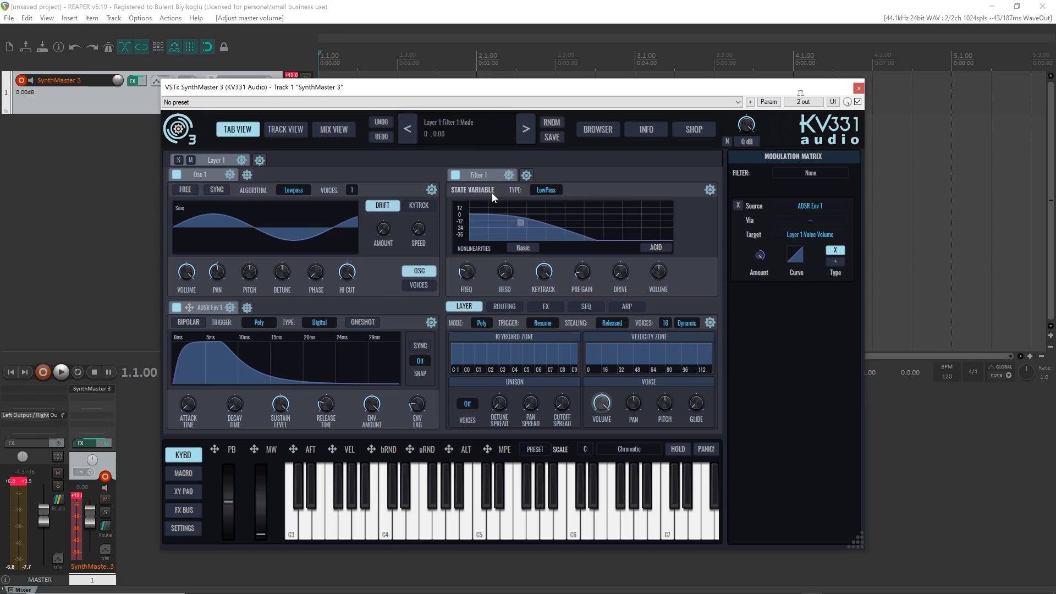
# - Load the preset DRM Bass and Groove GD and go through its Clap, CHH, Kick, second CHH and Layer 1 layers
pyautogui.click(459, 132)
pyautogui.click(459, 147)
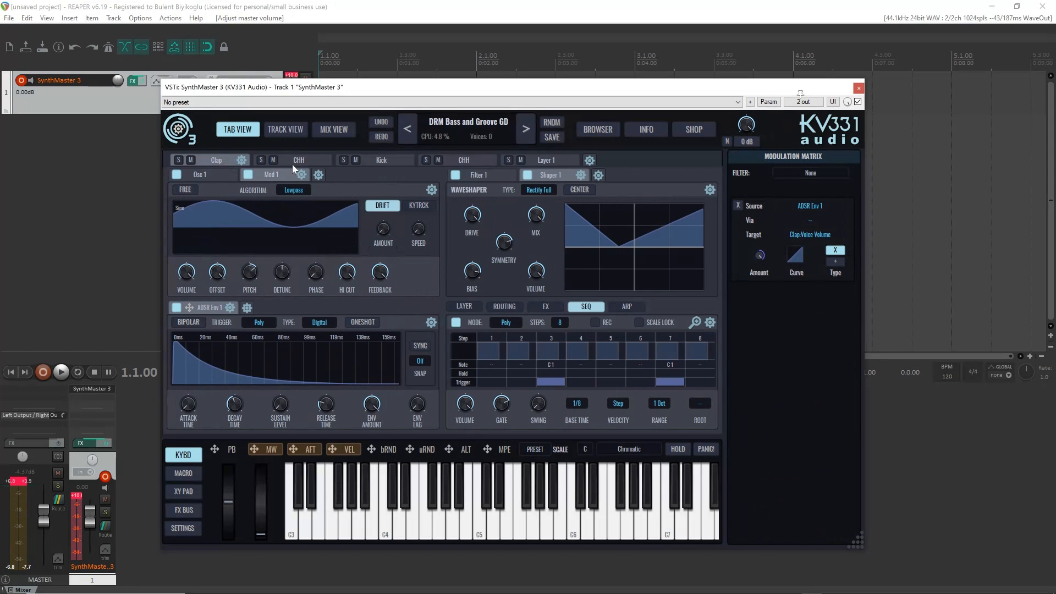
pyautogui.click(224, 158)
pyautogui.click(300, 162)
pyautogui.click(393, 160)
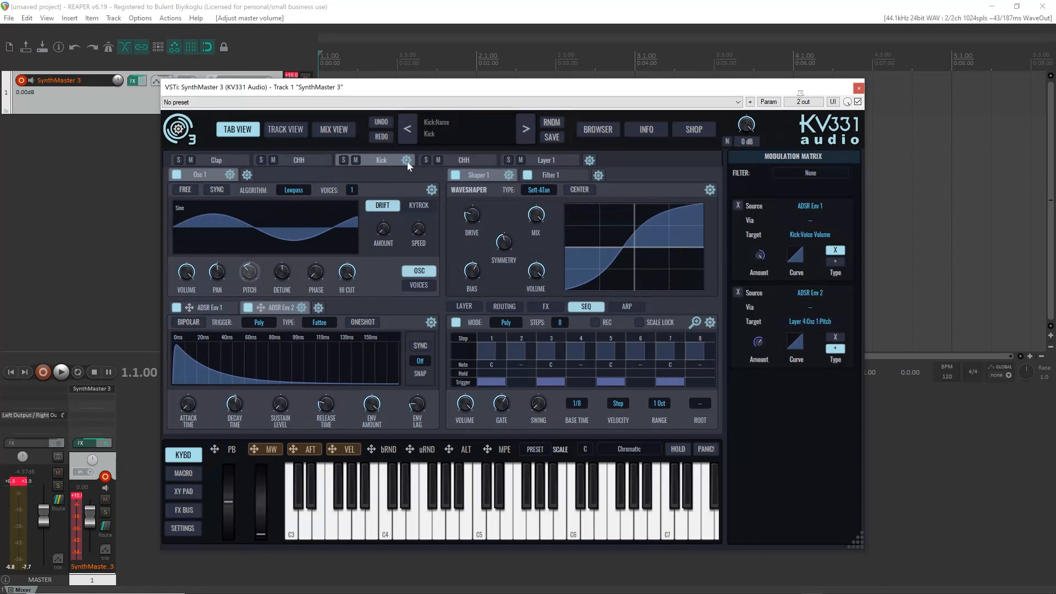
pyautogui.click(476, 160)
pyautogui.click(549, 160)
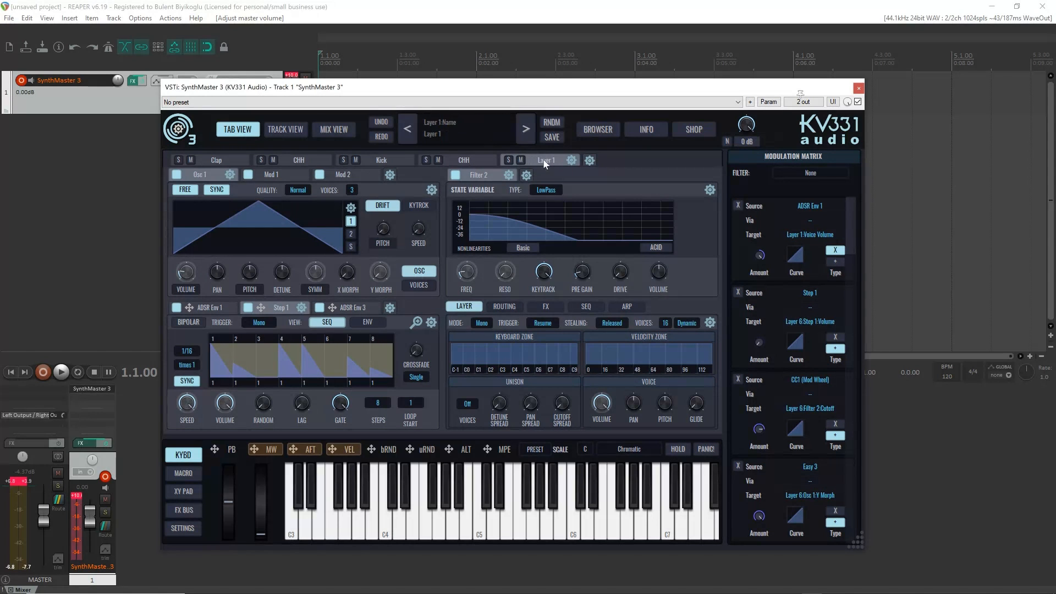
# - Look over the options for adding, duplicating and removing layers, without applying any
pyautogui.click(590, 160)
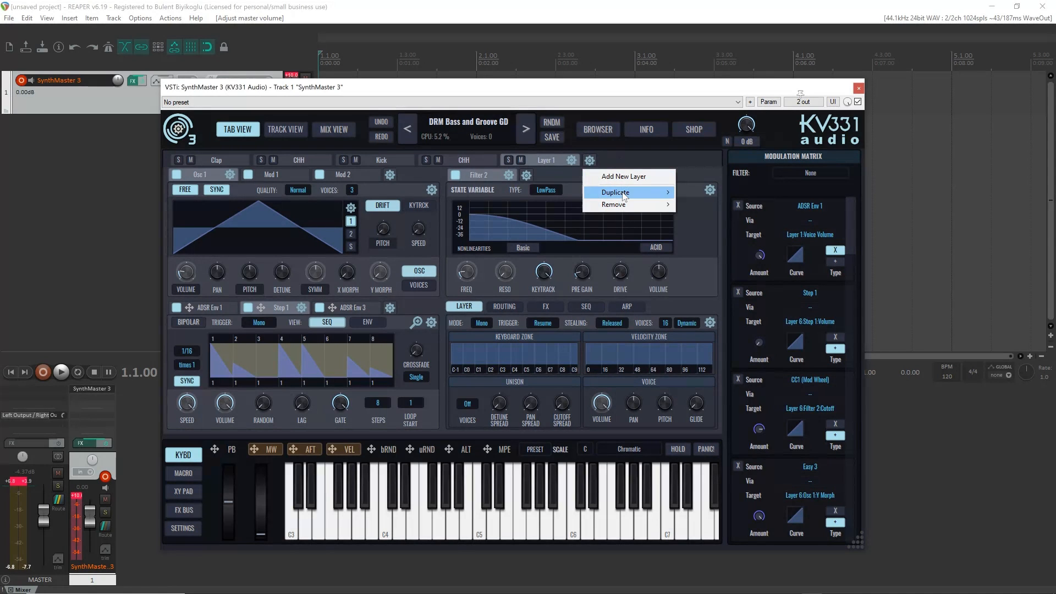
pyautogui.moveTo(625, 196)
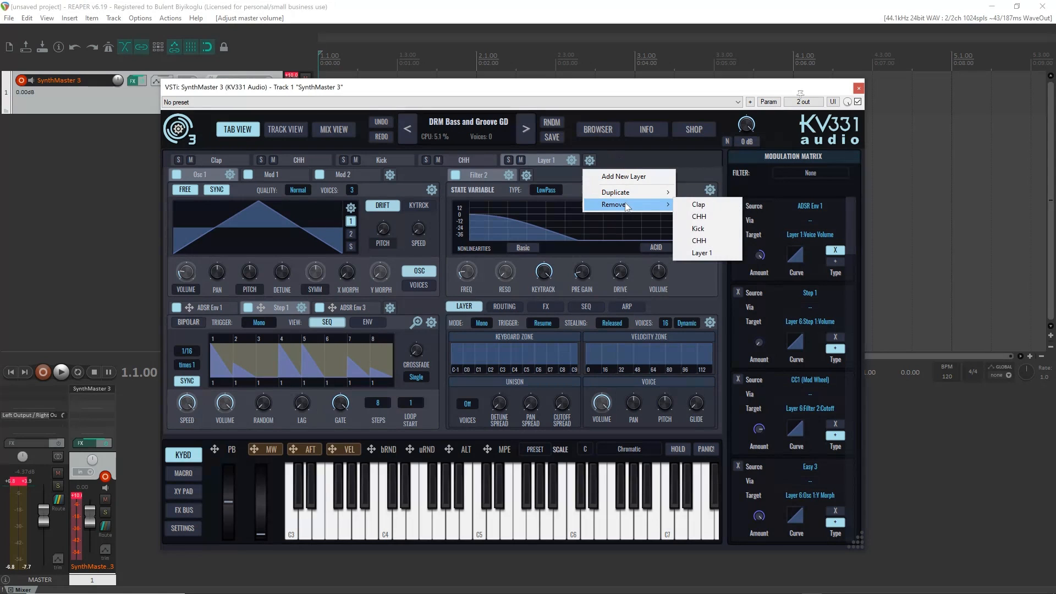
pyautogui.click(611, 156)
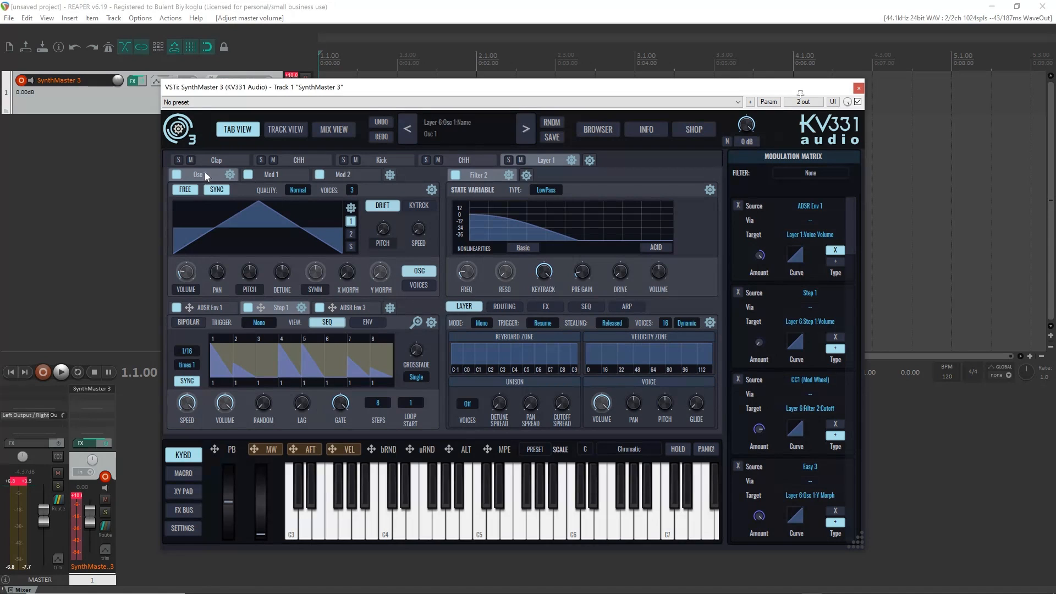
# - Compare Layer 1's Mod 1 modulator with the modules of the first CHH layer and the Kick layer, including Kick's two ADSR envelopes
pyautogui.click(272, 175)
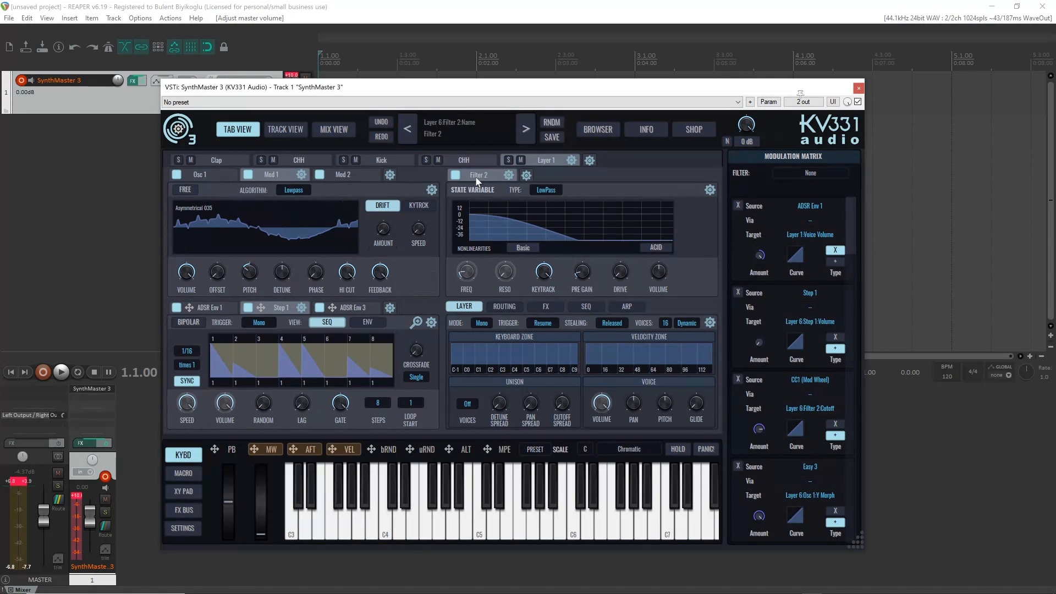
pyautogui.click(298, 160)
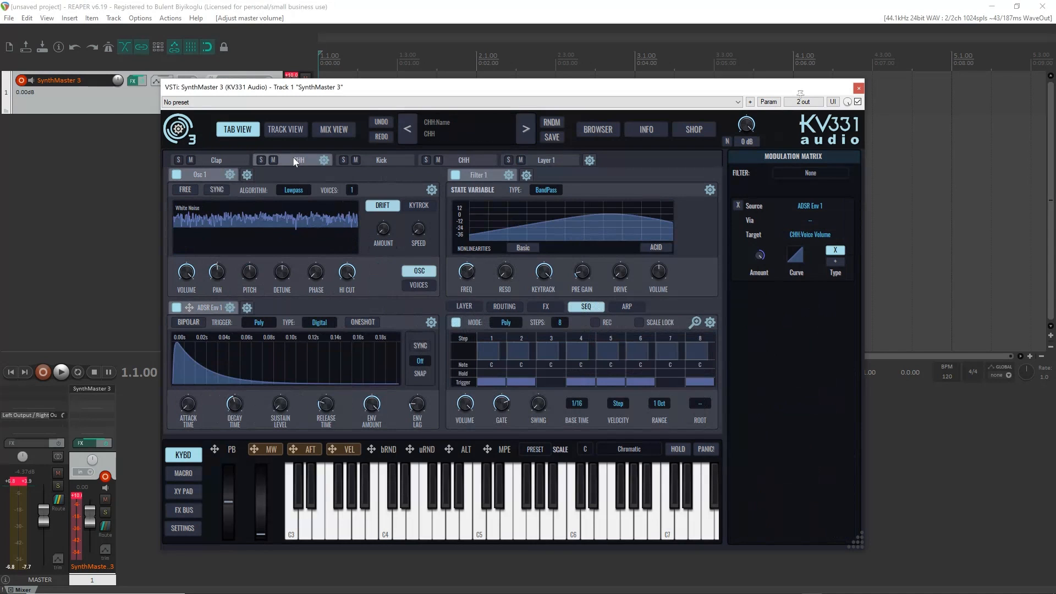
pyautogui.click(381, 160)
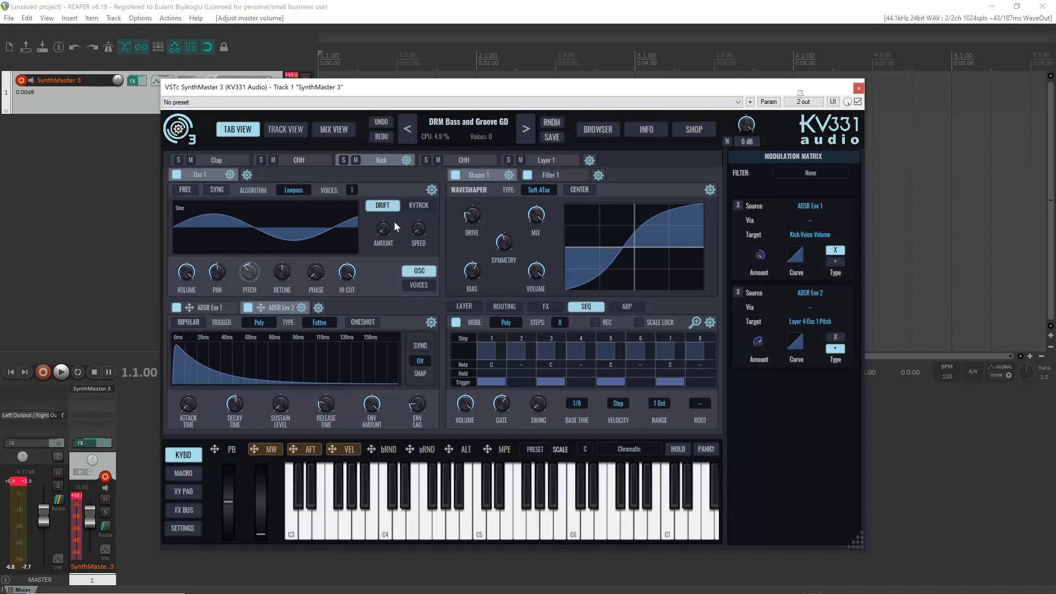
pyautogui.click(211, 308)
pyautogui.click(273, 308)
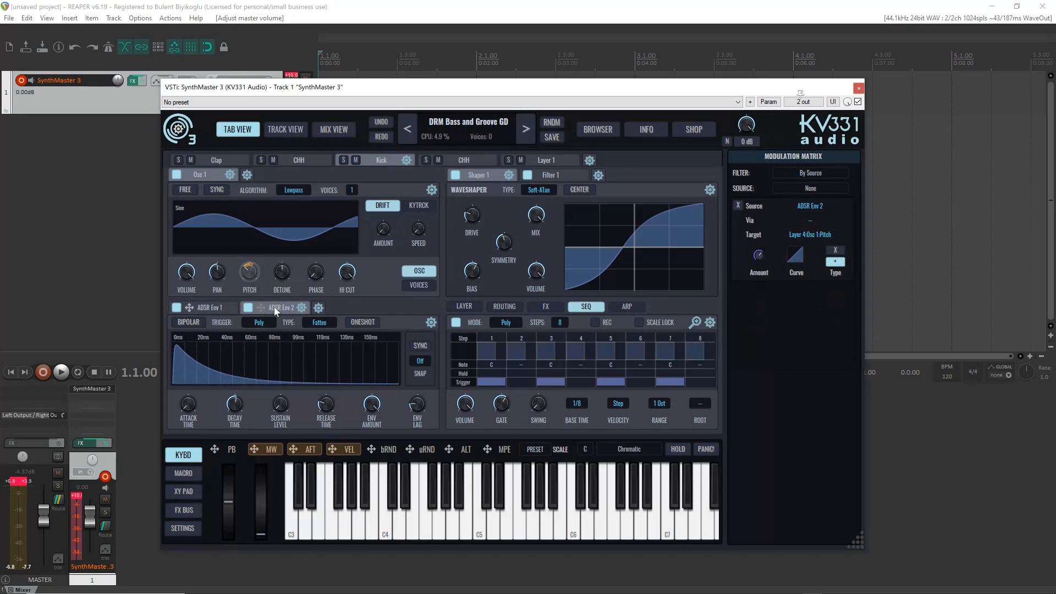
# - Inspect Layer 1's modulation sources ADSR Env 1, Step 1 and ADSR Env 3
pyautogui.click(545, 160)
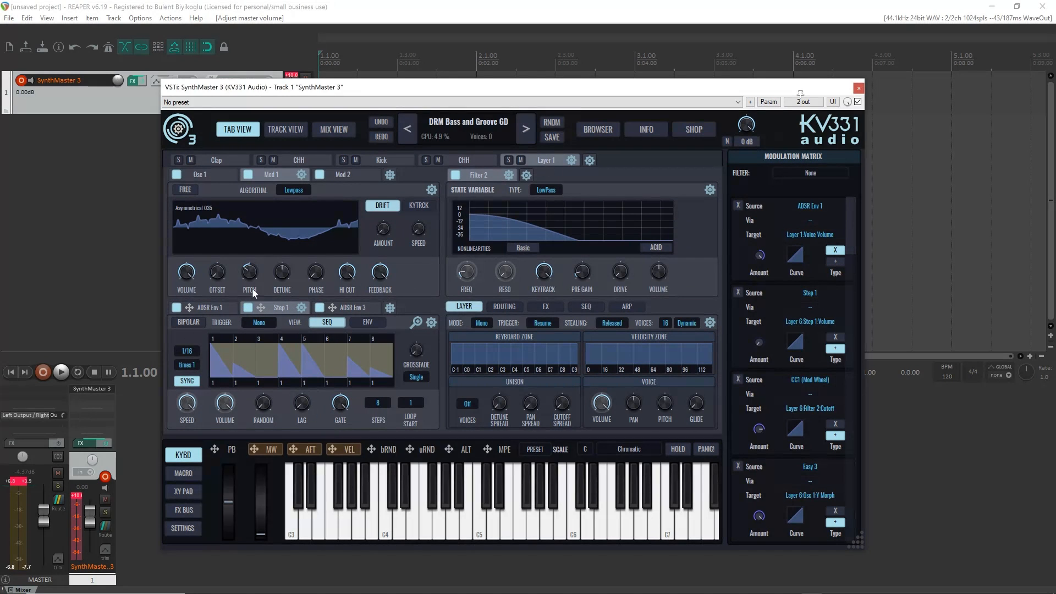
pyautogui.click(203, 307)
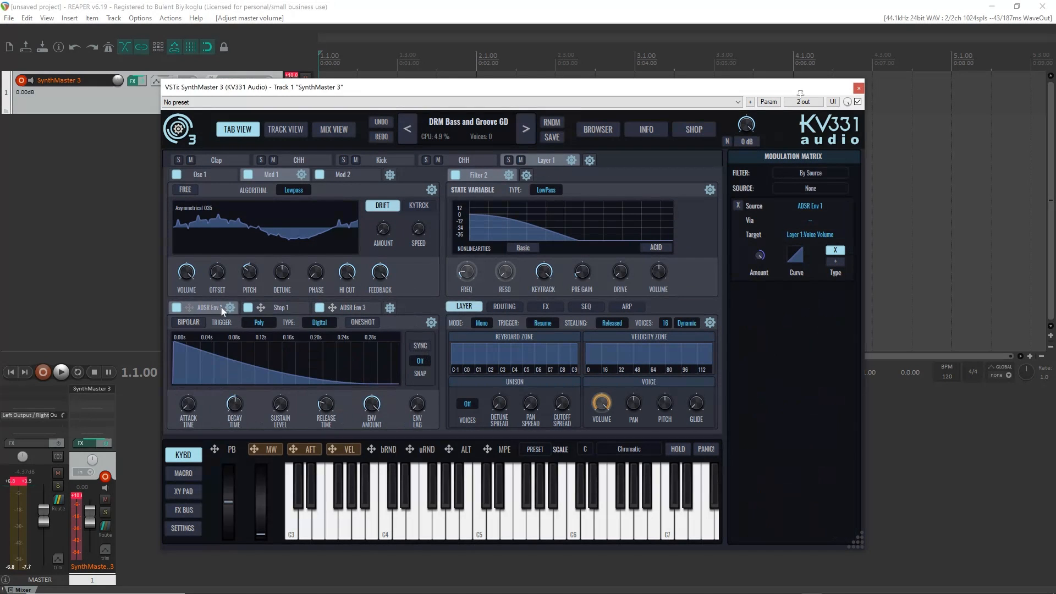
pyautogui.click(278, 307)
pyautogui.click(354, 307)
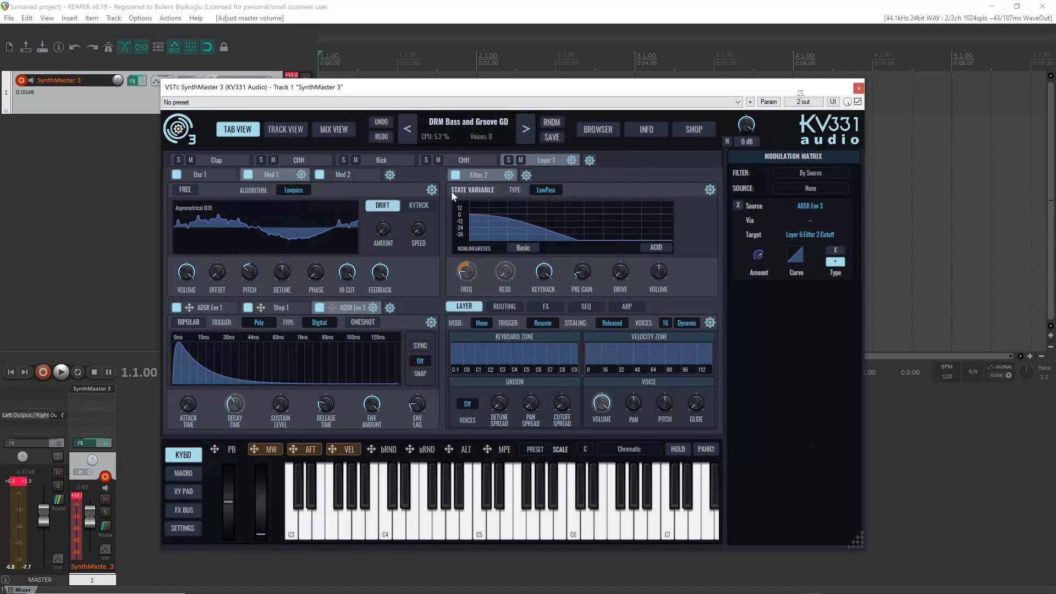
# - Look over the add, duplicate and remove options for Layer 1's oscillators and for its modulation sources, without applying any
pyautogui.click(390, 175)
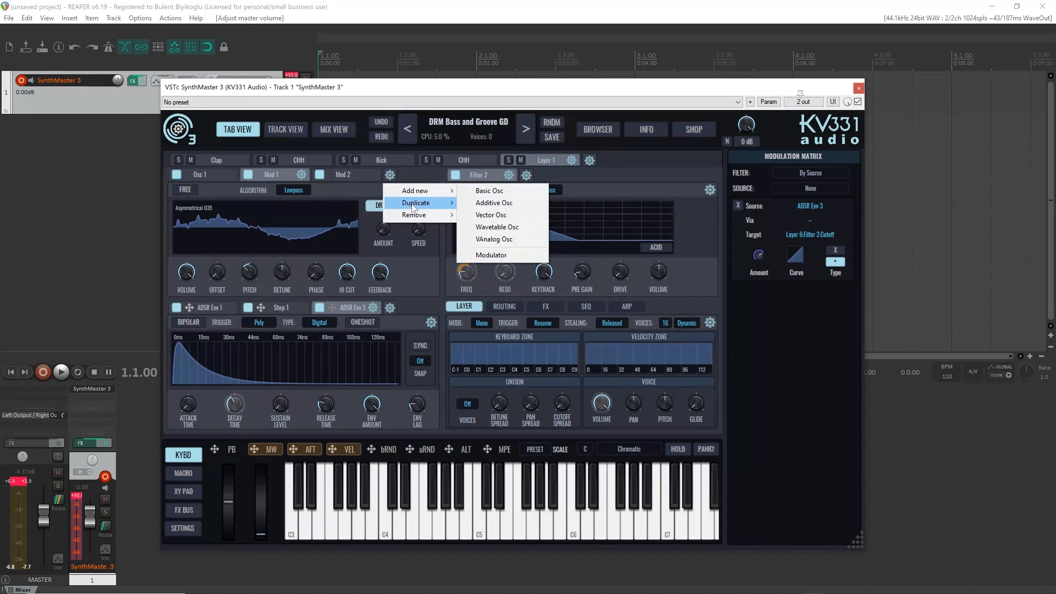
pyautogui.moveTo(413, 208)
pyautogui.click(420, 177)
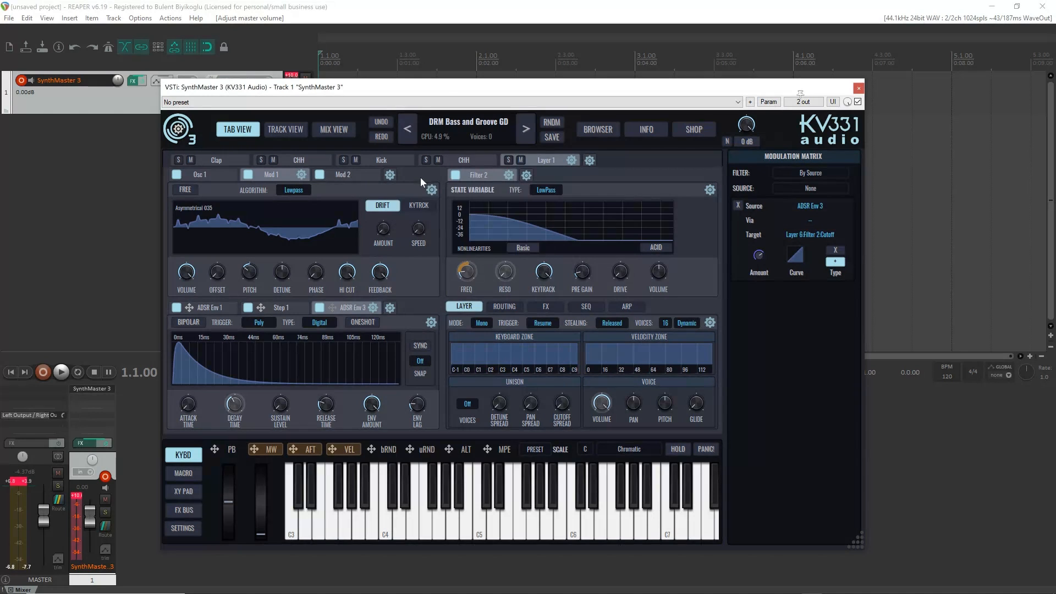
pyautogui.click(391, 308)
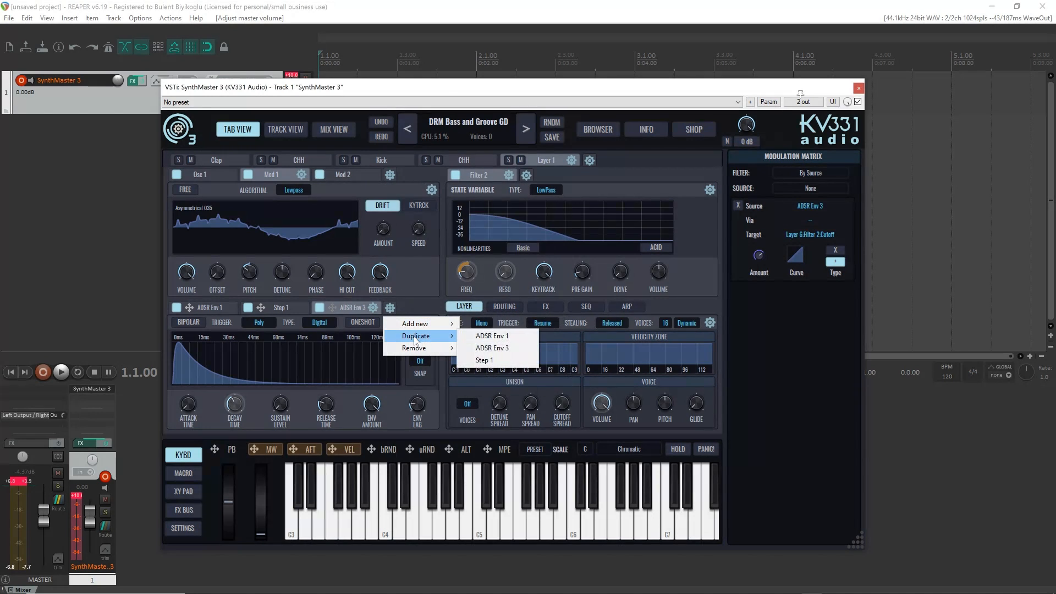
pyautogui.moveTo(417, 352)
pyautogui.click(418, 282)
pyautogui.moveTo(387, 230)
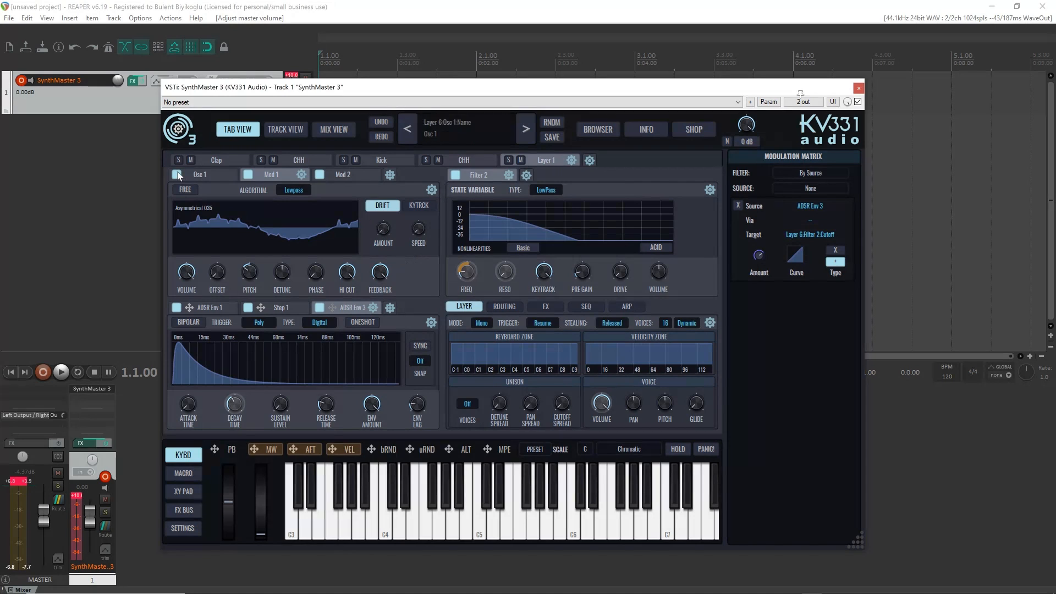
# - Switch back and forth through the Clap, CHH, Kick and Layer 1 layers to compare their modules, ending on Clap
pyautogui.click(216, 162)
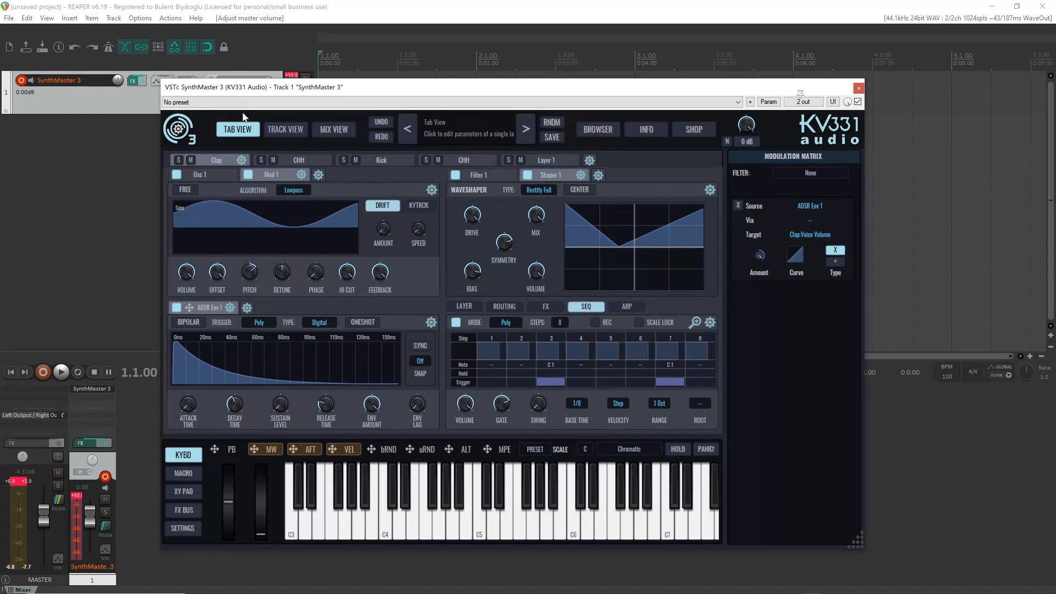
pyautogui.click(292, 159)
pyautogui.click(385, 161)
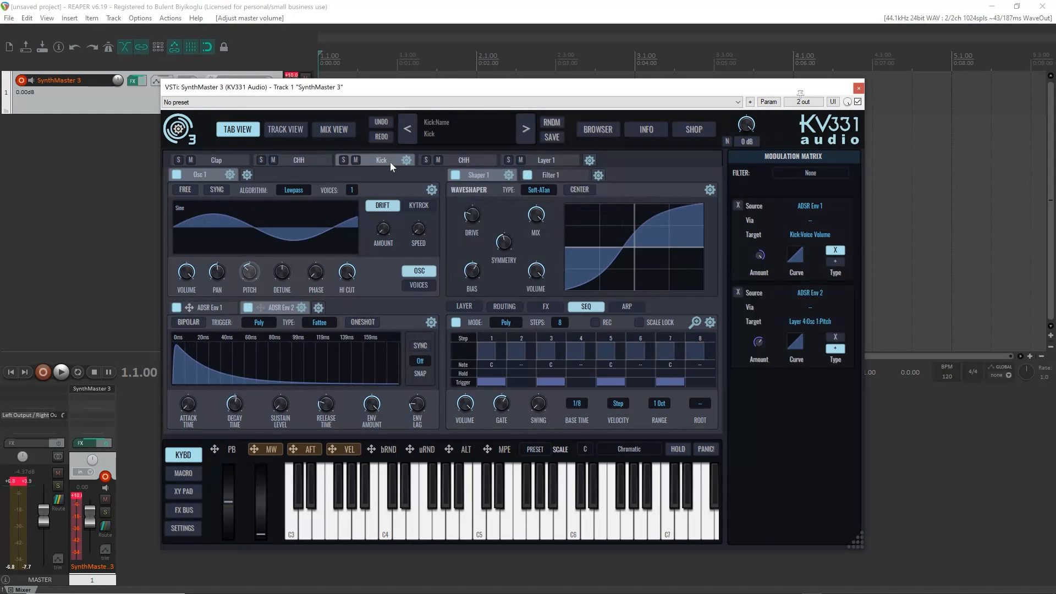
pyautogui.click(465, 161)
pyautogui.click(553, 160)
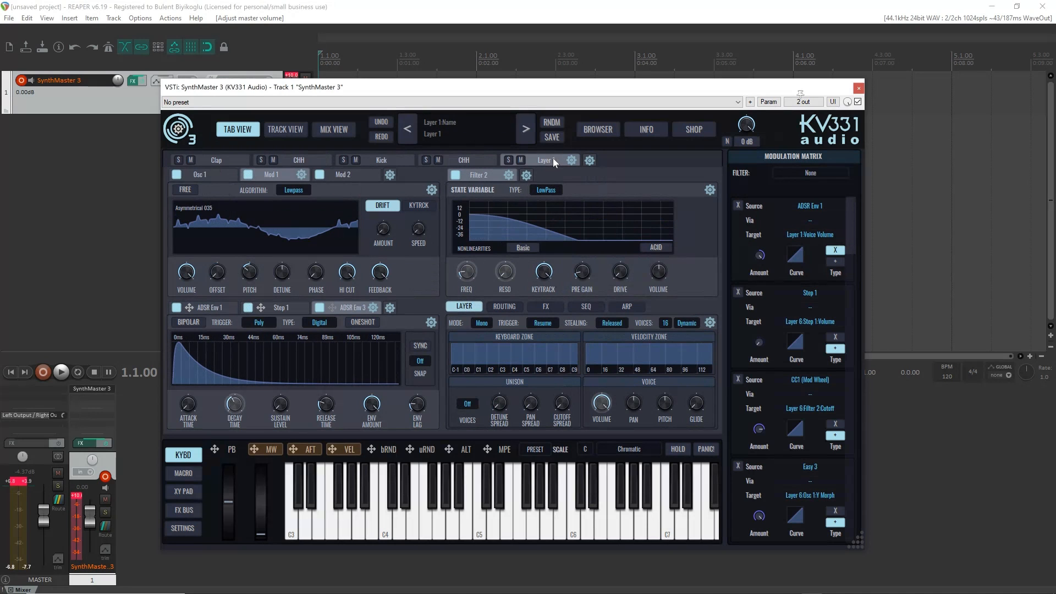
pyautogui.click(299, 160)
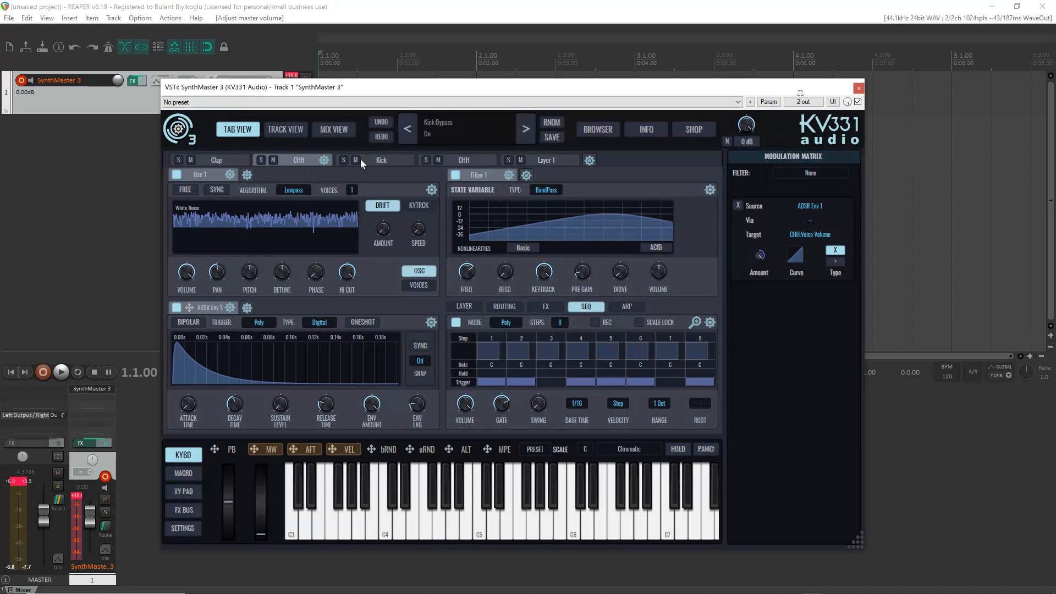
pyautogui.click(387, 159)
pyautogui.click(461, 160)
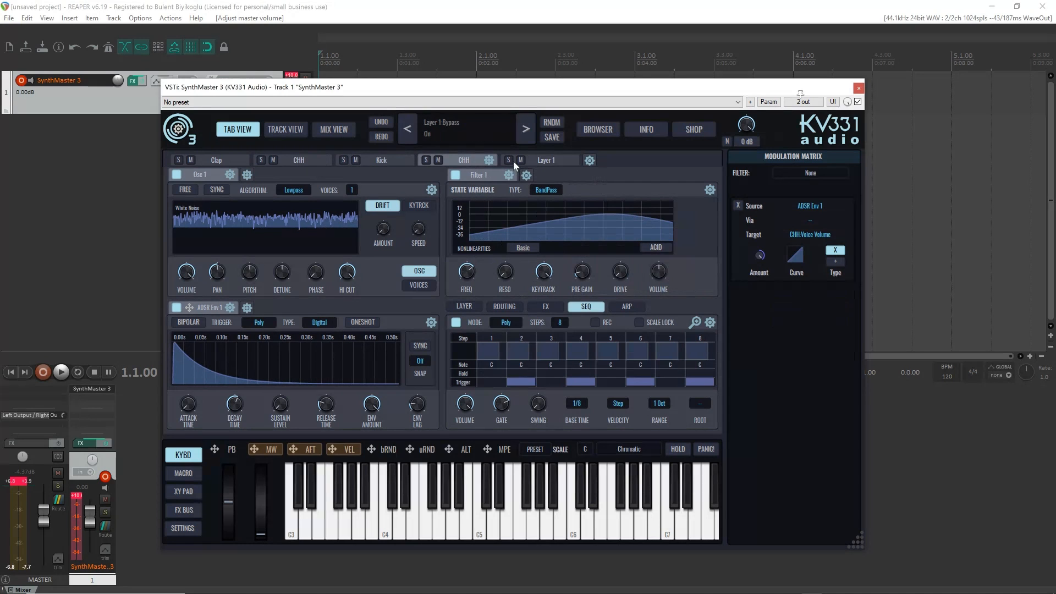
pyautogui.click(376, 160)
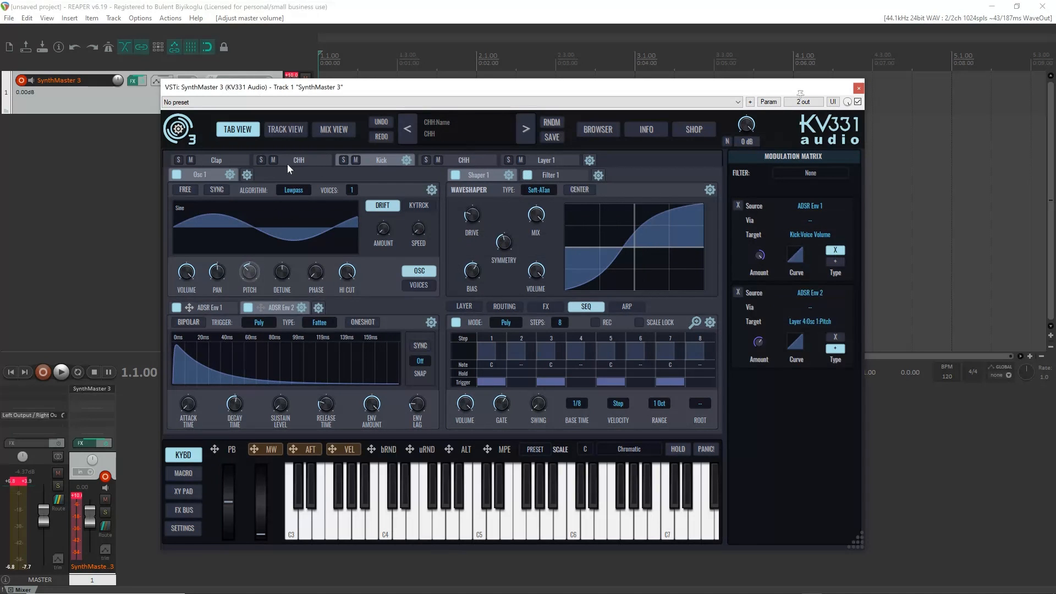
pyautogui.click(287, 163)
pyautogui.click(215, 162)
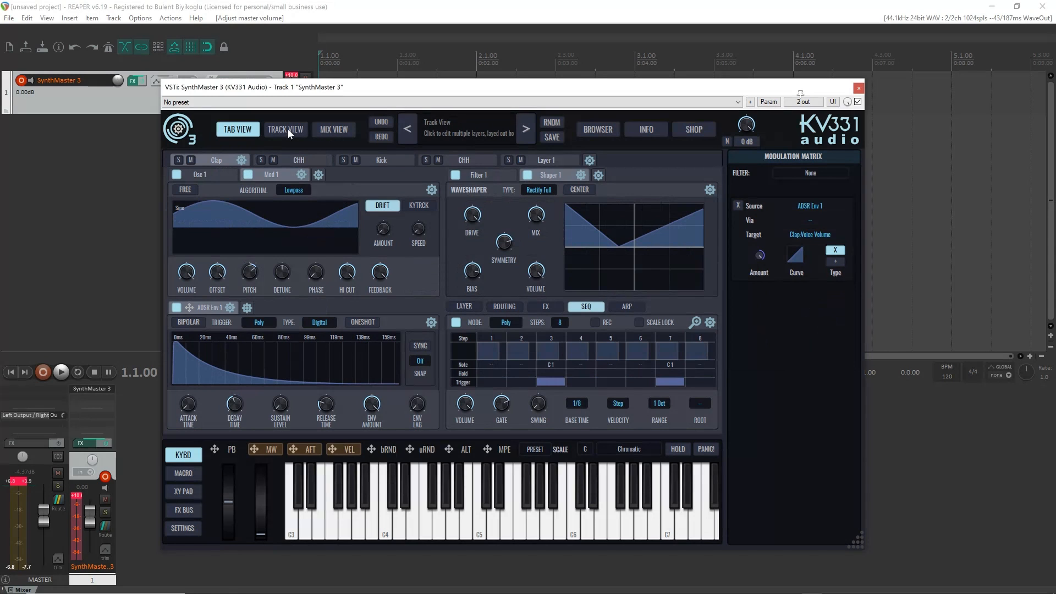
# - Switch to the track view and display the voice settings of the Clap, Kick and both CHH layers
pyautogui.click(289, 128)
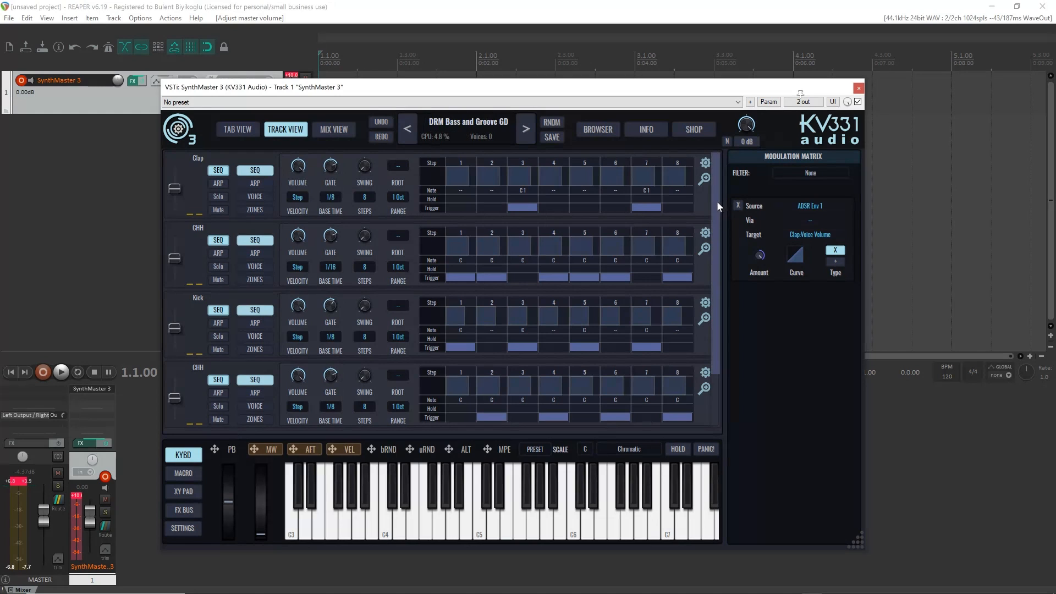
pyautogui.moveTo(714, 237); pyautogui.dragTo(720, 177)
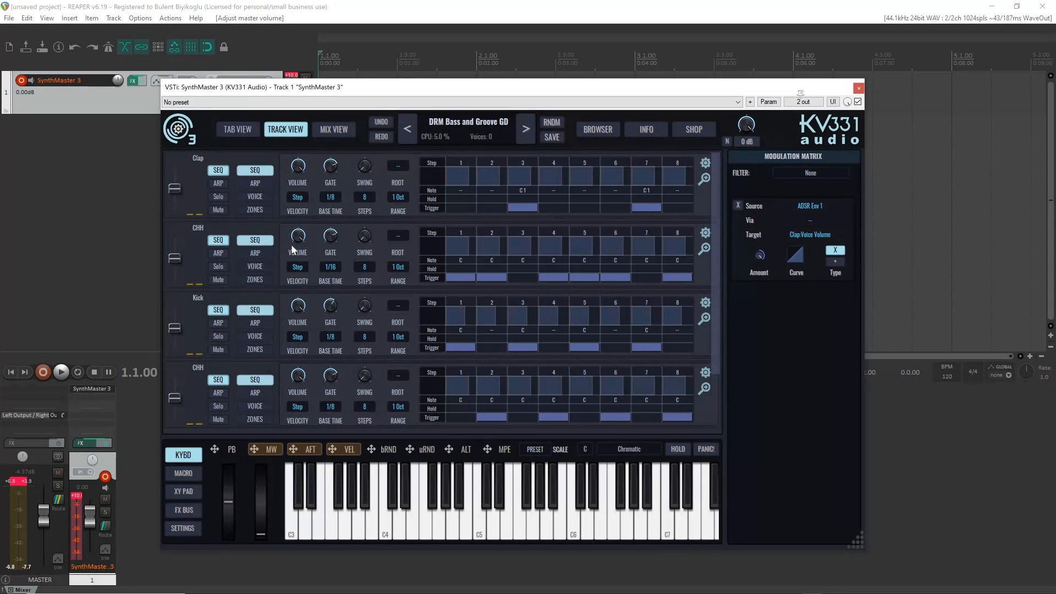
pyautogui.click(249, 197)
pyautogui.click(260, 267)
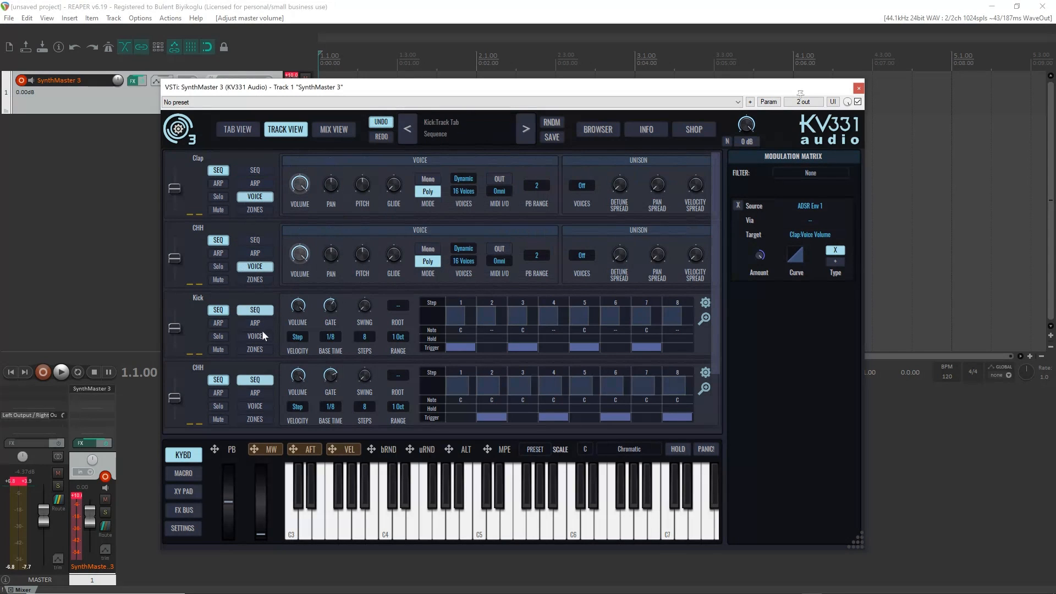
pyautogui.click(260, 336)
pyautogui.click(256, 407)
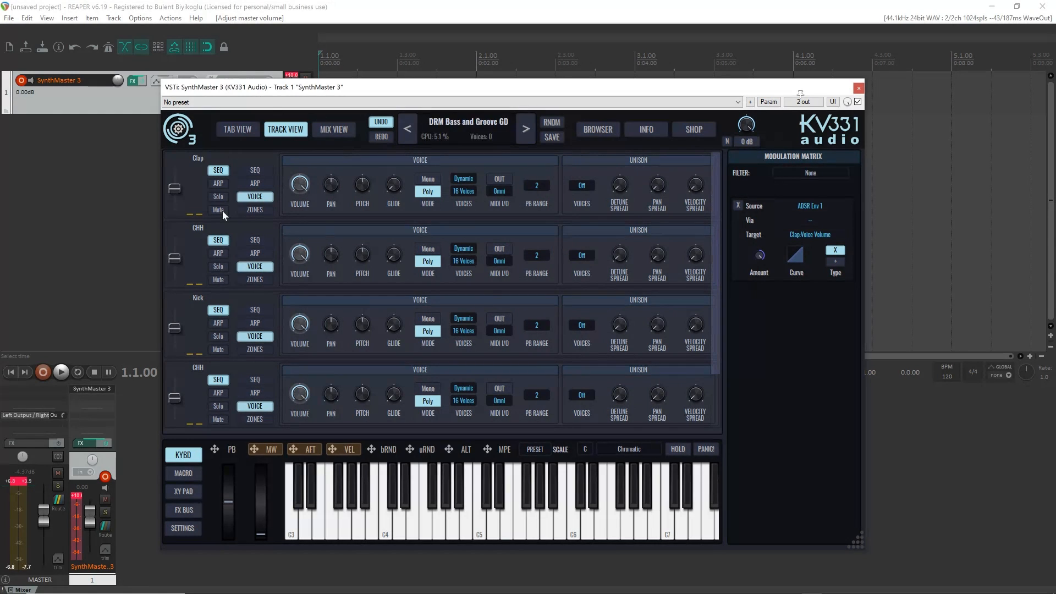
# - Display the keyboard and velocity zones of the Clap, Kick and both CHH layers
pyautogui.click(255, 210)
pyautogui.click(256, 279)
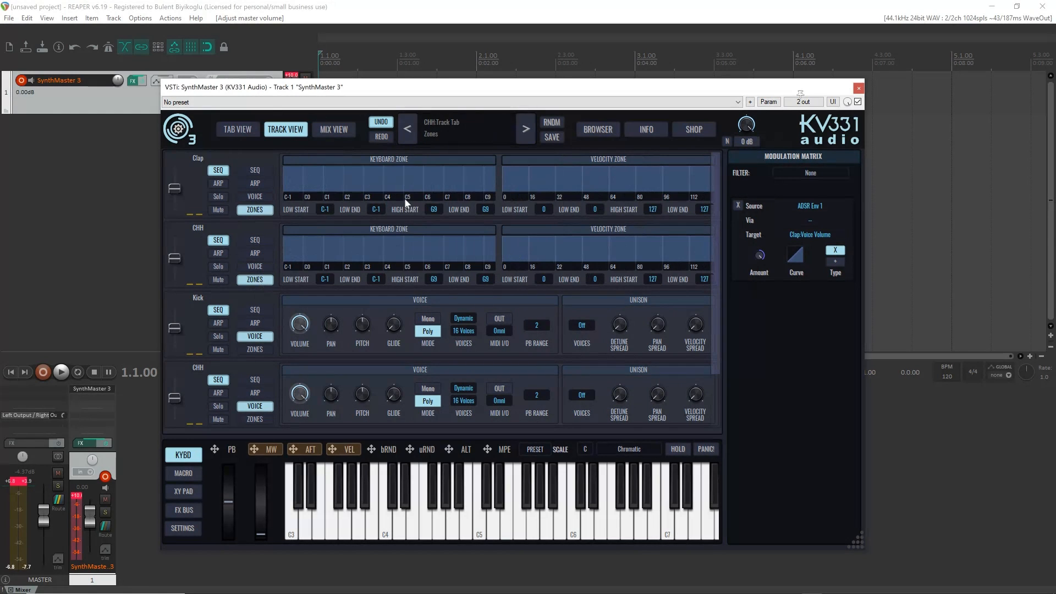
pyautogui.click(254, 350)
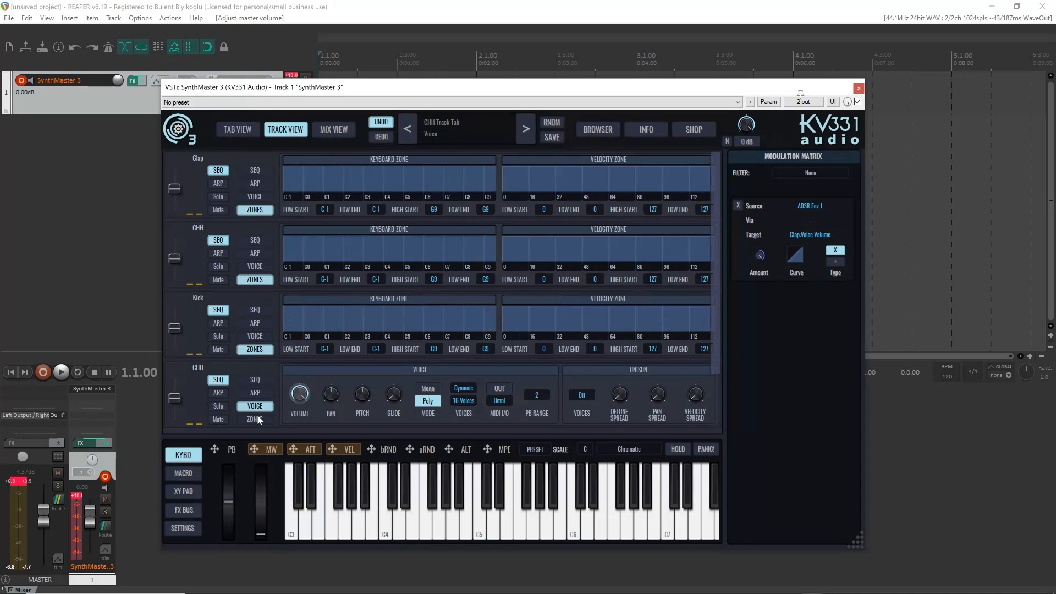
pyautogui.click(256, 419)
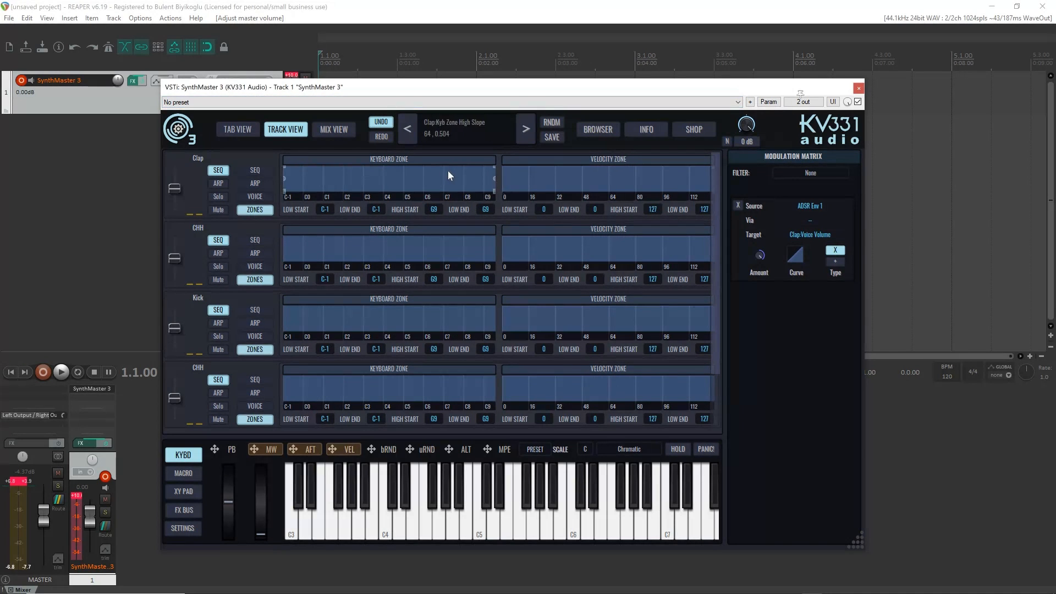
# - Switch to the mix view and display the effects on FX Bus 1 and FX Bus 2
pyautogui.click(337, 132)
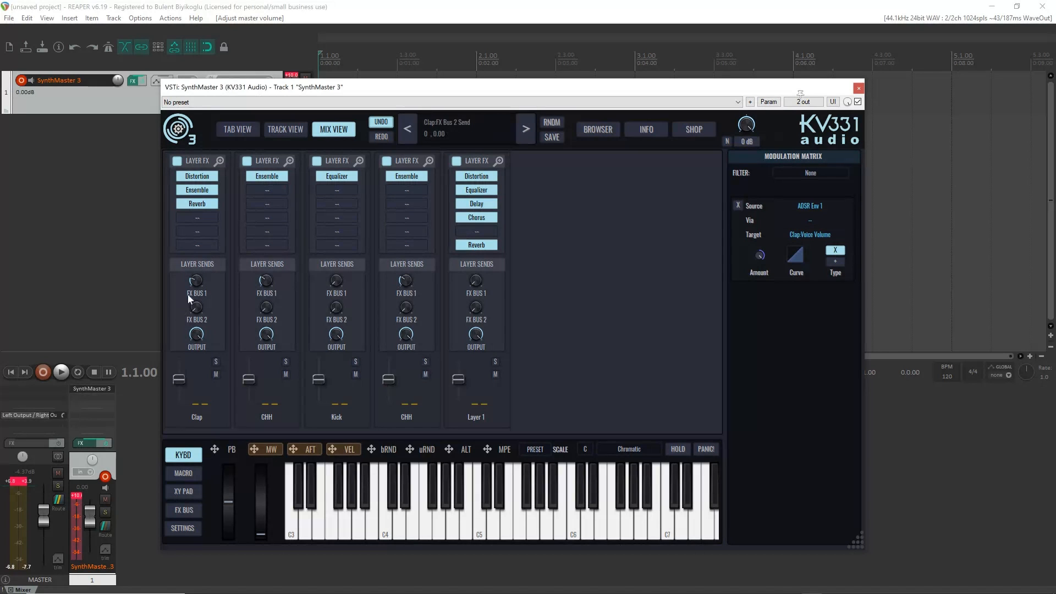
pyautogui.click(186, 510)
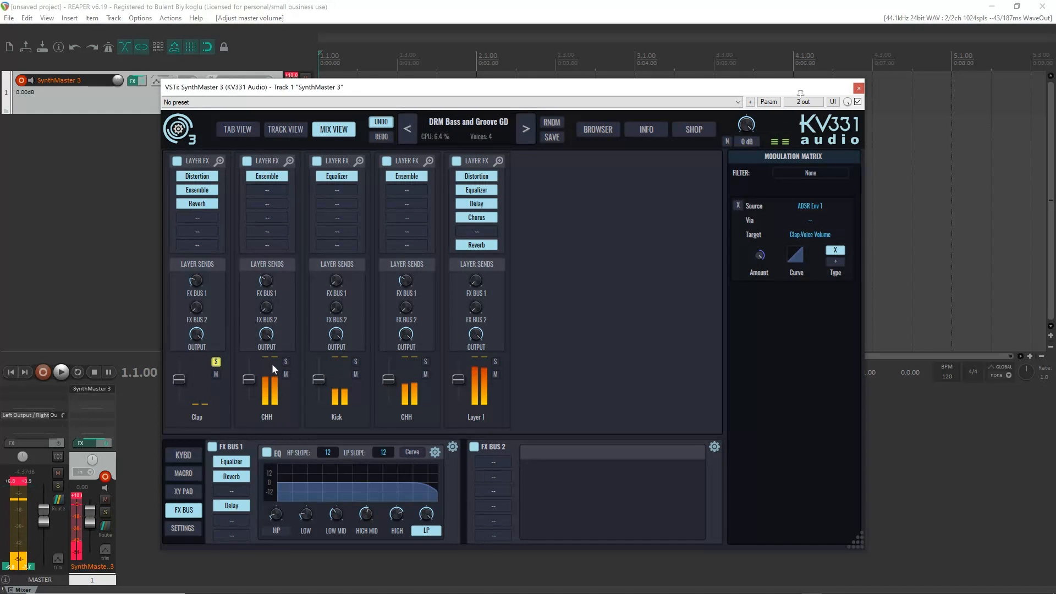
# - Solo the Kick layer and both CHH layers in the mixer, alongside Clap
pyautogui.click(286, 362)
pyautogui.click(356, 362)
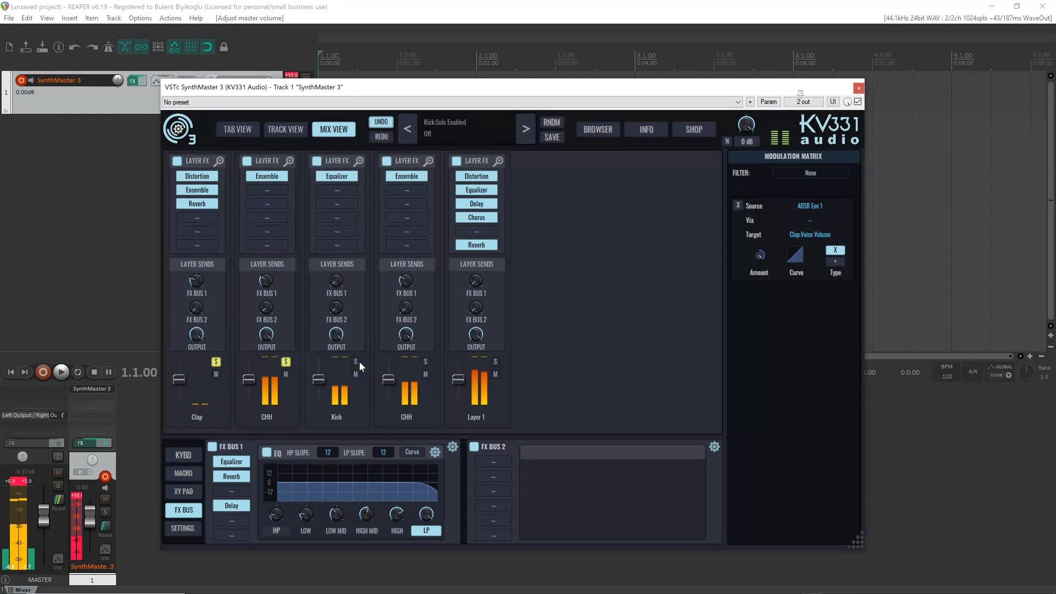
pyautogui.click(425, 361)
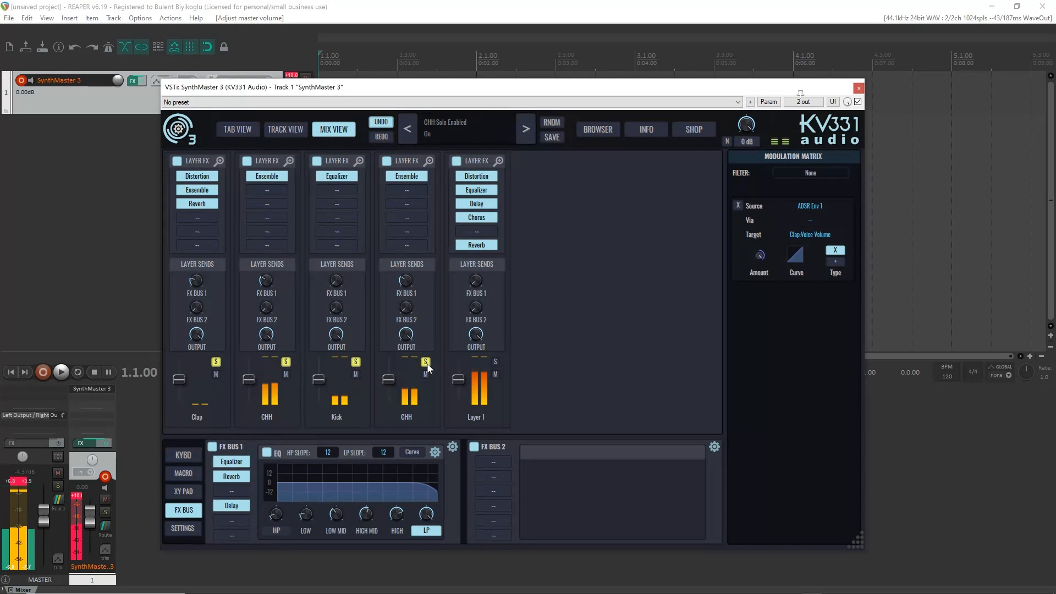
# - Add Layer 1 to the soloed layers in the mixer, and clear the solo on all five layers
pyautogui.click(495, 362)
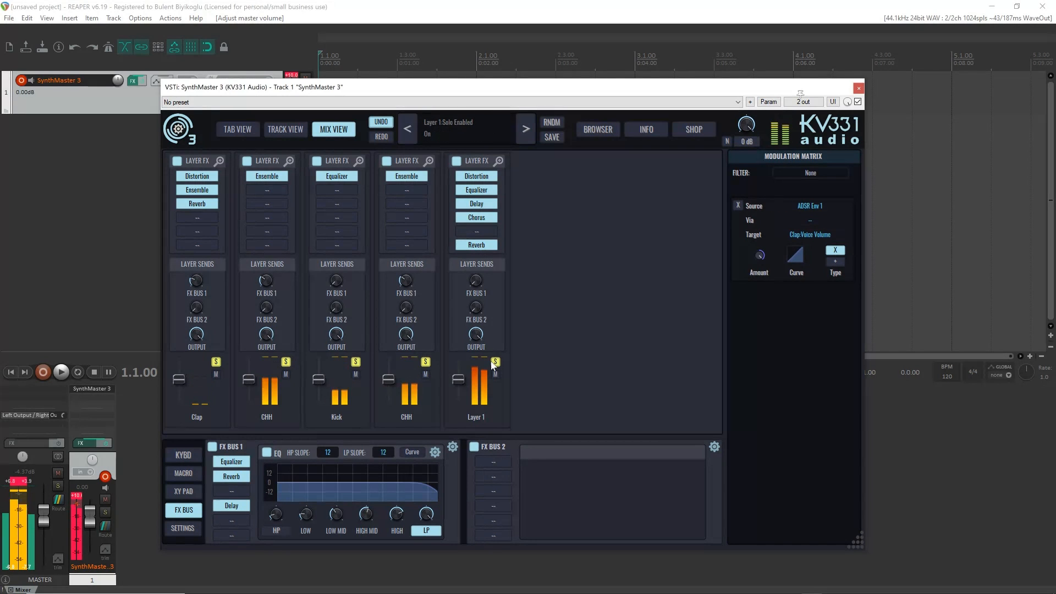
pyautogui.click(495, 362)
pyautogui.click(426, 363)
pyautogui.click(355, 362)
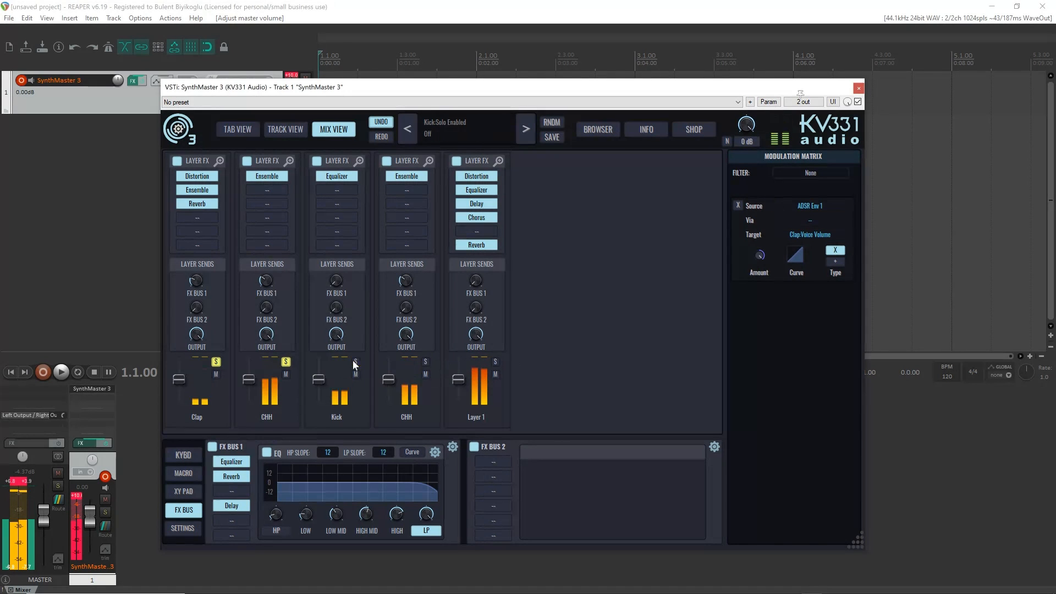
pyautogui.click(286, 362)
pyautogui.click(216, 362)
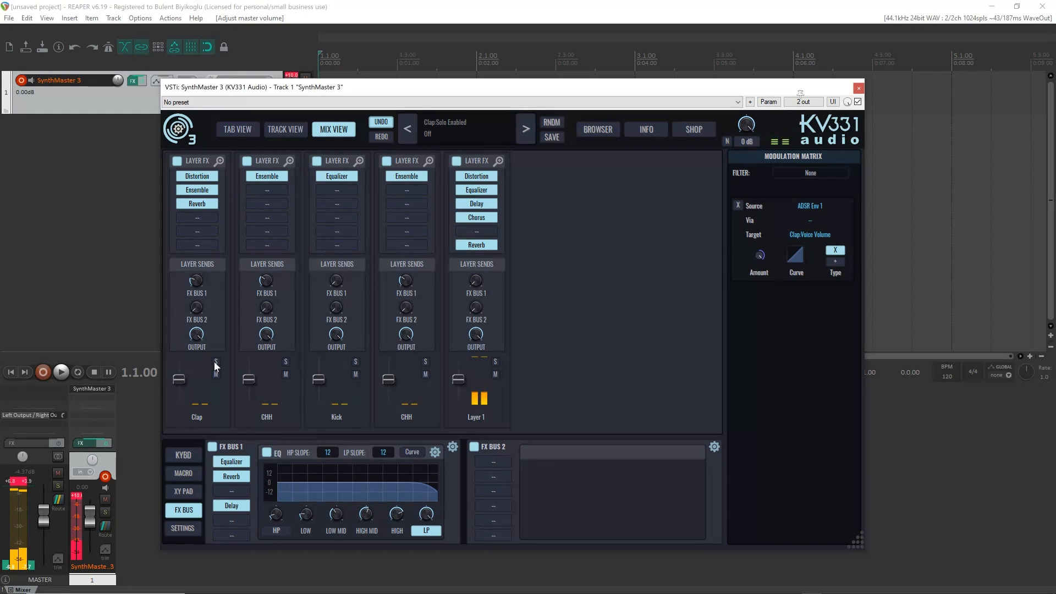
# - Mute the first CHH, Kick and second CHH layers in the mixer, and unmute Kick and the first CHH
pyautogui.click(285, 375)
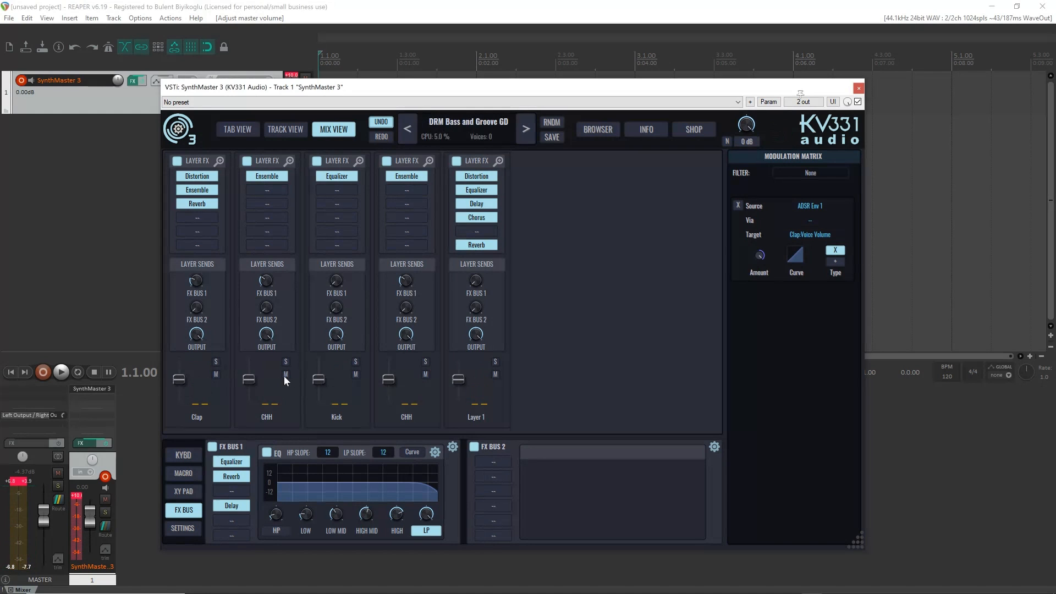
pyautogui.click(286, 375)
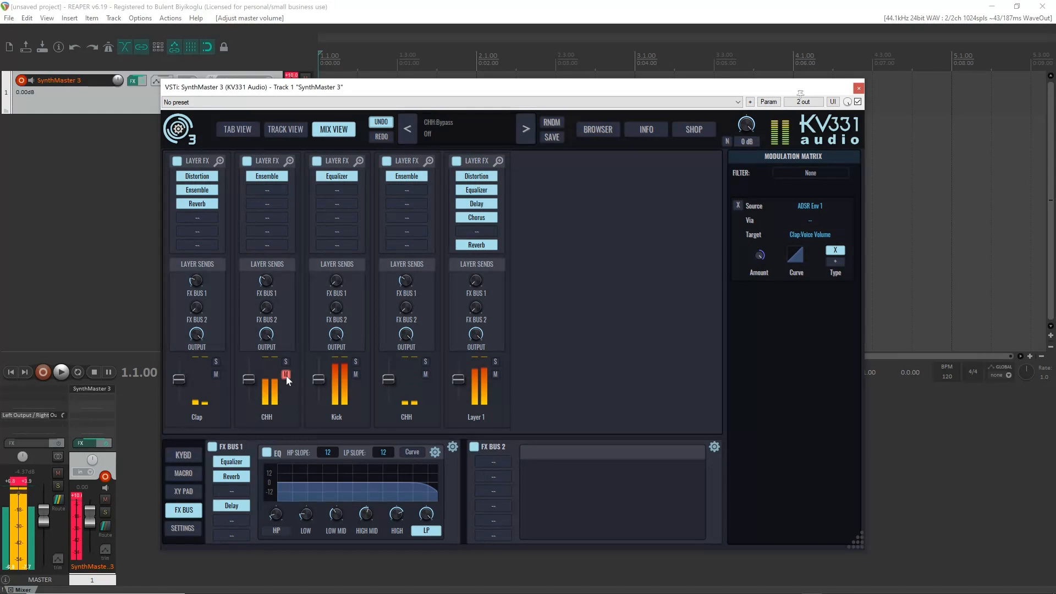
pyautogui.click(355, 375)
pyautogui.click(424, 373)
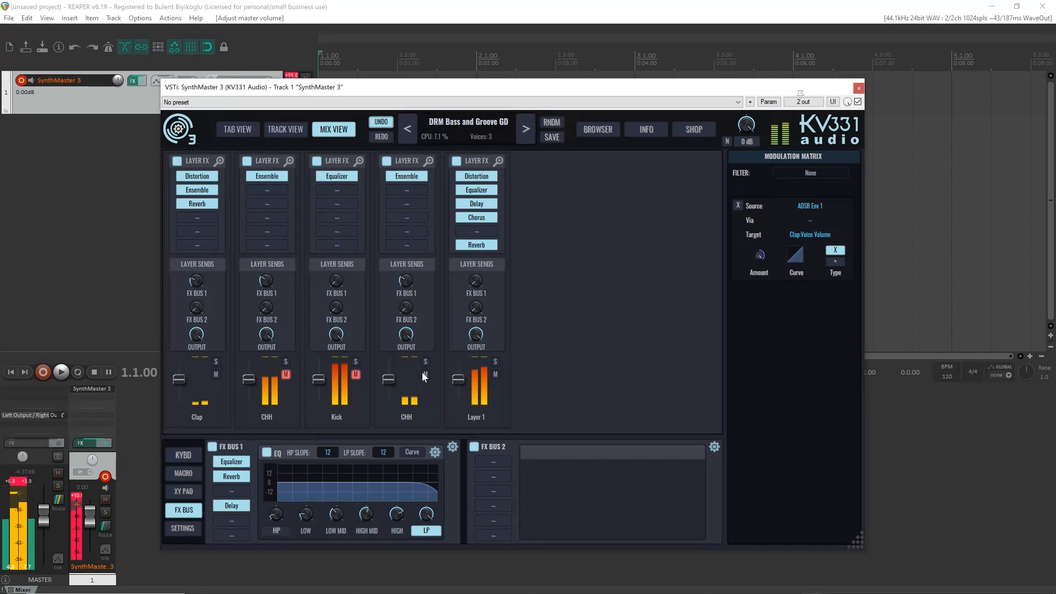
pyautogui.click(355, 375)
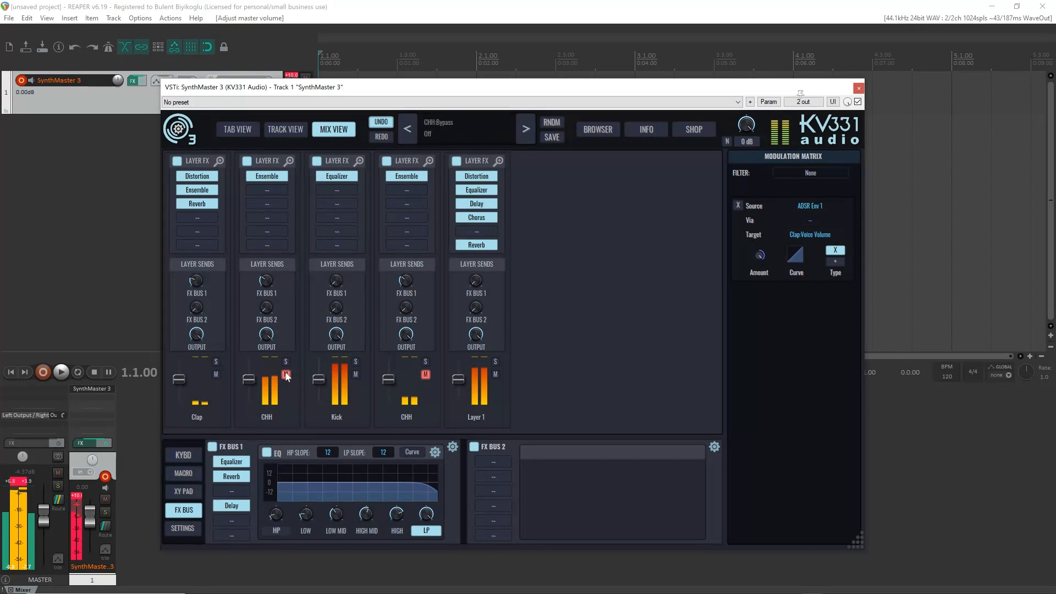
pyautogui.click(285, 374)
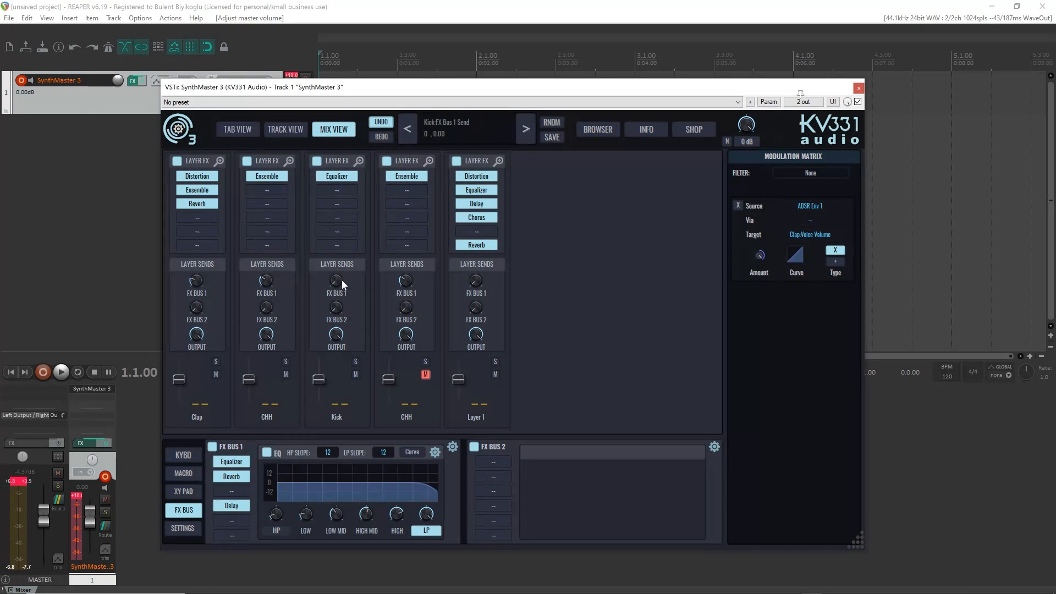
# - Solo the Kick layer in the mixer and try adjusting its FX Bus 1 send
pyautogui.click(356, 362)
pyautogui.moveTo(336, 279); pyautogui.dragTo(318, 297)
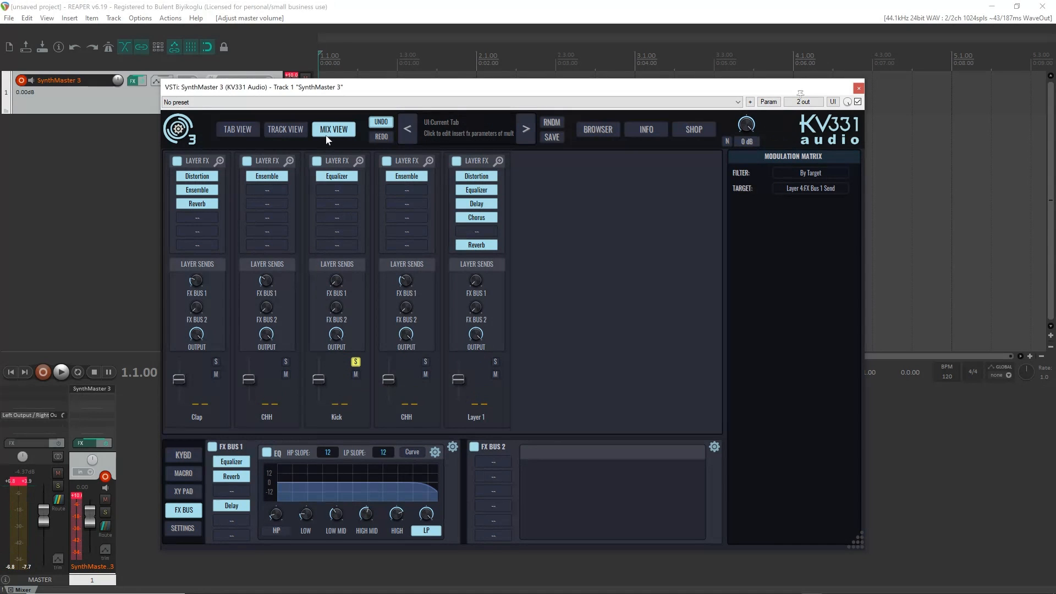
# - Look at the layers in the track view and return to the mix view
pyautogui.click(290, 132)
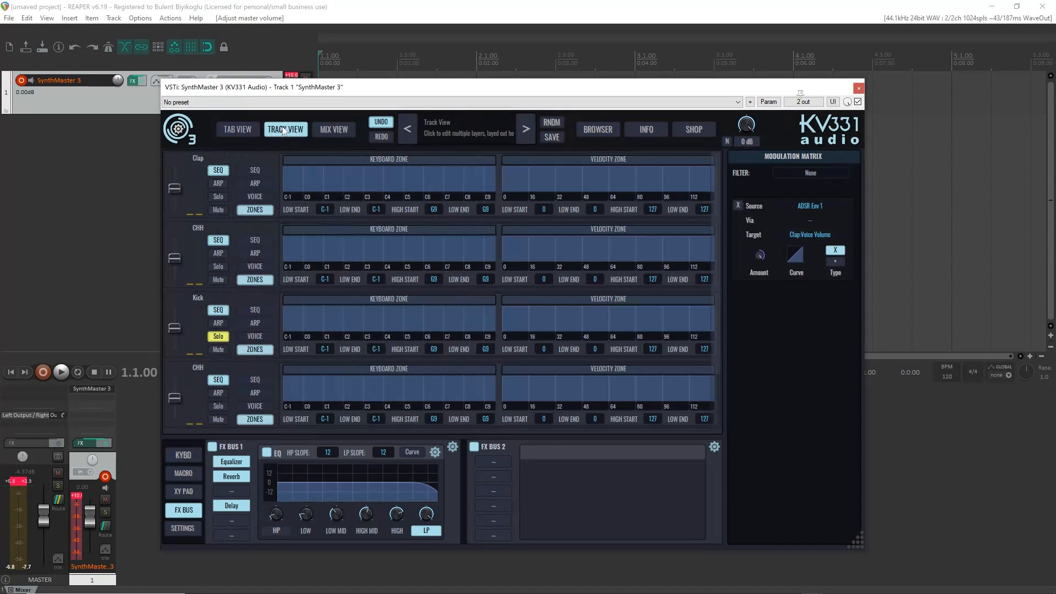
pyautogui.click(337, 132)
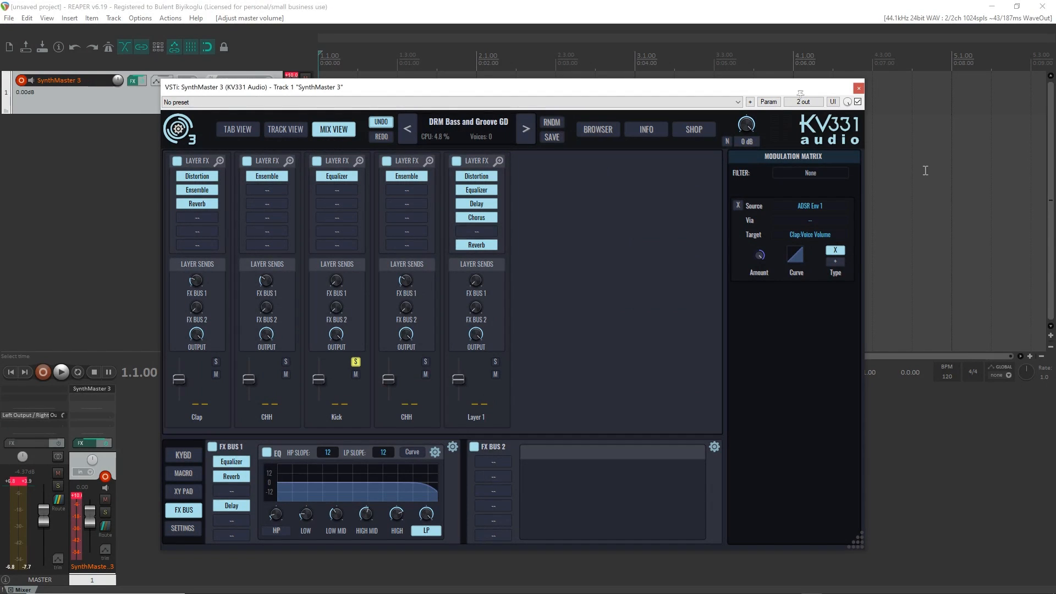
# - Open the preset browser and filter the presets by the product SynthMaster 2
pyautogui.click(601, 132)
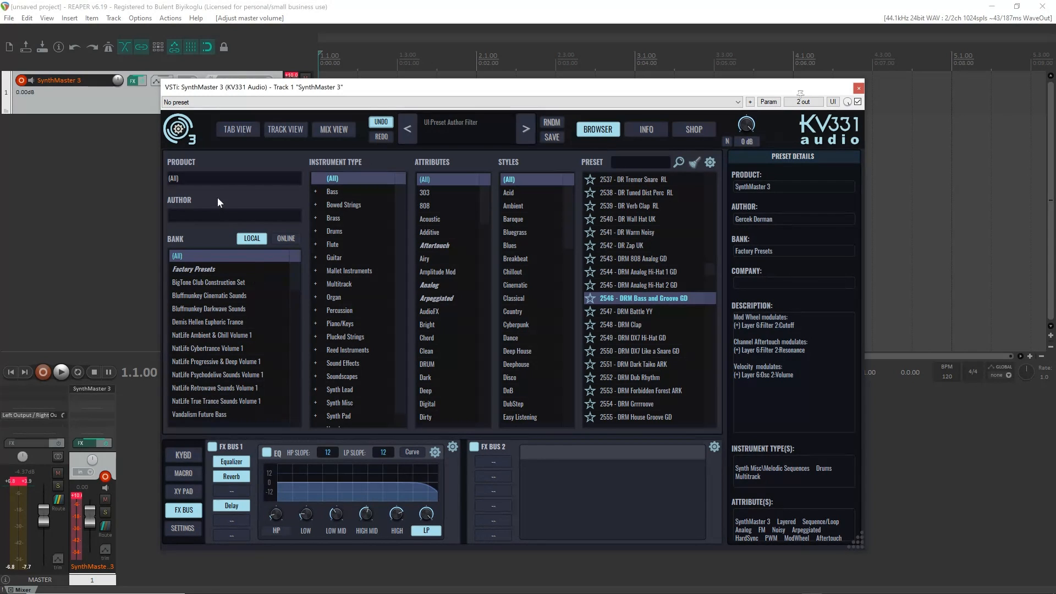
pyautogui.click(193, 179)
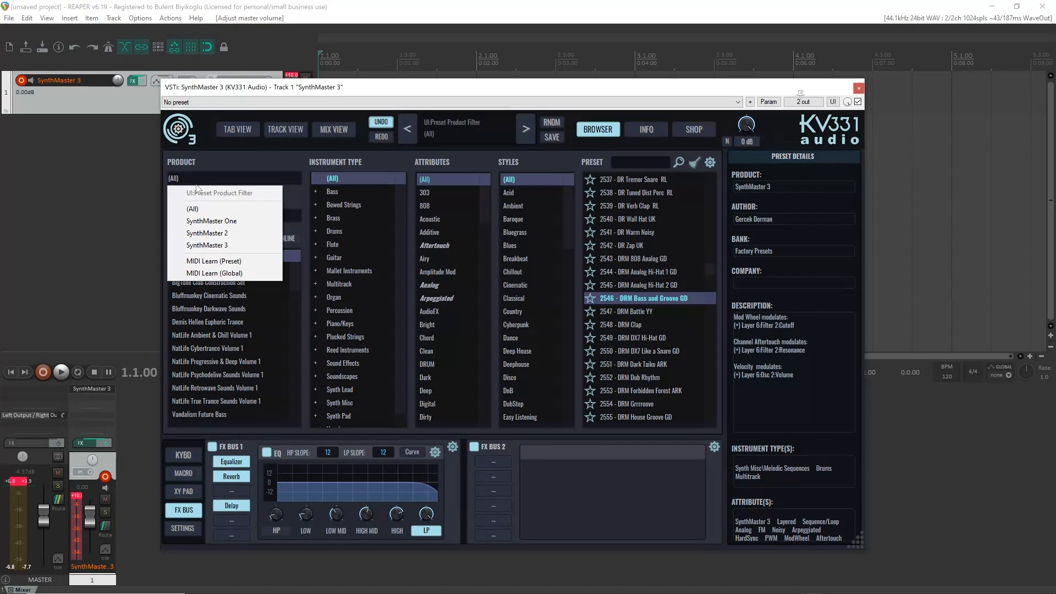
pyautogui.click(209, 233)
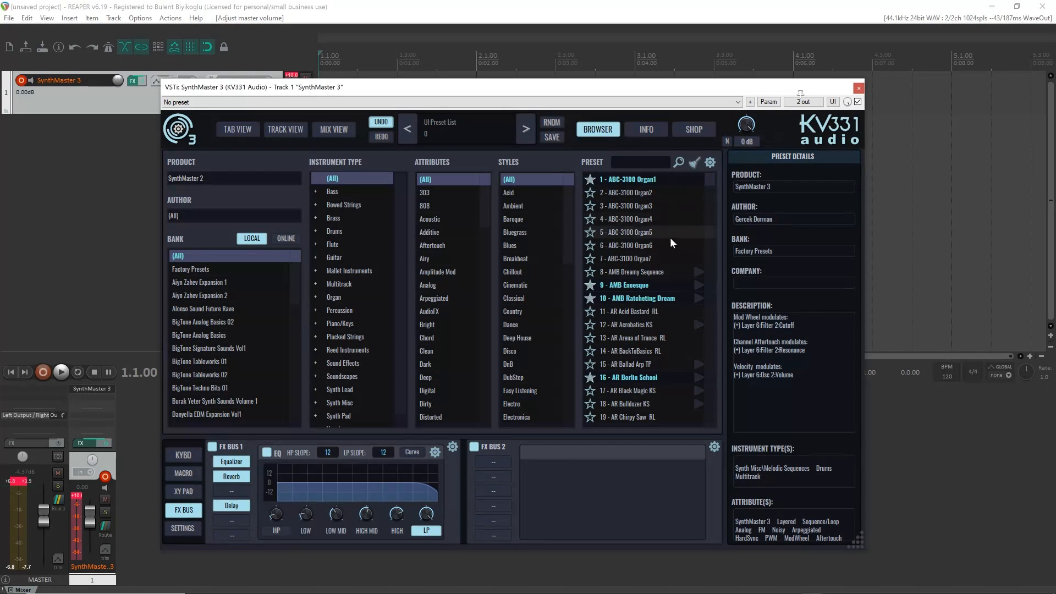
# - Play the audio previews of several presets in the list, from AMB Dreamy Sequence through AR Bulldozer KS
pyautogui.click(698, 272)
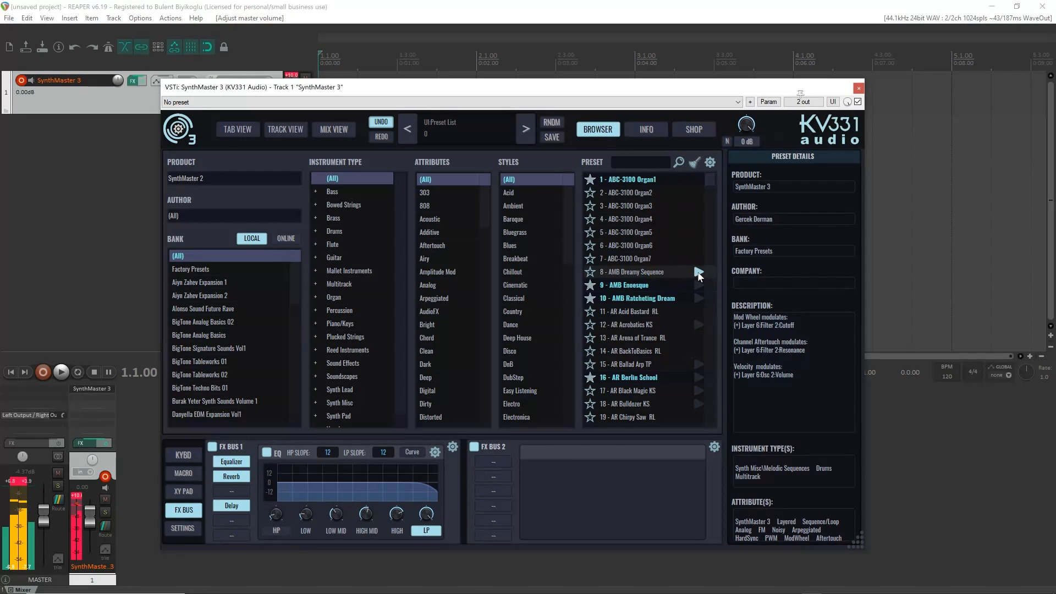
pyautogui.click(698, 285)
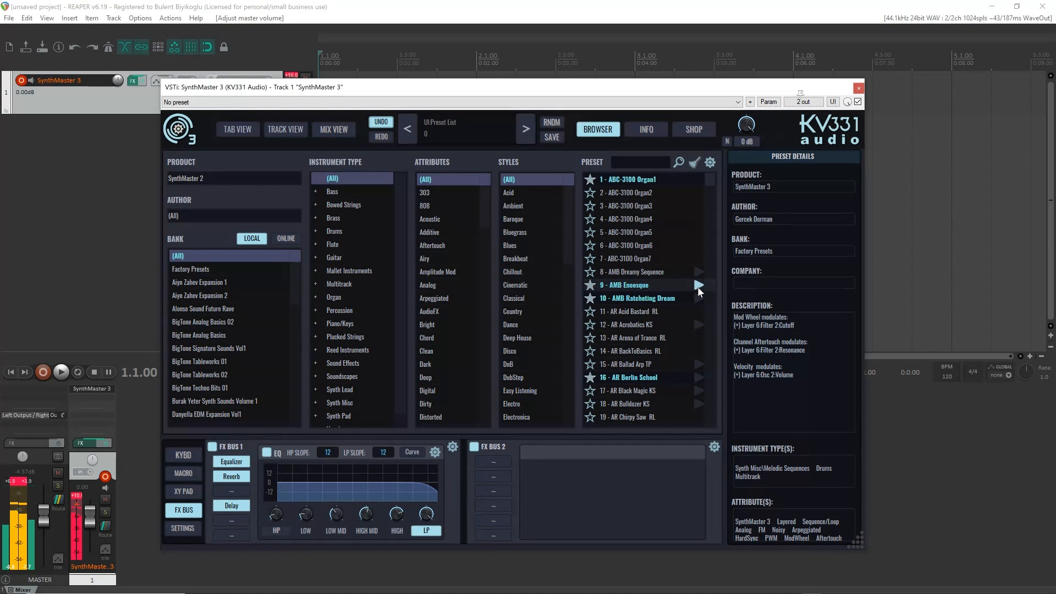
pyautogui.click(698, 298)
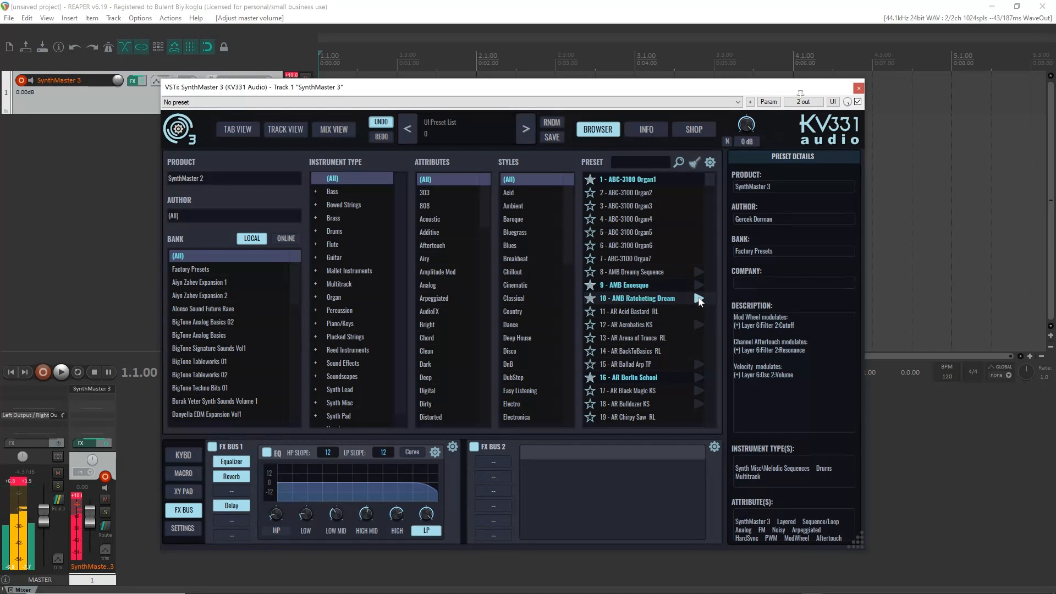
pyautogui.click(701, 323)
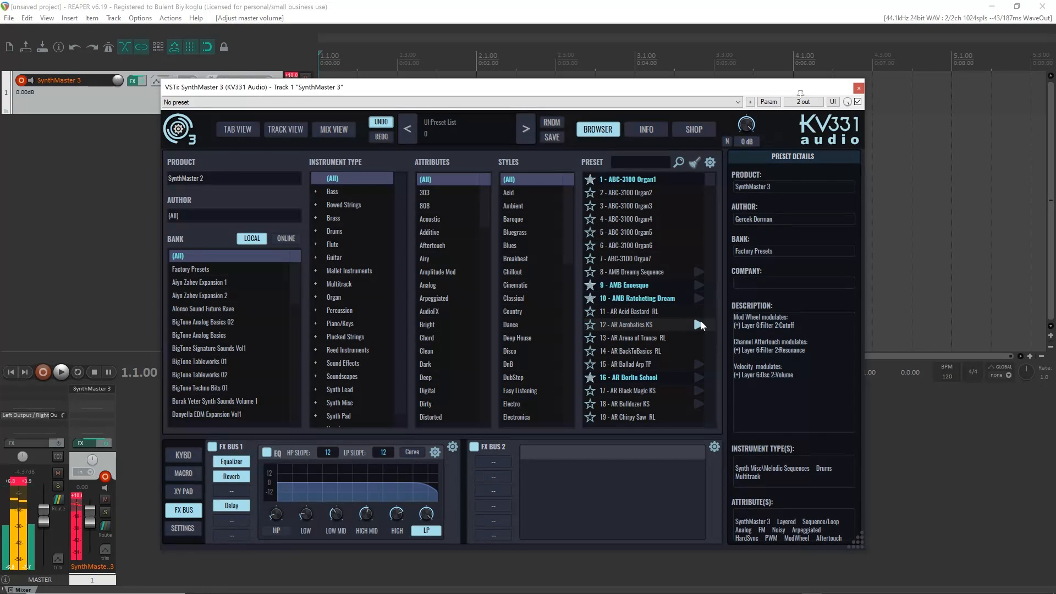
pyautogui.click(699, 377)
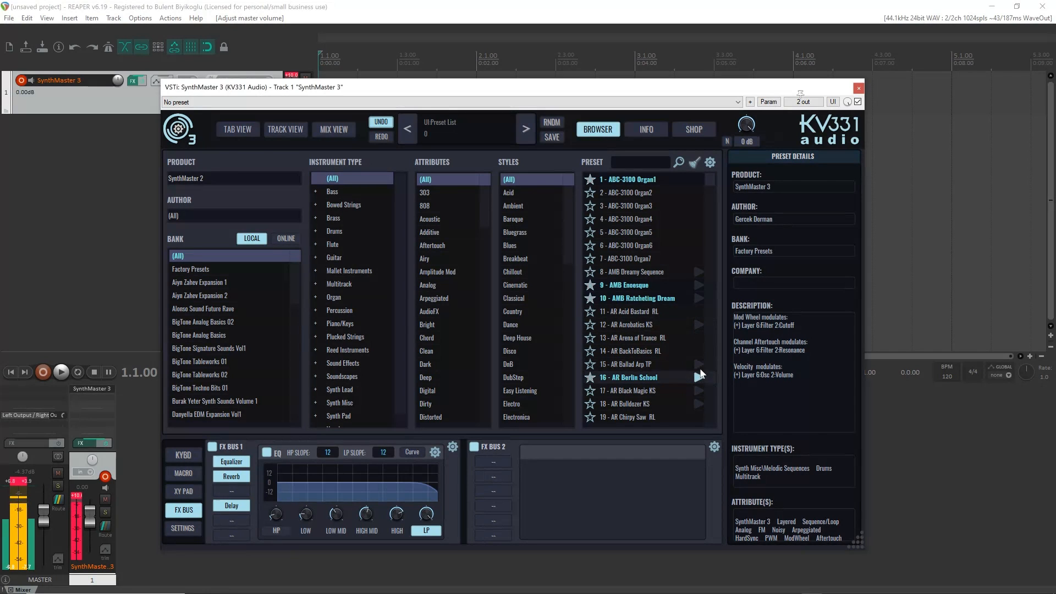
pyautogui.click(698, 391)
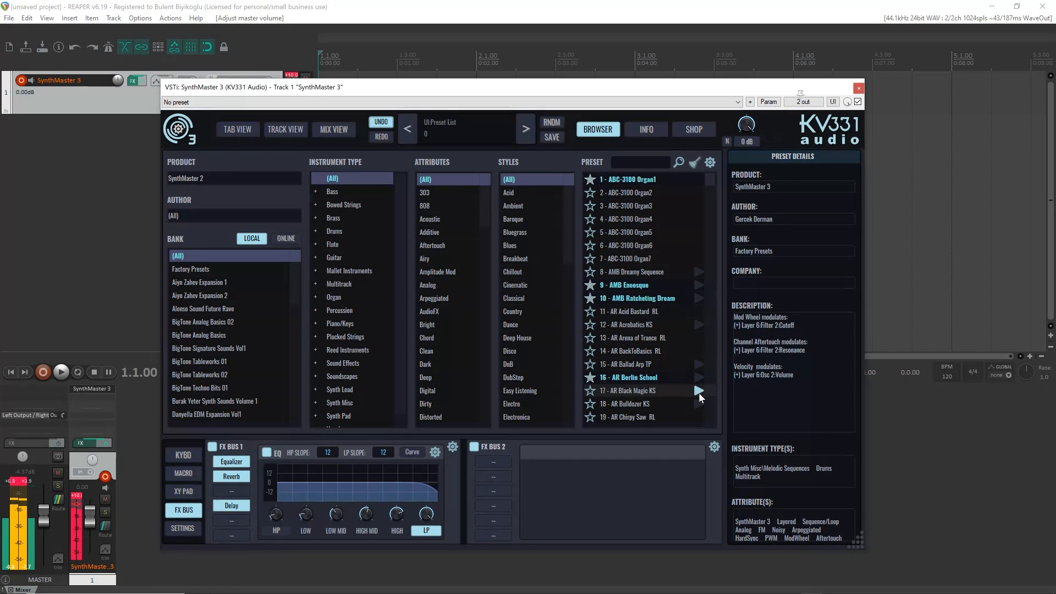
pyautogui.click(699, 404)
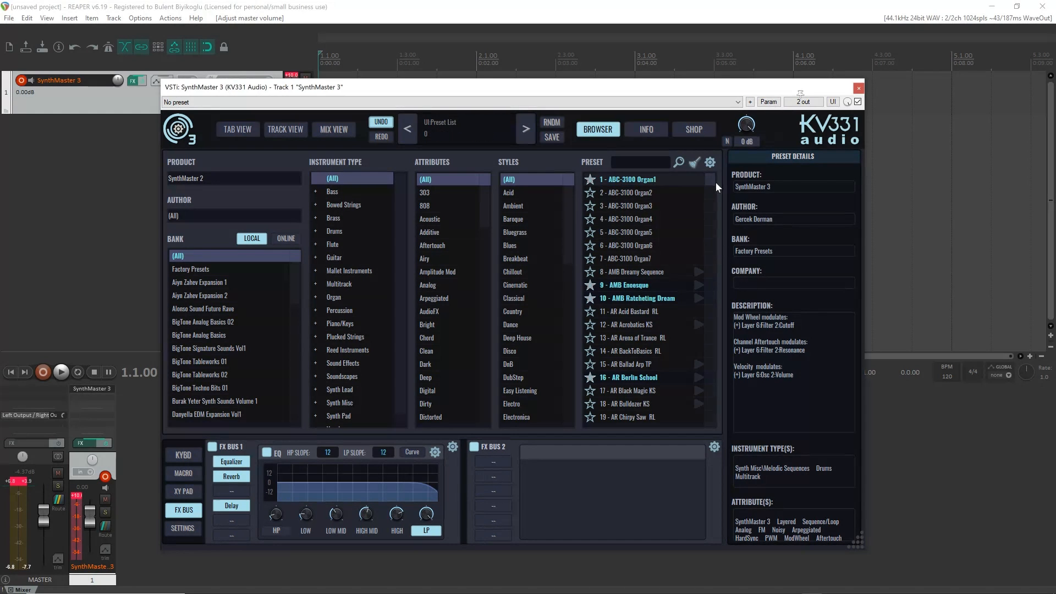
# - Load the preset ABC-3100 Organ1, load ABC-3100 Organ2 on a new layer, and display the layers in the tab view
pyautogui.moveTo(715, 183); pyautogui.dragTo(709, 186)
pyautogui.click(636, 183)
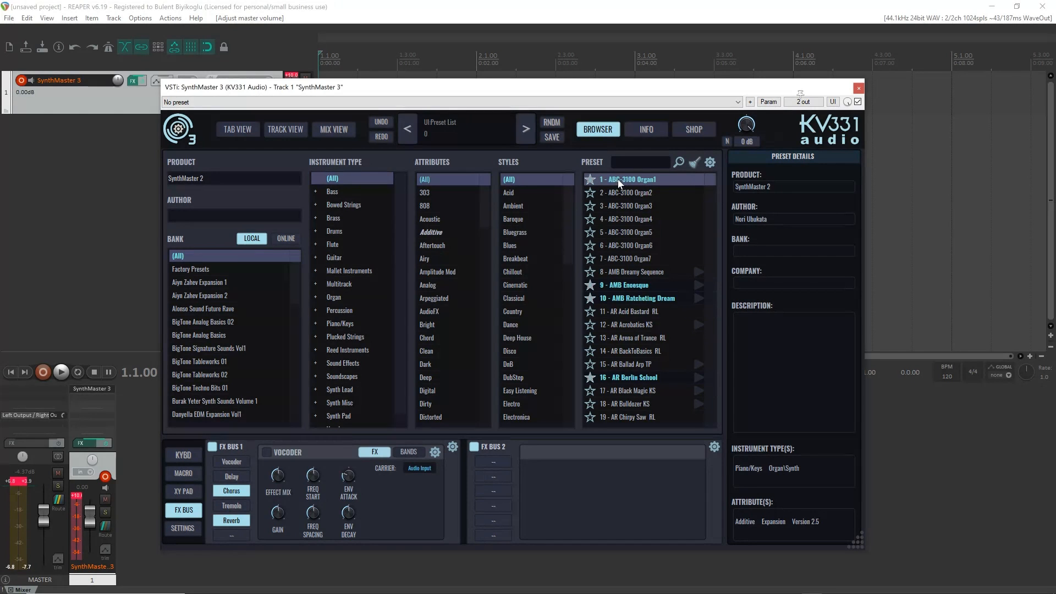
pyautogui.rightClick(641, 197)
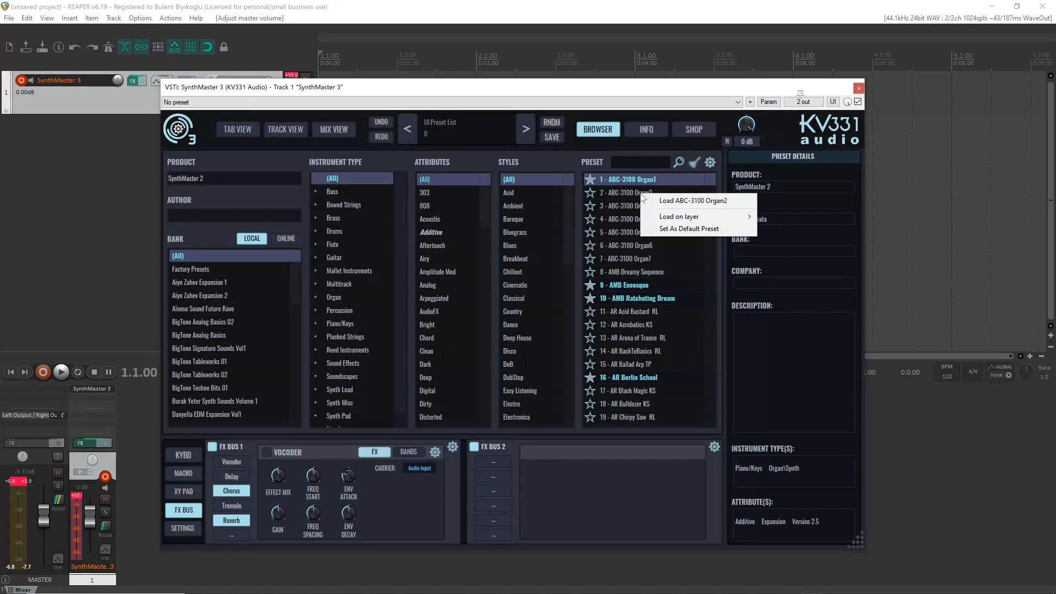
pyautogui.moveTo(674, 217)
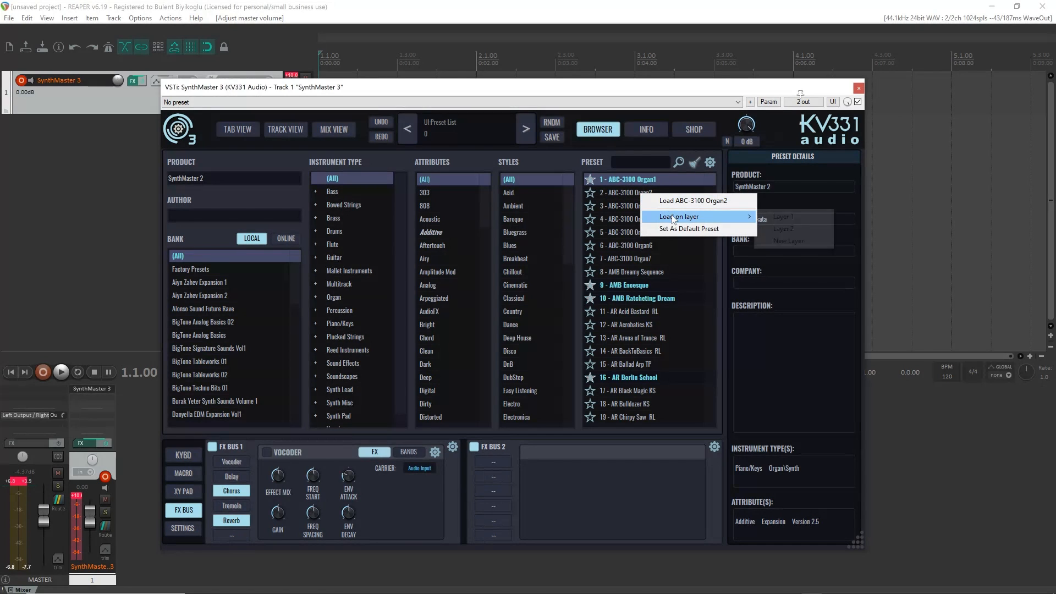
pyautogui.click(790, 242)
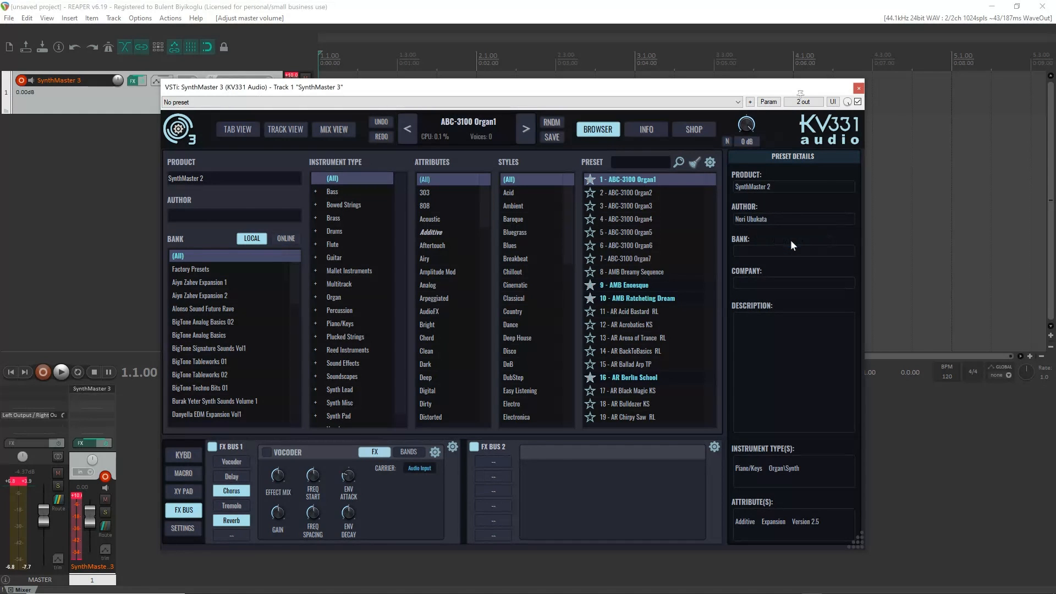
pyautogui.click(237, 129)
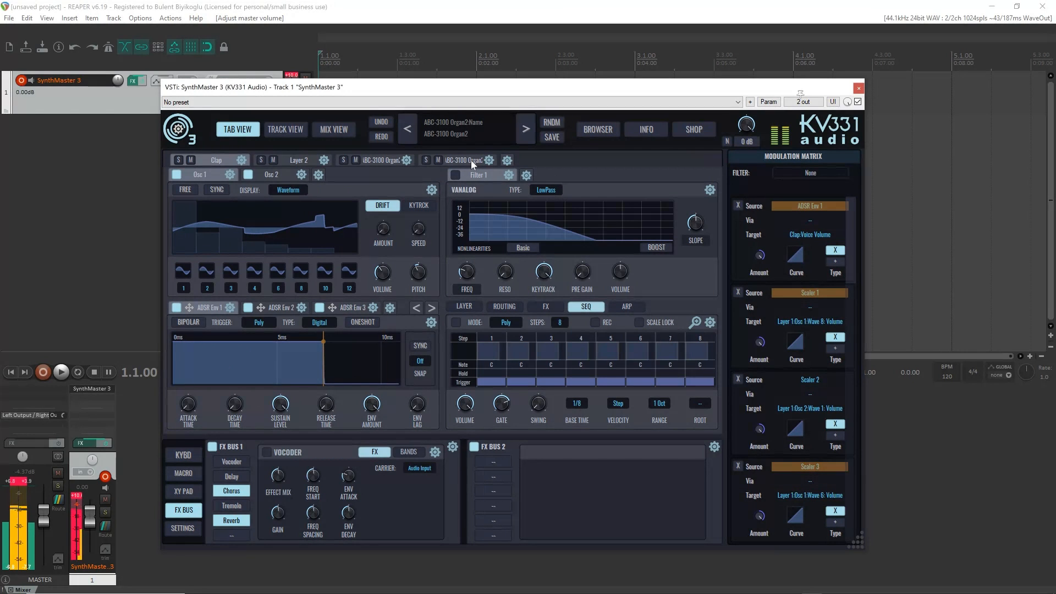
# - Load the preset ABC-3100 Organ3 on a new layer and display the layers in the track and mix views
pyautogui.click(599, 131)
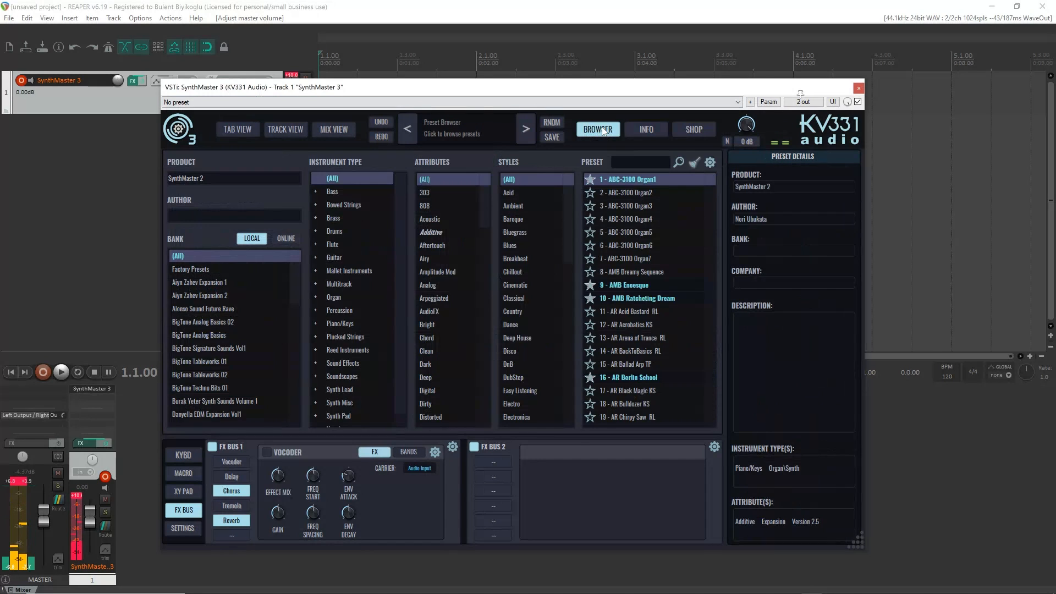
pyautogui.rightClick(644, 207)
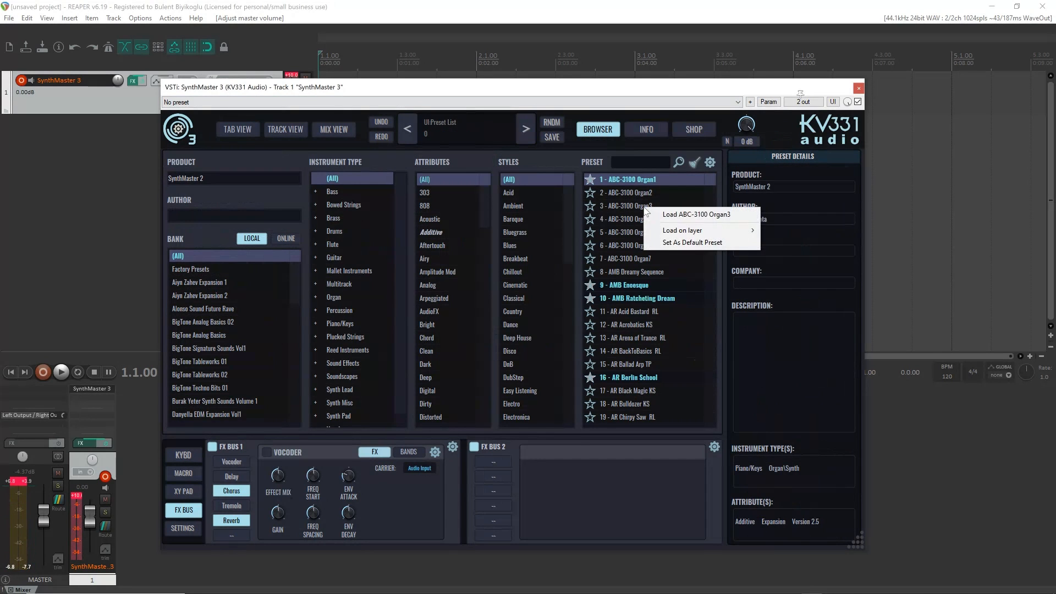
pyautogui.moveTo(687, 236)
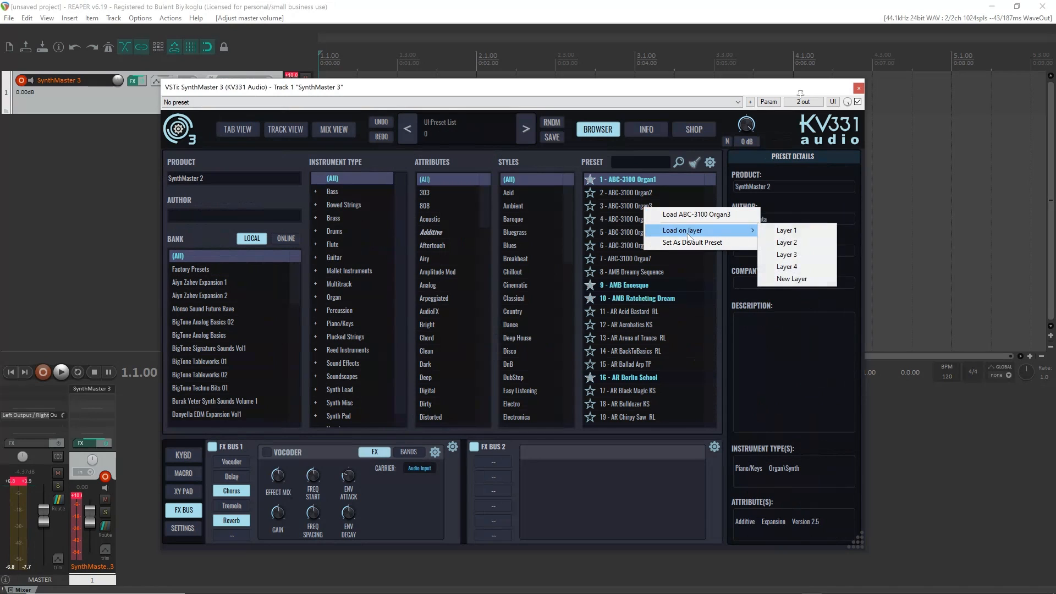
pyautogui.click(796, 279)
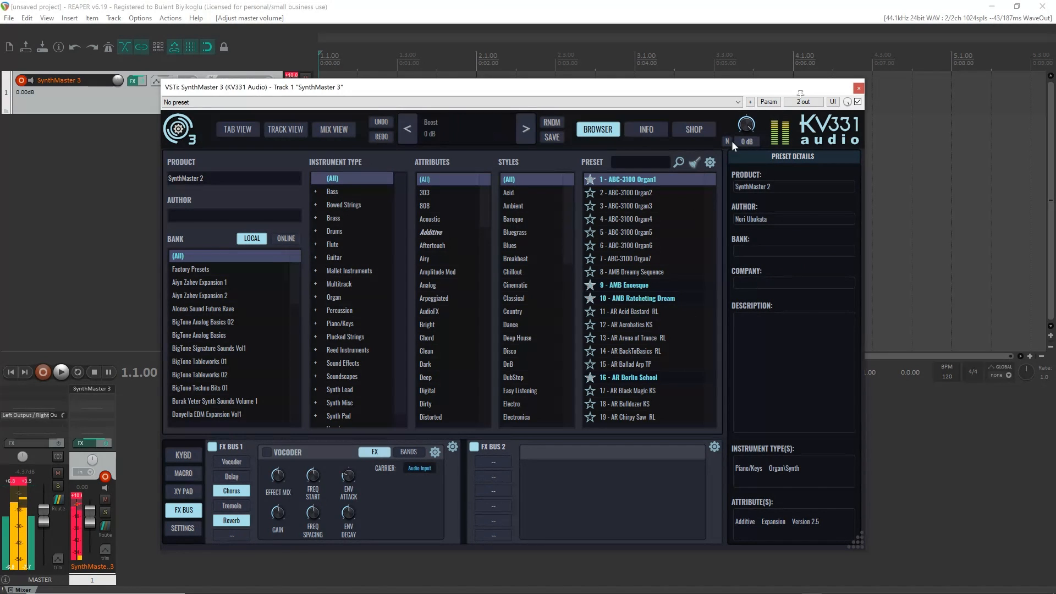
pyautogui.click(286, 132)
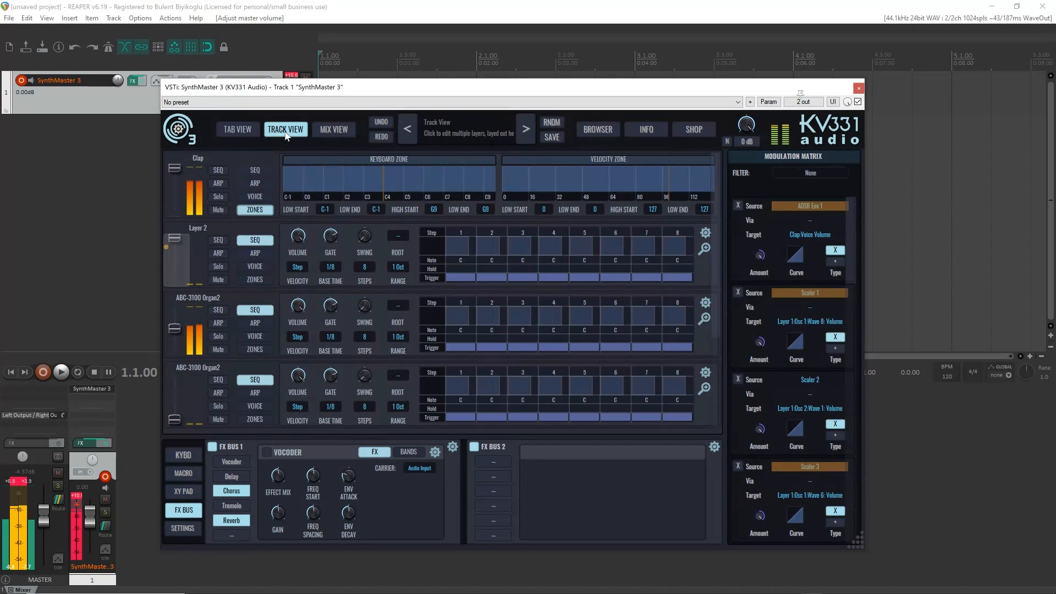
pyautogui.click(326, 131)
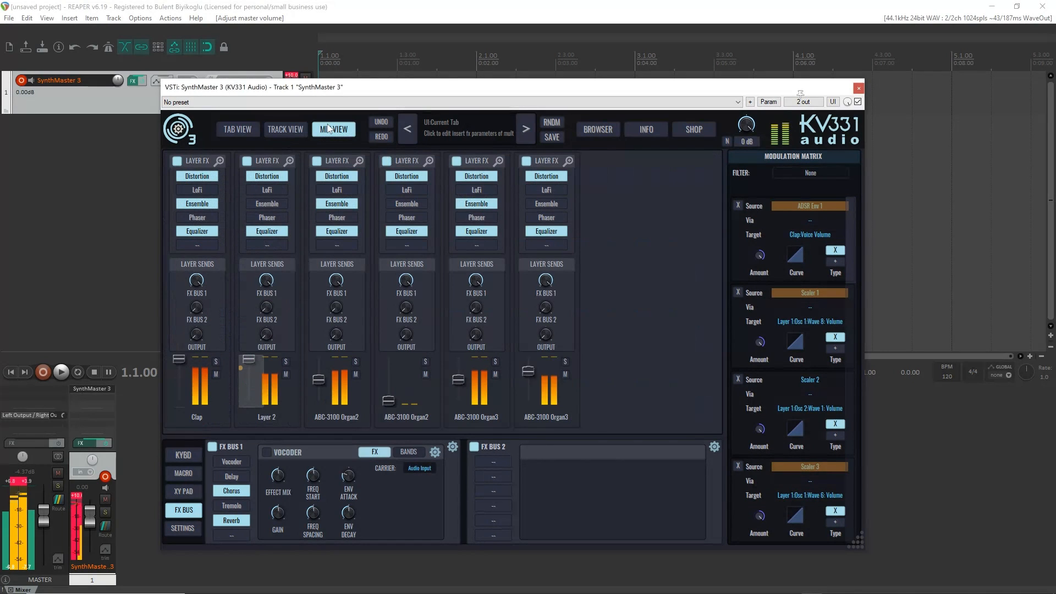
# - Solo Clap and Layer 2 briefly one at a time, and solo the first ABC-3100 Organ2 and first ABC-3100 Organ3 layers together
pyautogui.click(216, 361)
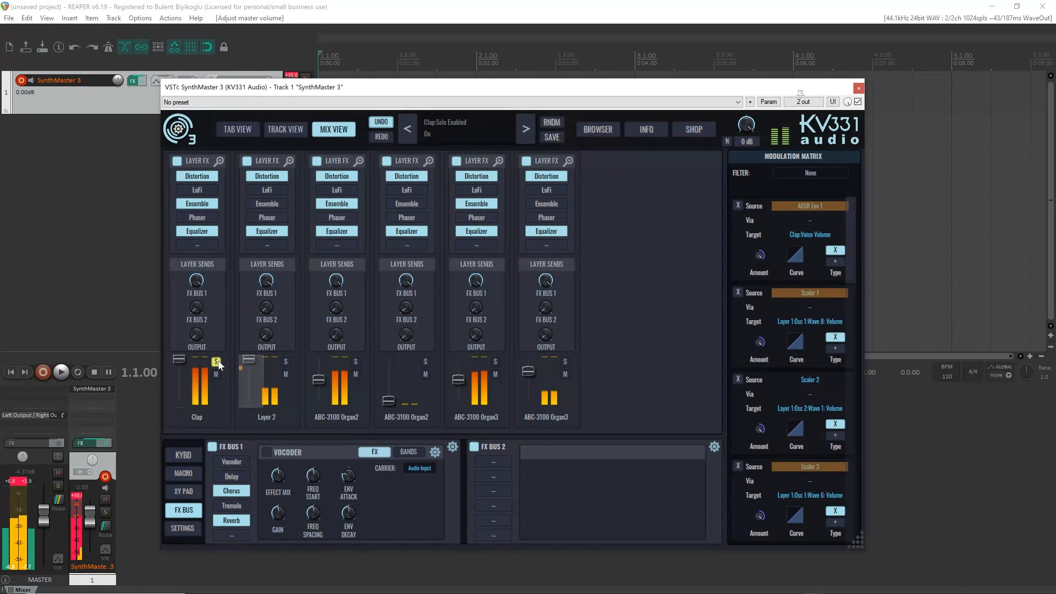
pyautogui.click(216, 362)
pyautogui.click(285, 362)
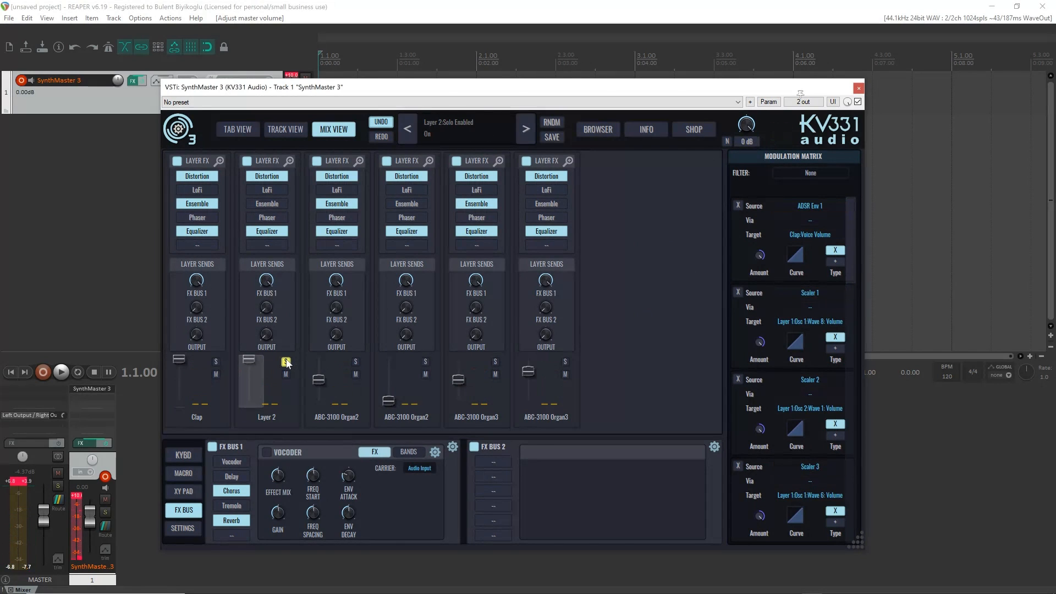
pyautogui.click(285, 361)
pyautogui.click(356, 362)
pyautogui.click(496, 361)
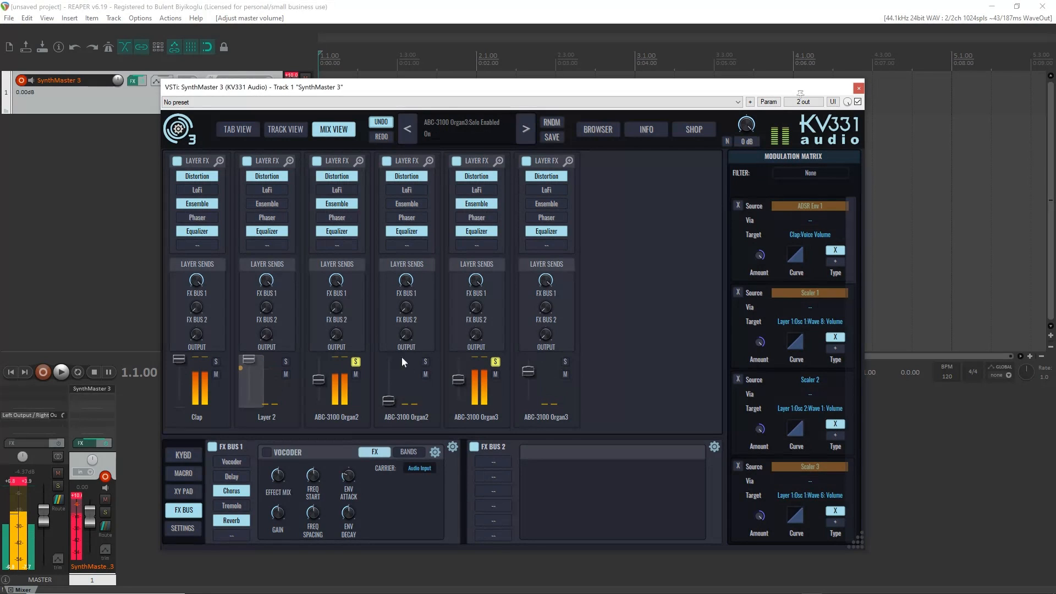
# - Solo the second ABC-3100 Organ3 layer briefly, and solo Layer 2 and Clap alongside the layers already soloed
pyautogui.click(565, 362)
pyautogui.click(286, 361)
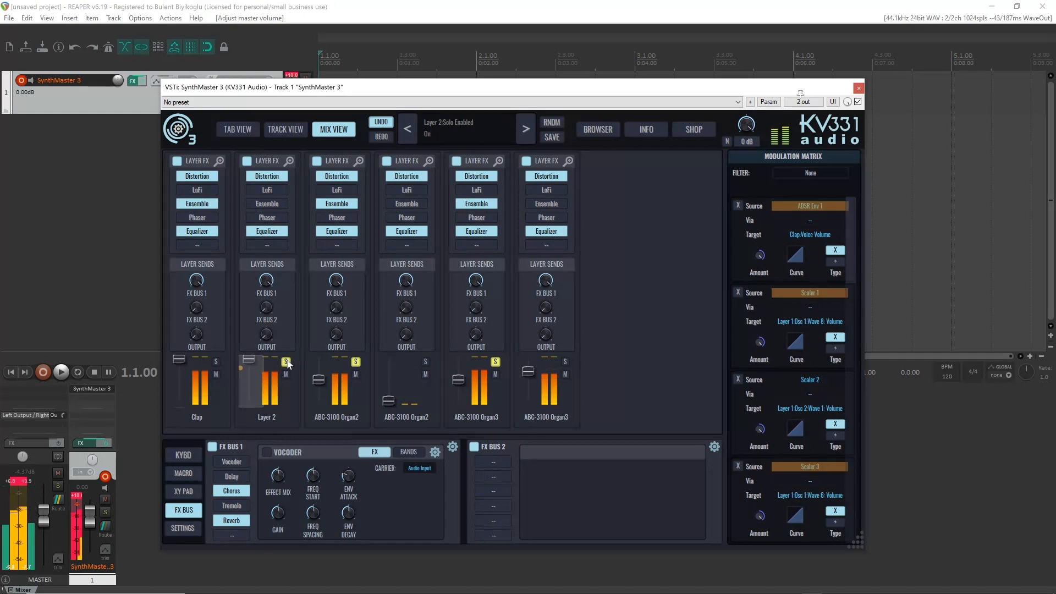
pyautogui.click(216, 361)
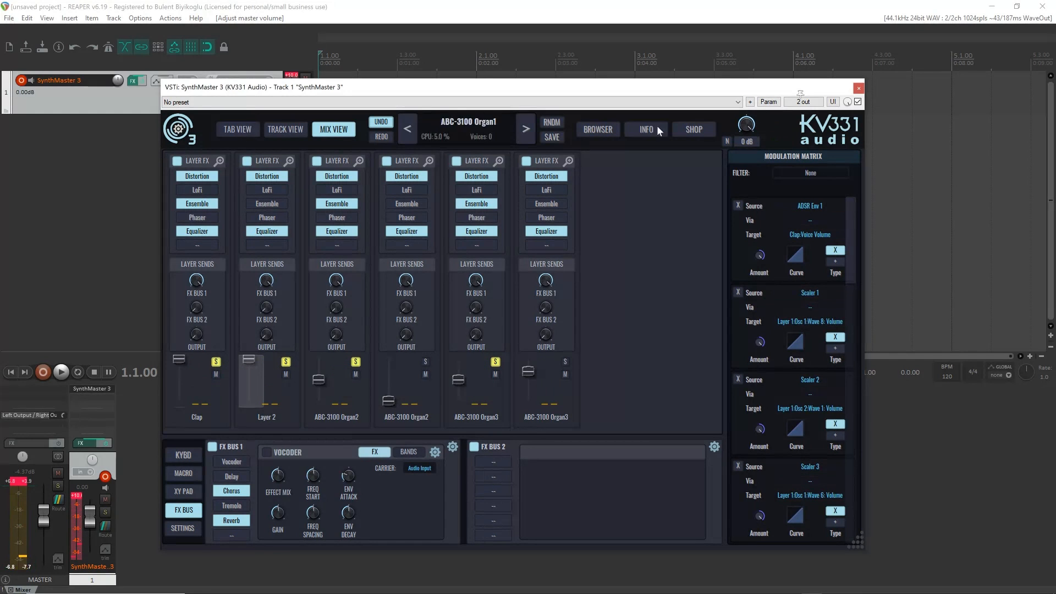
# - Open the preset browser and filter the presets to the product SynthMaster One
pyautogui.click(599, 130)
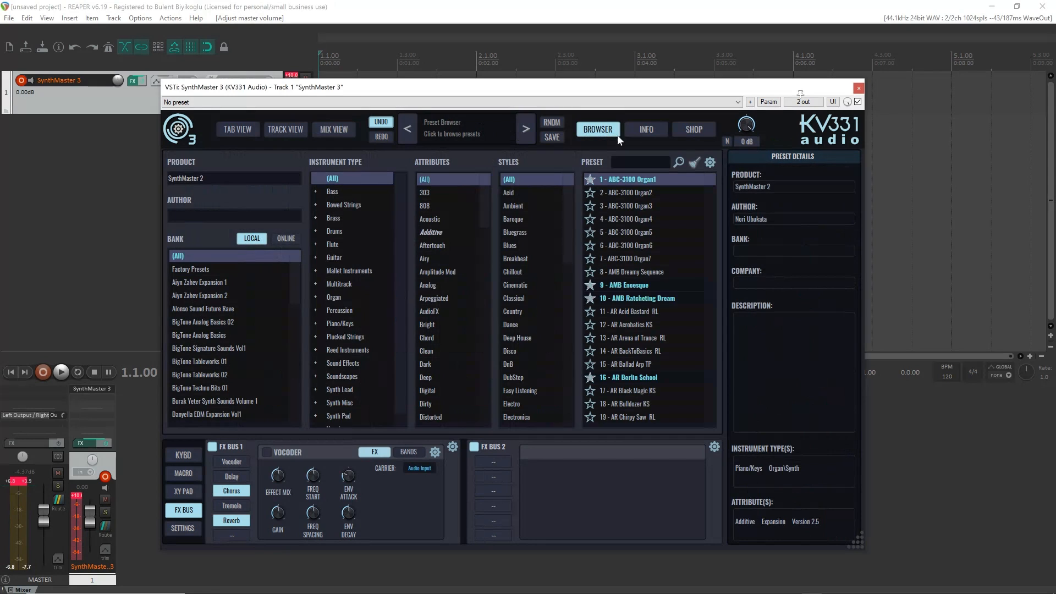
pyautogui.click(238, 179)
pyautogui.click(249, 220)
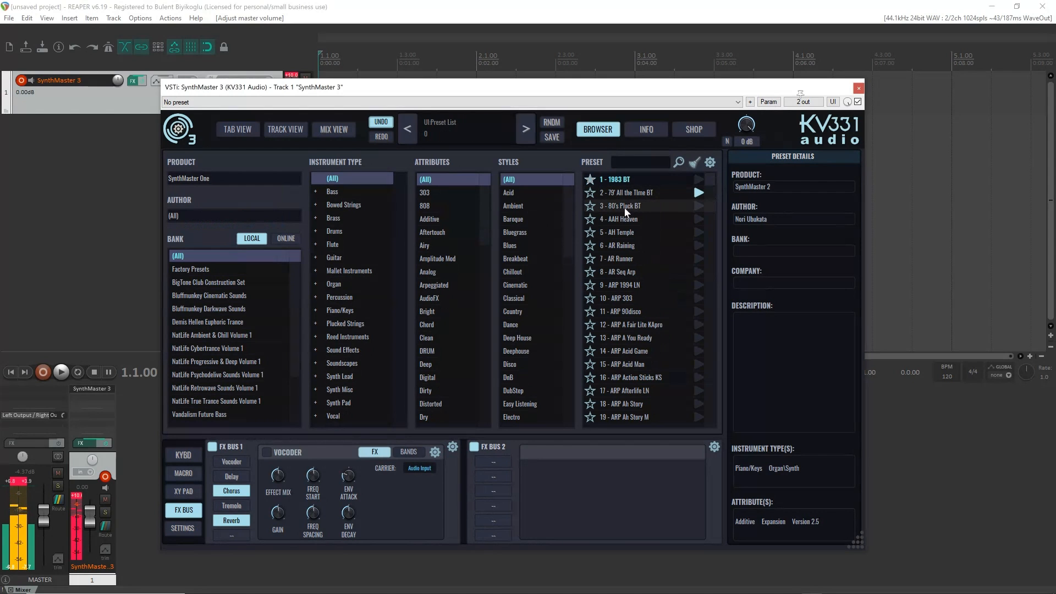
# - Load the preset 79' All the Time BT on Layer 5 and Layer 6, and display the layers in the mix view
pyautogui.rightClick(626, 193)
pyautogui.moveTo(672, 218)
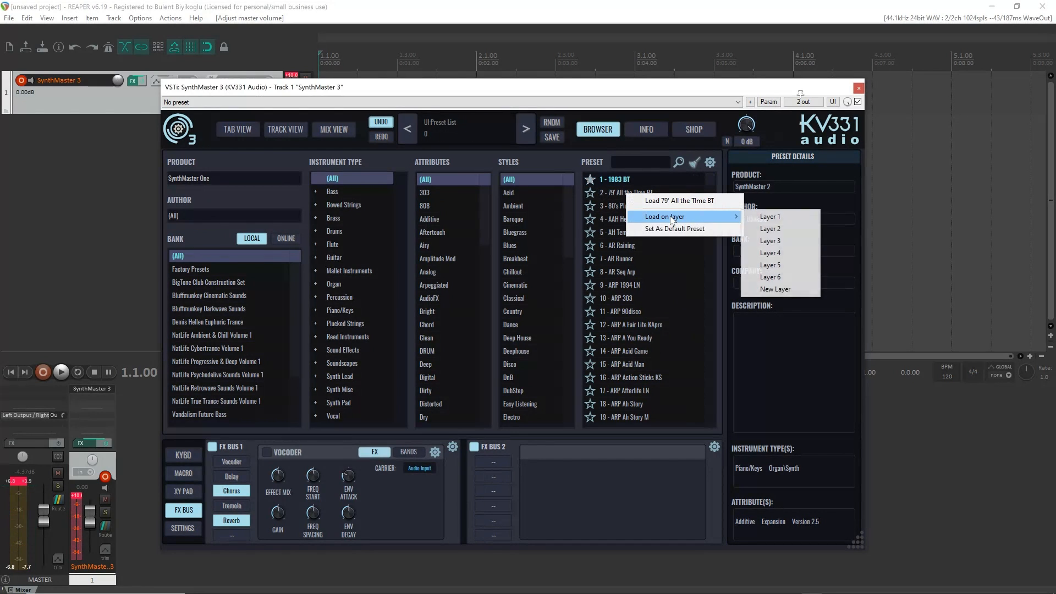
pyautogui.click(786, 274)
pyautogui.rightClick(624, 192)
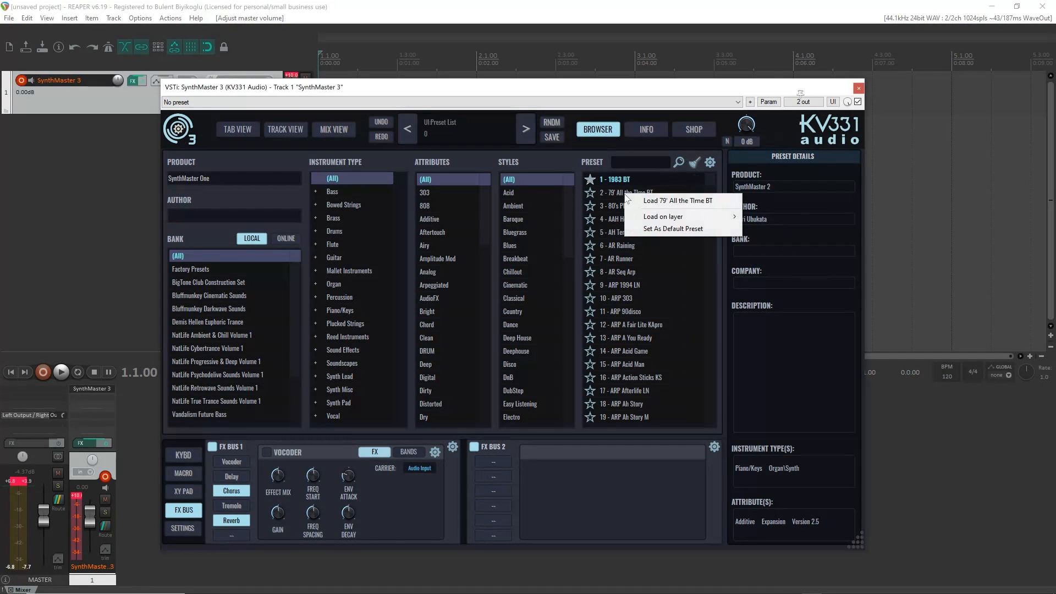
pyautogui.moveTo(671, 217)
pyautogui.click(786, 277)
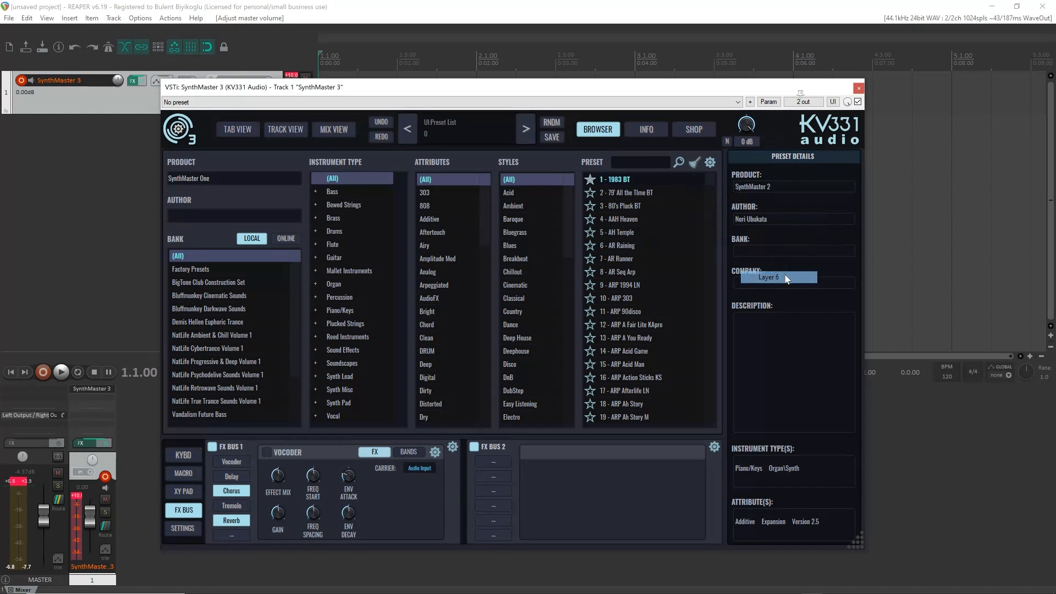
pyautogui.click(335, 130)
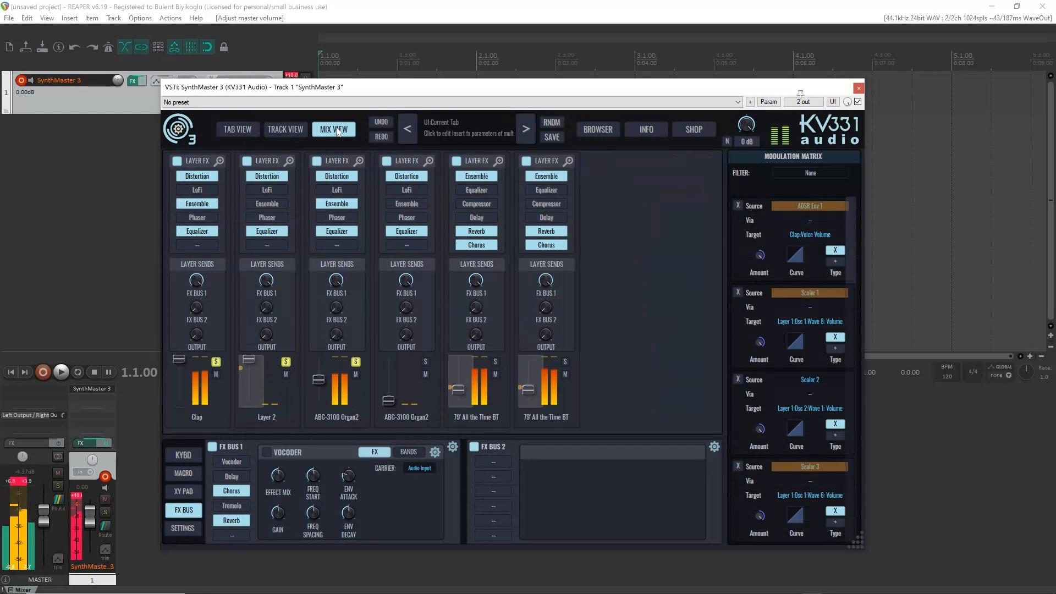
# - Turn off solo on Clap, Layer 2 and the first ABC-3100 Organ2 layer
pyautogui.click(216, 362)
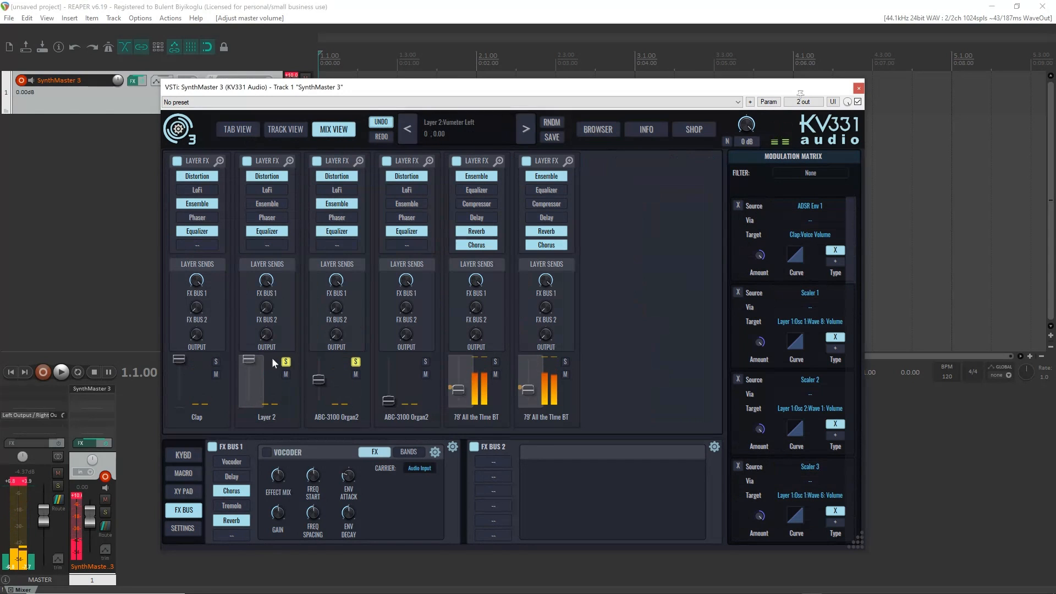
pyautogui.click(286, 361)
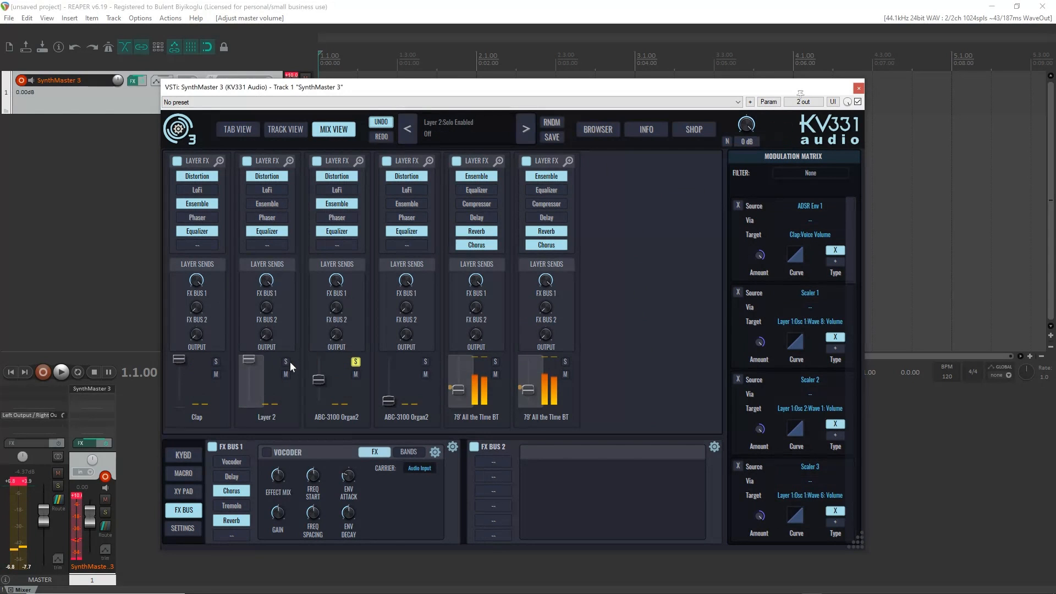
pyautogui.click(357, 362)
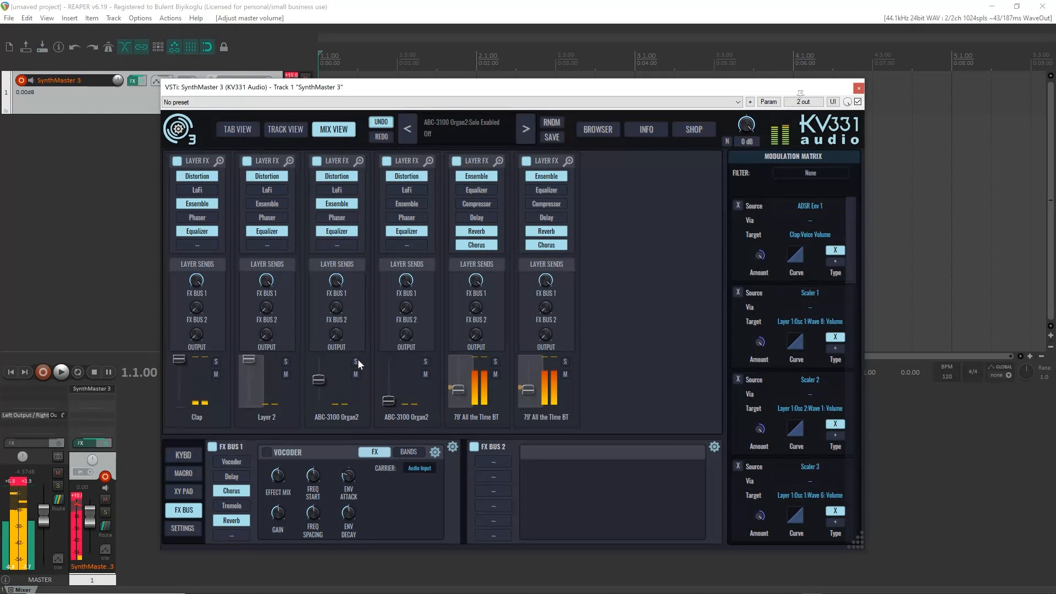
# - Filter the preset browser to the product SynthMaster 3 and view the choices in the author filter
pyautogui.click(599, 130)
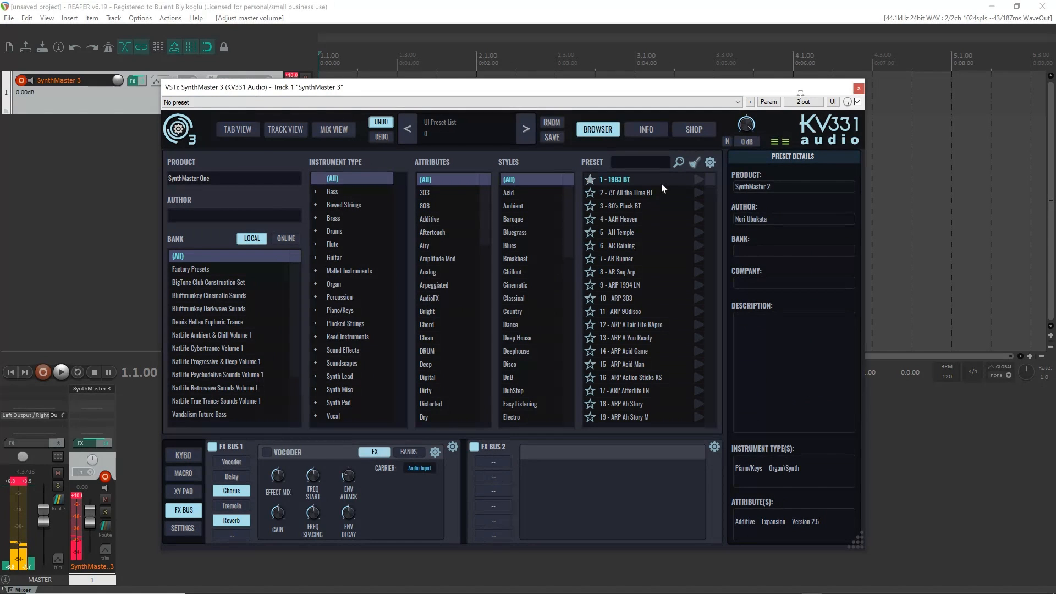
pyautogui.rightClick(203, 180)
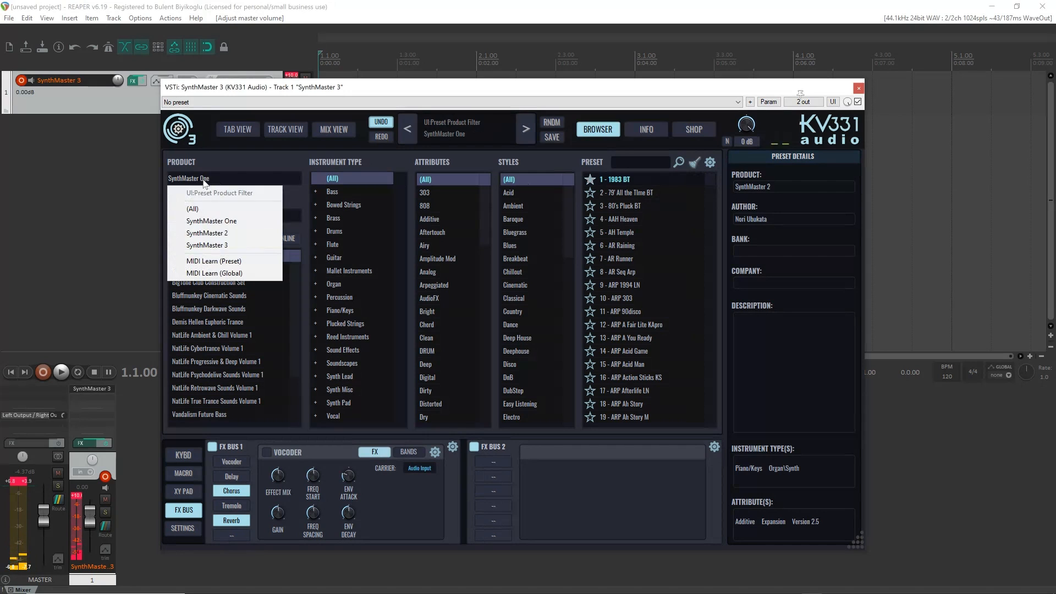
pyautogui.click(221, 245)
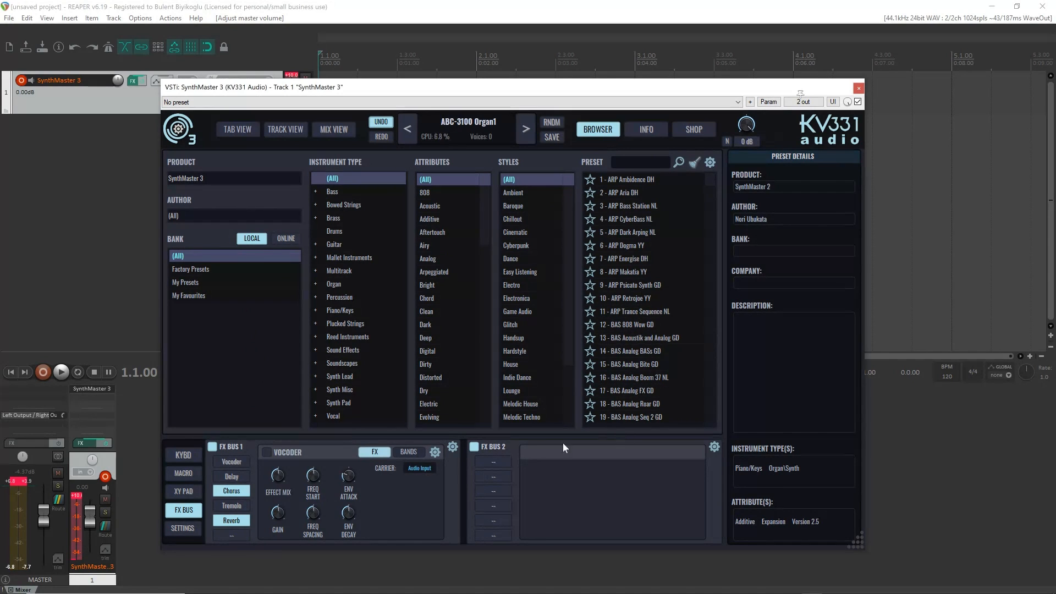
pyautogui.click(197, 214)
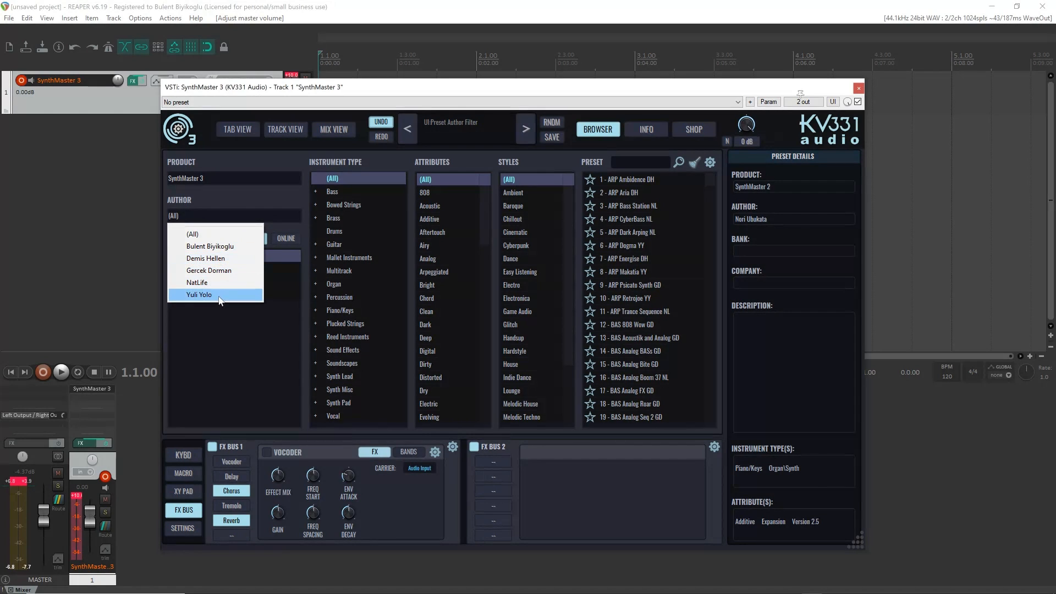
pyautogui.click(287, 233)
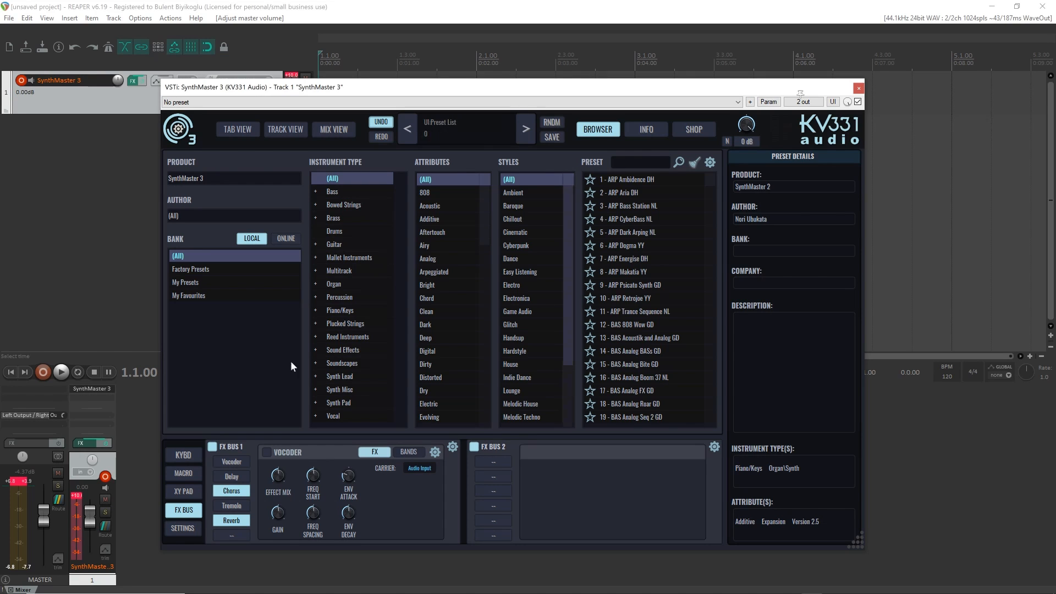
# - Show the My Favourites bank and load its presets PAD Airwave DH and PAD Ambiatica YY one after the other
pyautogui.click(187, 296)
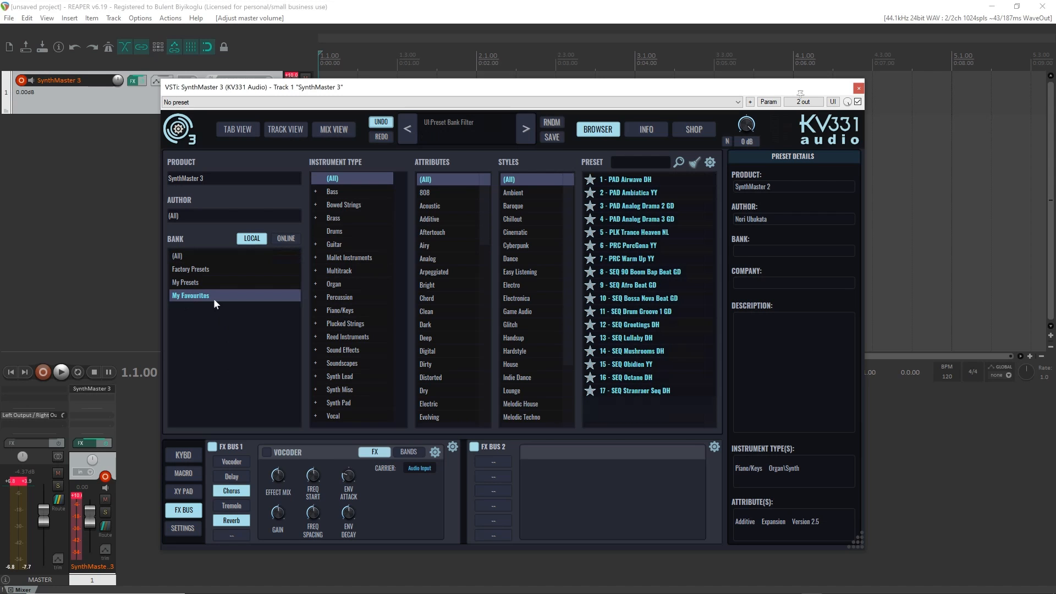
pyautogui.click(627, 182)
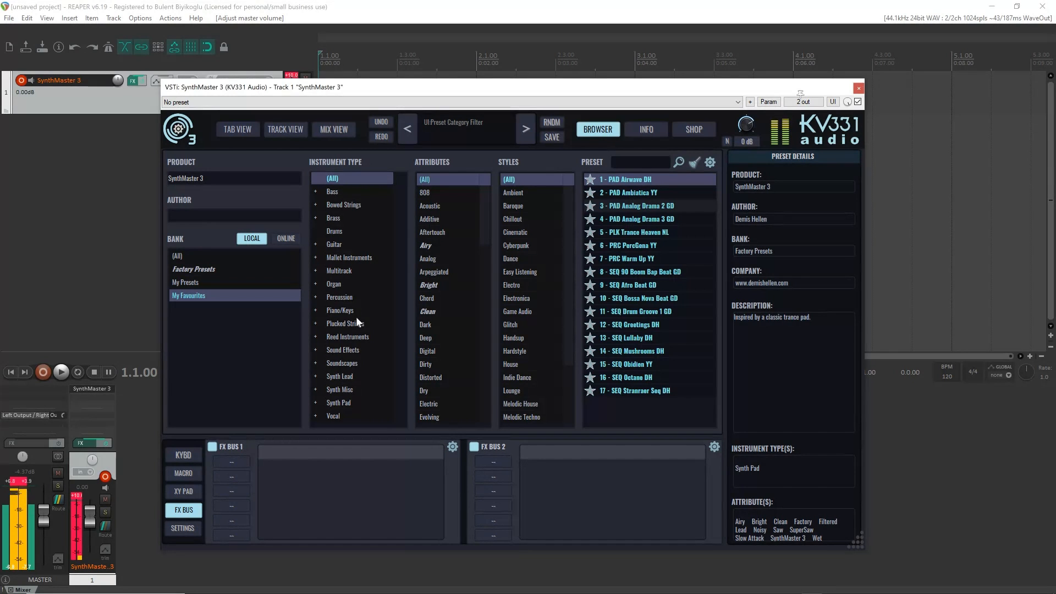
pyautogui.click(623, 196)
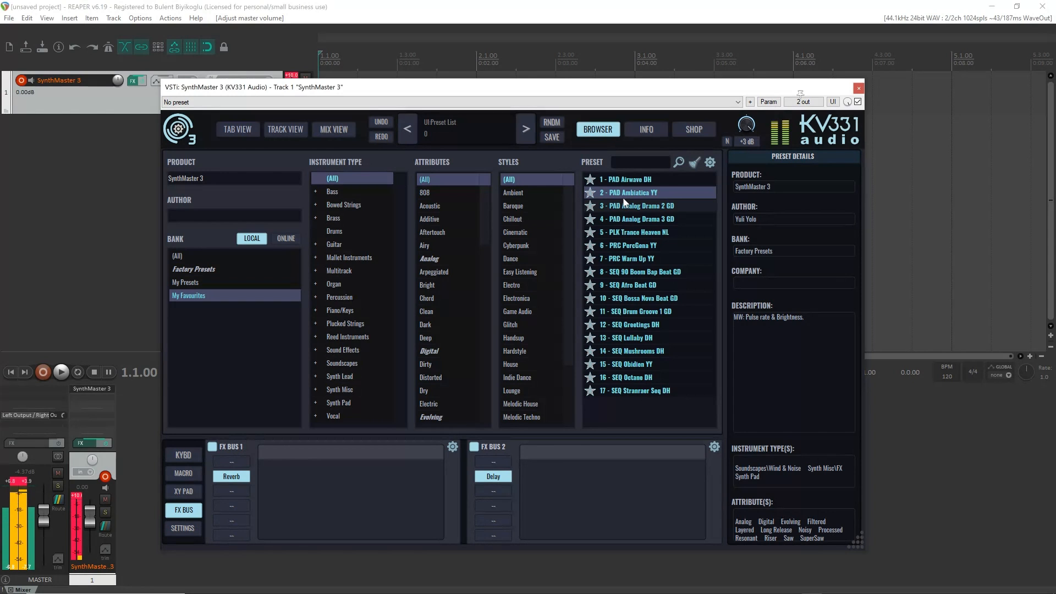
# - Display the on-screen keyboard and the macro knobs, and vary the EZ1 Delay macro up and down
pyautogui.click(185, 455)
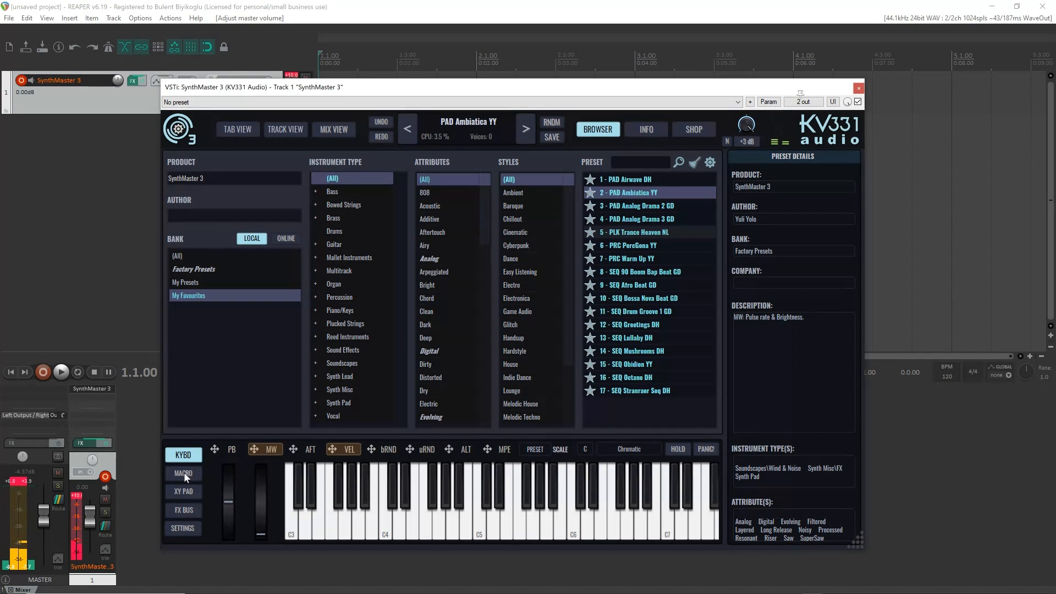
pyautogui.click(184, 472)
pyautogui.moveTo(243, 490)
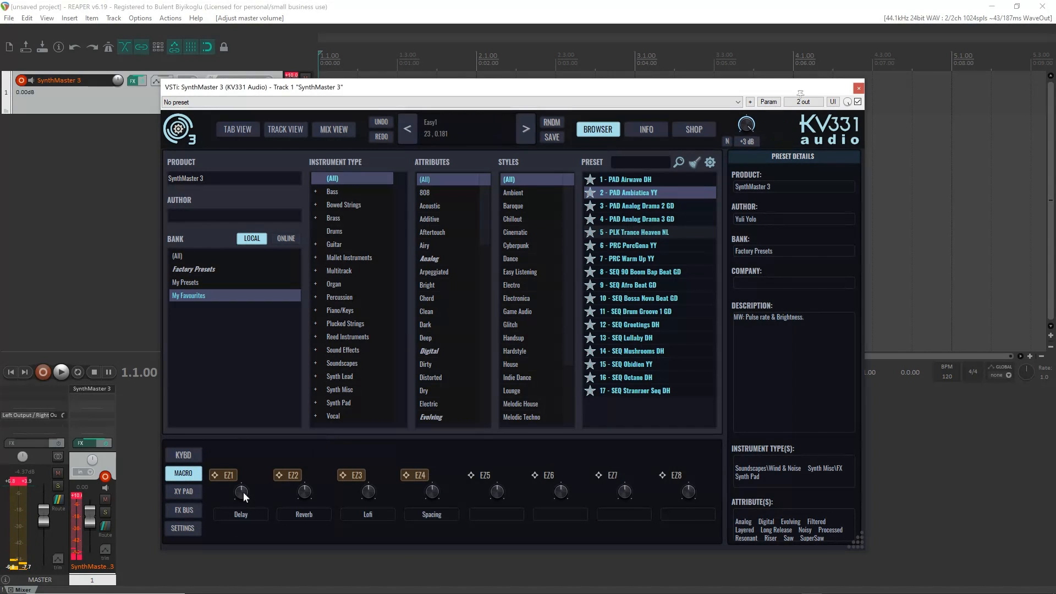
pyautogui.scroll(5, 242, 491)
pyautogui.scroll(-4, 242, 491)
# - Examine the MIDI link options of the EZ1 Delay, EZ2 Reverb and EZ3 Lofi macro knobs
pyautogui.rightClick(242, 491)
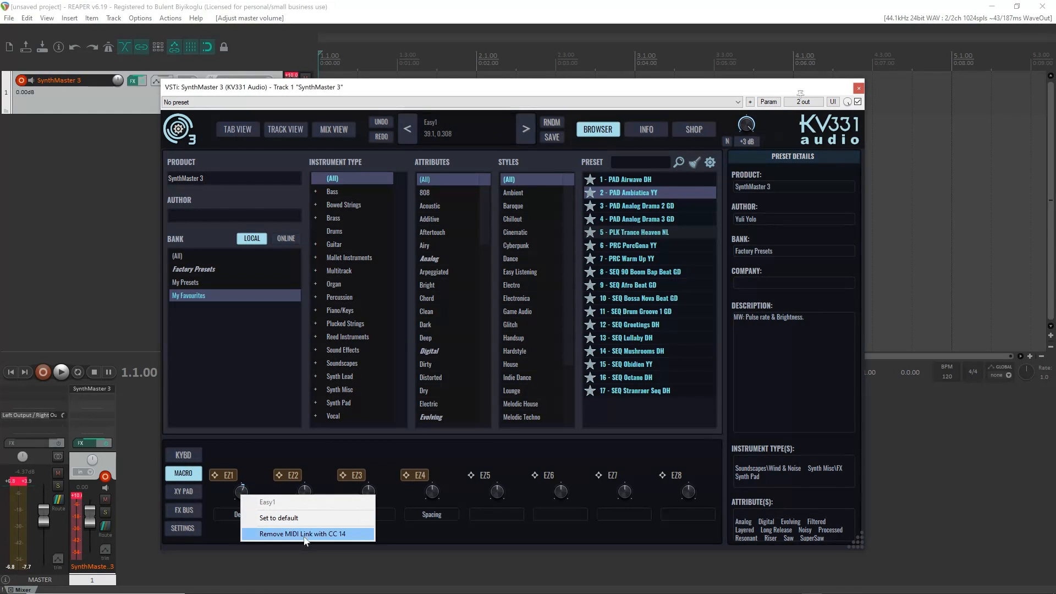
pyautogui.click(246, 460)
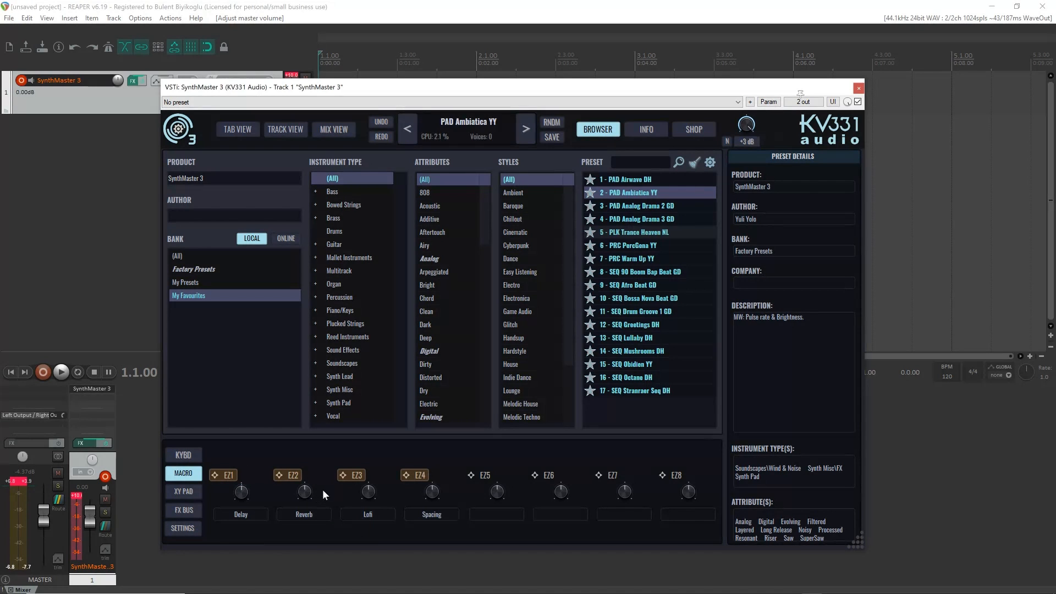
pyautogui.rightClick(304, 493)
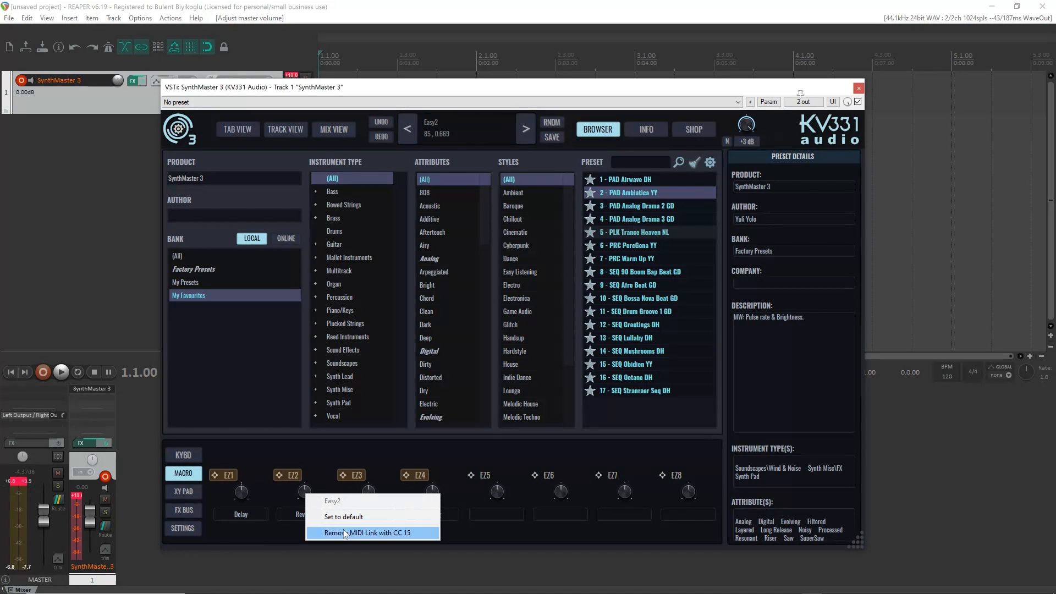
pyautogui.click(317, 468)
pyautogui.rightClick(361, 496)
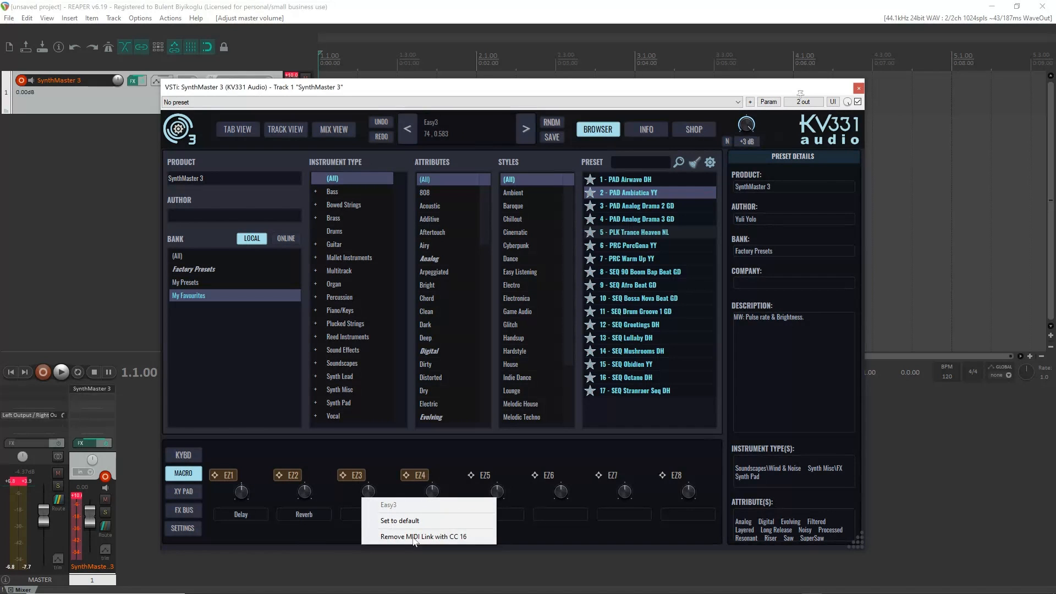
pyautogui.click(377, 456)
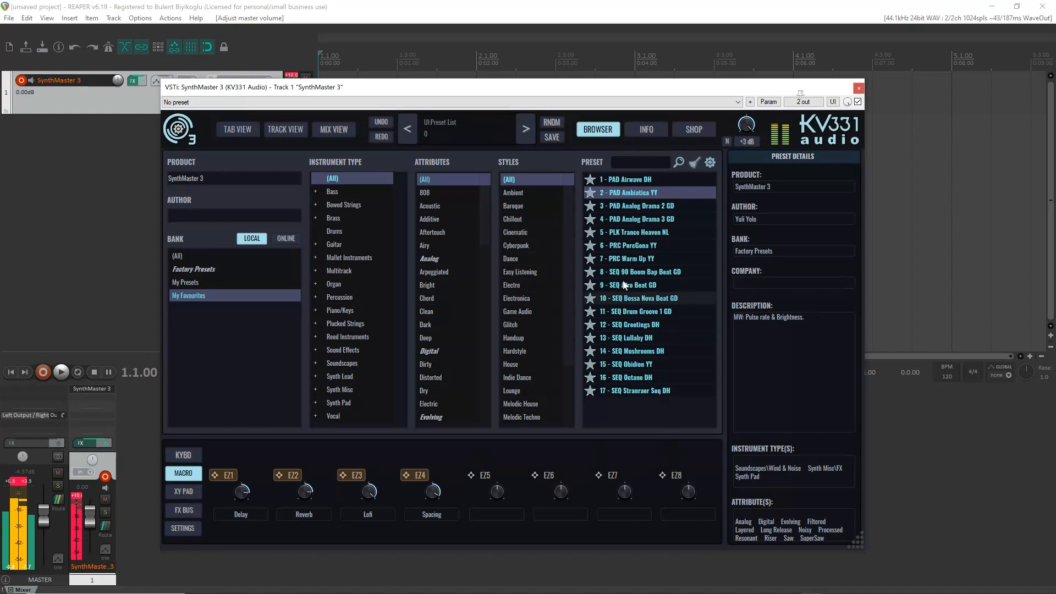
# - Load the favourite presets one by one, from PAD Analog Drama 2 GD through SEQ 90 Boom Bap Beat GD
pyautogui.click(635, 207)
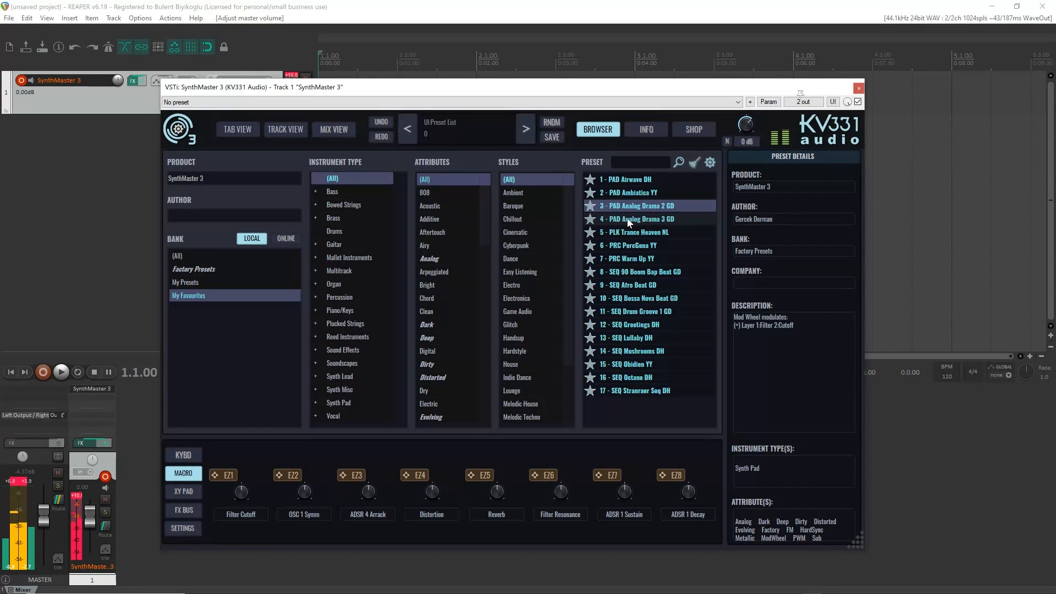
pyautogui.click(627, 218)
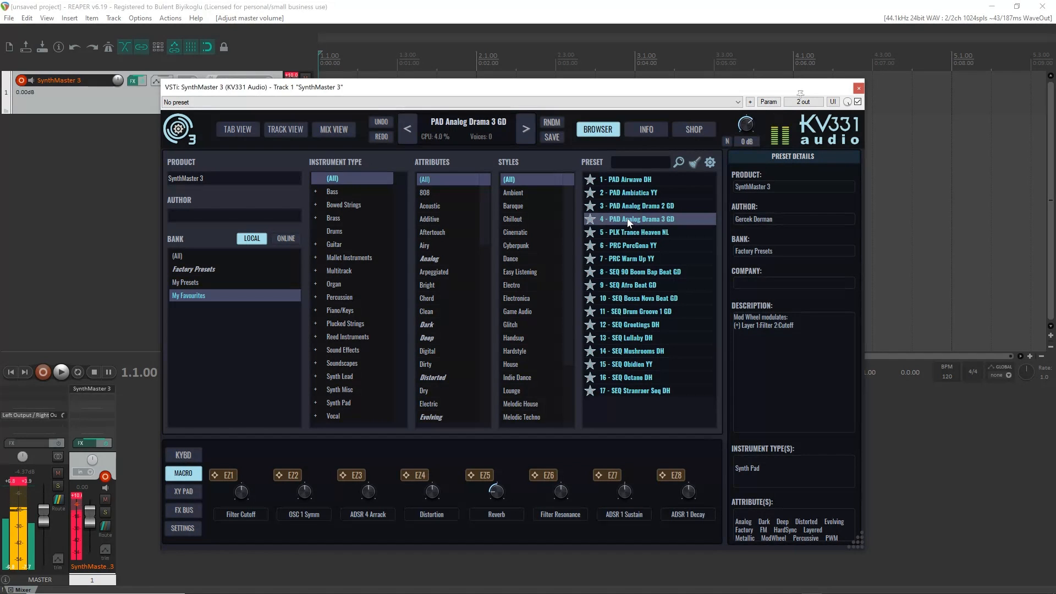
pyautogui.press('Down')
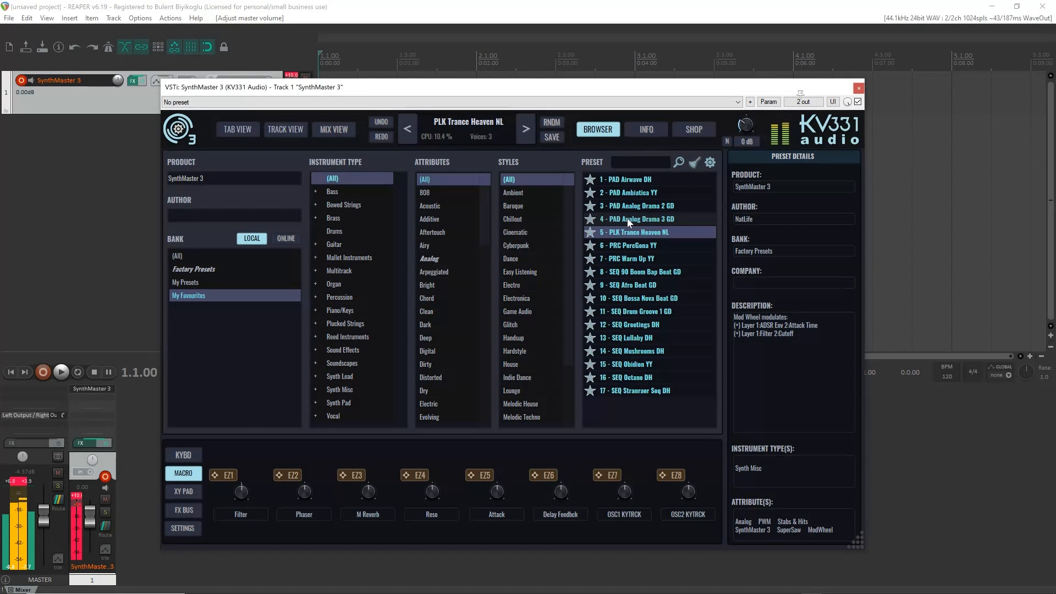
pyautogui.press('Down')
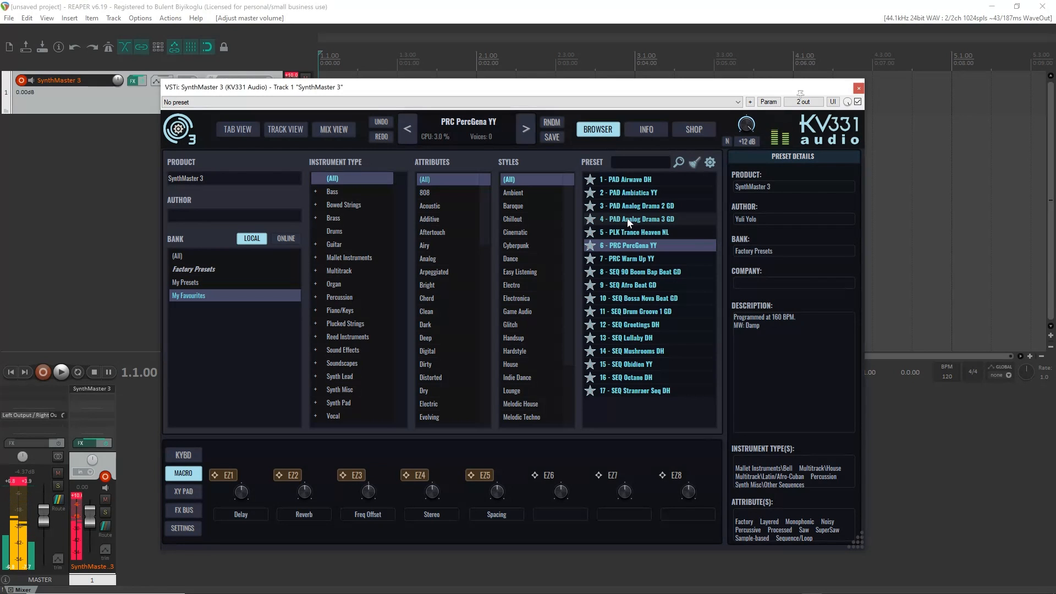
pyautogui.press('Down')
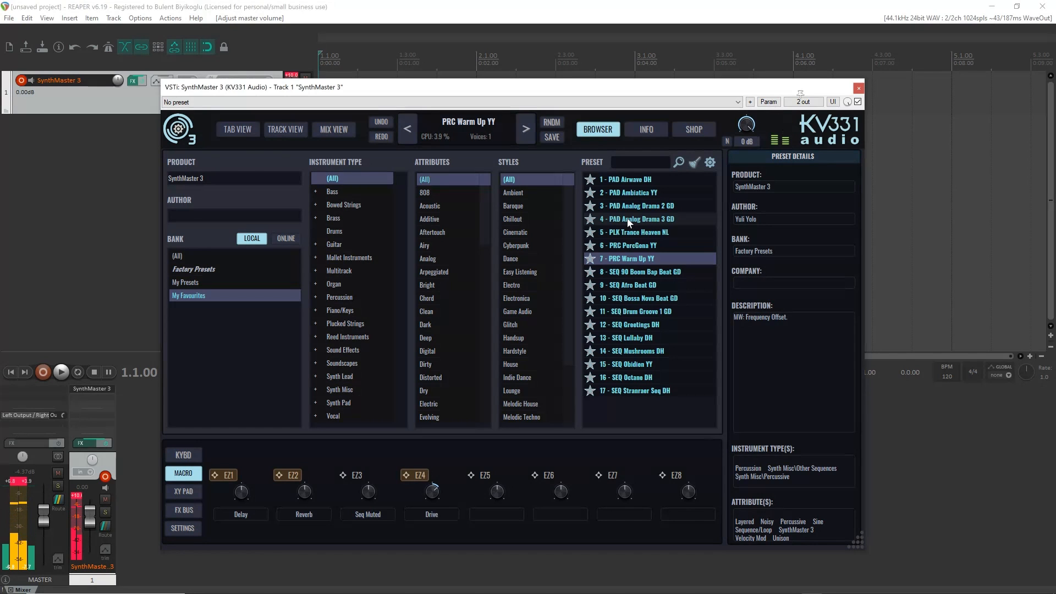
pyautogui.press('Down')
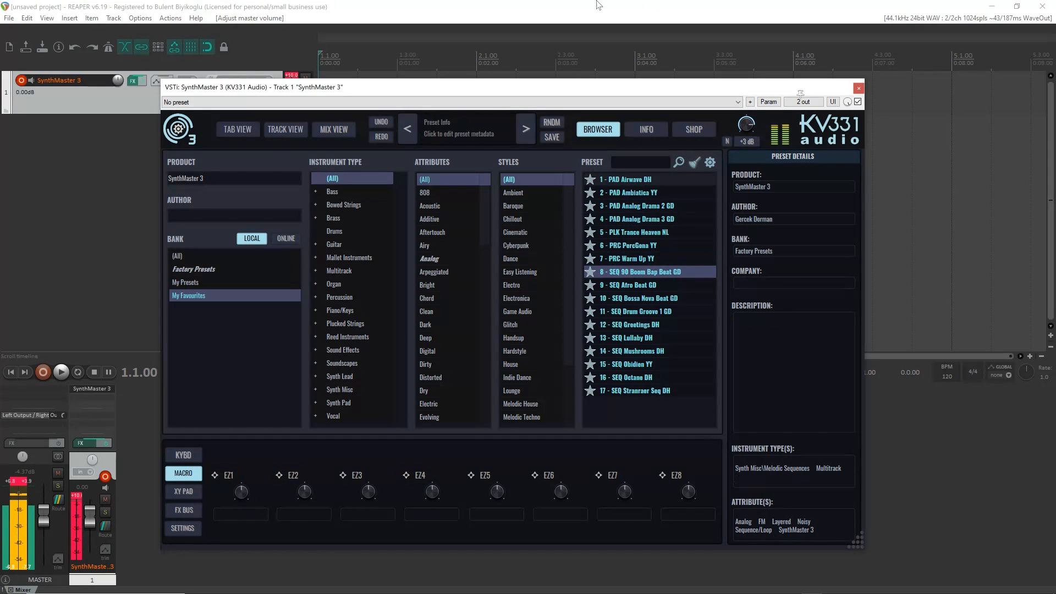
# - Load the preset SEQ Afro Beat GD while in the track view, and display the on-screen keyboard
pyautogui.click(283, 134)
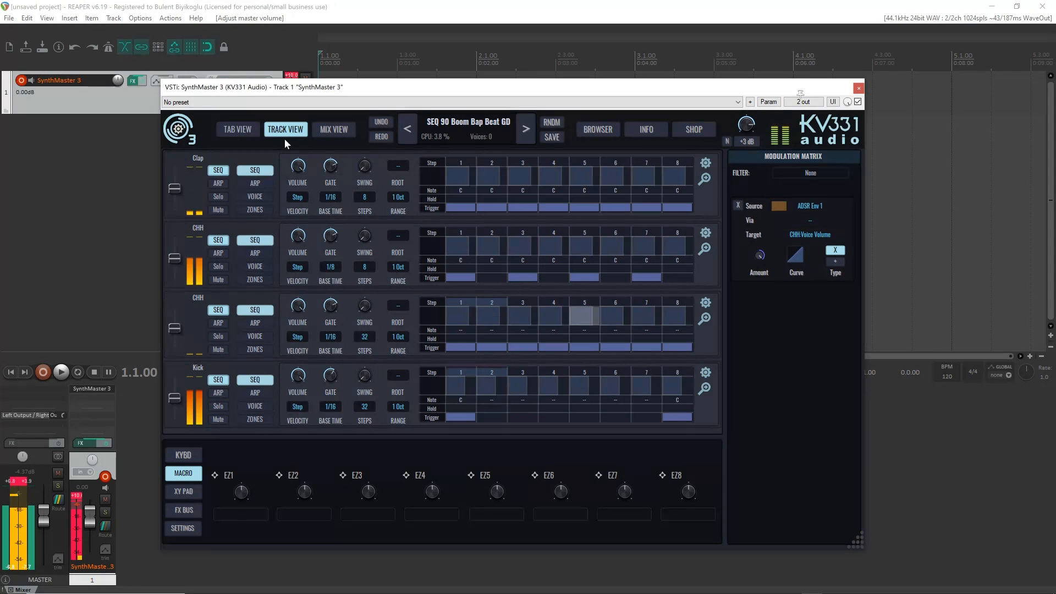
pyautogui.press('Right')
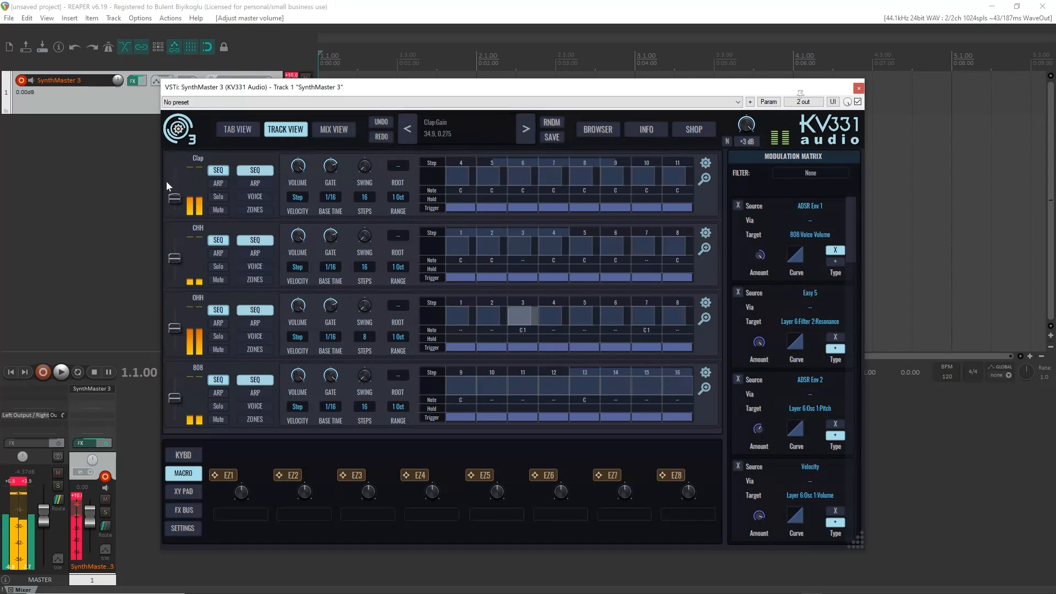
pyautogui.click(183, 454)
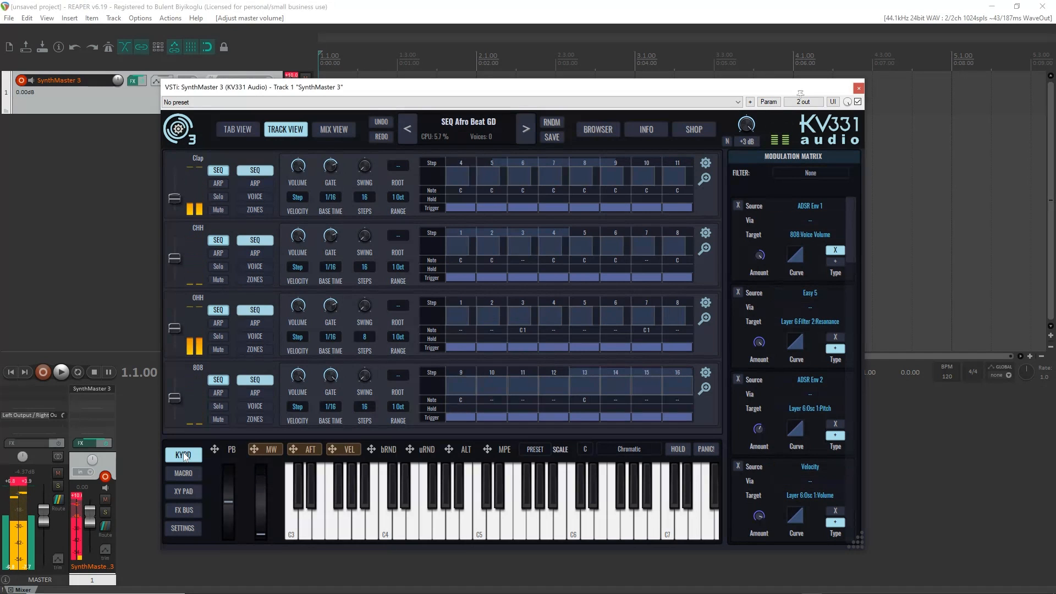
# - Load the presets SEQ Bossa Nova Beat GD through SEQ Greetings DH one by one, and view Layer 1's sequence in the enlarged editor
pyautogui.press('Right')
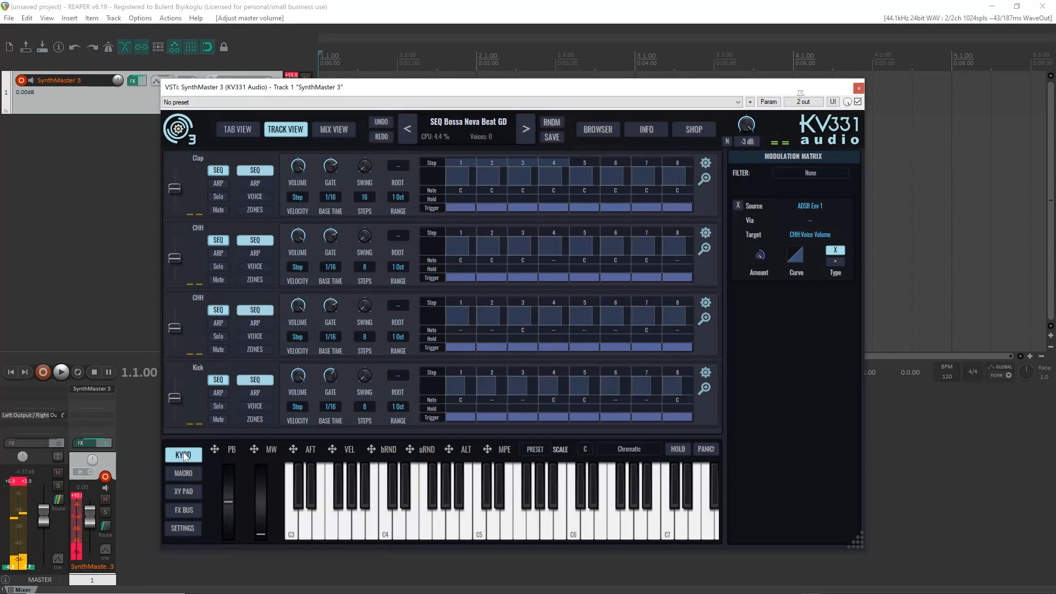
pyautogui.press('Right')
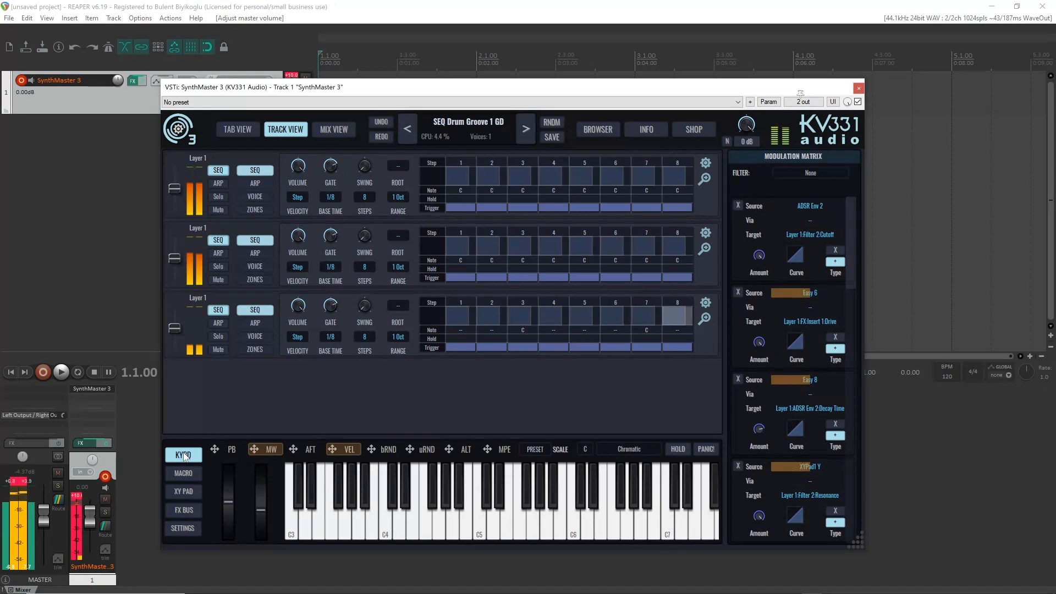
pyautogui.press('Right')
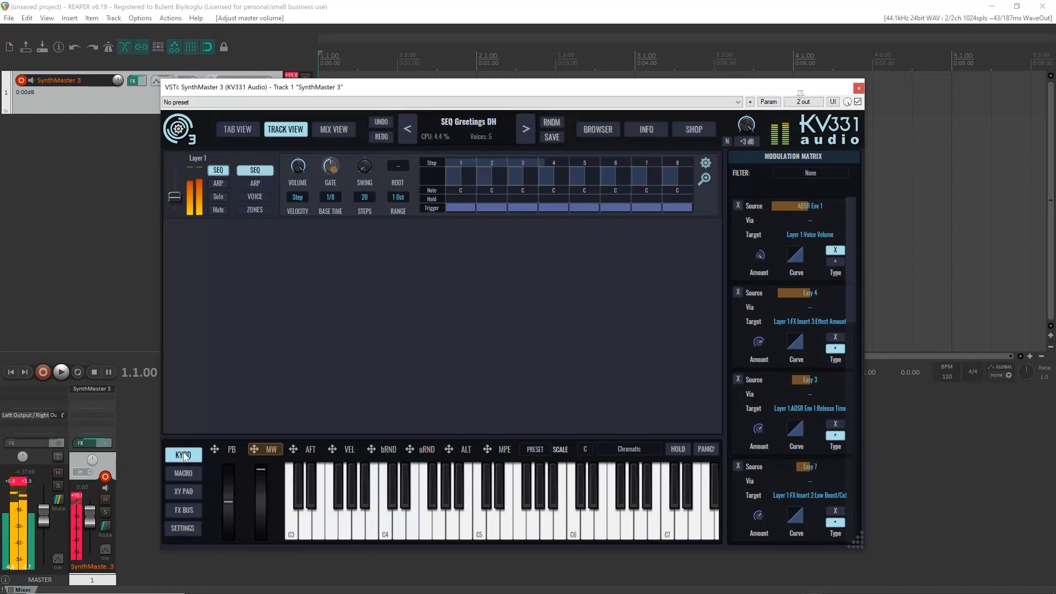
pyautogui.click(703, 179)
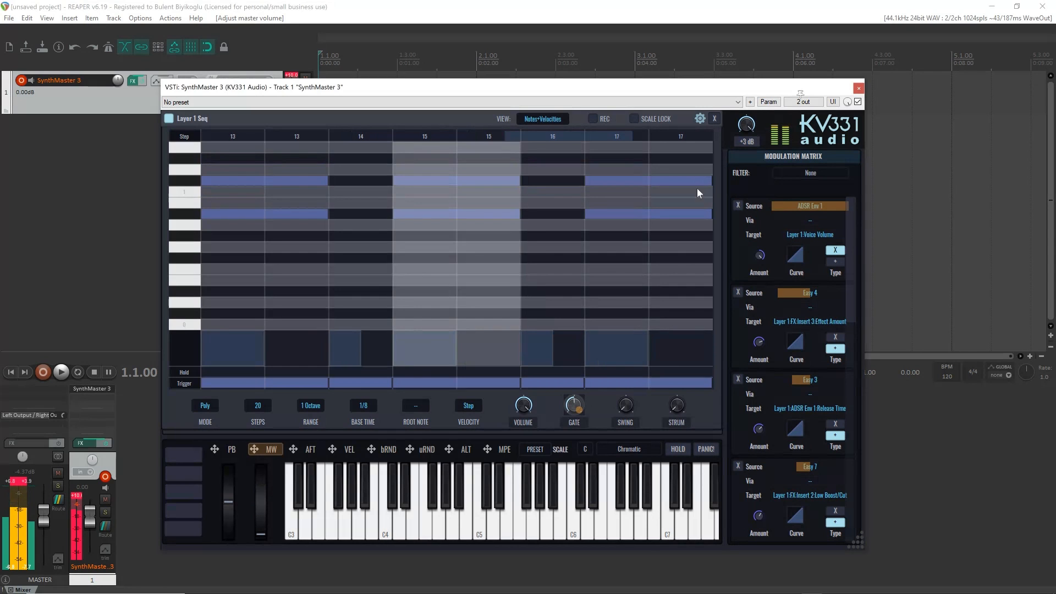
pyautogui.click(713, 119)
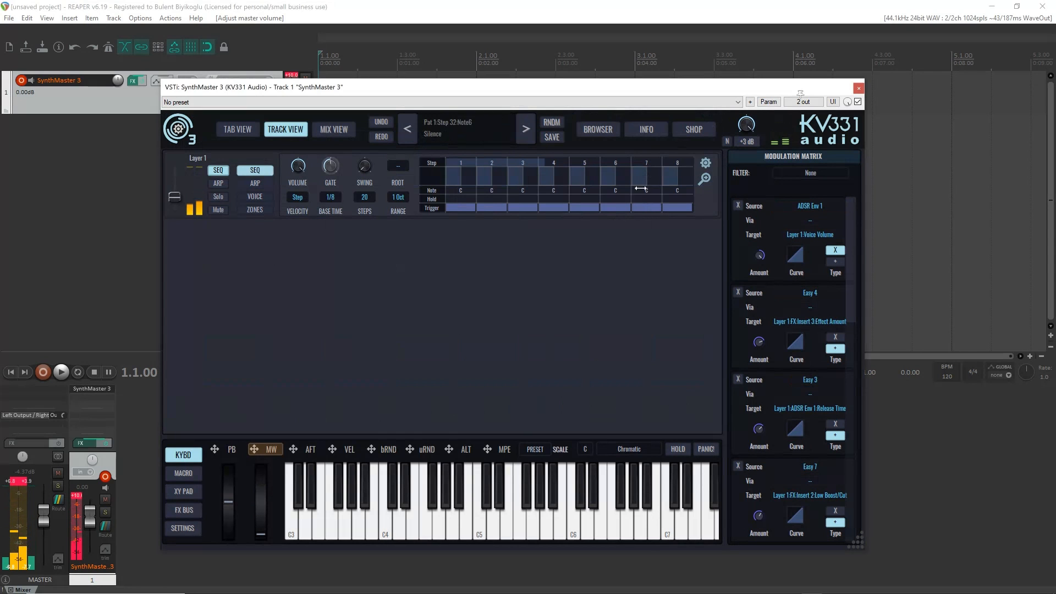
# - Load the favourite presets one by one, from SEQ Lullaby DH through SEQ Stranraer Seq DH
pyautogui.click(537, 137)
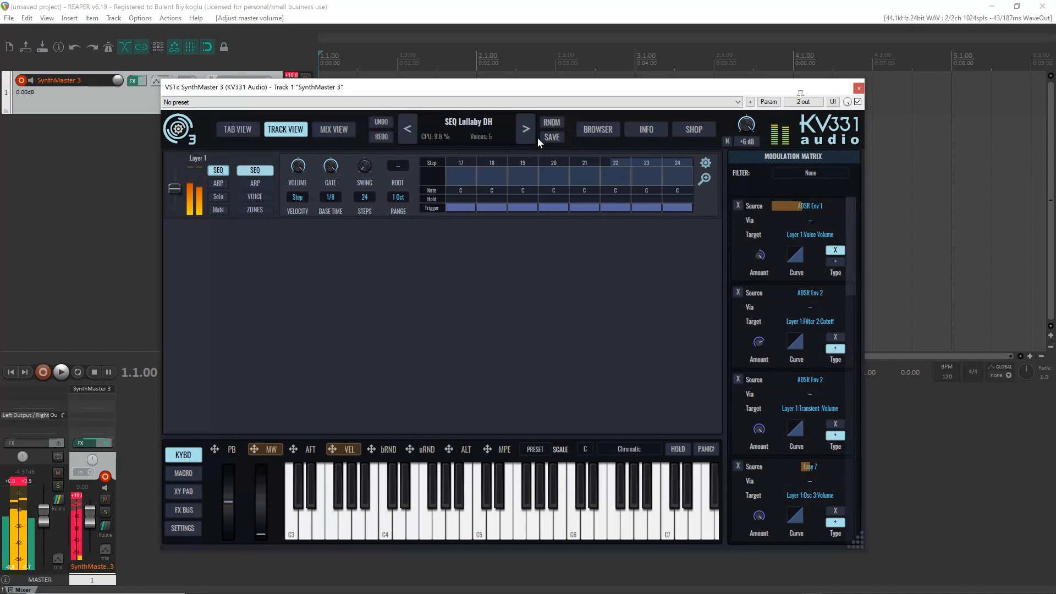
pyautogui.click(537, 138)
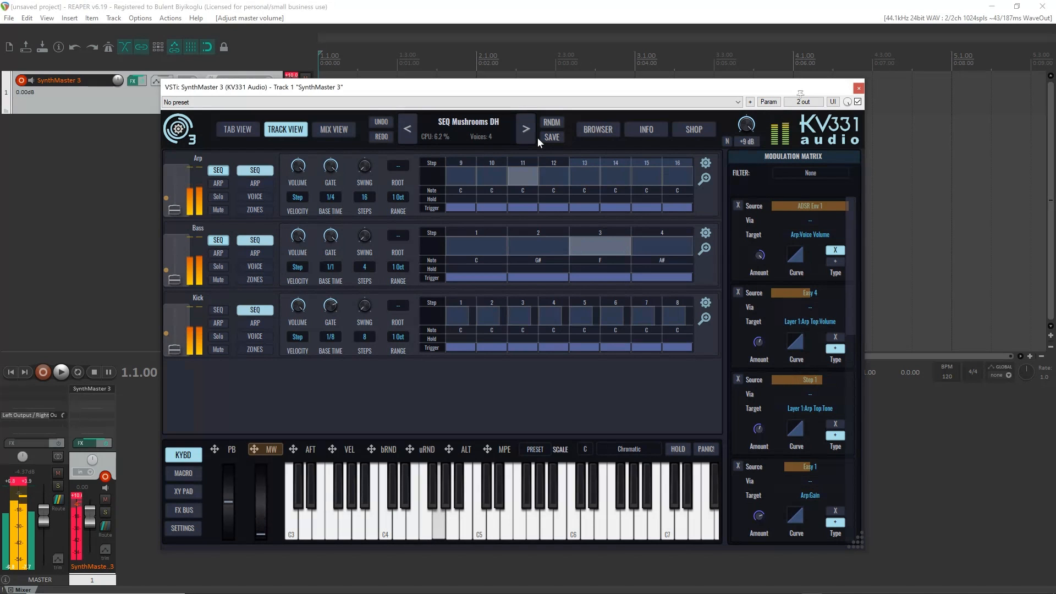
pyautogui.click(536, 137)
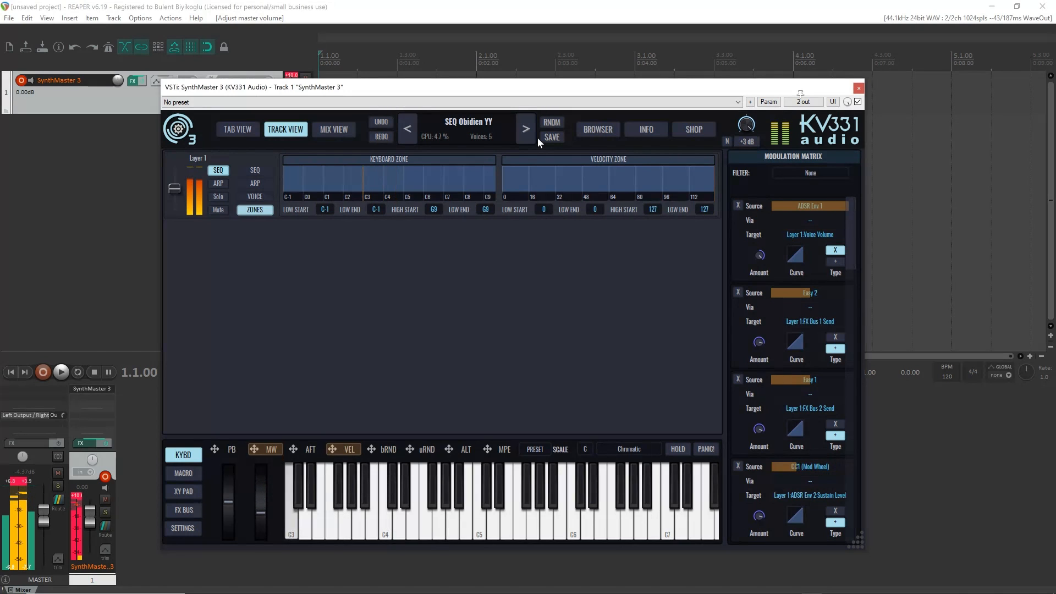
pyautogui.click(533, 137)
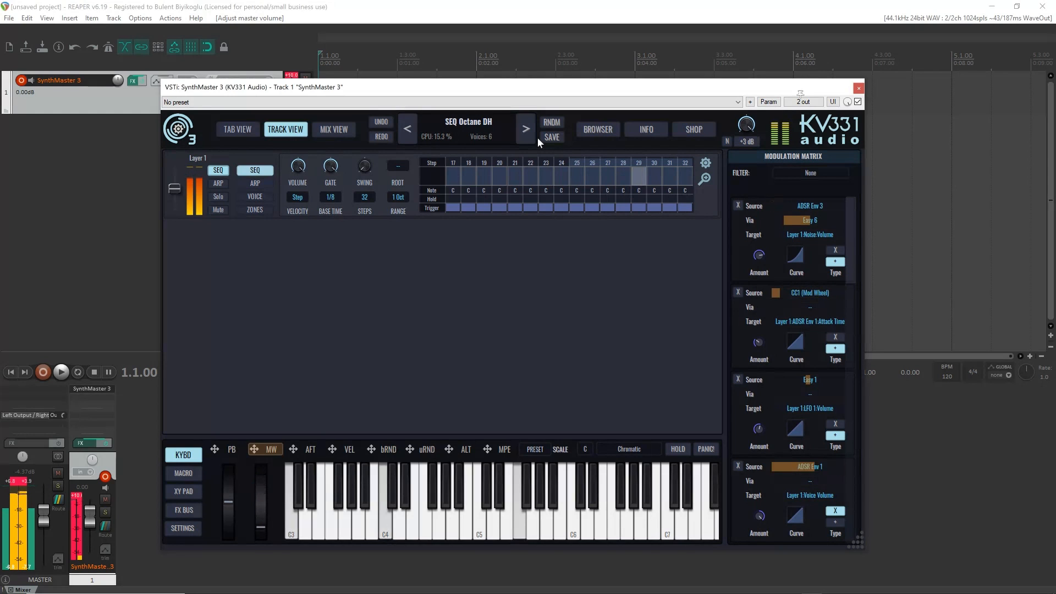
pyautogui.click(535, 137)
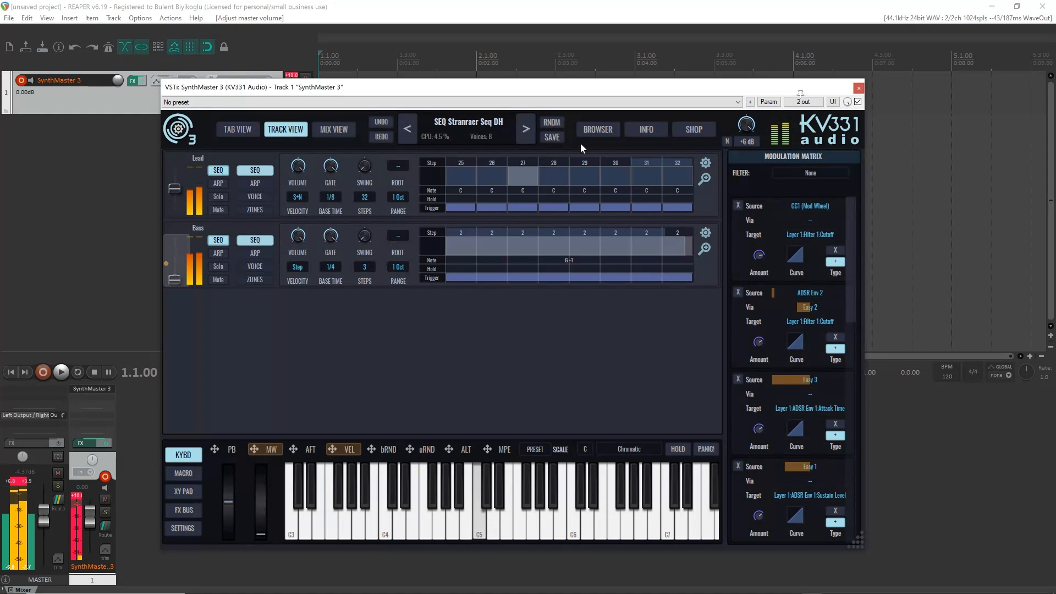
# - Return to the preset browser, initialize a blank preset, and turn off Filter 1
pyautogui.click(594, 131)
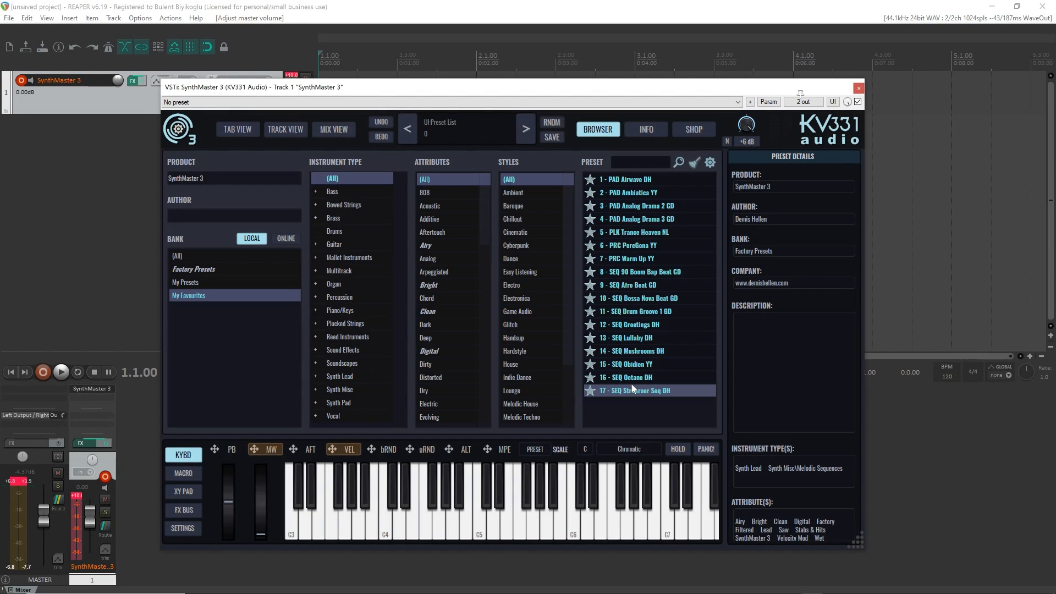
pyautogui.click(447, 122)
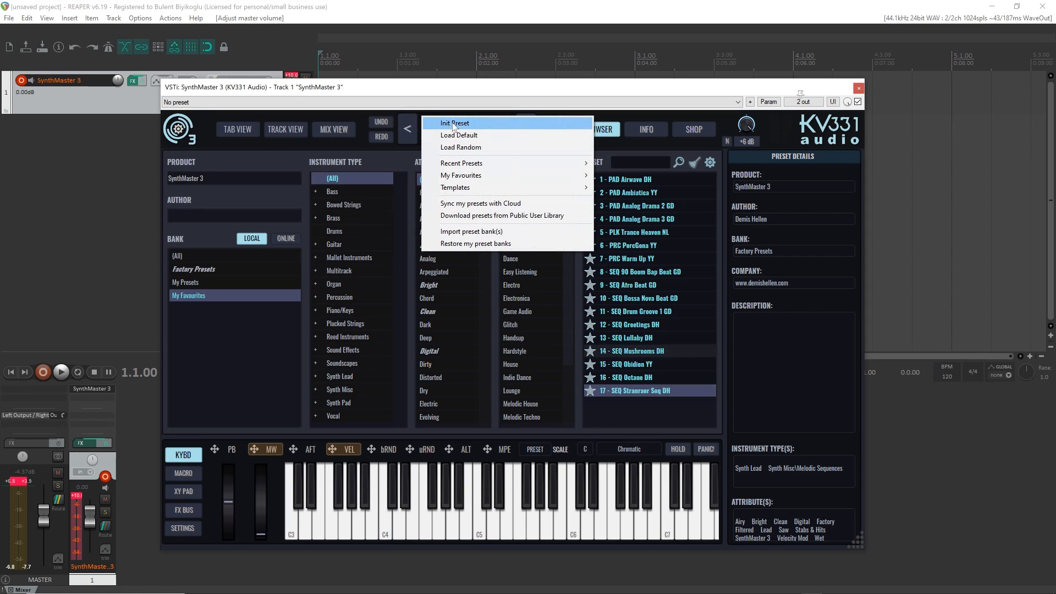
pyautogui.click(453, 124)
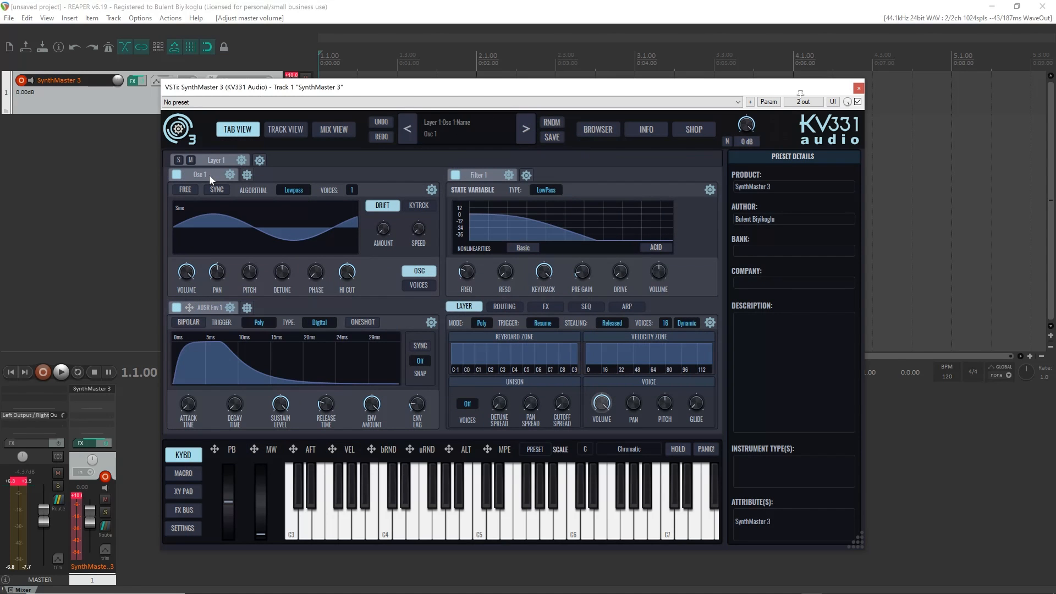
pyautogui.click(455, 175)
# - Examine Osc 1's waveform choices, including single cycle waveforms and the factory bowed strings, plucked strings, vocal and woodwind samples
pyautogui.click(210, 222)
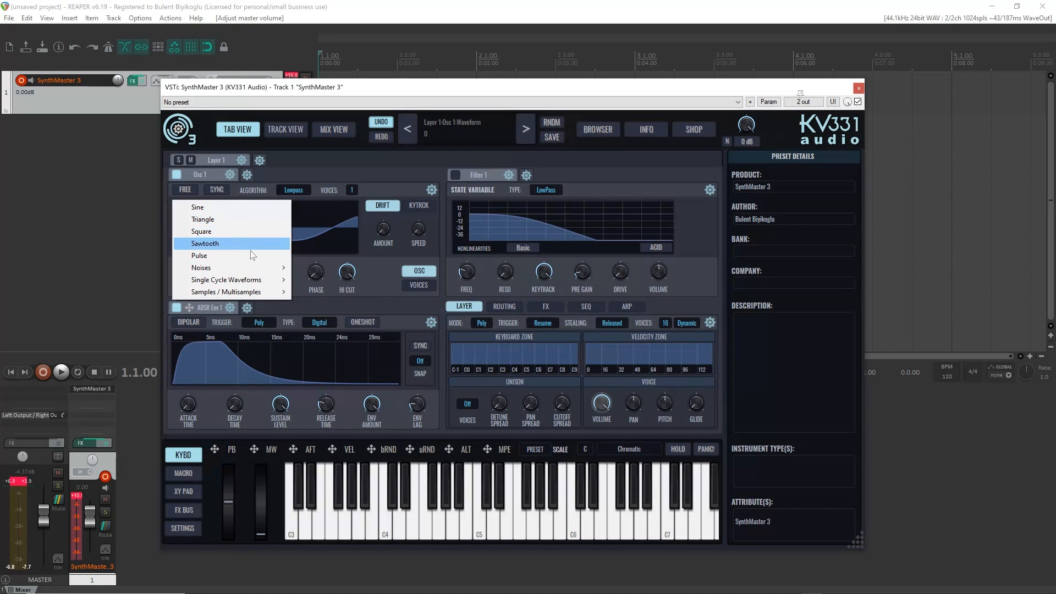
pyautogui.moveTo(249, 268)
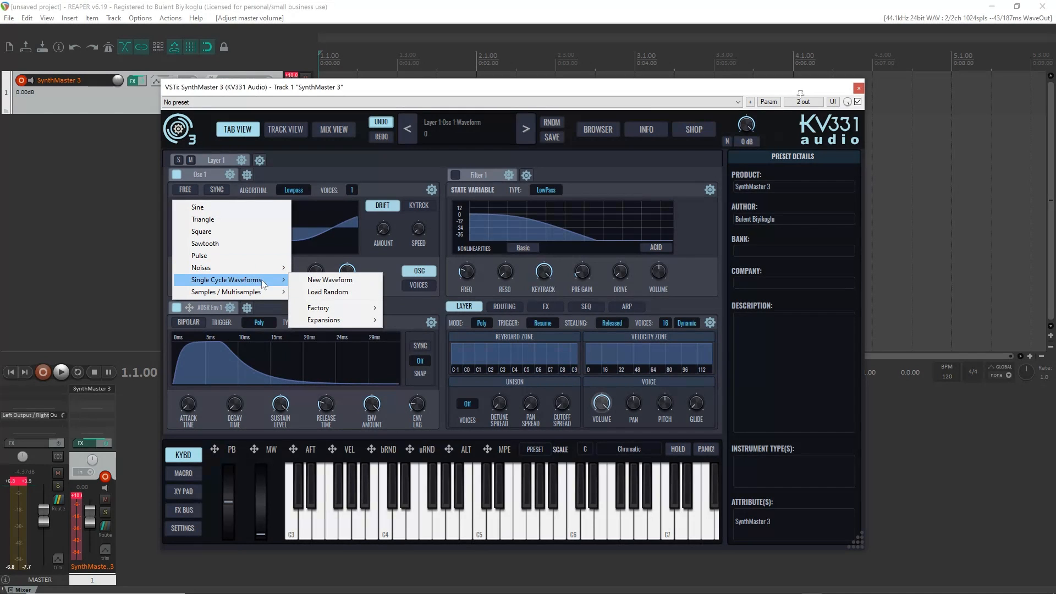
pyautogui.moveTo(344, 304)
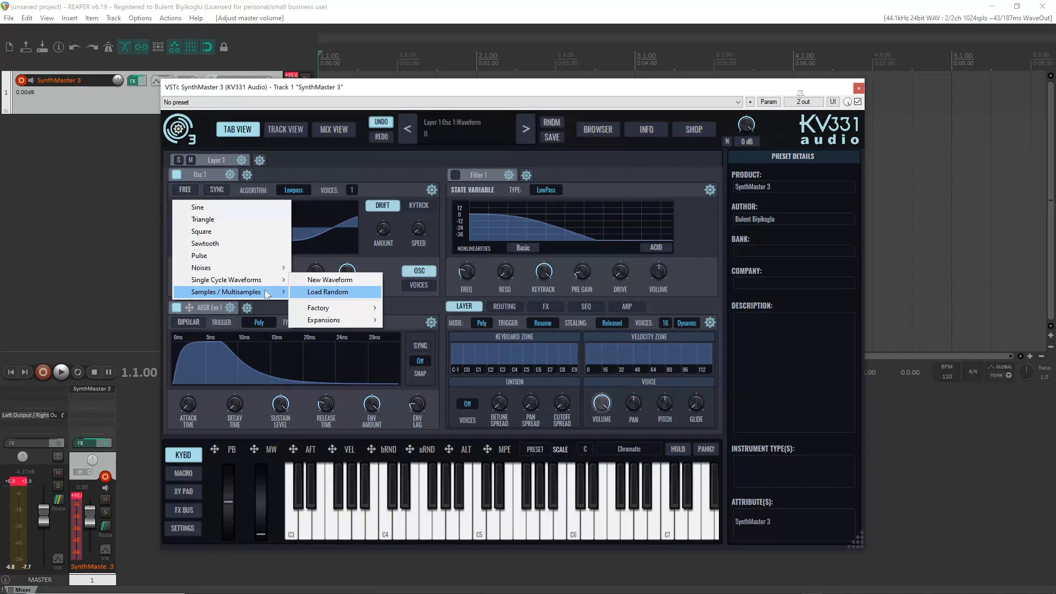
pyautogui.moveTo(362, 325)
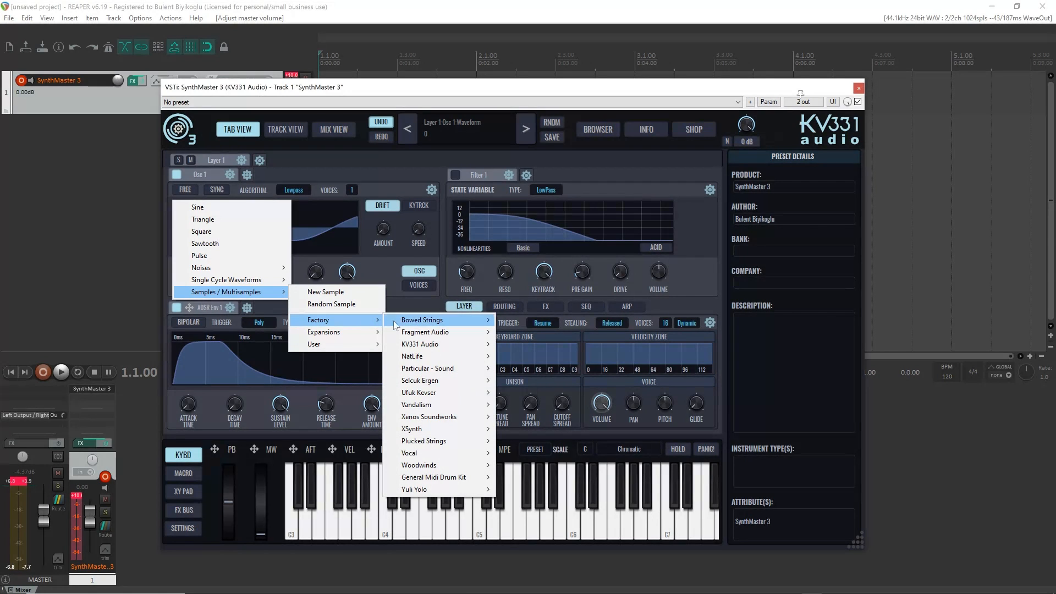
pyautogui.moveTo(429, 323)
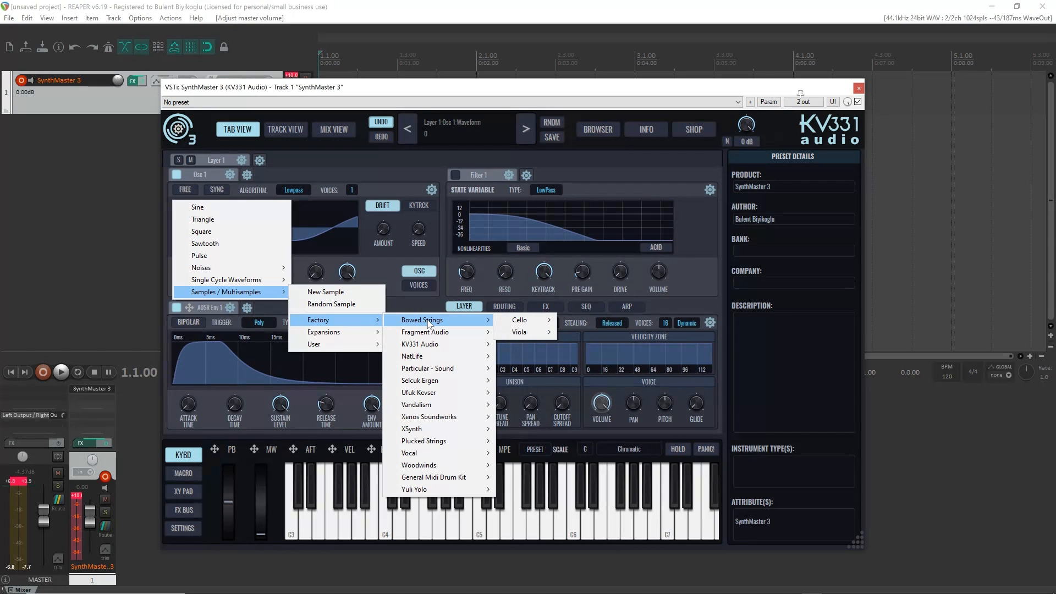
pyautogui.moveTo(519, 324)
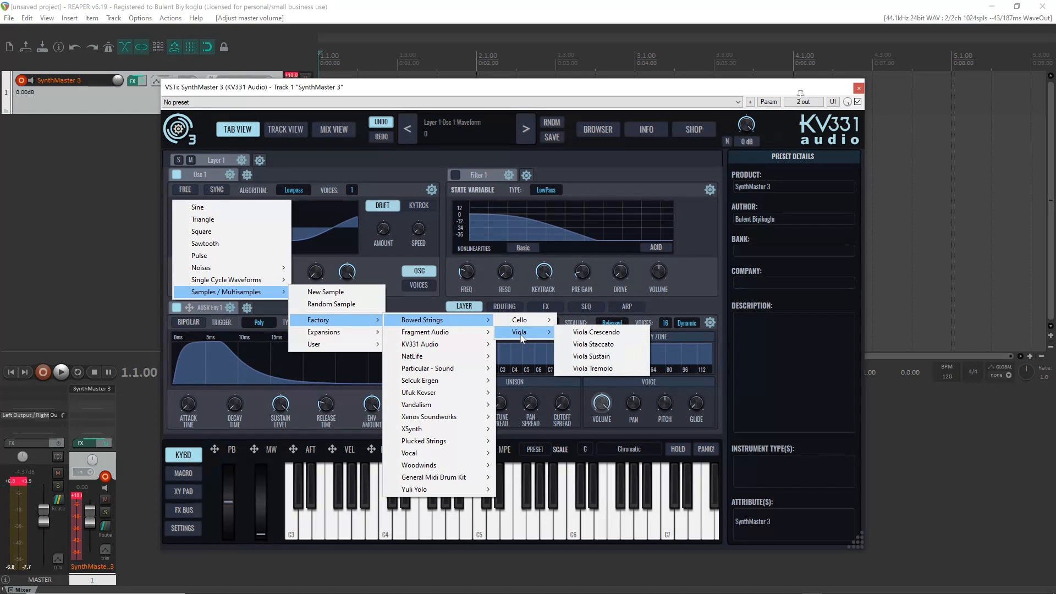
pyautogui.moveTo(464, 446)
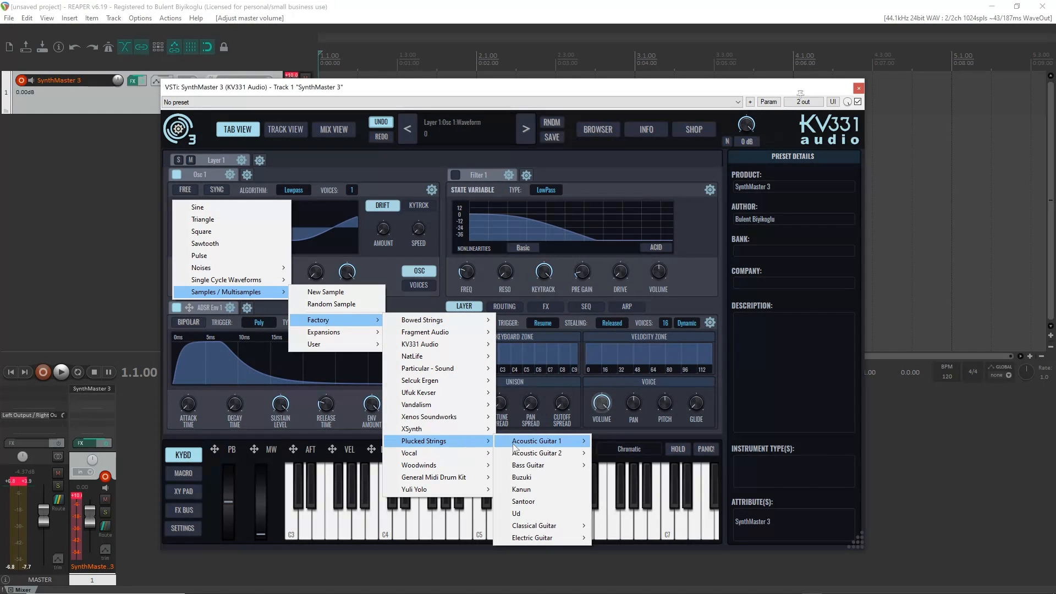
pyautogui.moveTo(531, 469)
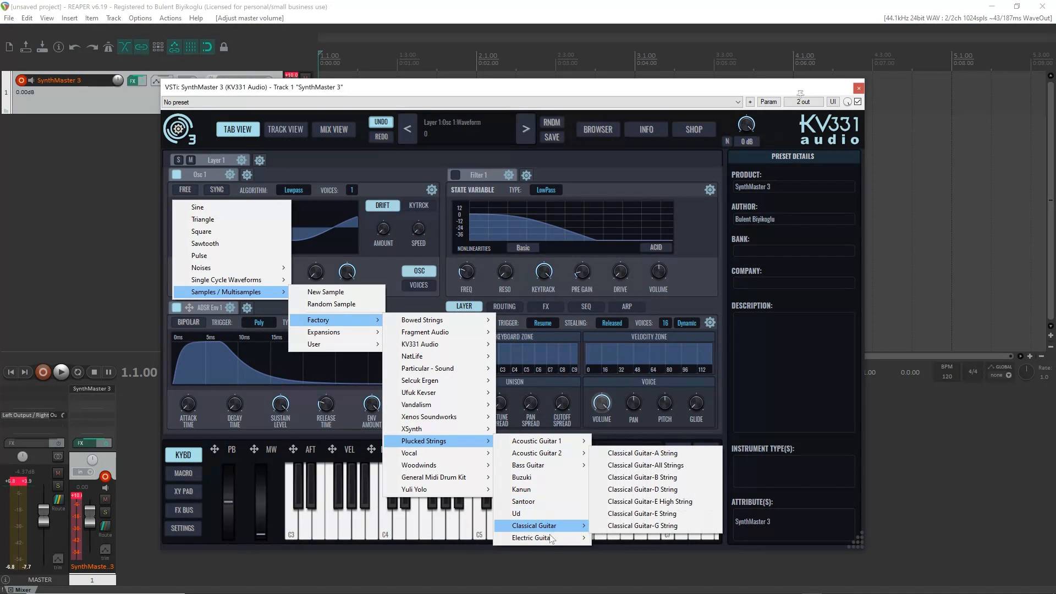
pyautogui.moveTo(551, 540)
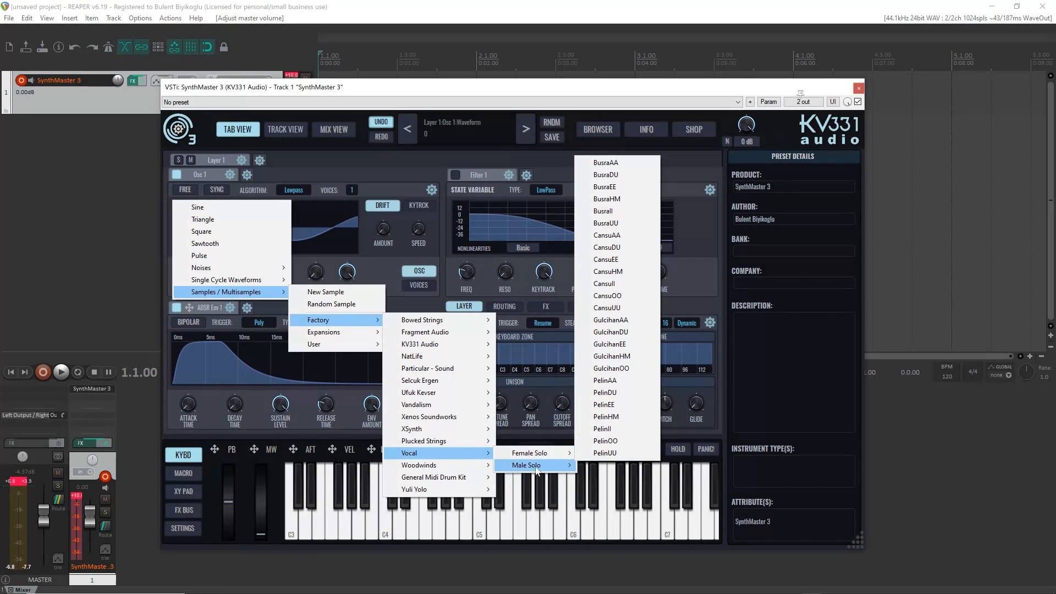
pyautogui.moveTo(466, 471)
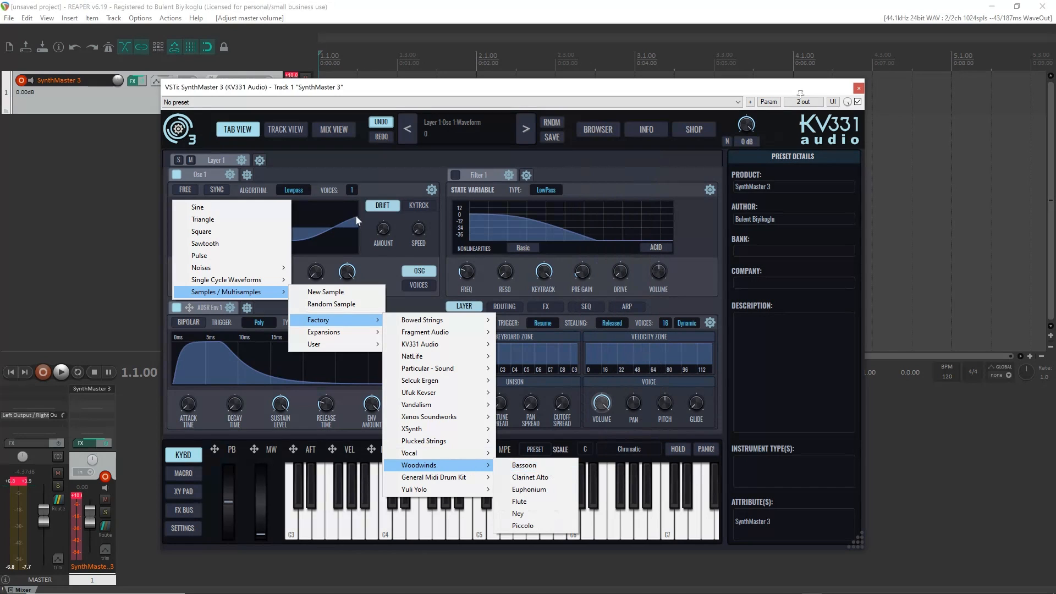
pyautogui.click(382, 270)
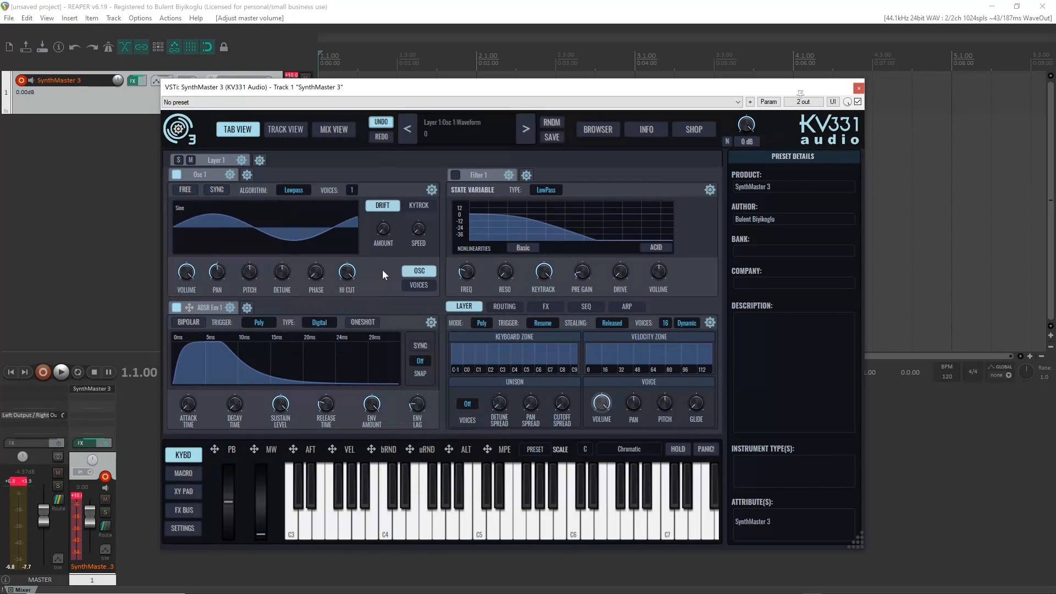
# - Set Osc 1's waveform to the factory Basic single cycle Sawtooth
pyautogui.click(213, 220)
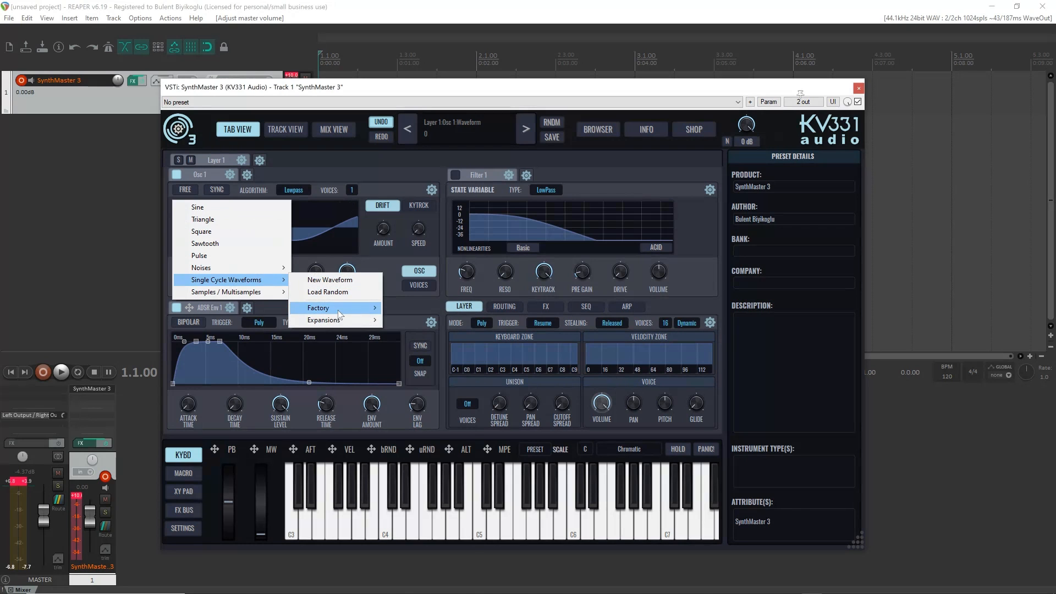
pyautogui.moveTo(469, 218)
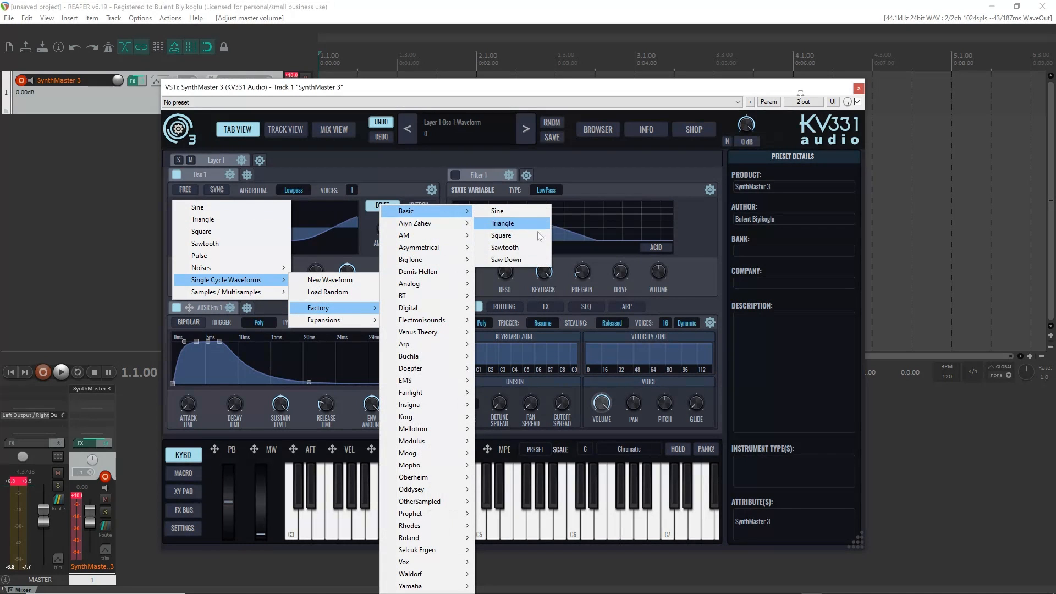
pyautogui.click(523, 251)
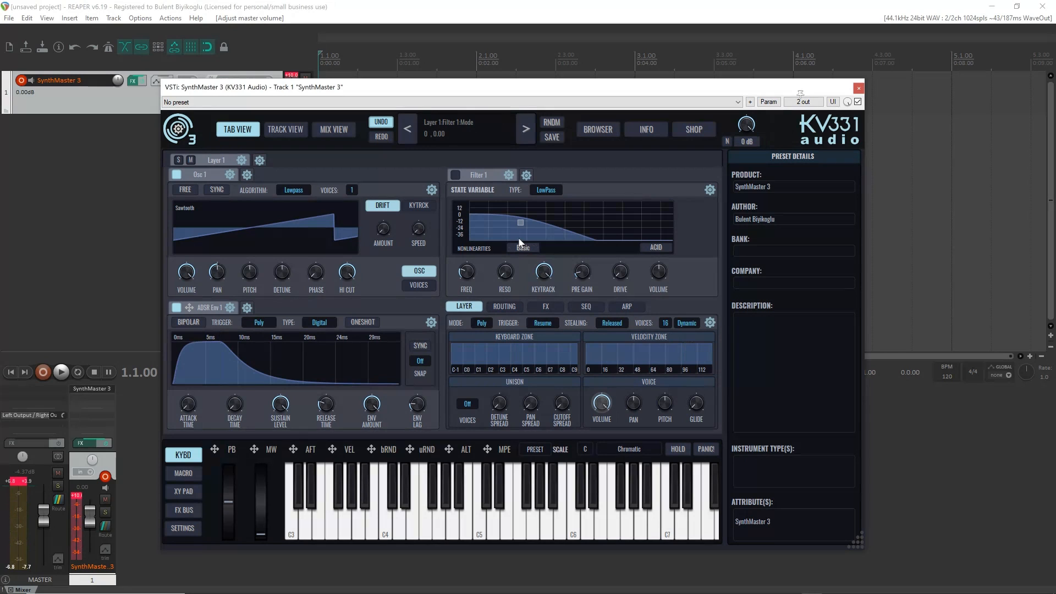
# - Set Osc 1 to 7 voices, raise its pan spread and detune spread, and bend its detune curve
pyautogui.click(416, 285)
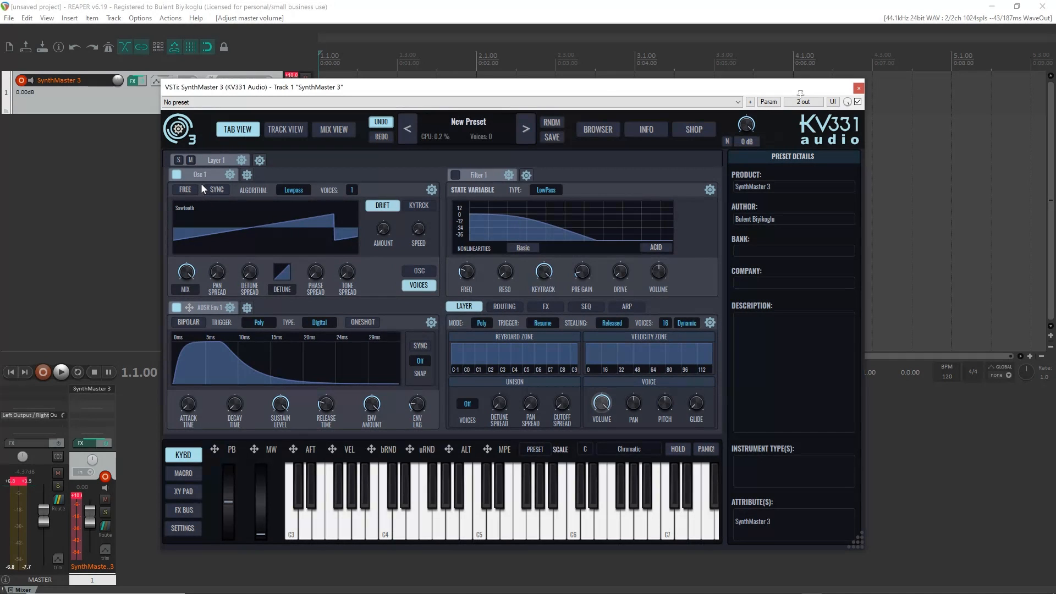
pyautogui.click(352, 189)
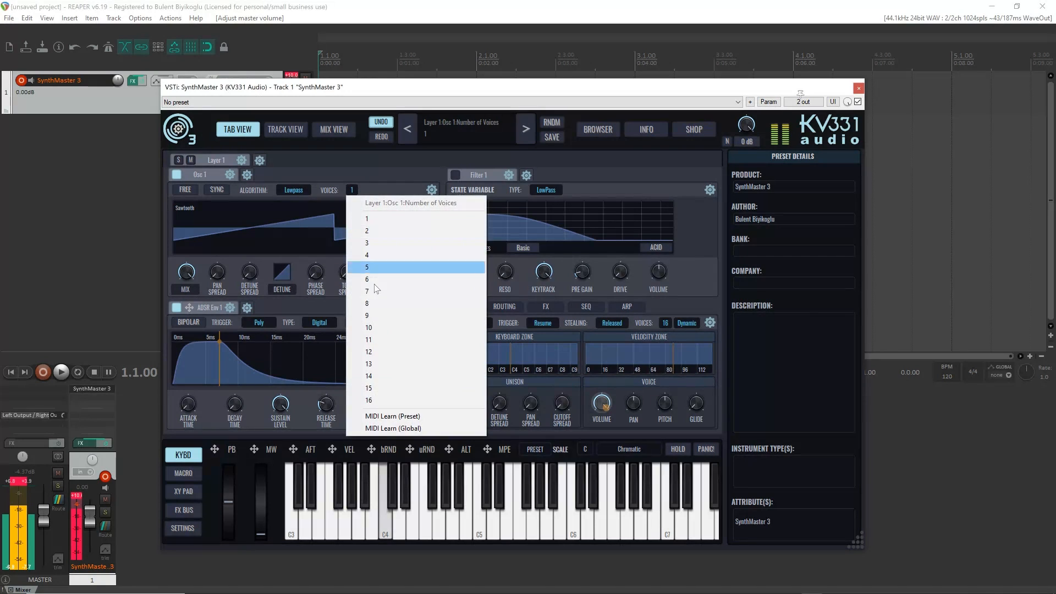
pyautogui.click(379, 291)
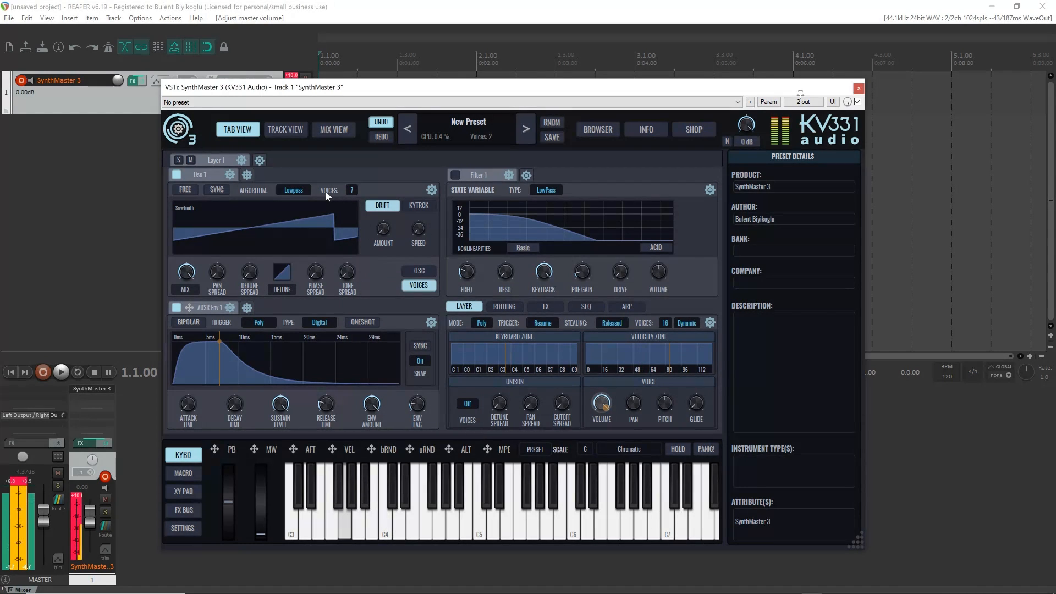
pyautogui.moveTo(284, 272); pyautogui.dragTo(288, 285)
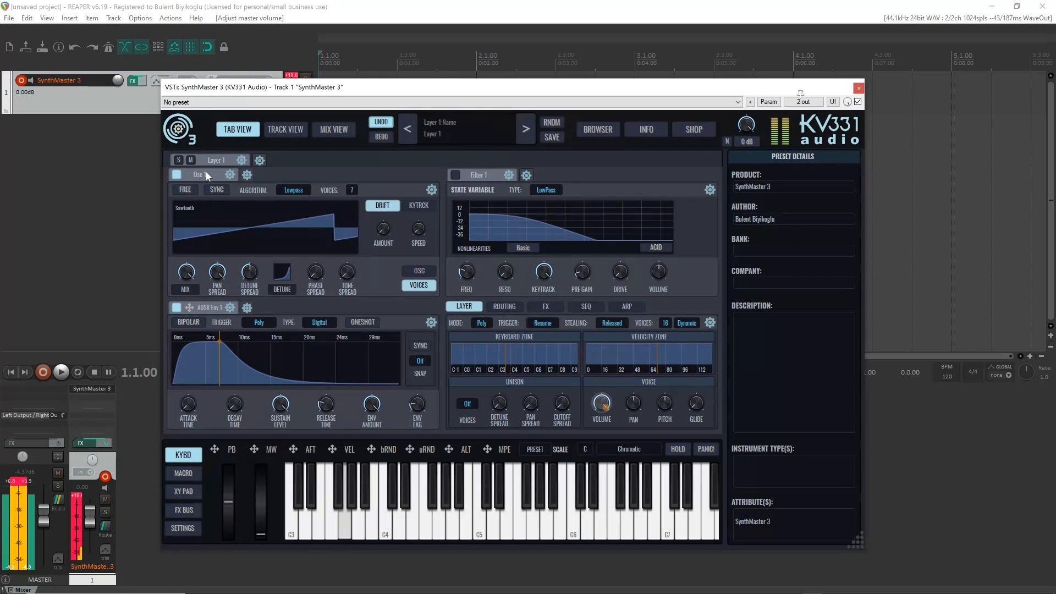
# - Make Osc 1 free running and set the ADSR Env 1 release time to 1.77 s
pyautogui.click(185, 191)
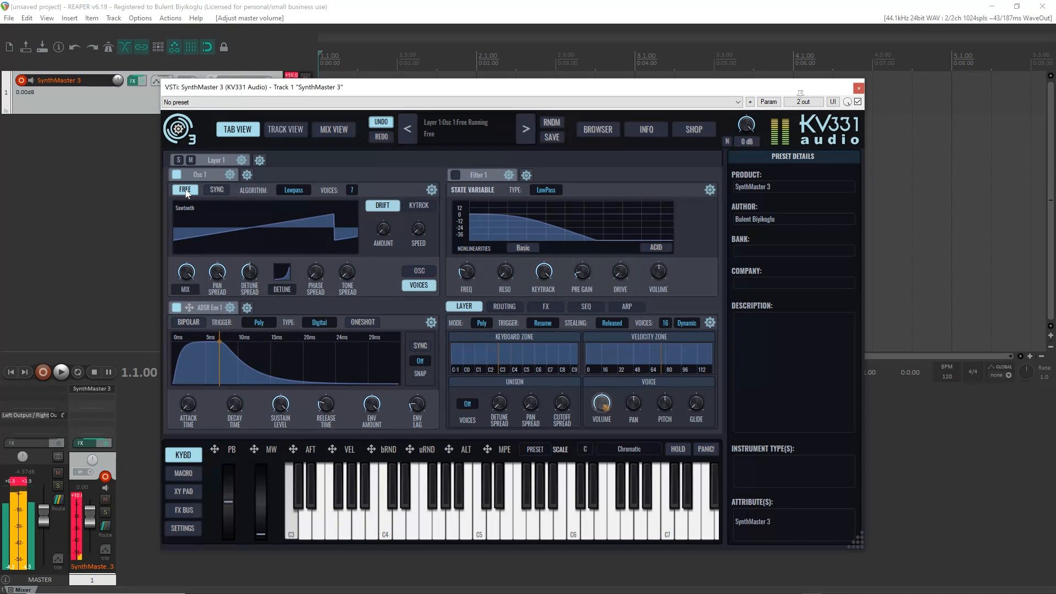
pyautogui.moveTo(326, 408); pyautogui.dragTo(315, 372)
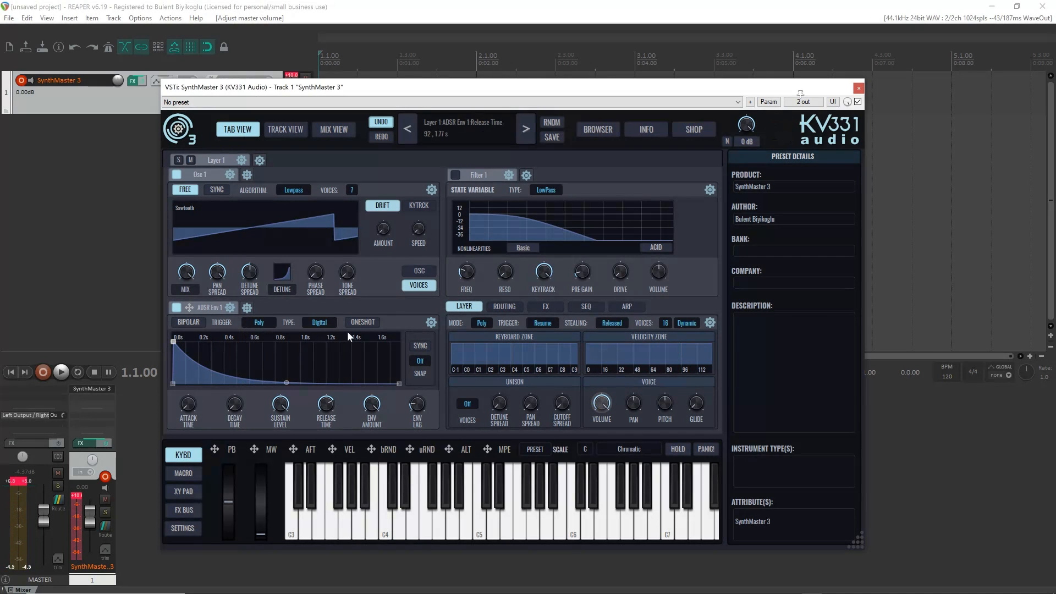
# - Switch Osc 1's mix voice parameter to show TYPE instead
pyautogui.rightClick(194, 289)
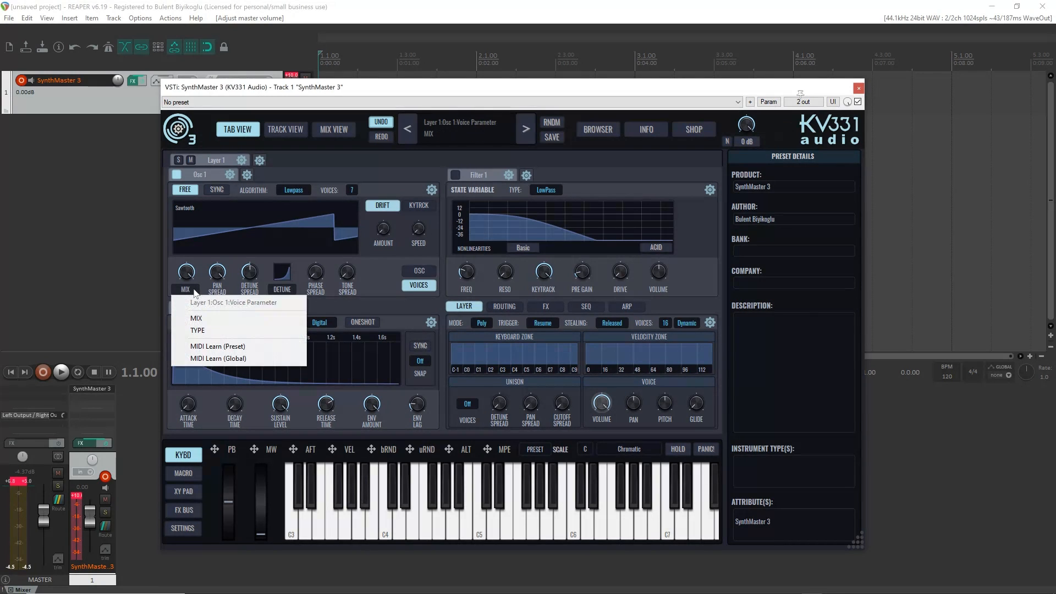
pyautogui.click(206, 331)
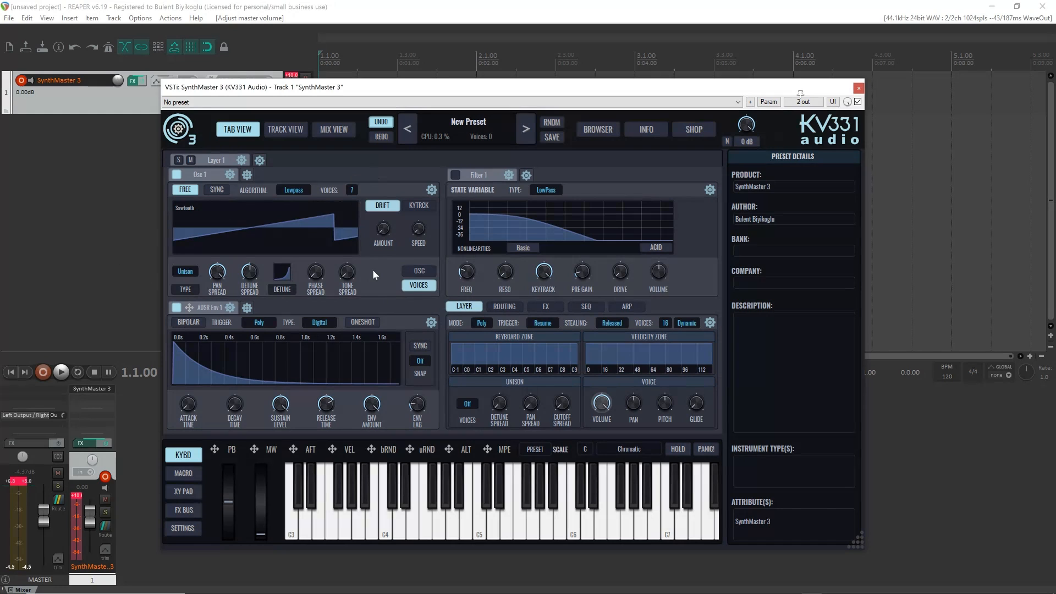
# - Try Osc 1's unison mode as 5th, 1 Octave, 2 Octave and 3 Octave
pyautogui.click(186, 270)
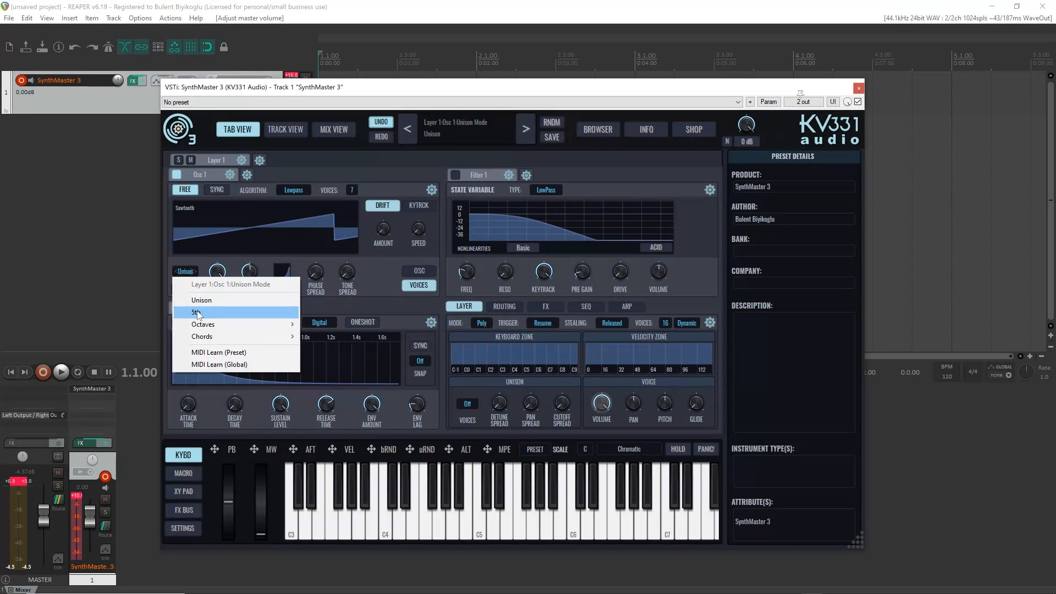
pyautogui.click(196, 312)
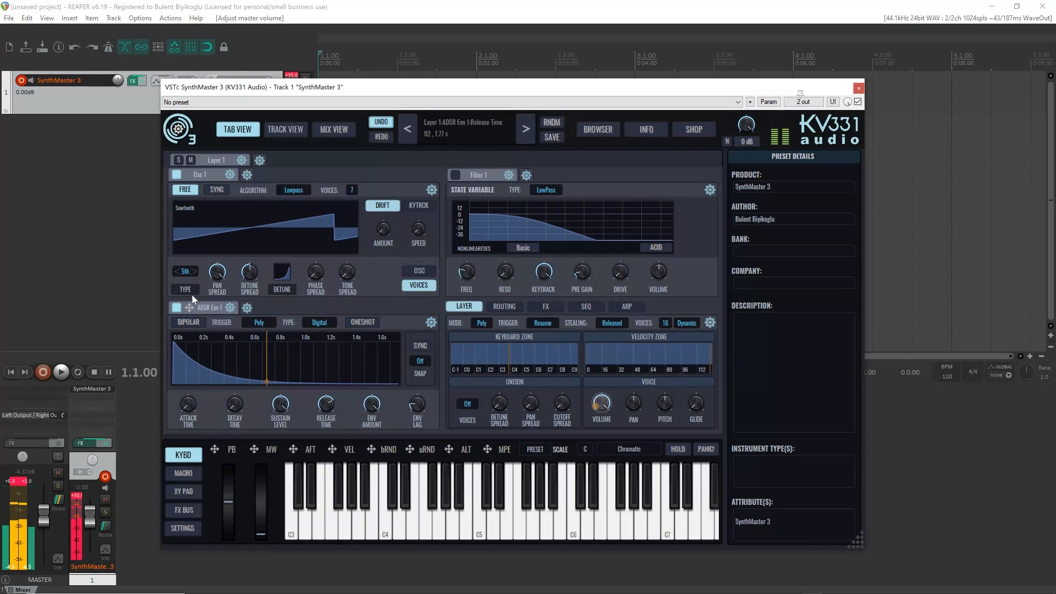
pyautogui.click(193, 272)
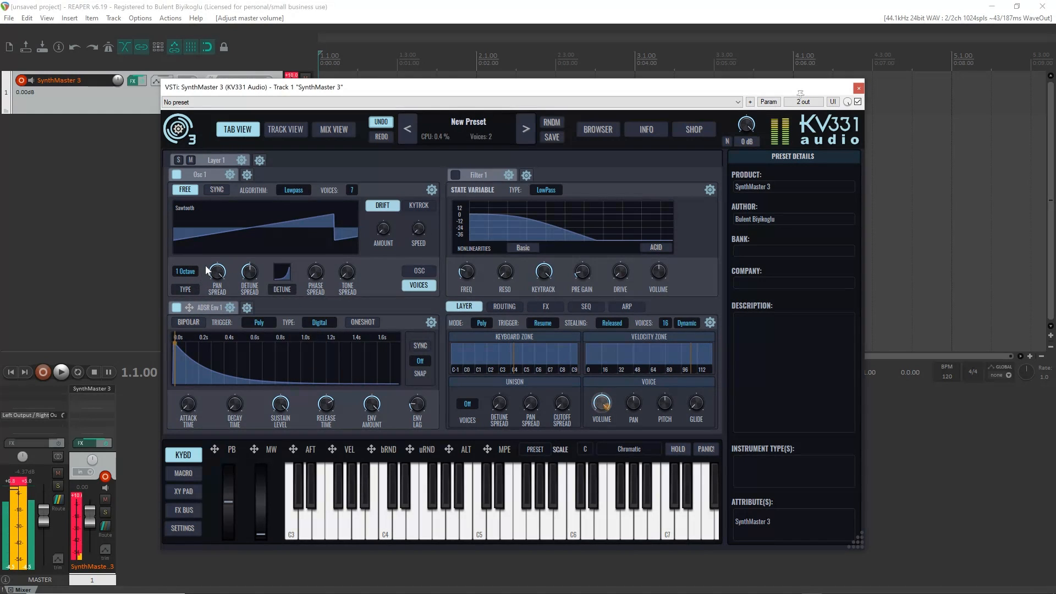
pyautogui.click(192, 271)
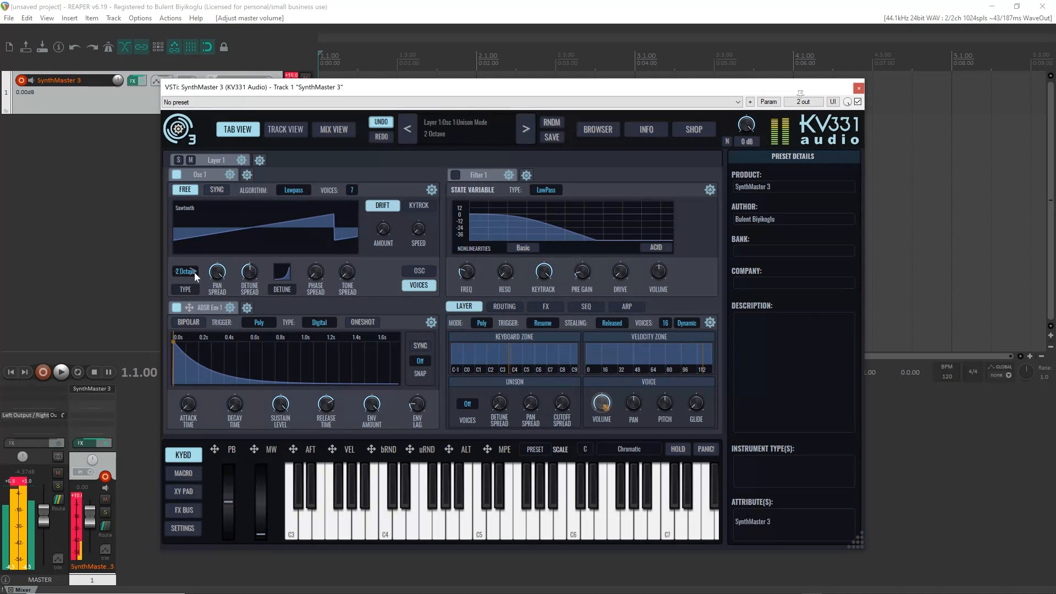
pyautogui.click(193, 271)
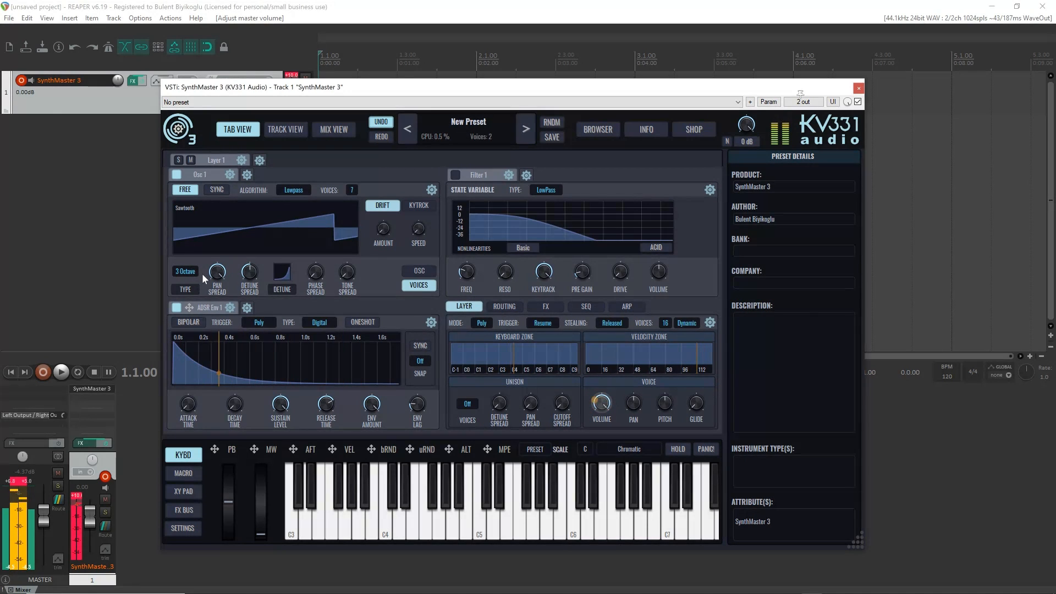
# - Step Osc 1's unison mode through the chord types from Major through Minor and Augmented to Diminished
pyautogui.click(195, 270)
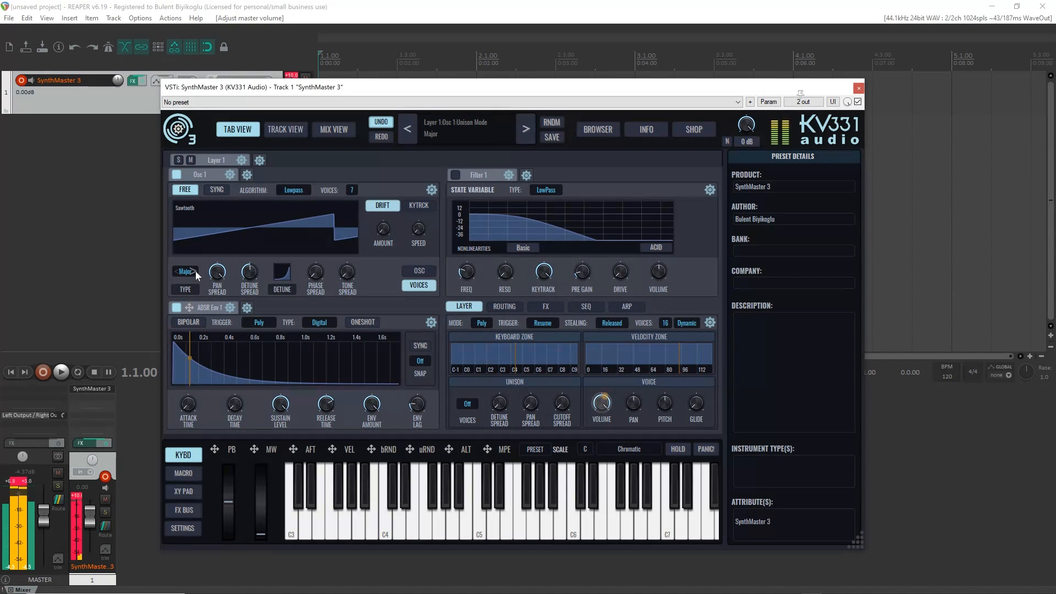
pyautogui.click(195, 270)
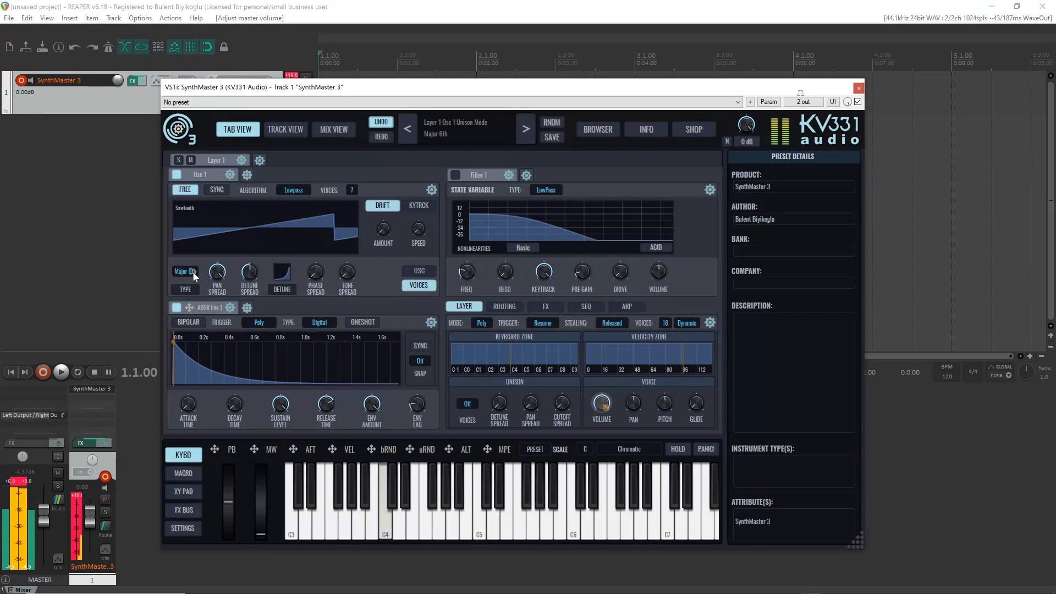
pyautogui.click(193, 271)
pyautogui.click(193, 271)
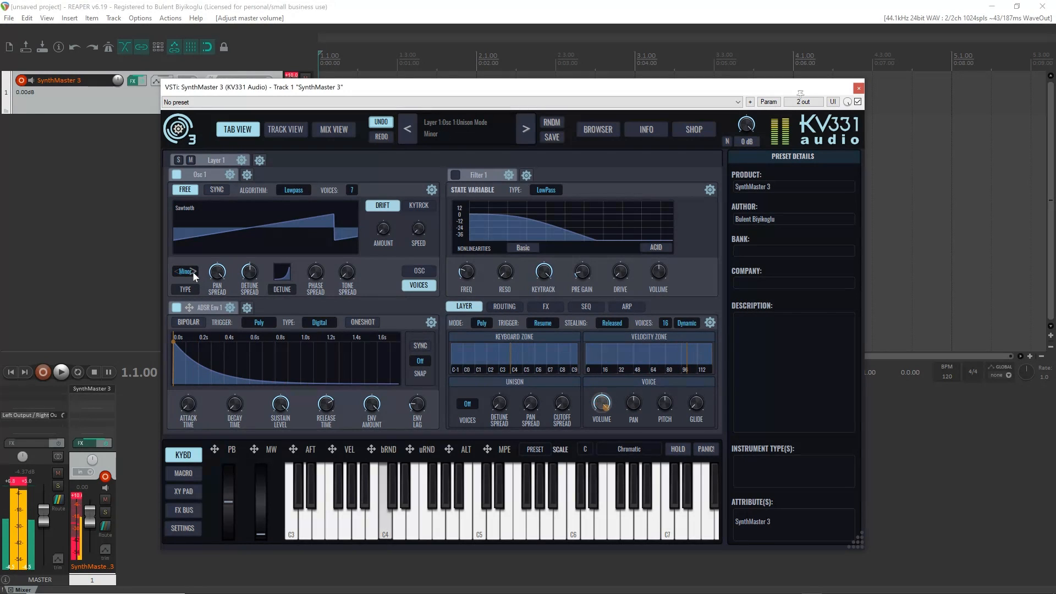
pyautogui.click(193, 271)
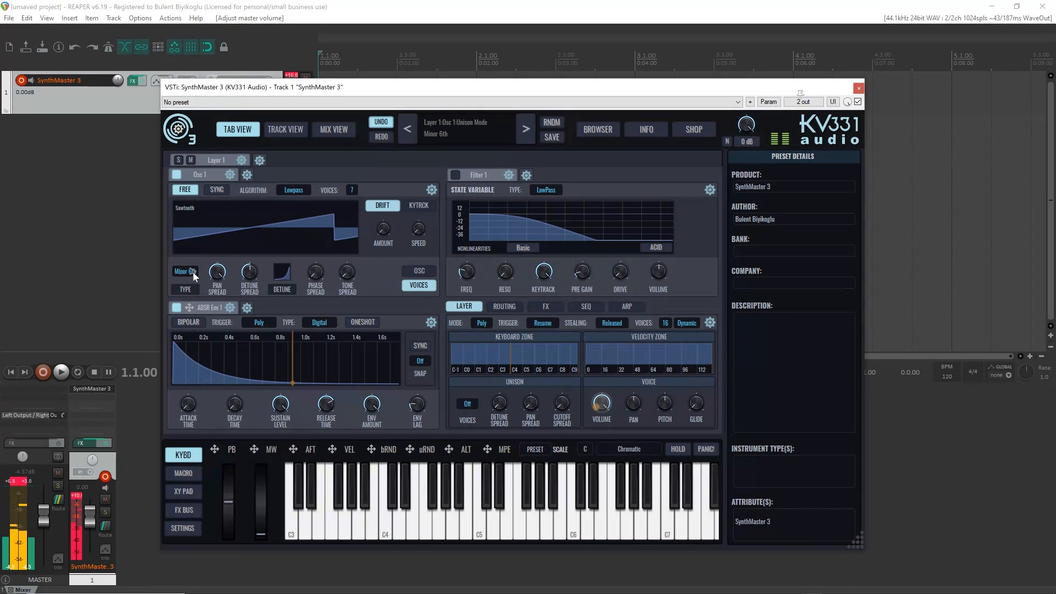
pyautogui.click(193, 271)
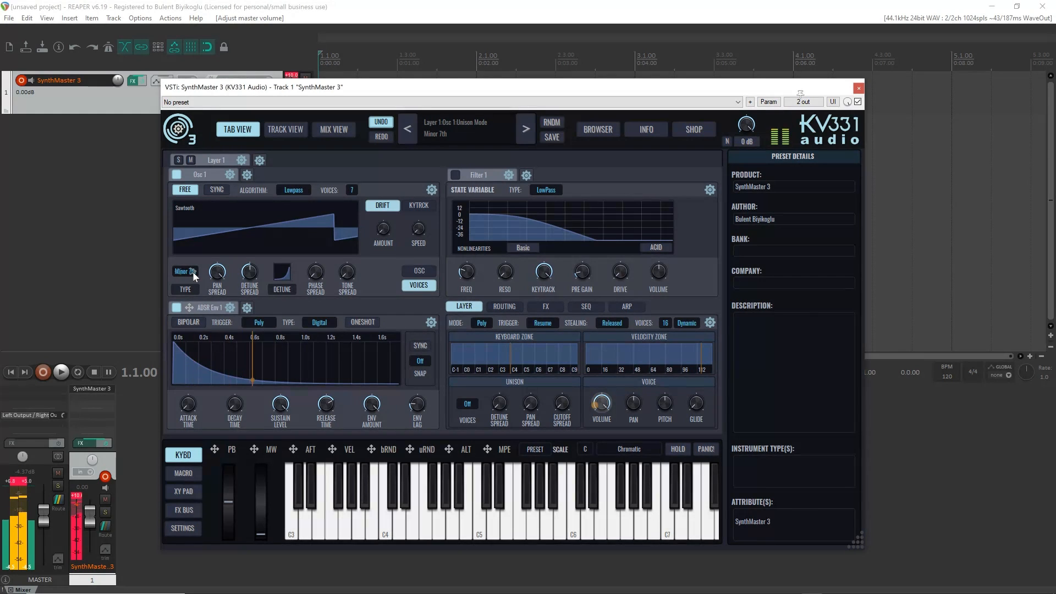
pyautogui.click(193, 272)
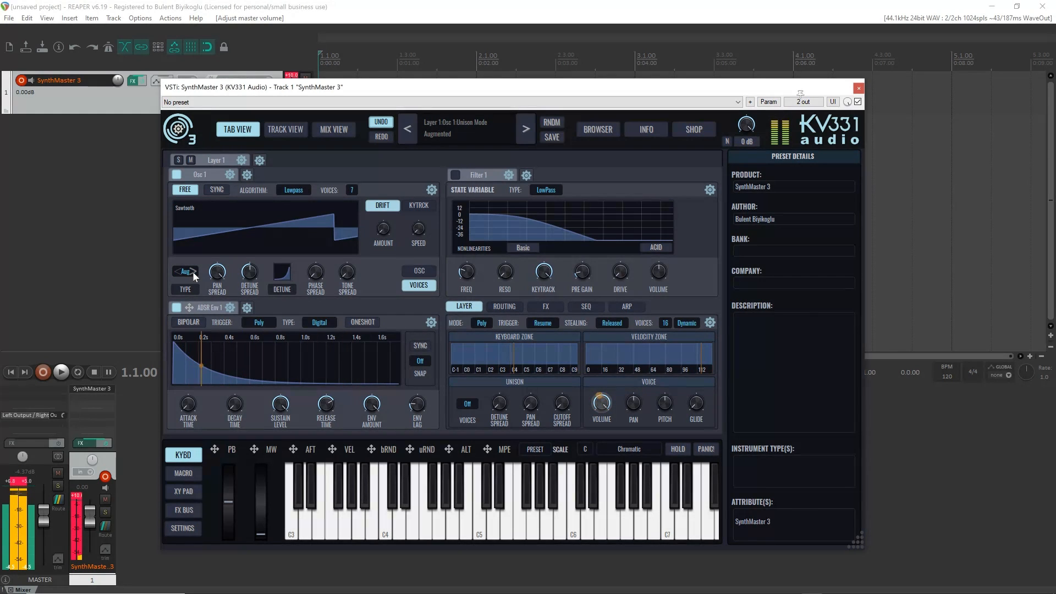
pyautogui.click(193, 271)
pyautogui.click(192, 272)
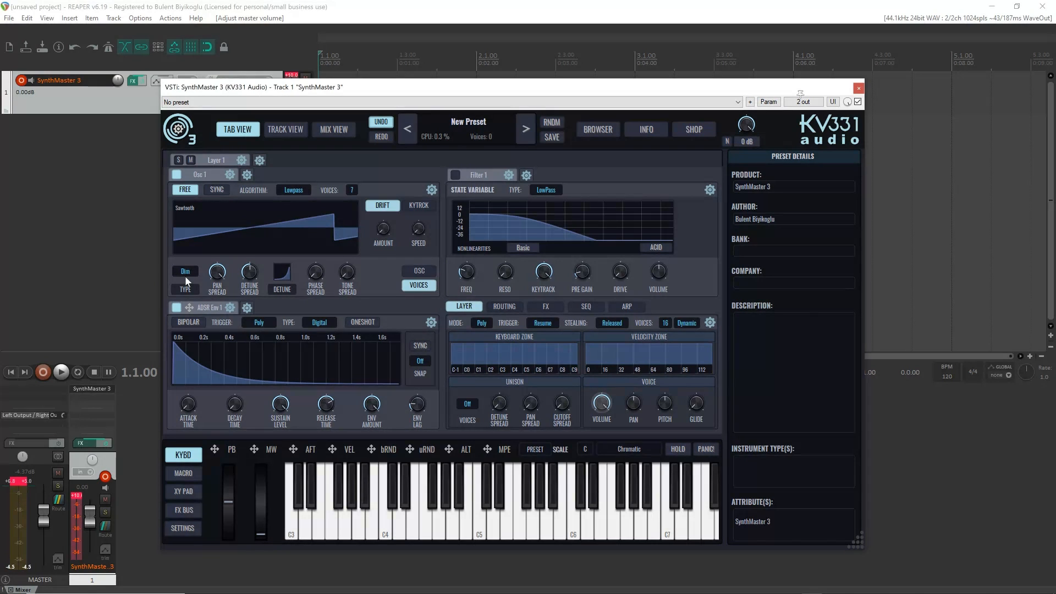
# - Switch both Osc 1's curve parameter and its voice parameter to MIX
pyautogui.click(282, 290)
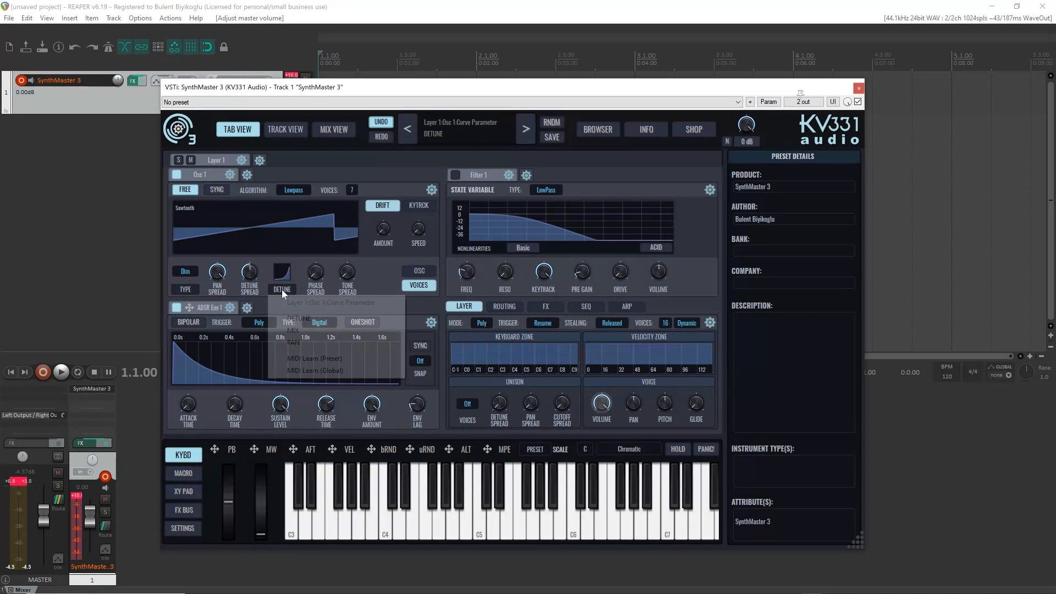
pyautogui.click(315, 330)
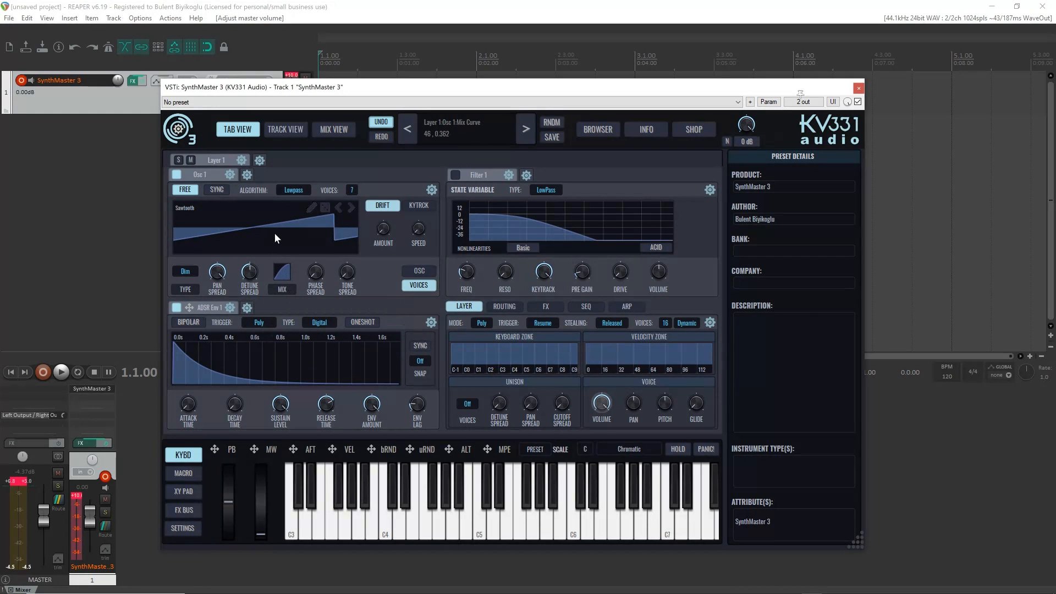
pyautogui.click(184, 291)
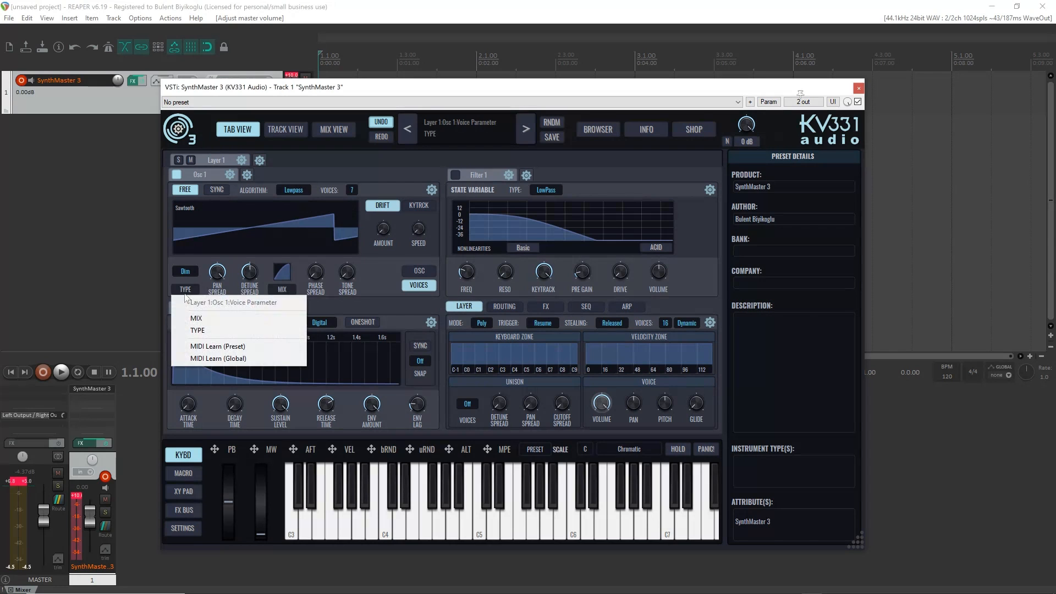
pyautogui.click(205, 317)
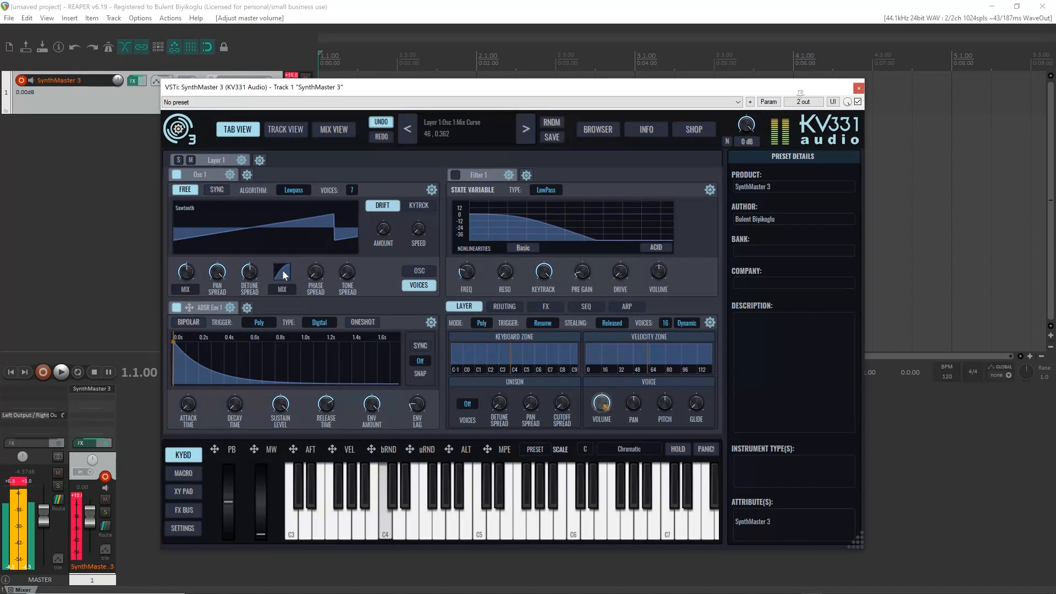
# - Bring back Osc 1's TYPE voice parameter and set the unison mode to Unison
pyautogui.click(187, 282)
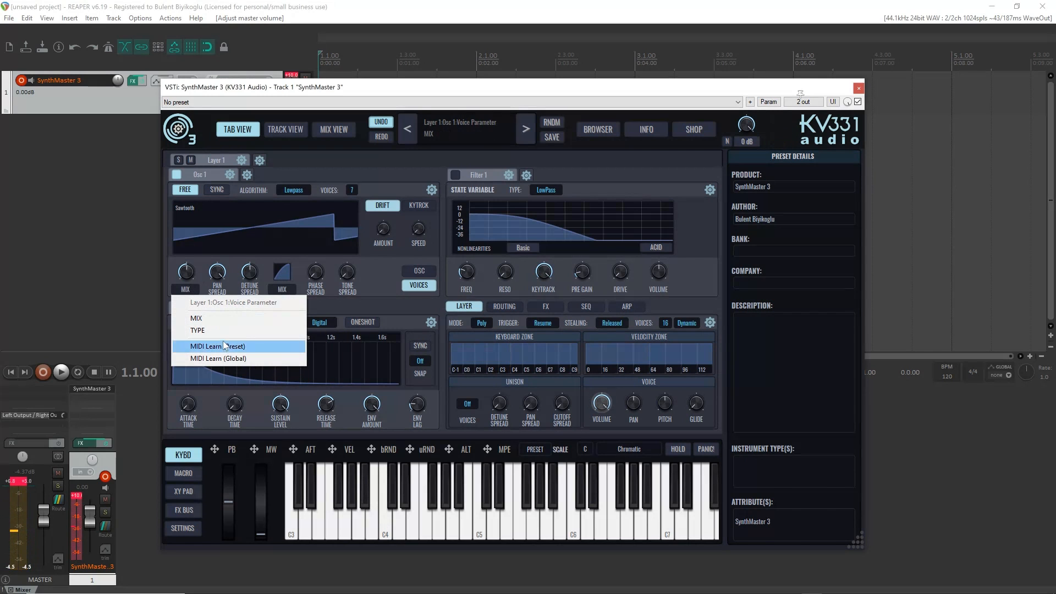
pyautogui.click(215, 329)
pyautogui.click(187, 273)
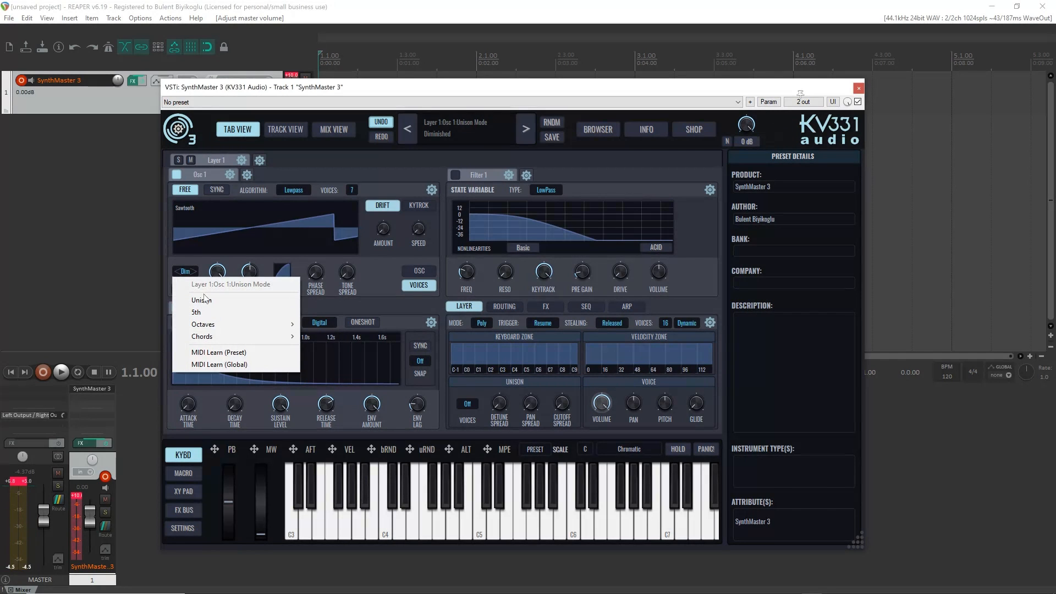
pyautogui.click(206, 299)
# - Switch Osc 1's voice parameter to MIX and adjust the mix curve
pyautogui.click(186, 289)
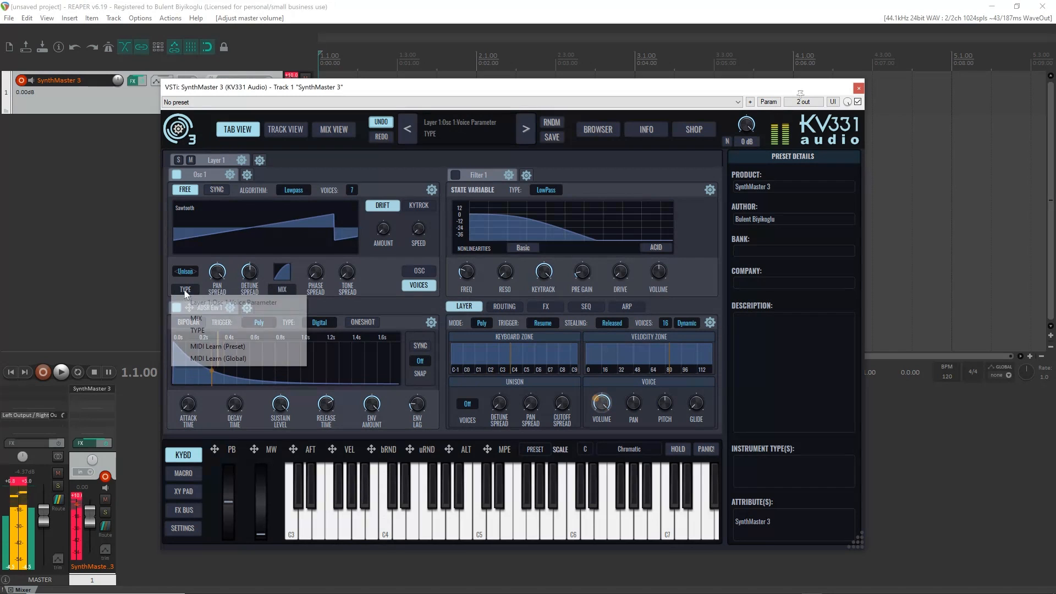
pyautogui.click(230, 317)
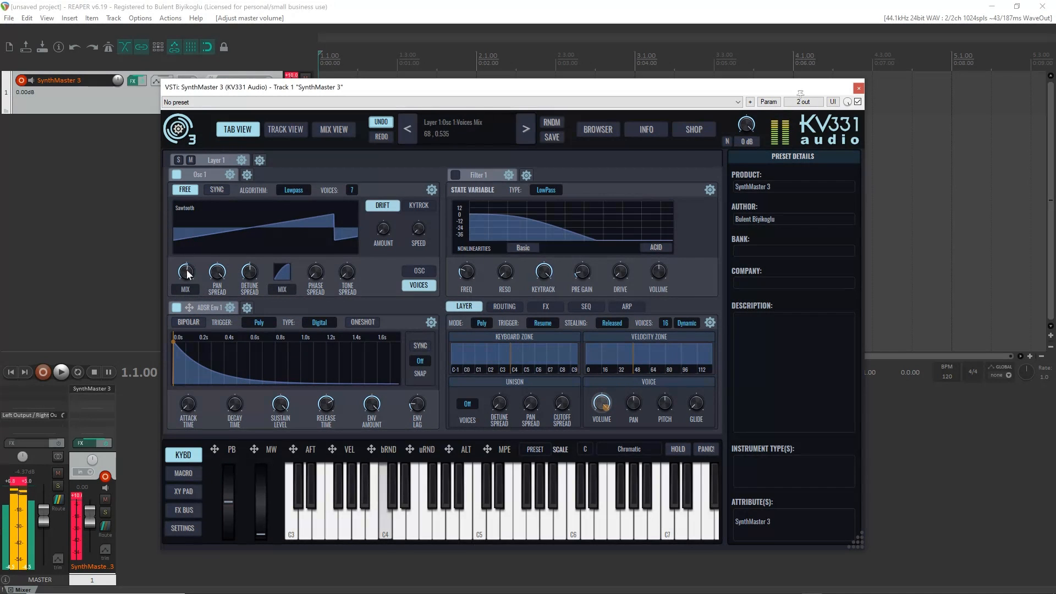
pyautogui.moveTo(289, 267)
pyautogui.mouseDown()
pyautogui.moveTo(316, 326)
pyautogui.moveTo(289, 271)
pyautogui.mouseUp()
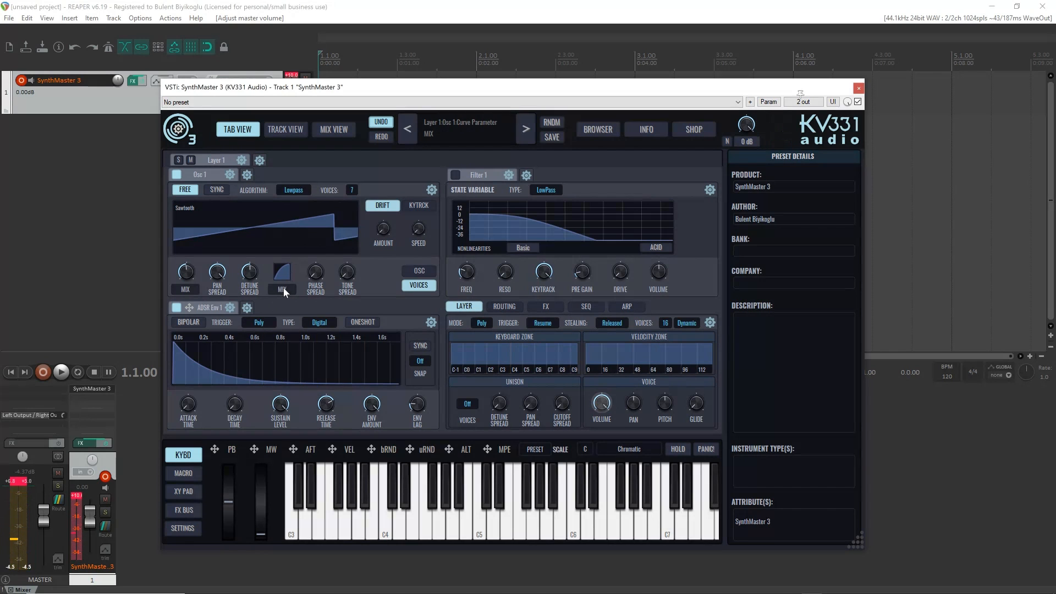
# - Switch Osc 1's curve parameter to PAN, bend the pan curve, and lower the detune spread
pyautogui.click(283, 288)
pyautogui.click(300, 344)
pyautogui.moveTo(282, 271); pyautogui.dragTo(276, 255)
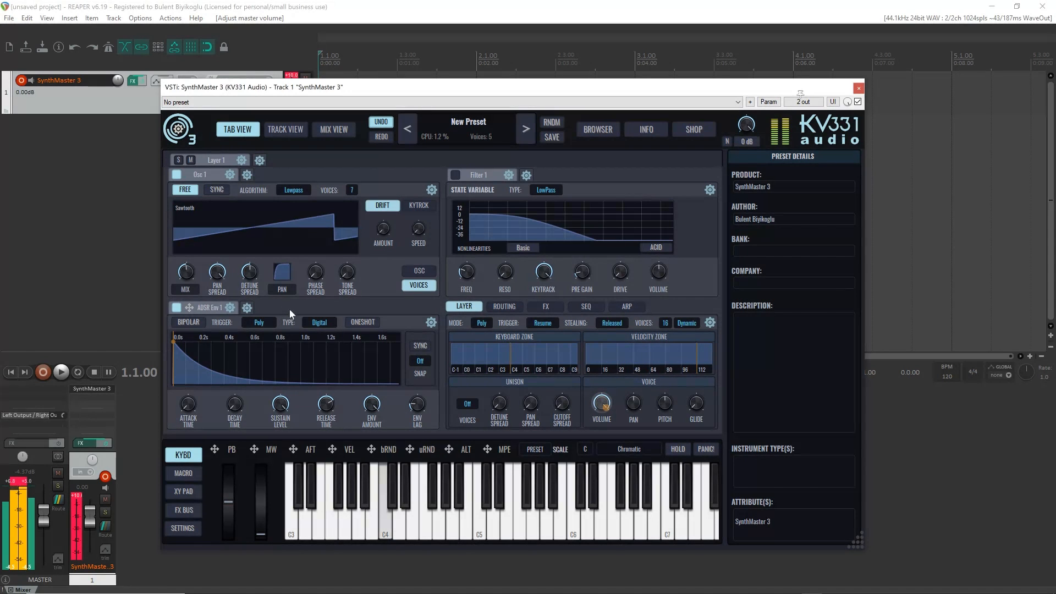
pyautogui.moveTo(248, 272); pyautogui.dragTo(251, 287)
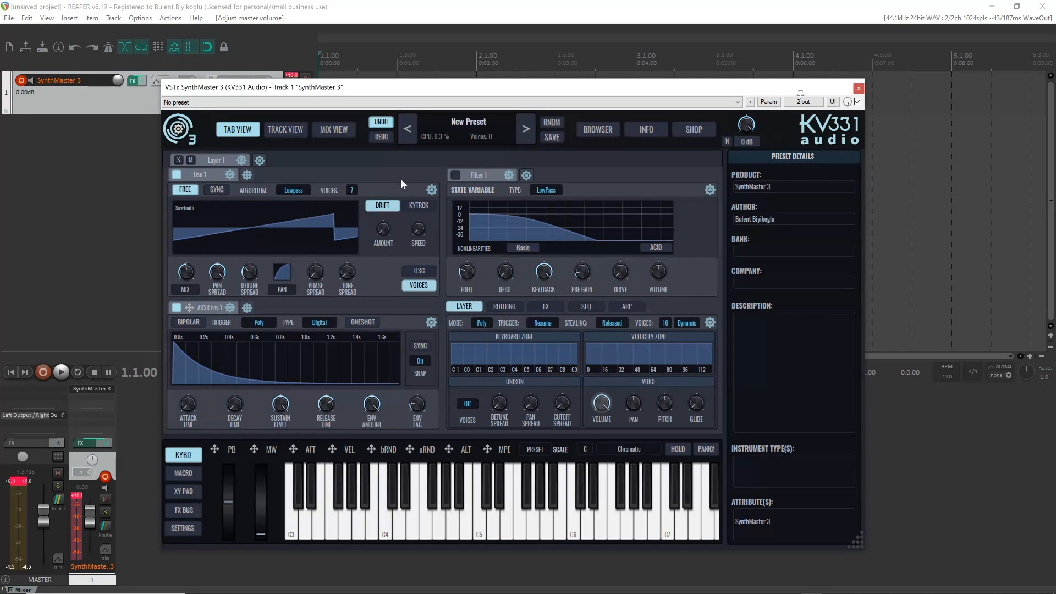
# - Set Osc 1's waveform to White Noise from the Noises group and reduce its voices to 1
pyautogui.click(209, 209)
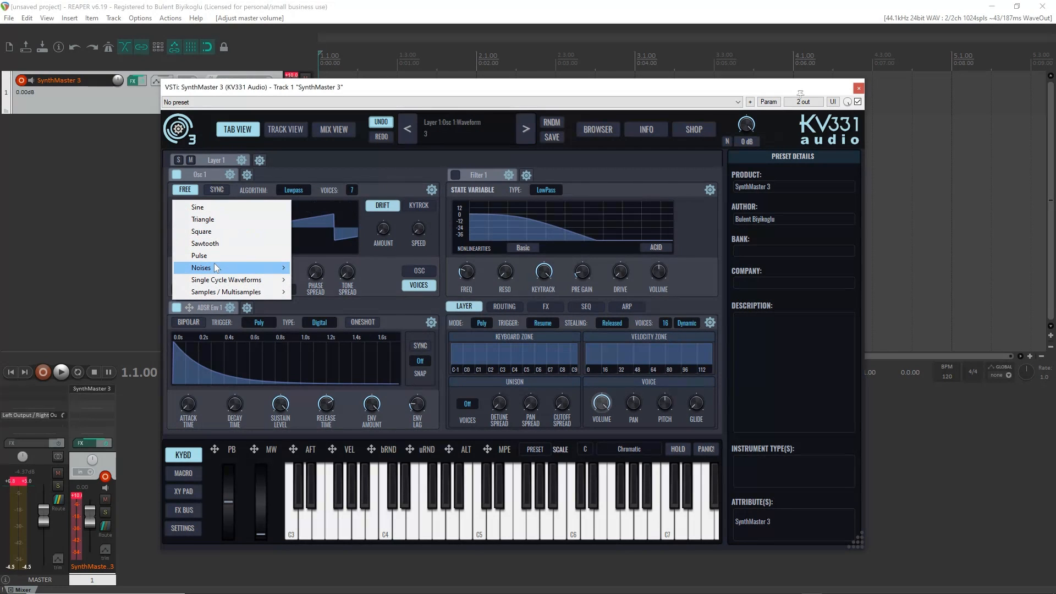
pyautogui.moveTo(214, 265)
pyautogui.click(331, 269)
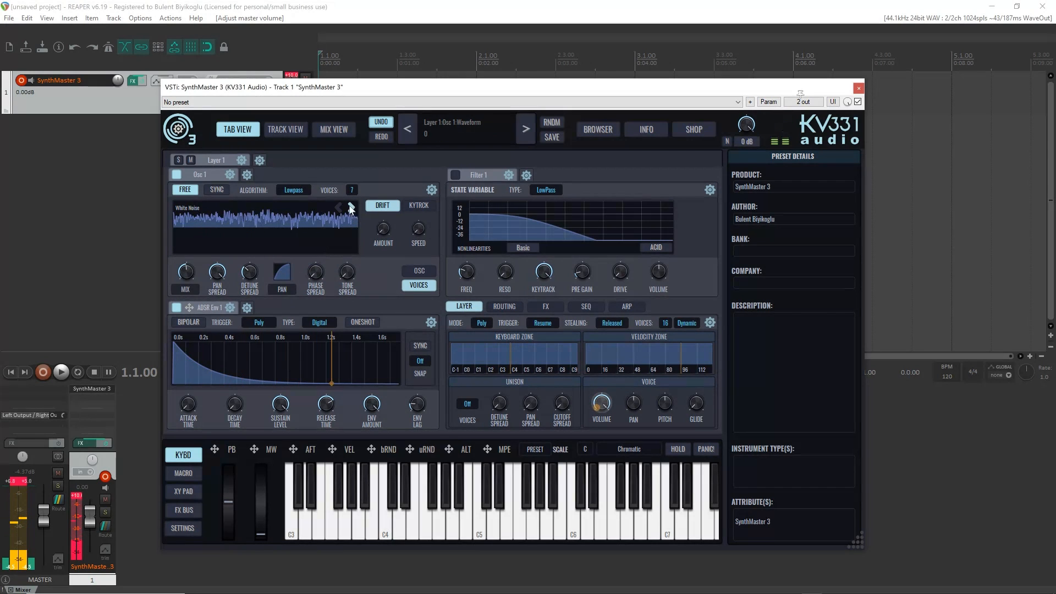
pyautogui.click(352, 189)
pyautogui.click(372, 219)
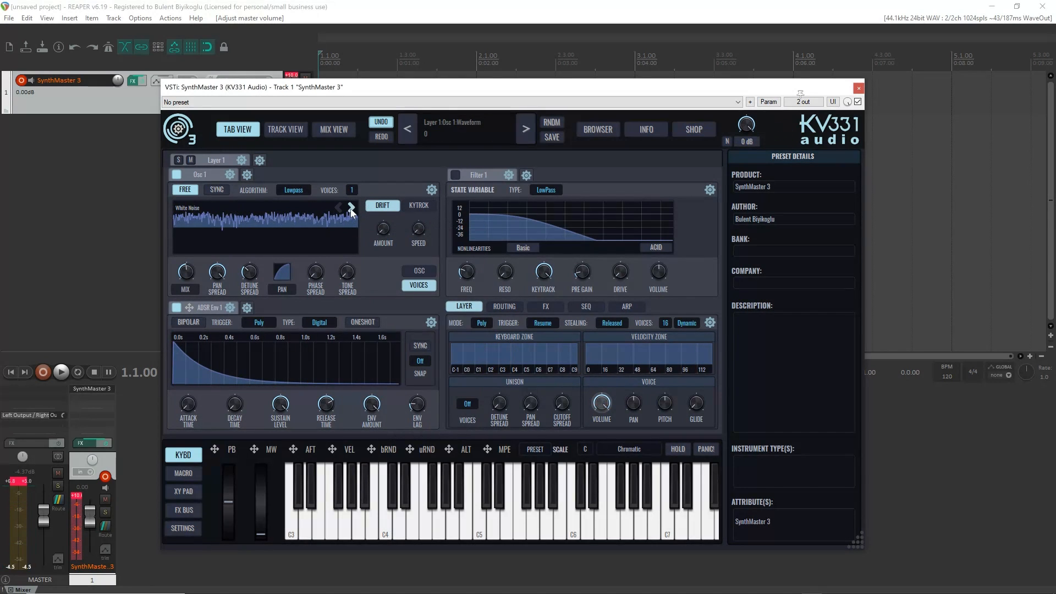
# - Step Osc 1's waveform through the remaining noises, from Pink Noise through the sampled types to Sampled BasTation
pyautogui.click(351, 207)
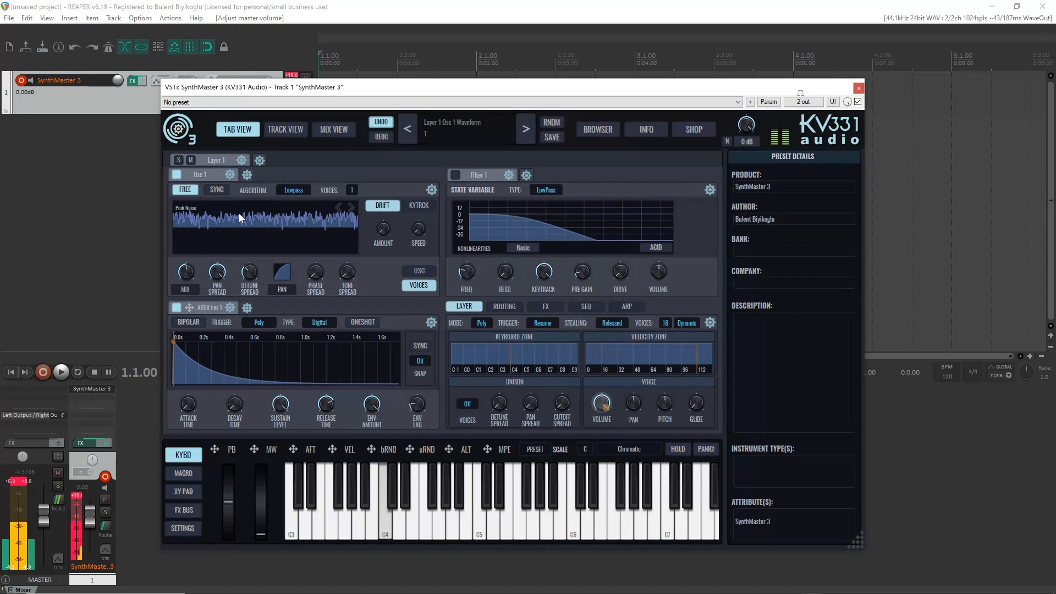
pyautogui.click(351, 208)
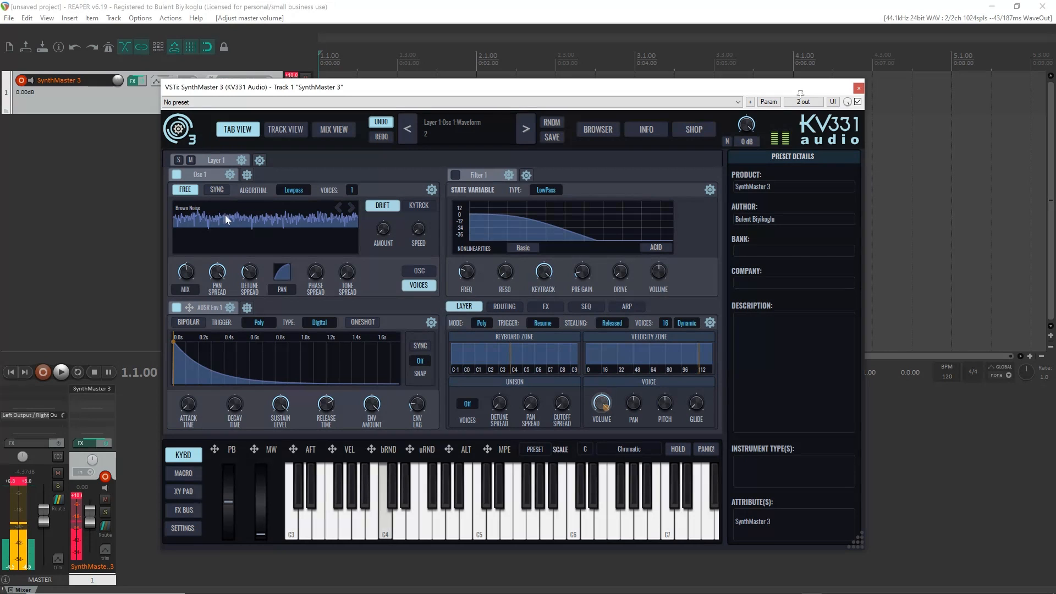
pyautogui.click(350, 208)
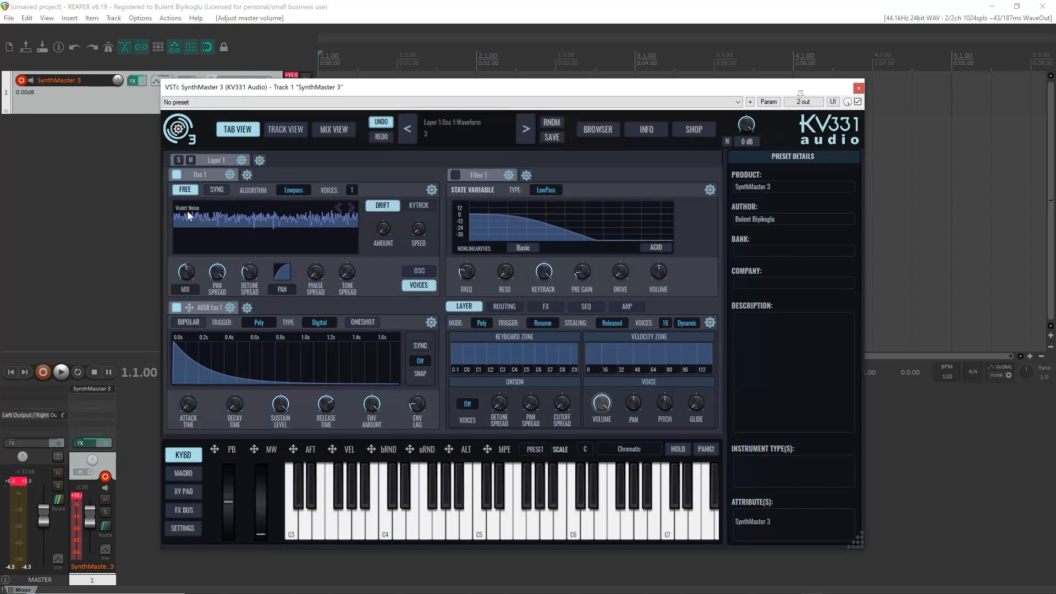
pyautogui.click(351, 208)
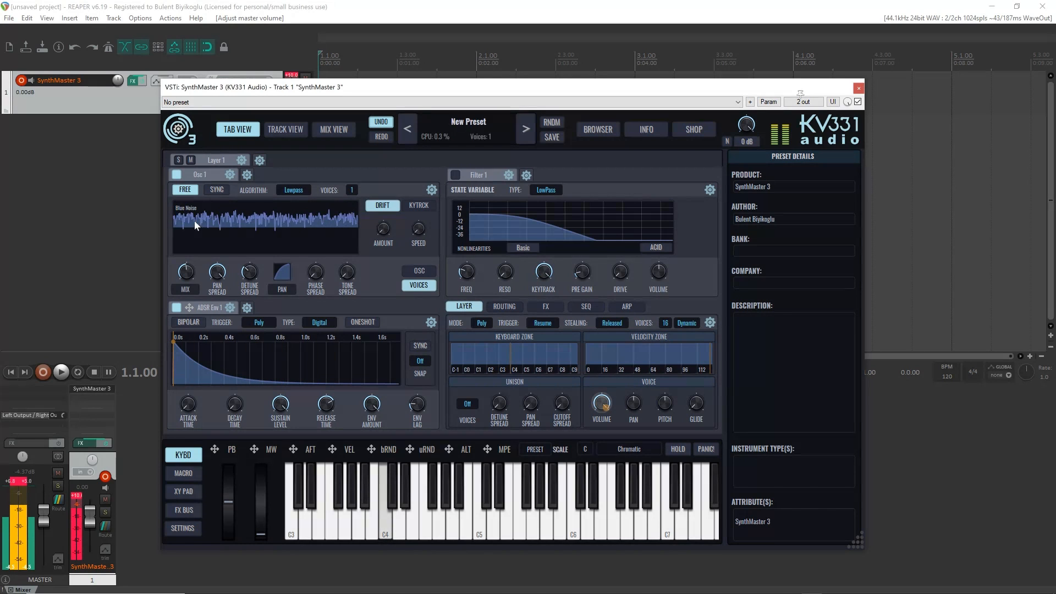
pyautogui.click(351, 209)
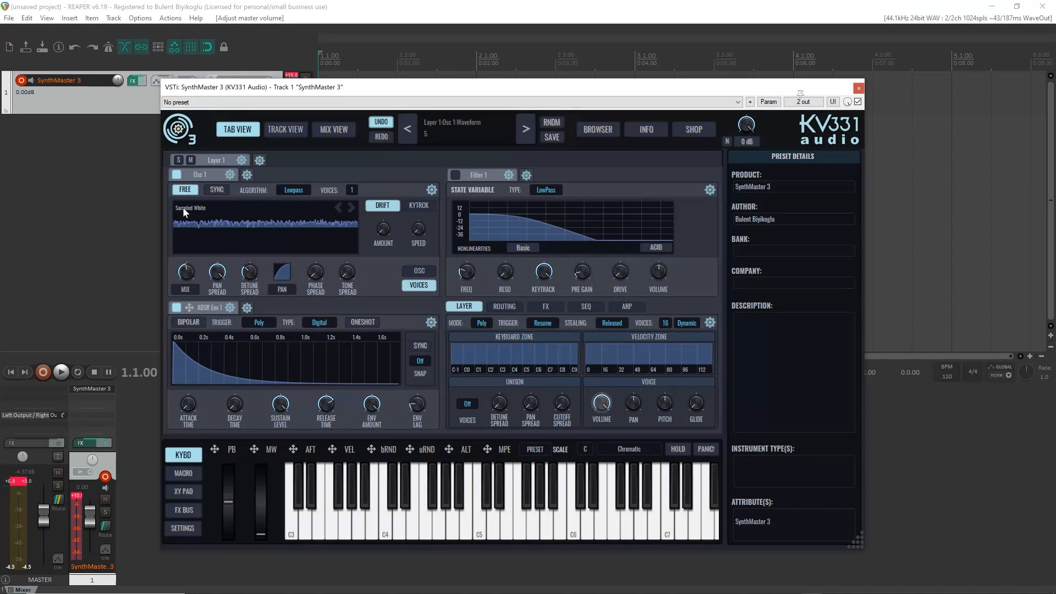
pyautogui.click(351, 209)
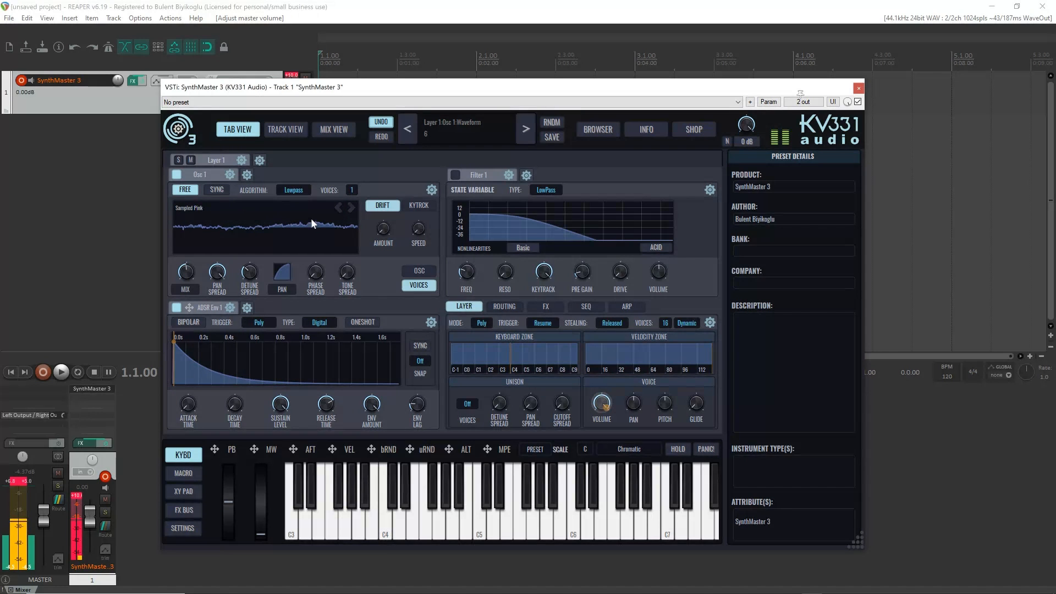
pyautogui.click(351, 209)
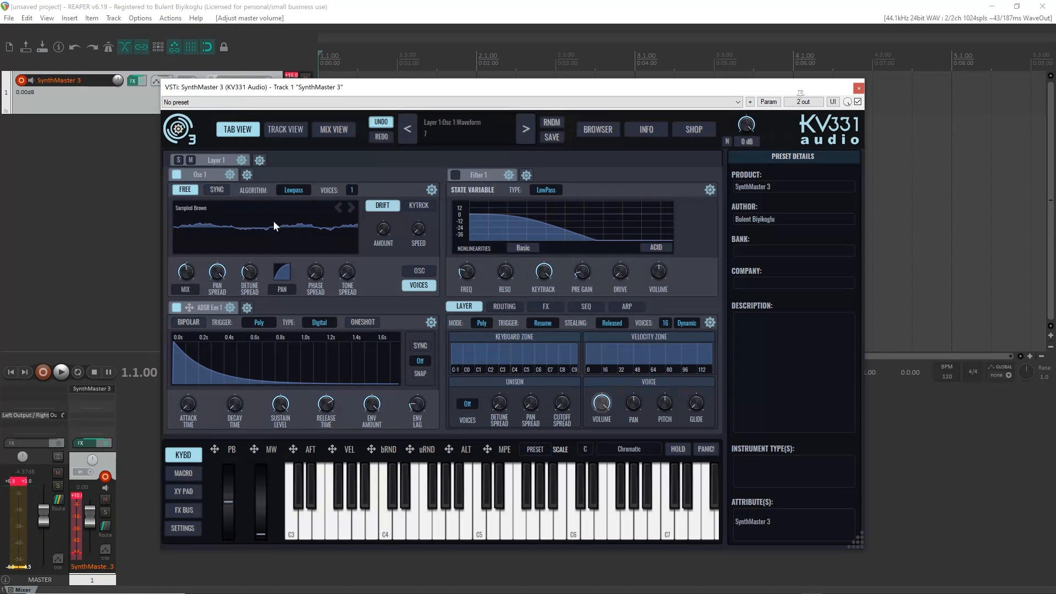
pyautogui.click(351, 209)
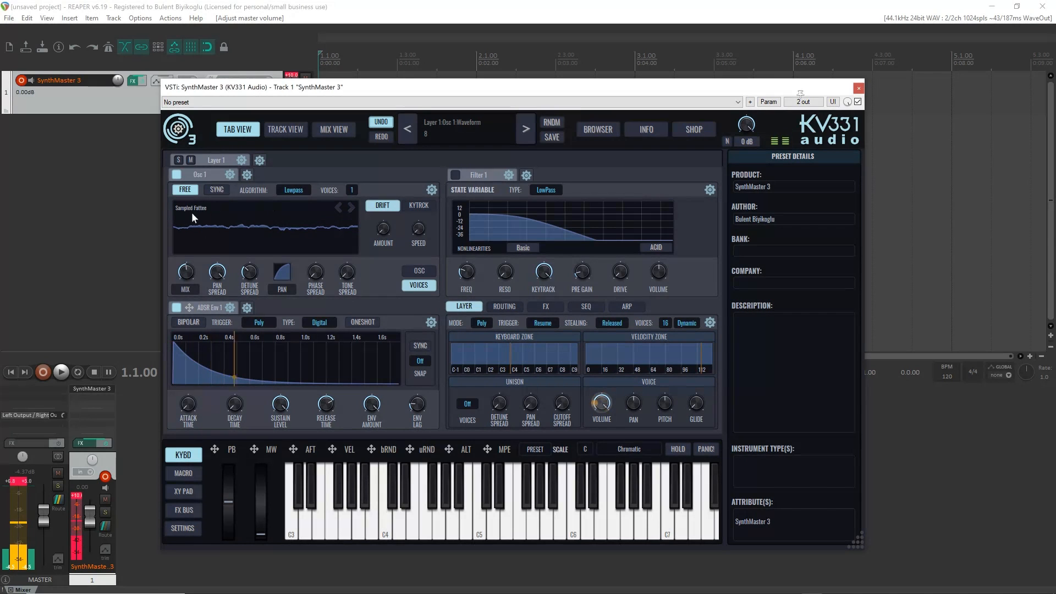
pyautogui.click(350, 208)
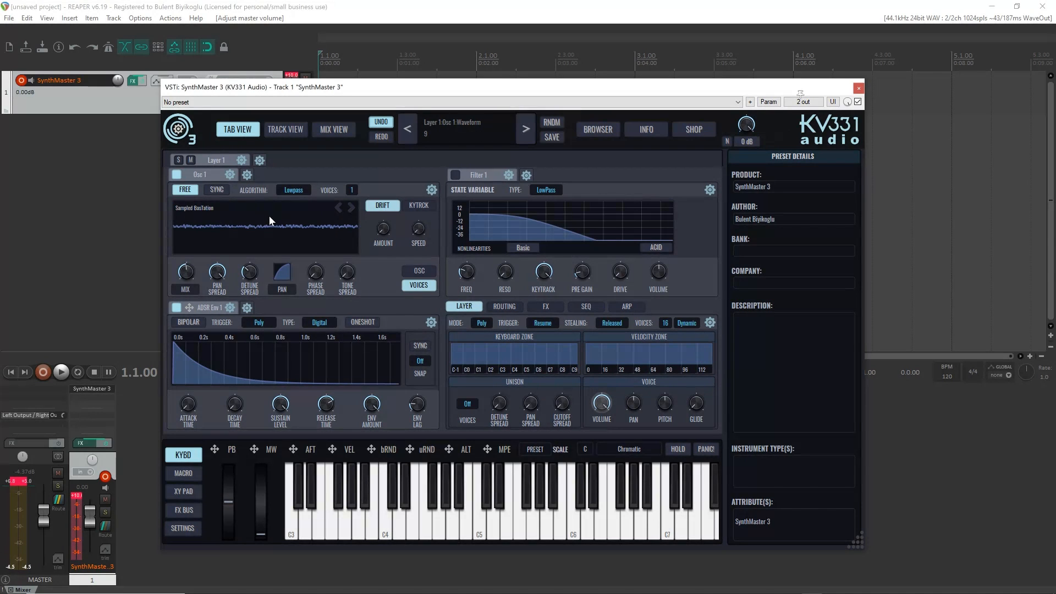
# - Set Osc 1's waveform to Sampled BoomSAM from the Noises group
pyautogui.click(255, 219)
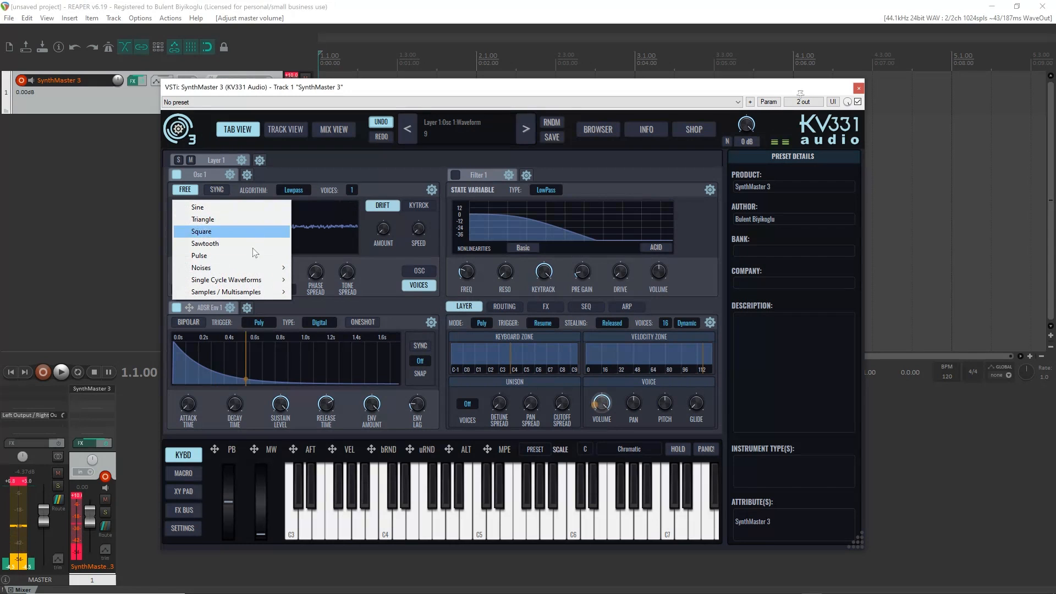
pyautogui.moveTo(252, 267)
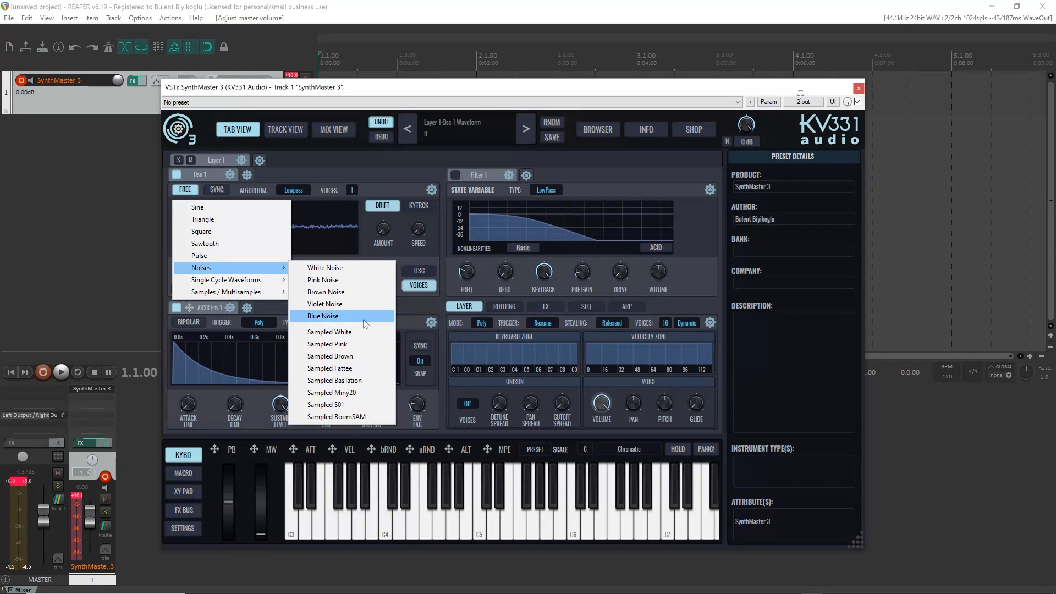
pyautogui.click(367, 418)
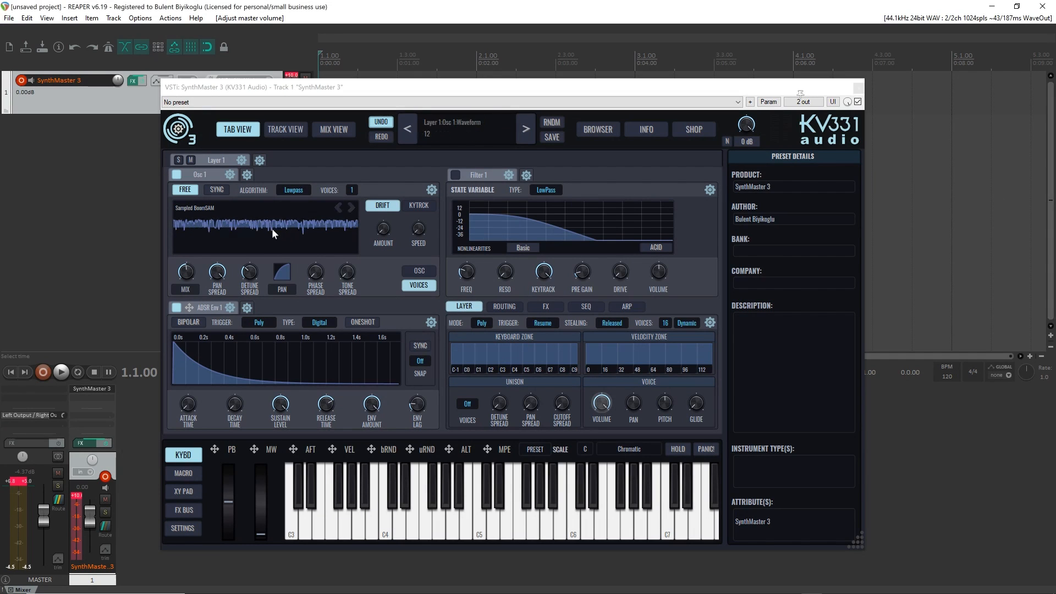
# - Replace Osc 1 with a VAnalog Osc
pyautogui.click(227, 175)
pyautogui.moveTo(264, 240)
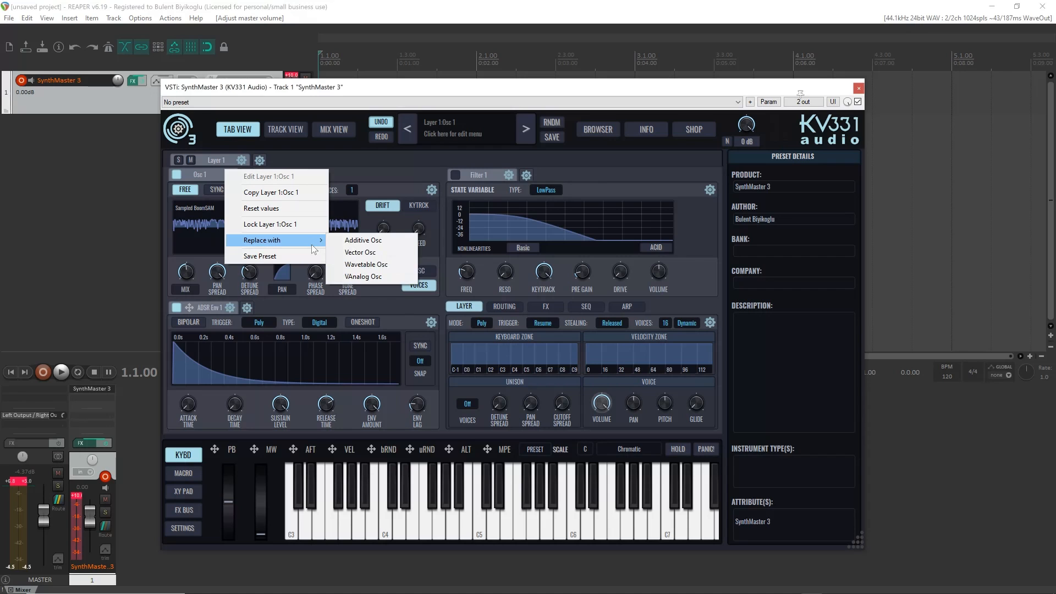
pyautogui.click(363, 277)
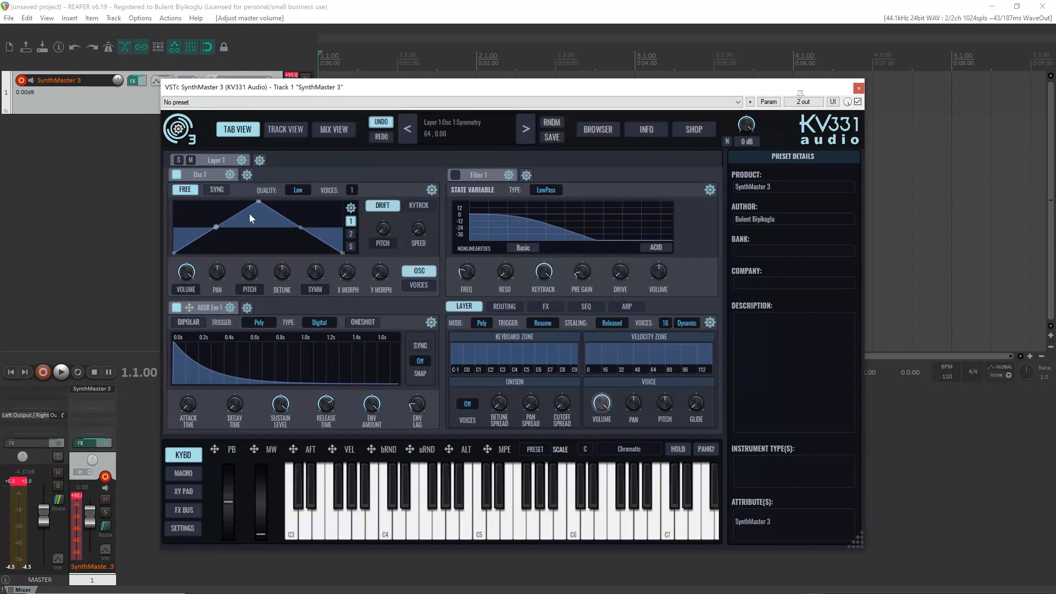
# - Reshape Osc 1's Wave 1 from a triangle into an early vertical step with a bent rise before it and a bent fall after it
pyautogui.moveTo(256, 200); pyautogui.dragTo(201, 250)
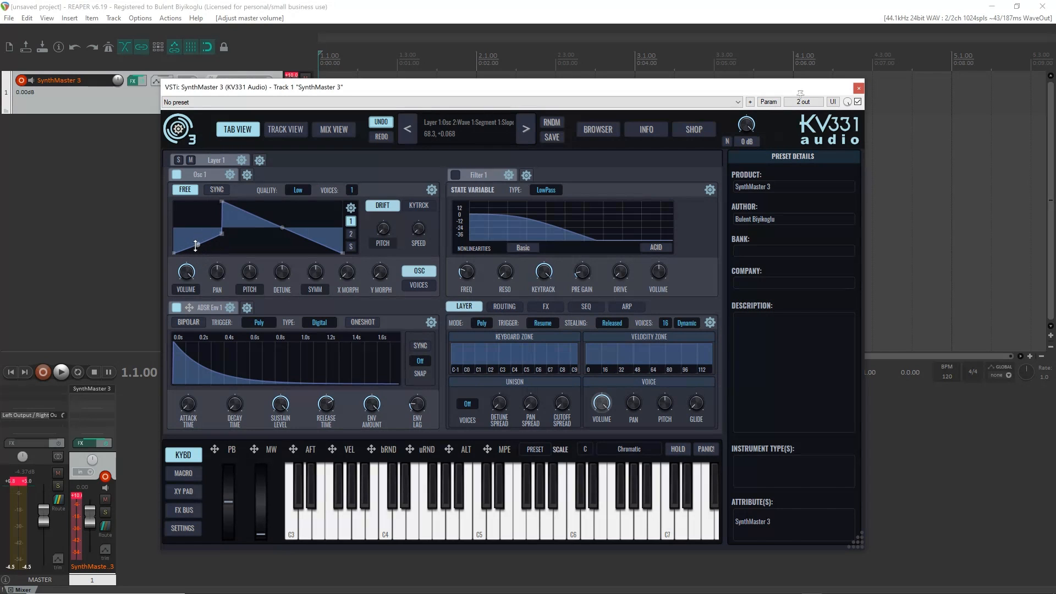
pyautogui.moveTo(196, 245); pyautogui.dragTo(193, 232)
pyautogui.moveTo(282, 228); pyautogui.dragTo(283, 238)
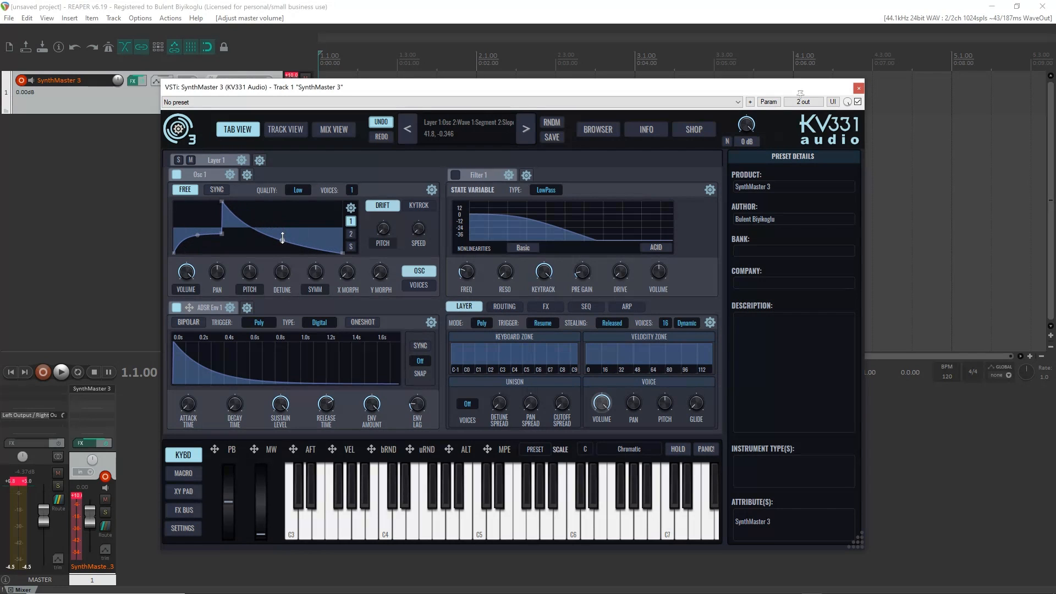
# - Reshape Wave 2 into a curved rise with a late vertical step, and assign the mod wheel to X Morph and Y Morph
pyautogui.click(350, 234)
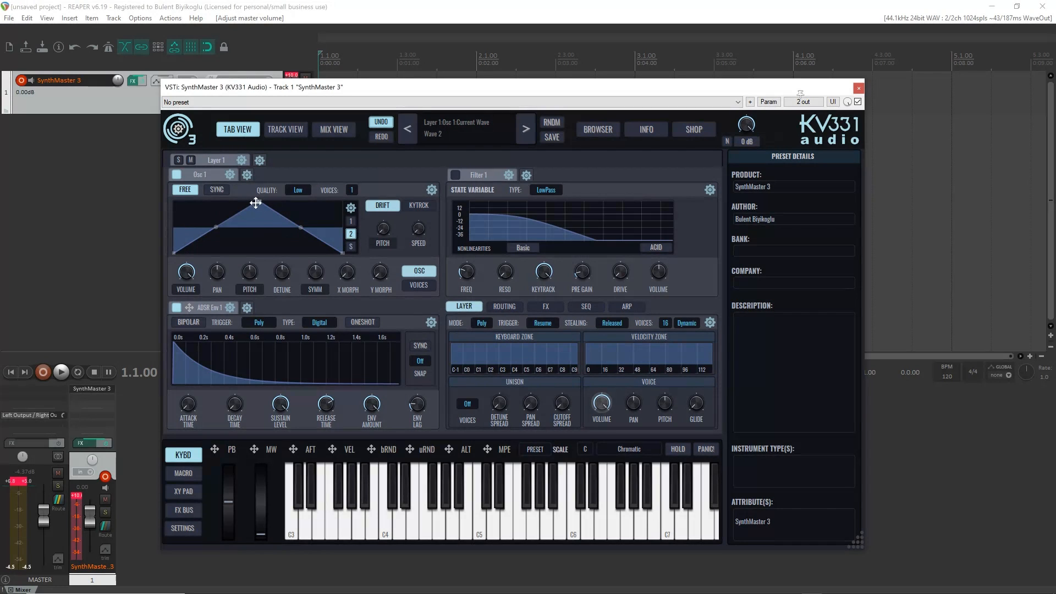
pyautogui.moveTo(255, 203); pyautogui.dragTo(235, 221)
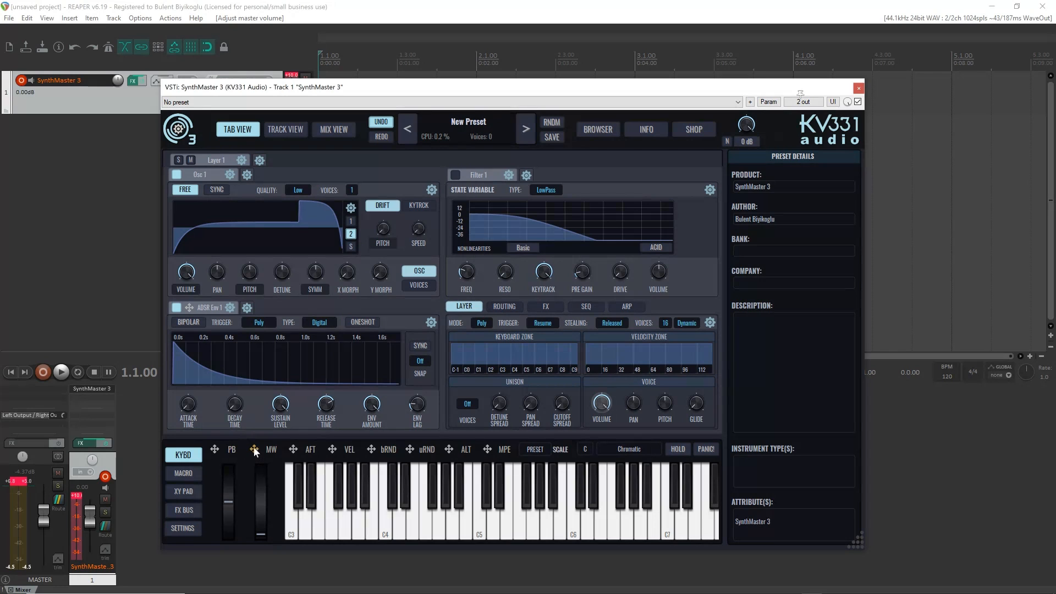
pyautogui.click(346, 272)
# - Move Wave 1's vertical step close to the start of the cycle and Wave 2's step close to the end
pyautogui.click(352, 222)
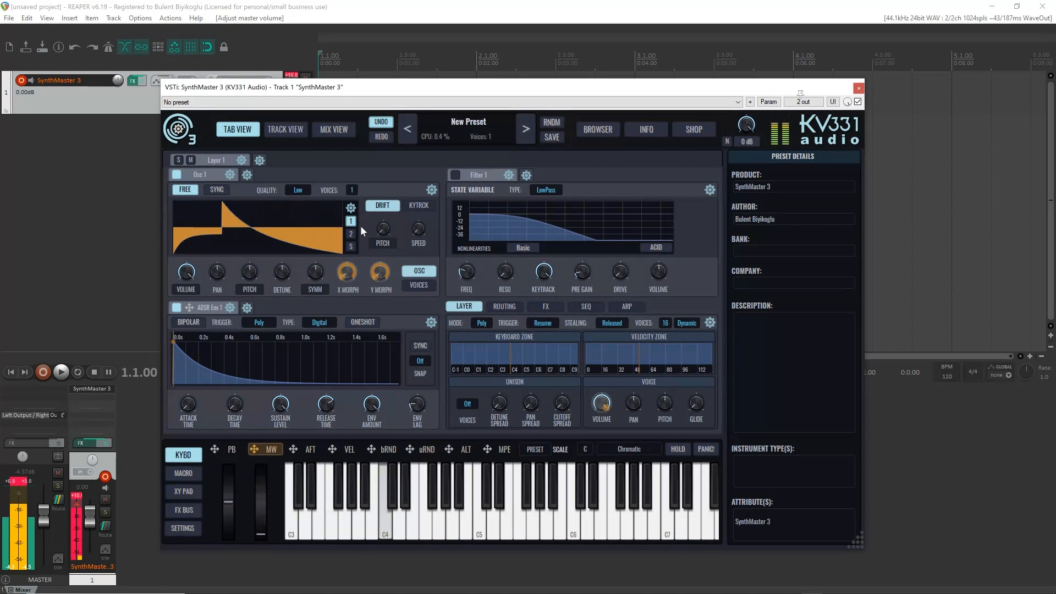
pyautogui.moveTo(221, 232); pyautogui.dragTo(185, 227)
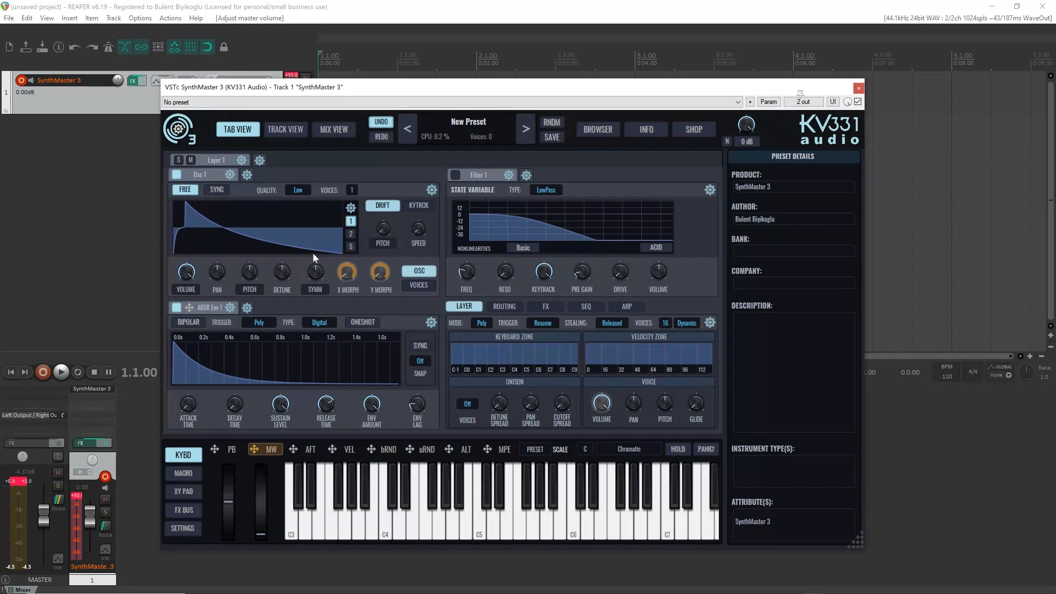
pyautogui.click(351, 234)
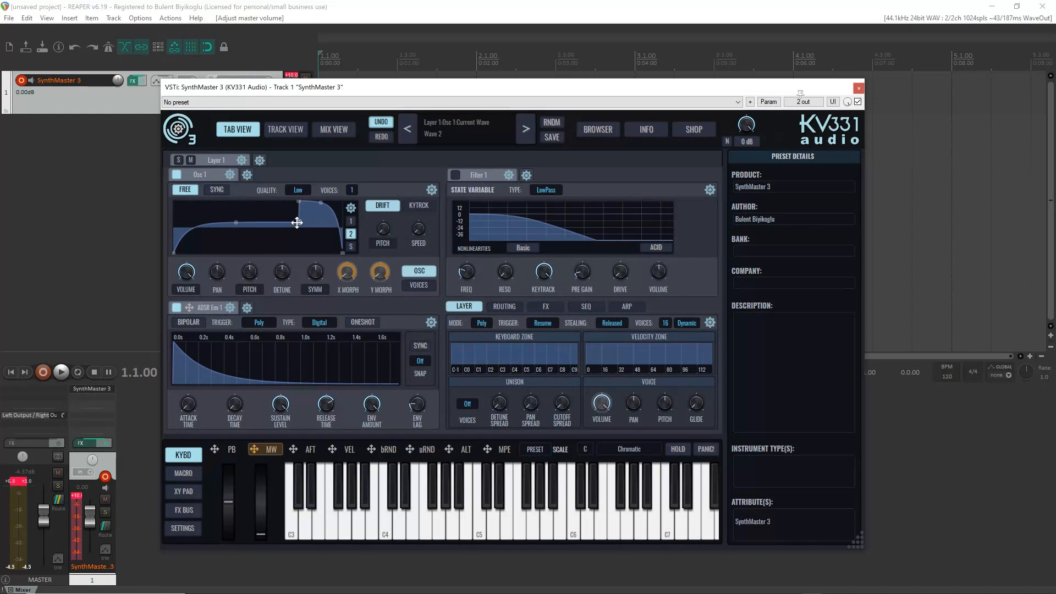
pyautogui.moveTo(297, 222); pyautogui.dragTo(335, 220)
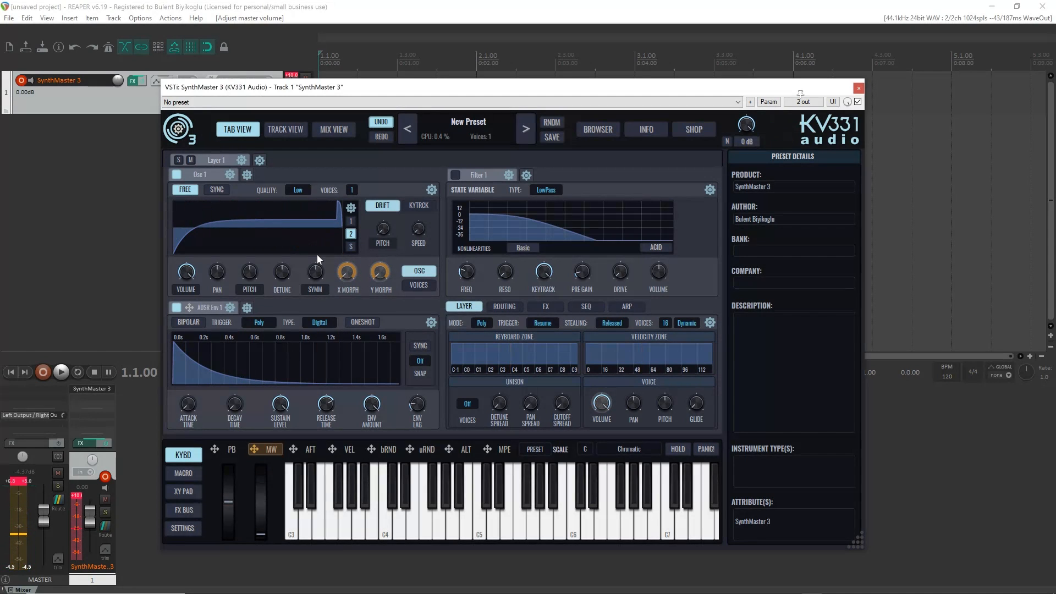
# - Raise Osc 1's render quality through Normal and High to Best
pyautogui.click(306, 190)
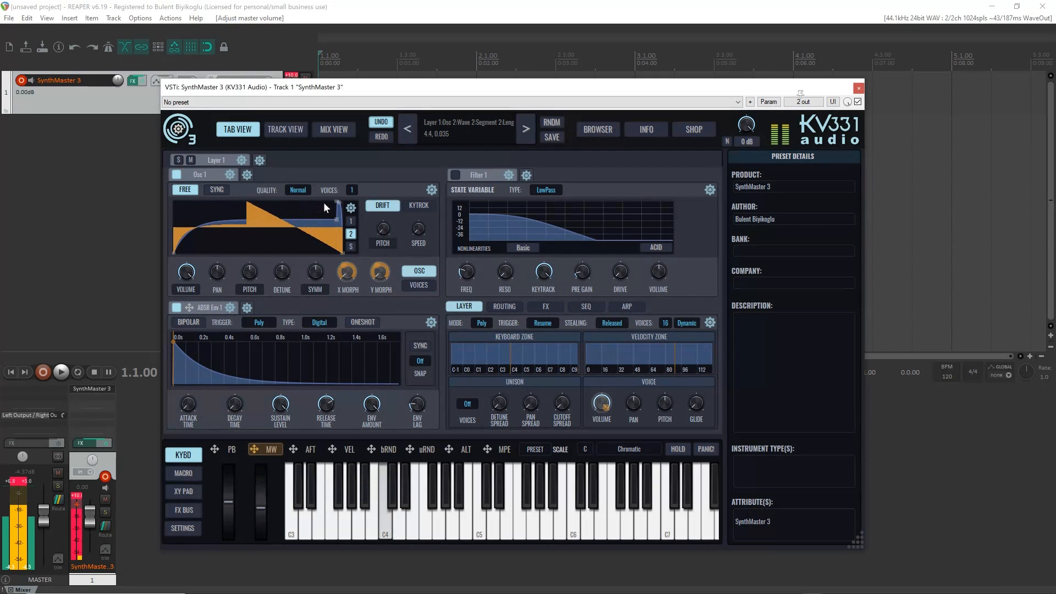
pyautogui.click(298, 190)
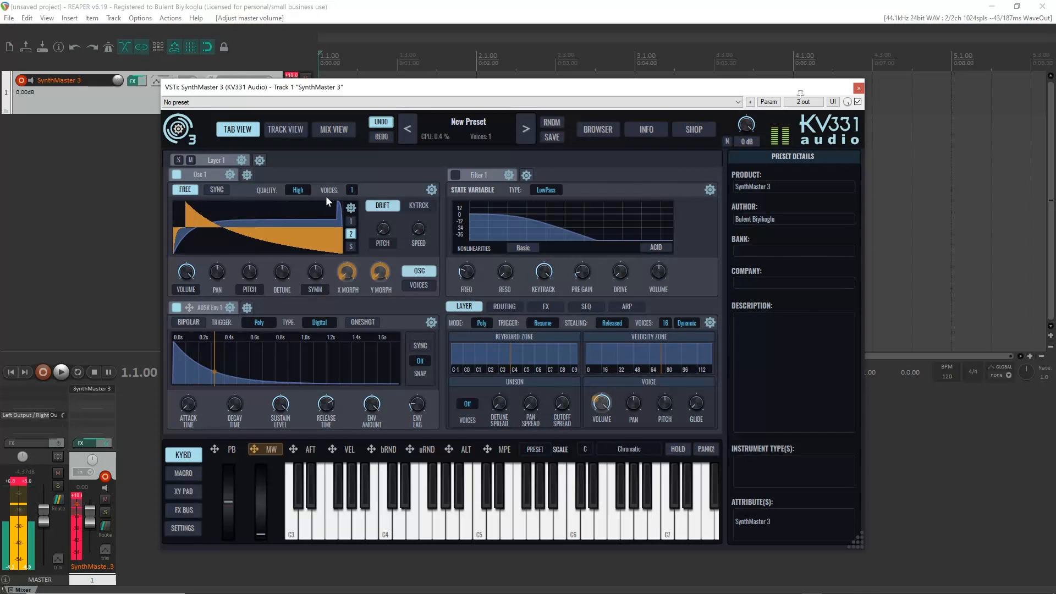
pyautogui.click(306, 190)
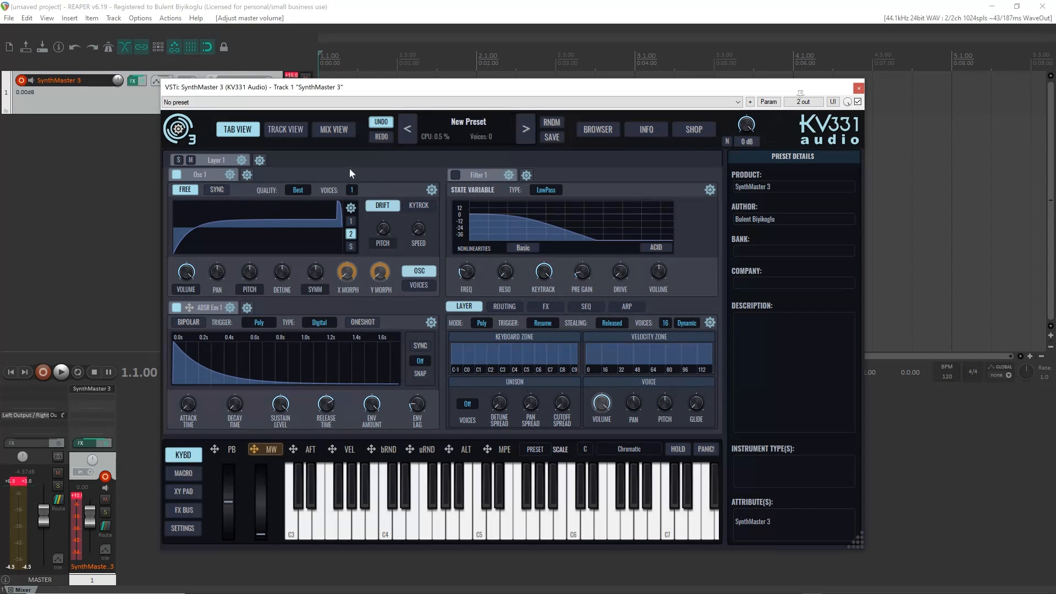
# - Set Osc 1's voices to 7 and show its voices parameters
pyautogui.click(351, 190)
pyautogui.click(387, 291)
pyautogui.click(423, 284)
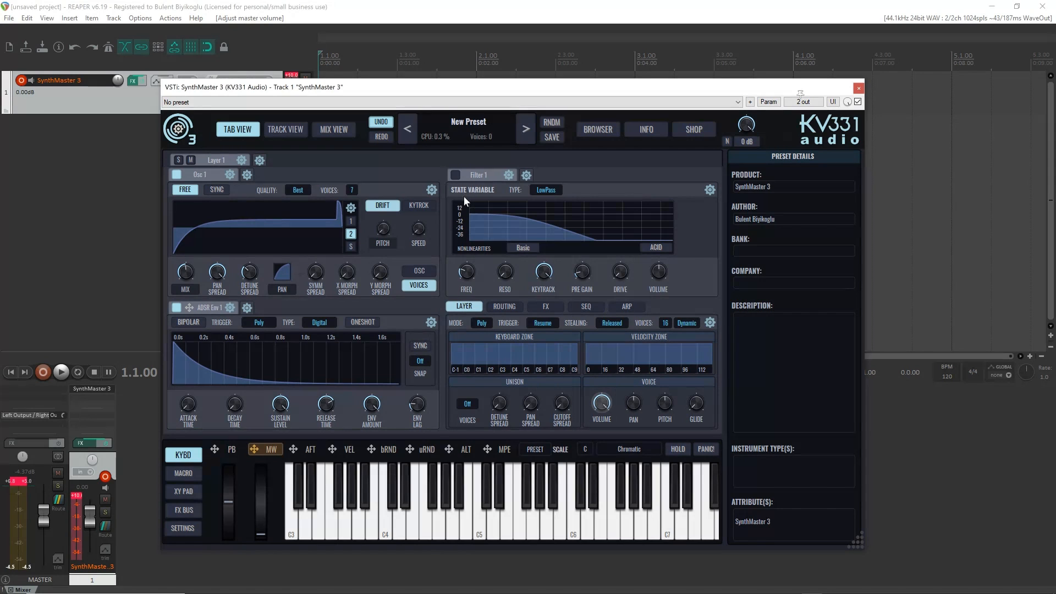
# - Load the Andromeda Pulse oscillator preset into Osc 1
pyautogui.click(431, 189)
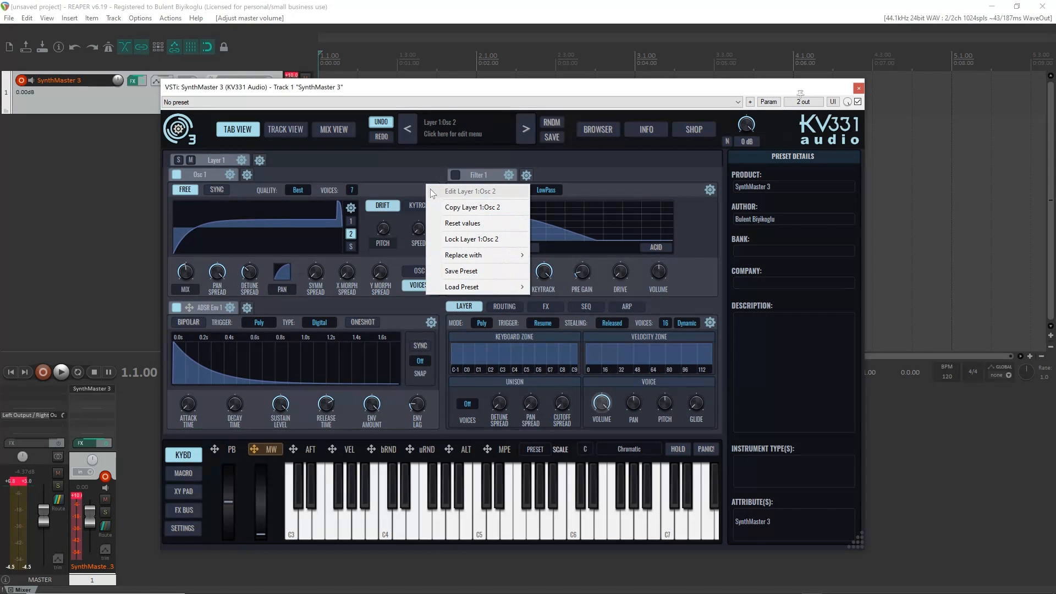
pyautogui.moveTo(474, 288)
pyautogui.click(403, 172)
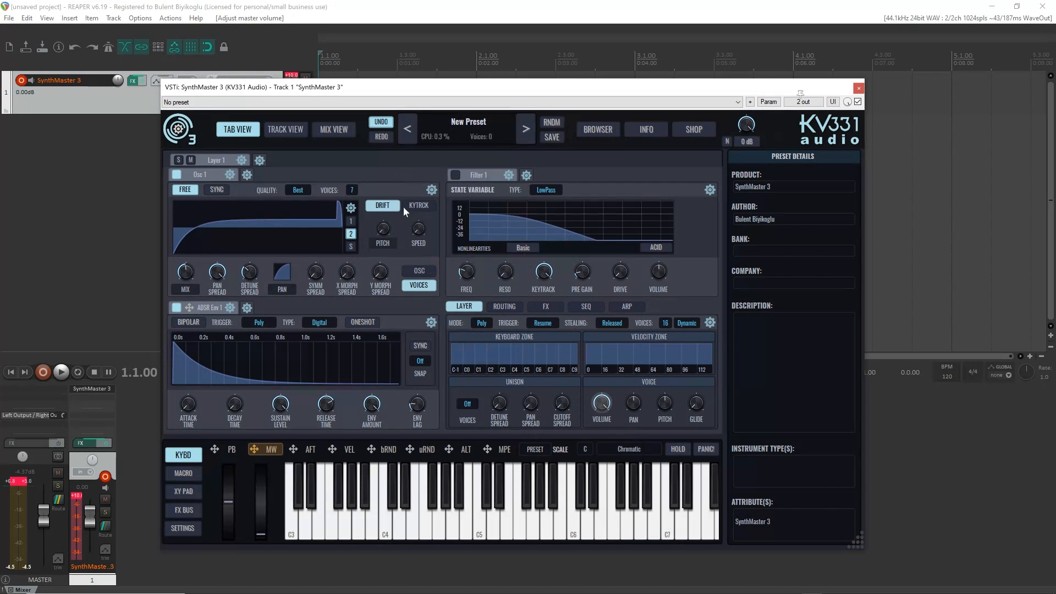
pyautogui.click(431, 189)
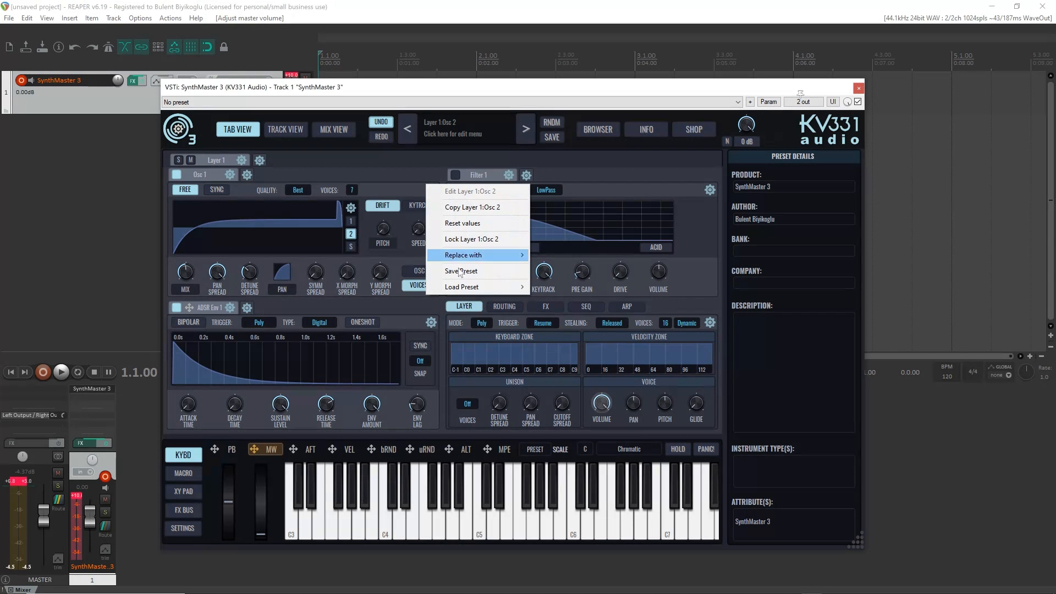
pyautogui.moveTo(469, 290)
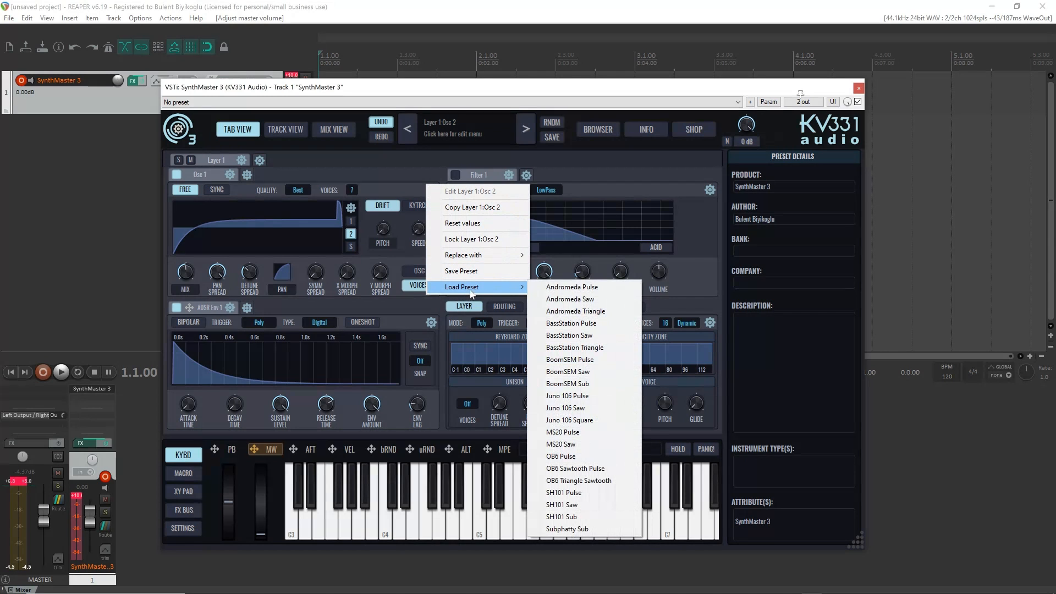
pyautogui.click(571, 287)
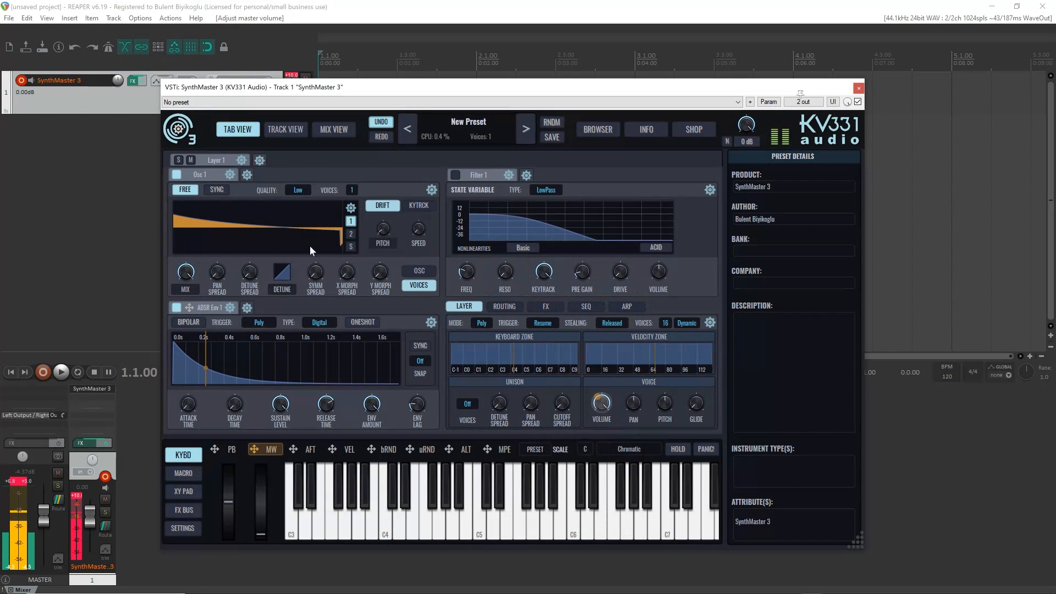
# - Set Osc 1's render quality to Best, view Wave 2, and return to Wave 1
pyautogui.click(301, 191)
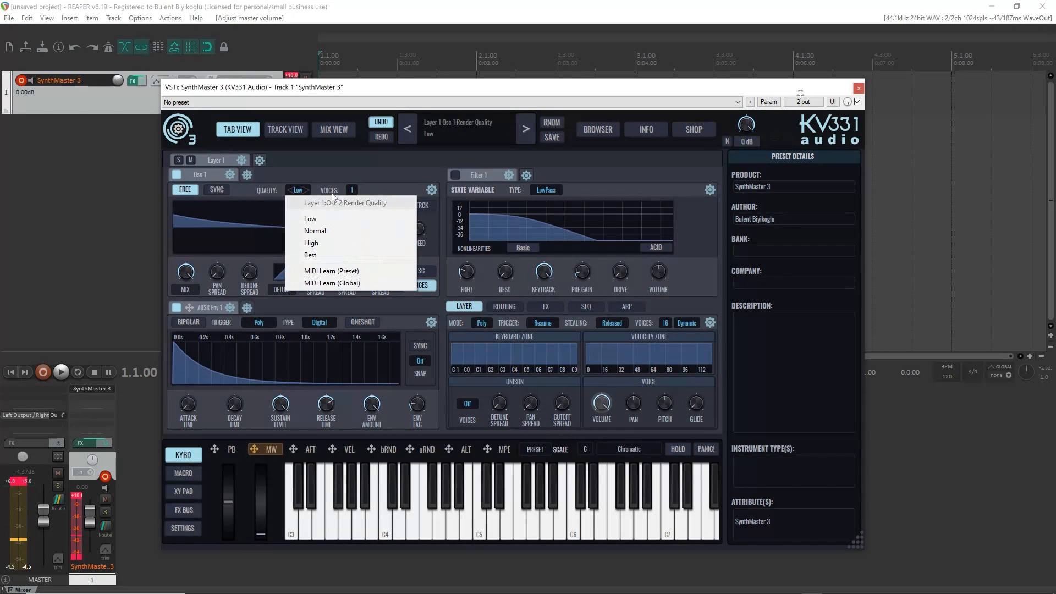
pyautogui.click(338, 255)
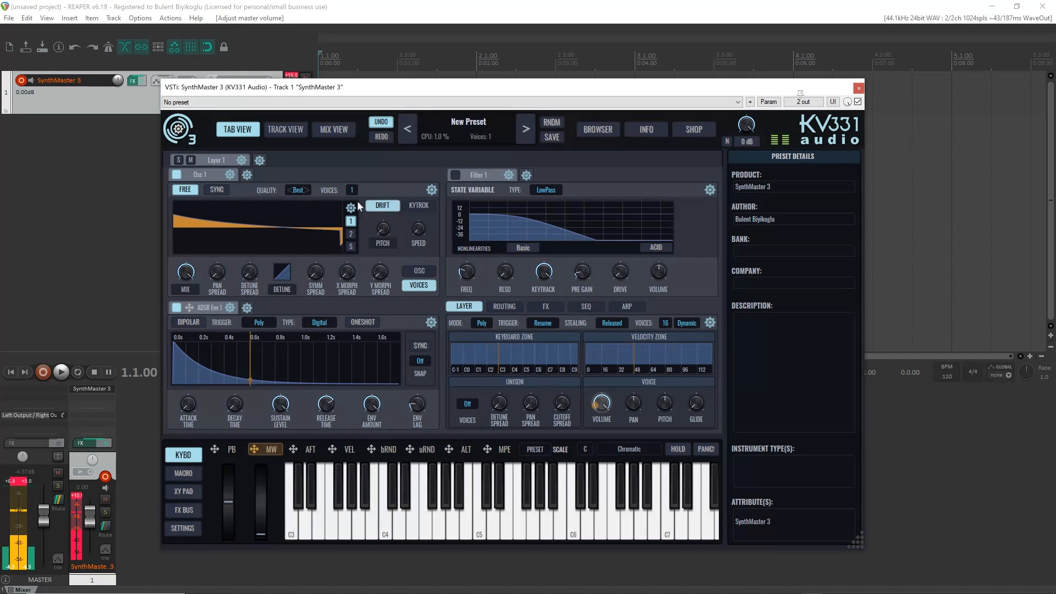
pyautogui.click(350, 233)
pyautogui.click(351, 222)
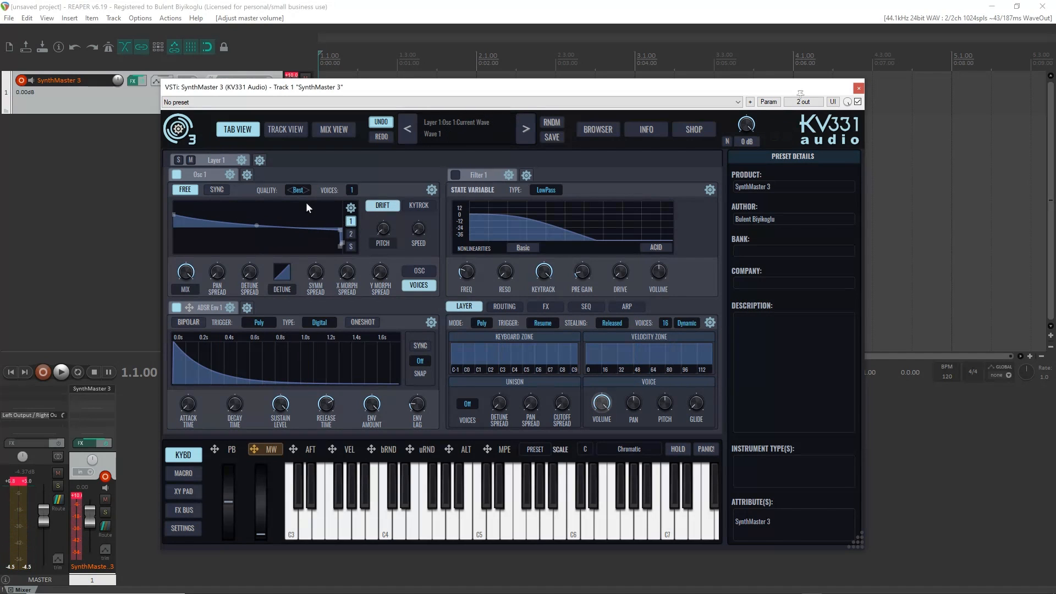
# - Load other oscillator presets into Osc 1 in place of Andromeda Pulse
pyautogui.click(432, 188)
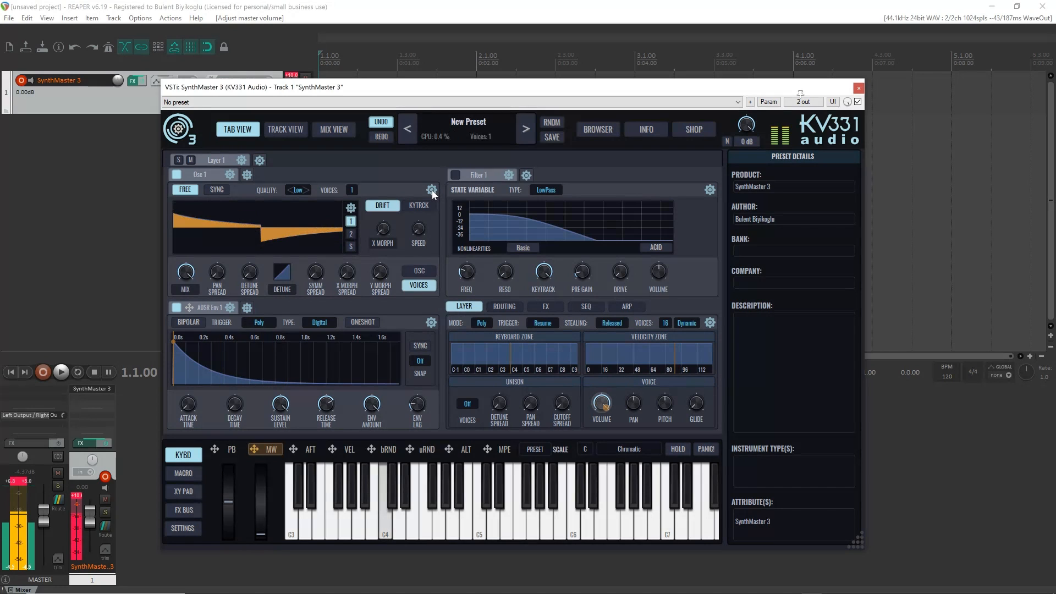
pyautogui.click(432, 191)
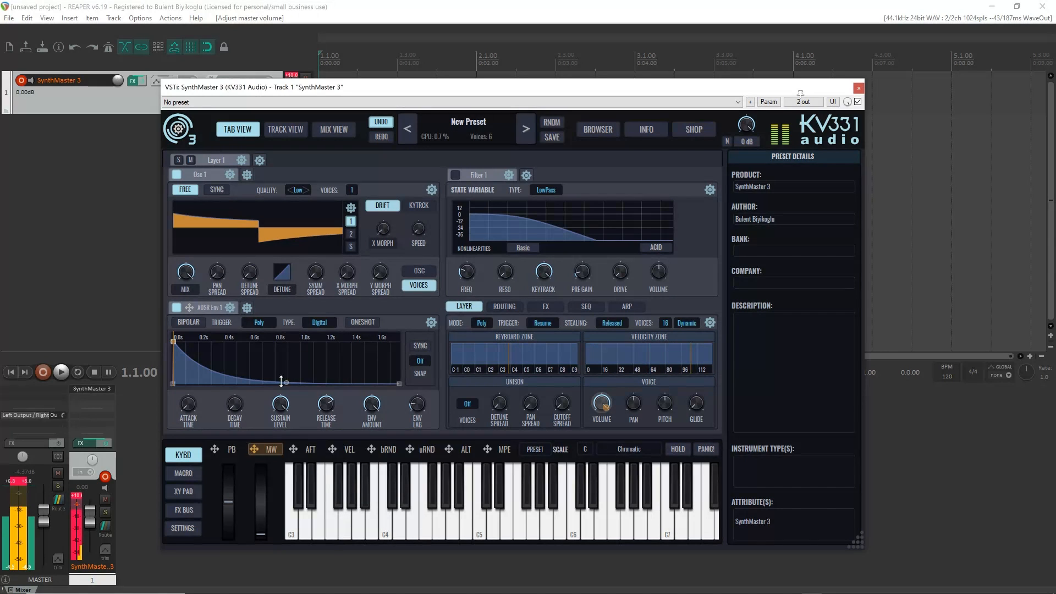
pyautogui.moveTo(258, 451); pyautogui.dragTo(346, 272)
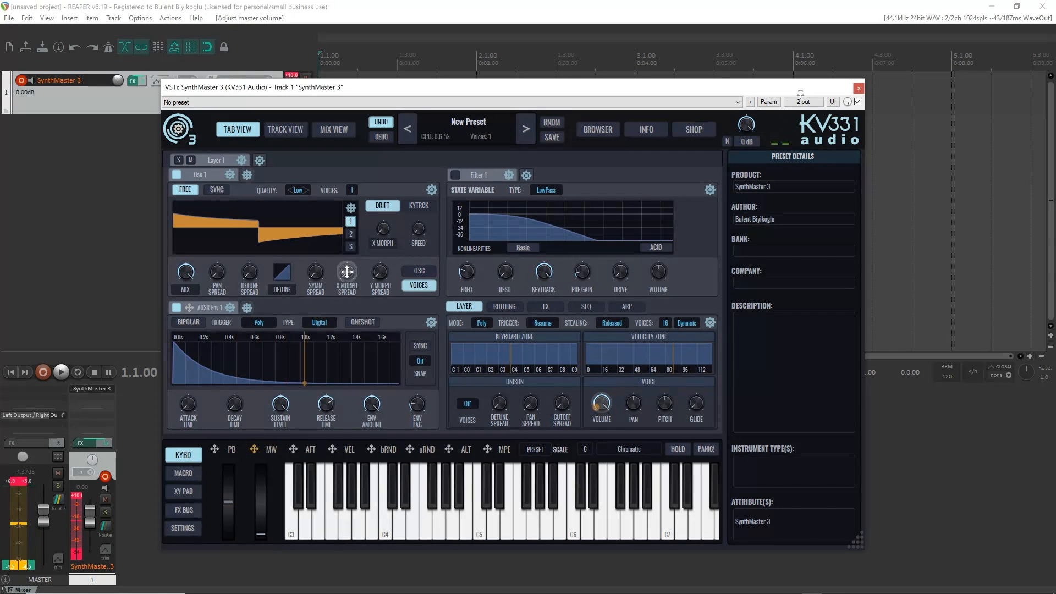
pyautogui.moveTo(251, 450); pyautogui.dragTo(381, 271)
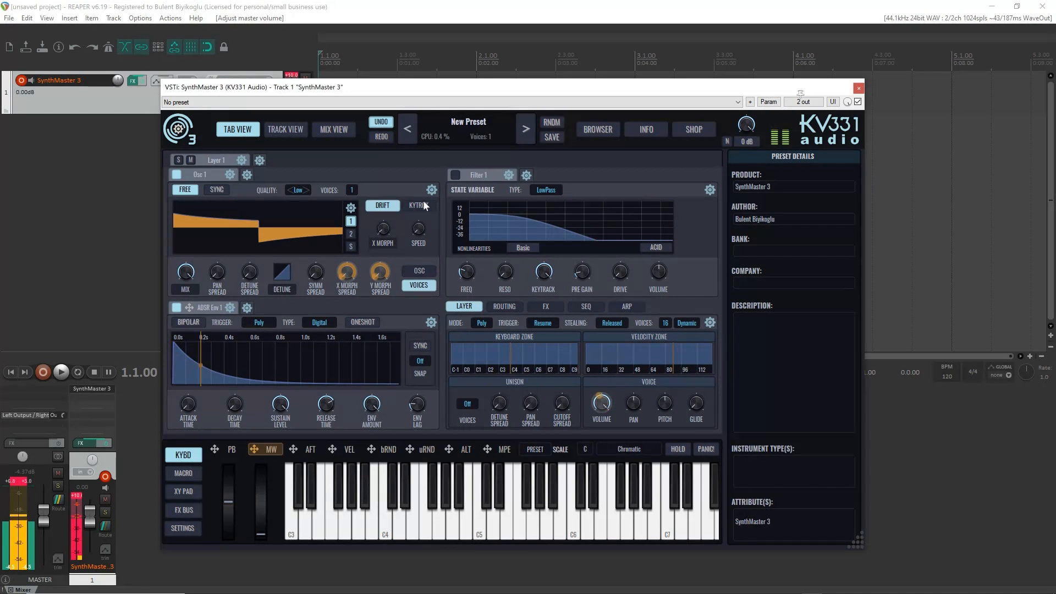
pyautogui.rightClick(351, 265)
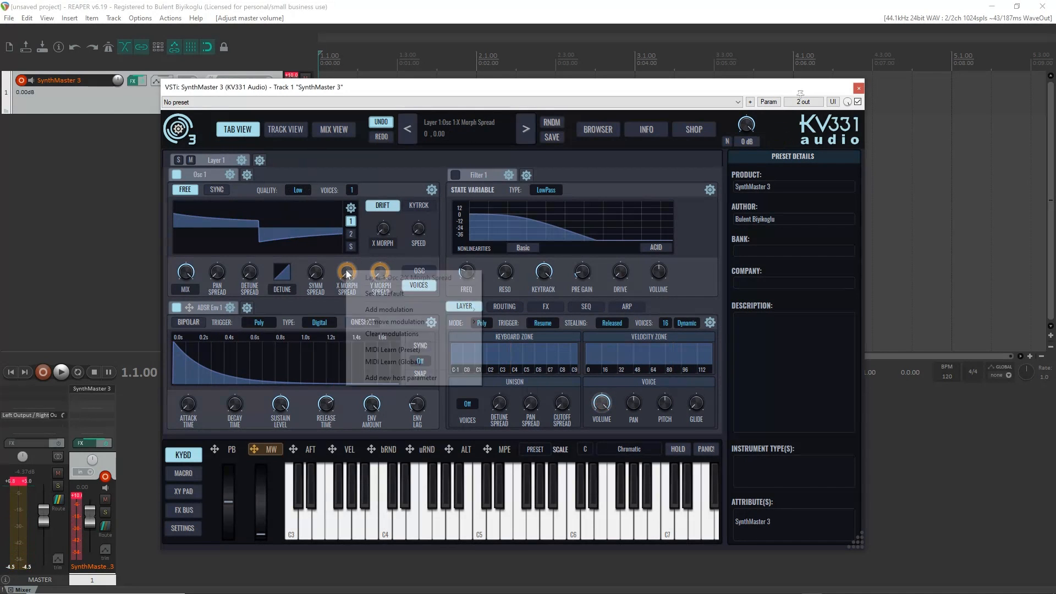
pyautogui.click(374, 328)
pyautogui.rightClick(380, 277)
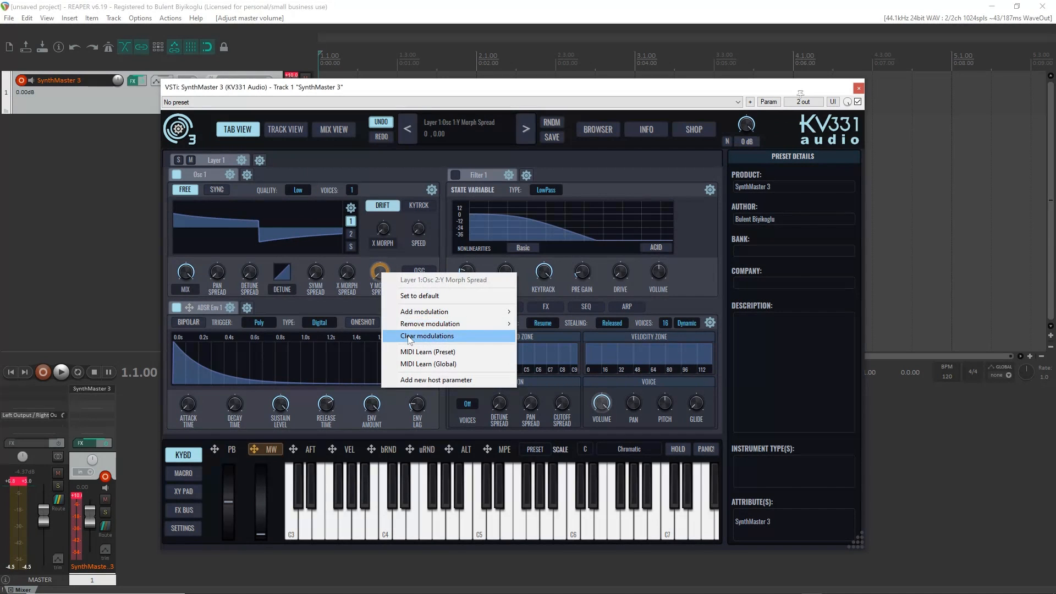
pyautogui.click(409, 339)
# - Show Osc 1's main oscillator parameters and assign the mod wheel to X Morph and Y Morph
pyautogui.click(417, 268)
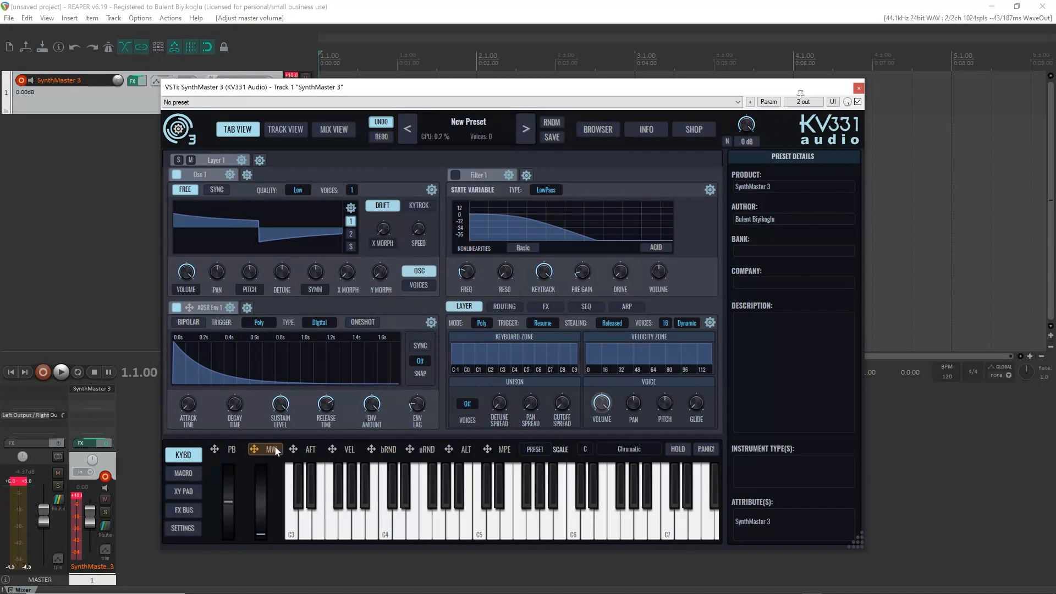
pyautogui.moveTo(254, 449); pyautogui.dragTo(378, 275)
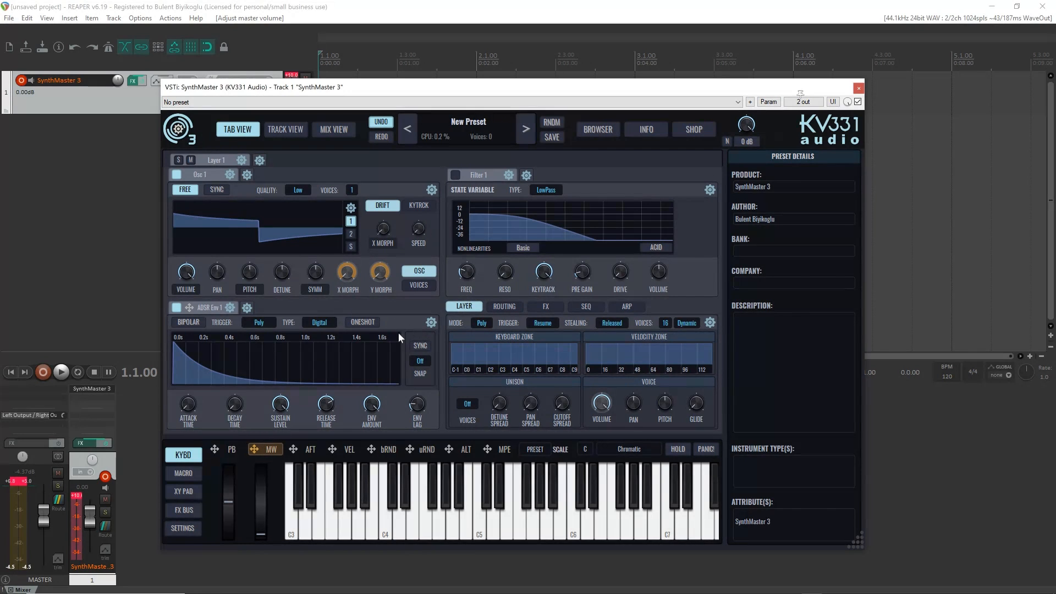
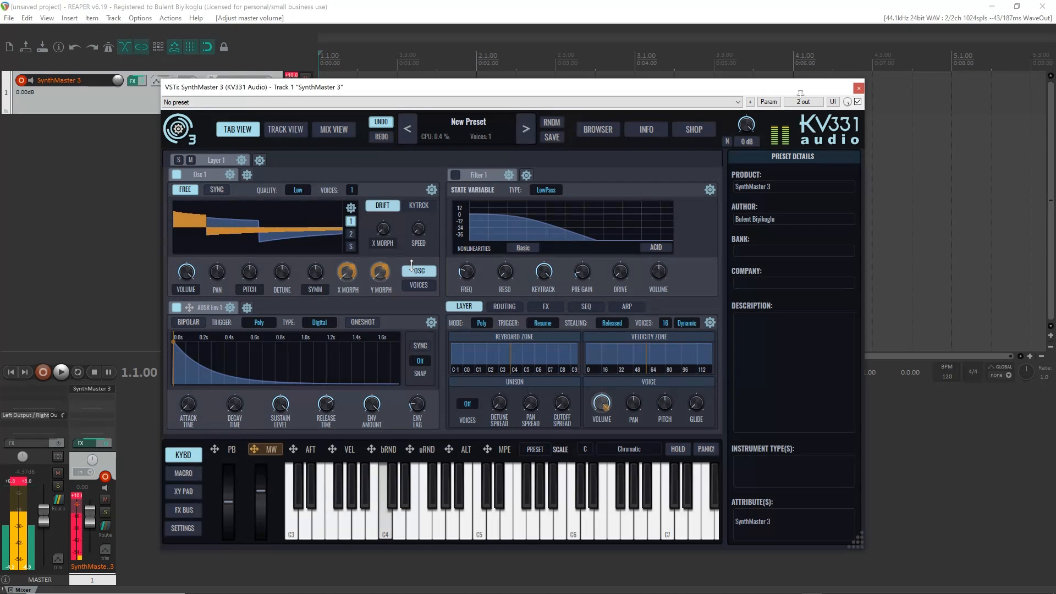
# - Set Osc 1's render quality to Best
pyautogui.rightClick(299, 189)
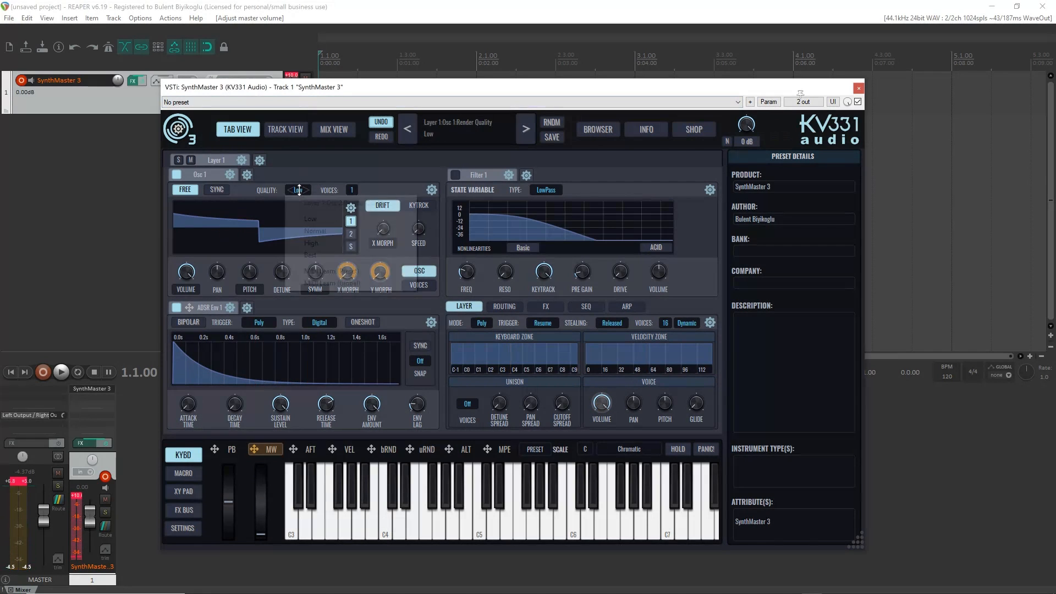
pyautogui.click(328, 253)
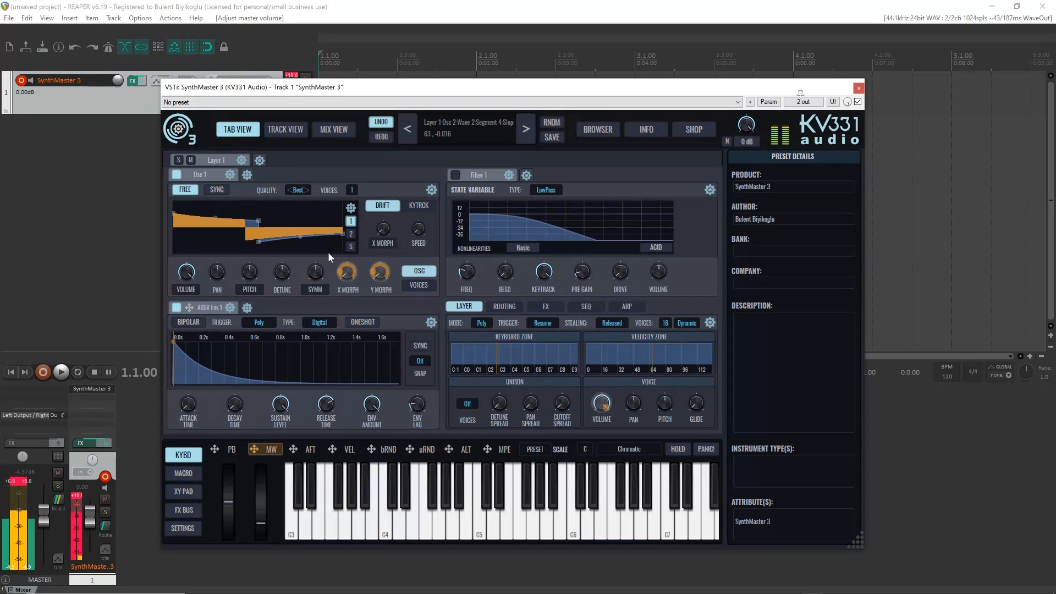
# - Show the unison type among Osc 1's voice parameters, set it to 1 Octave, and set the number of voices to 7
pyautogui.click(415, 286)
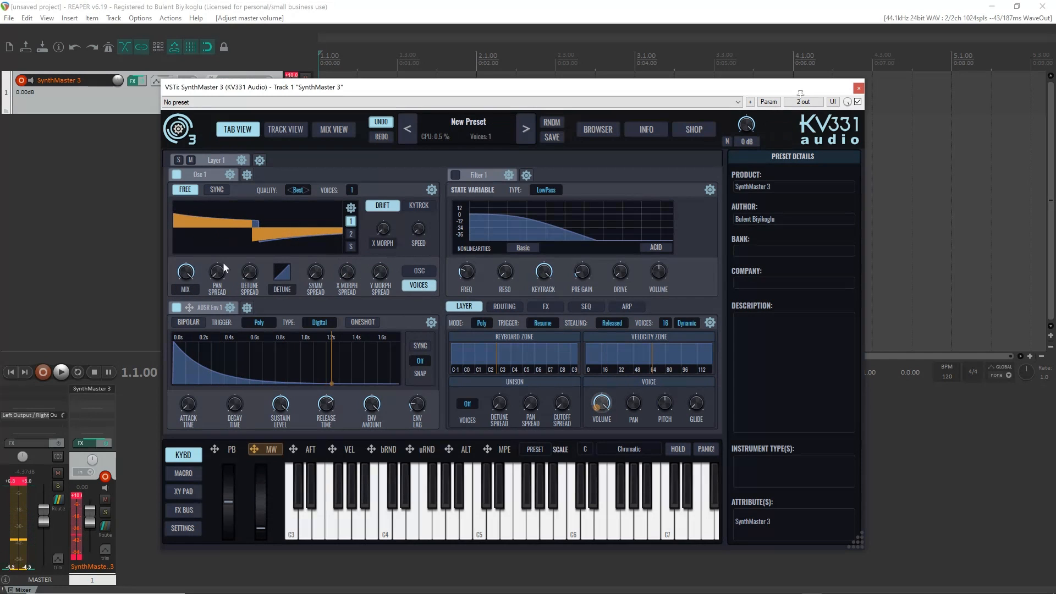
pyautogui.rightClick(192, 285)
pyautogui.click(198, 330)
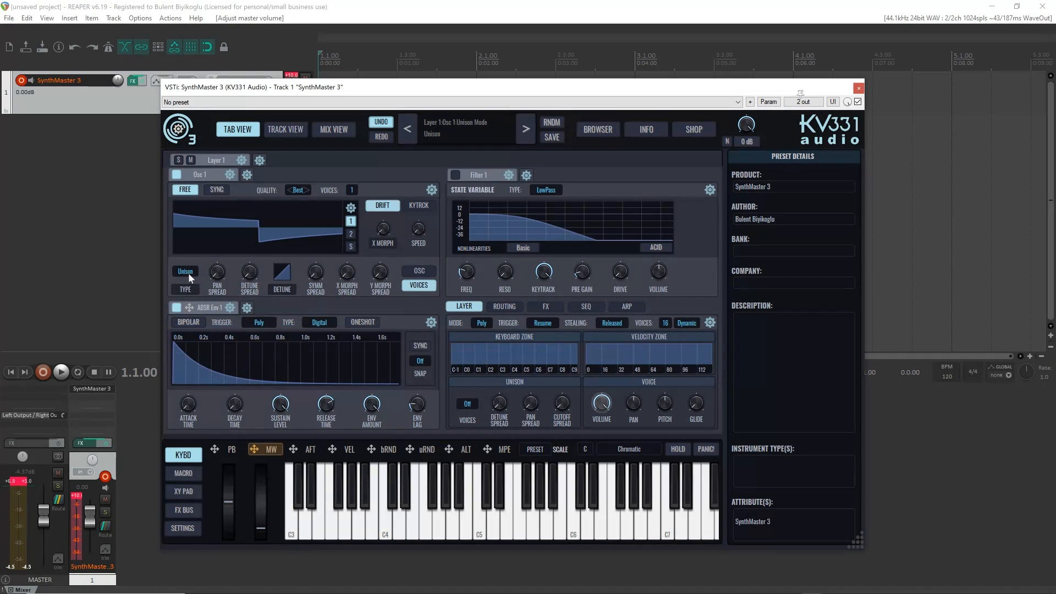
pyautogui.click(188, 273)
pyautogui.moveTo(203, 324)
pyautogui.click(324, 325)
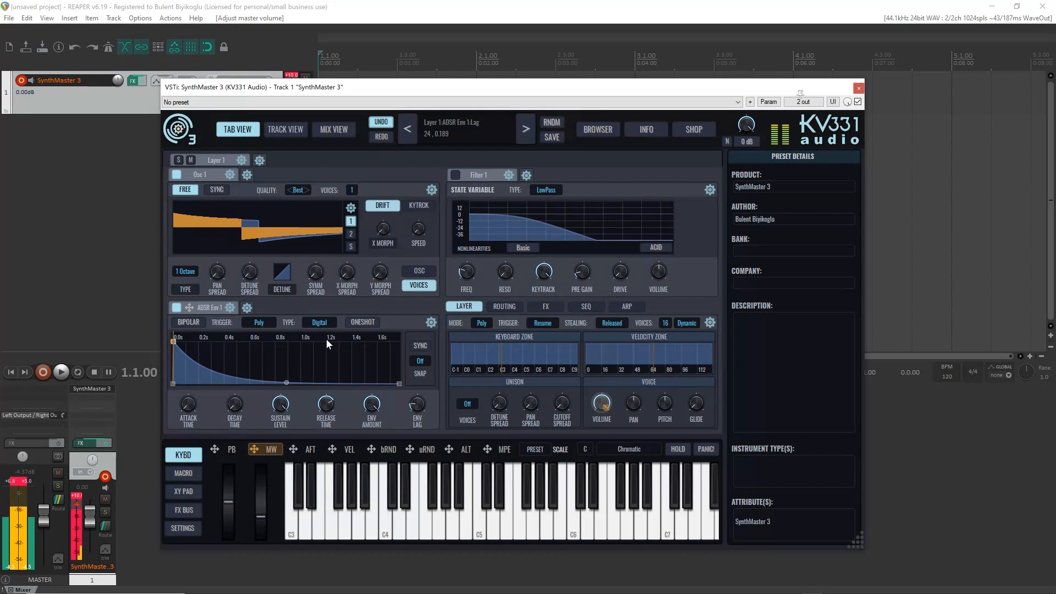
pyautogui.click(352, 190)
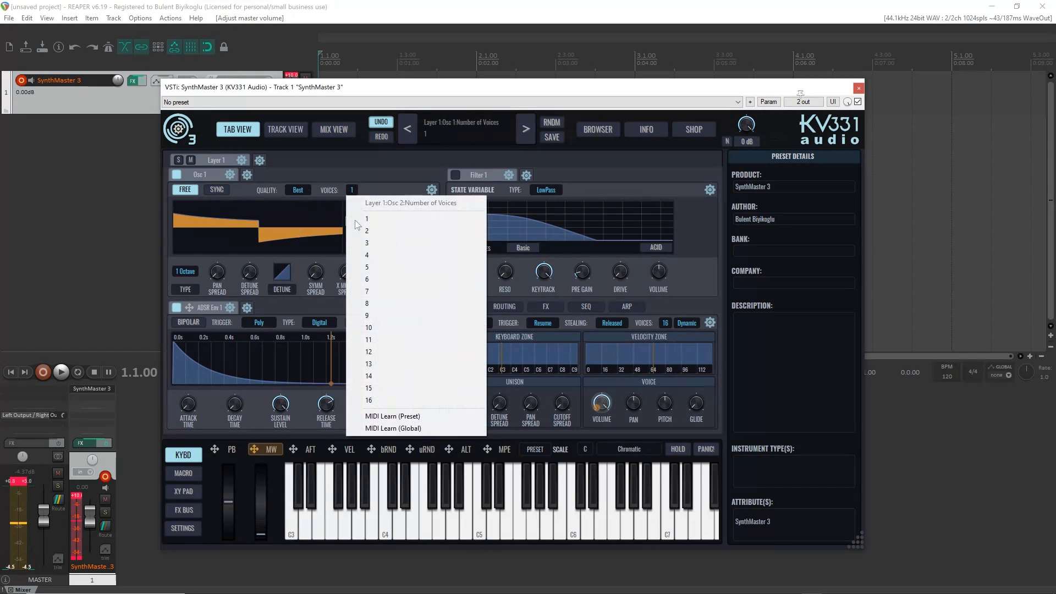
pyautogui.click(373, 291)
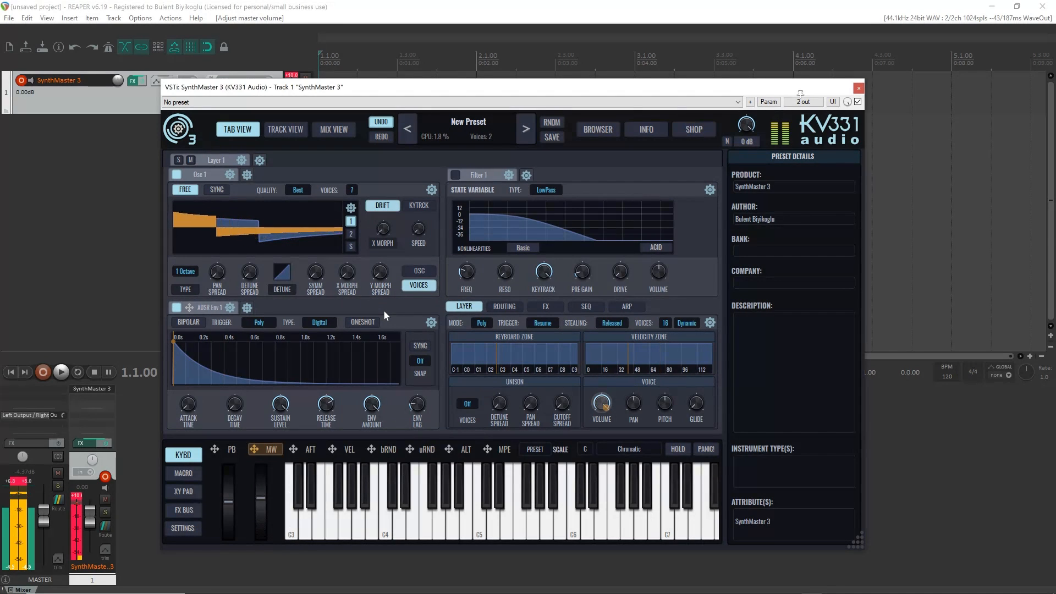
# - Change Osc 1's drift parameter from X Morph to Pitch
pyautogui.moveTo(381, 230)
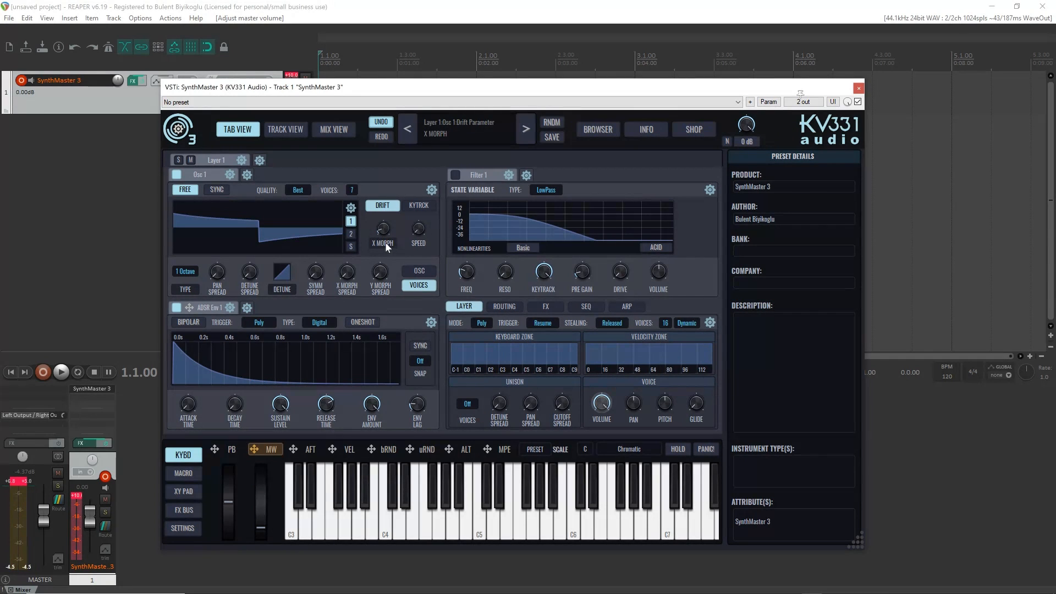
pyautogui.rightClick(385, 242)
pyautogui.click(404, 308)
pyautogui.rightClick(379, 238)
pyautogui.click(399, 271)
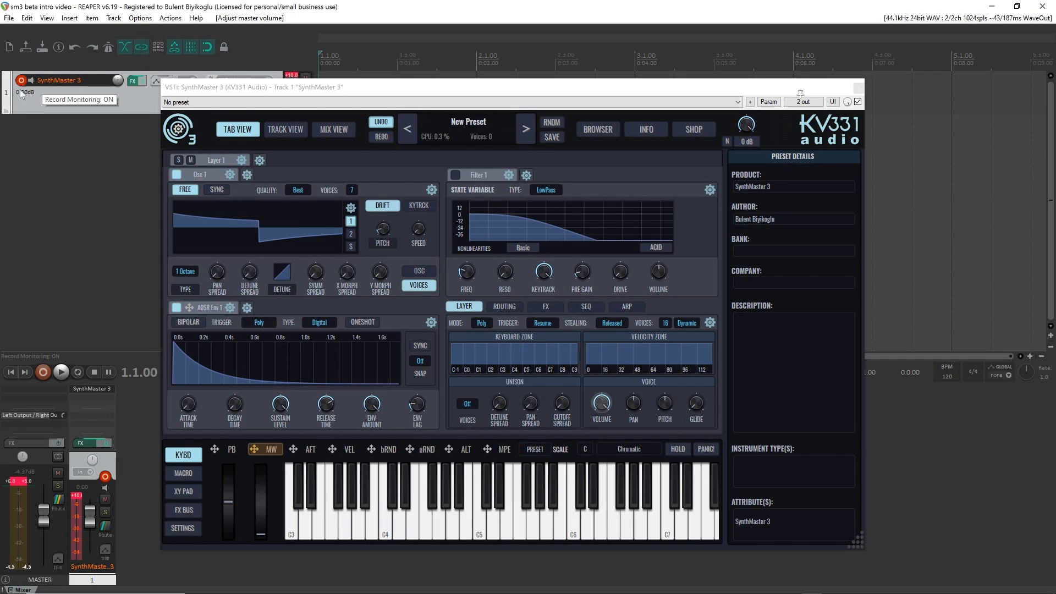
# - Replace Osc 1 with a Wavetable Osc
pyautogui.click(247, 175)
pyautogui.click(233, 175)
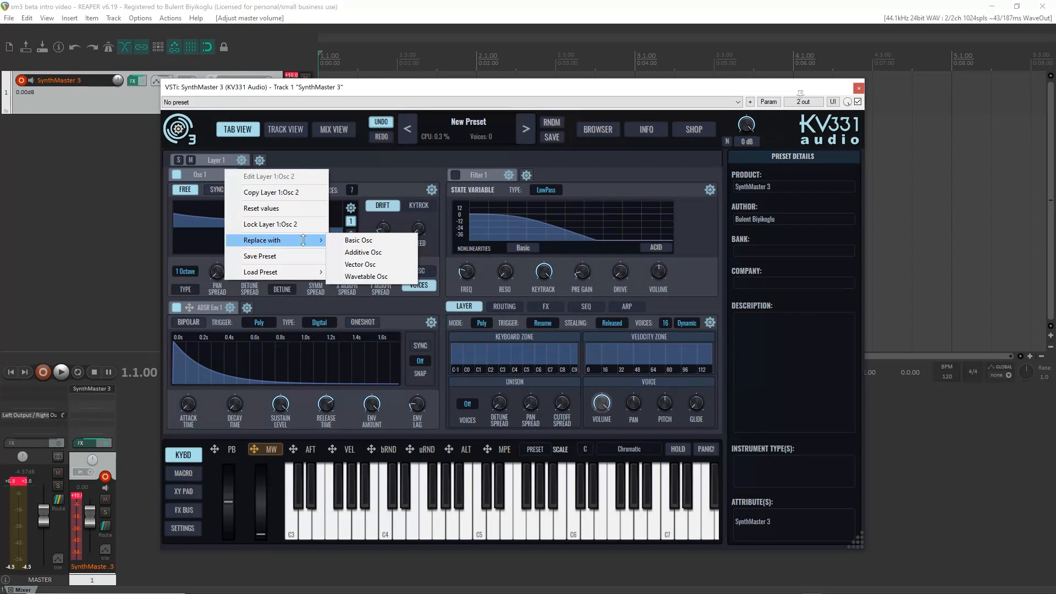
pyautogui.click(358, 277)
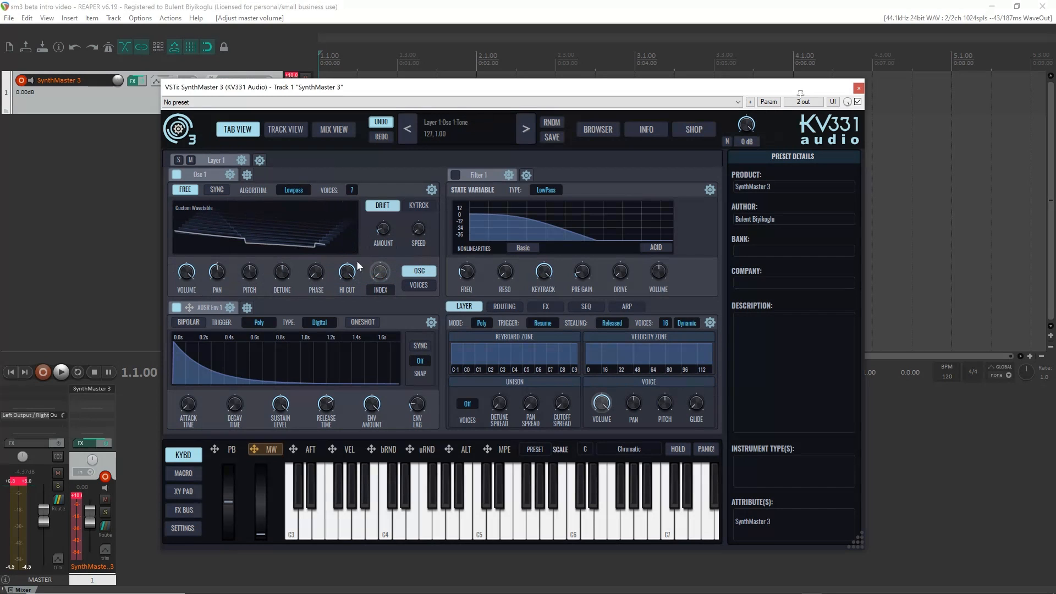
# - Open Osc 1's custom wavetable for editing, inspect the Line Source's first and last keyframes, scrub back through the frames, and close the editor
pyautogui.click(311, 207)
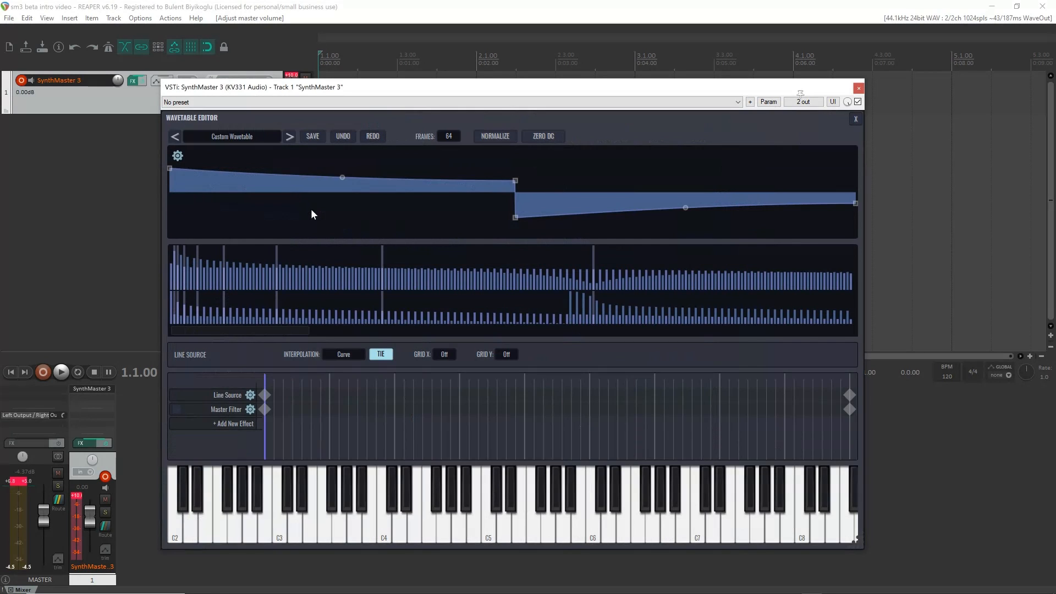
pyautogui.click(264, 395)
pyautogui.click(850, 395)
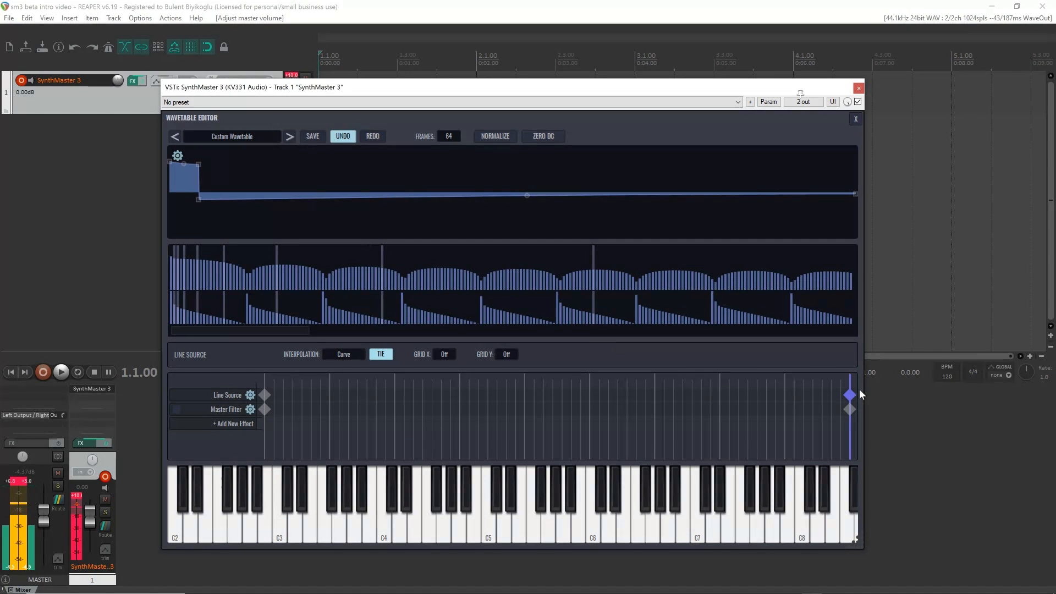
pyautogui.moveTo(850, 382); pyautogui.dragTo(242, 384)
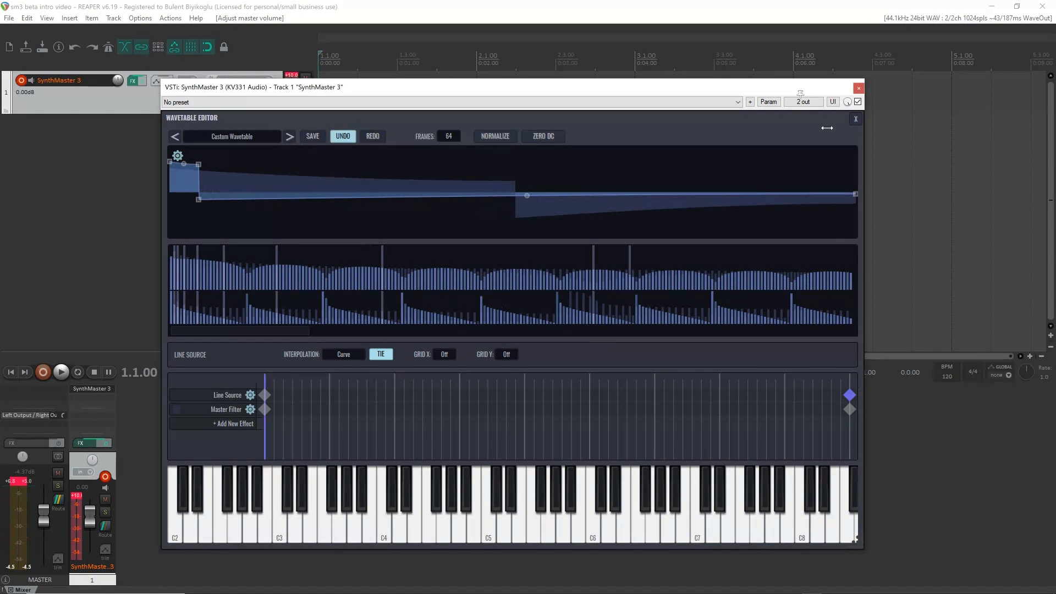
pyautogui.click(856, 118)
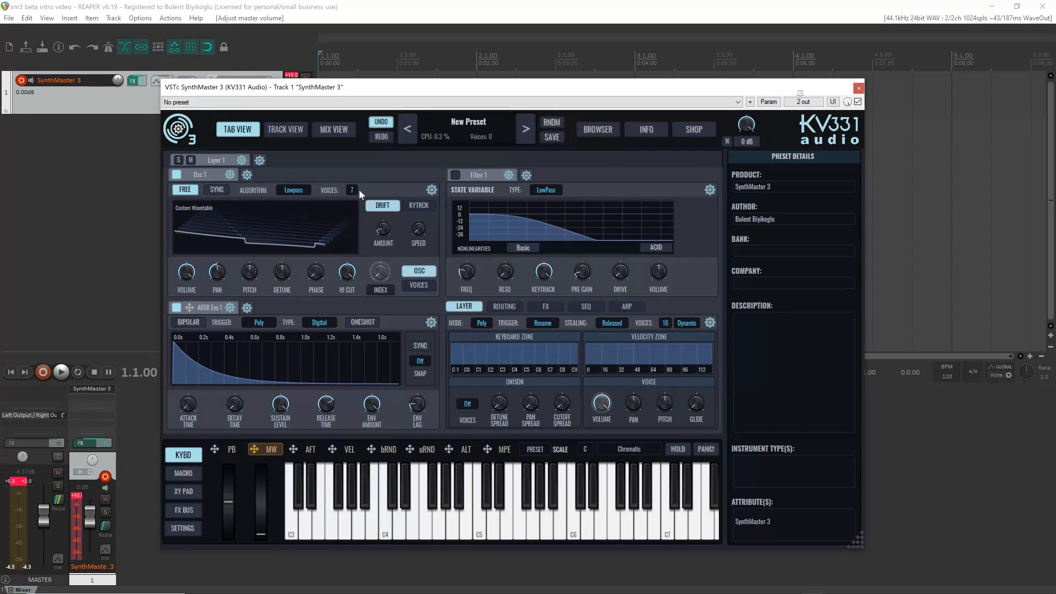
# - Show Osc 1's voice parameters and set the unison type to Unison
pyautogui.click(410, 286)
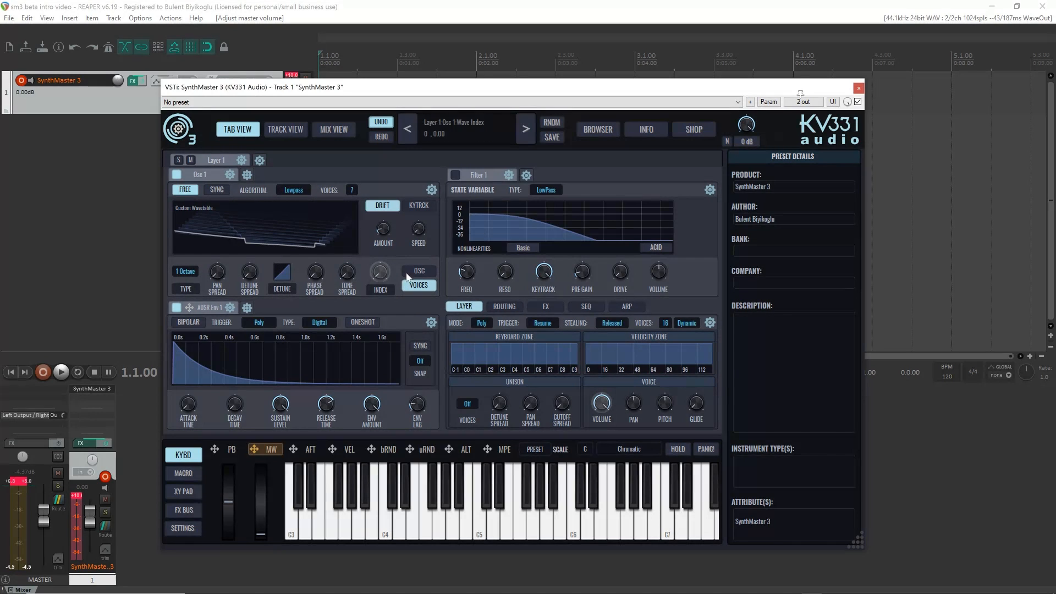
pyautogui.click(184, 274)
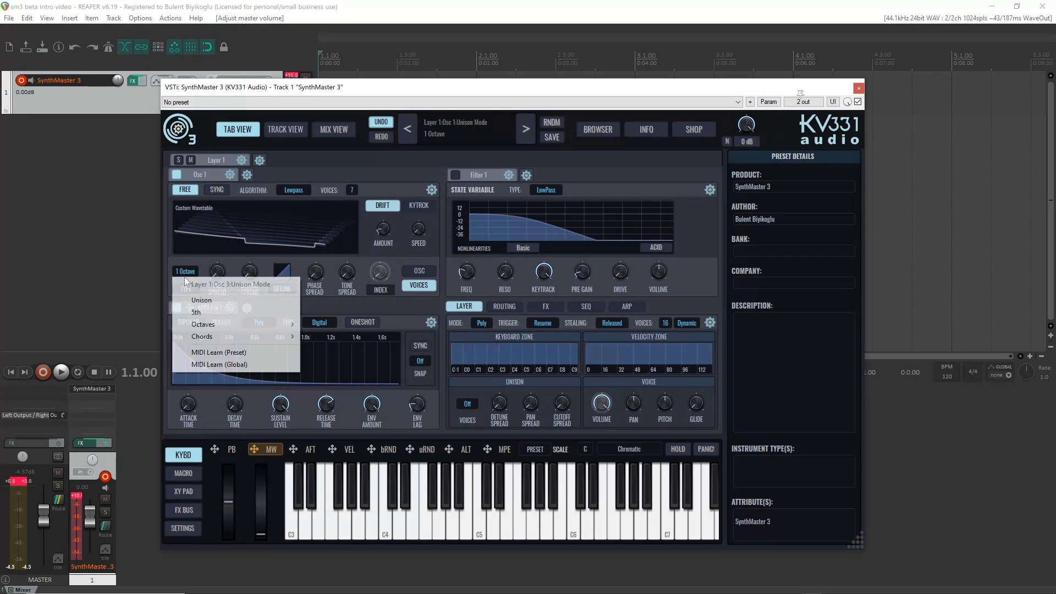
pyautogui.click(201, 300)
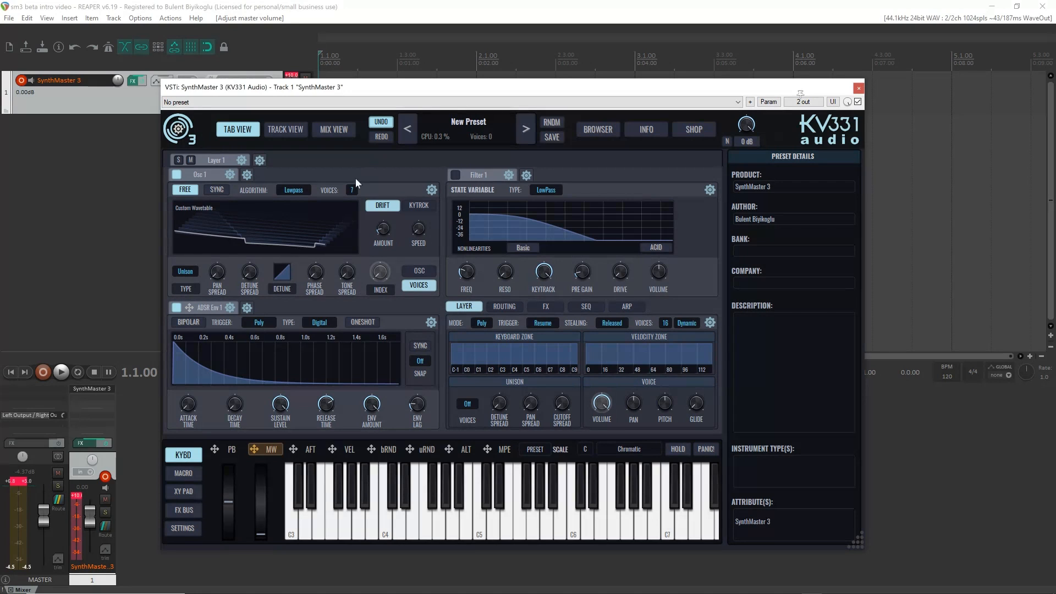
# - Reopen the custom wavetable in the Wavetable Editor and compare the waveforms at the Line Source's first and last keyframes
pyautogui.click(311, 208)
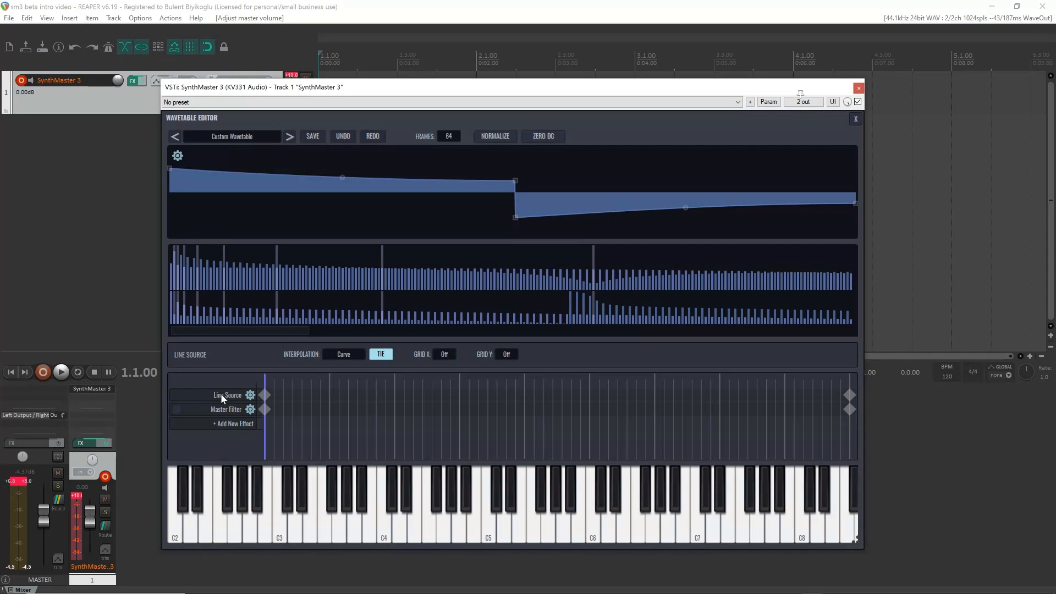
pyautogui.click(265, 394)
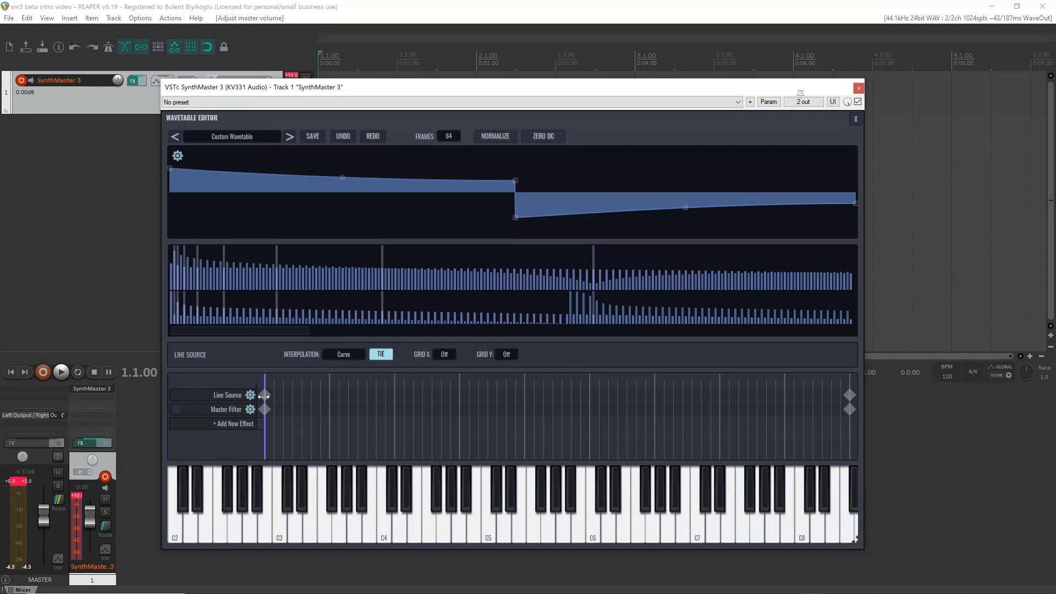
pyautogui.click(848, 395)
pyautogui.click(265, 395)
pyautogui.click(849, 394)
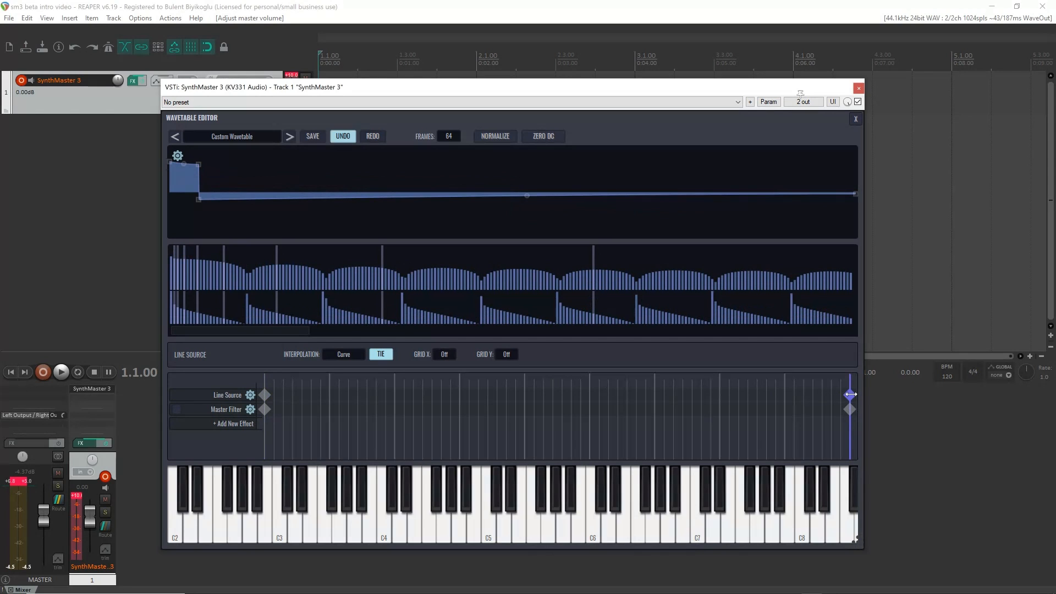
pyautogui.click(264, 394)
pyautogui.moveTo(266, 383)
pyautogui.mouseDown()
pyautogui.moveTo(520, 395)
pyautogui.moveTo(594, 381)
pyautogui.moveTo(861, 387)
pyautogui.moveTo(573, 401)
pyautogui.moveTo(251, 395)
pyautogui.mouseUp()
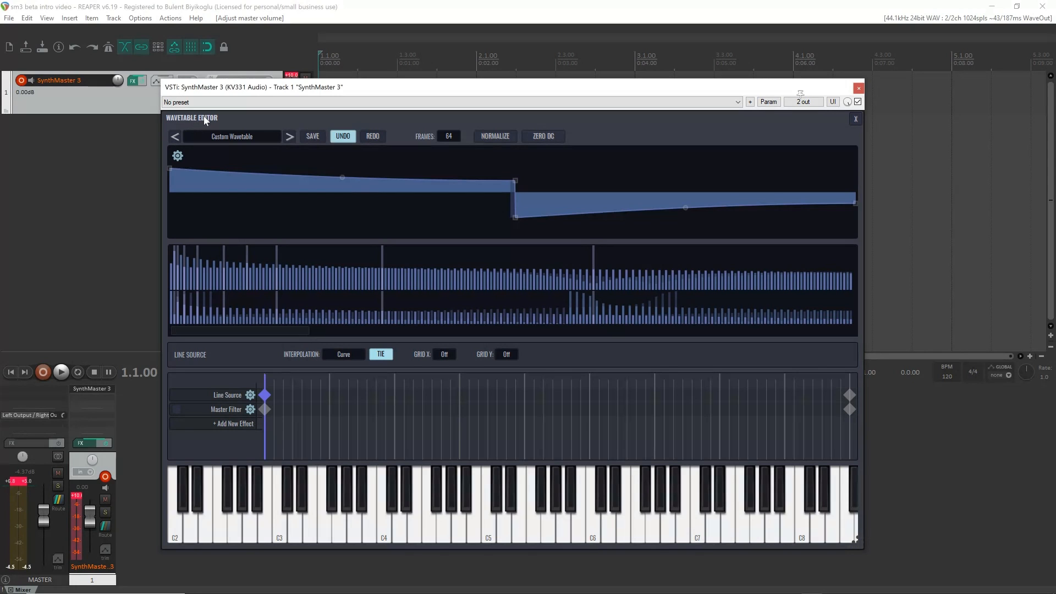
# - Set the custom wavetable's number of frames to 16
pyautogui.click(449, 137)
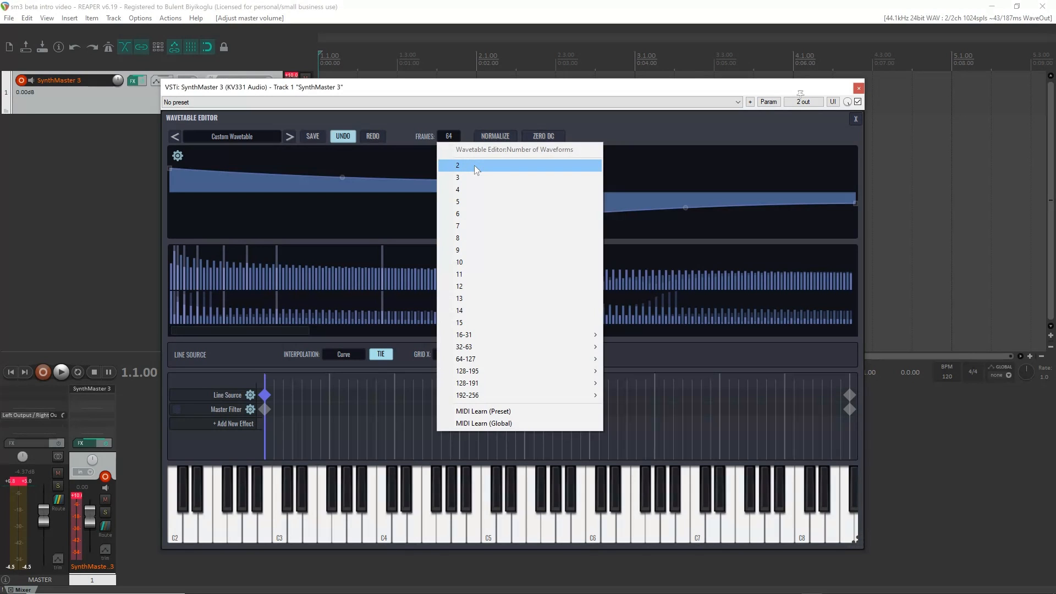
pyautogui.moveTo(496, 392)
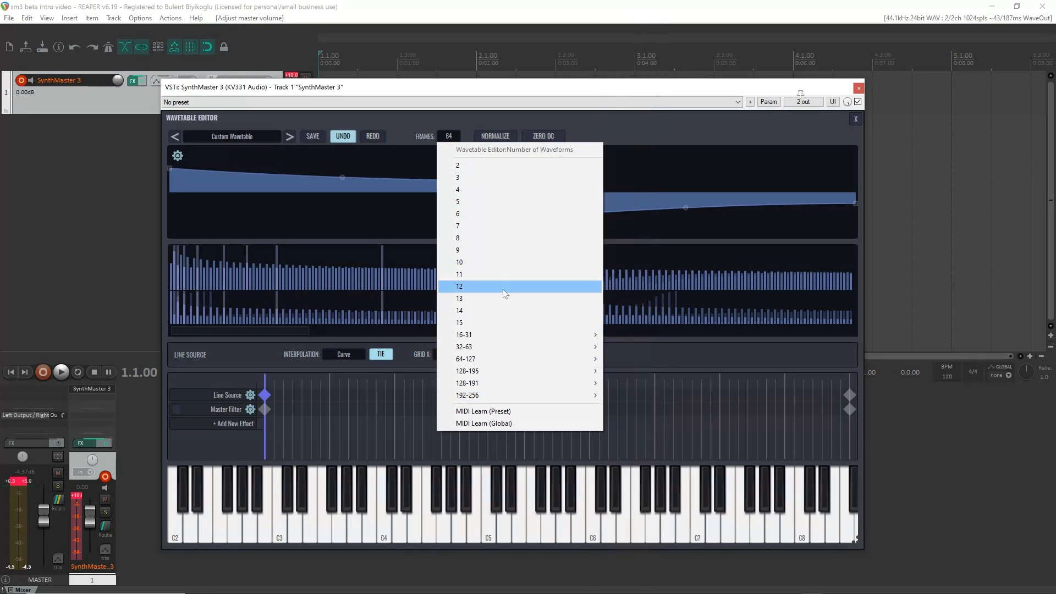
pyautogui.moveTo(492, 335)
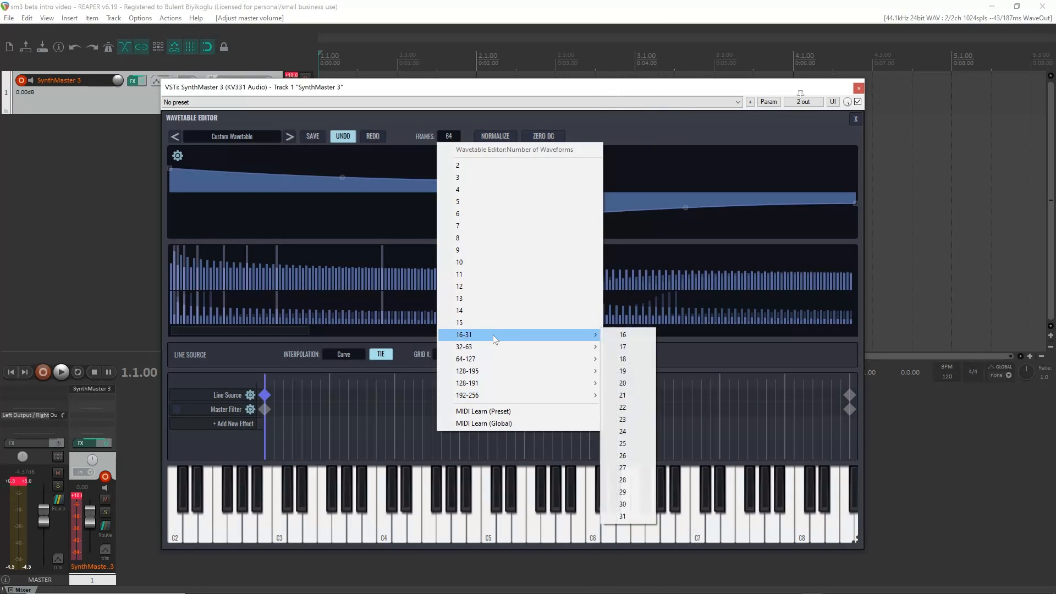
pyautogui.click(631, 336)
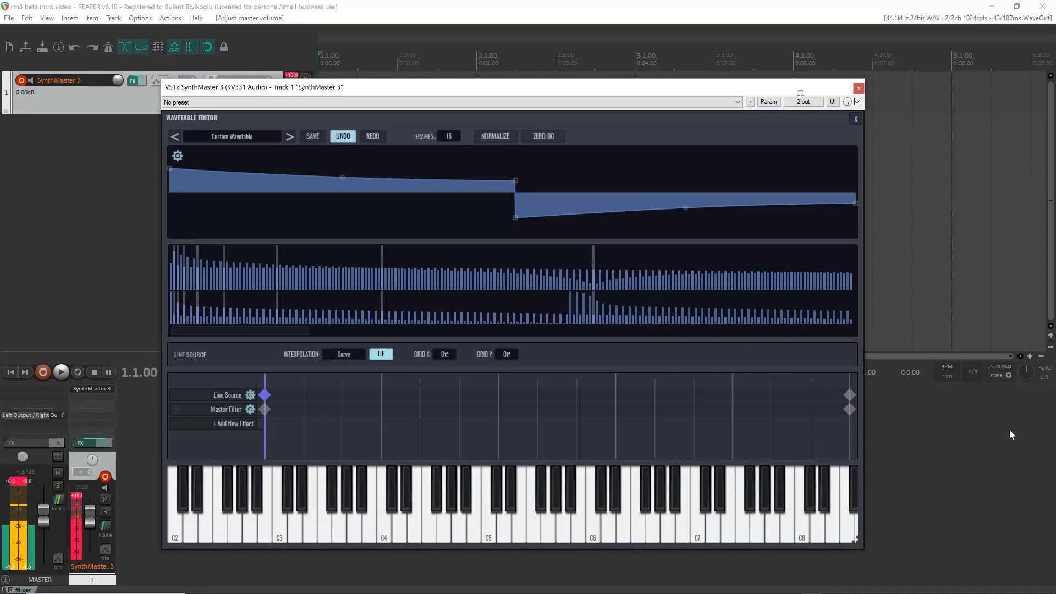
# - Close the Wavetable Editor and set Osc 1's number of voices to 1
pyautogui.click(855, 119)
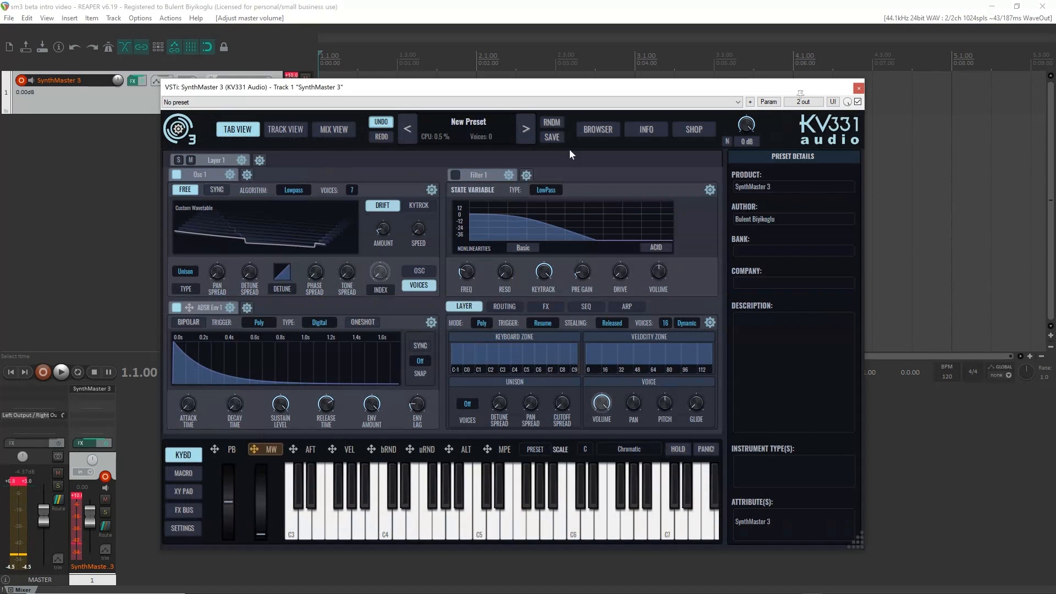
pyautogui.click(351, 190)
pyautogui.click(367, 218)
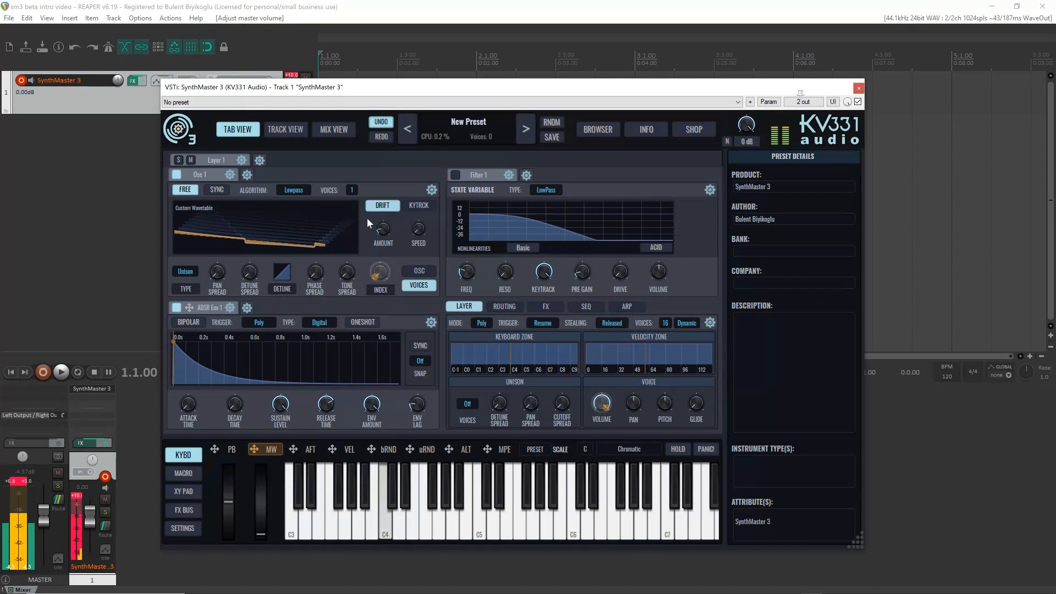
# - Reopen Osc 1's custom wavetable for editing and set its number of frames to 128
pyautogui.click(327, 231)
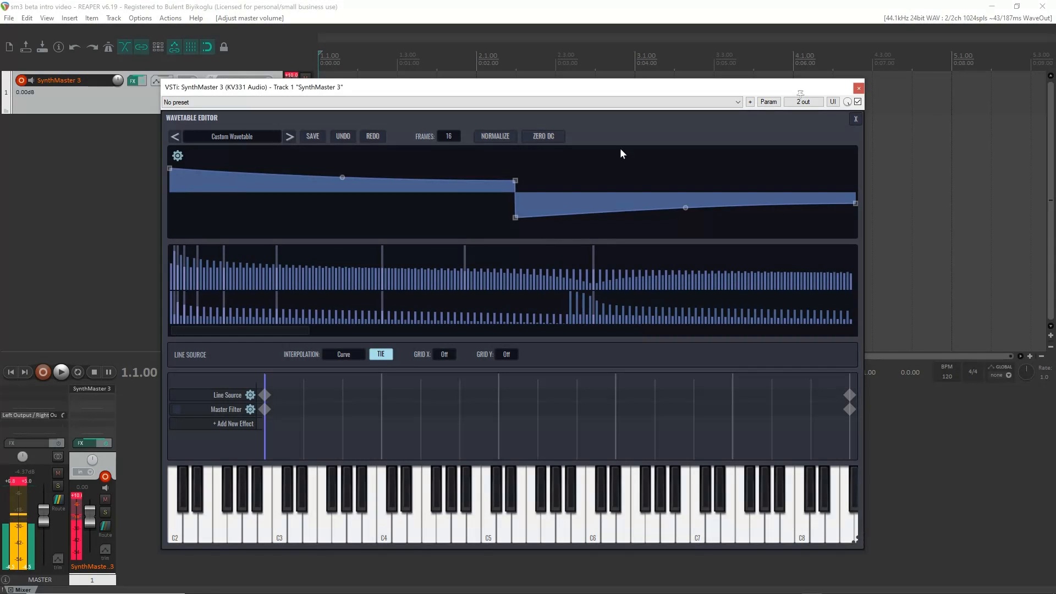
pyautogui.click(447, 138)
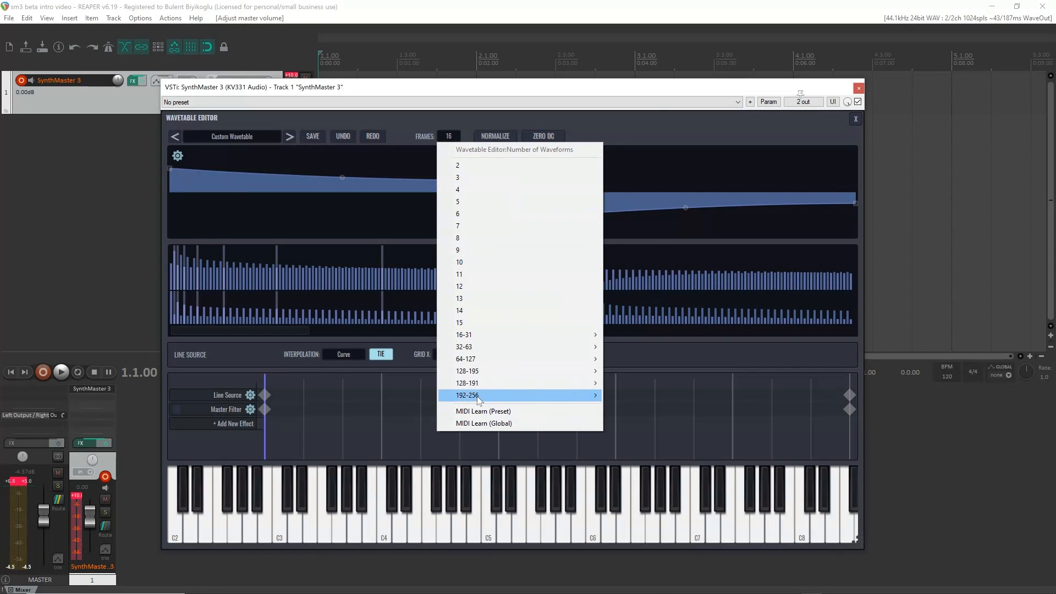
pyautogui.moveTo(477, 370)
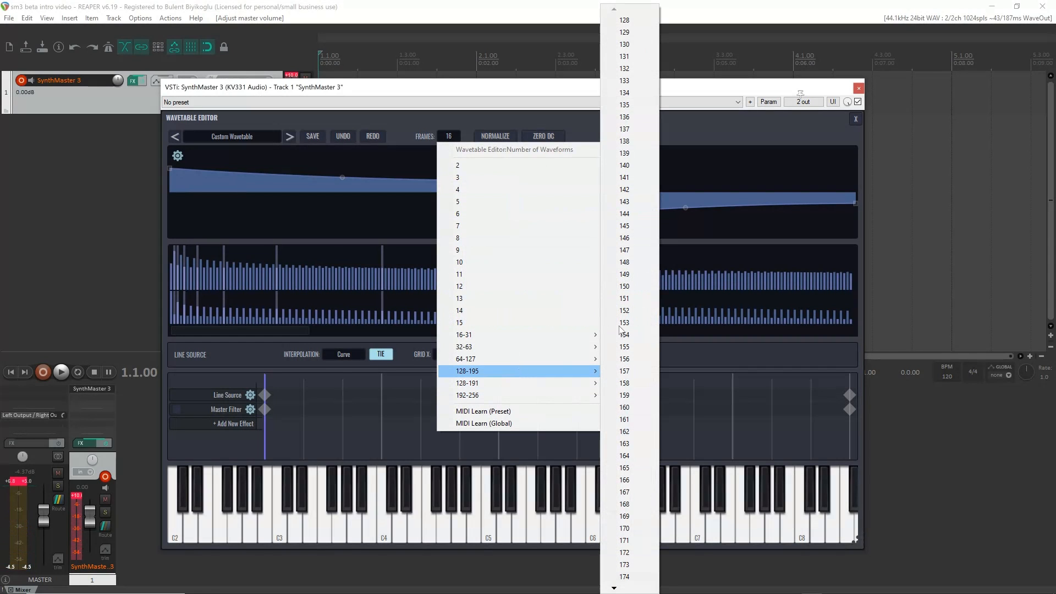
pyautogui.click(635, 19)
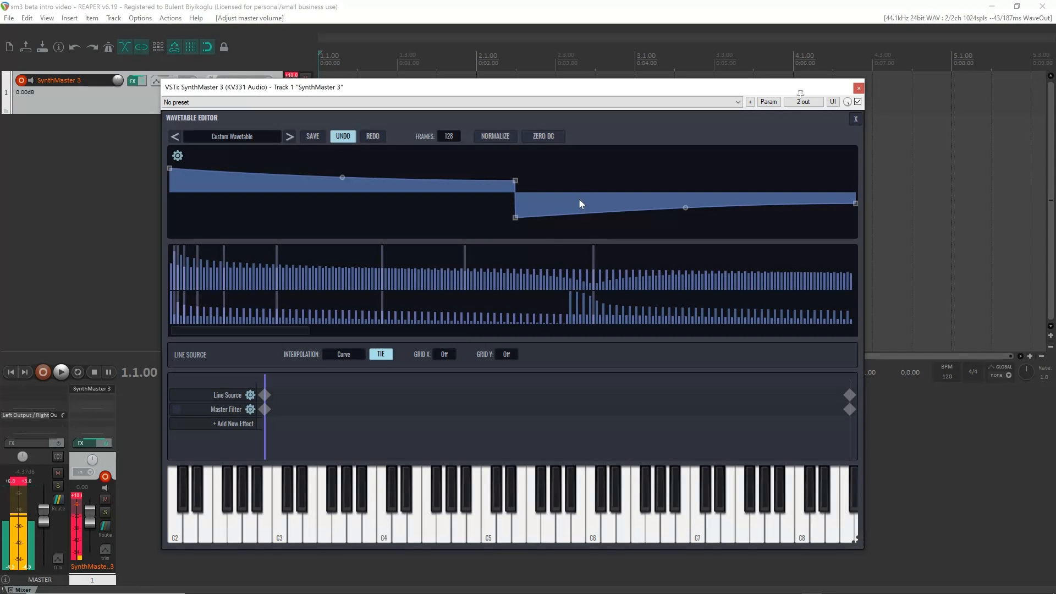
# - Set the custom wavetable's number of frames to 256
pyautogui.click(452, 136)
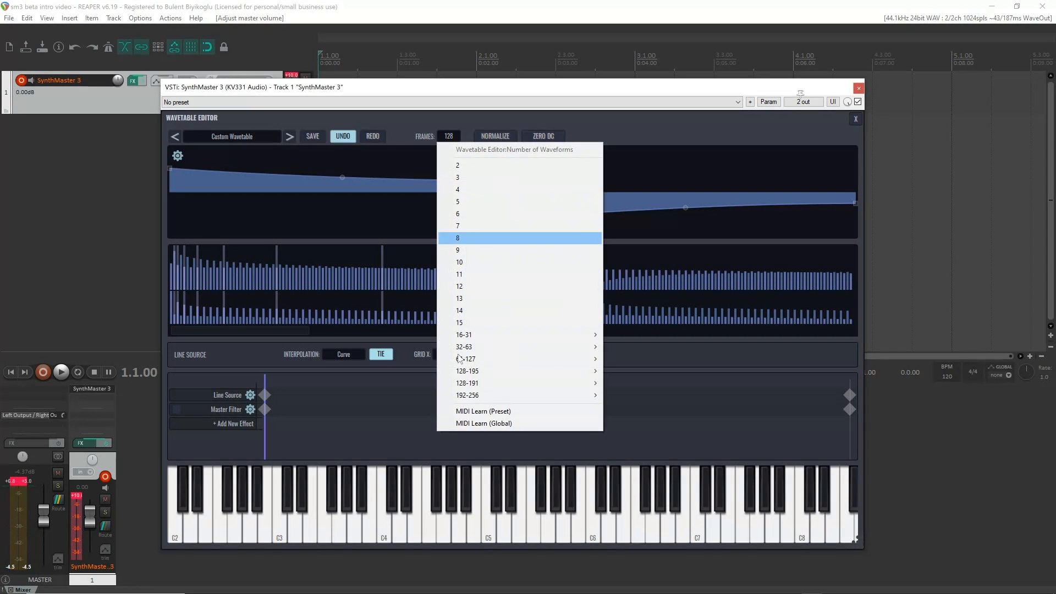
pyautogui.moveTo(481, 399)
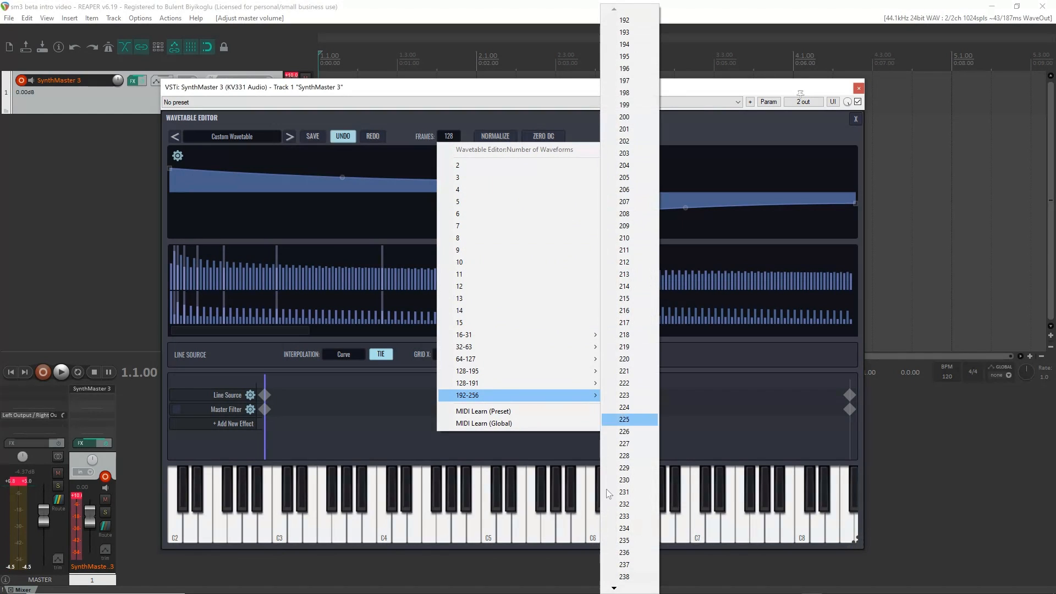
pyautogui.moveTo(614, 589)
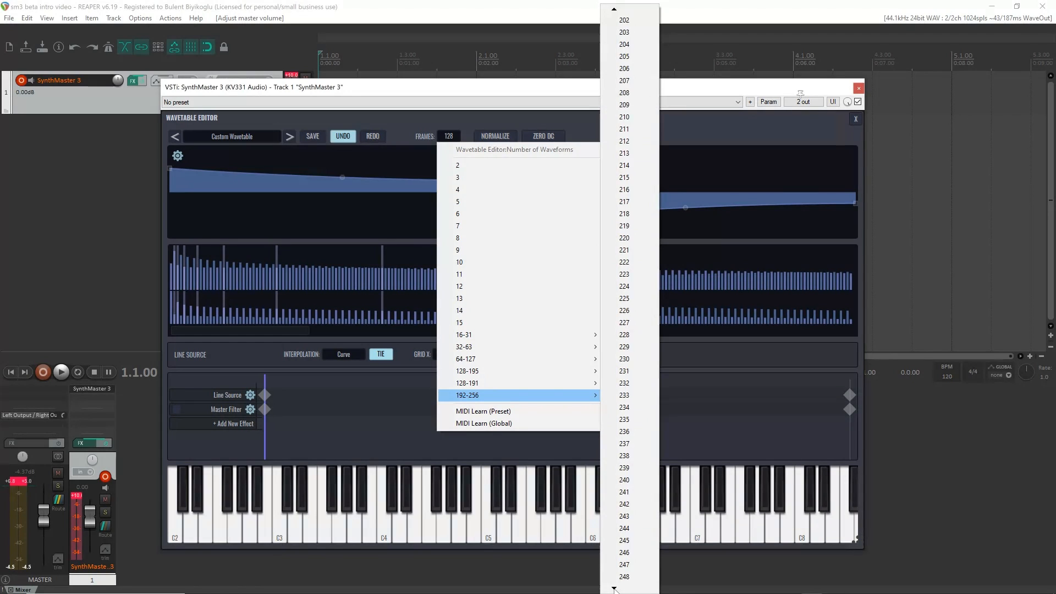
pyautogui.click(624, 577)
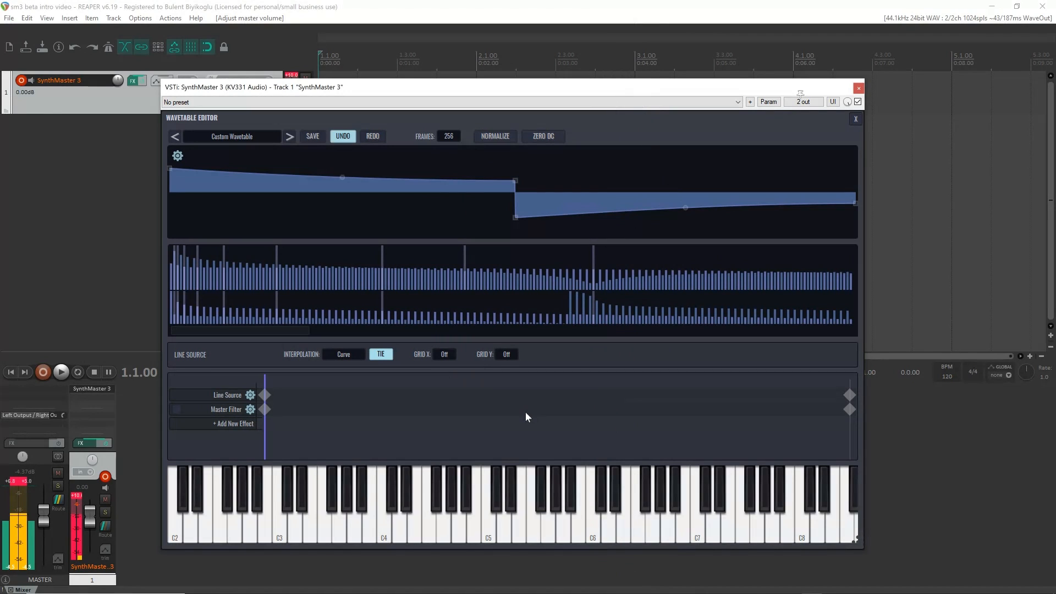
# - Return the custom wavetable's number of frames to 128
pyautogui.click(448, 138)
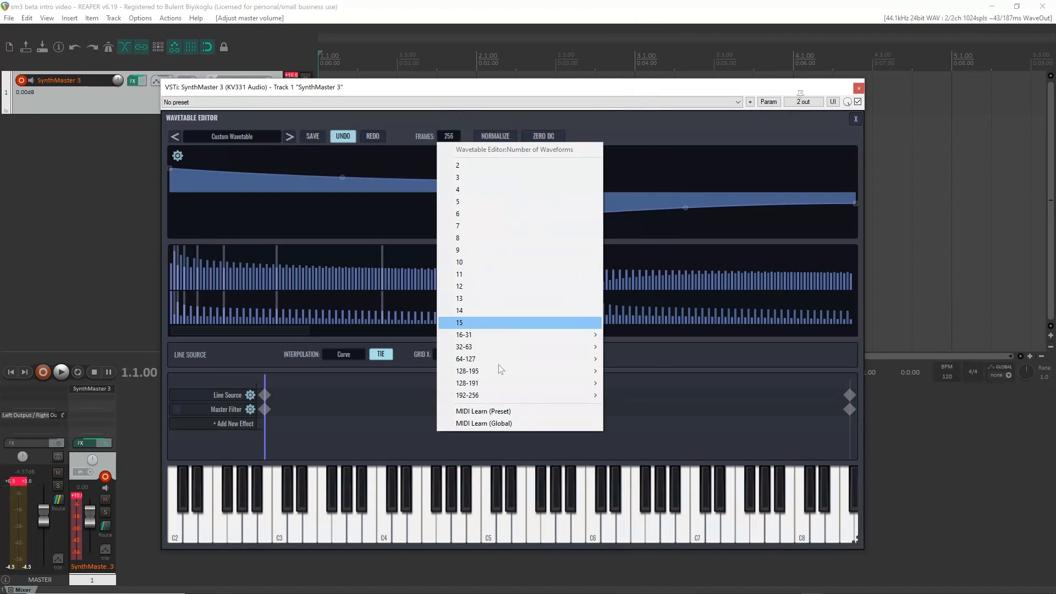
pyautogui.moveTo(501, 371)
pyautogui.click(633, 23)
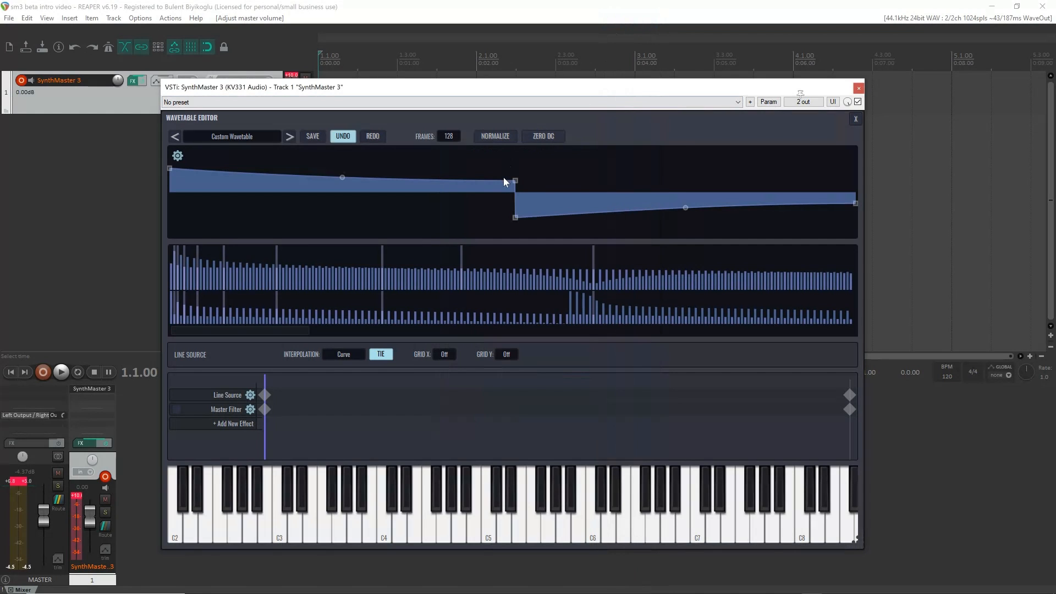
# - Compare the wavetable with Normalize on and off, and leave Normalize enabled
pyautogui.click(502, 137)
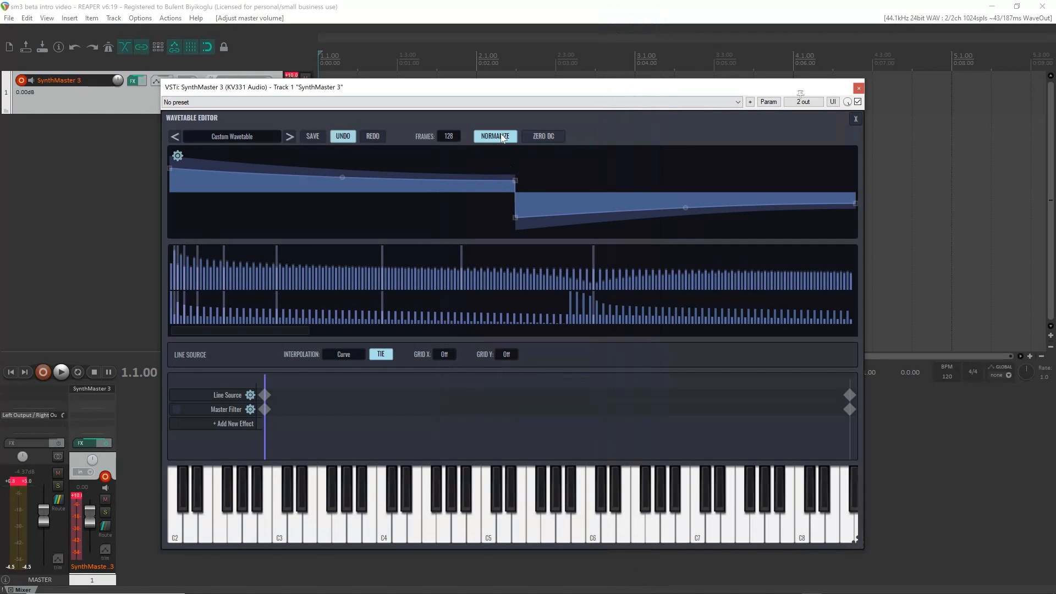
pyautogui.click(501, 135)
pyautogui.click(501, 136)
pyautogui.click(500, 138)
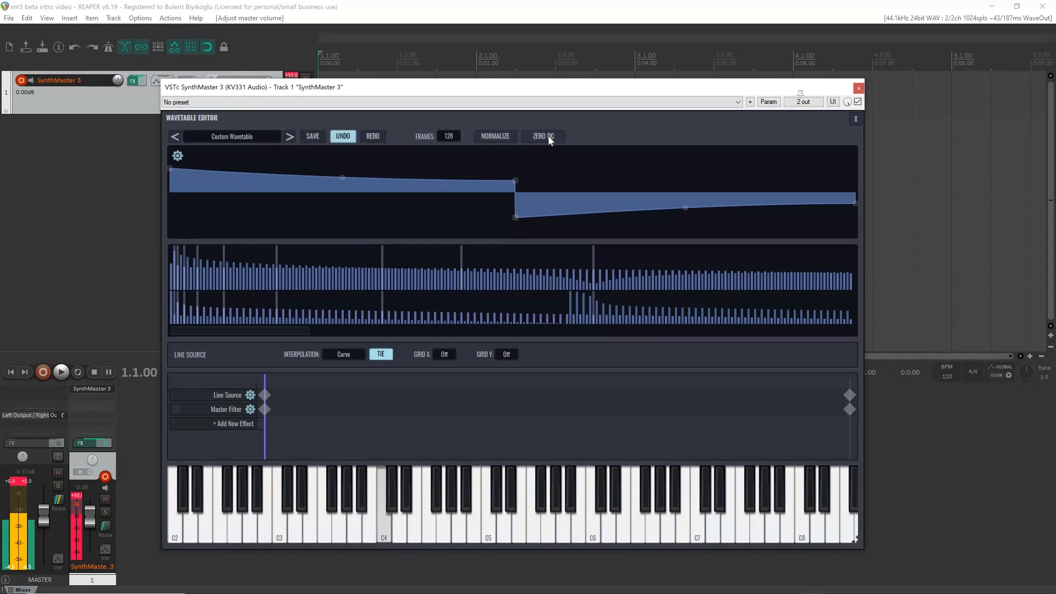
pyautogui.click(494, 138)
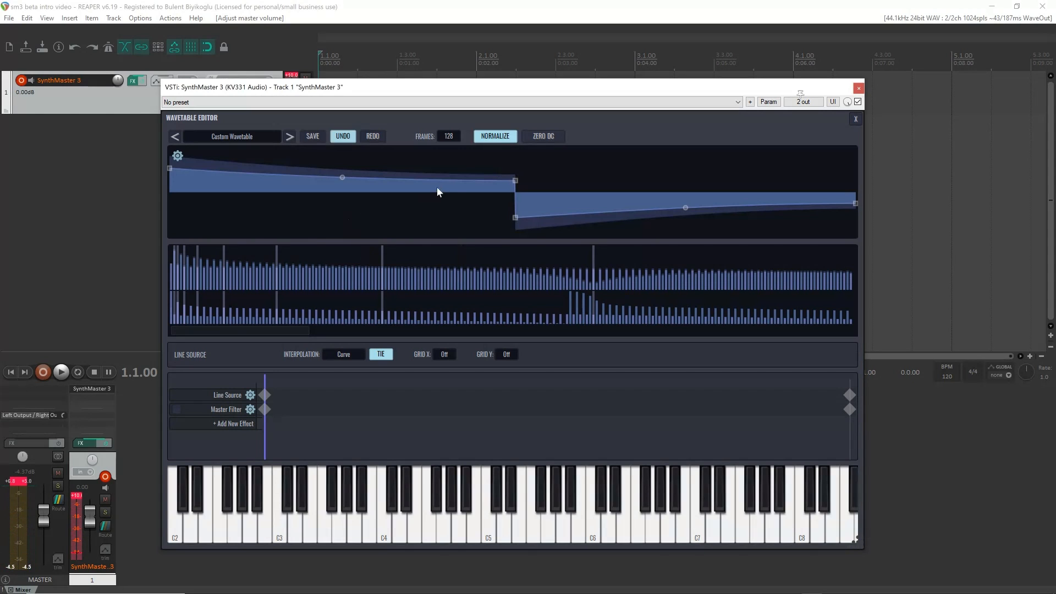
# - Add a raised point to the Line Source's first-keyframe waveform and pull the last keyframe's upper points down into a wide negative dip
pyautogui.click(317, 156)
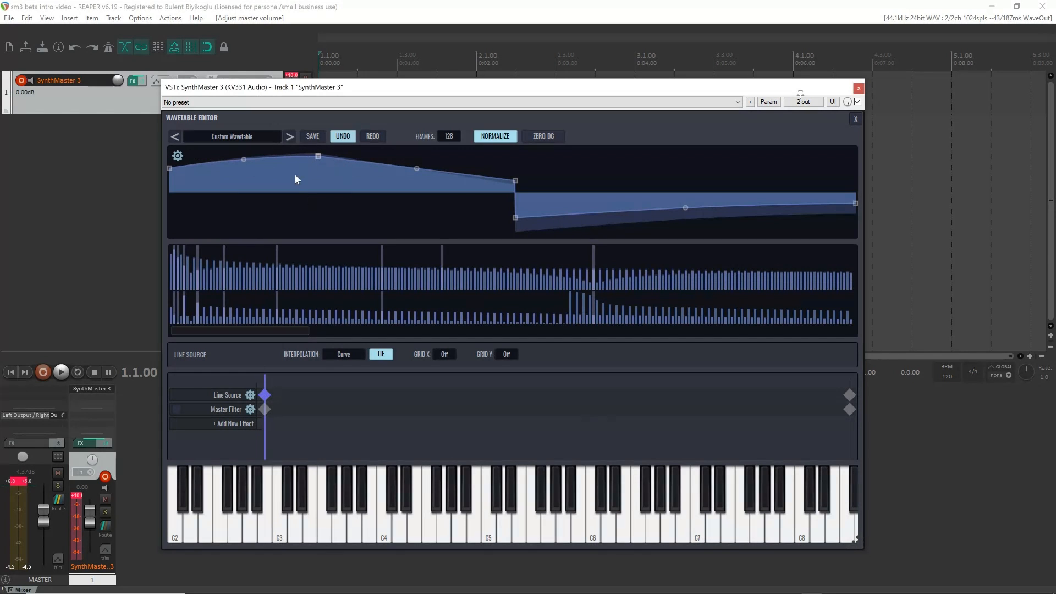
pyautogui.click(849, 394)
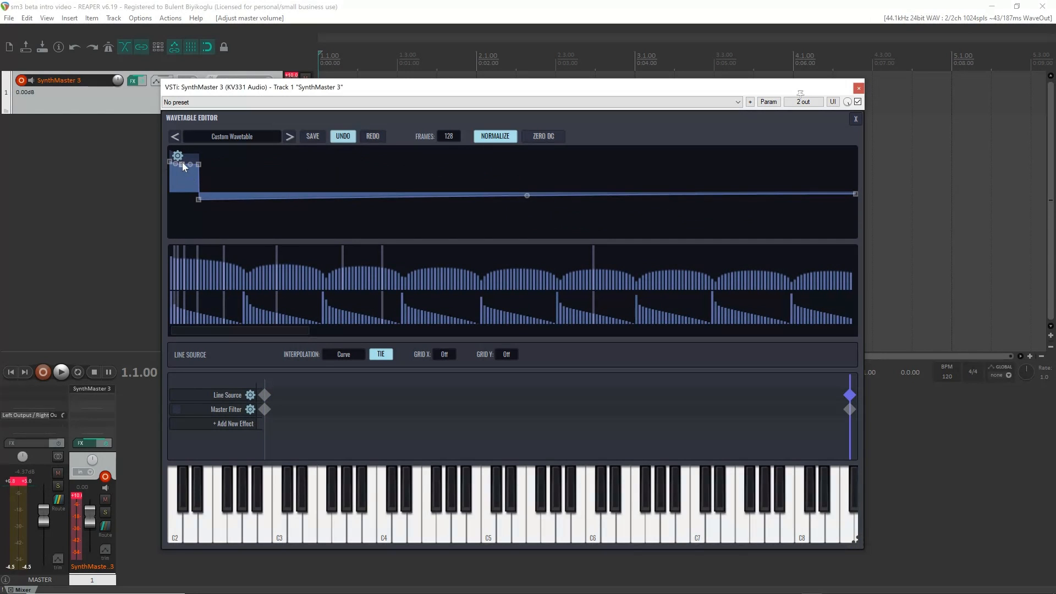
pyautogui.moveTo(183, 164); pyautogui.dragTo(350, 231)
pyautogui.click(181, 225)
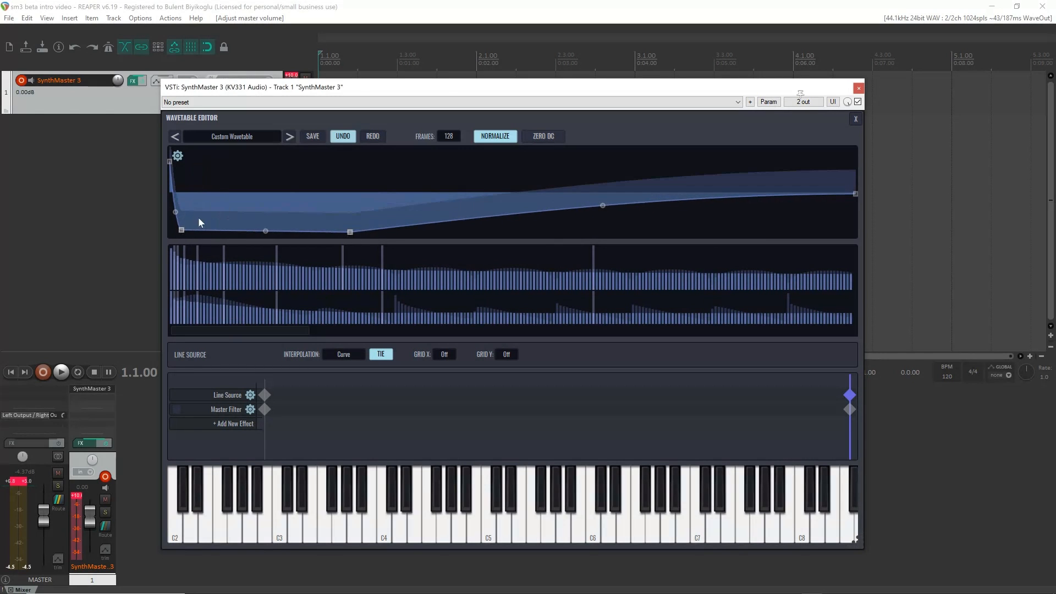
pyautogui.moveTo(182, 228); pyautogui.dragTo(232, 223)
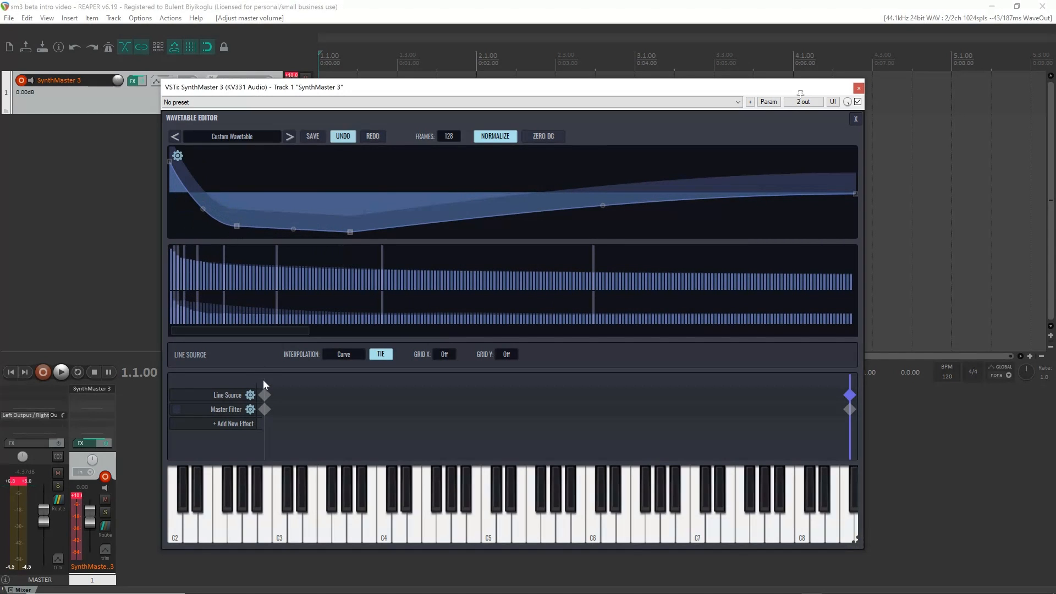
# - Compare the Line Source's edited first and last keyframes and sweep the frame position between them back to the first frame
pyautogui.click(263, 395)
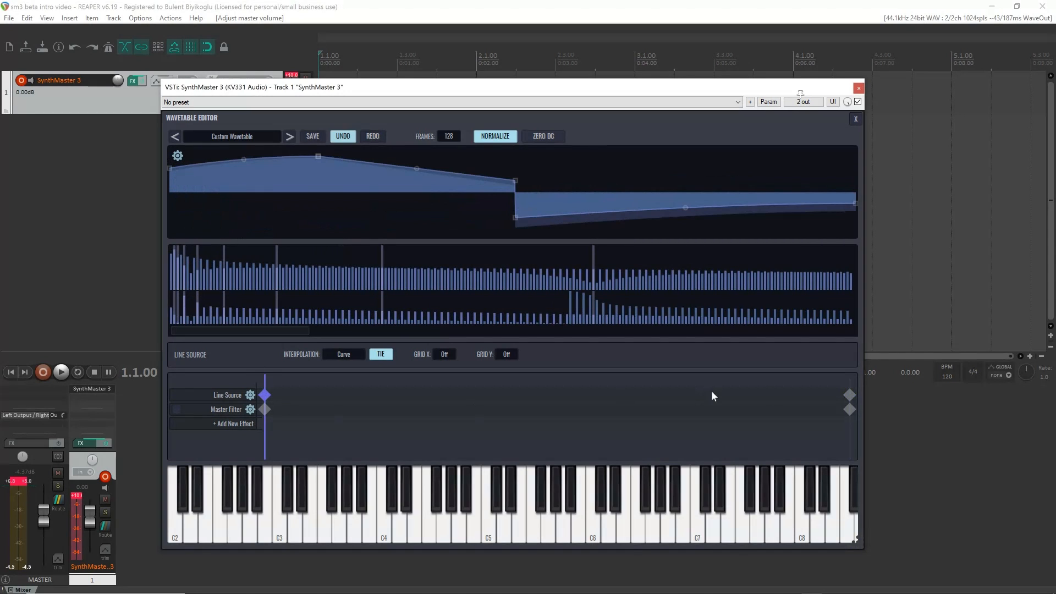
pyautogui.click(849, 393)
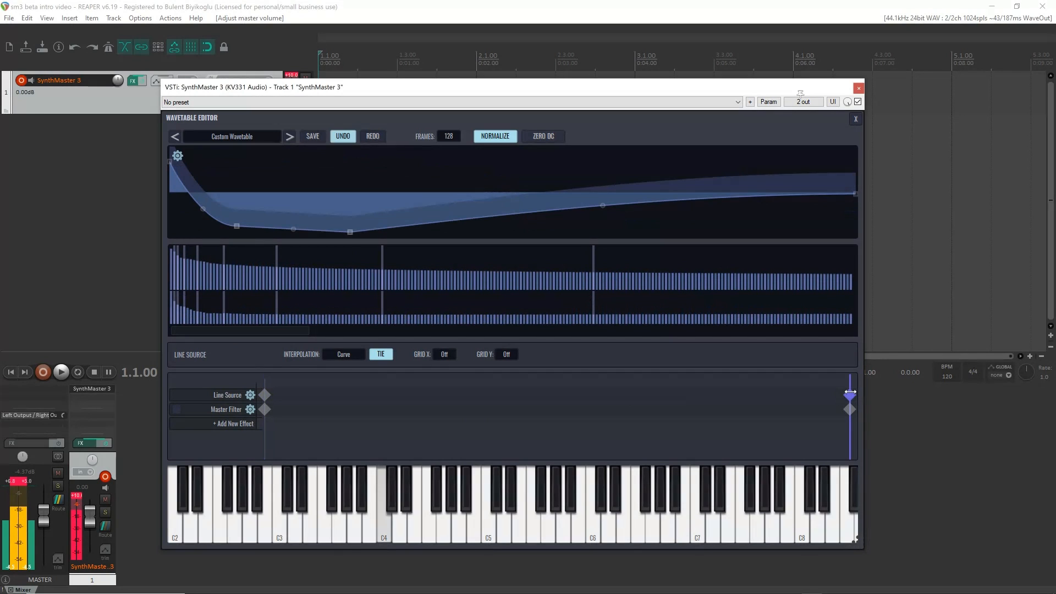
pyautogui.moveTo(849, 382)
pyautogui.mouseDown()
pyautogui.moveTo(519, 405)
pyautogui.moveTo(227, 410)
pyautogui.mouseUp()
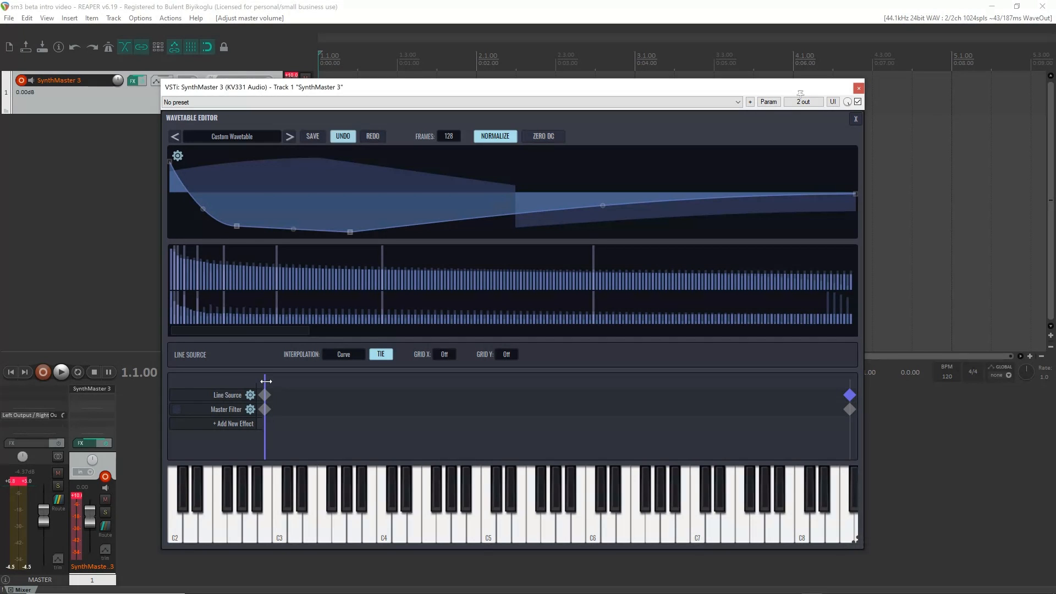
pyautogui.moveTo(270, 380)
pyautogui.mouseDown()
pyautogui.moveTo(855, 377)
pyautogui.moveTo(258, 409)
pyautogui.moveTo(483, 412)
pyautogui.moveTo(843, 388)
pyautogui.moveTo(500, 384)
pyautogui.moveTo(263, 396)
pyautogui.mouseUp()
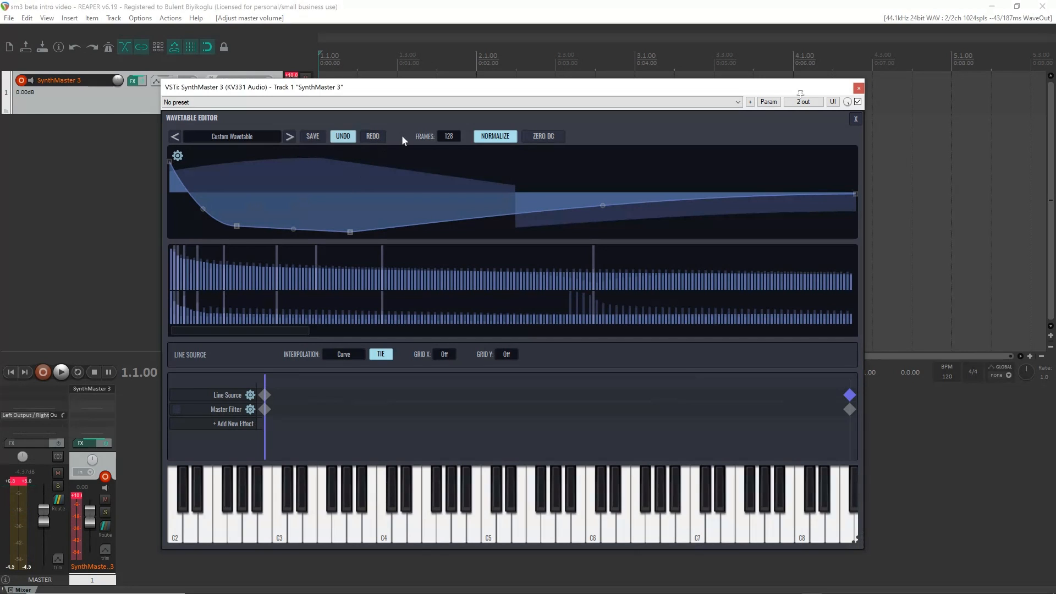
# - Save the wavetable as Custom Wavetable.smwt in the SynthMaster3 Waveforms folder
pyautogui.click(315, 138)
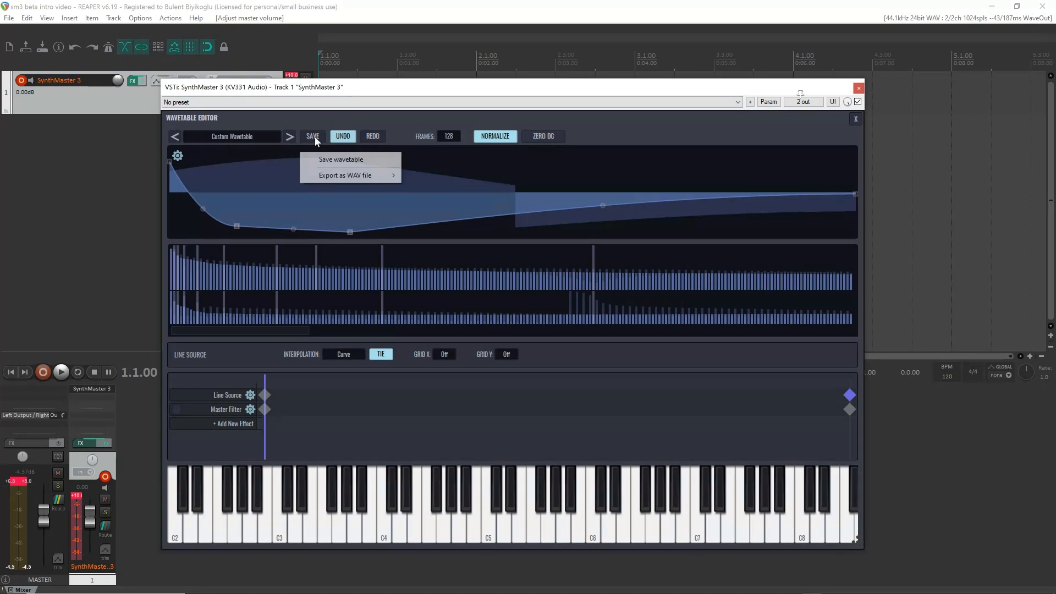
pyautogui.click(348, 158)
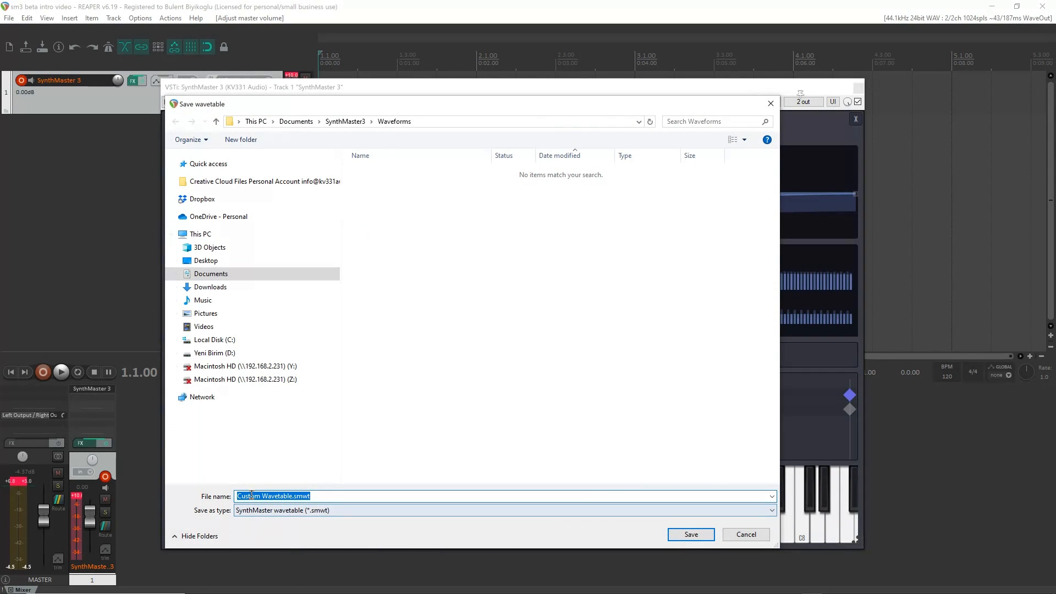
pyautogui.click(690, 534)
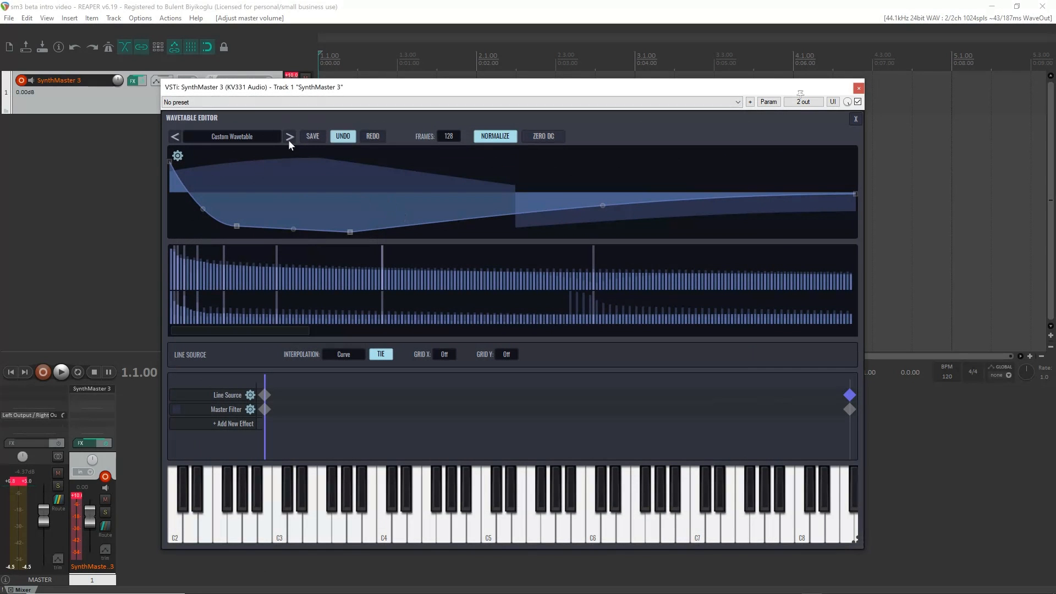
# - Export the wavetable as a 16 Bit Integer WAV file named "test wavefrom" to the root of drive D
pyautogui.click(312, 136)
pyautogui.moveTo(357, 179)
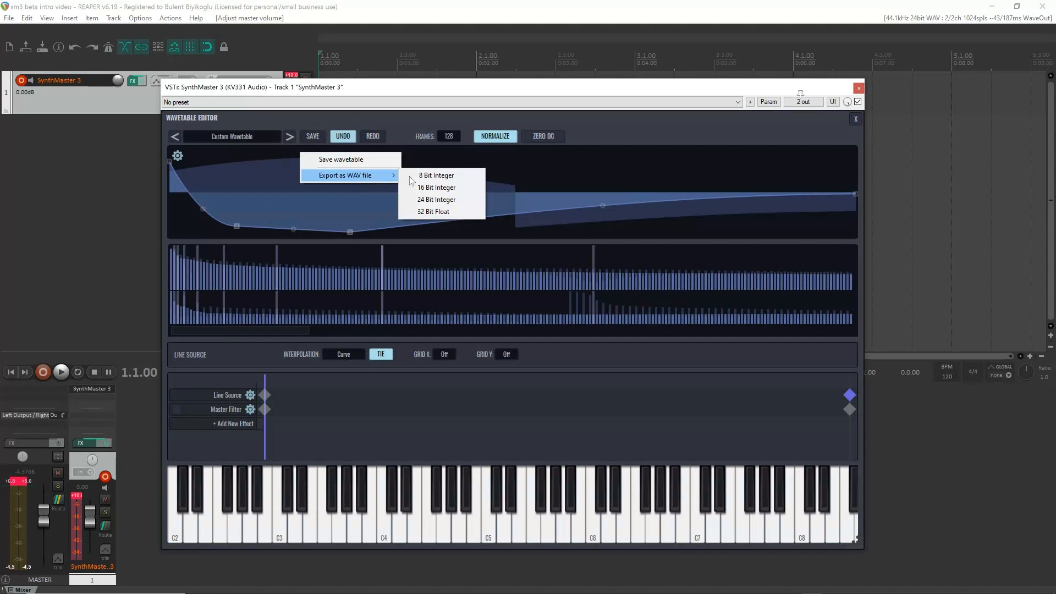
pyautogui.click(443, 188)
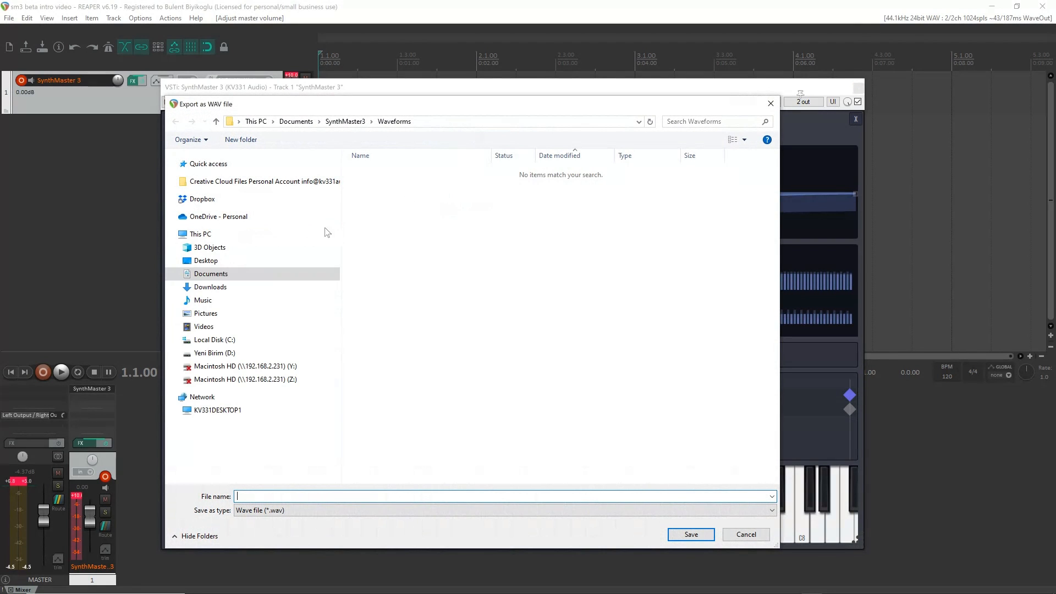
pyautogui.click(218, 356)
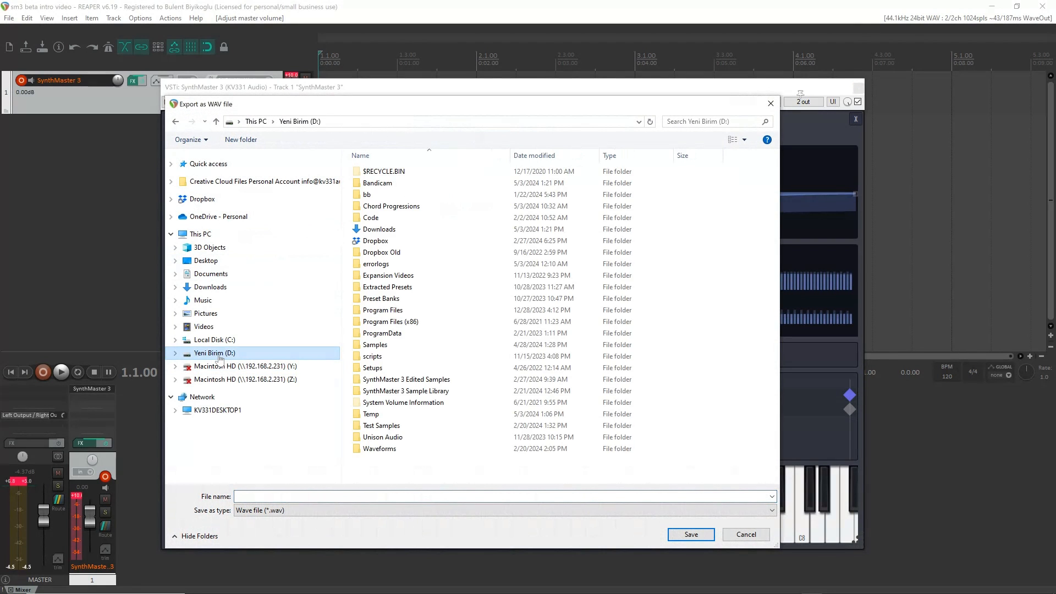
pyautogui.click(274, 498)
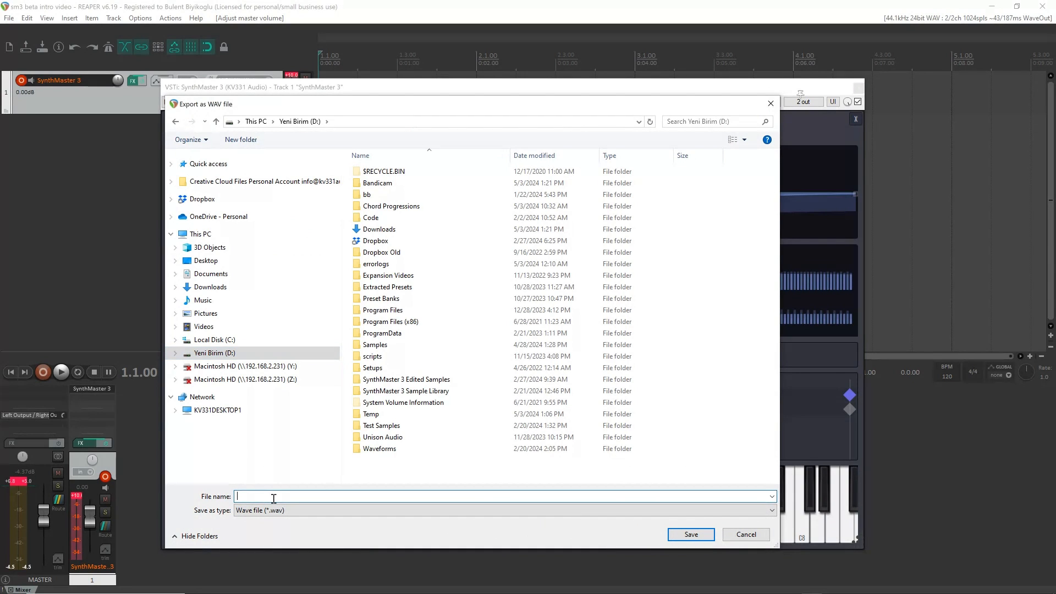
pyautogui.write('test wavefrom')
pyautogui.press('Return')
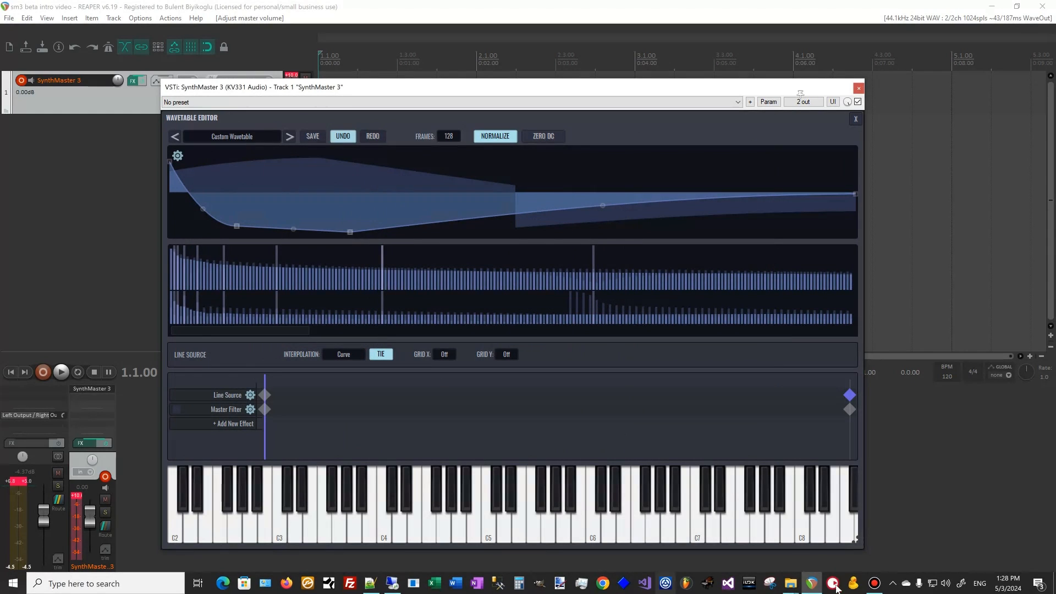
# - Switch to File Explorer, open test wavefrom.wav from drive D in Audacity and dismiss its welcome message
pyautogui.moveTo(790, 583)
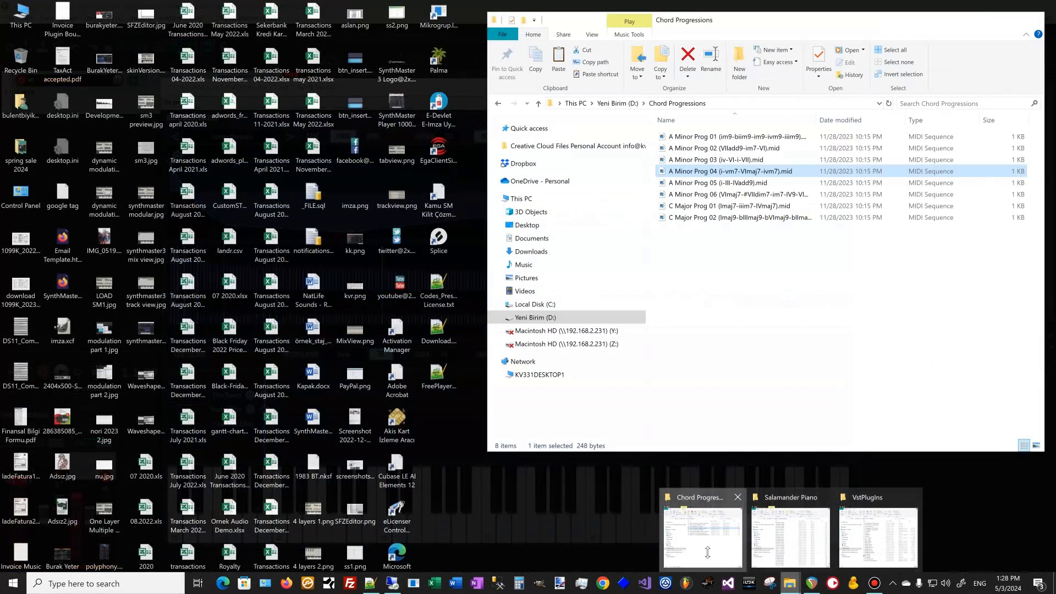
pyautogui.click(712, 551)
pyautogui.click(550, 318)
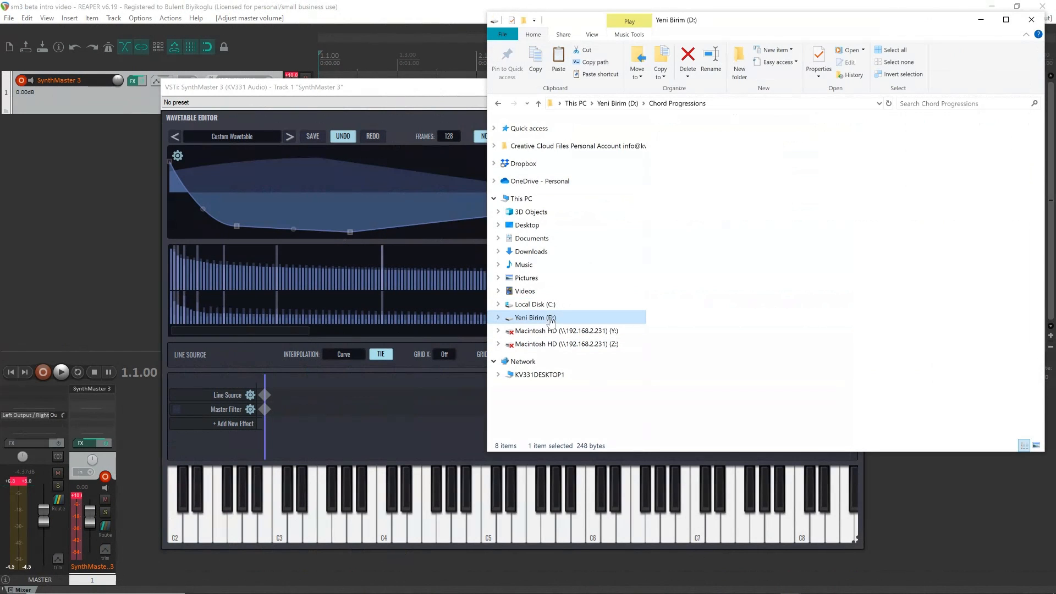
pyautogui.click(687, 433)
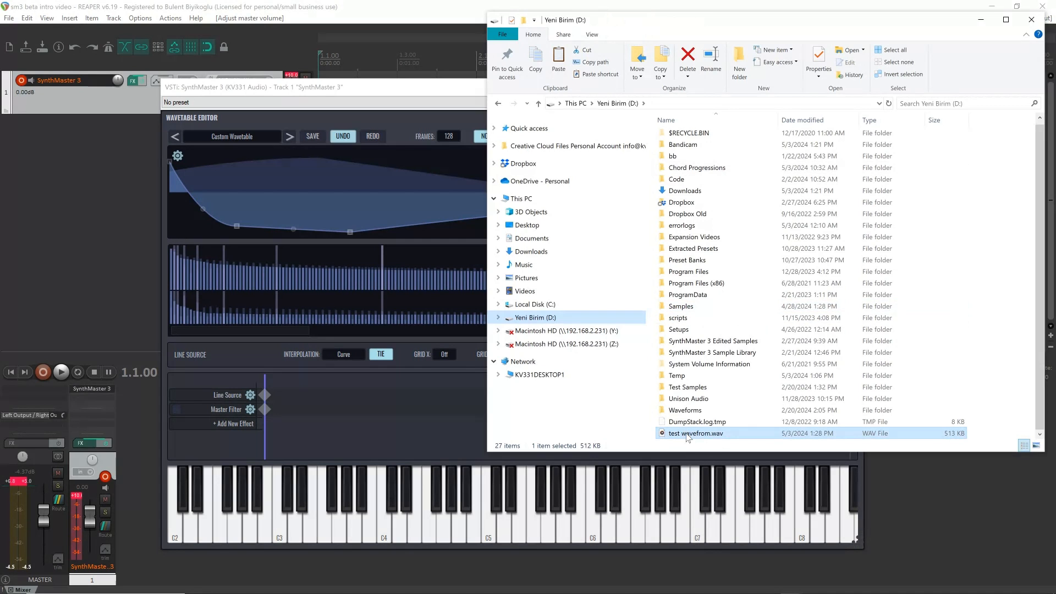
pyautogui.rightClick(687, 434)
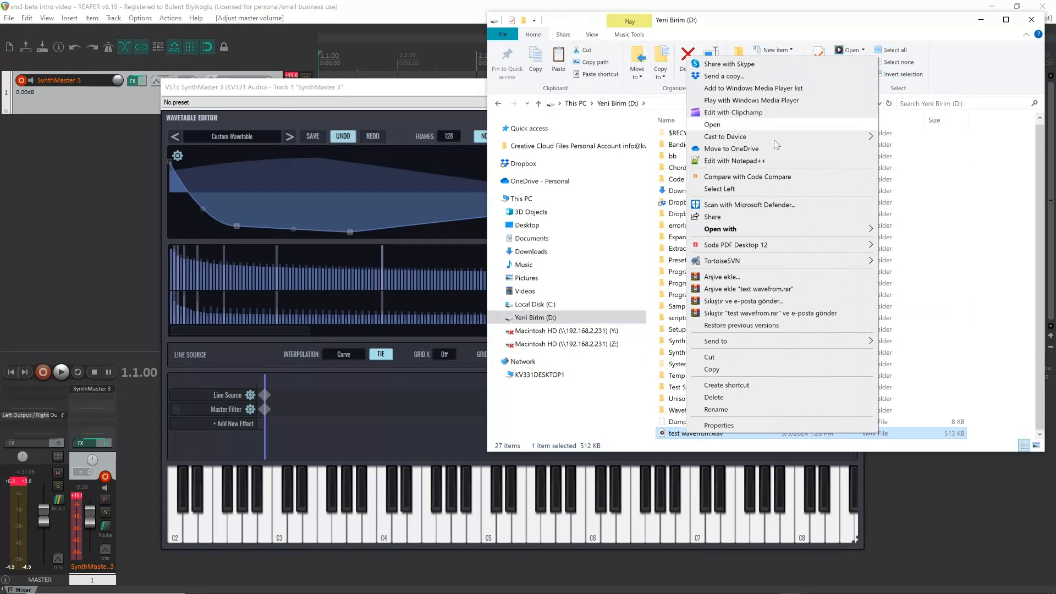
pyautogui.moveTo(780, 228)
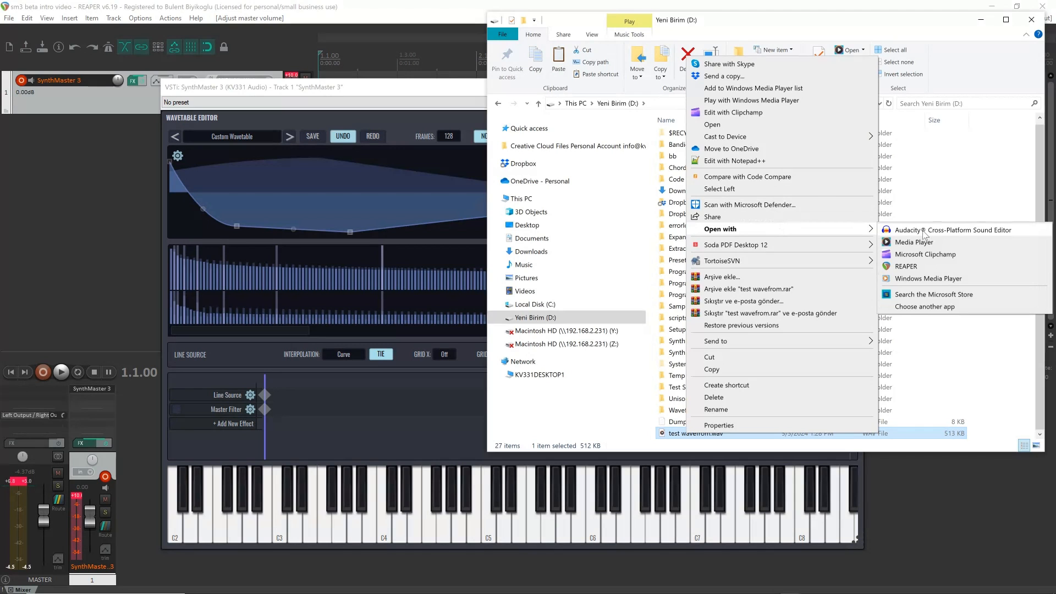
pyautogui.click(924, 230)
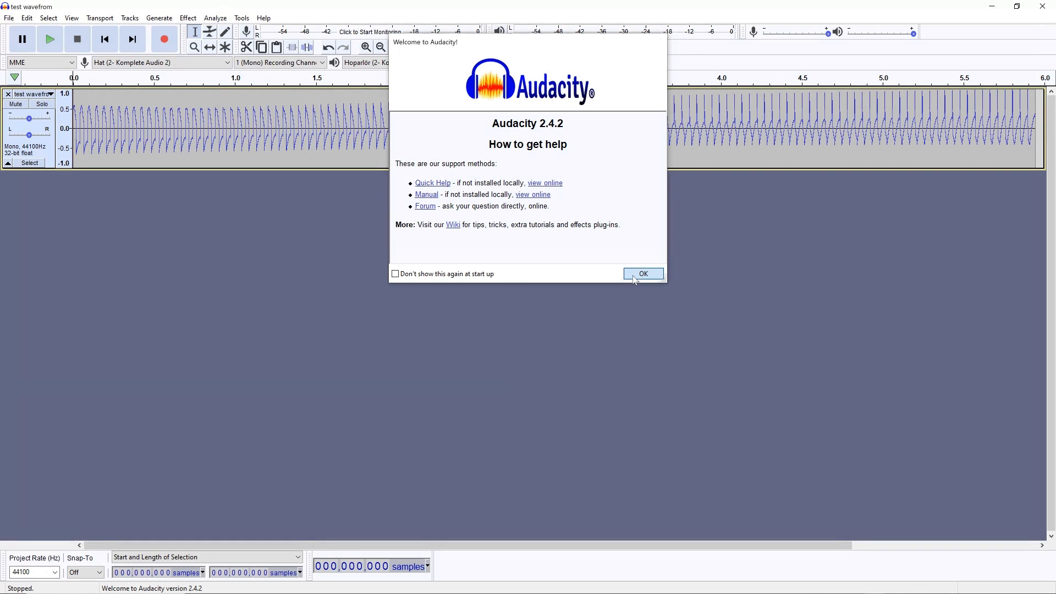
pyautogui.click(642, 274)
# - Play the exported wavetable briefly, then select its second waveform cycle, about 2,060 samples long
pyautogui.click(48, 39)
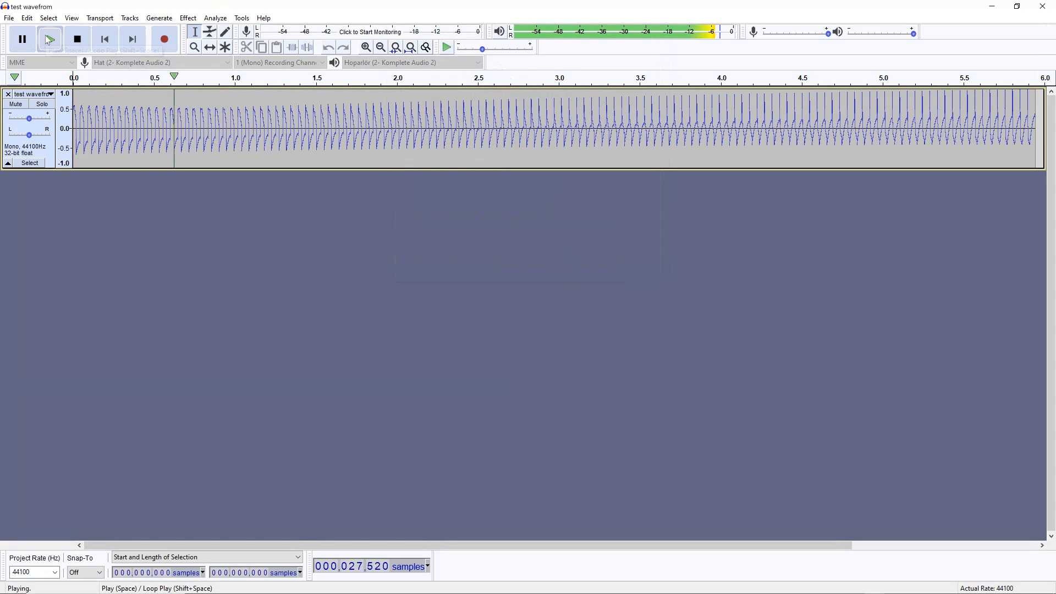
pyautogui.click(78, 43)
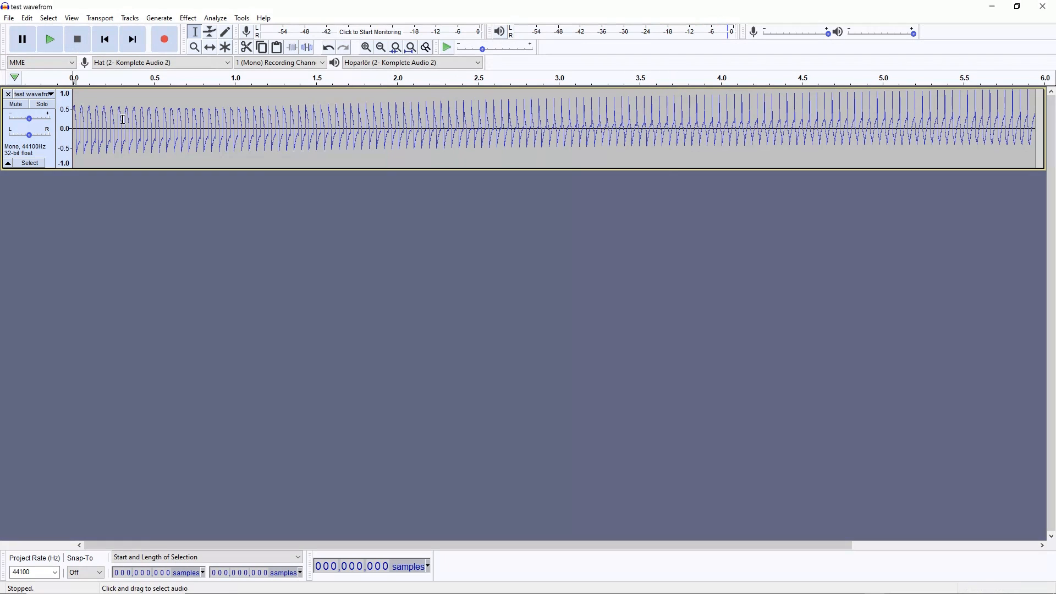
pyautogui.hscroll(2, 116, 126)
pyautogui.hscroll(-2, 117, 126)
pyautogui.scroll(2, 126, 127)
pyautogui.scroll(3, 130, 128)
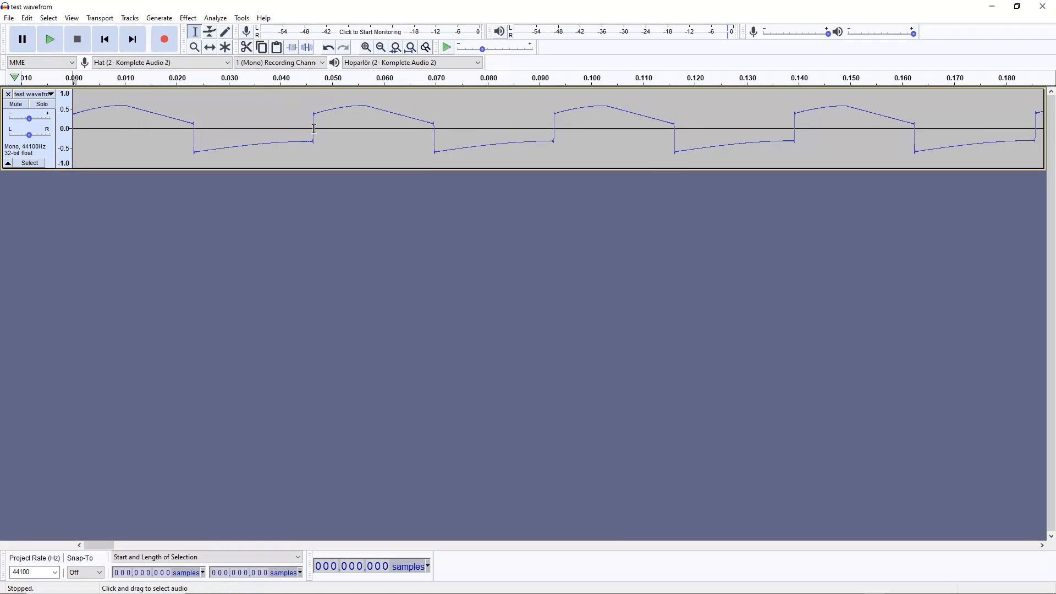
pyautogui.moveTo(314, 128); pyautogui.dragTo(555, 138)
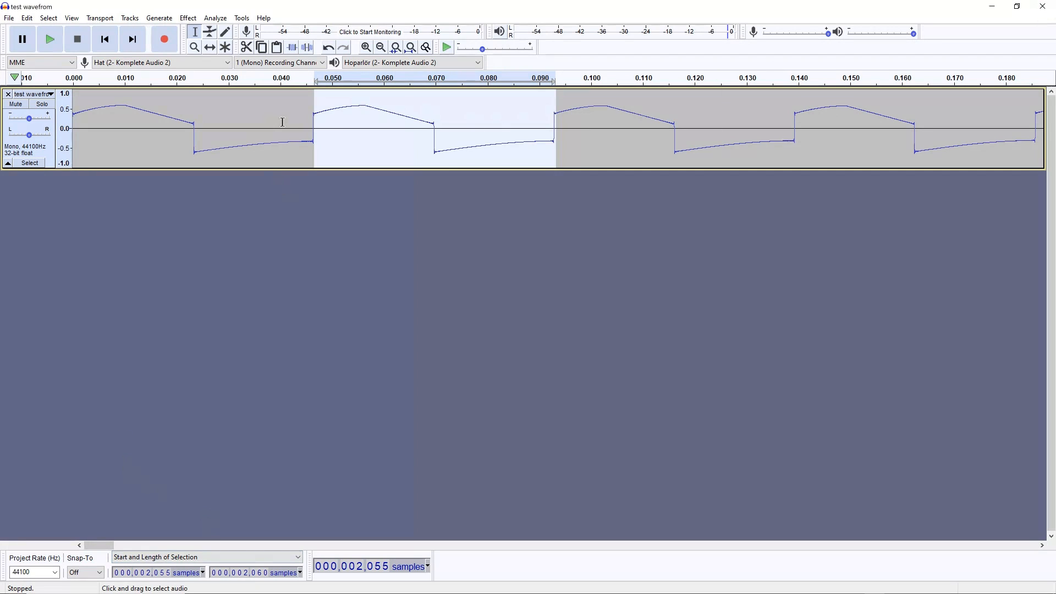
# - Close Audacity without saving the project, minimize File Explorer and return to the SynthMaster 3 Wavetable Editor
pyautogui.click(1040, 7)
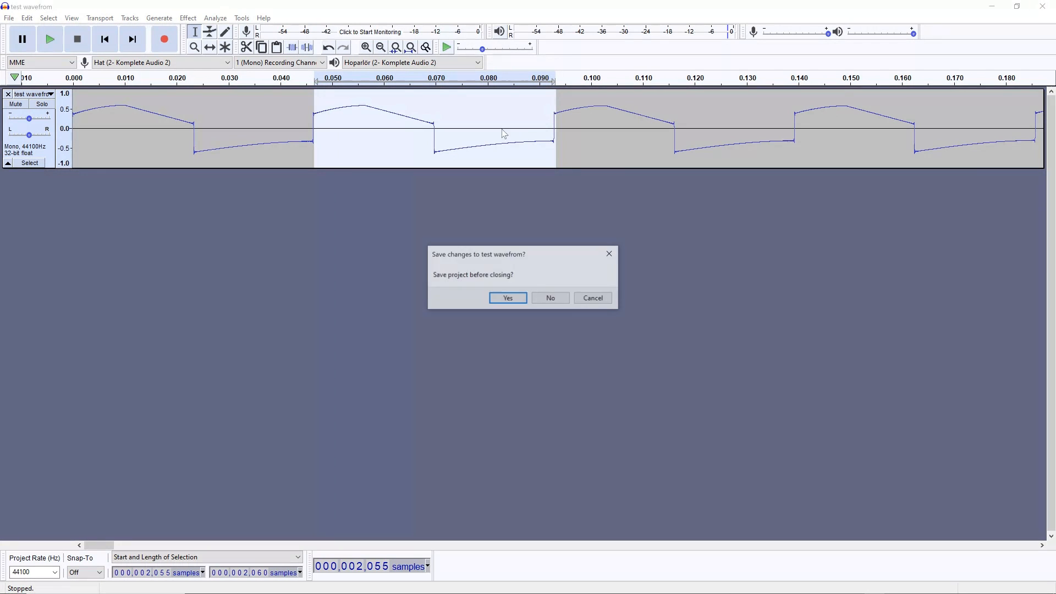
pyautogui.click(552, 297)
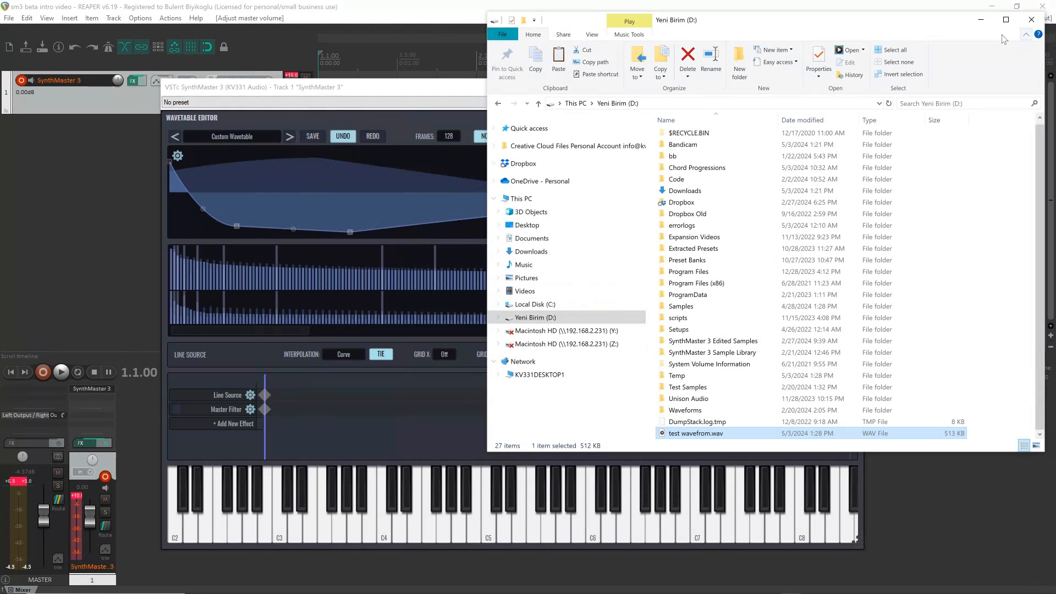
pyautogui.click(981, 19)
pyautogui.click(385, 88)
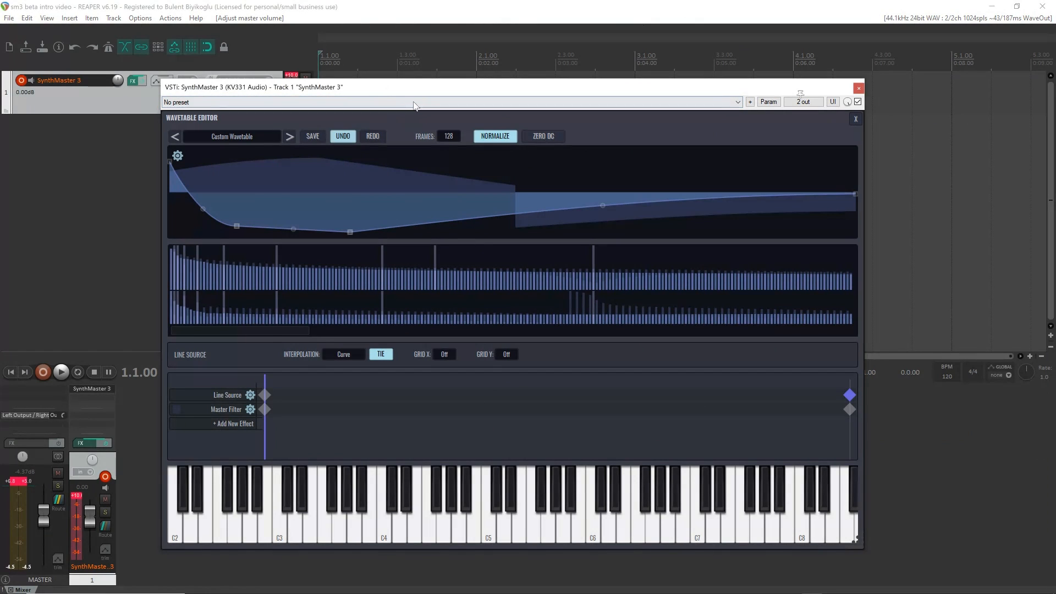
# - Set the wavetable to 16 frames and convert its Line Source to a Wave Source
pyautogui.click(443, 137)
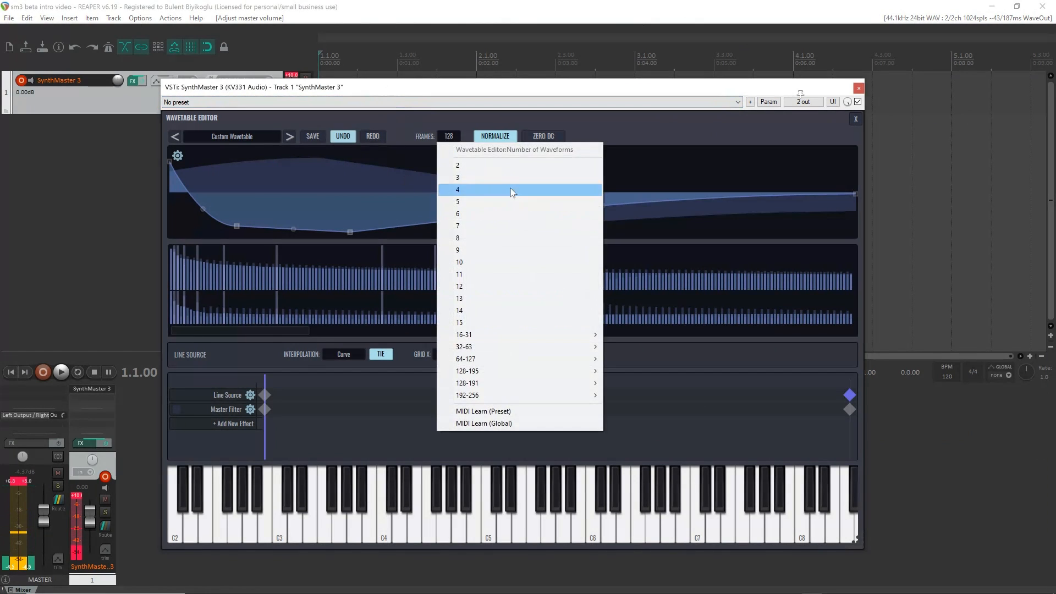
pyautogui.moveTo(512, 334)
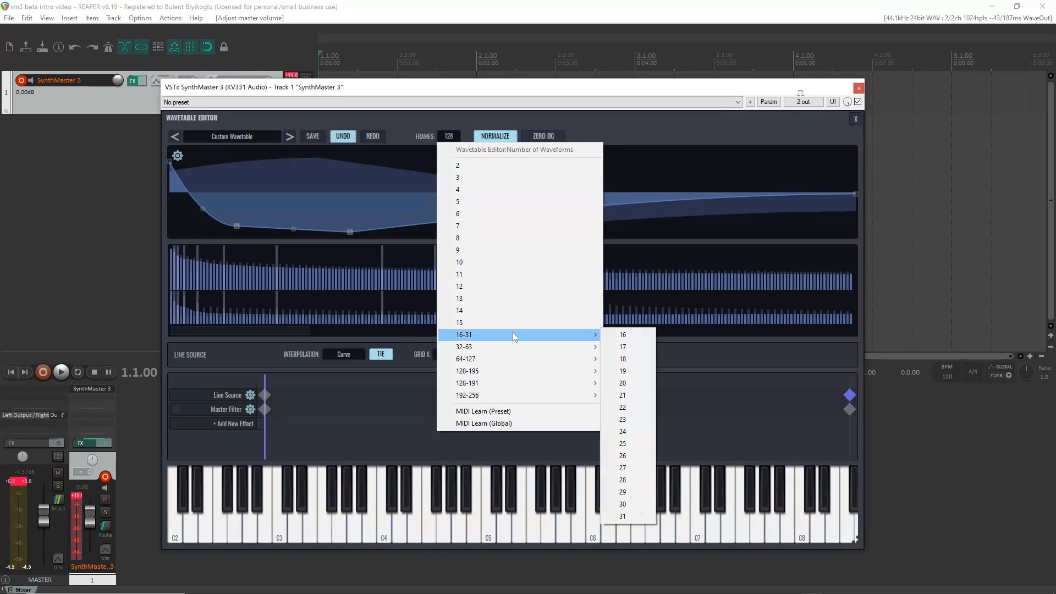
pyautogui.click(621, 334)
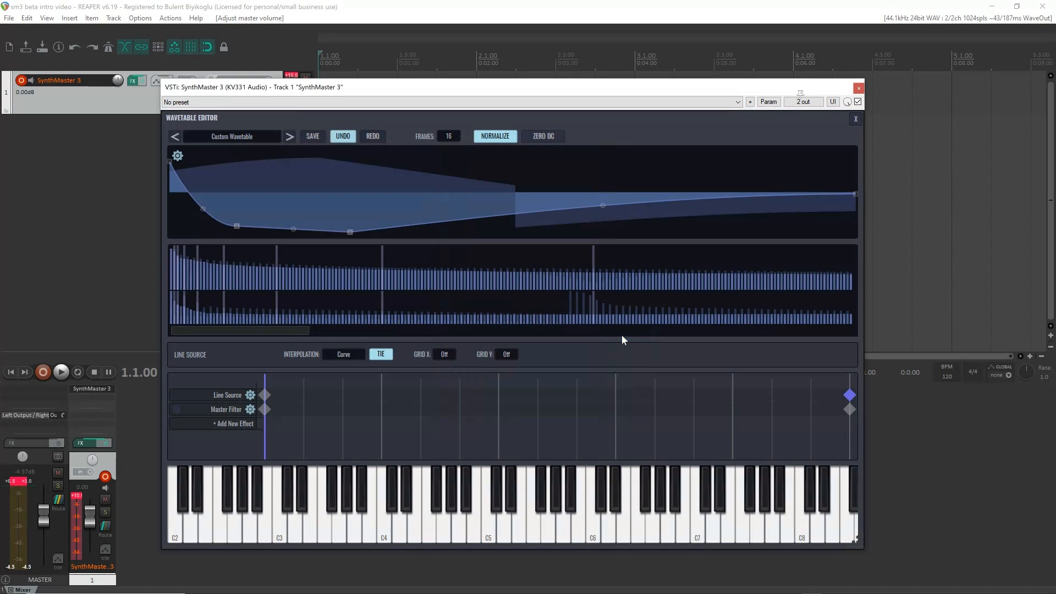
pyautogui.click(250, 395)
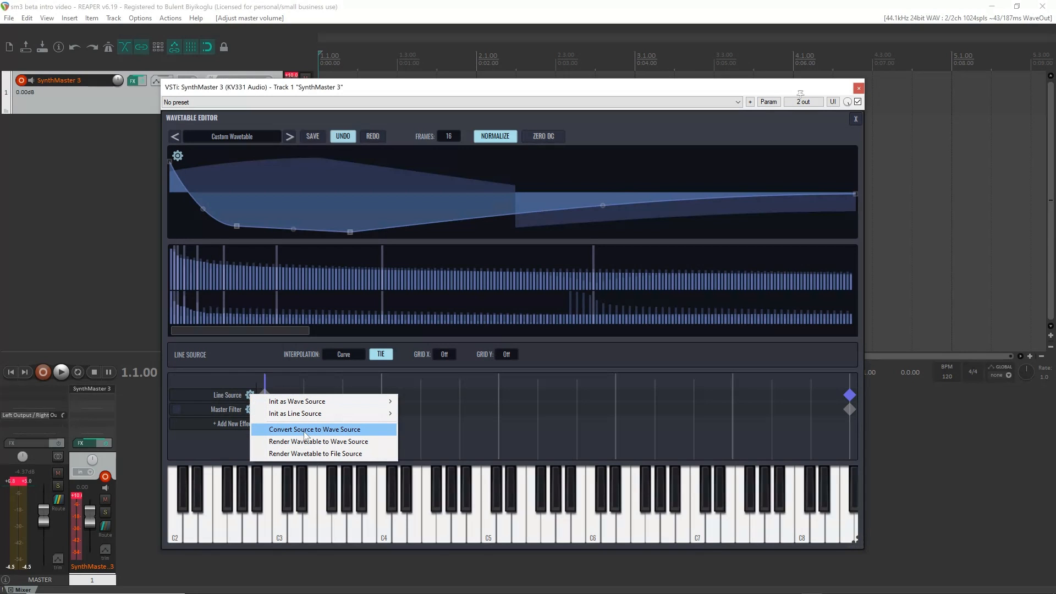
pyautogui.click(339, 435)
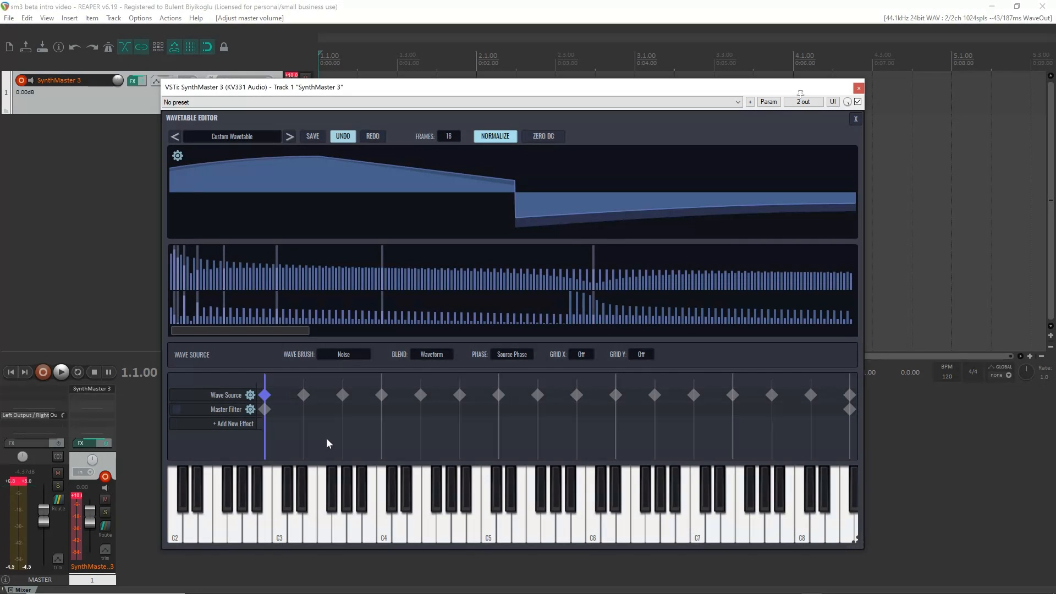
# - Step through the Wave Source keyframes from the second to the seventh to examine each waveform
pyautogui.click(302, 394)
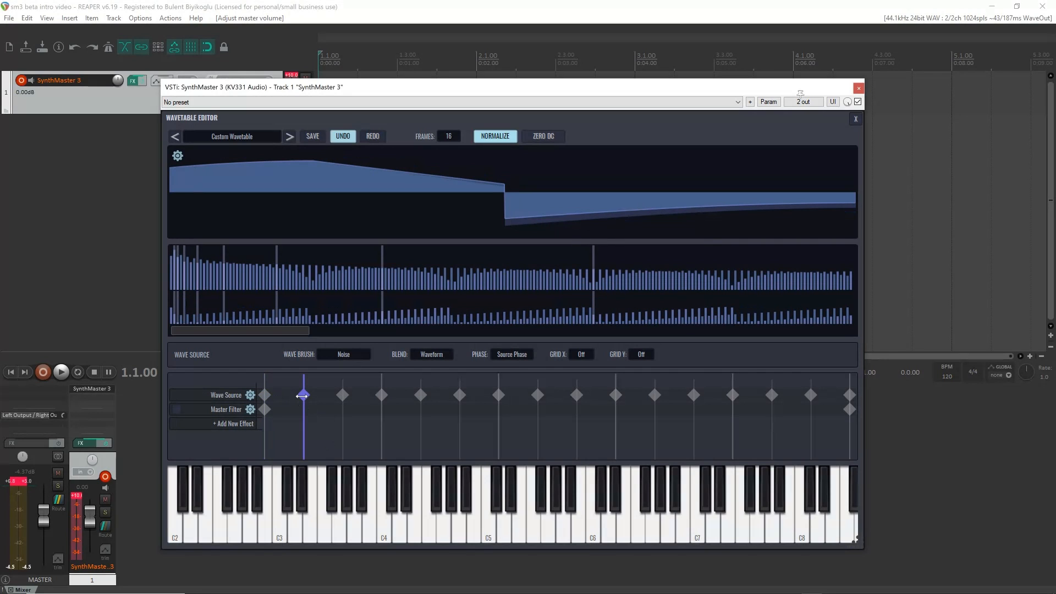
pyautogui.click(342, 395)
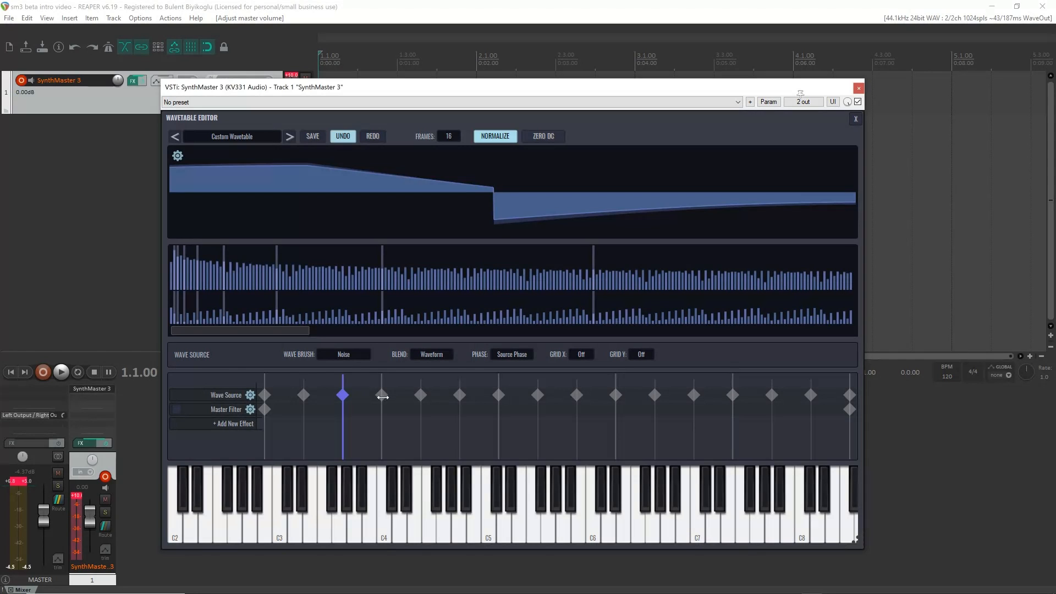
pyautogui.click(381, 394)
pyautogui.click(421, 394)
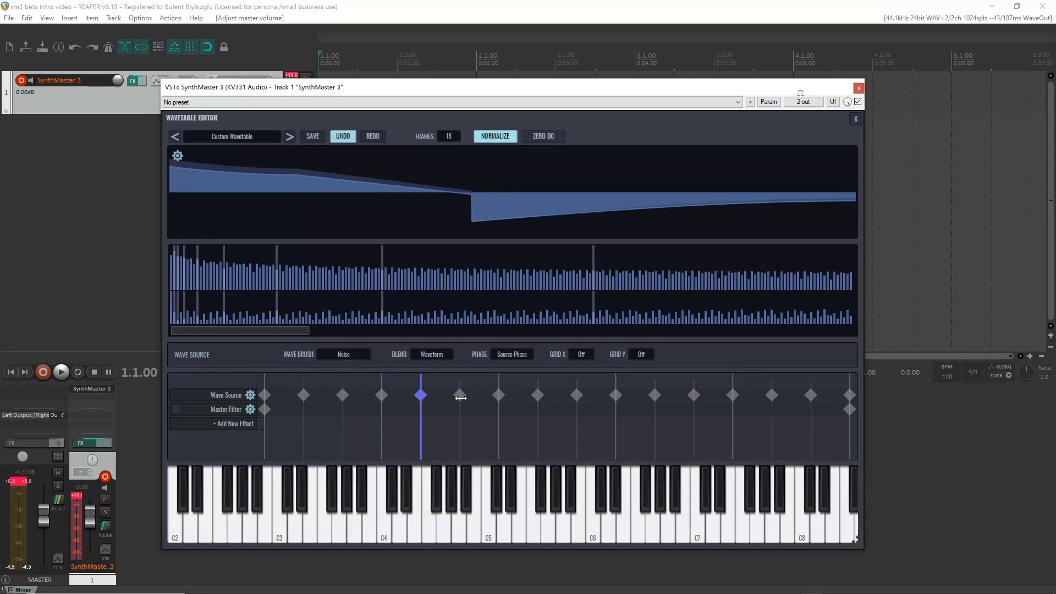
pyautogui.click(460, 395)
pyautogui.click(500, 395)
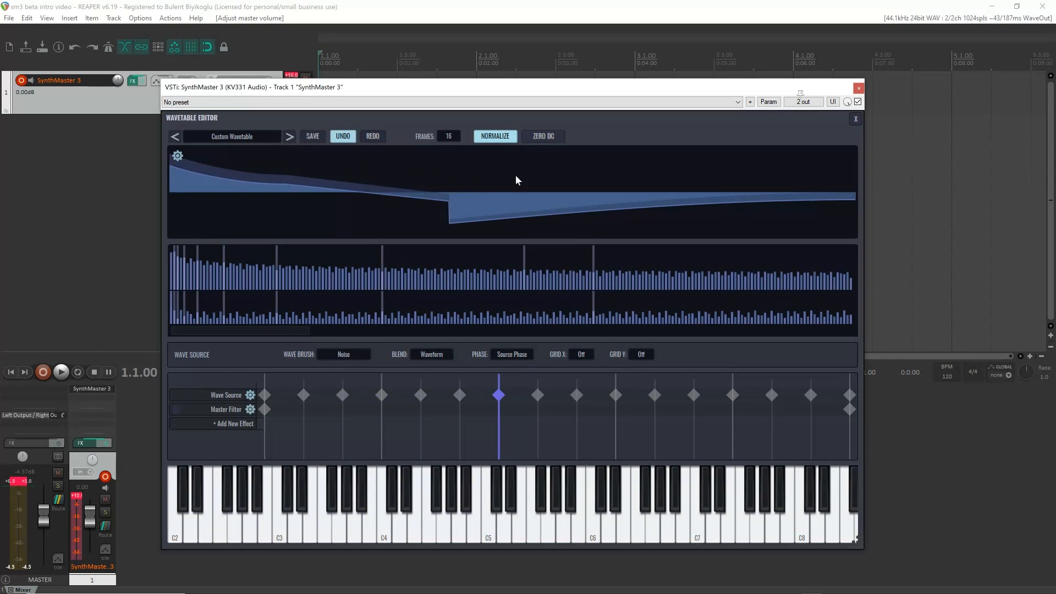
# - Turn off Normalize and step through the Wave Source keyframes from the eighth to the last
pyautogui.click(506, 140)
pyautogui.click(537, 394)
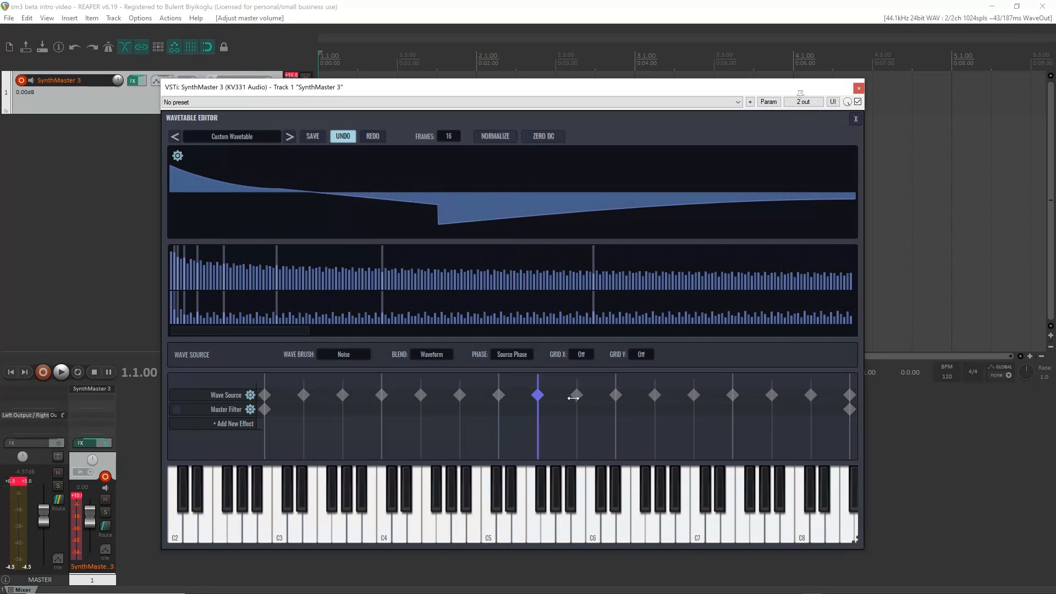
pyautogui.click(577, 395)
pyautogui.click(616, 394)
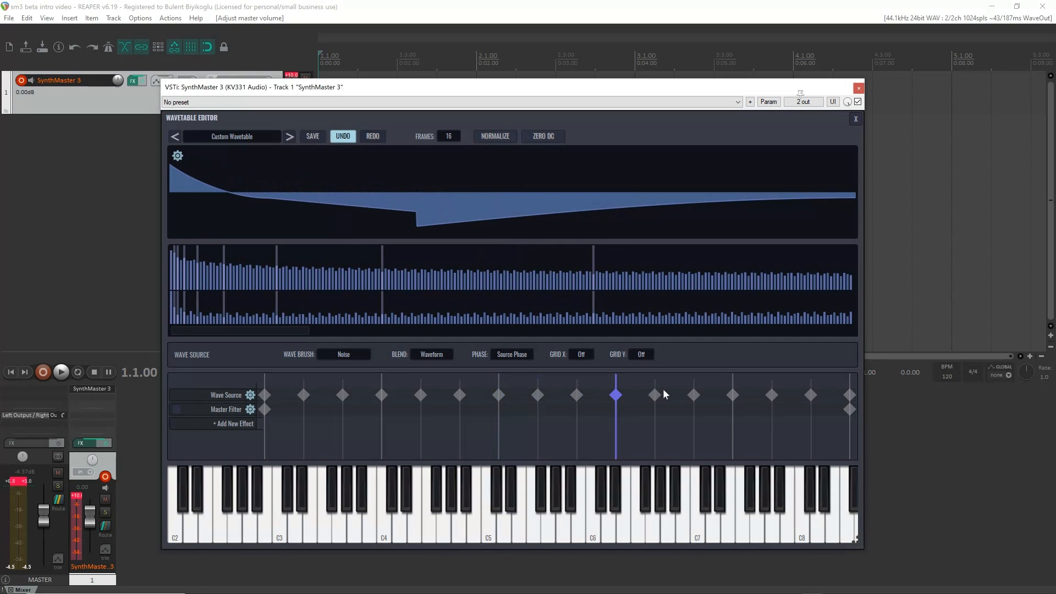
pyautogui.click(654, 395)
pyautogui.click(693, 395)
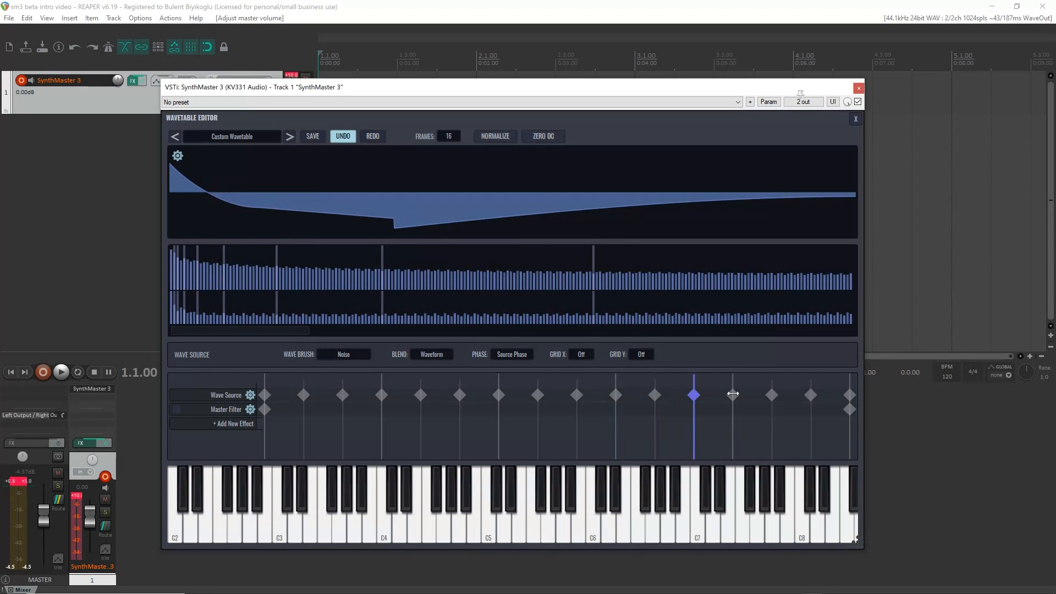
pyautogui.click(732, 395)
pyautogui.click(772, 395)
pyautogui.click(810, 395)
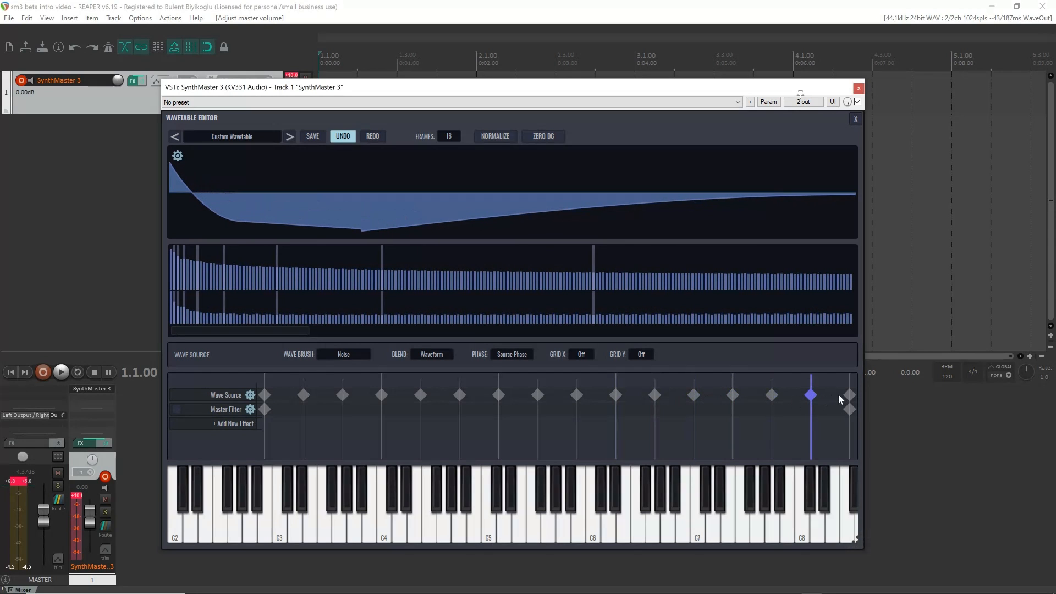
pyautogui.click(849, 395)
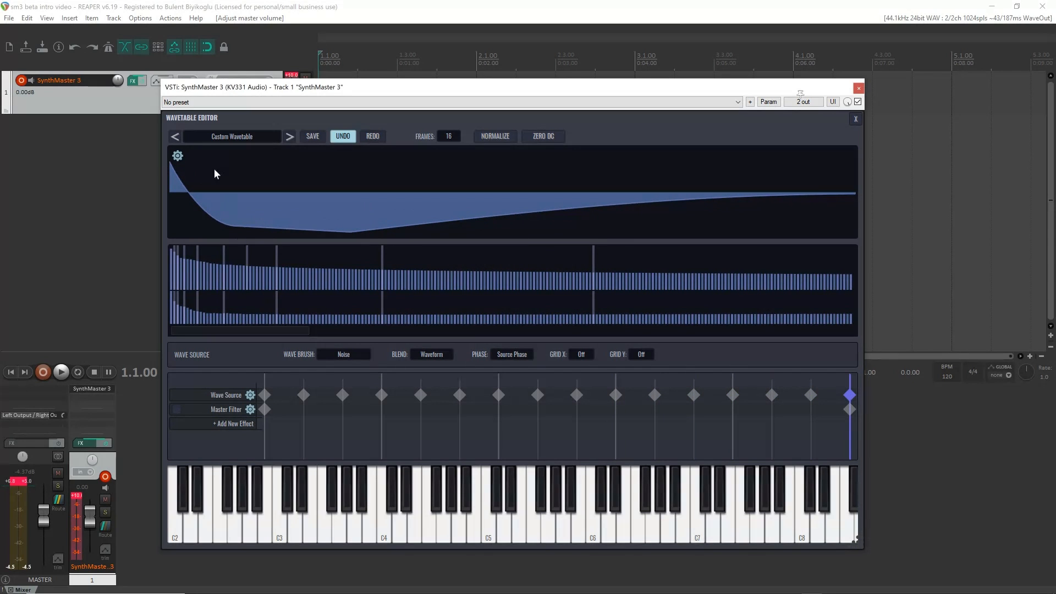
# - Draw new freehand wavy waveforms across the full cycle on the 16th, 15th and 14th Wave Source keyframes
pyautogui.moveTo(169, 166)
pyautogui.mouseDown()
pyautogui.moveTo(259, 201)
pyautogui.moveTo(497, 210)
pyautogui.moveTo(863, 194)
pyautogui.mouseUp()
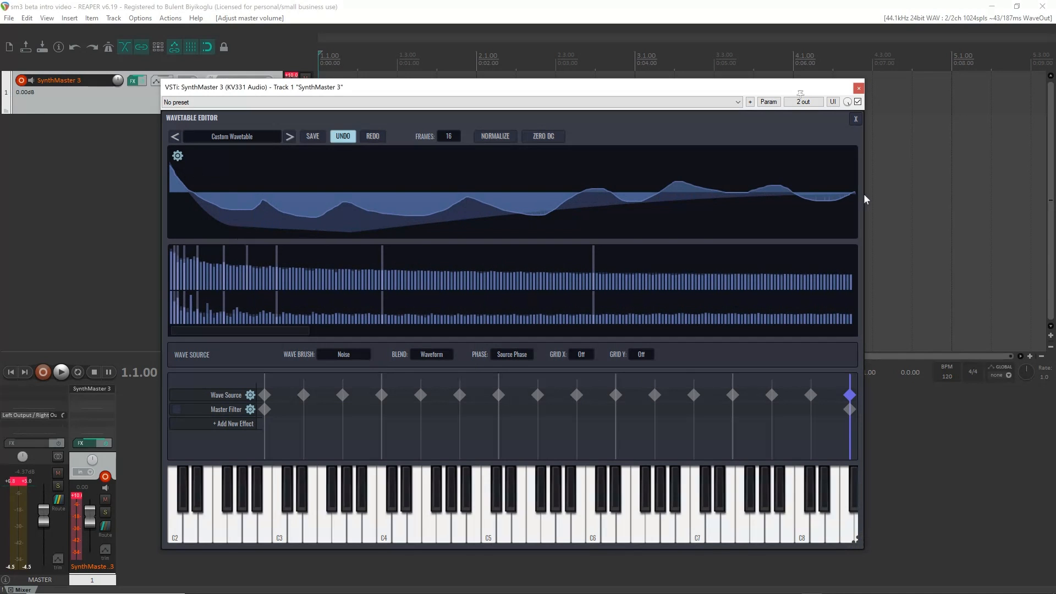
pyautogui.click(811, 395)
pyautogui.moveTo(173, 170)
pyautogui.mouseDown()
pyautogui.moveTo(353, 226)
pyautogui.moveTo(875, 209)
pyautogui.mouseUp()
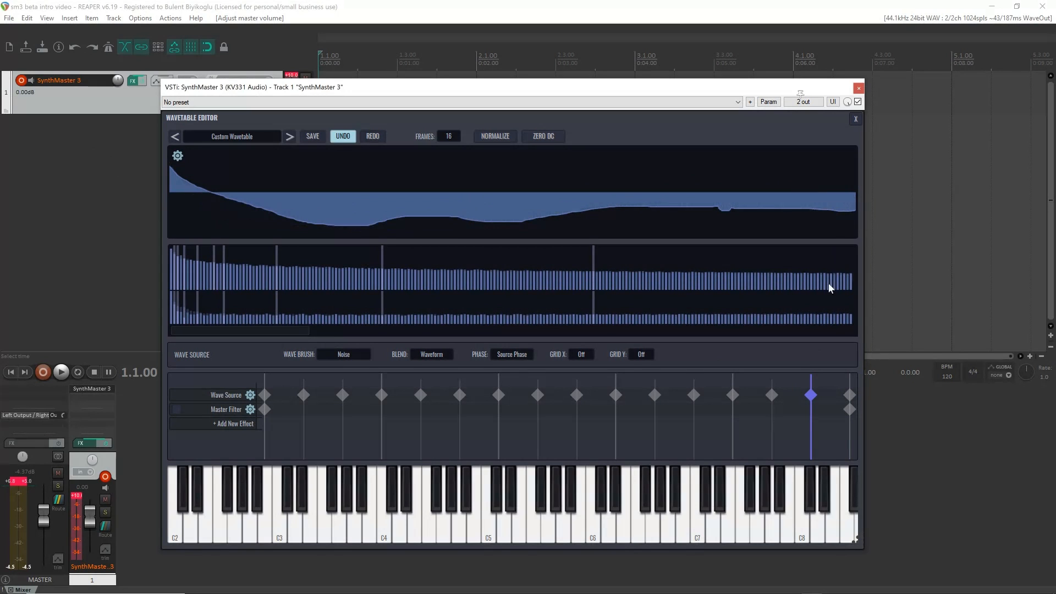
pyautogui.click(772, 393)
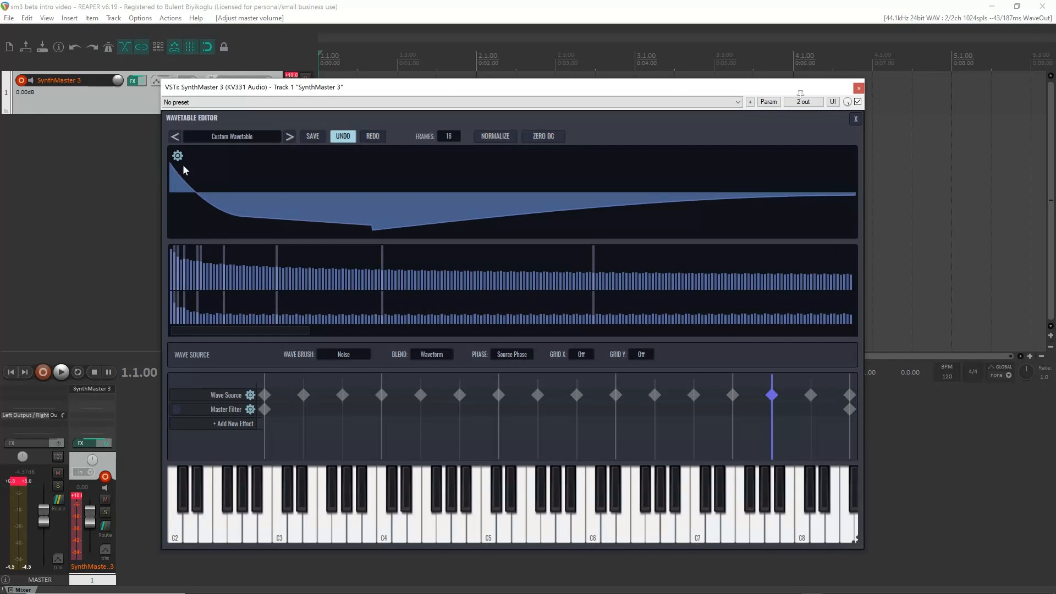
pyautogui.moveTo(168, 166)
pyautogui.mouseDown()
pyautogui.moveTo(264, 202)
pyautogui.moveTo(652, 198)
pyautogui.moveTo(761, 223)
pyautogui.moveTo(860, 219)
pyautogui.mouseUp()
# - Draw freehand waveforms on the 13th and 12th keyframes, and reshape the 12th keyframe's higher harmonic magnitudes with a wavy stroke
pyautogui.click(732, 394)
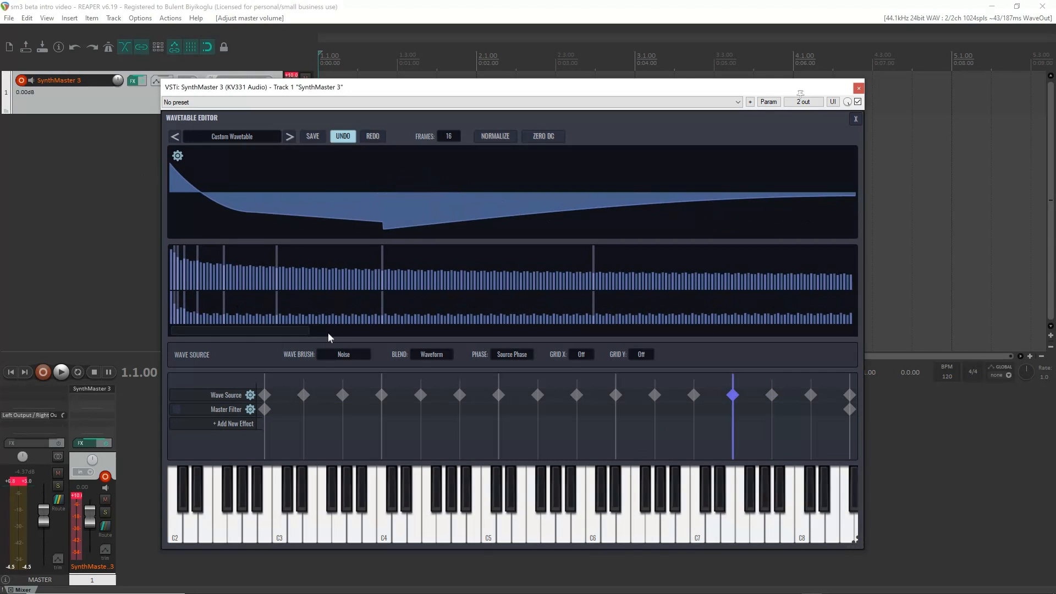
pyautogui.moveTo(169, 164)
pyautogui.mouseDown()
pyautogui.moveTo(425, 220)
pyautogui.moveTo(855, 193)
pyautogui.mouseUp()
pyautogui.click(693, 394)
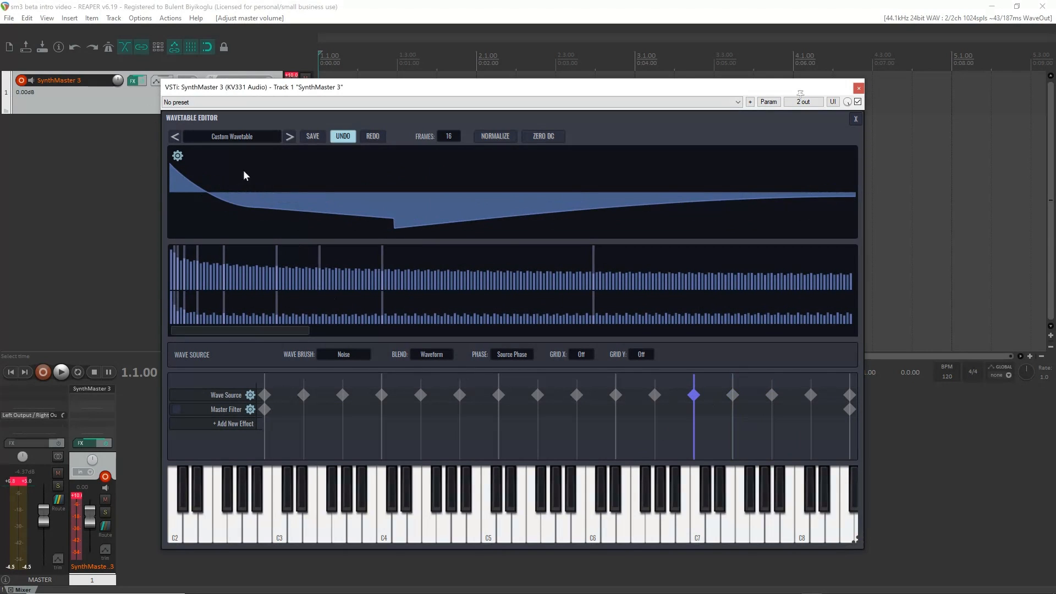
pyautogui.moveTo(174, 171)
pyautogui.mouseDown()
pyautogui.moveTo(299, 191)
pyautogui.moveTo(738, 210)
pyautogui.moveTo(853, 197)
pyautogui.mouseUp()
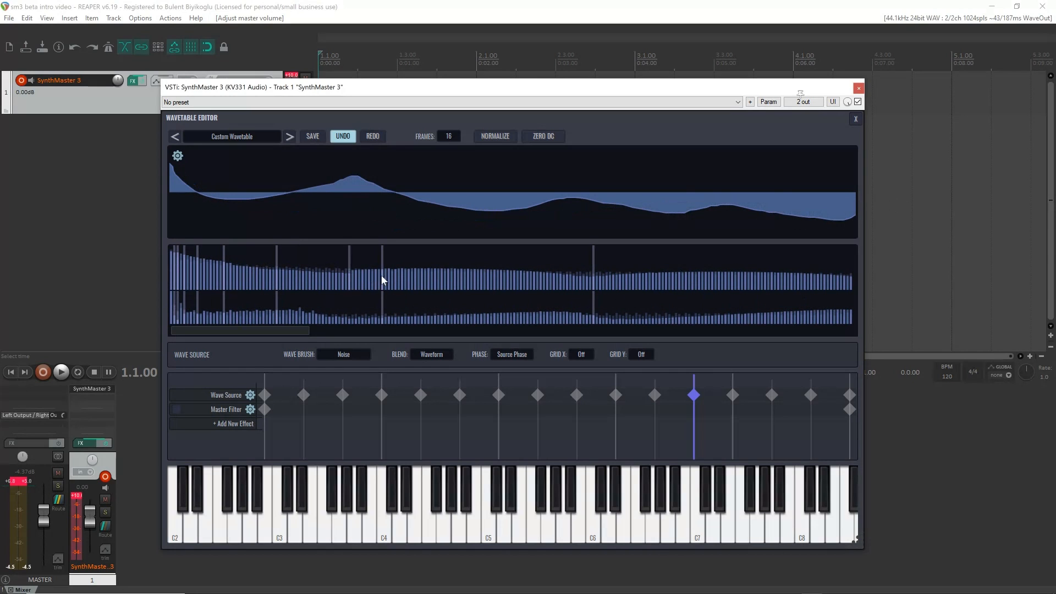
pyautogui.moveTo(384, 278); pyautogui.dragTo(854, 272)
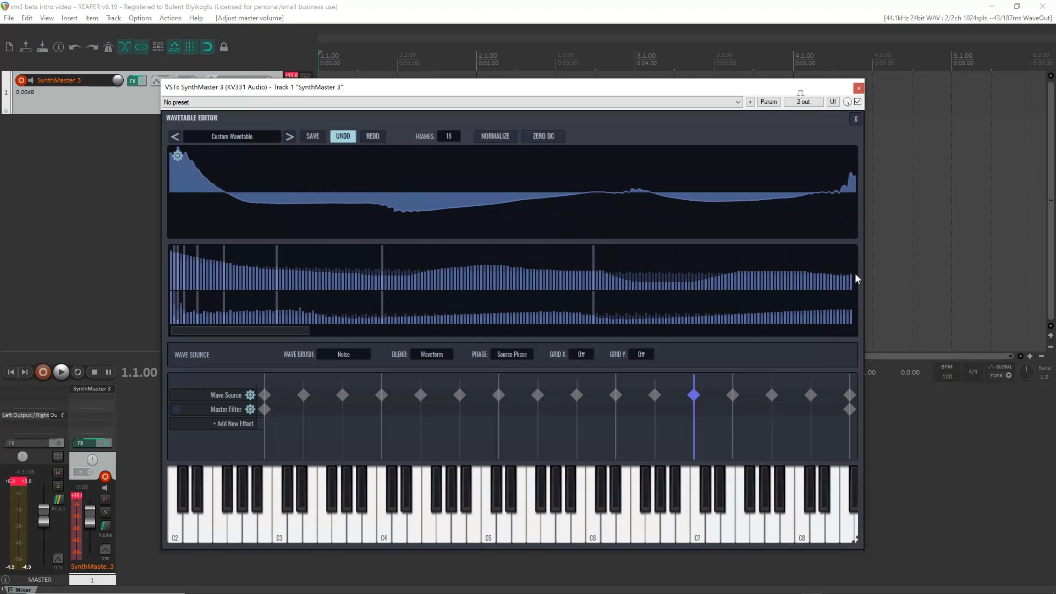
# - Draw freehand wavy waveforms on the 11th, first and second Wave Source keyframes
pyautogui.click(653, 394)
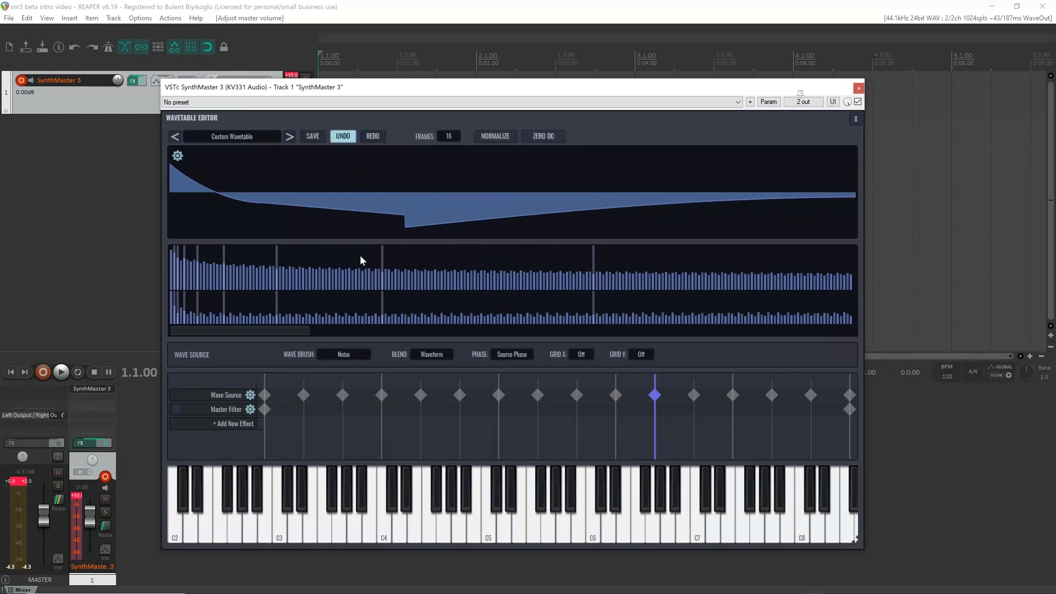
pyautogui.moveTo(285, 196)
pyautogui.mouseDown()
pyautogui.moveTo(618, 212)
pyautogui.moveTo(849, 201)
pyautogui.mouseUp()
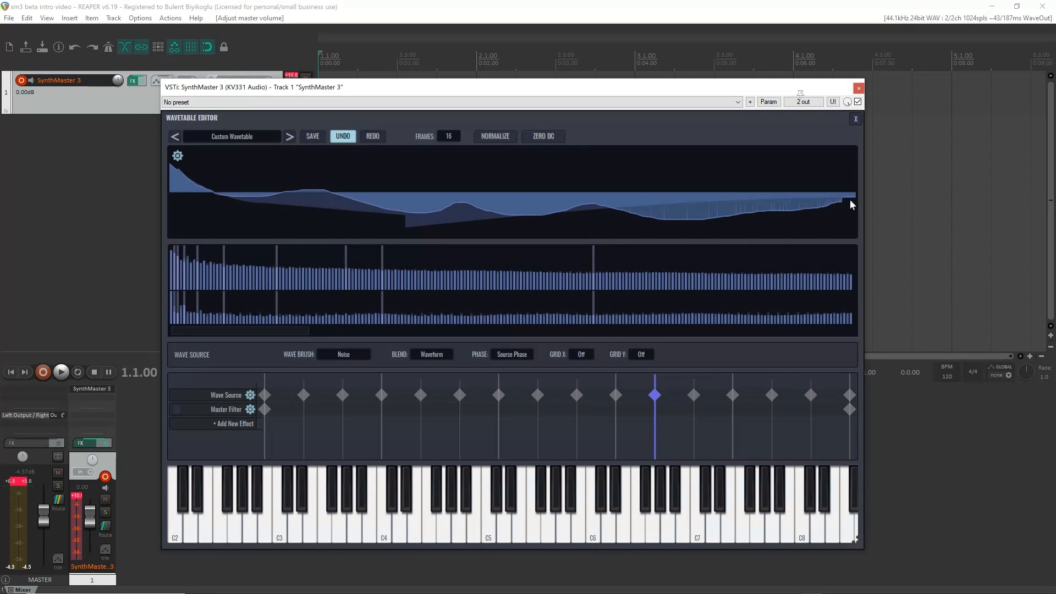
pyautogui.click(265, 394)
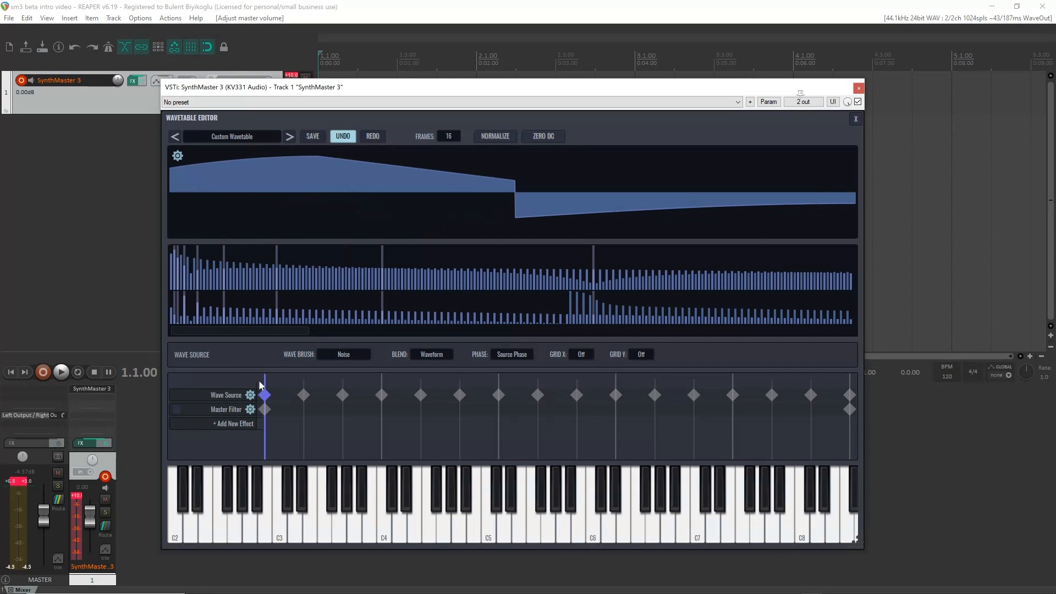
pyautogui.moveTo(174, 196)
pyautogui.mouseDown()
pyautogui.moveTo(354, 170)
pyautogui.moveTo(635, 209)
pyautogui.moveTo(855, 187)
pyautogui.mouseUp()
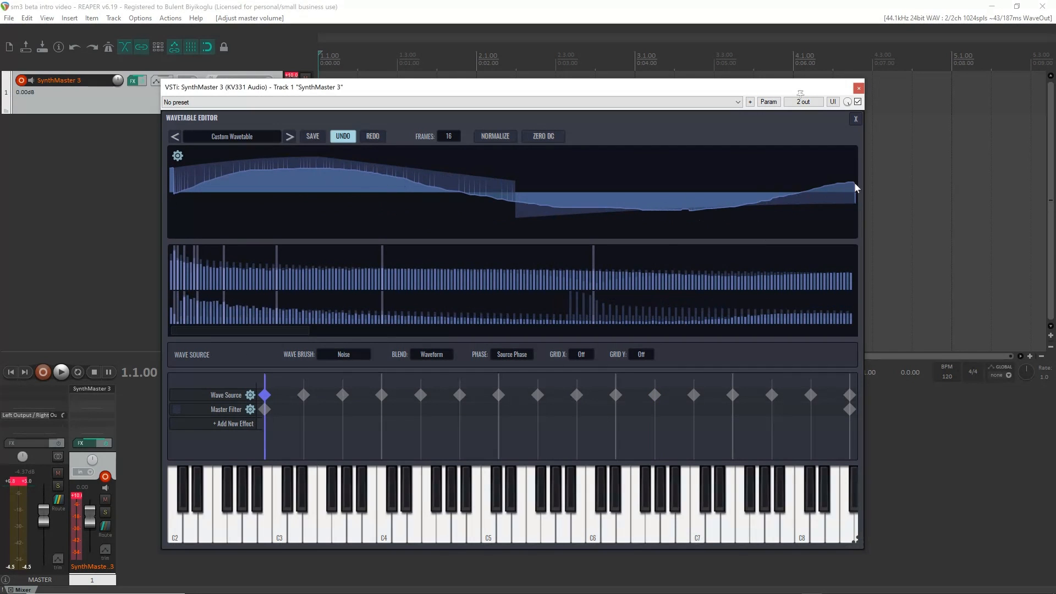
pyautogui.click(303, 395)
pyautogui.moveTo(175, 172)
pyautogui.mouseDown()
pyautogui.moveTo(221, 202)
pyautogui.moveTo(701, 220)
pyautogui.moveTo(882, 196)
pyautogui.mouseUp()
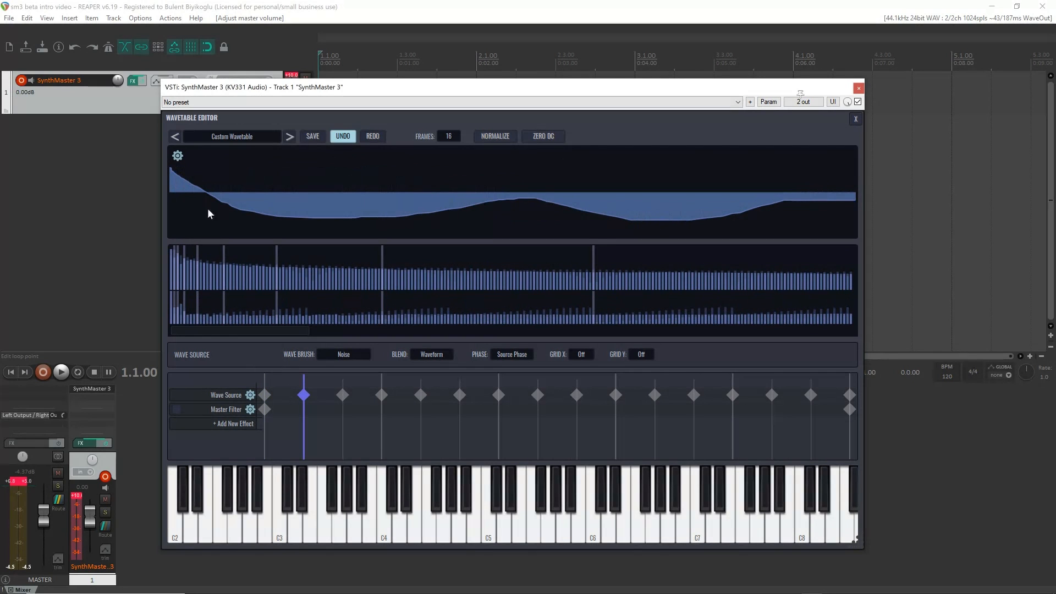
# - Redraw the first keyframe's waveform as a rounded positive hump followed by a negative one
pyautogui.click(344, 139)
pyautogui.click(265, 395)
pyautogui.moveTo(177, 186)
pyautogui.mouseDown()
pyautogui.moveTo(609, 229)
pyautogui.moveTo(915, 207)
pyautogui.mouseUp()
pyautogui.click(354, 140)
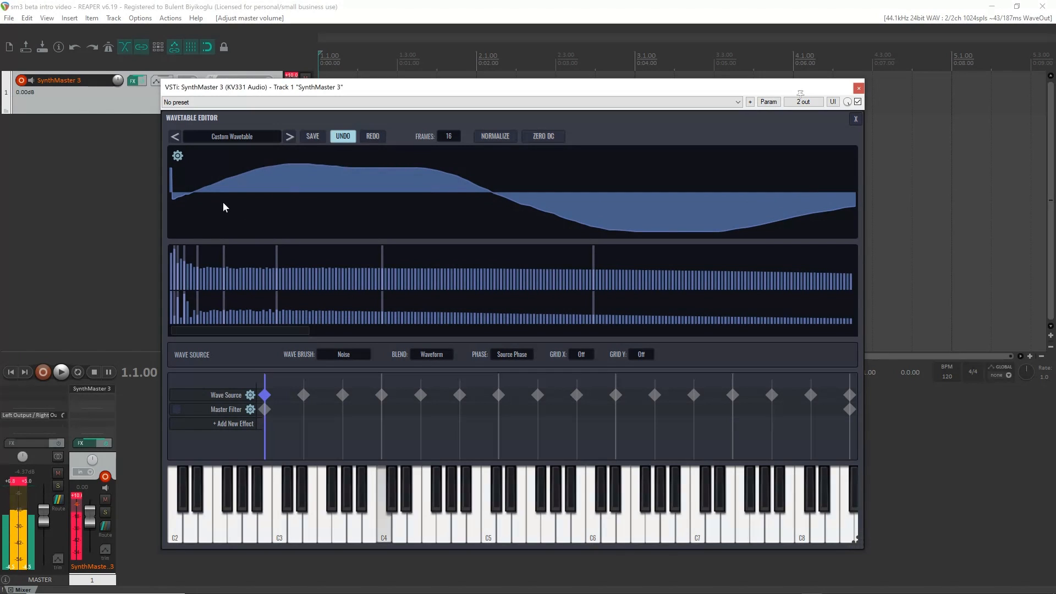
# - Undo the last two wavetable editor actions and restore the first keyframe's waveform with redo
pyautogui.click(343, 137)
pyautogui.click(342, 137)
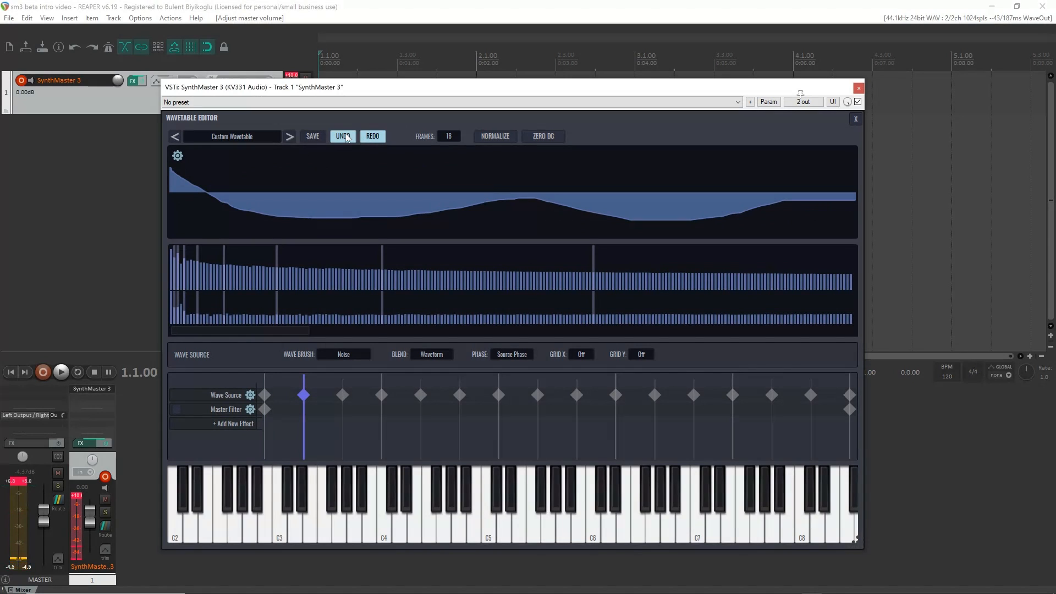
pyautogui.click(374, 138)
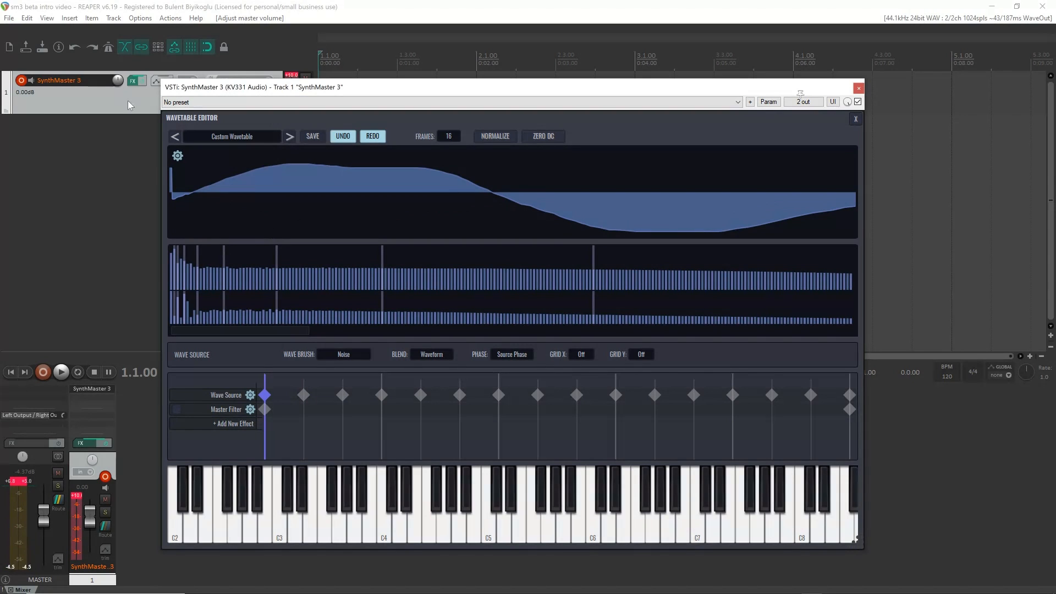
# - Compare the waveforms of the second, third and fourth keyframes, ending with the third one selected
pyautogui.click(304, 394)
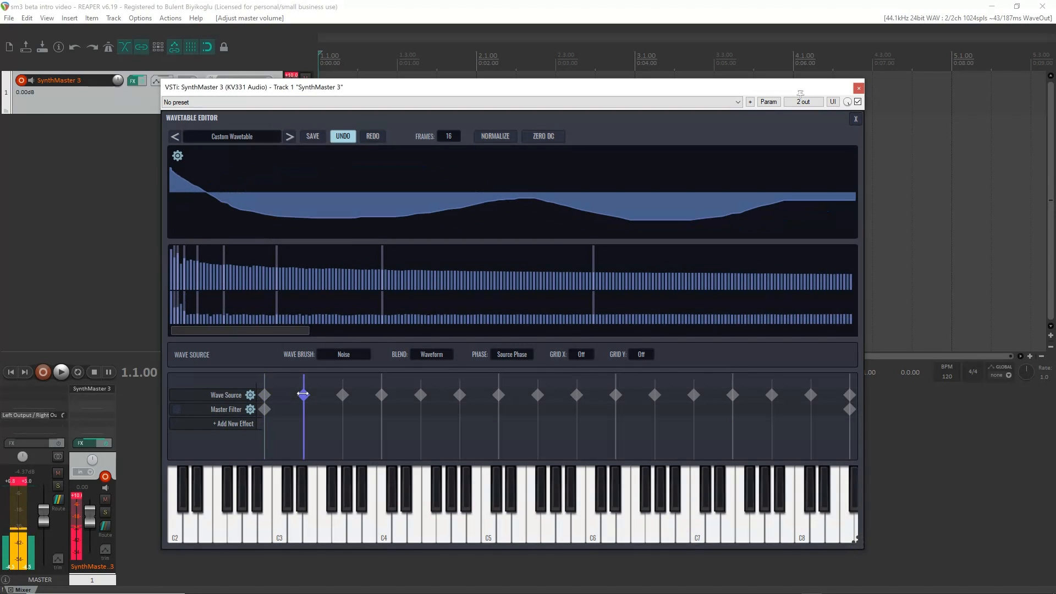
pyautogui.click(342, 395)
pyautogui.click(381, 394)
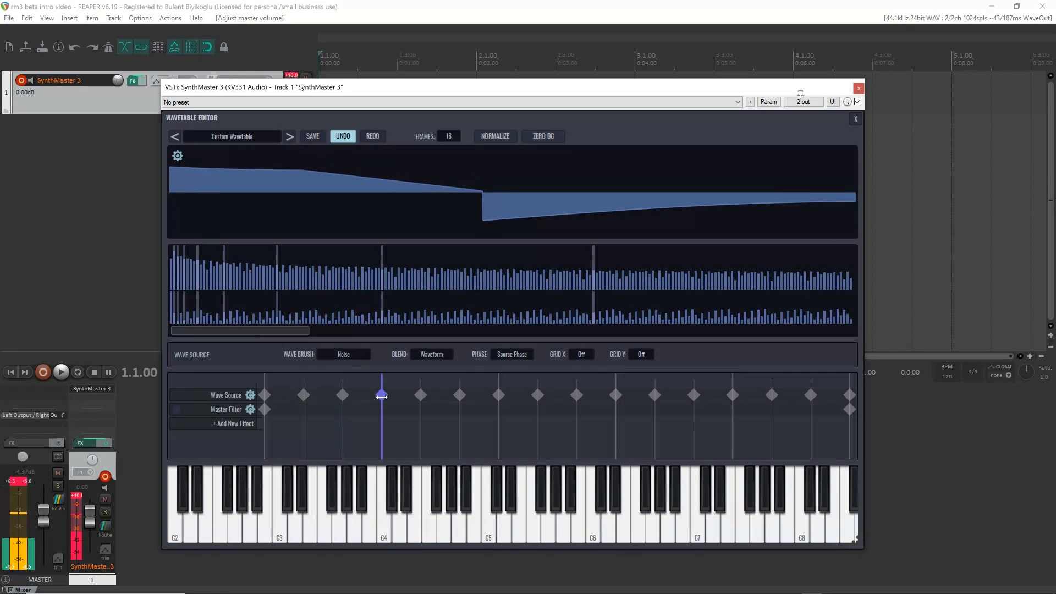
pyautogui.click(342, 395)
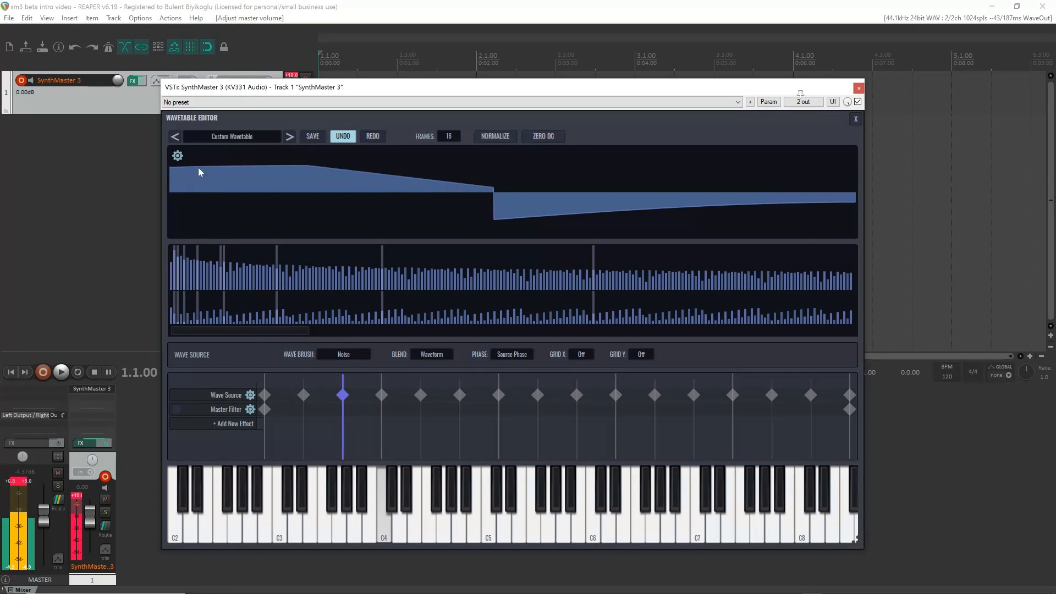
# - Draw freehand wavy waveforms, positive in the first part and negative in the second, on the third, fourth and fifth Wave Source keyframes
pyautogui.moveTo(198, 172)
pyautogui.mouseDown()
pyautogui.moveTo(380, 177)
pyautogui.moveTo(833, 230)
pyautogui.mouseUp()
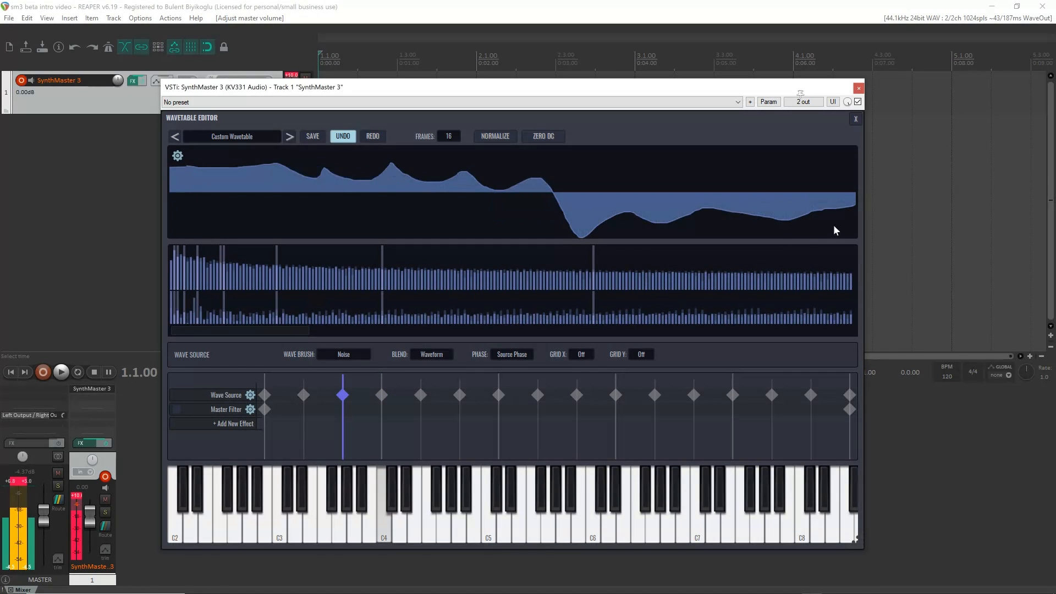
pyautogui.click(381, 395)
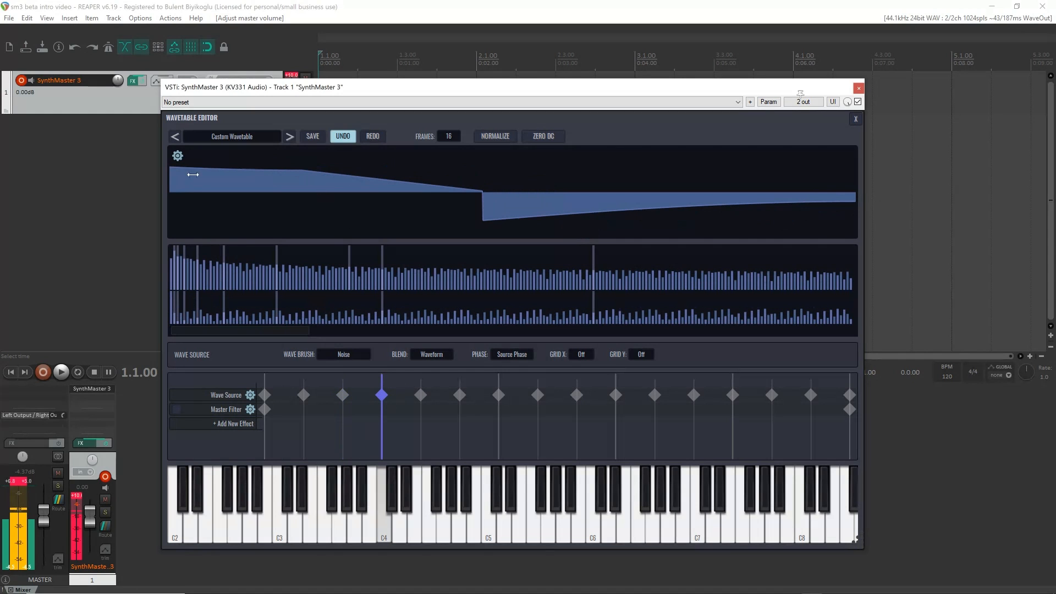
pyautogui.moveTo(170, 171)
pyautogui.mouseDown()
pyautogui.moveTo(306, 163)
pyautogui.moveTo(511, 219)
pyautogui.moveTo(885, 217)
pyautogui.mouseUp()
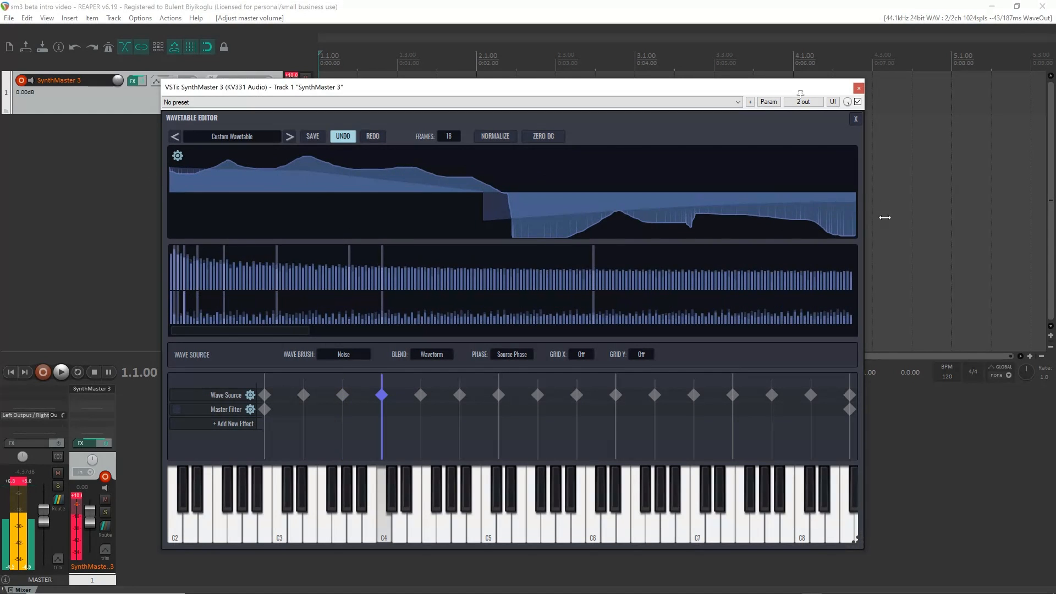
pyautogui.click(419, 396)
pyautogui.moveTo(182, 168)
pyautogui.mouseDown()
pyautogui.moveTo(744, 202)
pyautogui.moveTo(897, 189)
pyautogui.mouseUp()
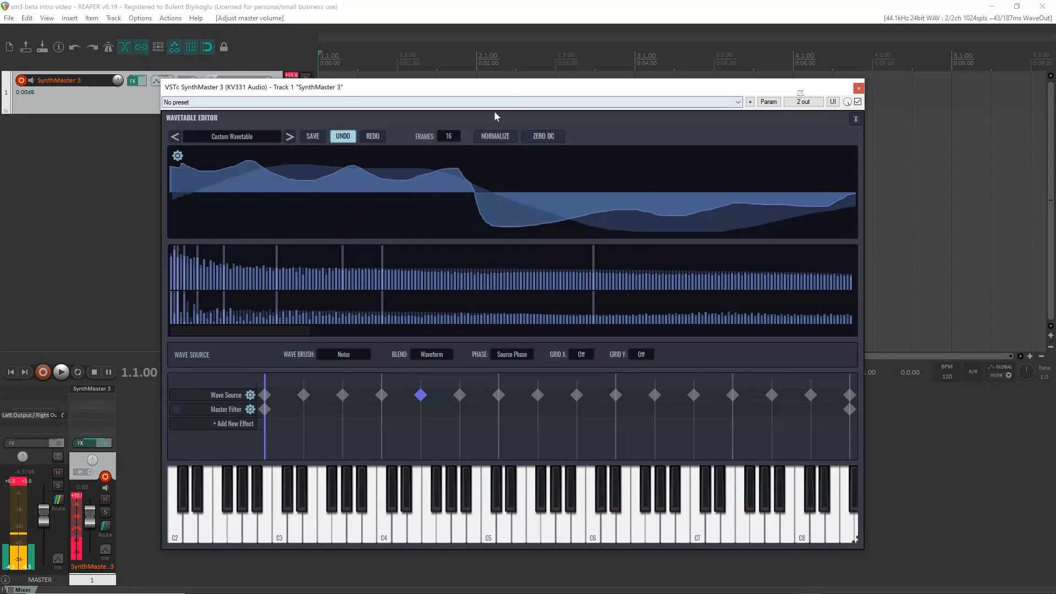
# - Set the custom wavetable's number of frames to 64
pyautogui.click(447, 136)
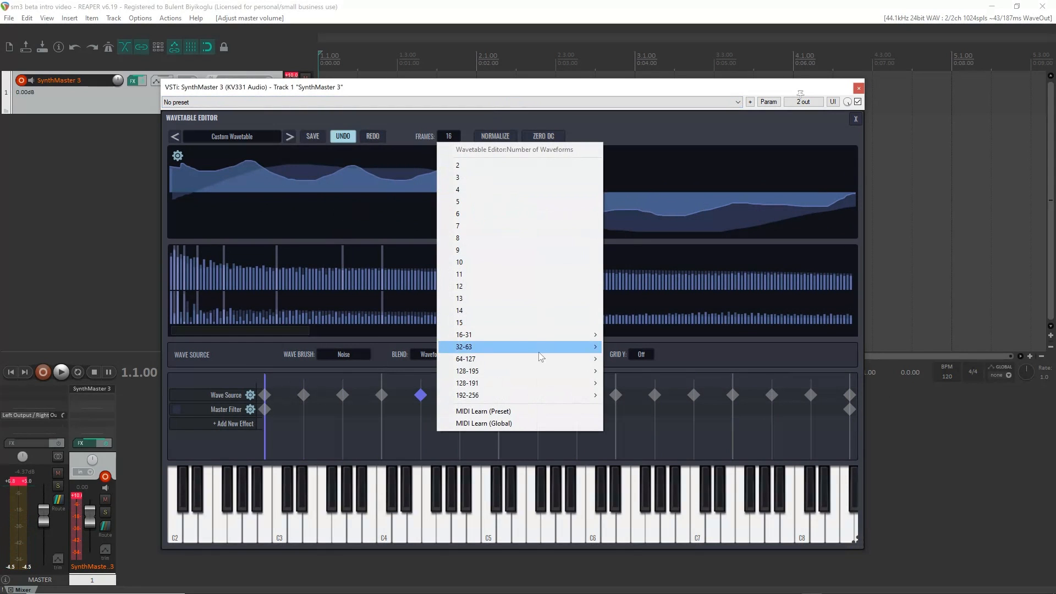
pyautogui.moveTo(539, 358)
pyautogui.click(634, 22)
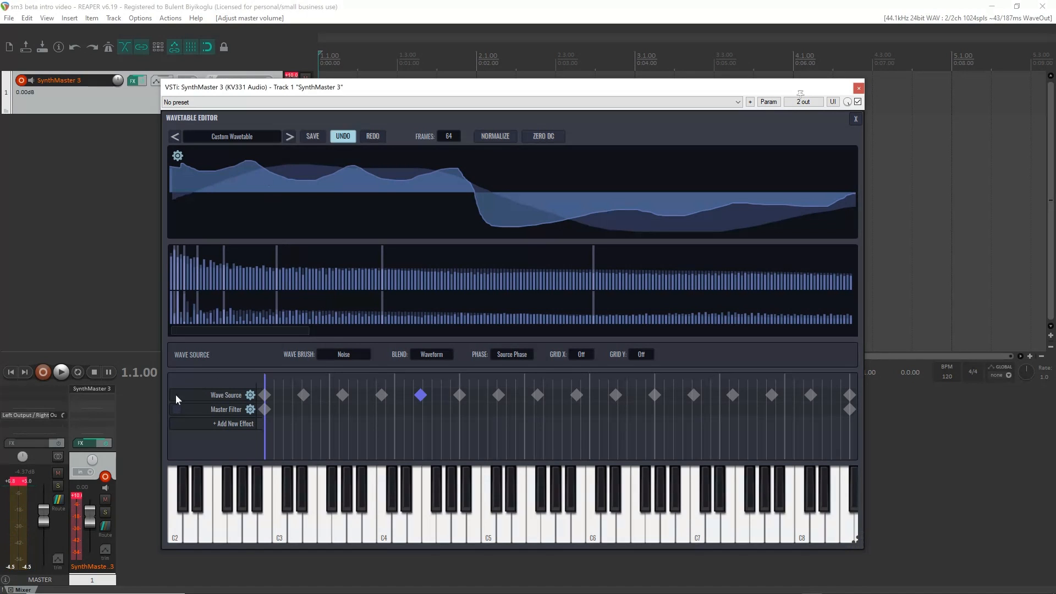
# - Select the first Wave Source keyframe and render the wavetable to a File Source
pyautogui.click(264, 395)
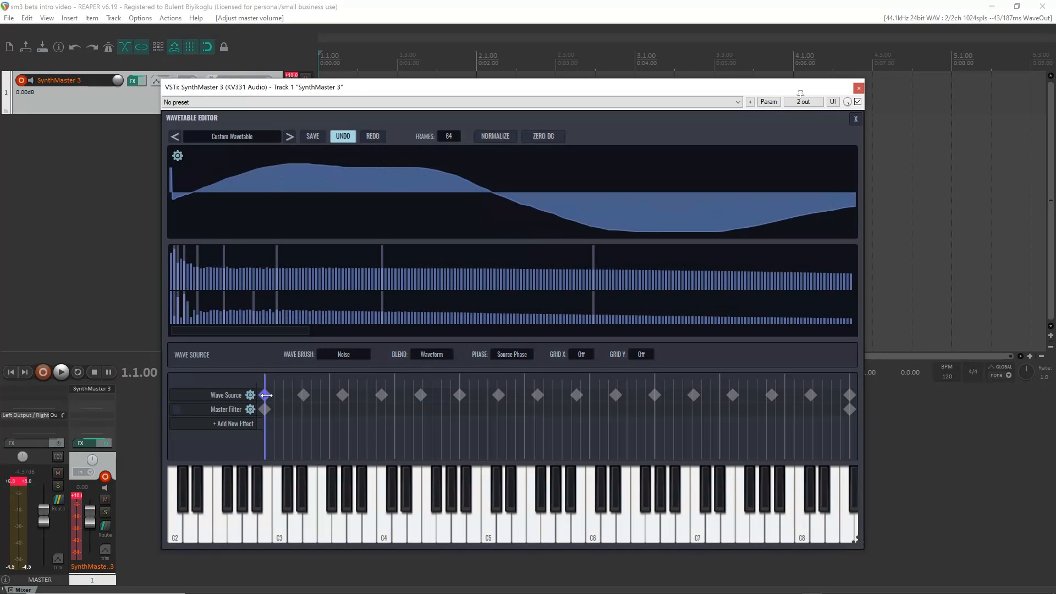
pyautogui.click(250, 395)
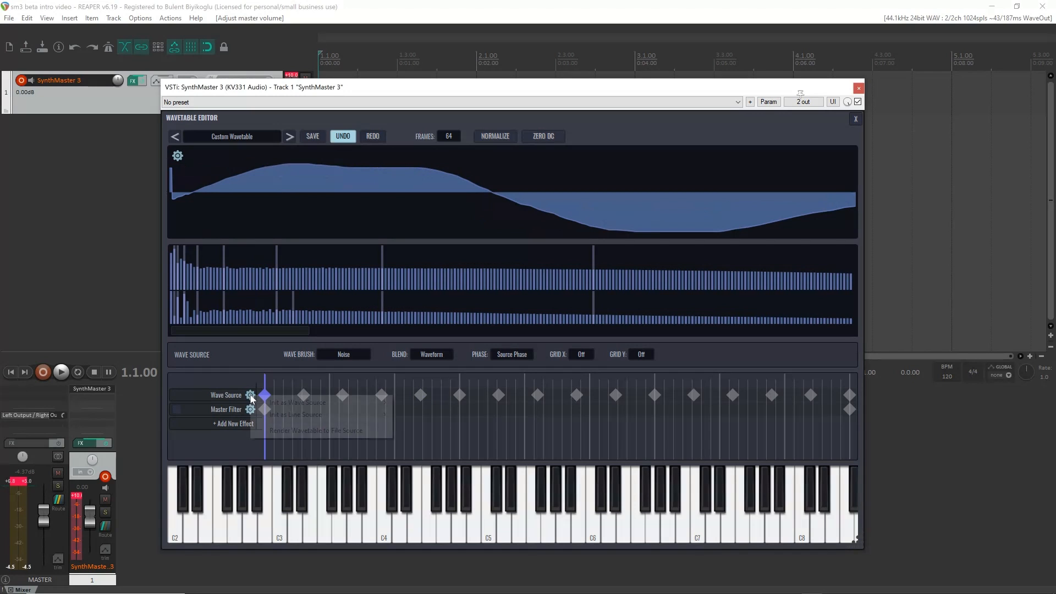
pyautogui.moveTo(287, 406)
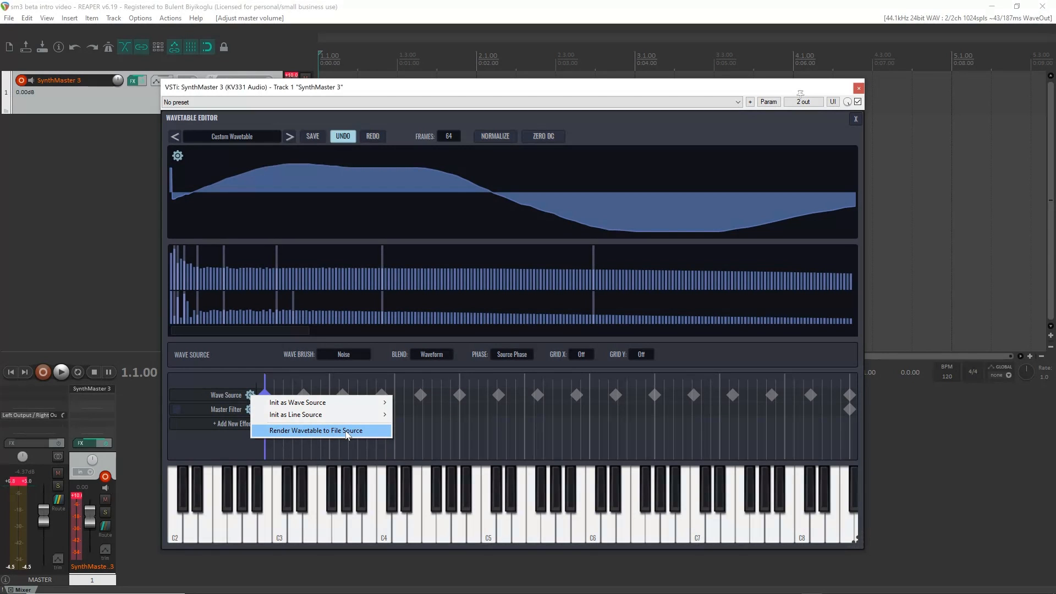
pyautogui.click(318, 432)
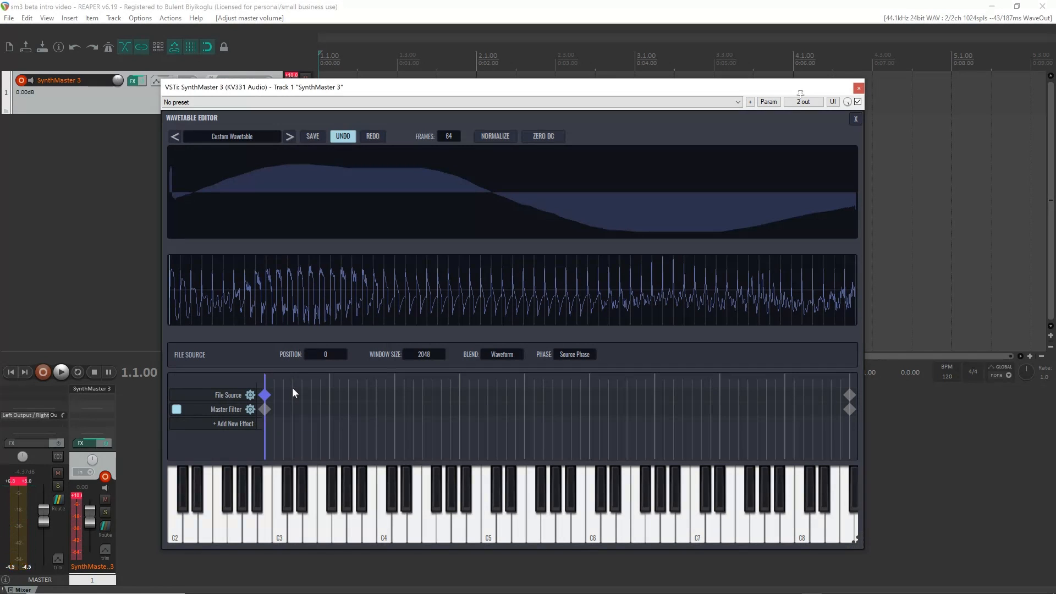
# - Load the factory wavetable Blufftable 10 from the Bluffmunkey bank and add a Waveshaper effect to it
pyautogui.click(220, 136)
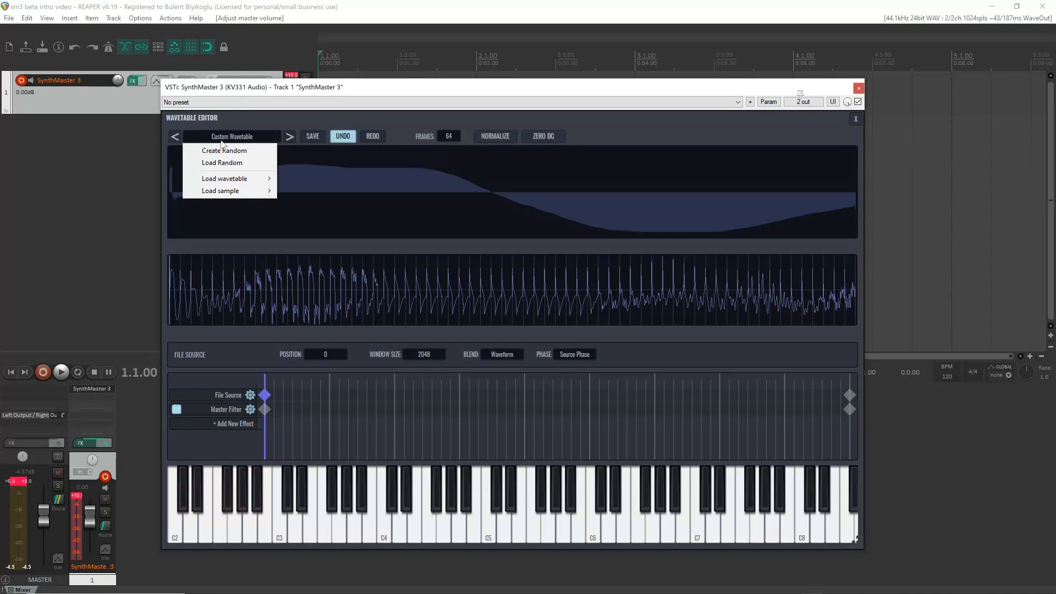
pyautogui.moveTo(234, 180)
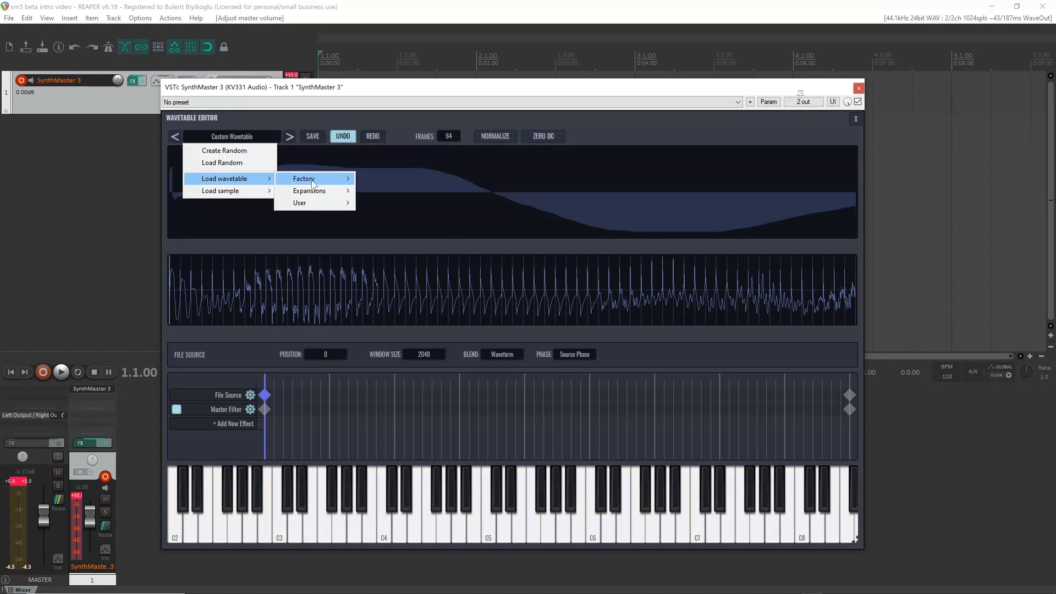
pyautogui.moveTo(311, 183)
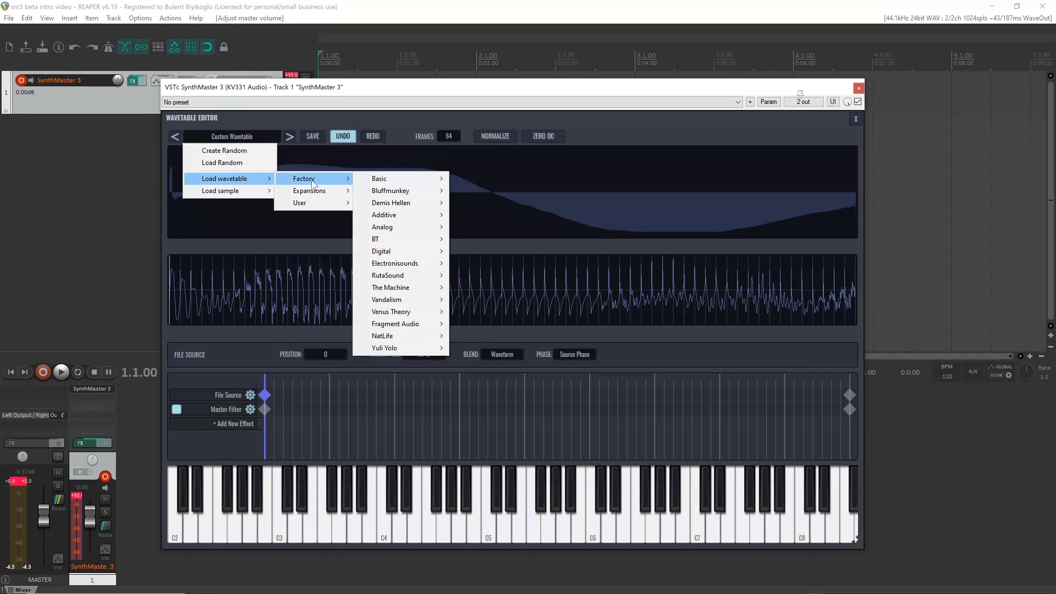
pyautogui.moveTo(400, 197)
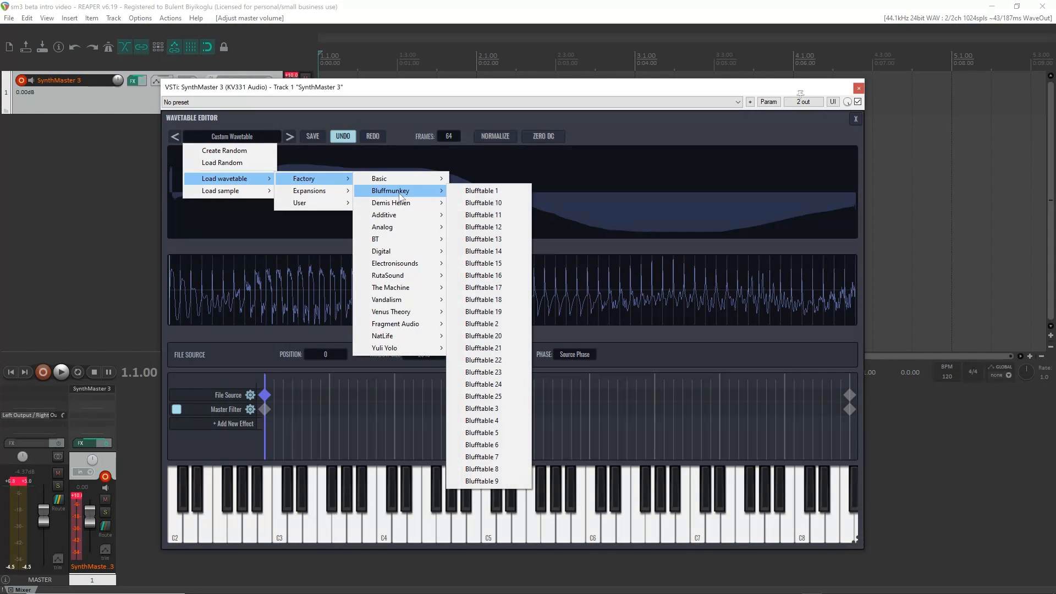
pyautogui.click(500, 202)
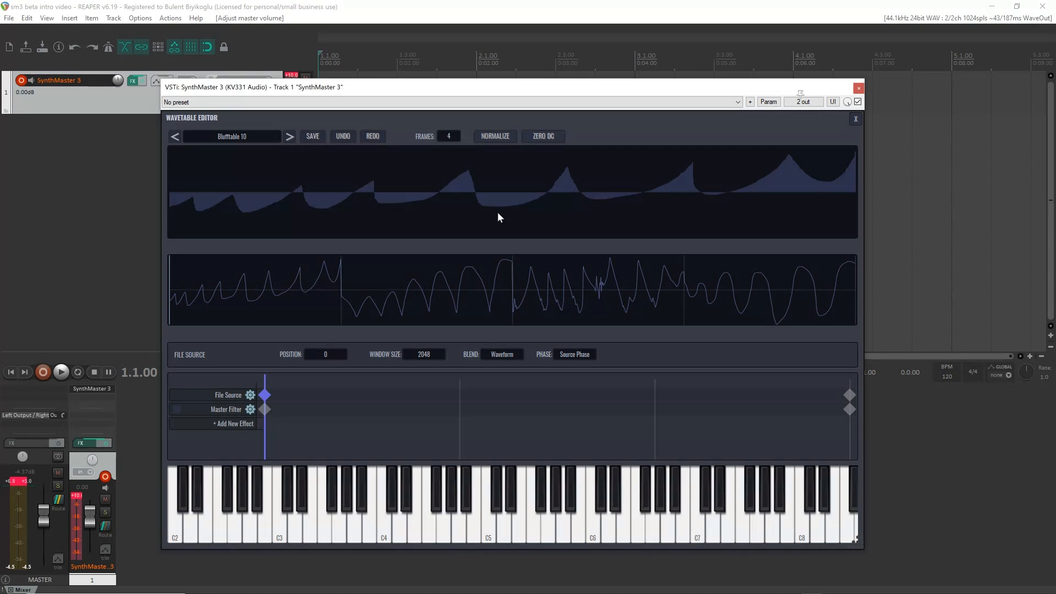
pyautogui.click(228, 424)
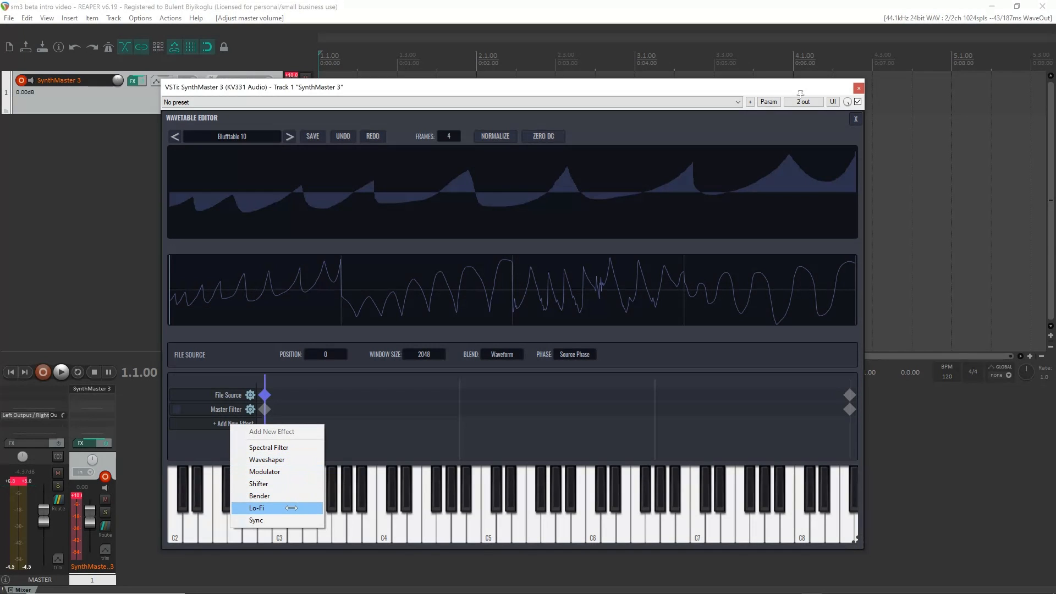
pyautogui.click(301, 460)
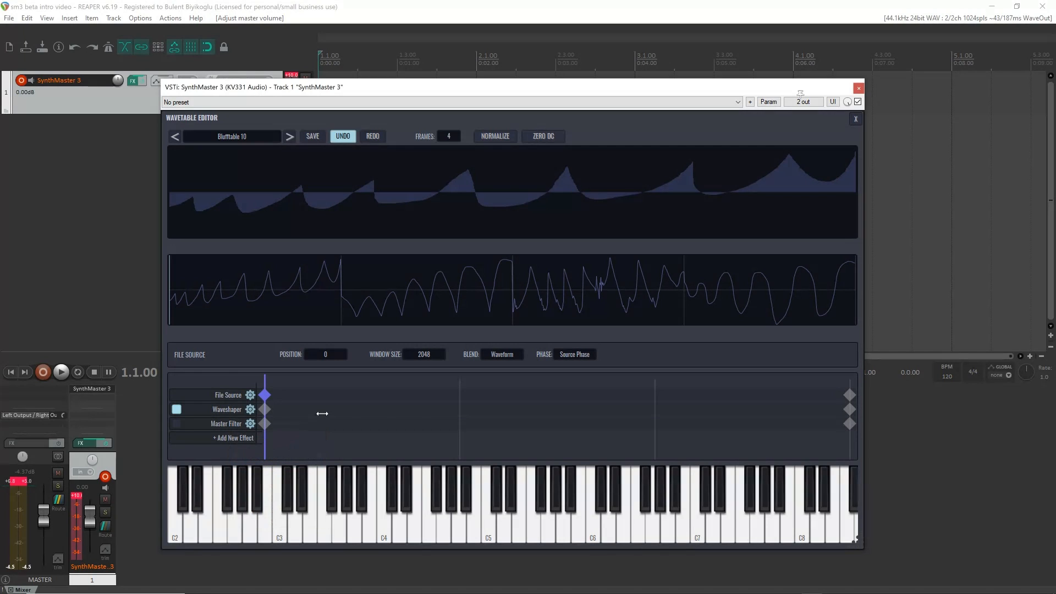
# - Raise the Waveshaper's drive, bias and symmetry at its last keyframe, keeping the Soft-Tanh type
pyautogui.click(265, 410)
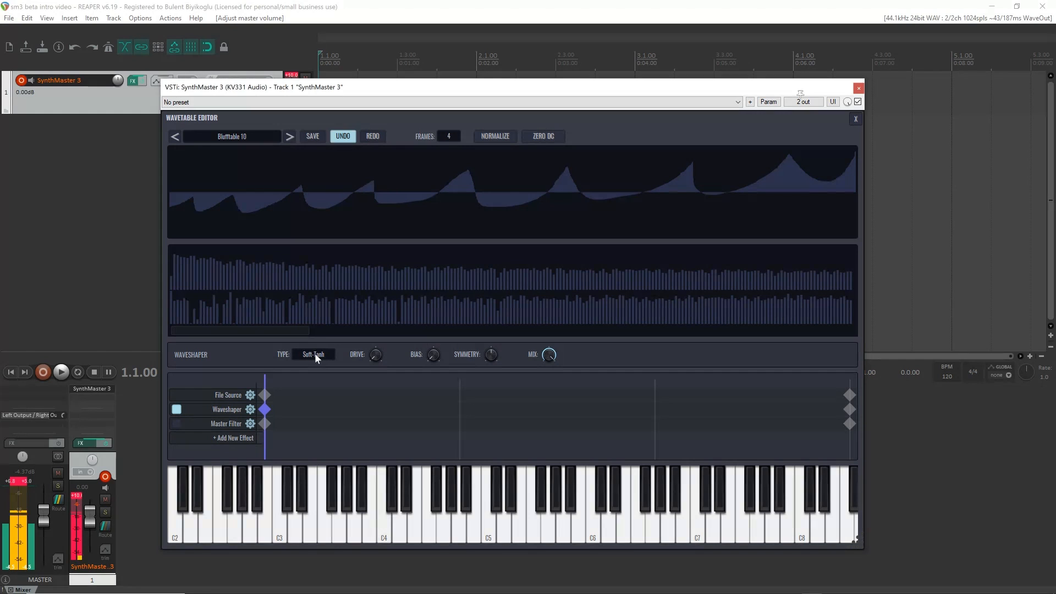
pyautogui.click(849, 409)
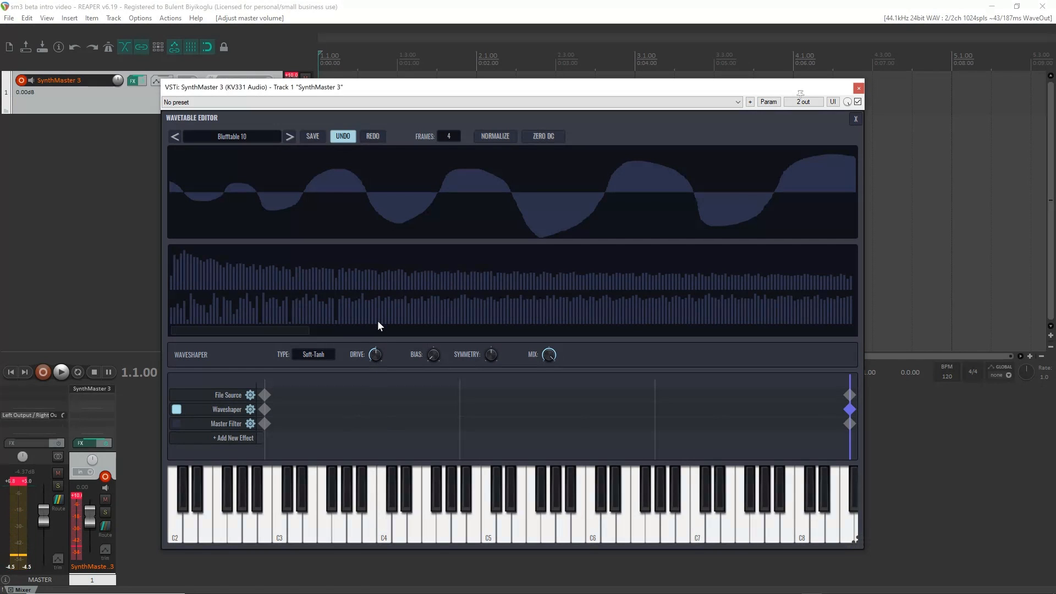
pyautogui.moveTo(378, 321); pyautogui.dragTo(377, 323)
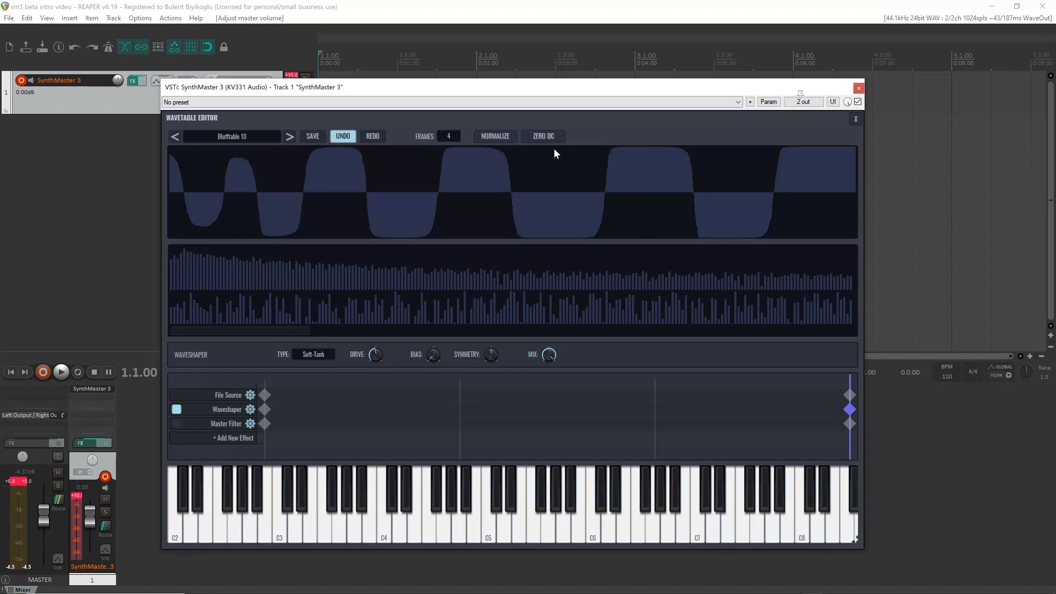
pyautogui.moveTo(428, 328); pyautogui.dragTo(484, 334)
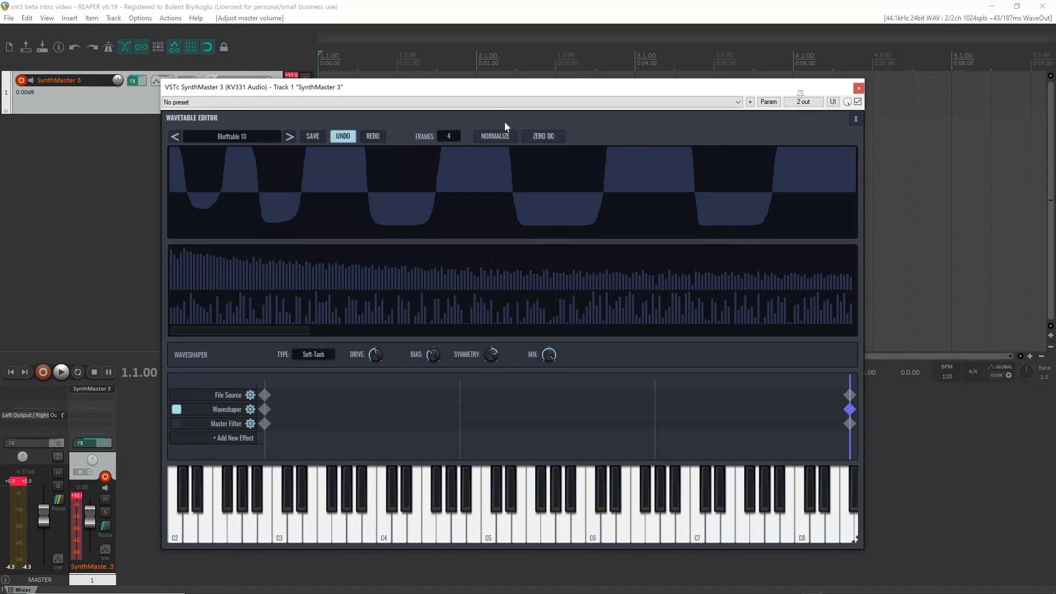
# - Enable Normalize, set the wavetable to 64 frames, and scrub from the last frame to the first
pyautogui.click(501, 137)
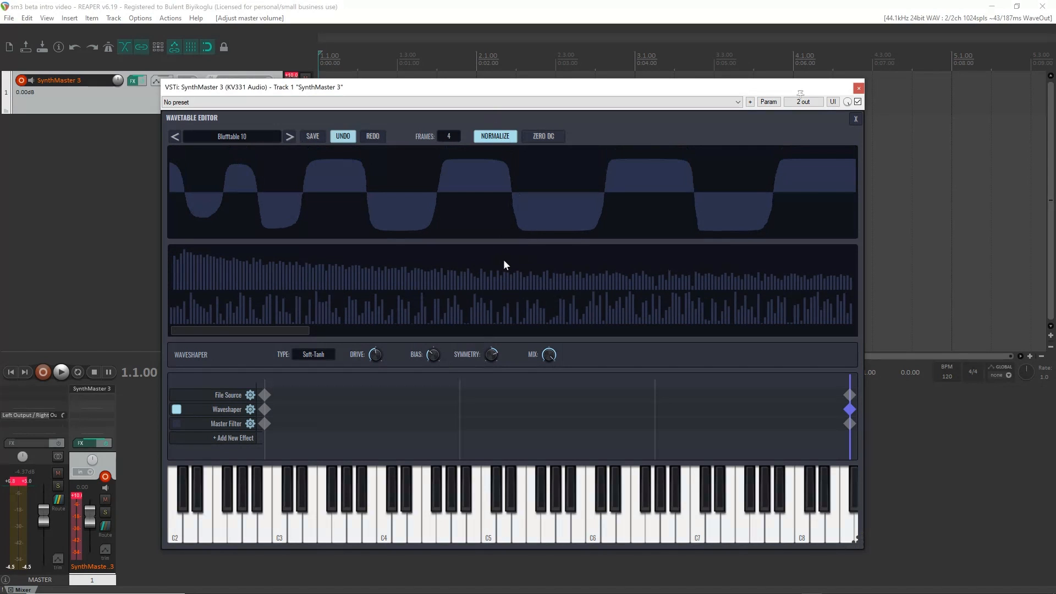
pyautogui.click(446, 136)
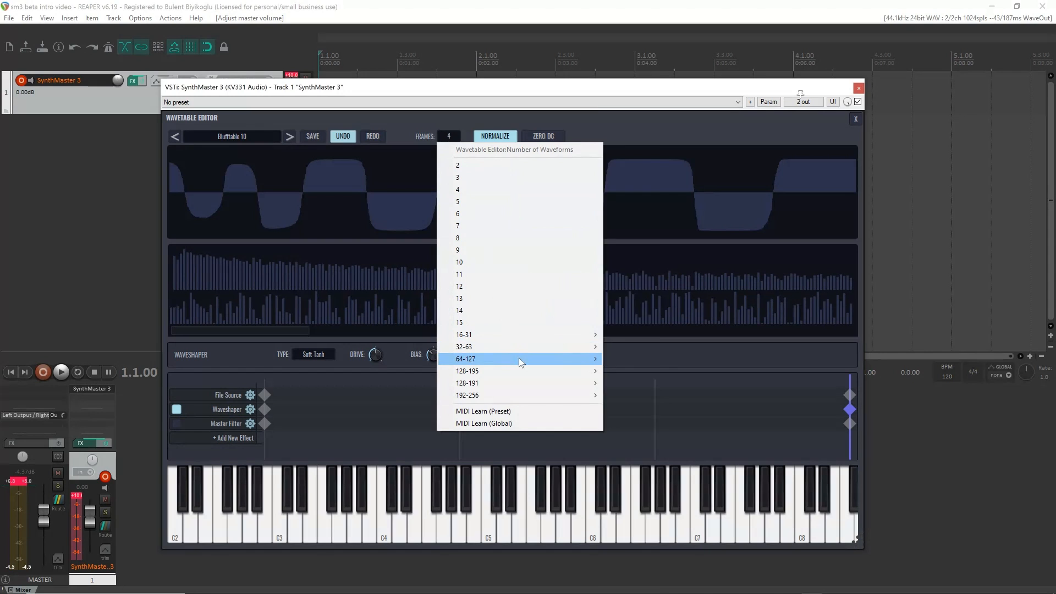
pyautogui.moveTo(519, 357)
pyautogui.click(629, 21)
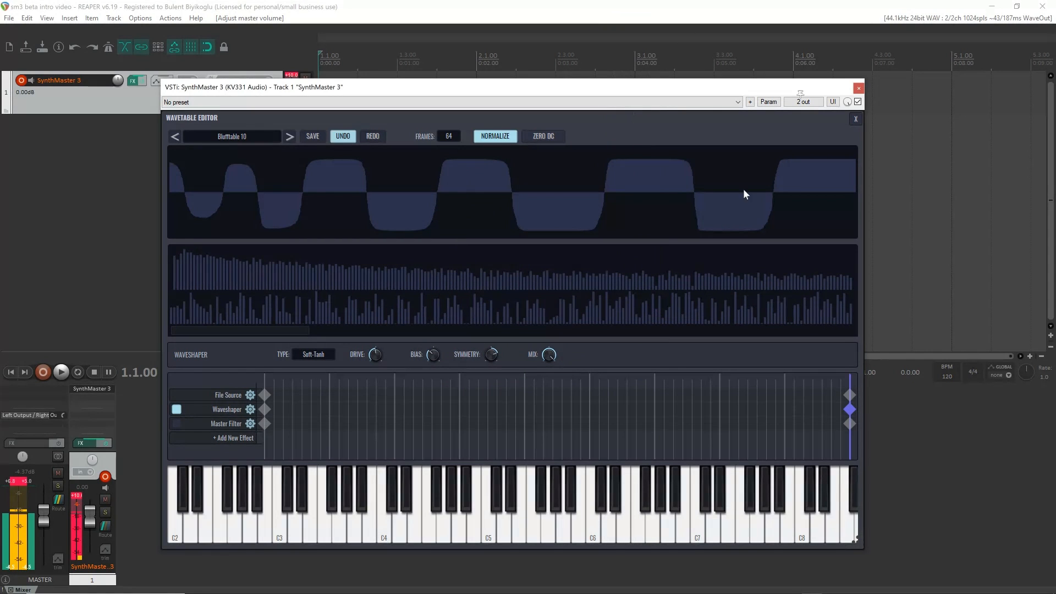
pyautogui.moveTo(851, 382); pyautogui.dragTo(258, 398)
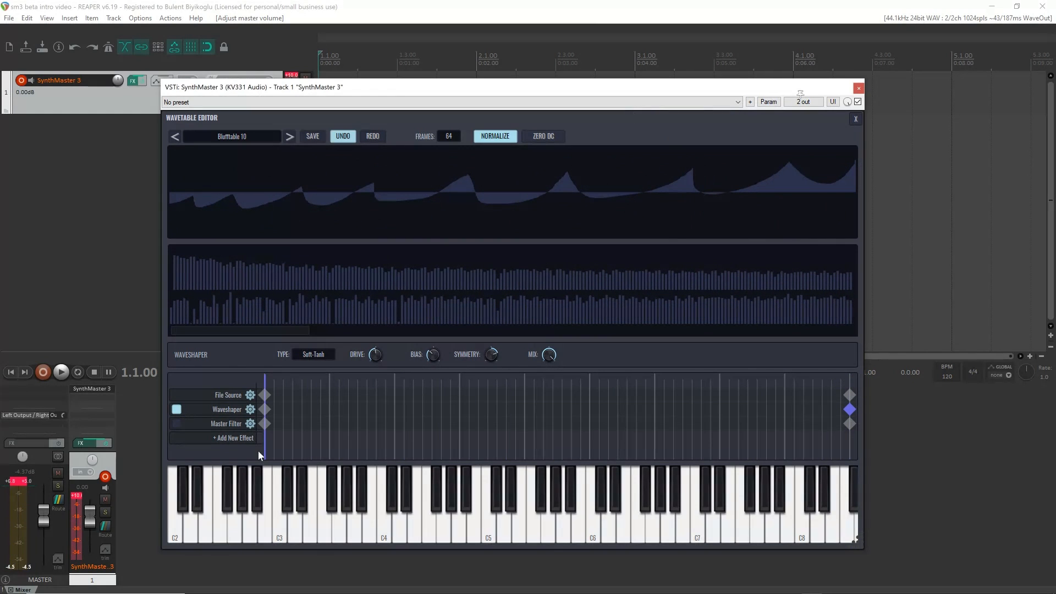
# - Add a Shifter effect after the Waveshaper and raise its X shift and Y shift at the last keyframe
pyautogui.click(264, 395)
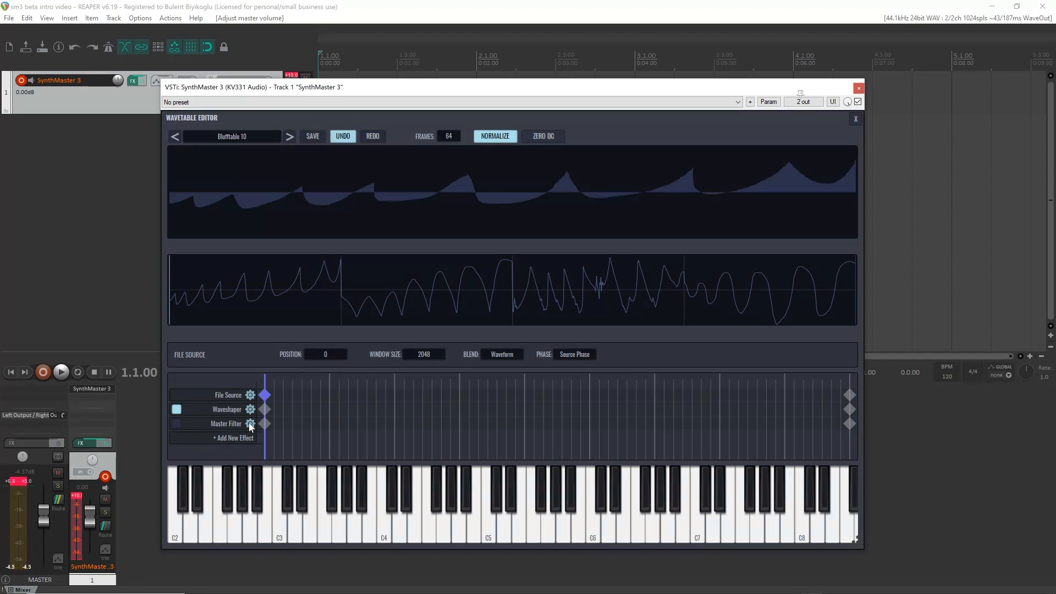
pyautogui.click(249, 439)
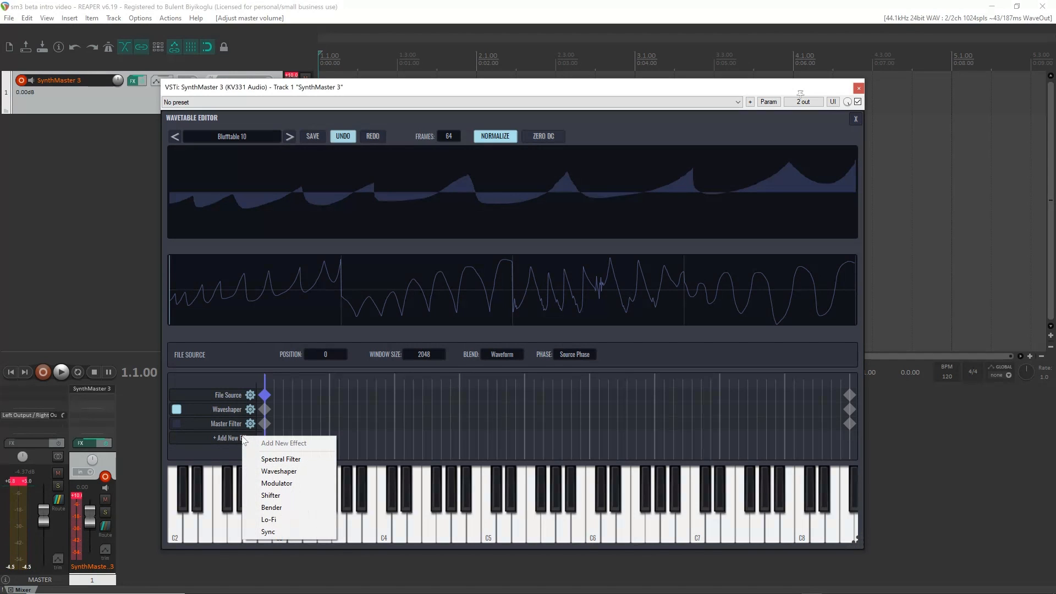
pyautogui.click(298, 495)
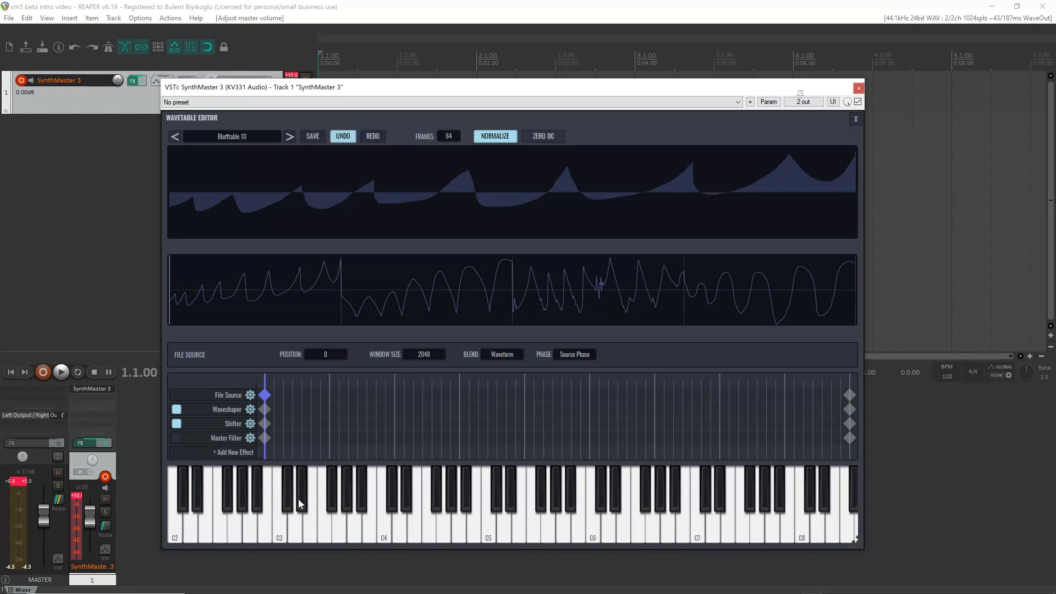
pyautogui.click(266, 423)
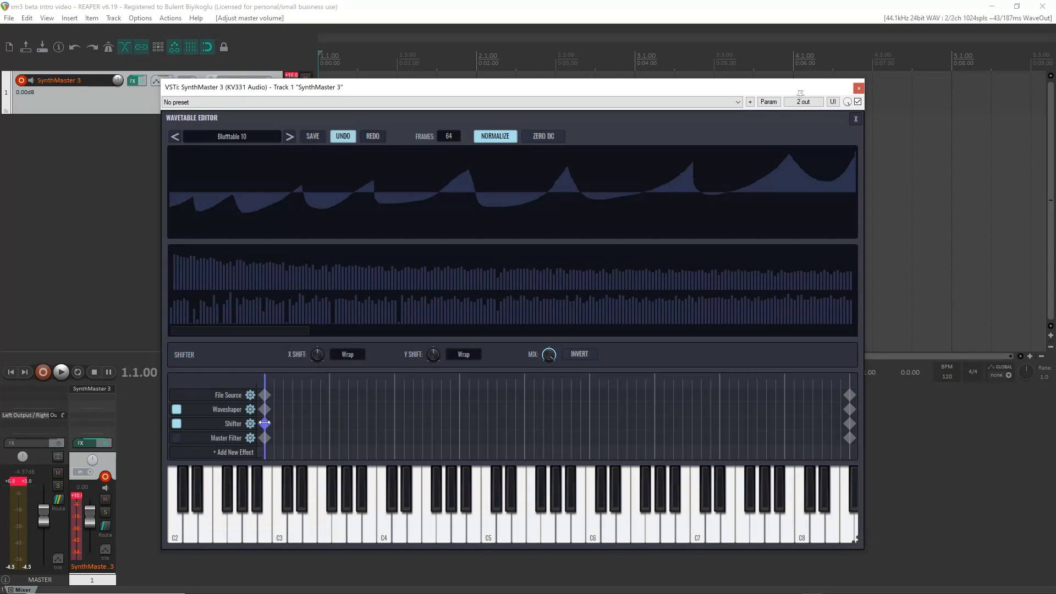
pyautogui.click(850, 423)
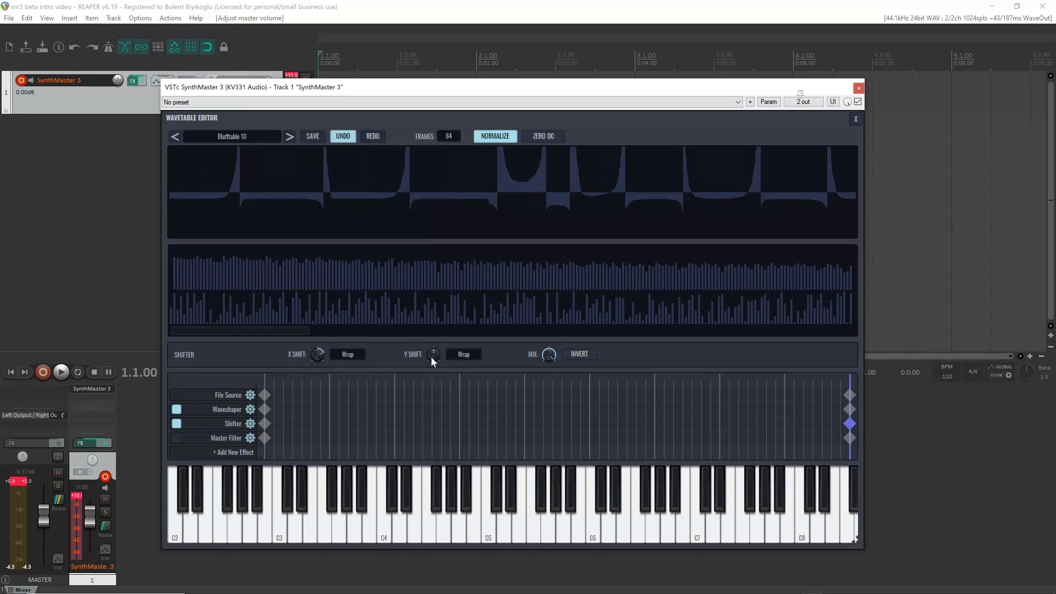
pyautogui.moveTo(431, 357); pyautogui.dragTo(424, 334)
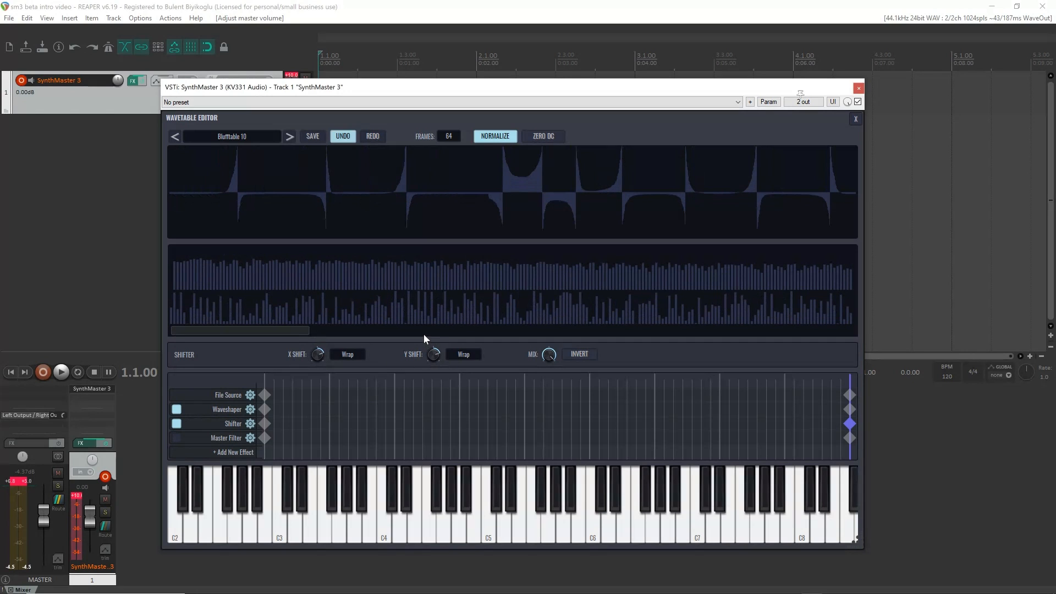
# - Set the Shifter's X shift and Y shift modes to Clip and scrub back to the first frame
pyautogui.click(346, 356)
pyautogui.click(355, 397)
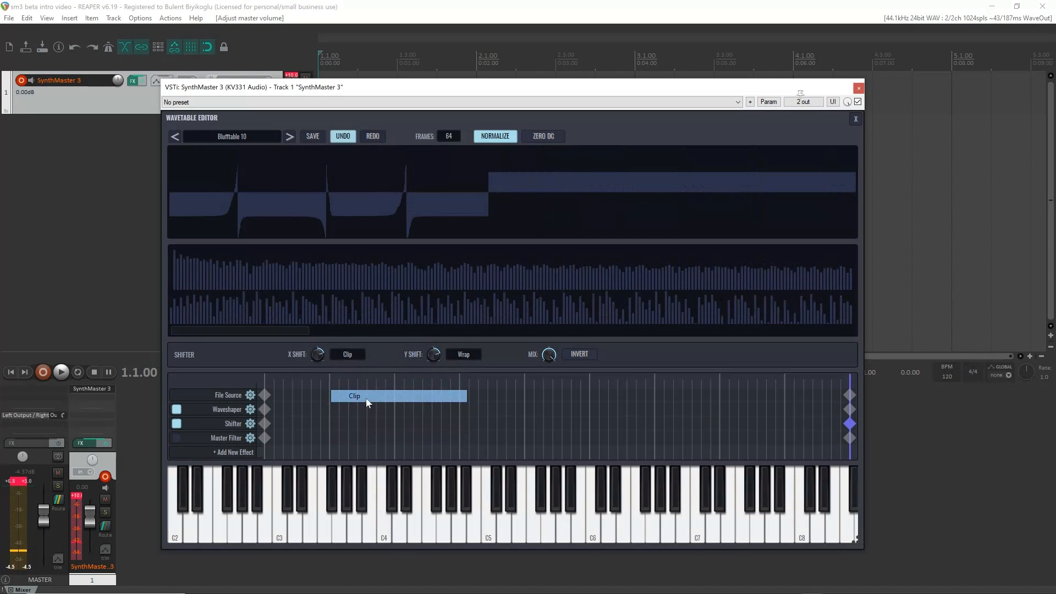
pyautogui.click(462, 356)
pyautogui.click(471, 396)
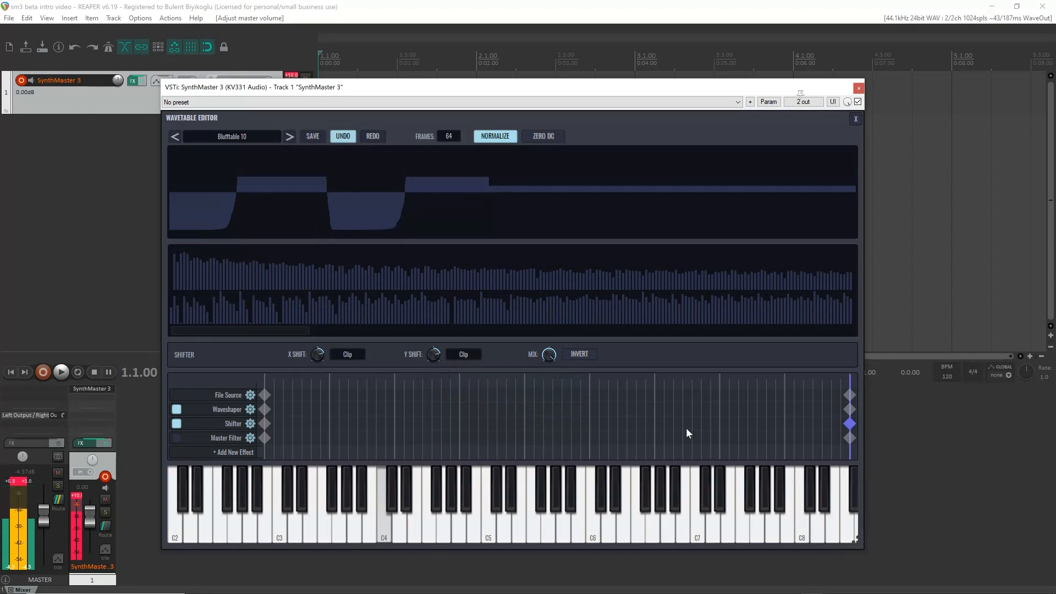
pyautogui.moveTo(850, 385); pyautogui.dragTo(216, 400)
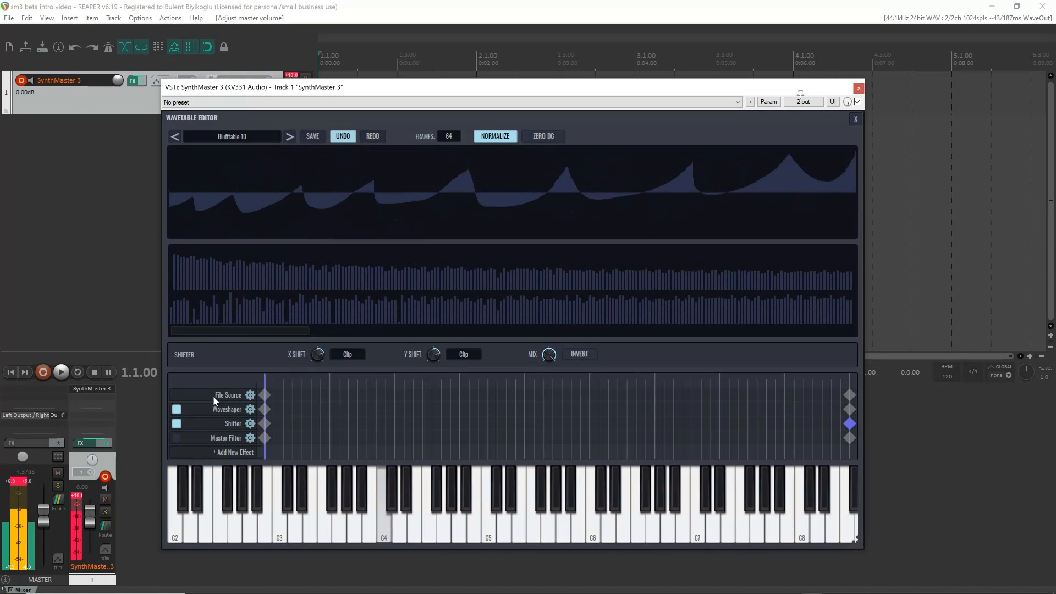
# - Bypass the Shifter effect and re-enable it
pyautogui.click(264, 409)
pyautogui.click(264, 395)
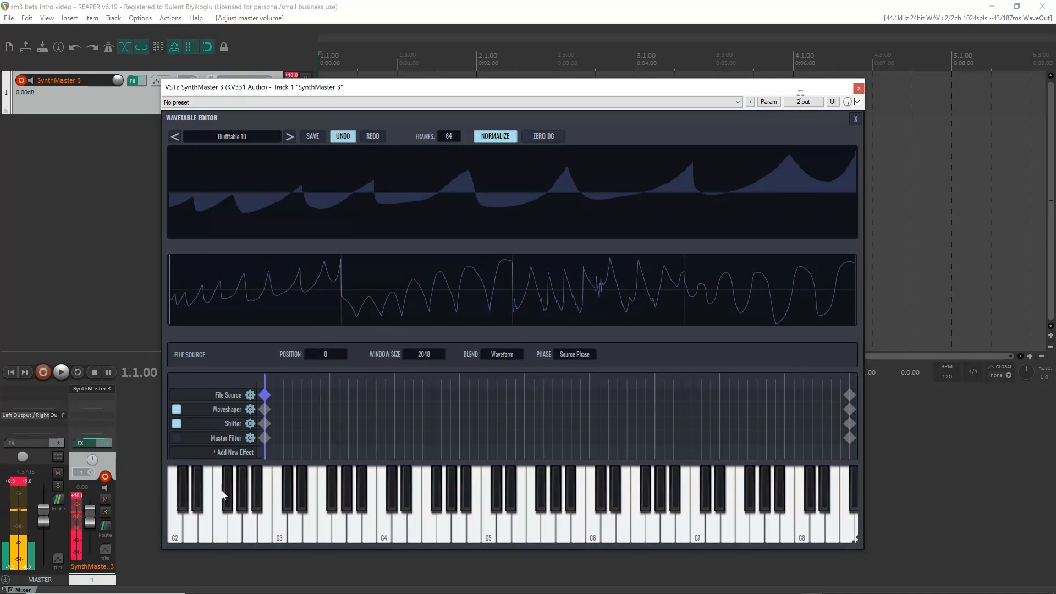
pyautogui.click(175, 423)
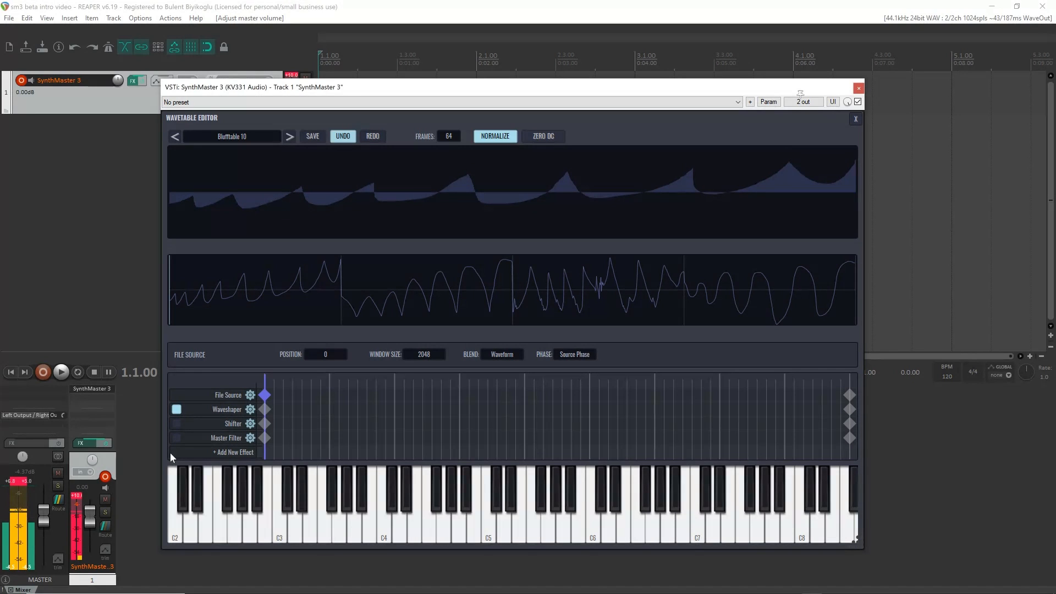
pyautogui.click(176, 423)
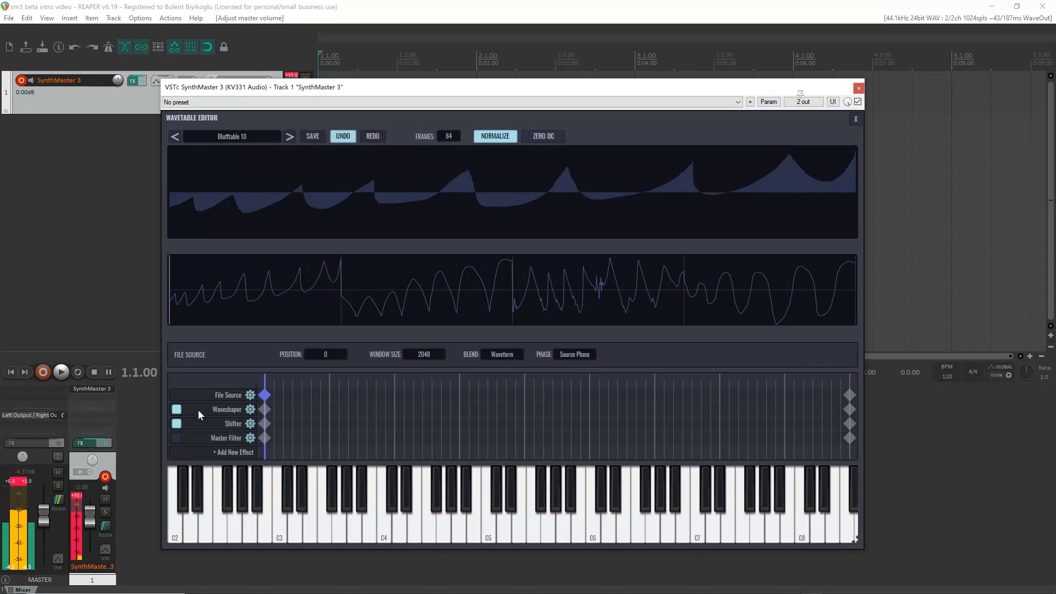
# - Set the Shifter's X shift and Y shift modes to Wrap and scrub from the last frame to the first
pyautogui.click(265, 423)
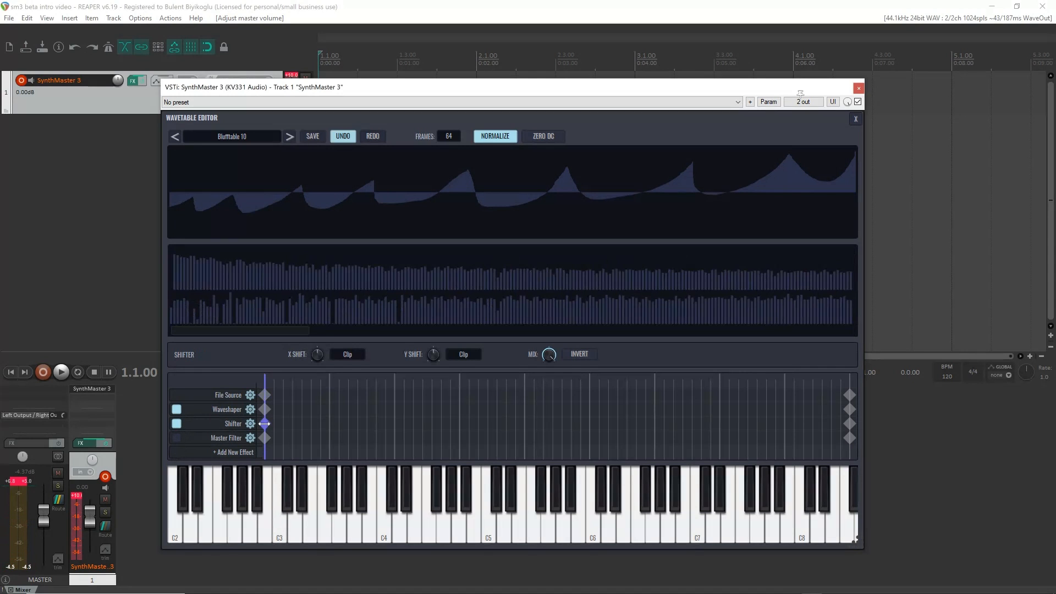
pyautogui.click(354, 349)
pyautogui.click(364, 387)
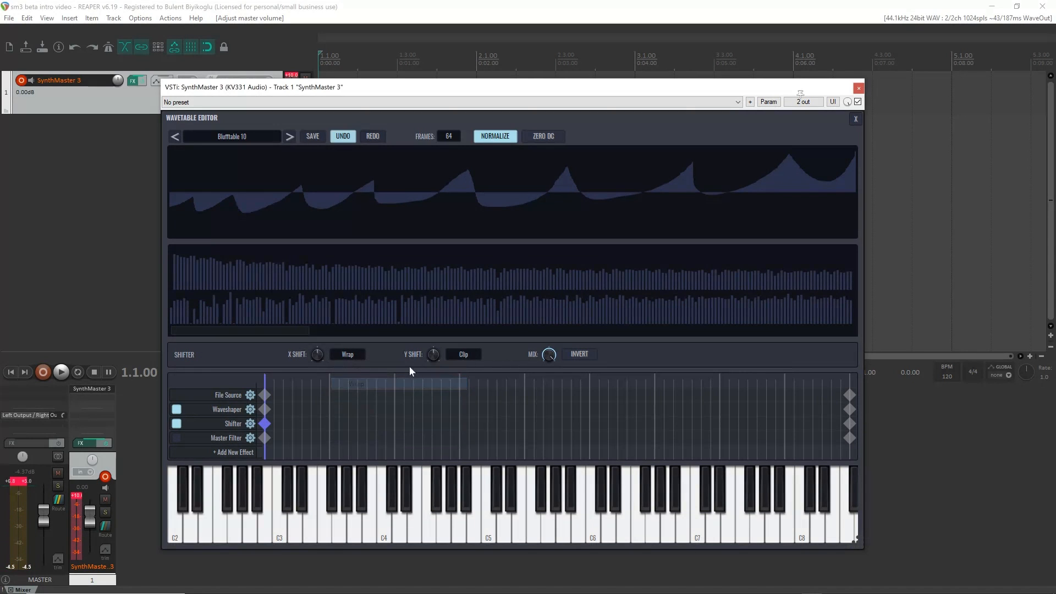
pyautogui.click(463, 354)
pyautogui.click(477, 386)
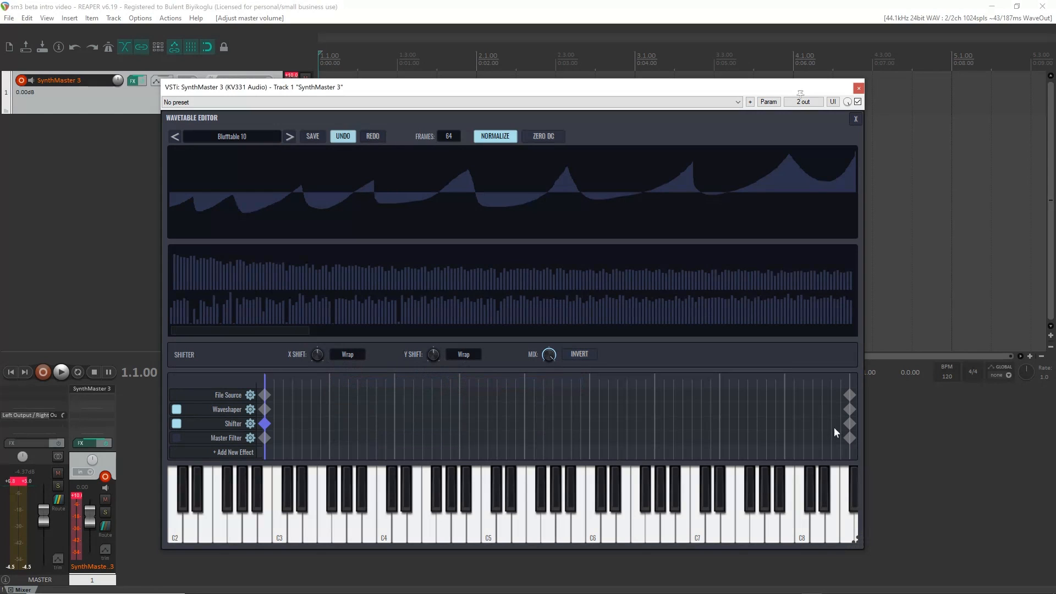
pyautogui.click(850, 424)
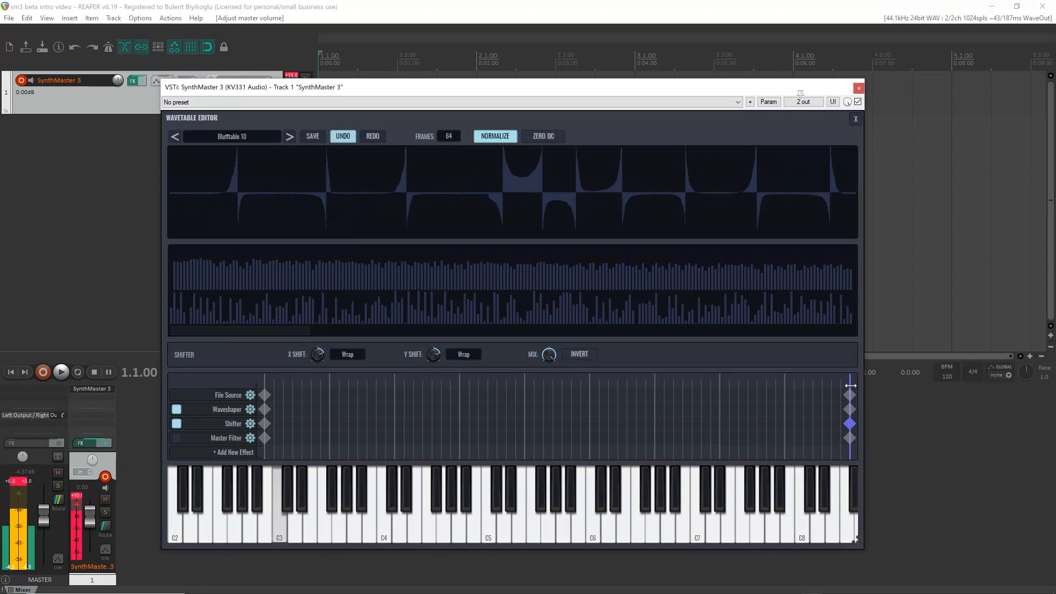
pyautogui.moveTo(850, 385); pyautogui.dragTo(265, 384)
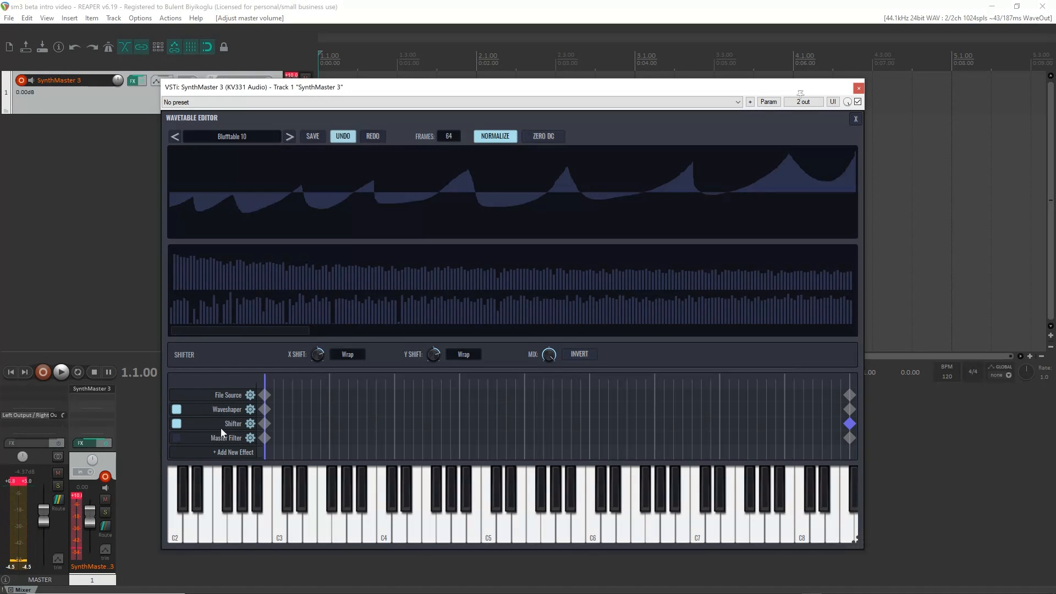
# - Delete the Shifter effect and add a Bender effect in its place
pyautogui.click(250, 424)
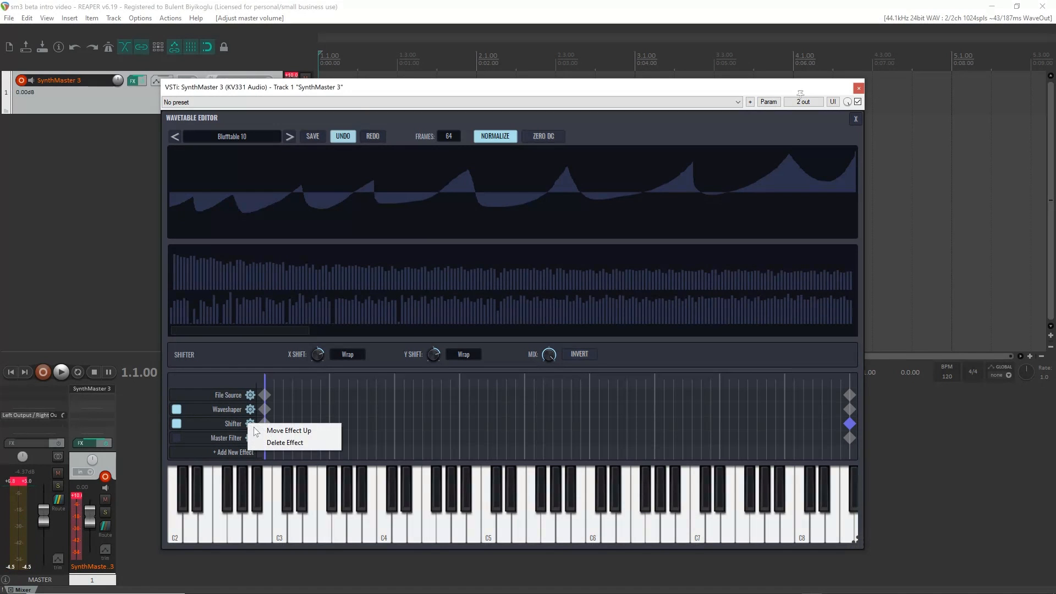
pyautogui.click(278, 443)
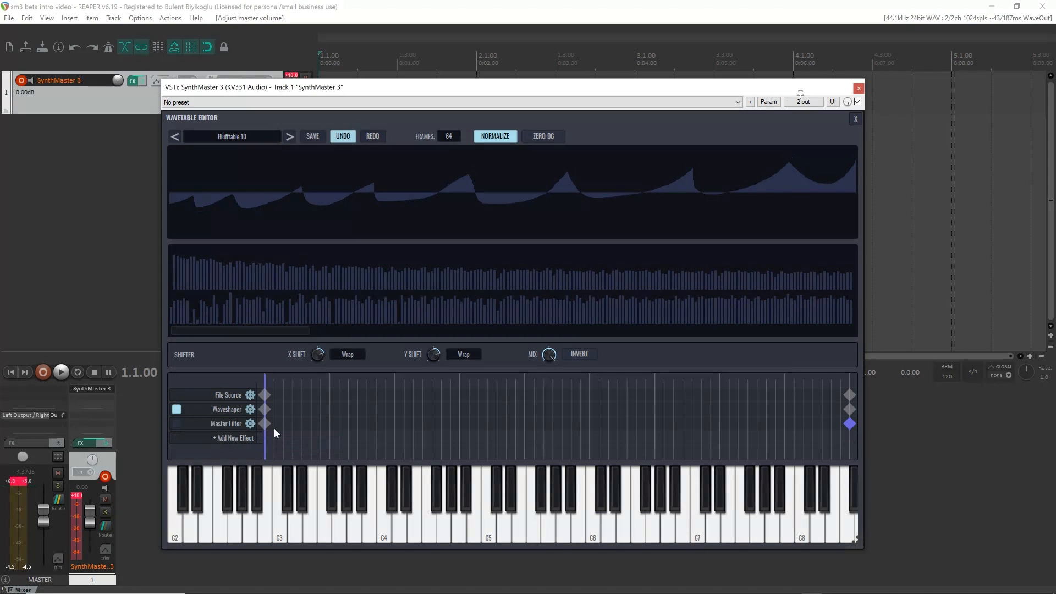
pyautogui.click(240, 438)
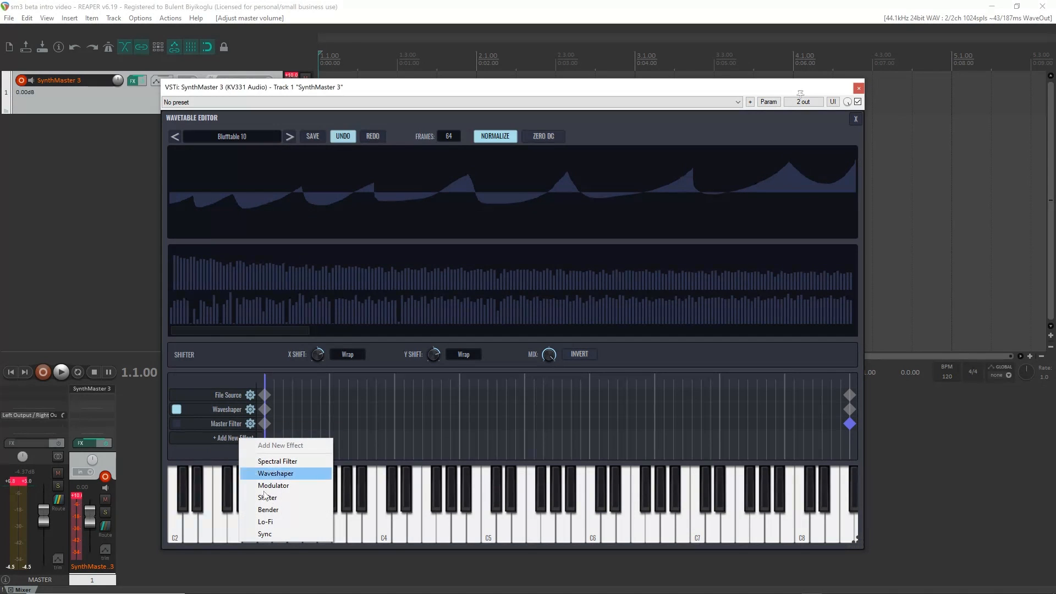
pyautogui.click(281, 509)
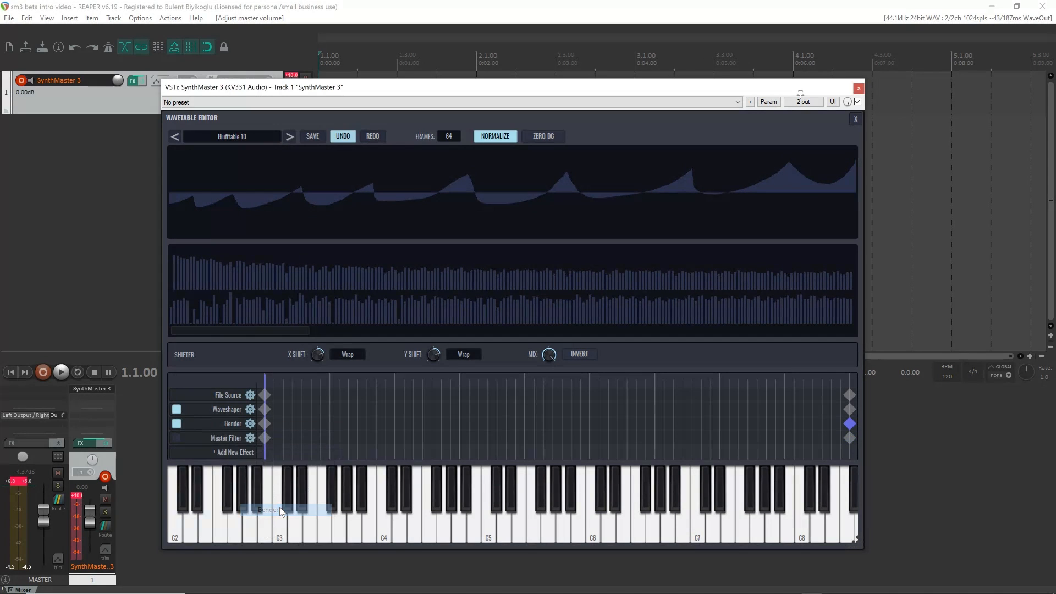
# - Try different bend and phase amounts at the Bender's first keyframe and reset the bend to its default
pyautogui.click(265, 423)
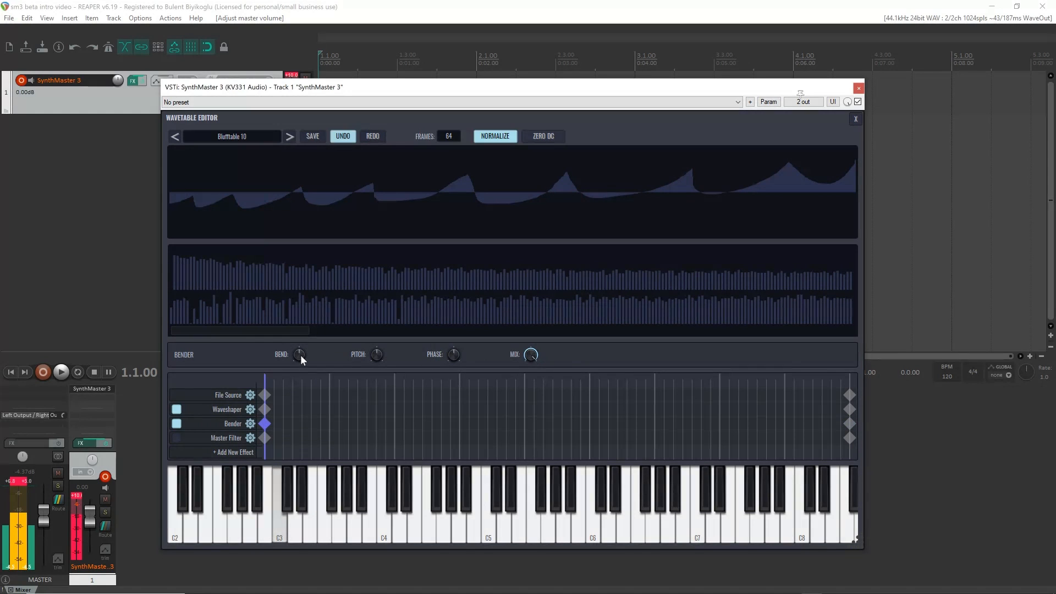
pyautogui.moveTo(295, 334); pyautogui.dragTo(296, 332)
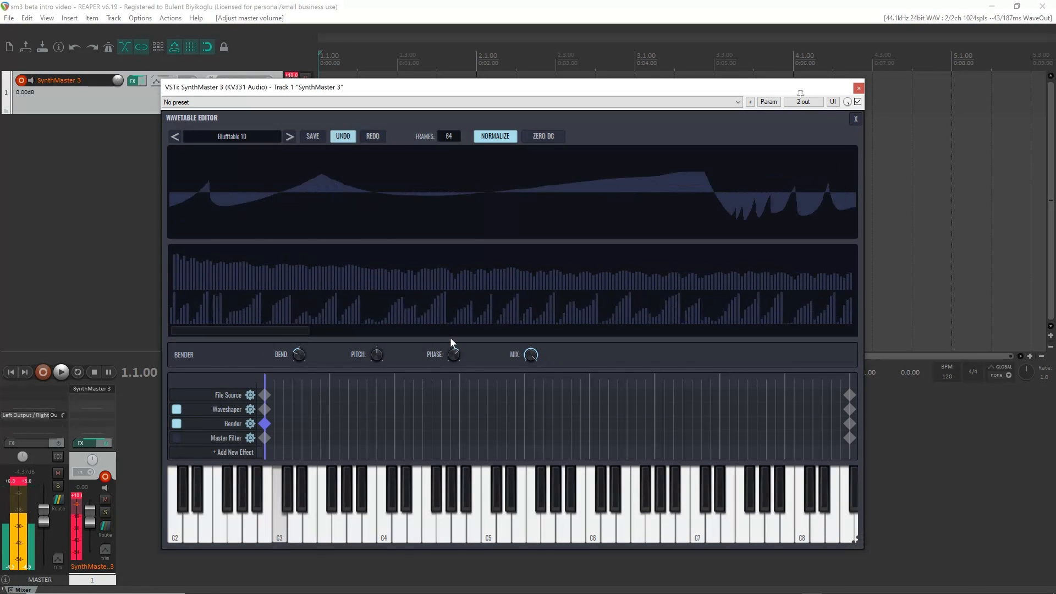
pyautogui.doubleClick(303, 352)
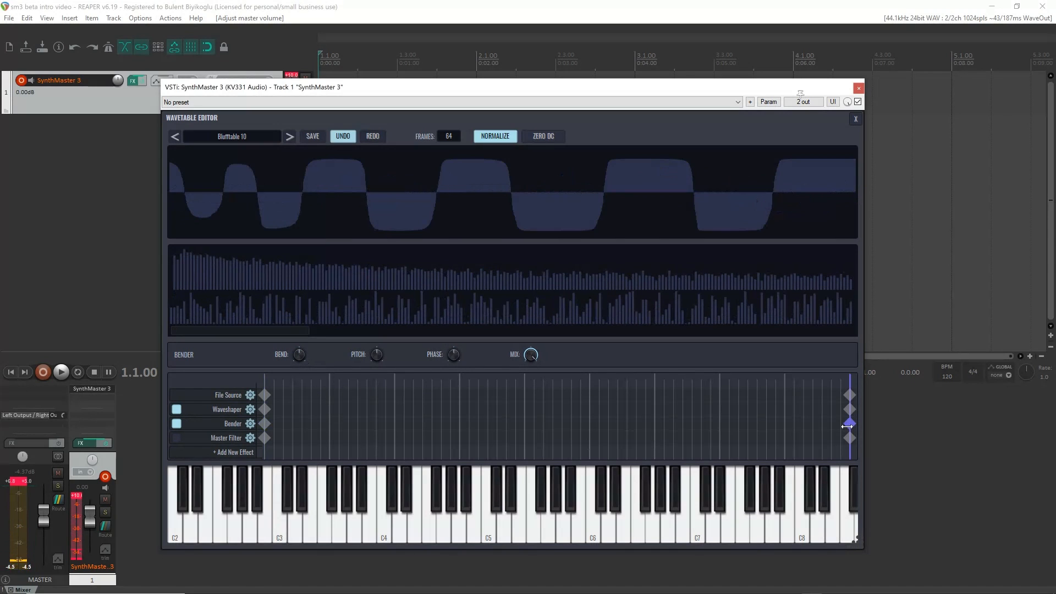
# - Raise the Bender's bend, pitch and phase at its last keyframe
pyautogui.moveTo(290, 344); pyautogui.dragTo(286, 340)
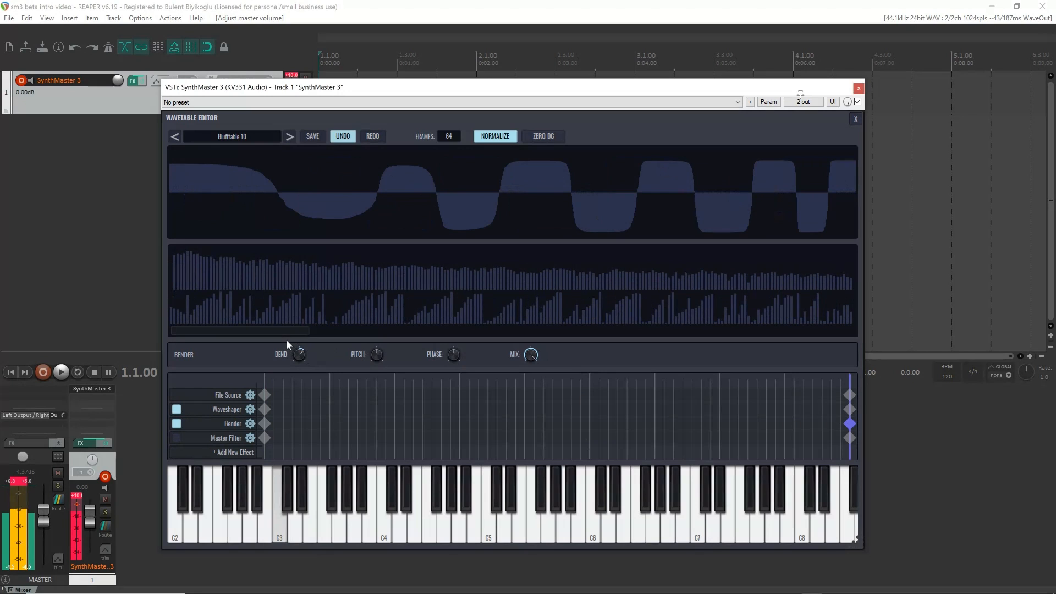
pyautogui.moveTo(373, 351); pyautogui.dragTo(372, 349)
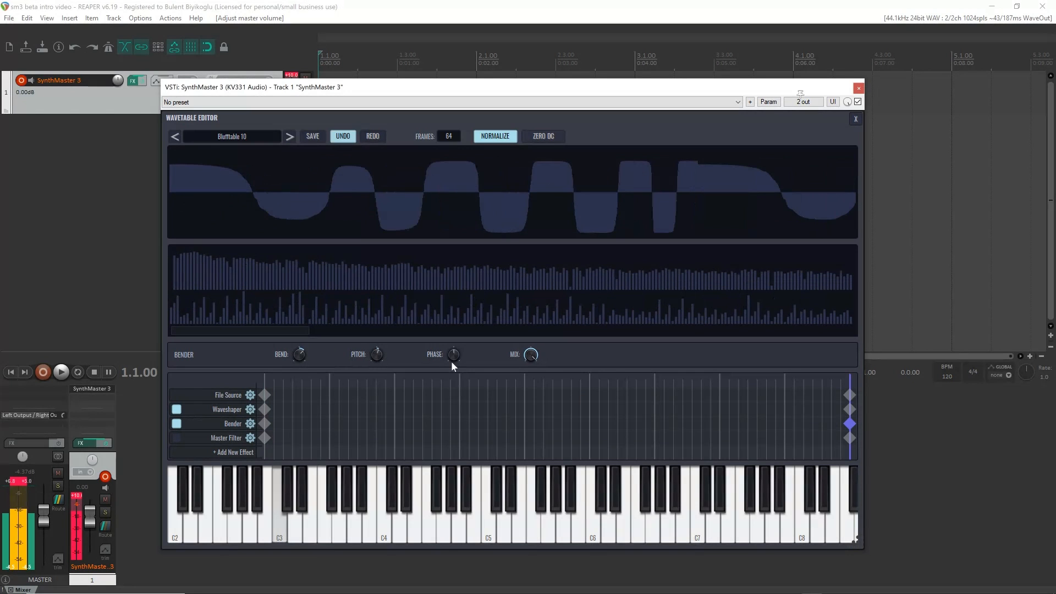
pyautogui.moveTo(449, 348); pyautogui.dragTo(447, 346)
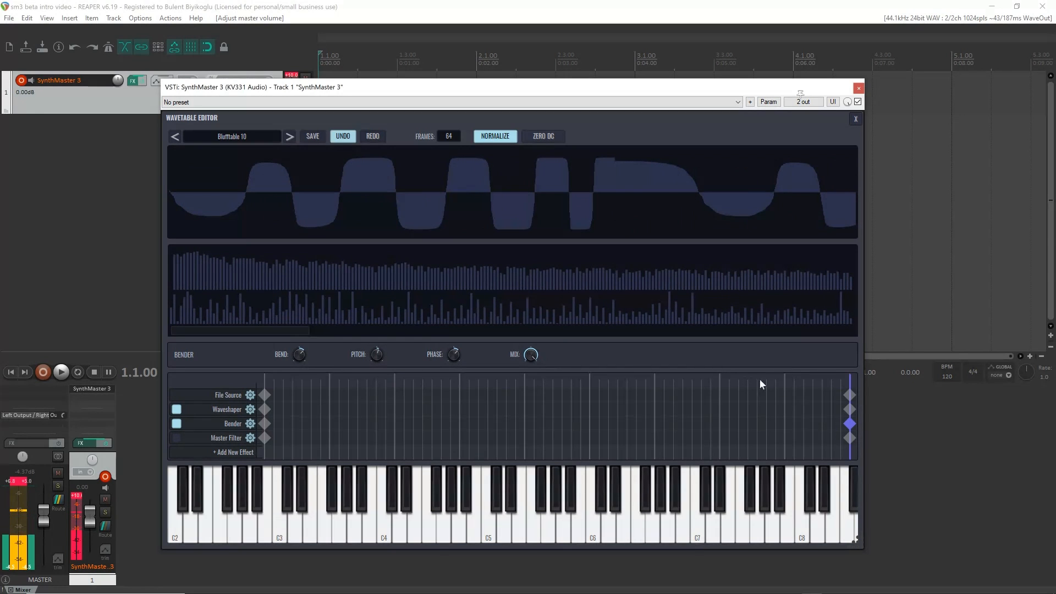
# - Scrub back to the first frame, delete the Waveshaper effect and add a Lo-Fi effect
pyautogui.moveTo(846, 382)
pyautogui.mouseDown()
pyautogui.moveTo(300, 379)
pyautogui.moveTo(247, 409)
pyautogui.mouseUp()
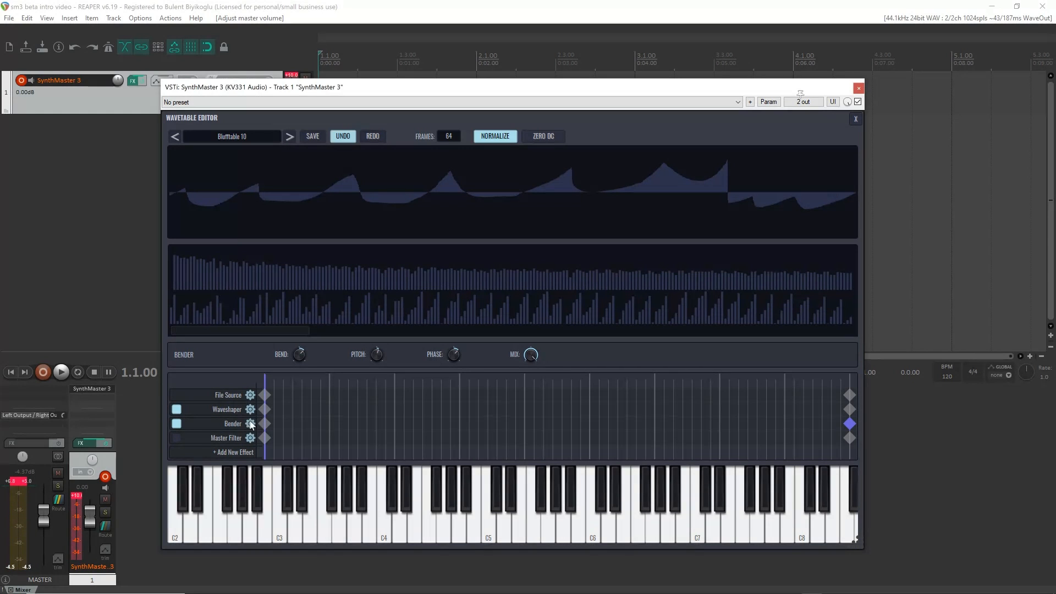
pyautogui.click(251, 409)
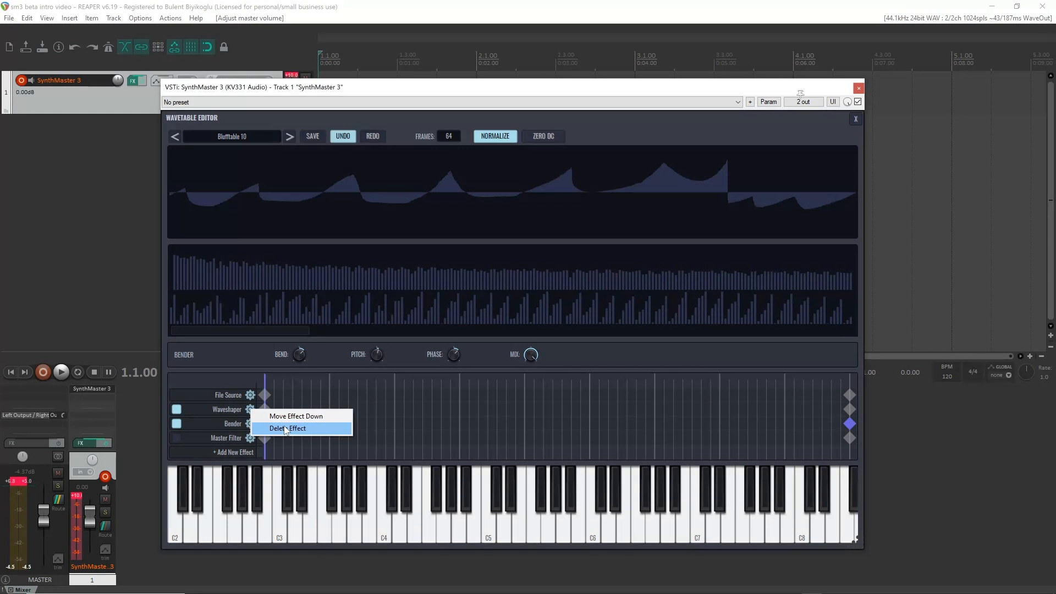
pyautogui.click(281, 427)
pyautogui.click(246, 439)
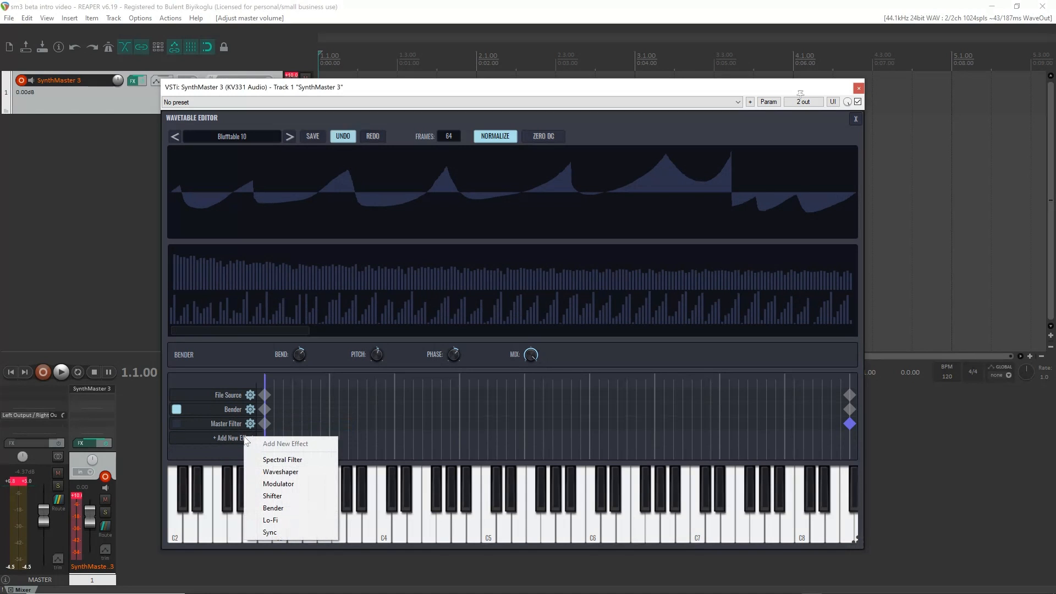
pyautogui.click(272, 519)
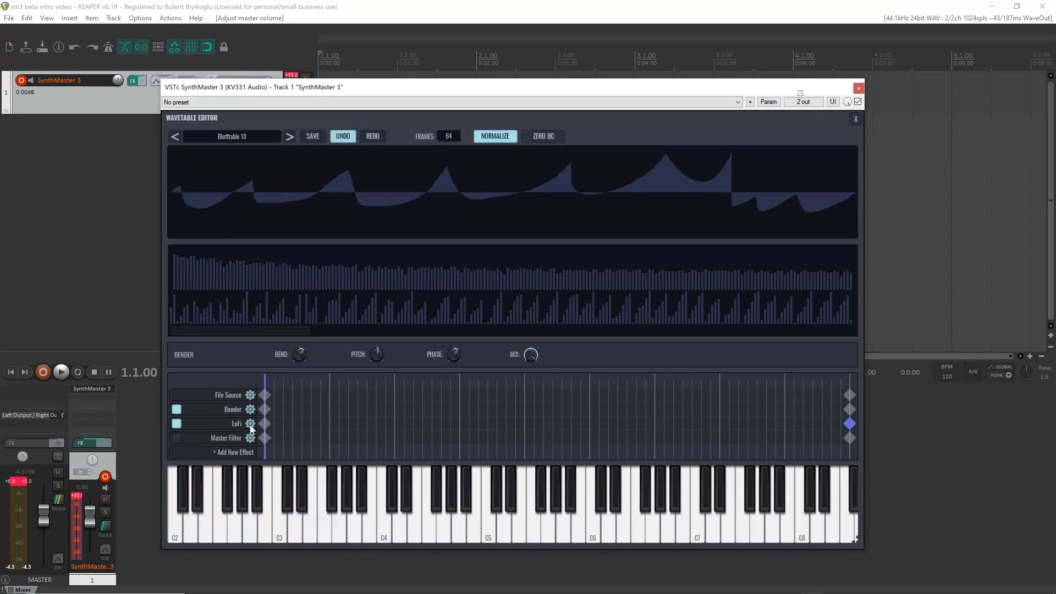
# - Move the LoFi effect above the Bender, select its first keyframe and bypass the Bender
pyautogui.click(251, 424)
pyautogui.click(274, 432)
pyautogui.click(264, 409)
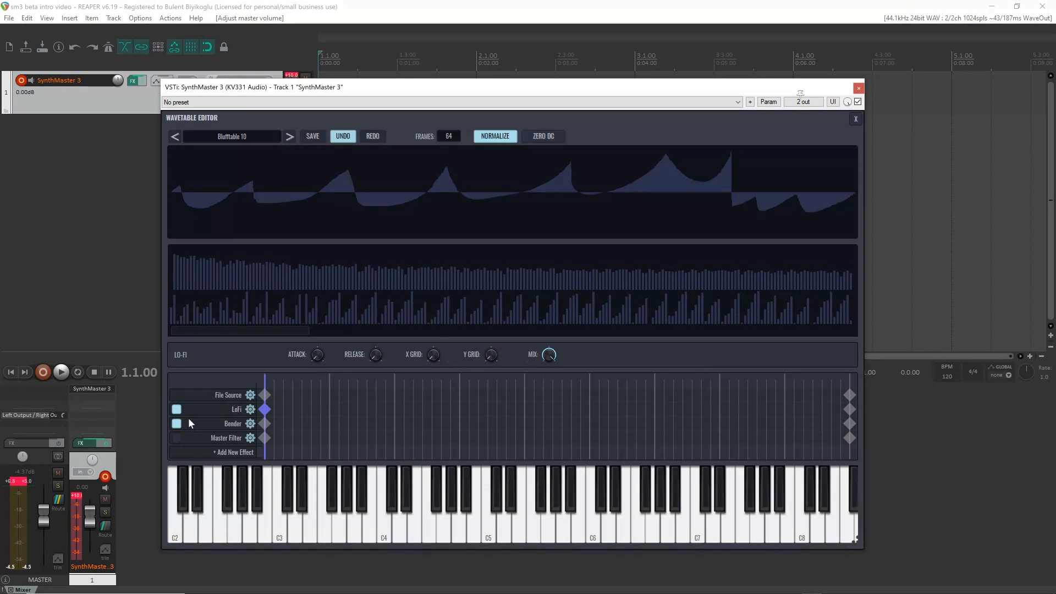
pyautogui.click(181, 423)
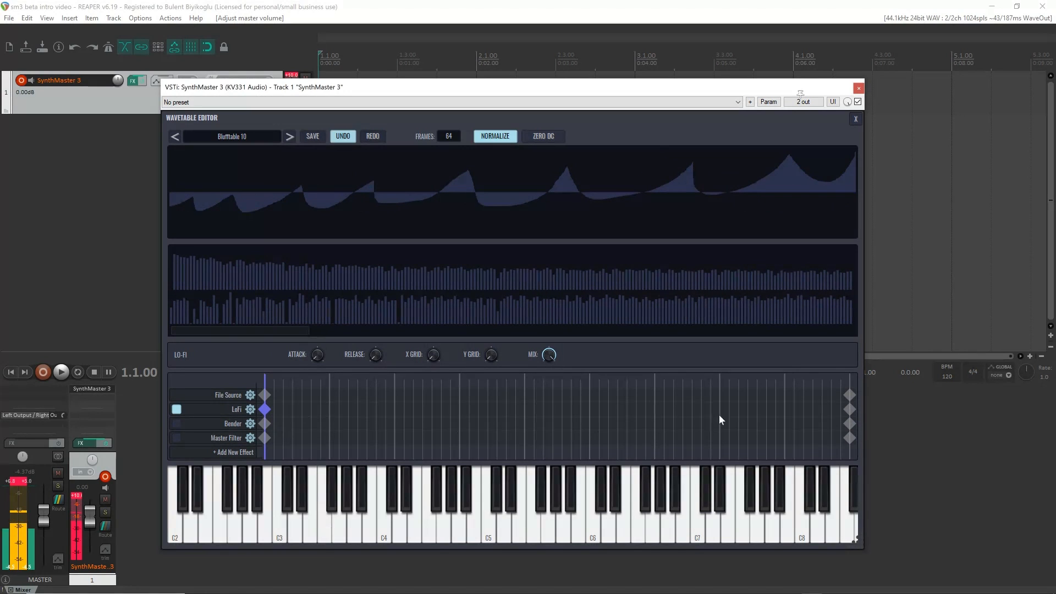
# - Raise LoFi's X grid, Y grid, attack and release at its last keyframe and scrub back to the first frame
pyautogui.click(849, 411)
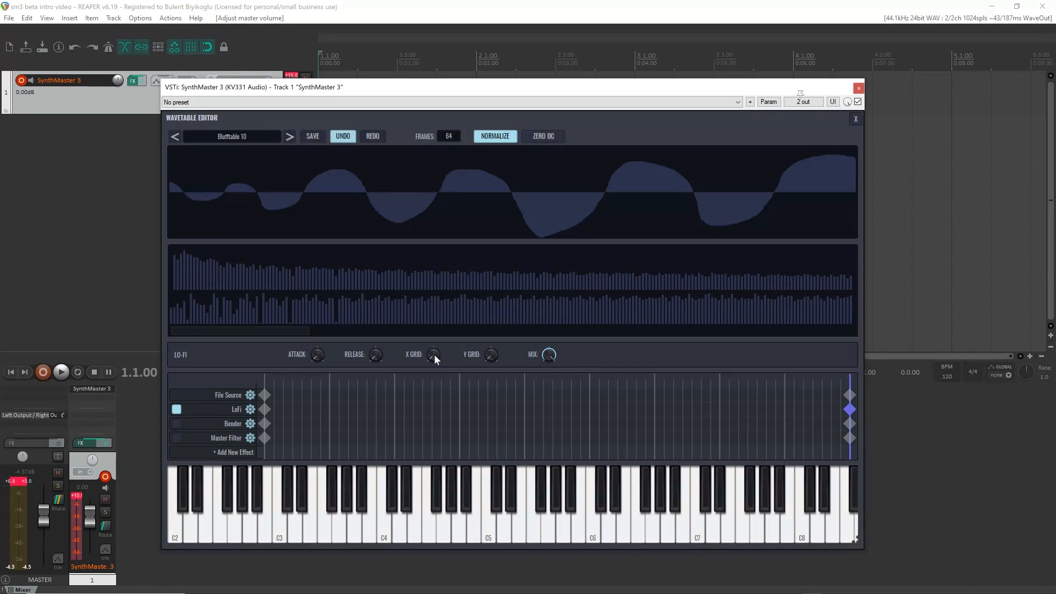
pyautogui.moveTo(429, 339); pyautogui.dragTo(486, 331)
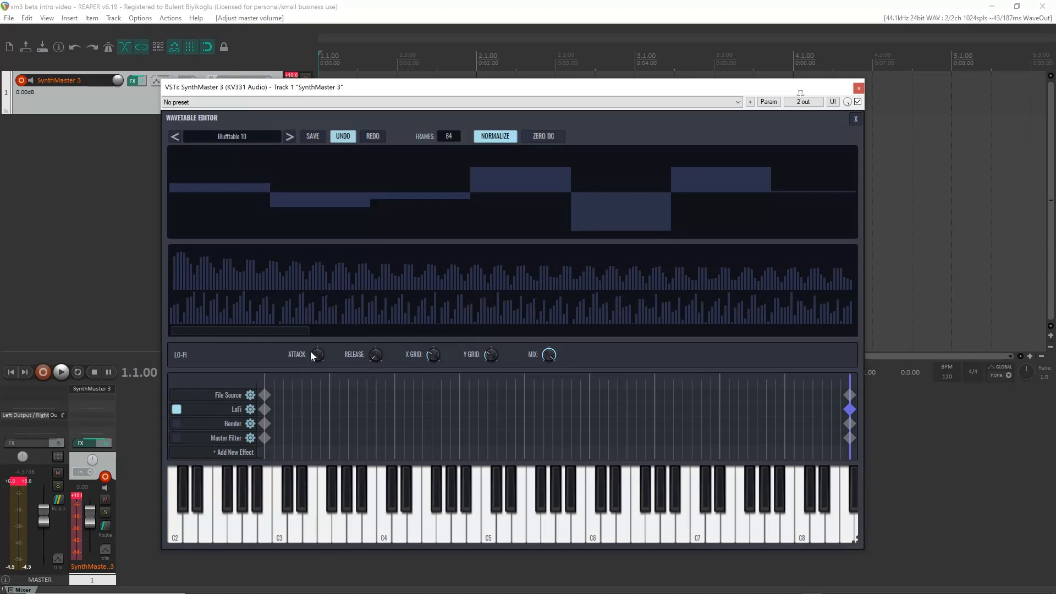
pyautogui.moveTo(318, 354); pyautogui.dragTo(318, 343)
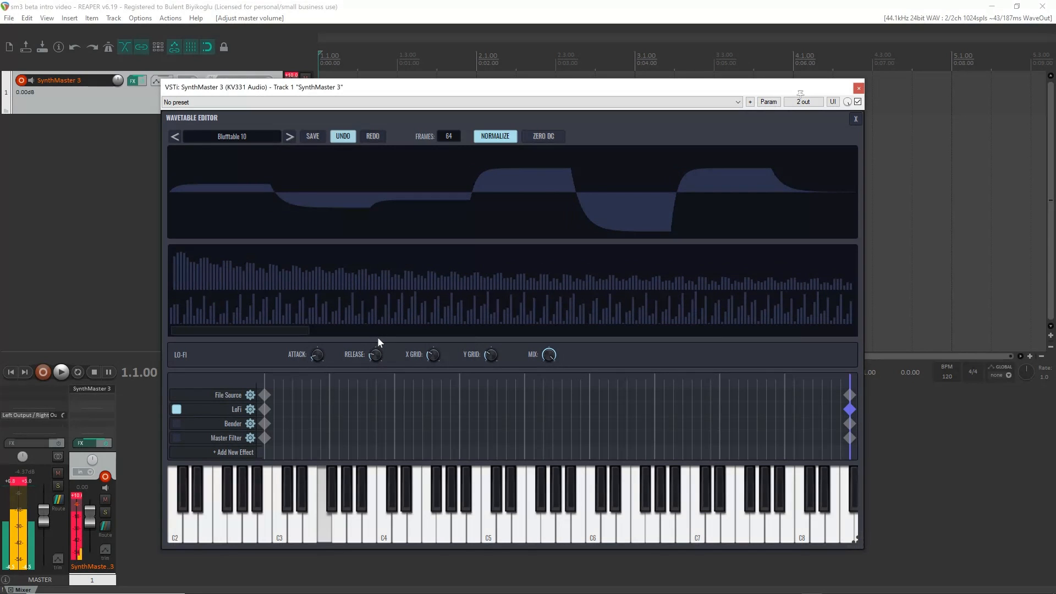
pyautogui.moveTo(851, 392); pyautogui.dragTo(135, 395)
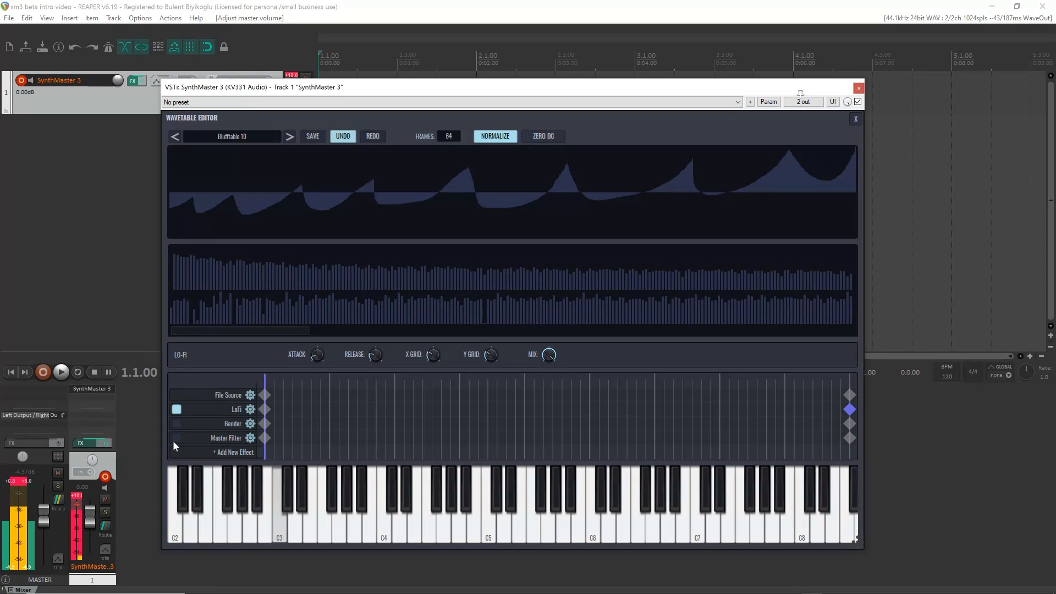
# - Set the wavetable's number of frames to 128
pyautogui.click(449, 136)
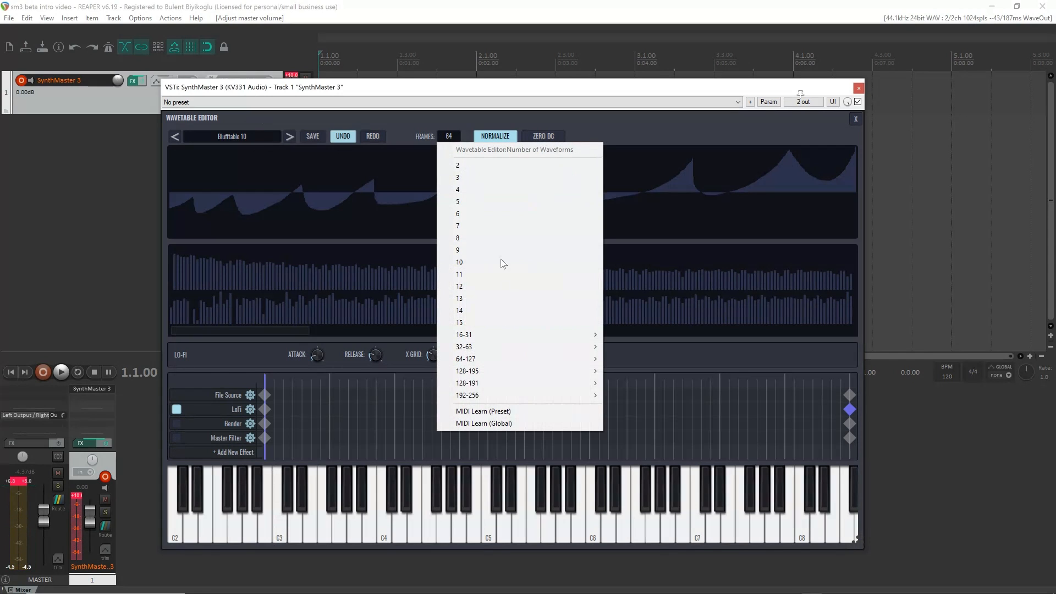
pyautogui.moveTo(550, 371)
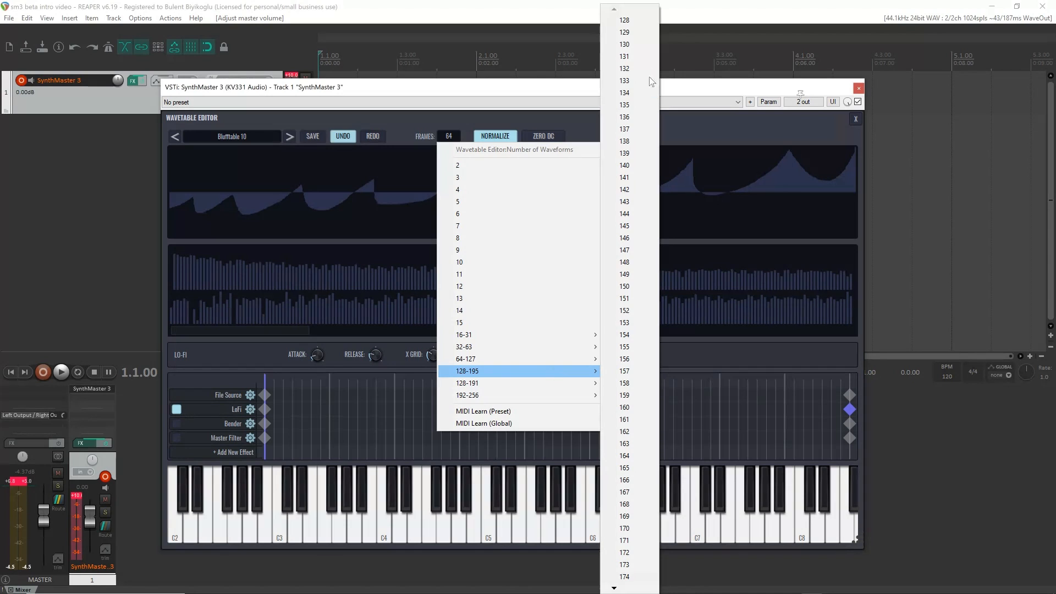
pyautogui.click(626, 21)
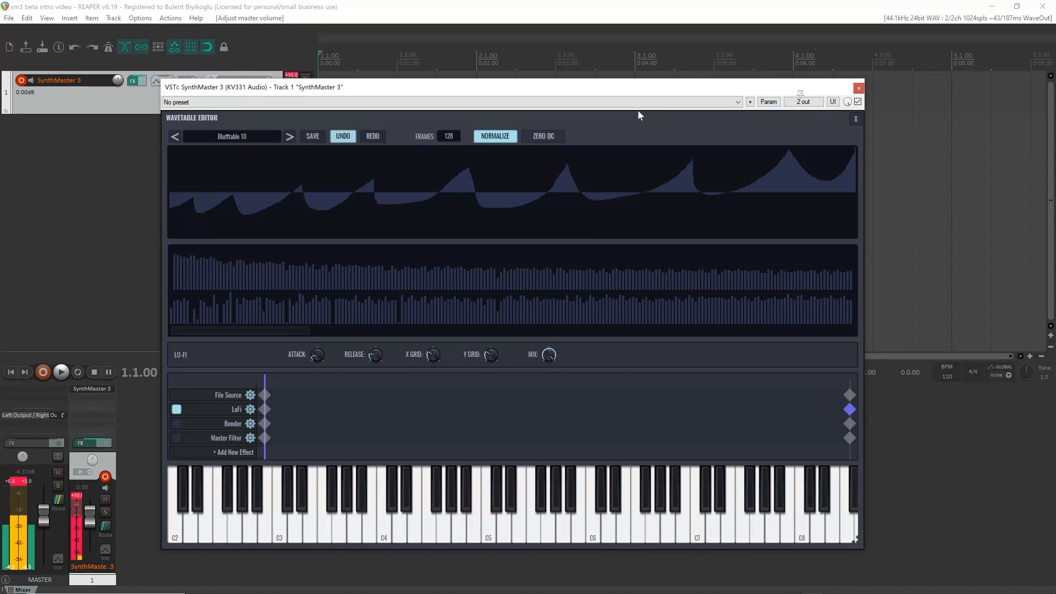
# - Lower LoFi's X grid and Y grid at its last keyframe, raise its release and attack, and scrub back to the first frame
pyautogui.click(176, 410)
pyautogui.click(175, 410)
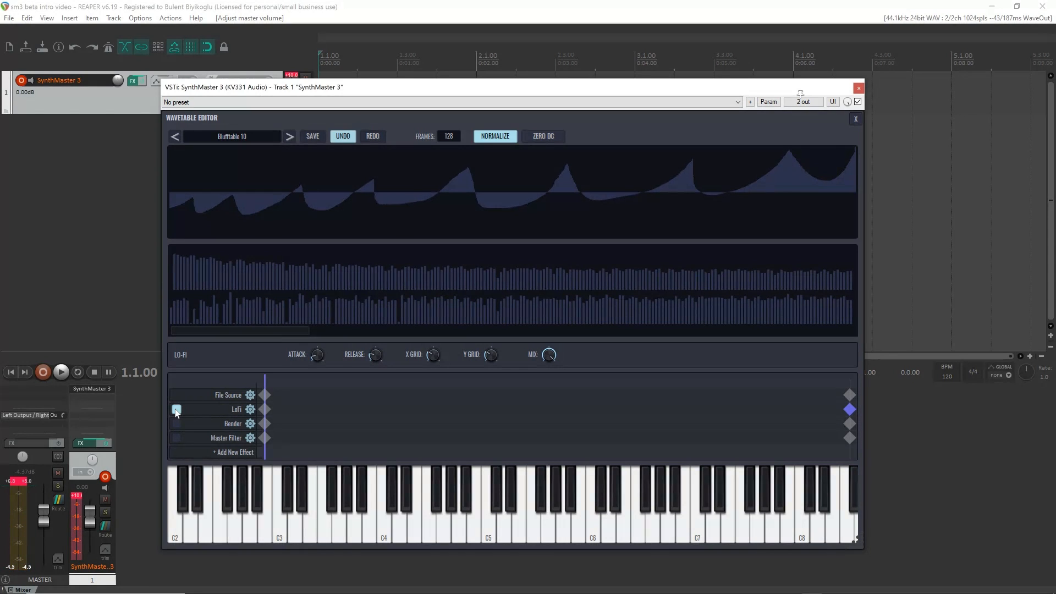
pyautogui.click(265, 409)
pyautogui.click(848, 409)
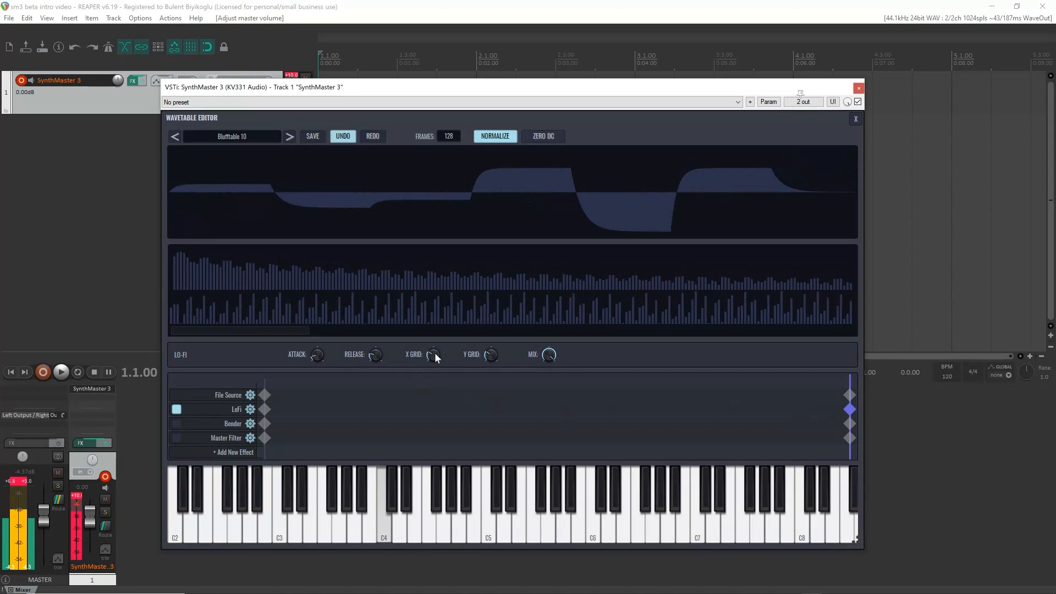
pyautogui.moveTo(431, 353); pyautogui.dragTo(494, 367)
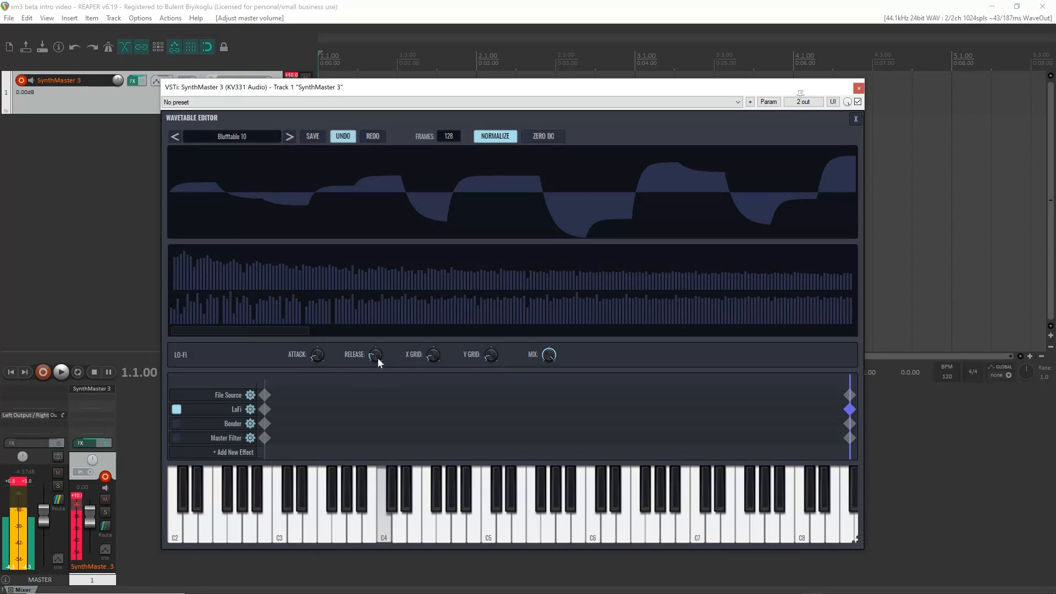
pyautogui.moveTo(377, 357); pyautogui.dragTo(317, 346)
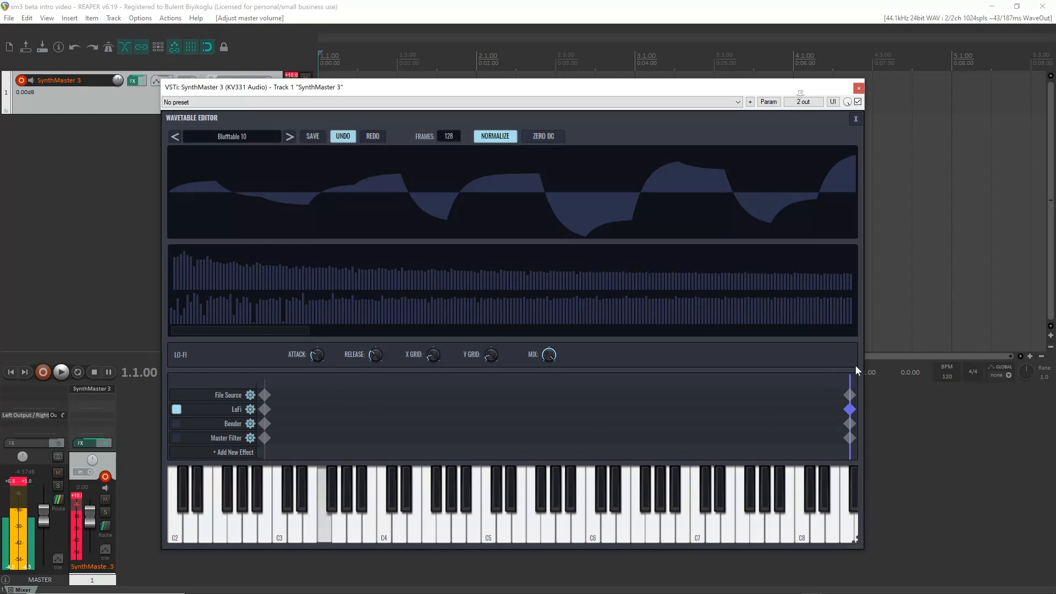
pyautogui.moveTo(845, 378); pyautogui.dragTo(264, 381)
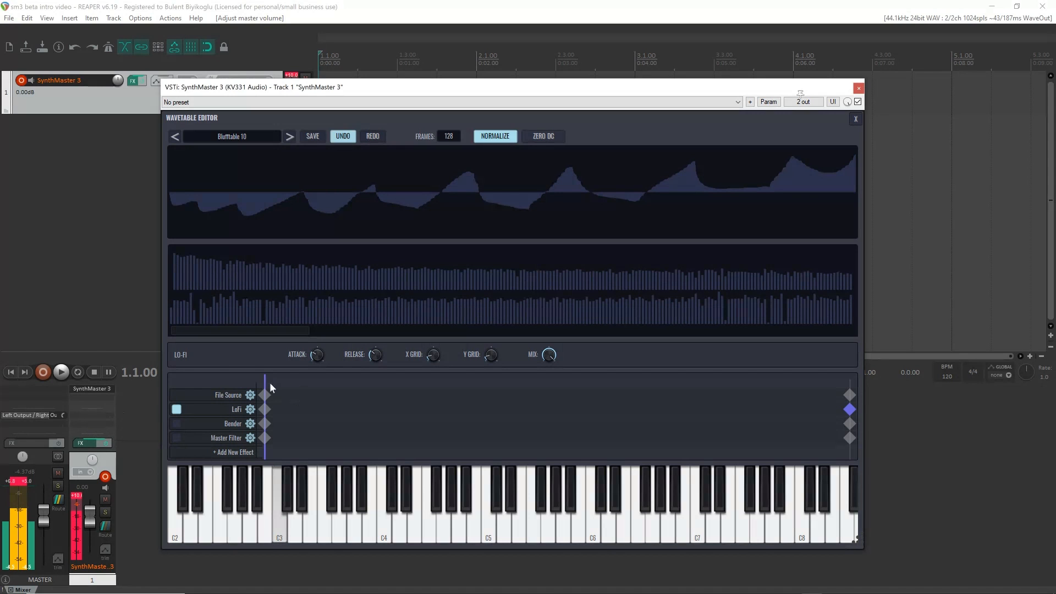
pyautogui.moveTo(266, 379); pyautogui.dragTo(163, 404)
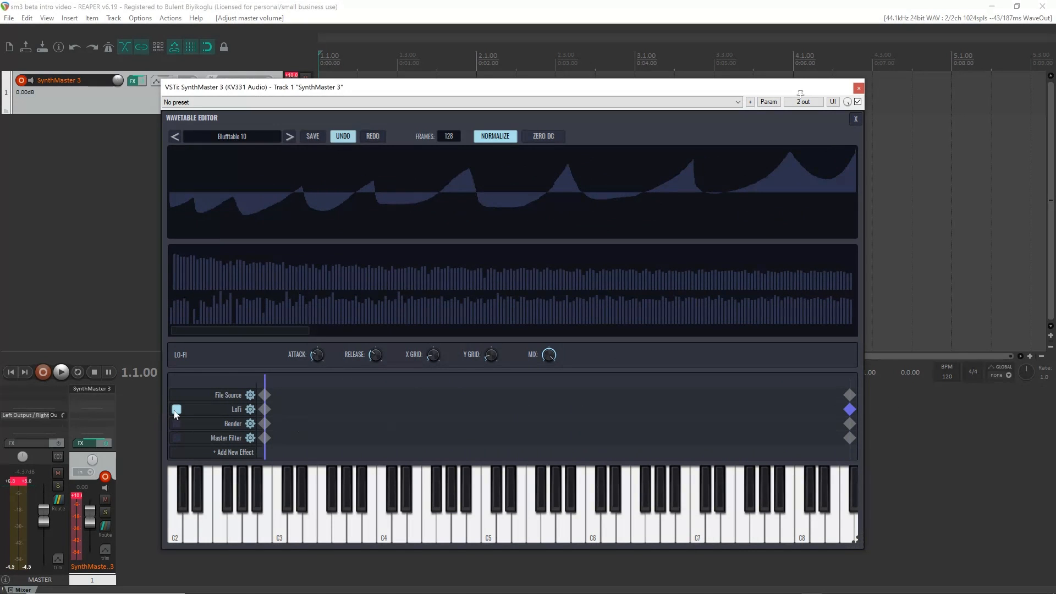
# - Audition the Bender together with LoFi and bypass both effects
pyautogui.click(176, 424)
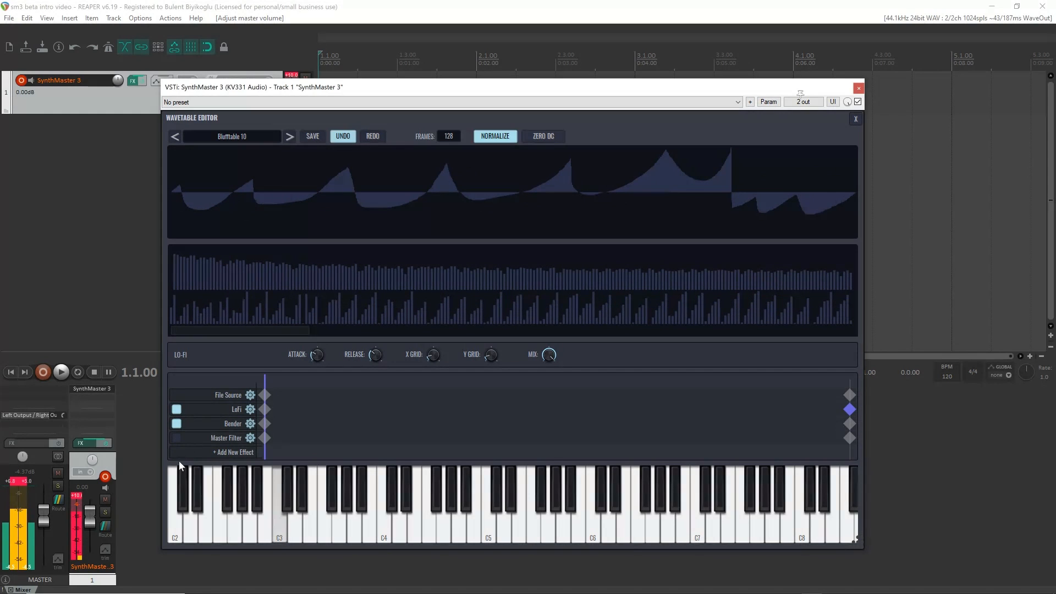
pyautogui.click(176, 409)
pyautogui.click(177, 423)
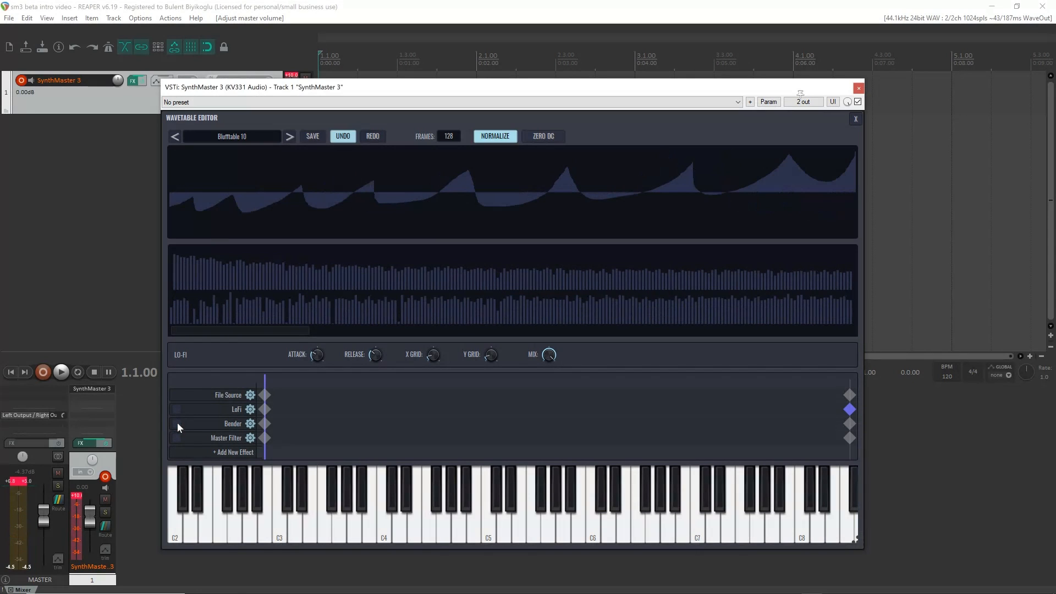
# - Save the wavetable as Custom Wavetable.smwt in the Waveforms folder
pyautogui.click(313, 135)
pyautogui.click(322, 159)
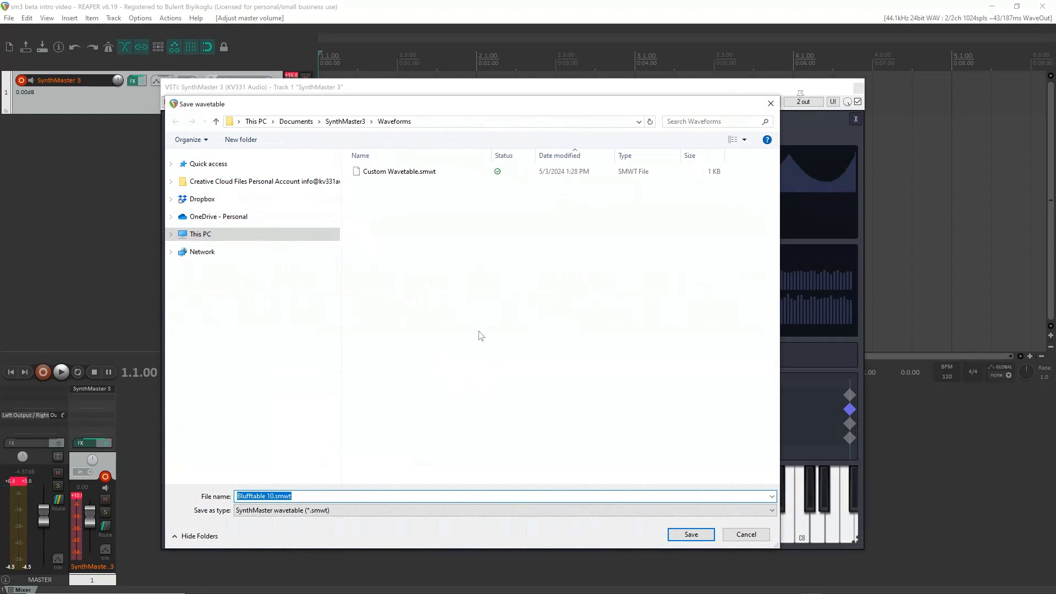
pyautogui.doubleClick(380, 175)
pyautogui.click(559, 305)
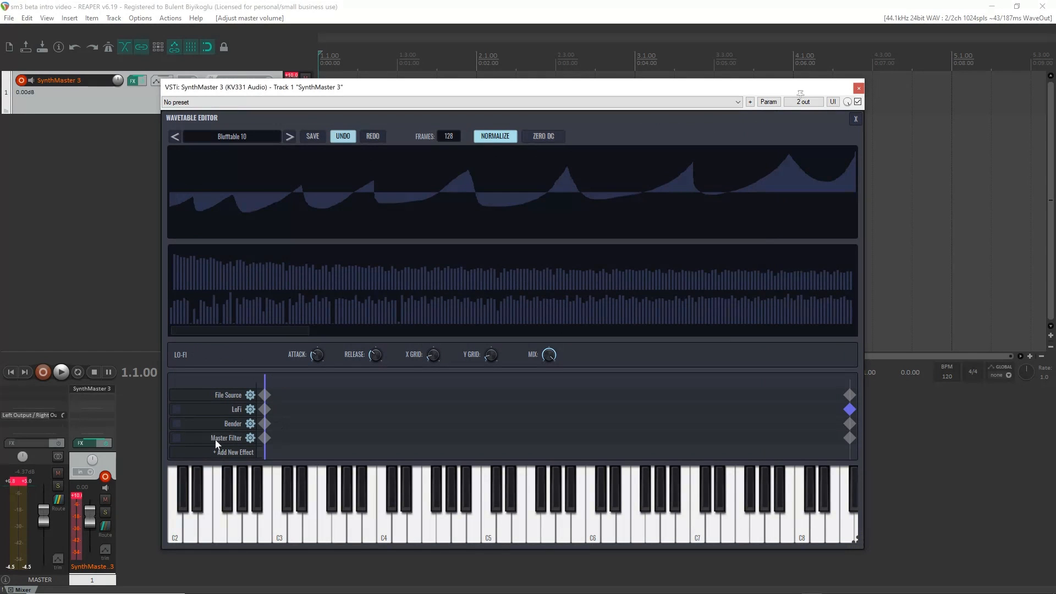
# - Enable the Master Filter, set its type to Freehand and draw a falling low-pass curve at its first keyframe
pyautogui.click(176, 438)
pyautogui.click(265, 438)
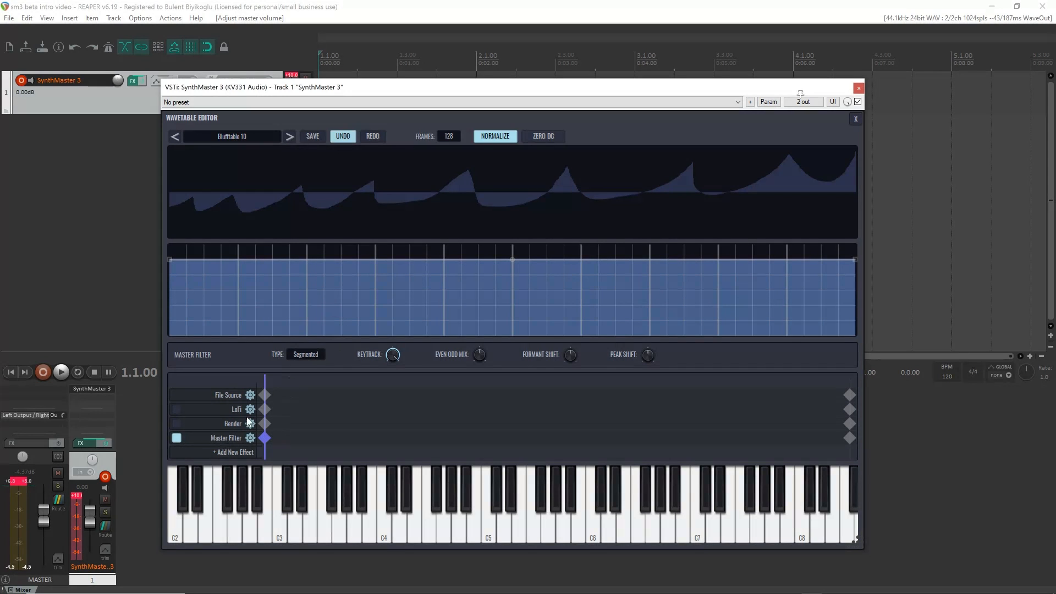
pyautogui.click(306, 357)
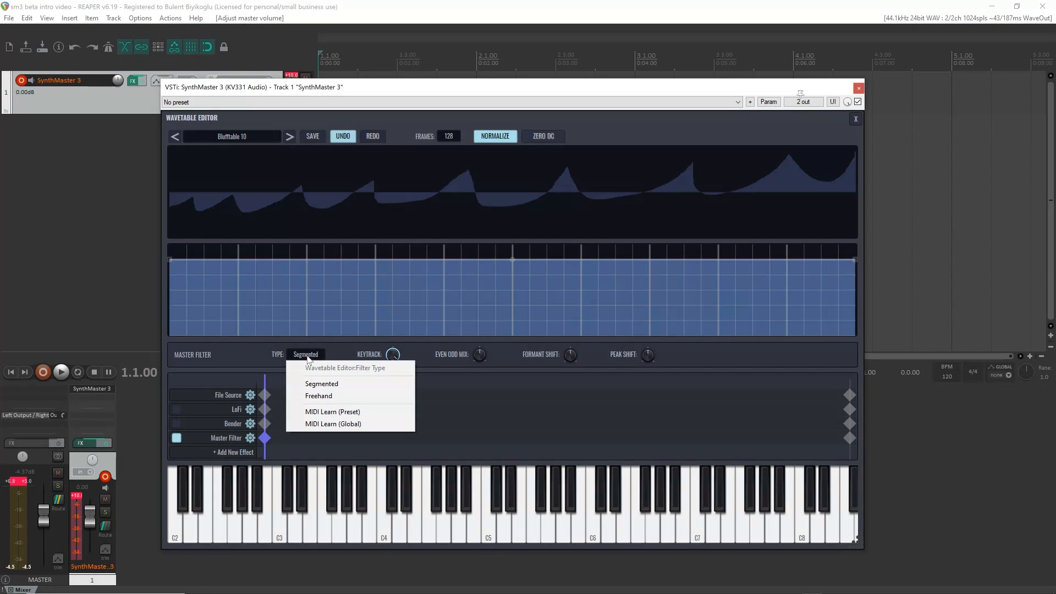
pyautogui.click(322, 397)
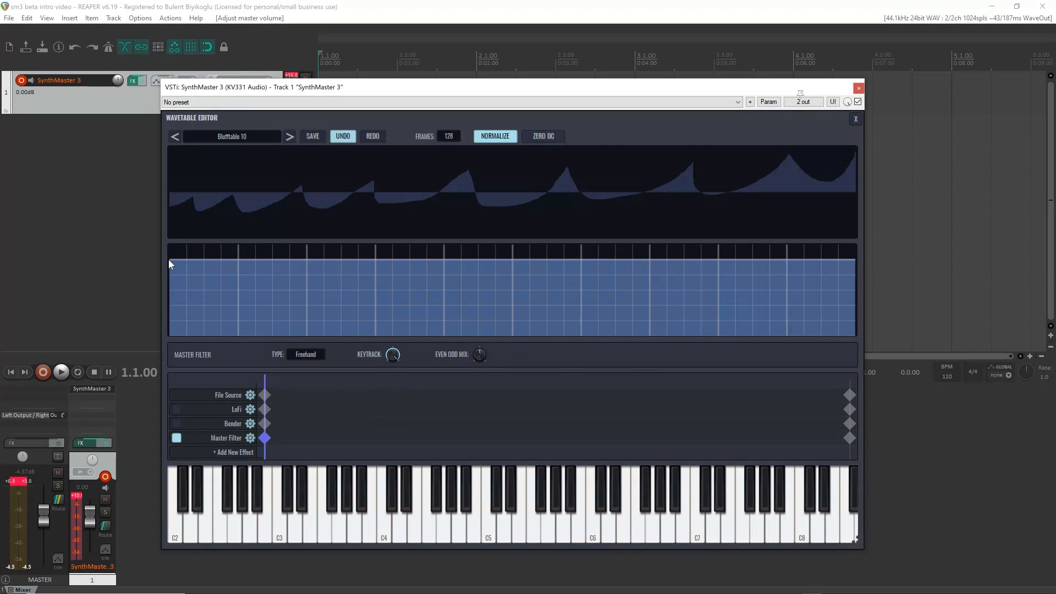
pyautogui.moveTo(169, 260)
pyautogui.mouseDown()
pyautogui.moveTo(397, 281)
pyautogui.moveTo(517, 324)
pyautogui.moveTo(878, 356)
pyautogui.mouseUp()
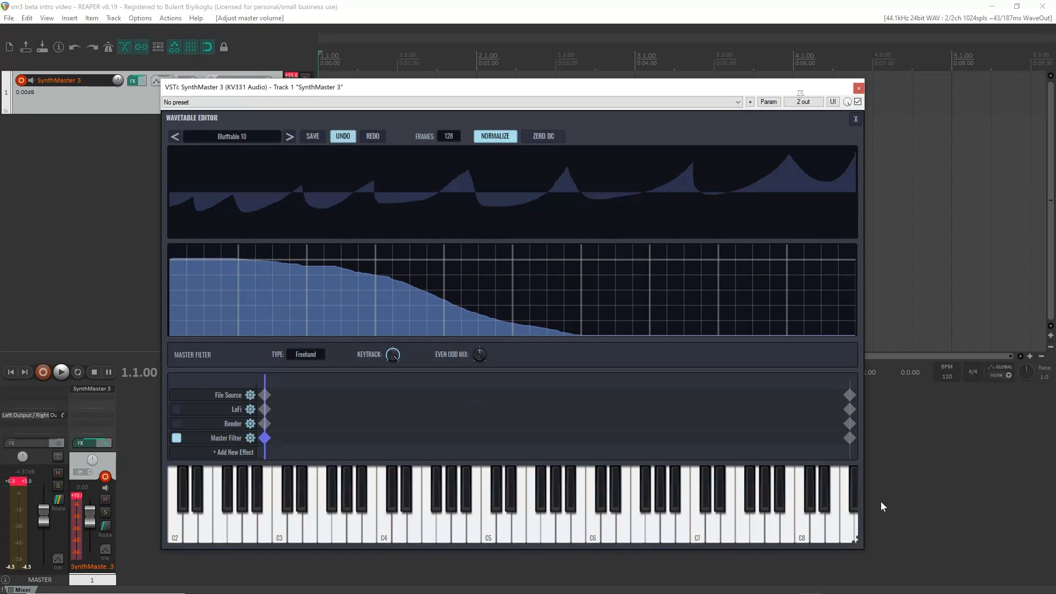
# - Draw a wavy full-range curve at the Master Filter's last keyframe, scrub to the first frame and compare with the filter off and on
pyautogui.click(849, 438)
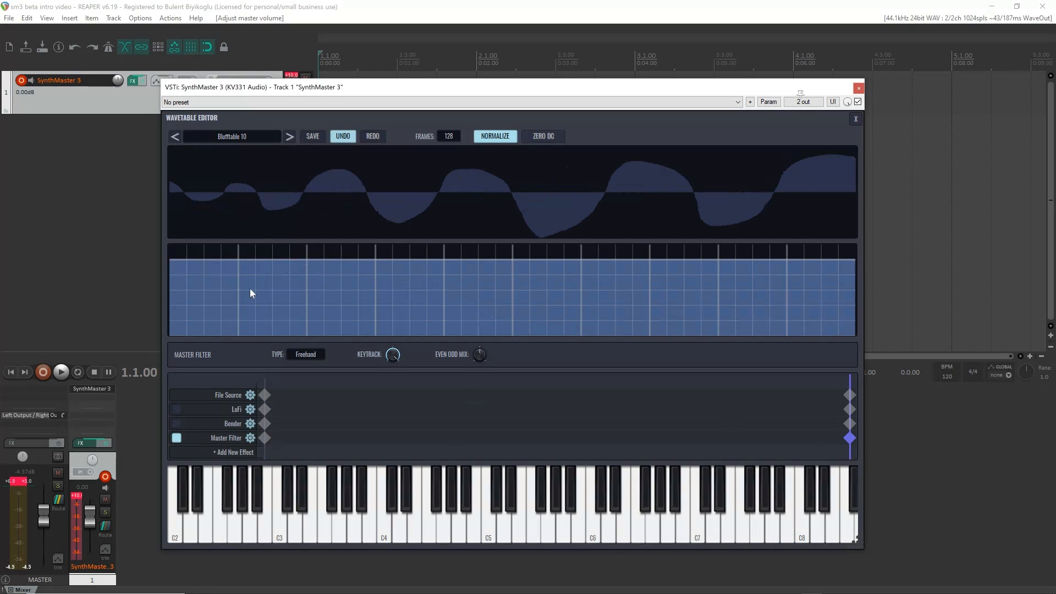
pyautogui.moveTo(170, 260)
pyautogui.mouseDown()
pyautogui.moveTo(482, 271)
pyautogui.moveTo(557, 260)
pyautogui.mouseUp()
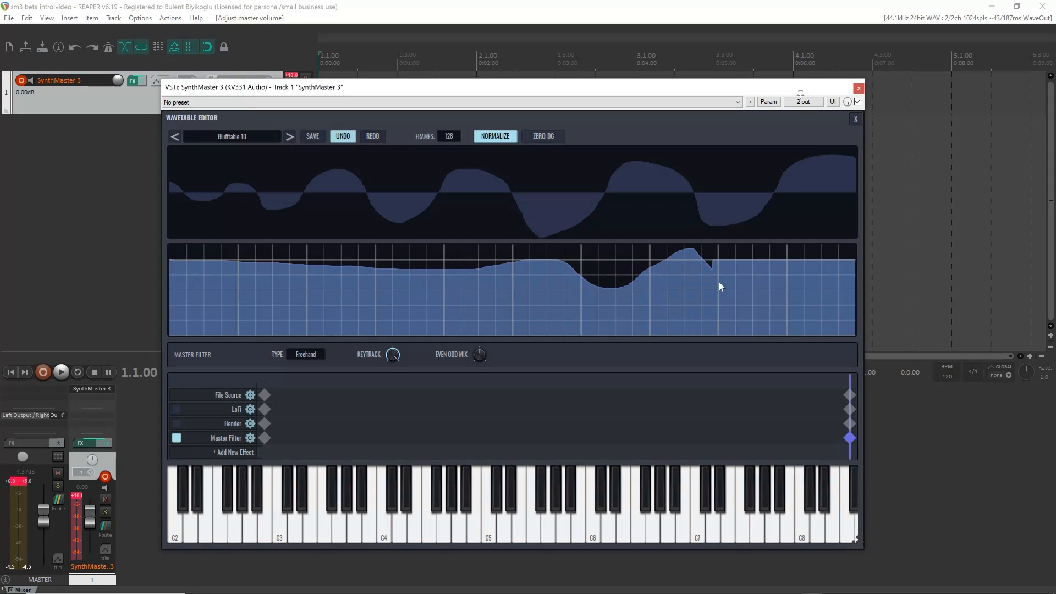
pyautogui.moveTo(839, 277); pyautogui.dragTo(865, 315)
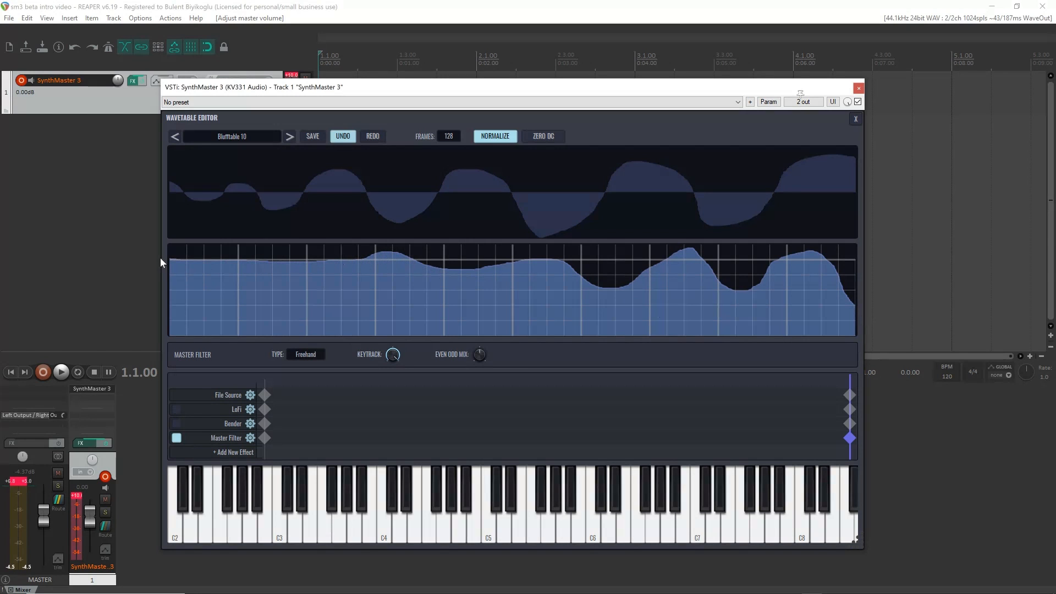
pyautogui.moveTo(852, 383); pyautogui.dragTo(221, 393)
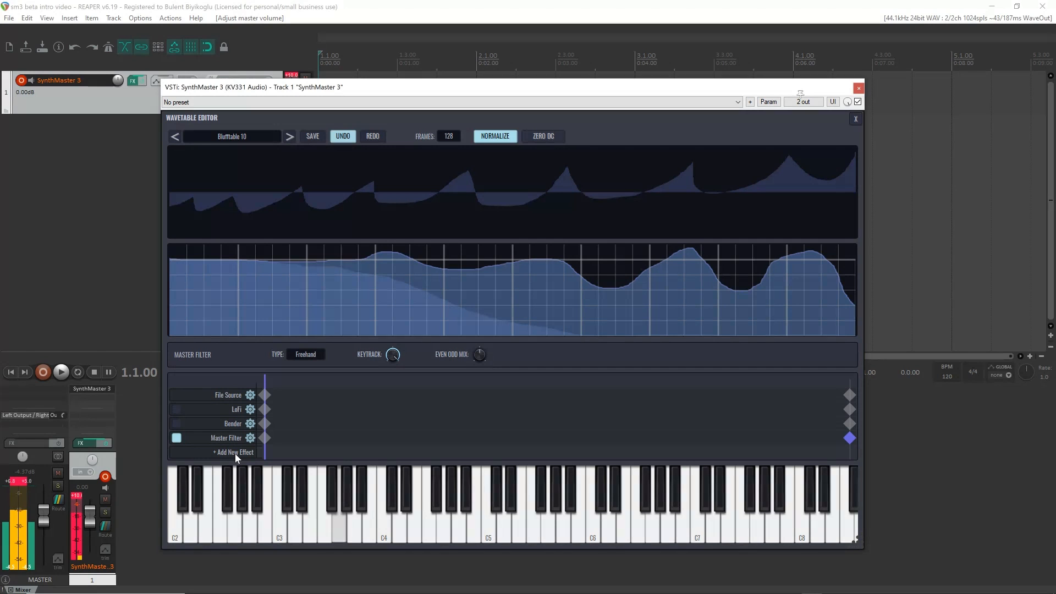
pyautogui.click(176, 439)
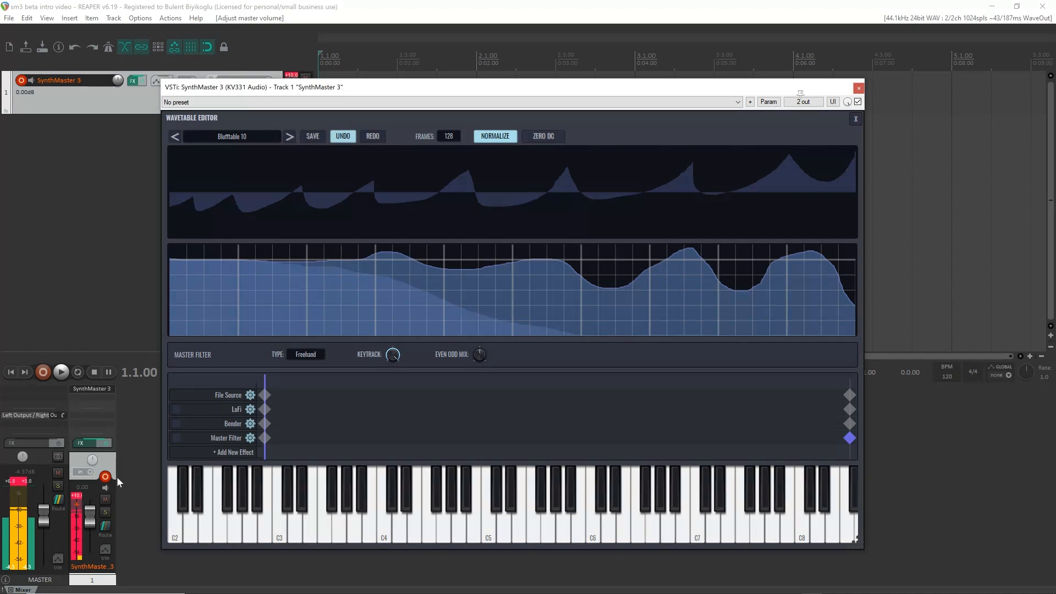
pyautogui.click(177, 437)
# - Review the Master Filter's first keyframe and redraw the last keyframe's curve with more peaks in the lower and middle harmonics
pyautogui.click(264, 438)
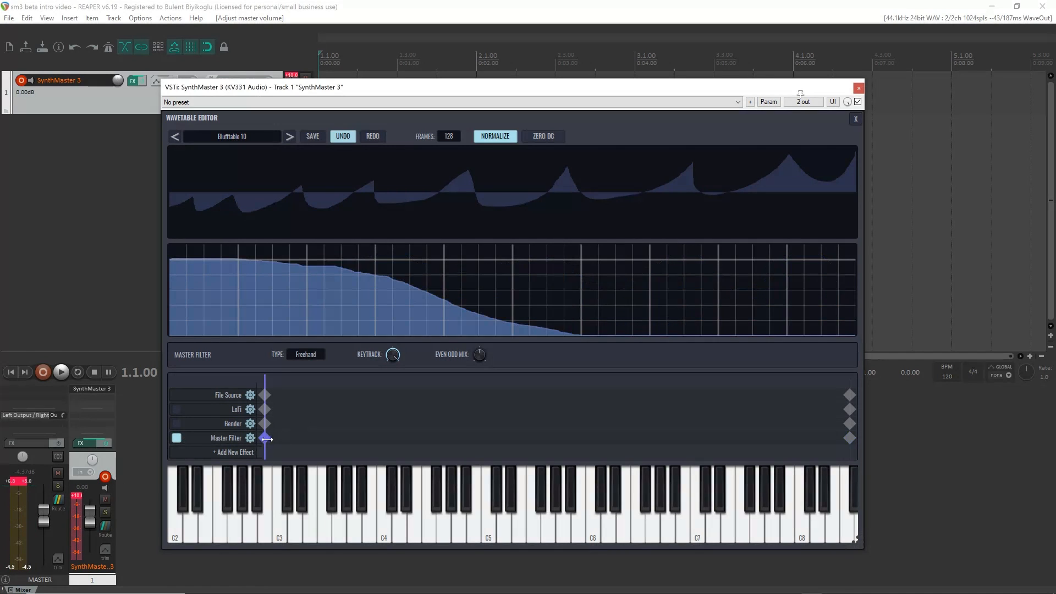
pyautogui.click(848, 438)
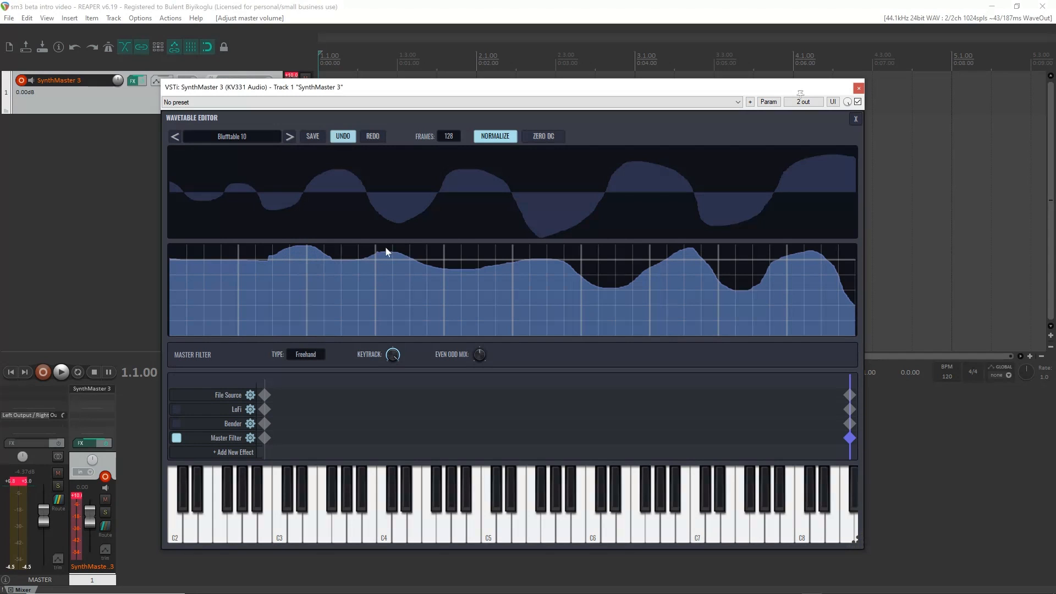
pyautogui.moveTo(579, 262); pyautogui.dragTo(643, 278)
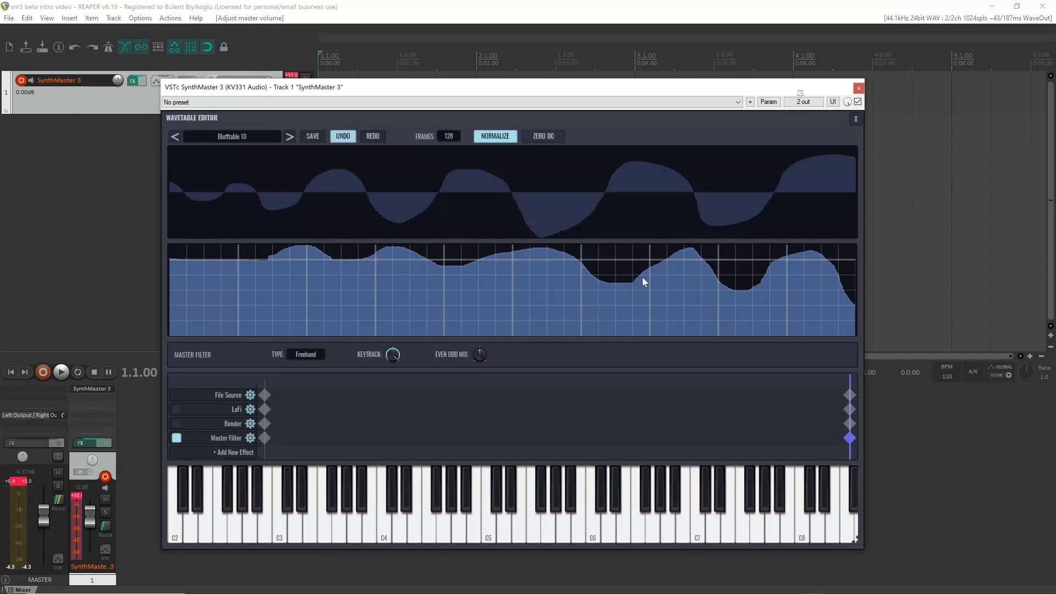
# - Redraw the Master Filter's last keyframe curve with gentler waves and a roll-off in the highest harmonics, and scrub to the first frame
pyautogui.moveTo(694, 253); pyautogui.dragTo(749, 282)
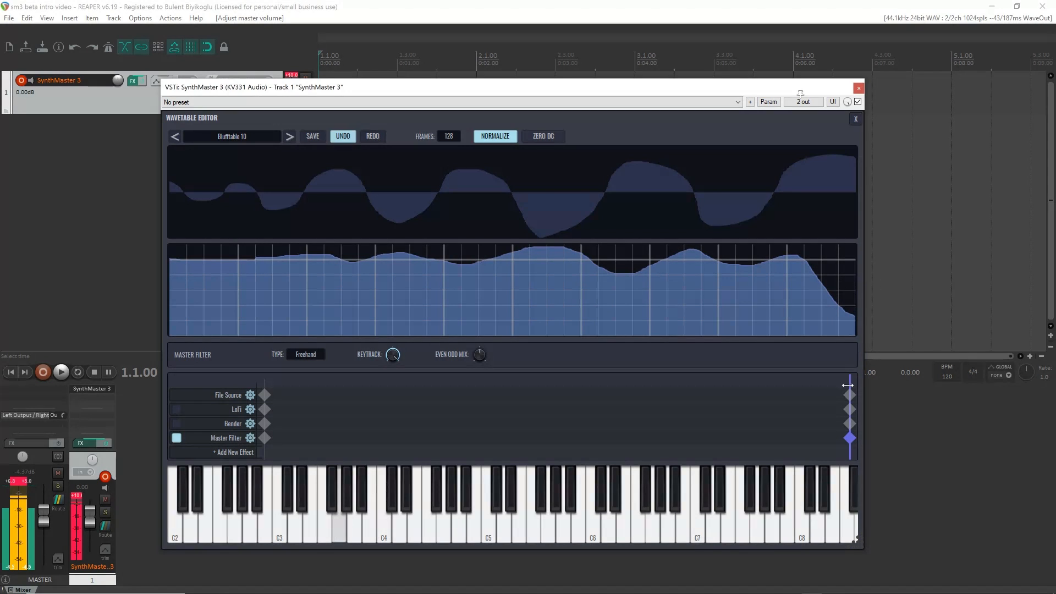
pyautogui.moveTo(849, 383)
pyautogui.mouseDown()
pyautogui.moveTo(506, 396)
pyautogui.moveTo(264, 387)
pyautogui.mouseUp()
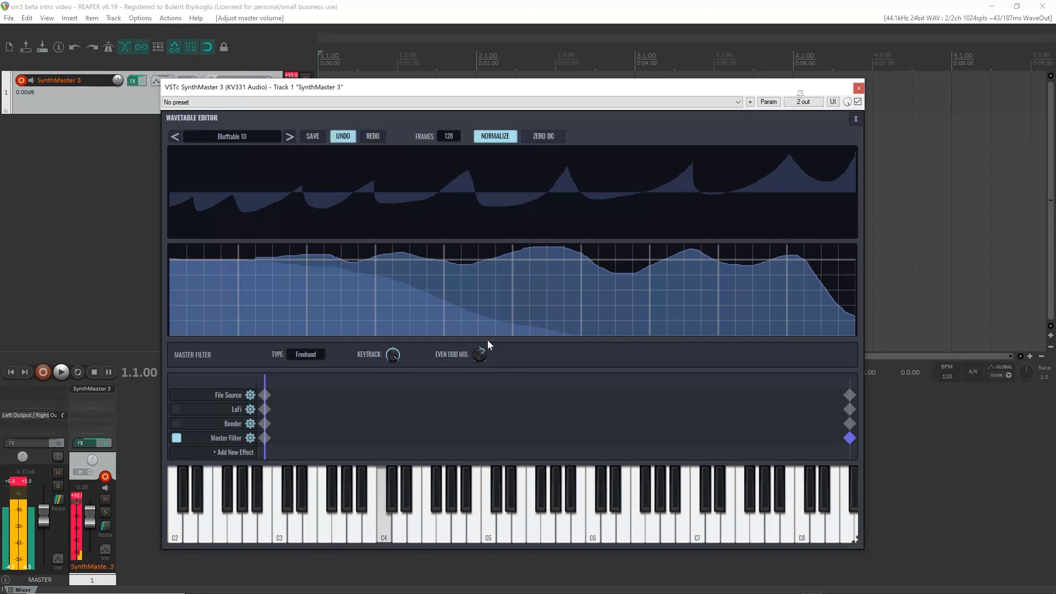
# - Raise the Even Odd Mix at the Master Filter's last keyframe, compare it with the first keyframe, scrub the frames and lower the Keytrack
pyautogui.moveTo(480, 365); pyautogui.dragTo(494, 407)
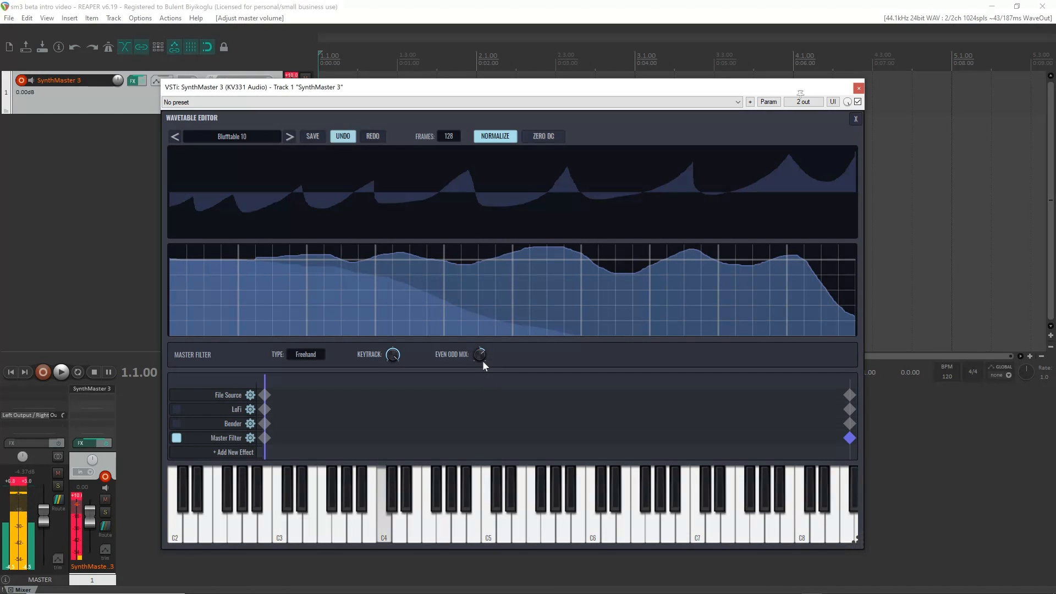
pyautogui.click(264, 437)
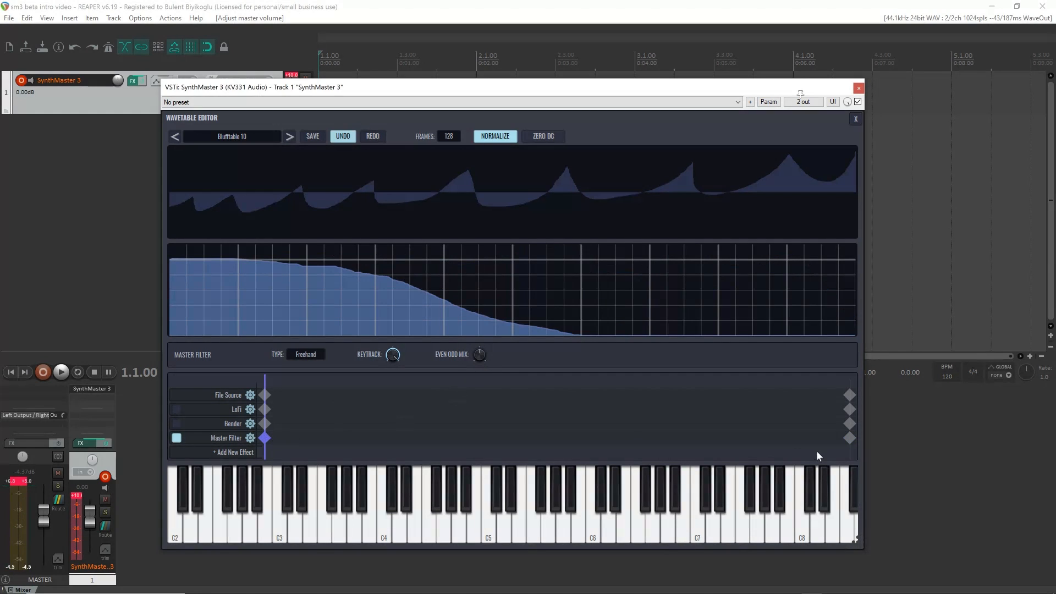
pyautogui.click(849, 438)
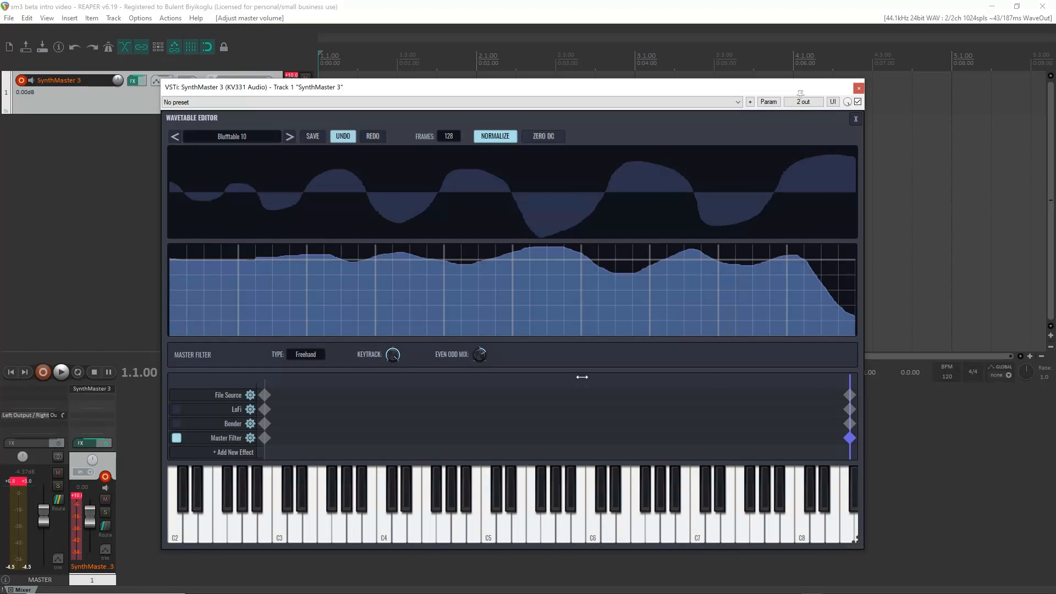
pyautogui.moveTo(850, 379); pyautogui.dragTo(139, 390)
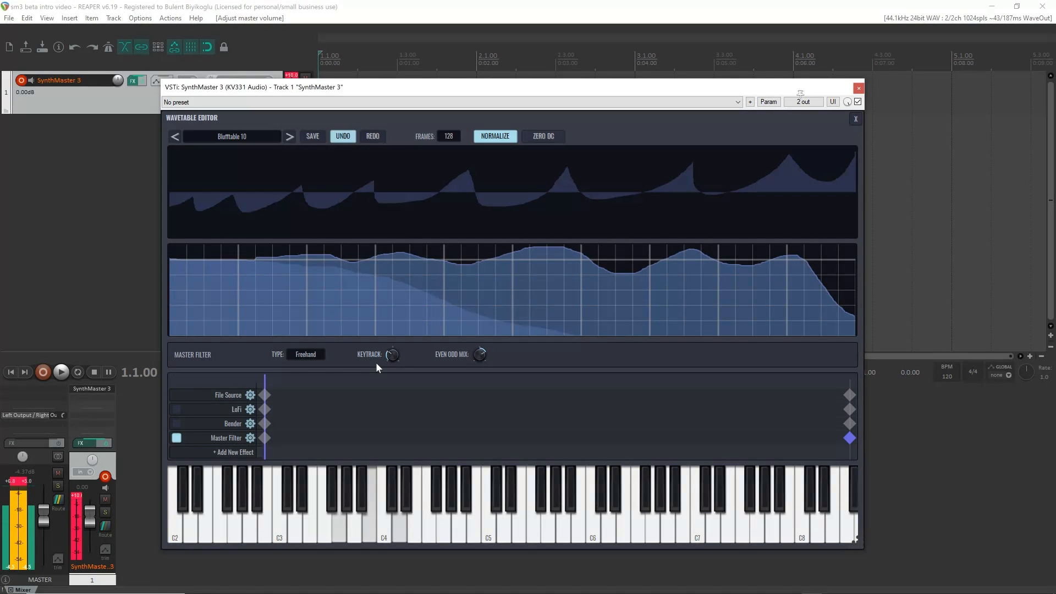
# - Save the wavetable over the existing Custom Wavetable.smwt
pyautogui.click(313, 136)
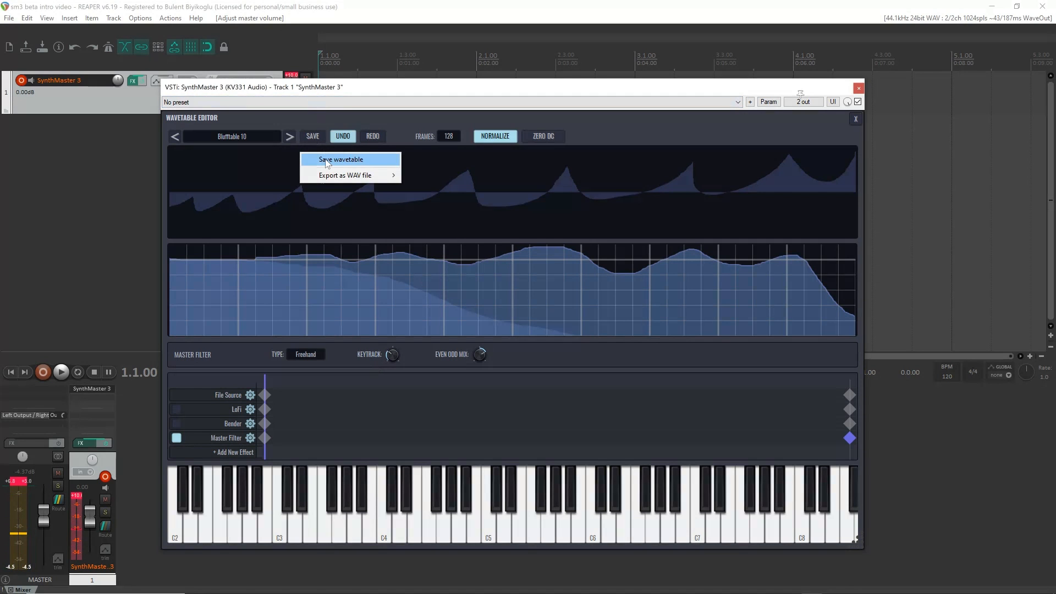
pyautogui.click(321, 160)
pyautogui.doubleClick(401, 172)
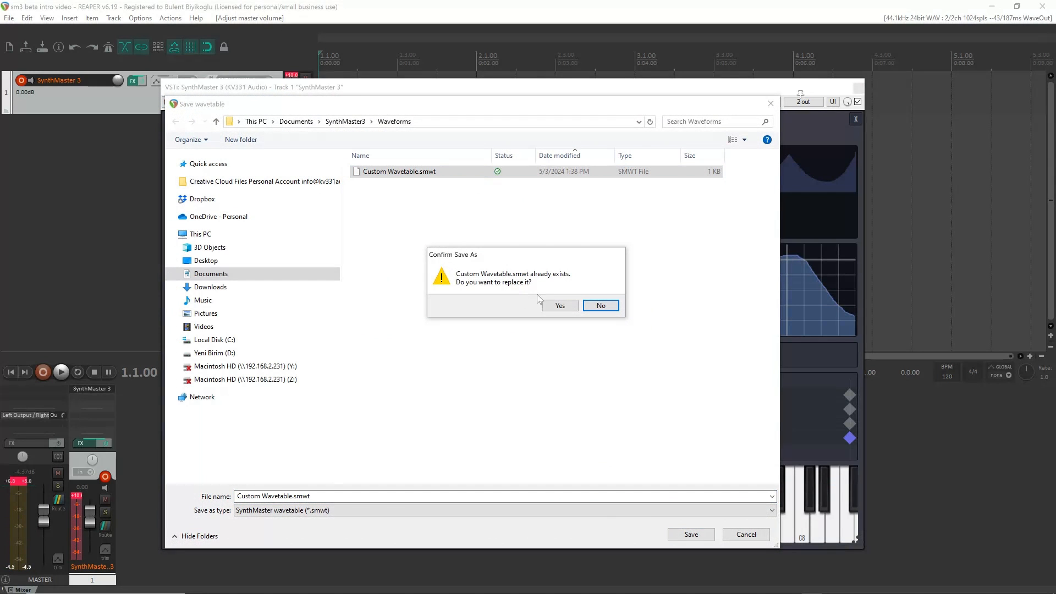
pyautogui.click(566, 306)
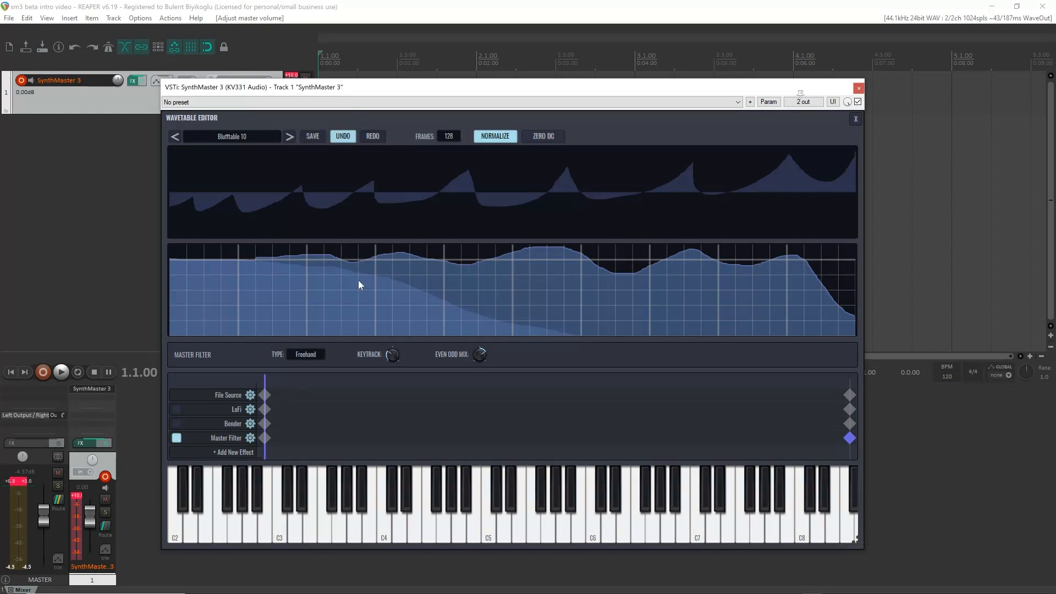
# - Load the factory female solo vocal sample busra.AA.MAIN.C4.2.wav from the BusraAA set as the wavetable's file source
pyautogui.click(264, 394)
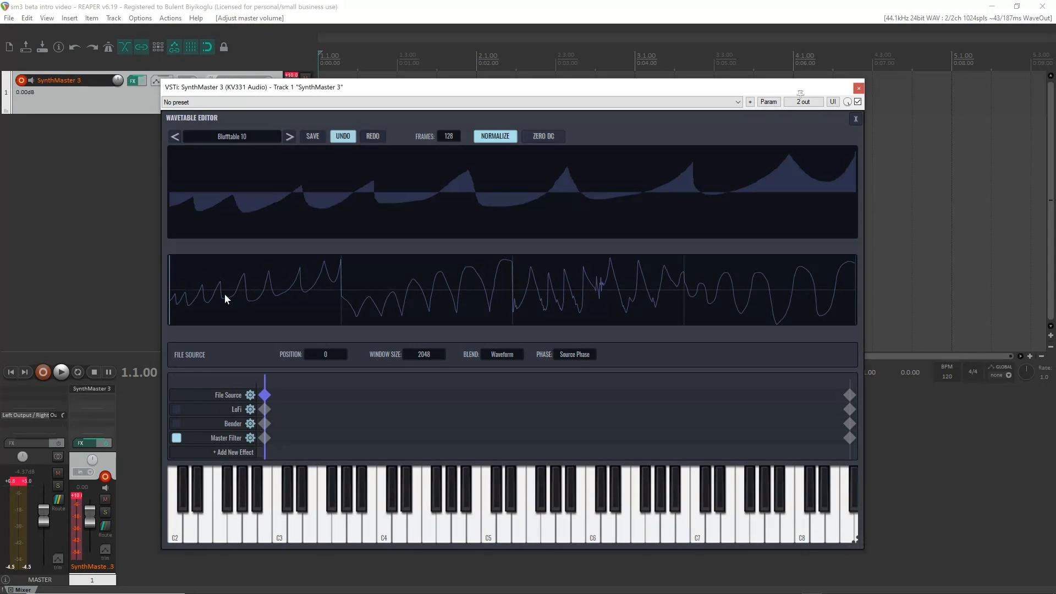
pyautogui.click(222, 136)
pyautogui.moveTo(242, 193)
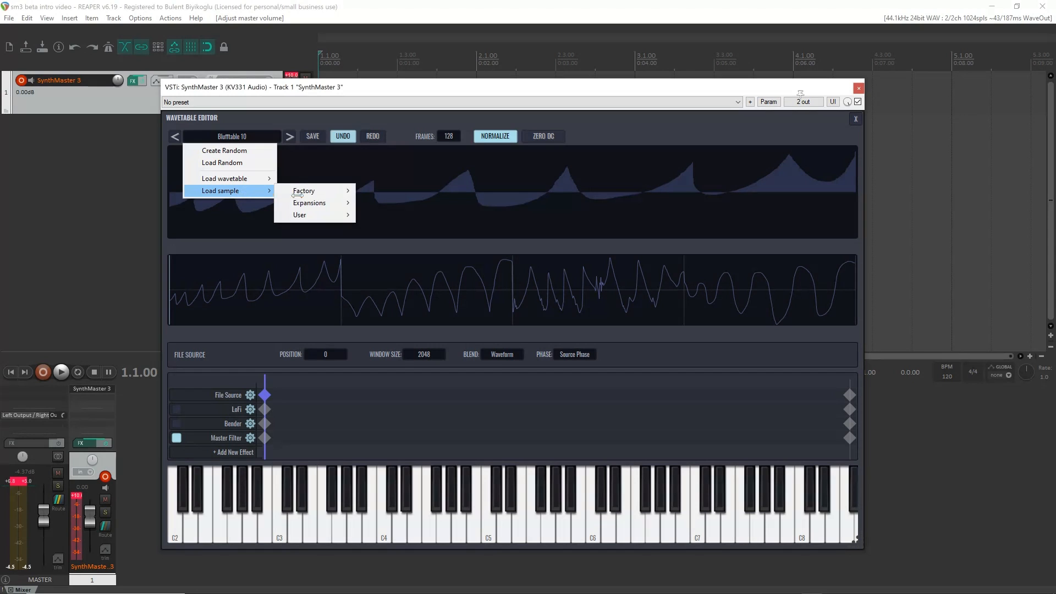
pyautogui.moveTo(329, 220)
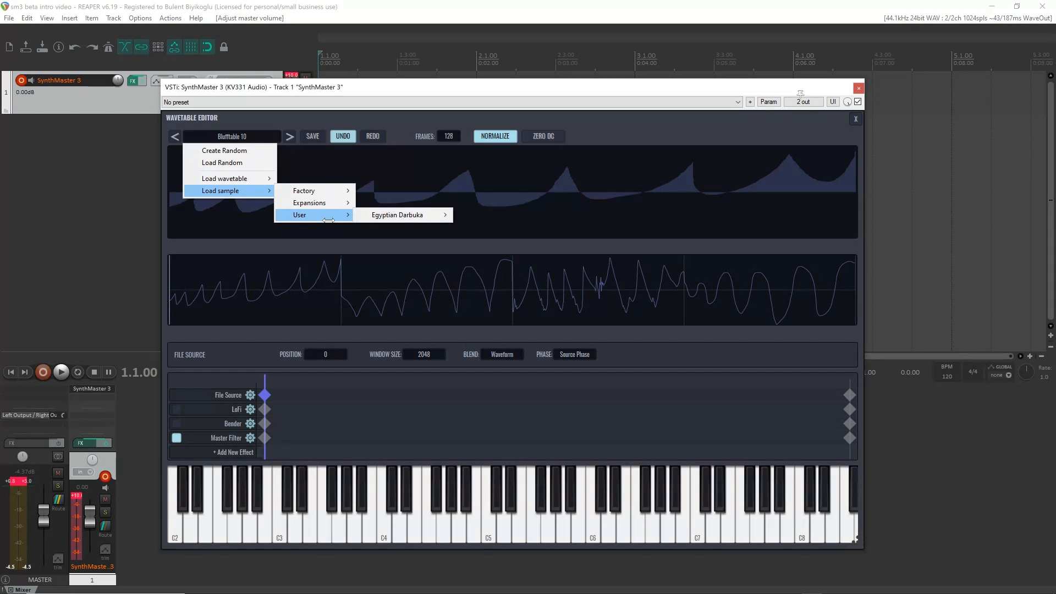
pyautogui.moveTo(327, 193)
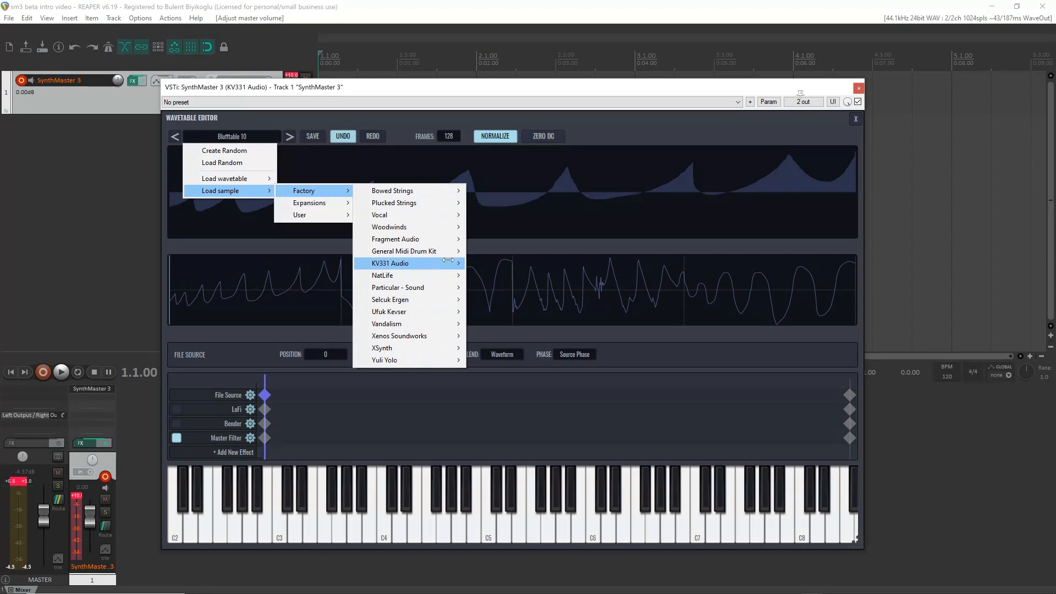
pyautogui.moveTo(446, 215)
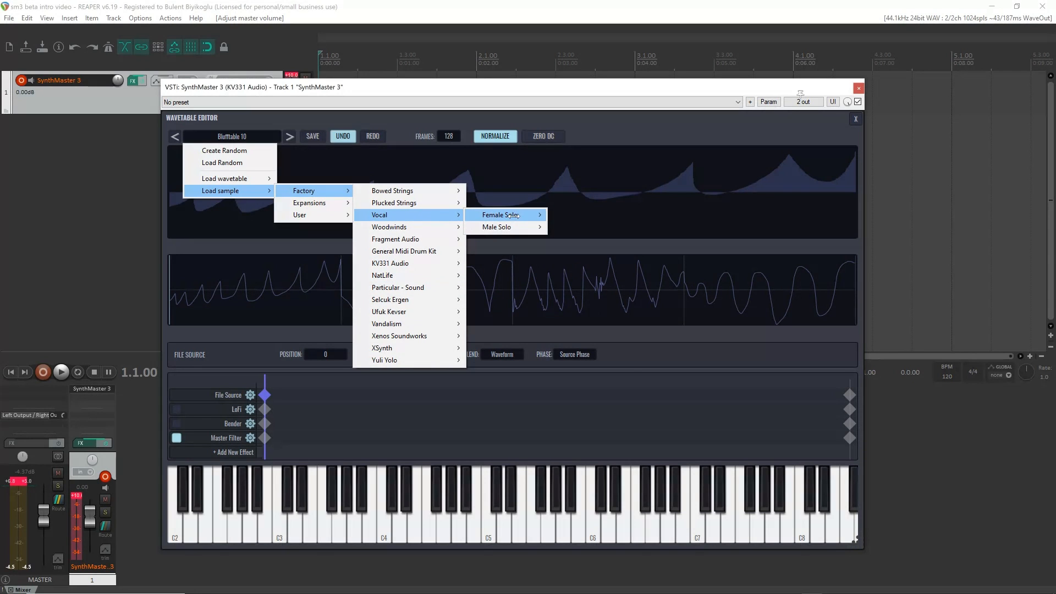
pyautogui.moveTo(514, 215)
pyautogui.moveTo(589, 219)
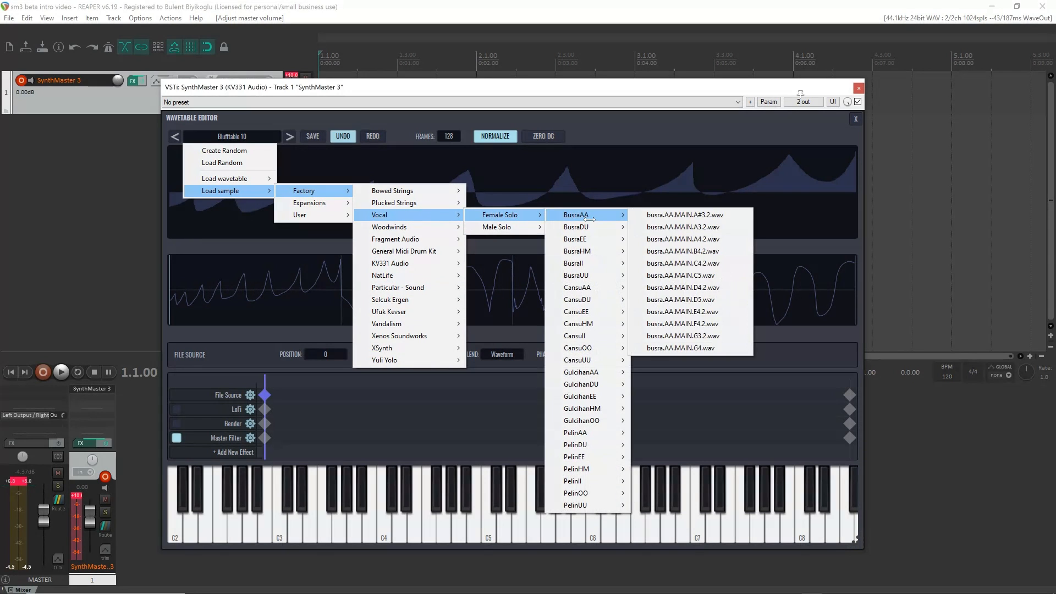
pyautogui.click(683, 264)
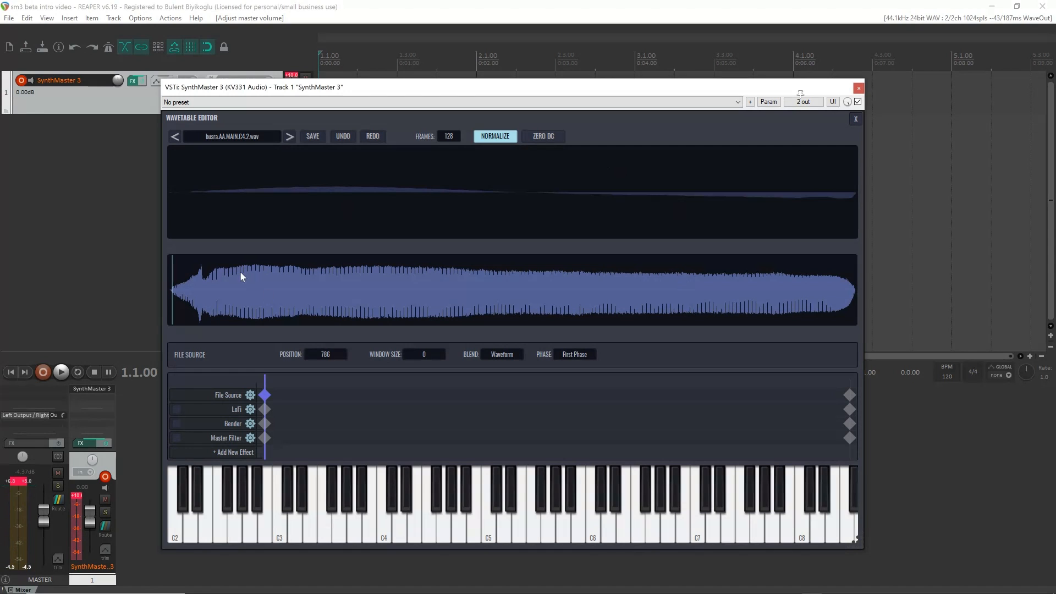
# - Select one waveform cycle in the steady part of the vocal sample and detect the periods around that selection
pyautogui.scroll(10, 239, 278)
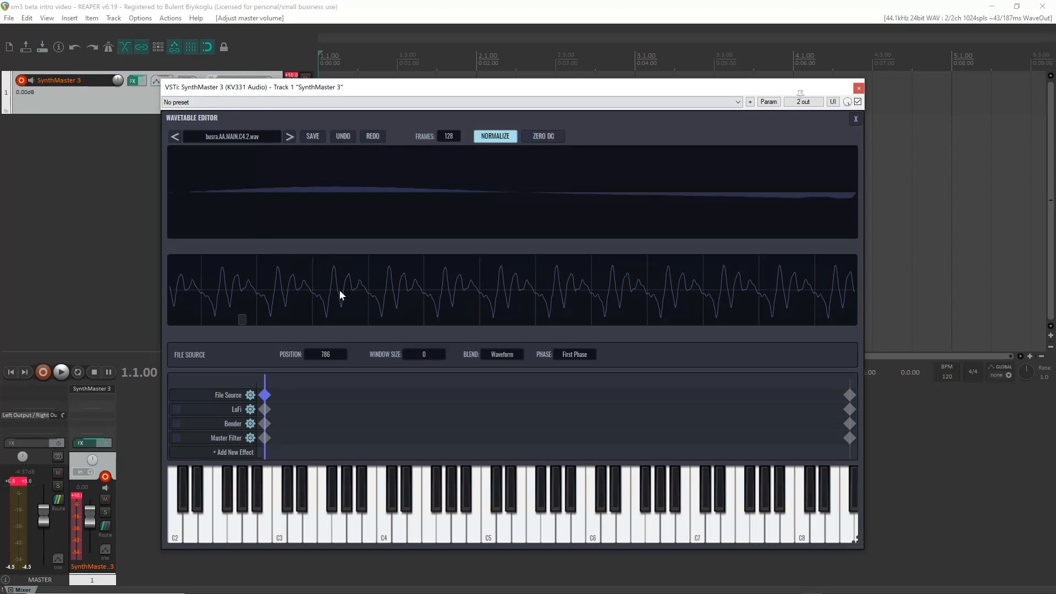
pyautogui.scroll(-5, 341, 281)
pyautogui.scroll(3, 341, 278)
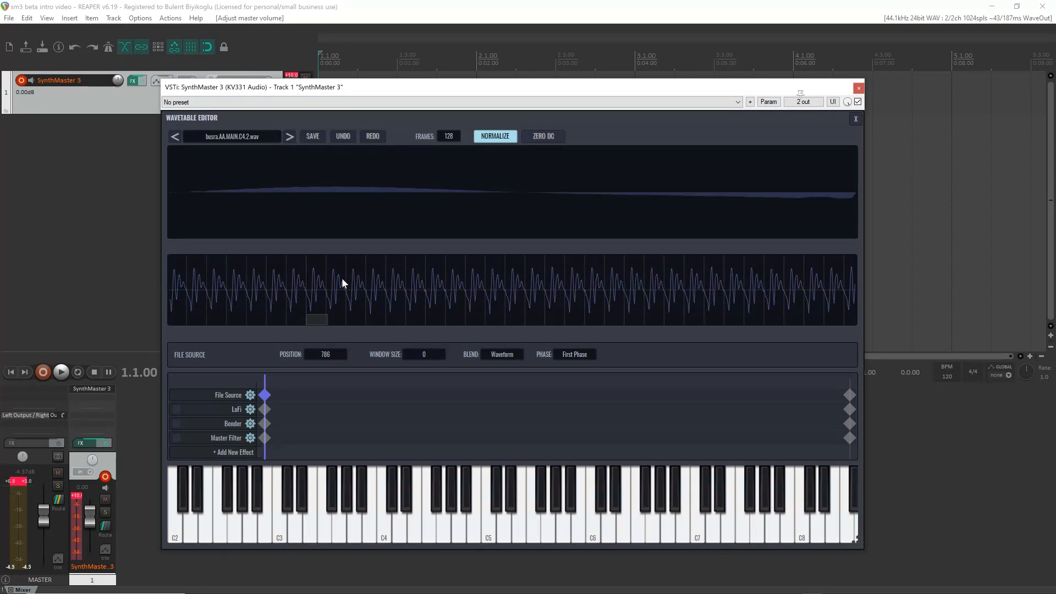
pyautogui.scroll(4, 341, 278)
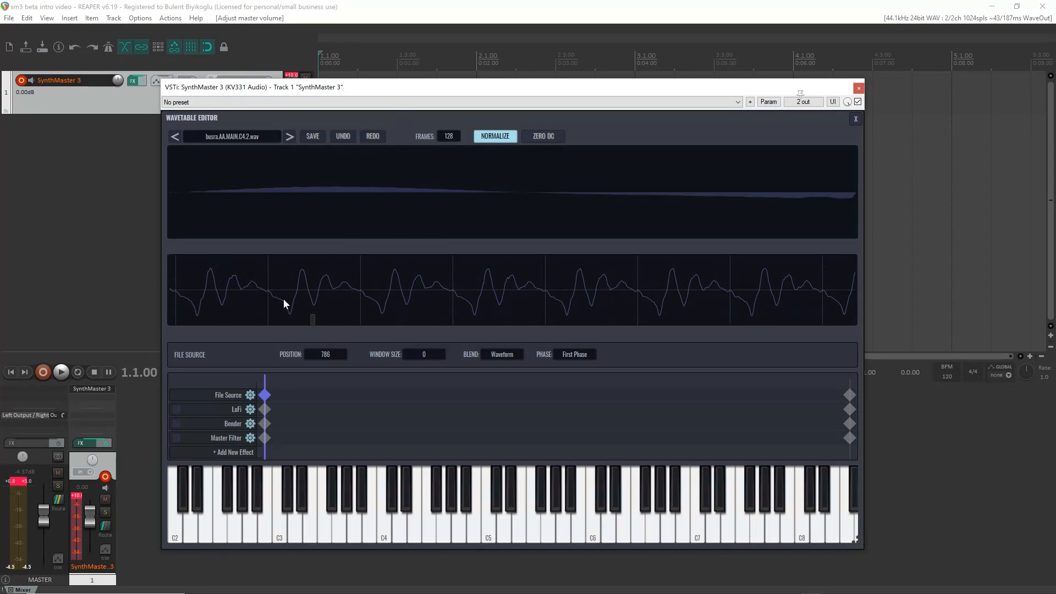
pyautogui.moveTo(297, 292); pyautogui.dragTo(377, 298)
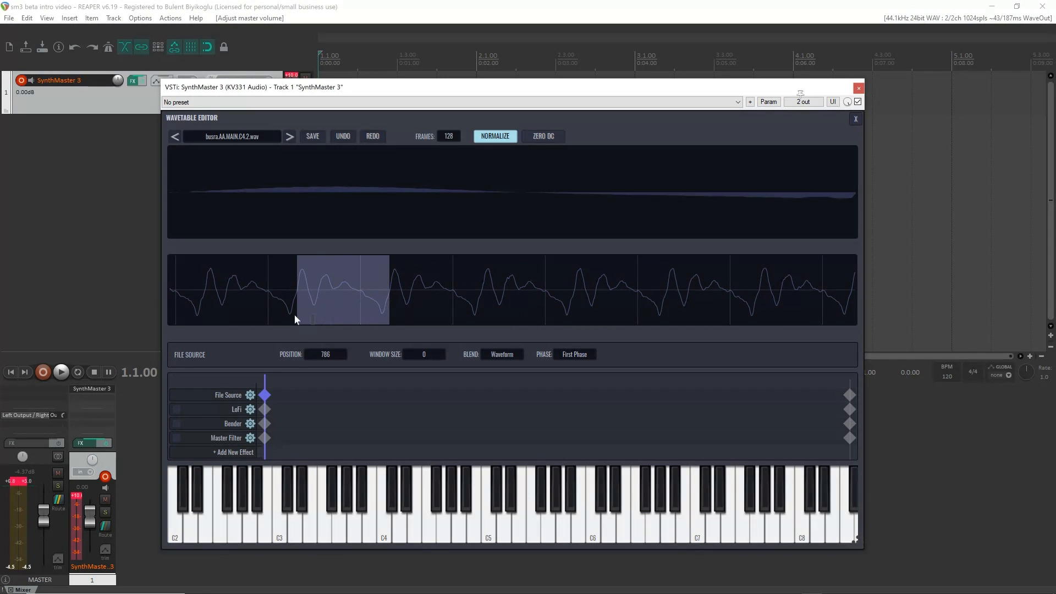
pyautogui.rightClick(333, 272)
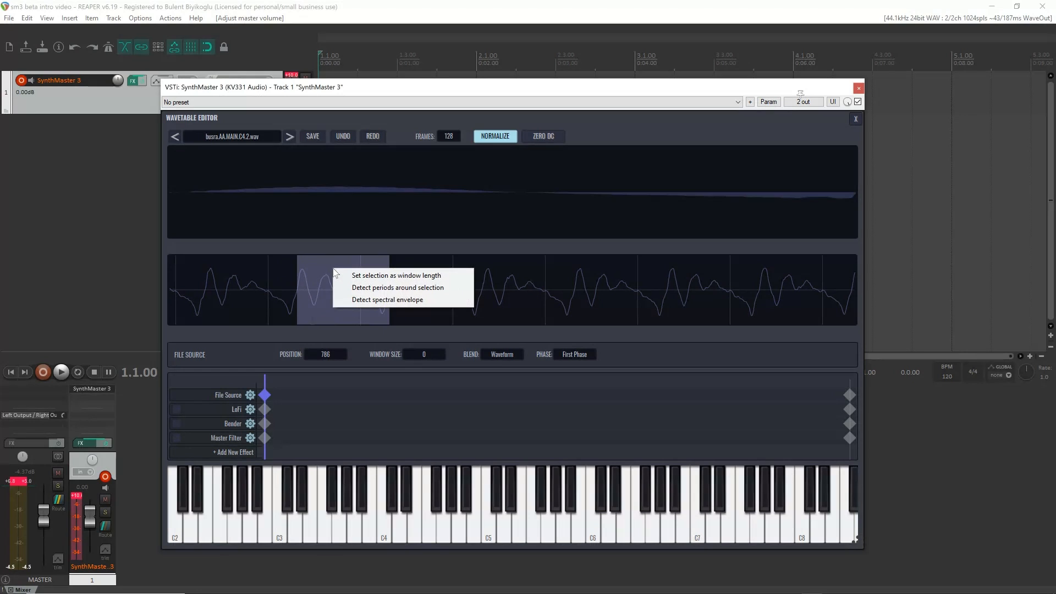
pyautogui.click(378, 289)
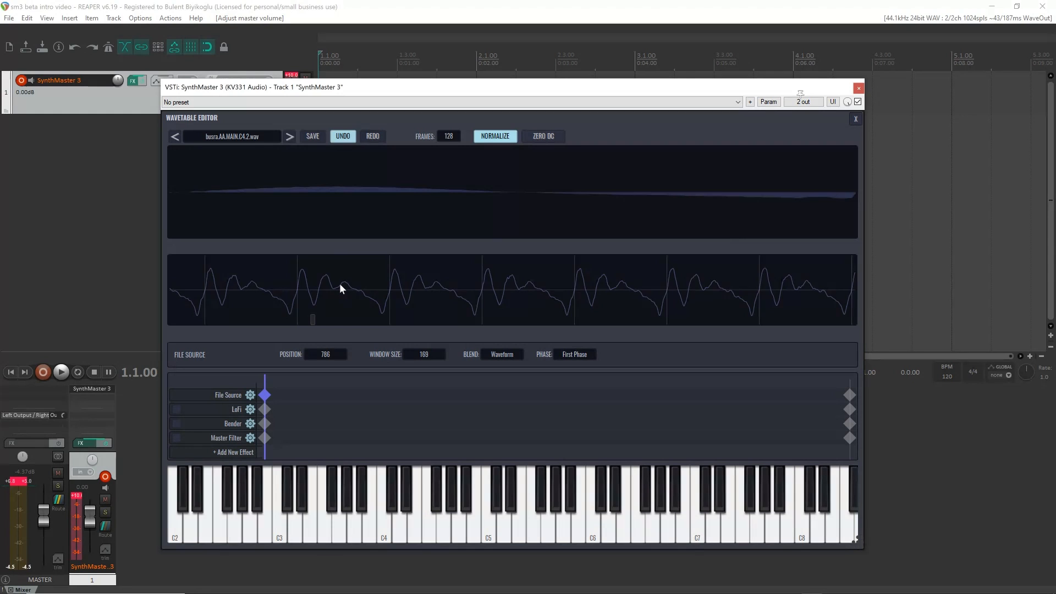
# - Set the File Source position to about 9274 at the first keyframe and about 86371 at the last keyframe
pyautogui.scroll(-3, 340, 284)
pyautogui.scroll(-5, 340, 284)
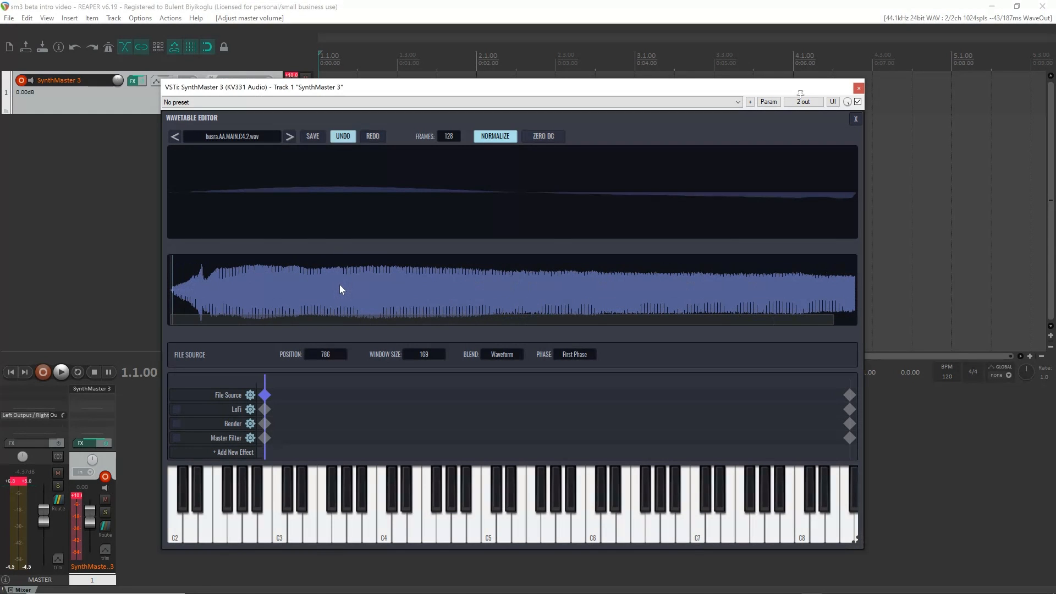
pyautogui.scroll(4, 339, 289)
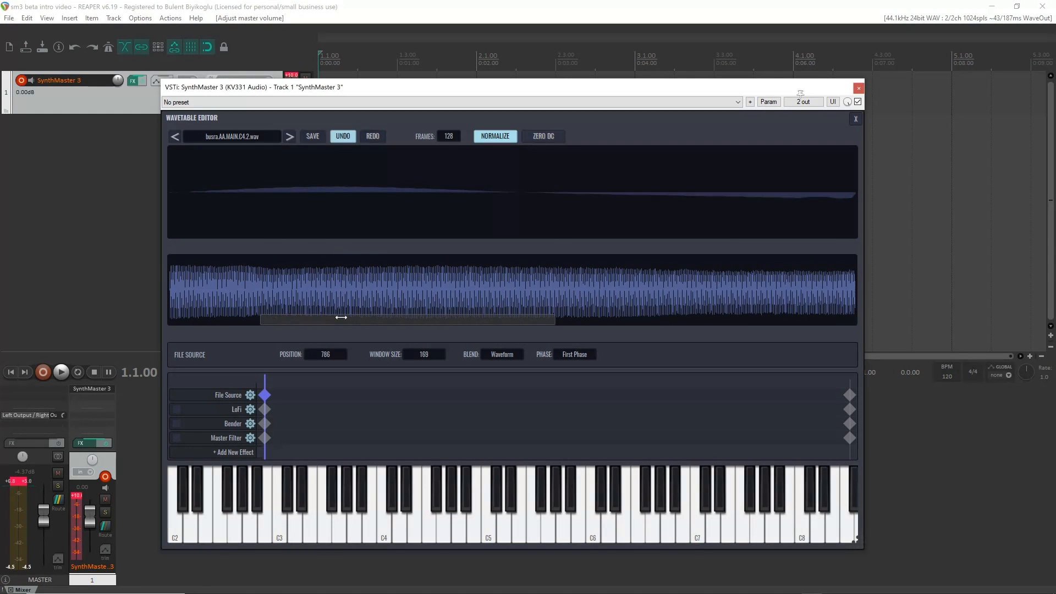
pyautogui.scroll(-5, 330, 303)
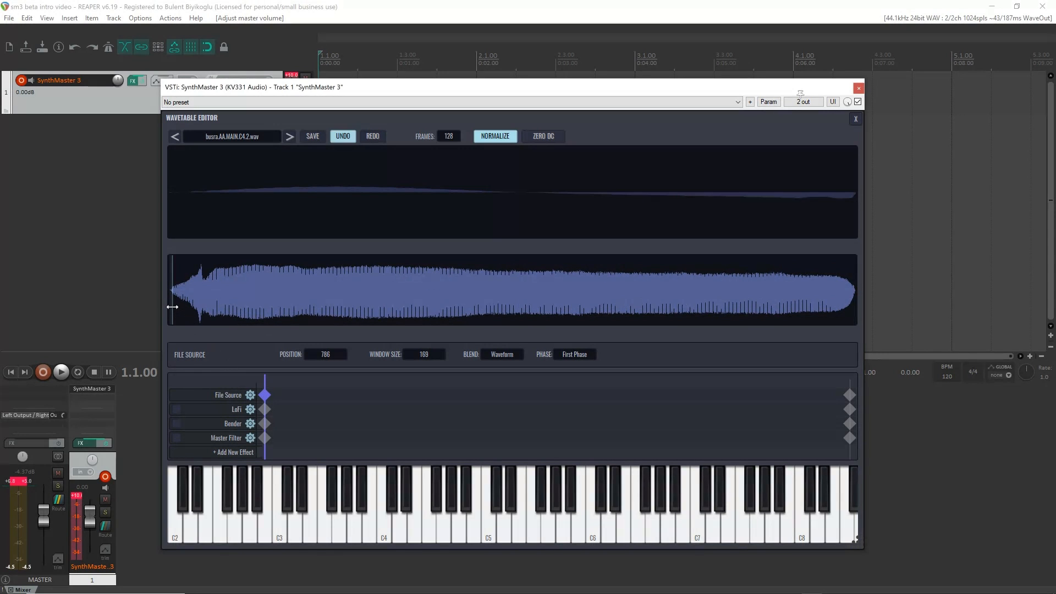
pyautogui.moveTo(171, 306); pyautogui.dragTo(205, 306)
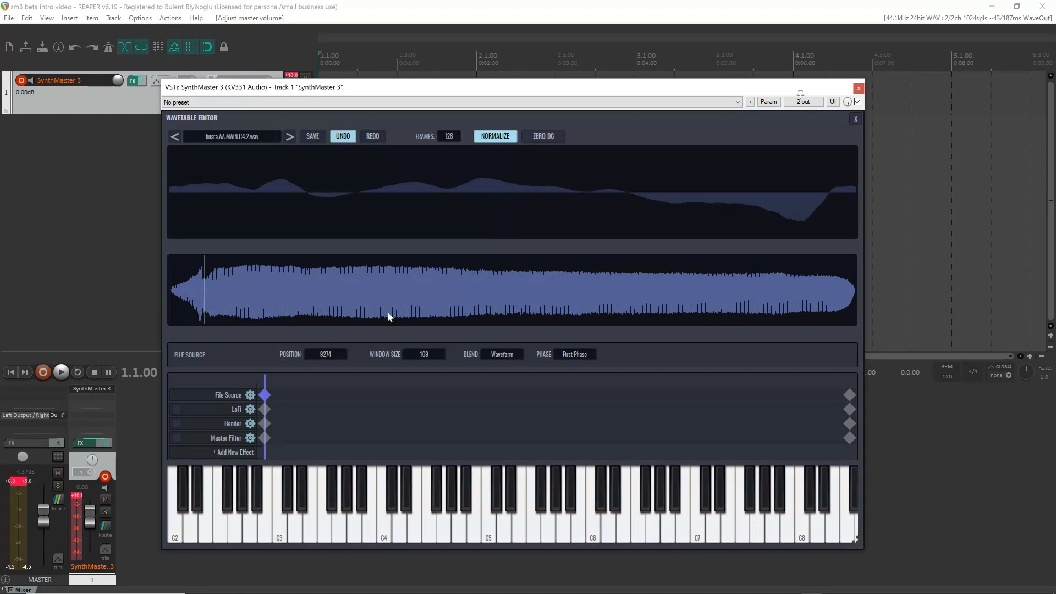
pyautogui.click(849, 392)
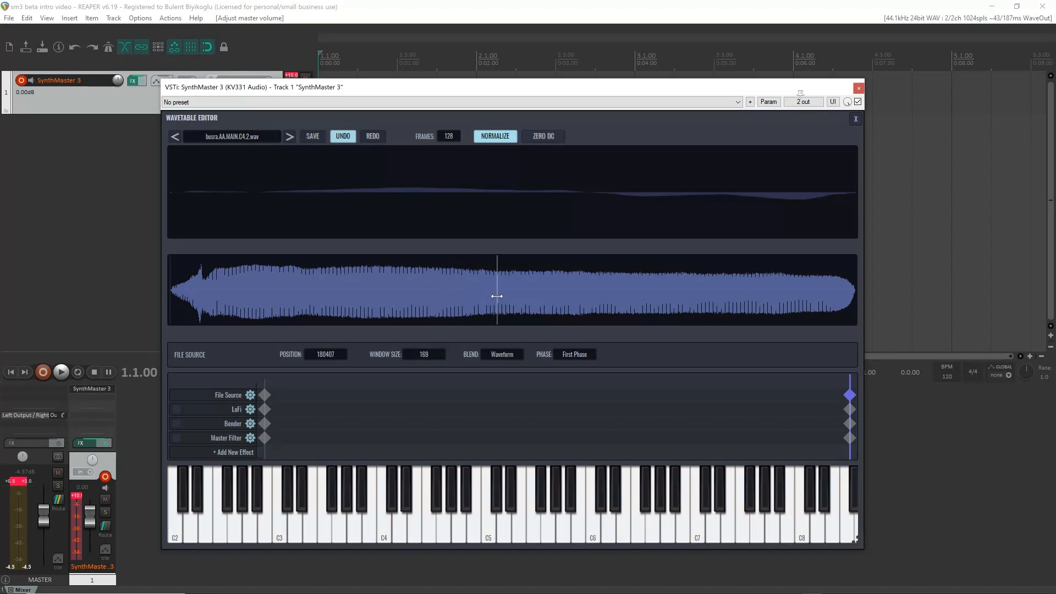
pyautogui.click(497, 296)
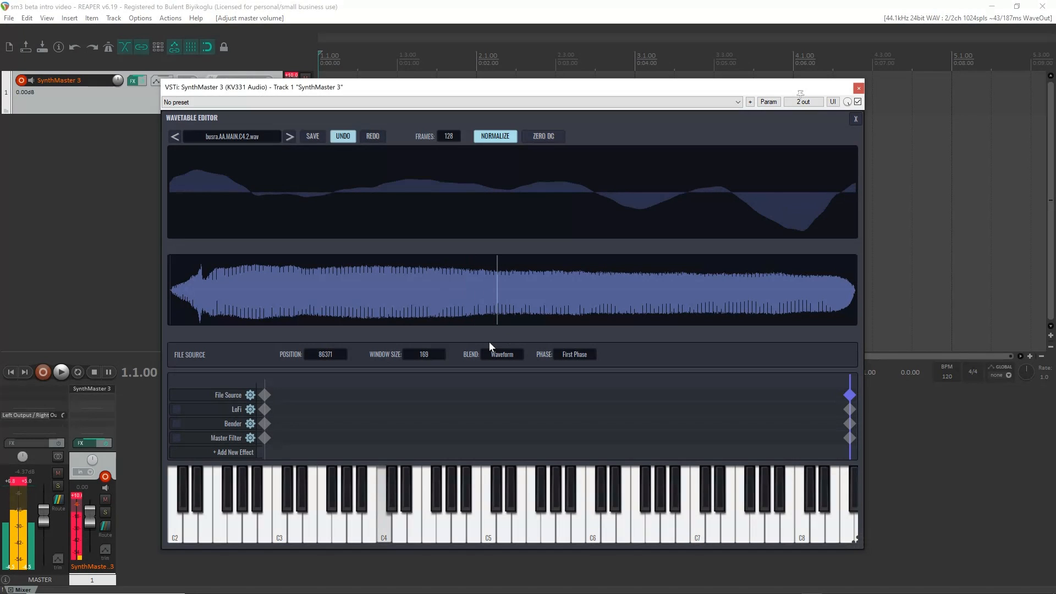
# - Move the first keyframe's File Source position to about 2028 and set the blend to Spectral
pyautogui.click(266, 395)
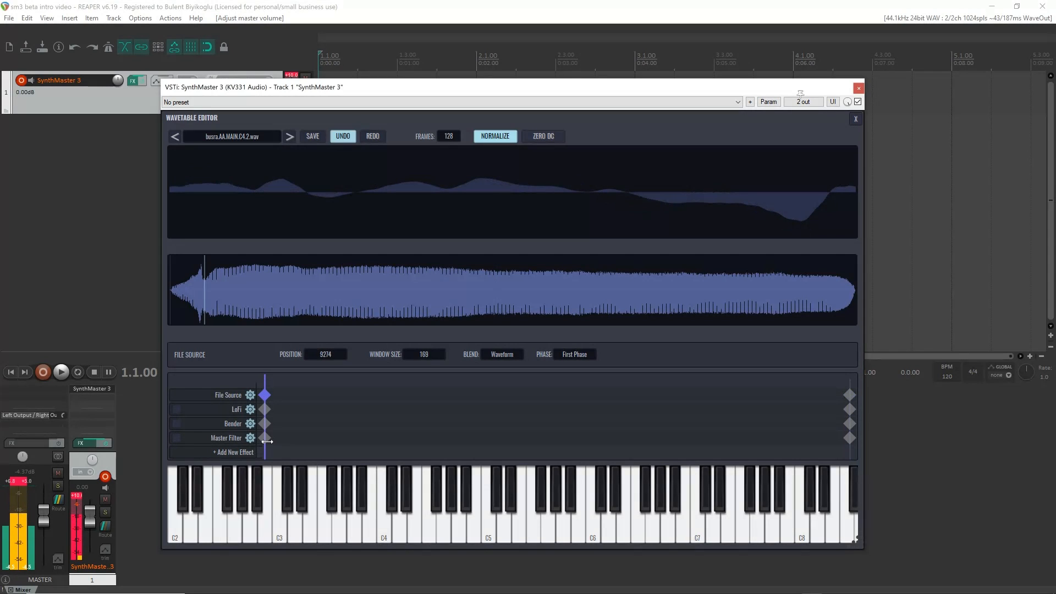
pyautogui.moveTo(206, 270); pyautogui.dragTo(174, 271)
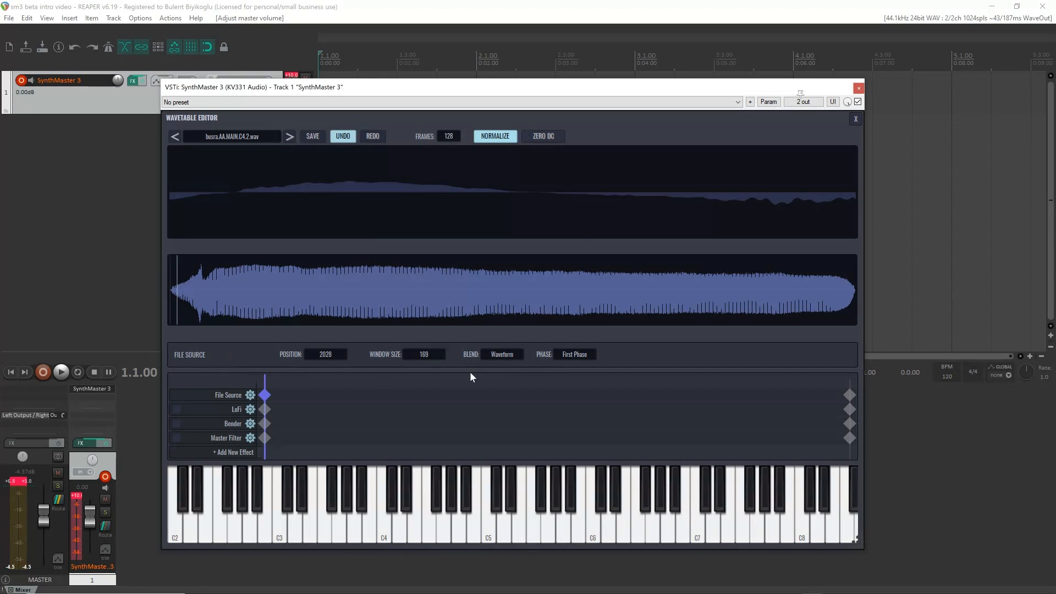
pyautogui.click(506, 354)
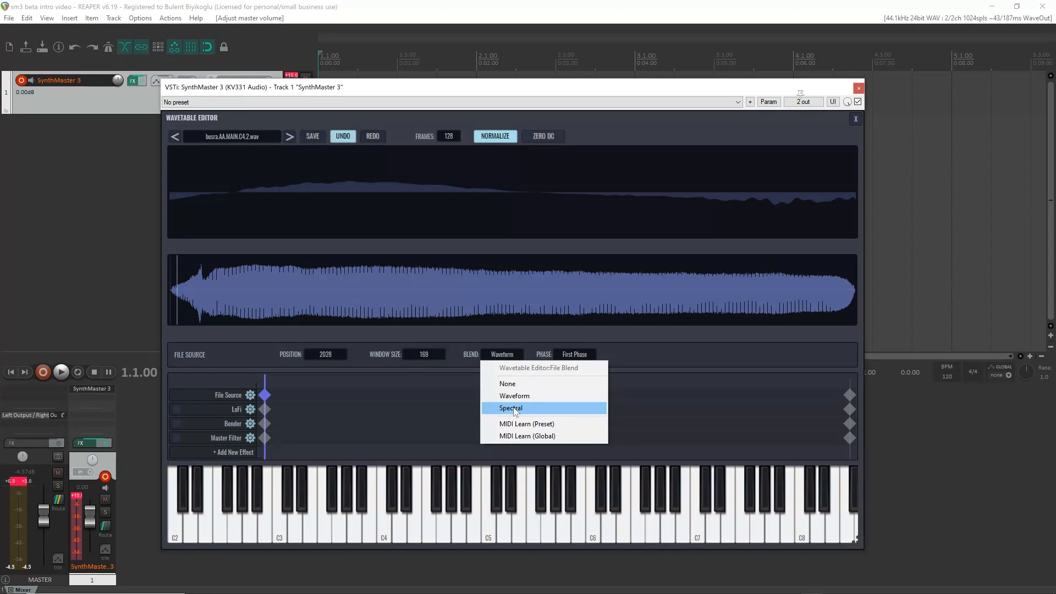
pyautogui.click(514, 409)
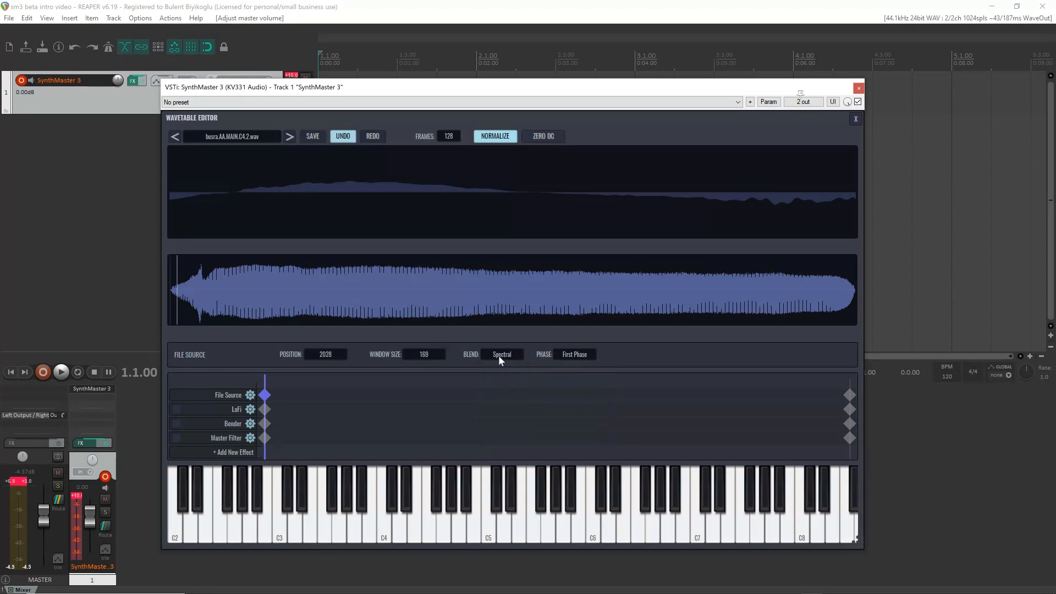
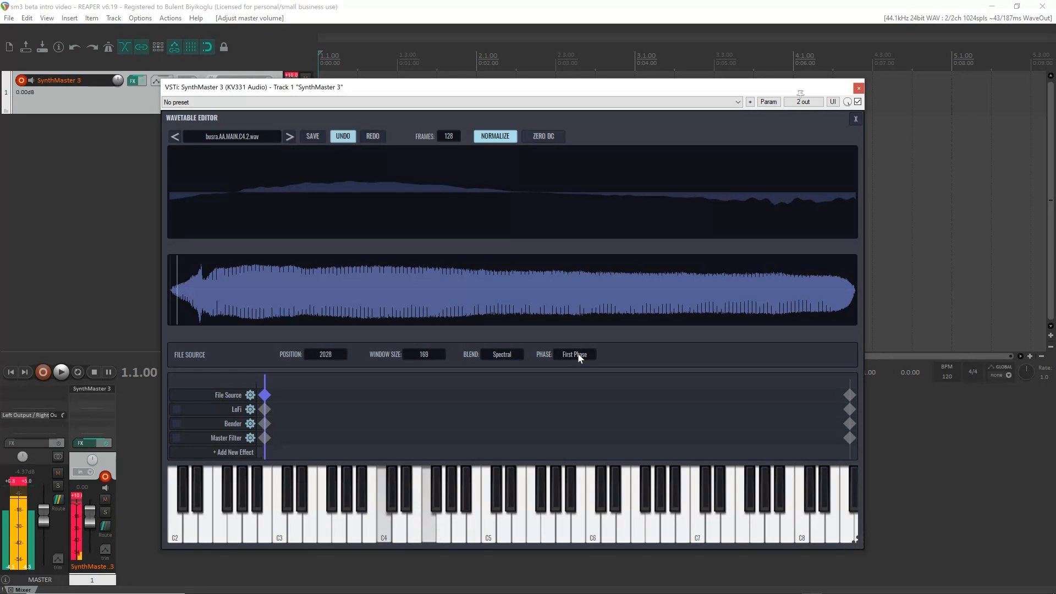
# - Close the wavetable editor and clear all modulations from the oscillator's wave index
pyautogui.click(855, 119)
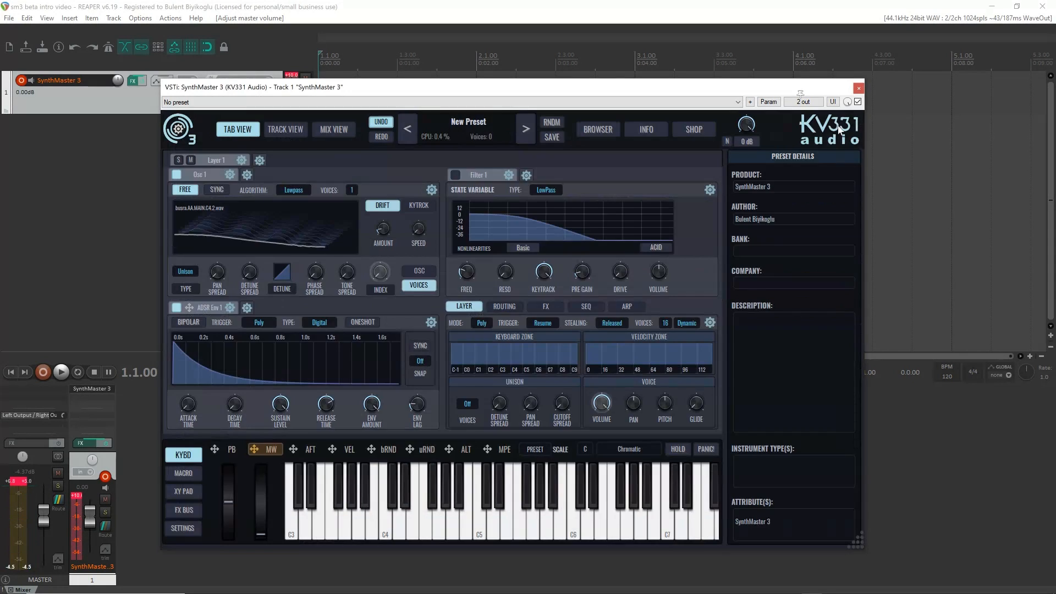
pyautogui.click(272, 451)
pyautogui.rightClick(381, 275)
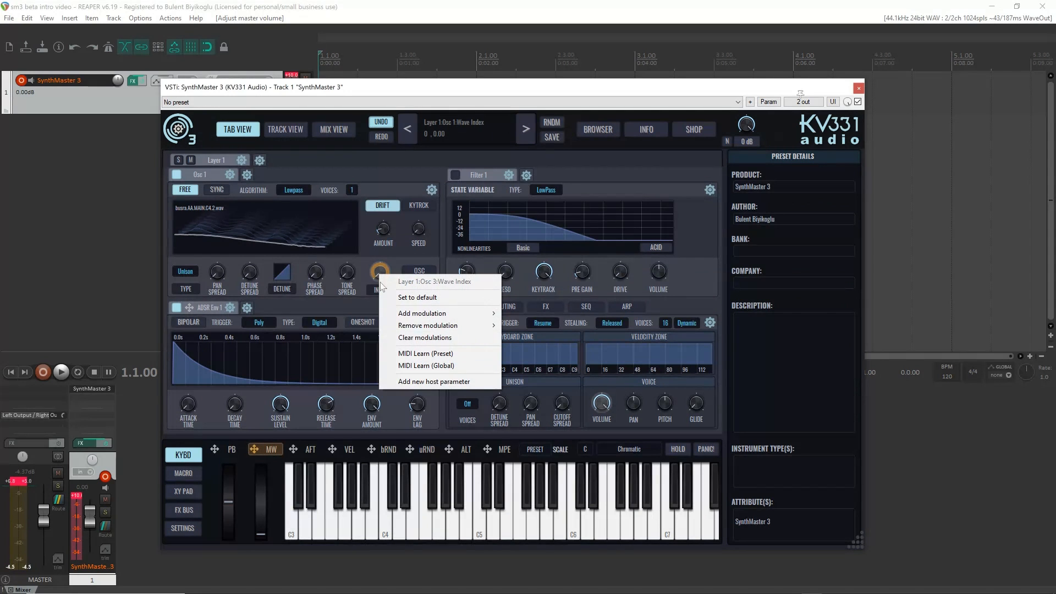
pyautogui.click(410, 340)
# - Add a second ADSR envelope to Layer 1 and assign it as modulation source for Osc 1's wave index
pyautogui.click(247, 308)
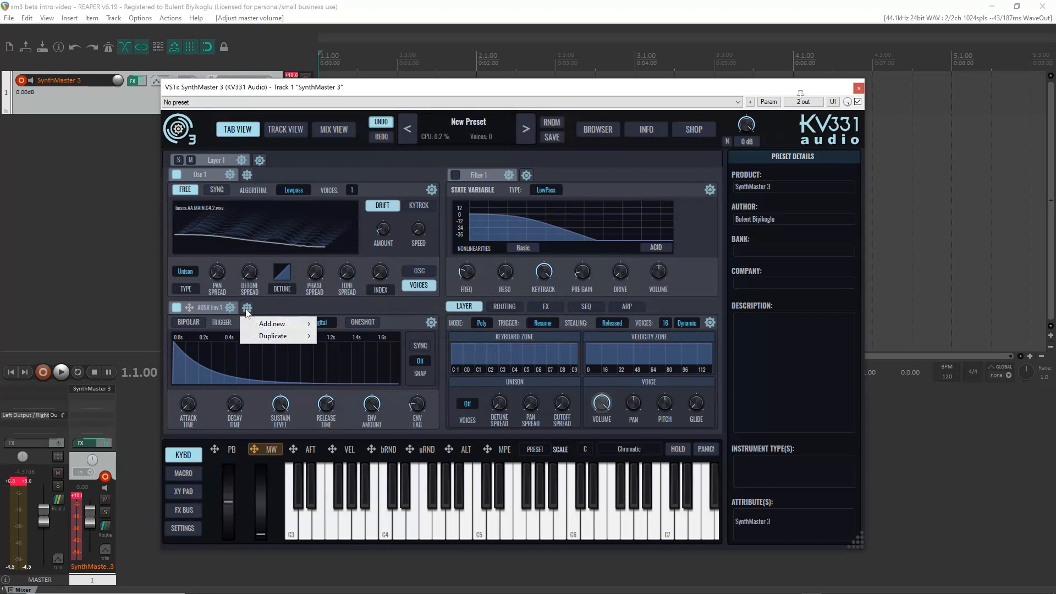
pyautogui.moveTo(271, 326)
pyautogui.click(336, 323)
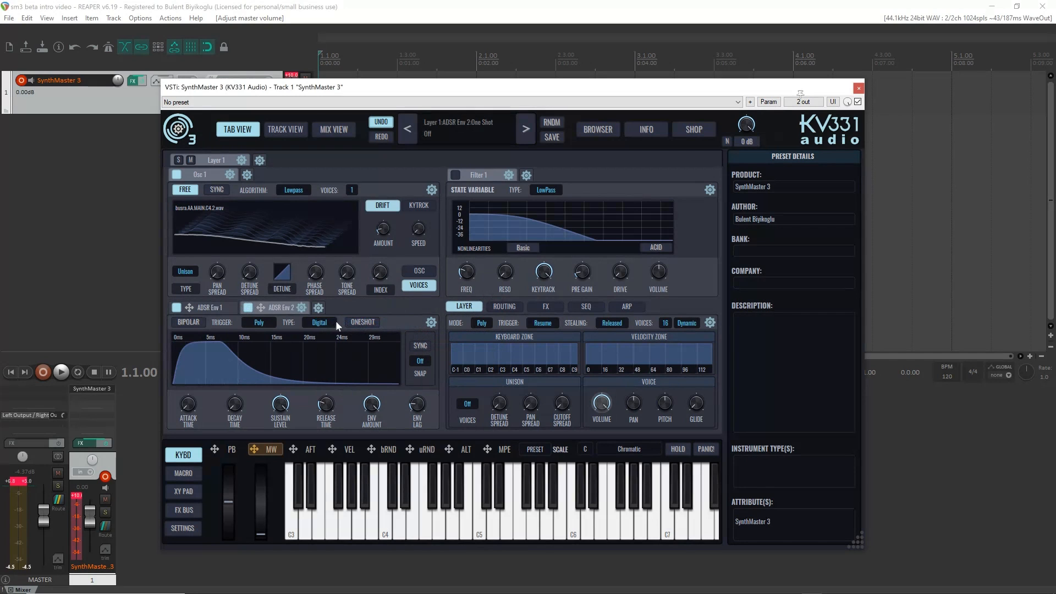
pyautogui.moveTo(259, 306); pyautogui.dragTo(384, 342)
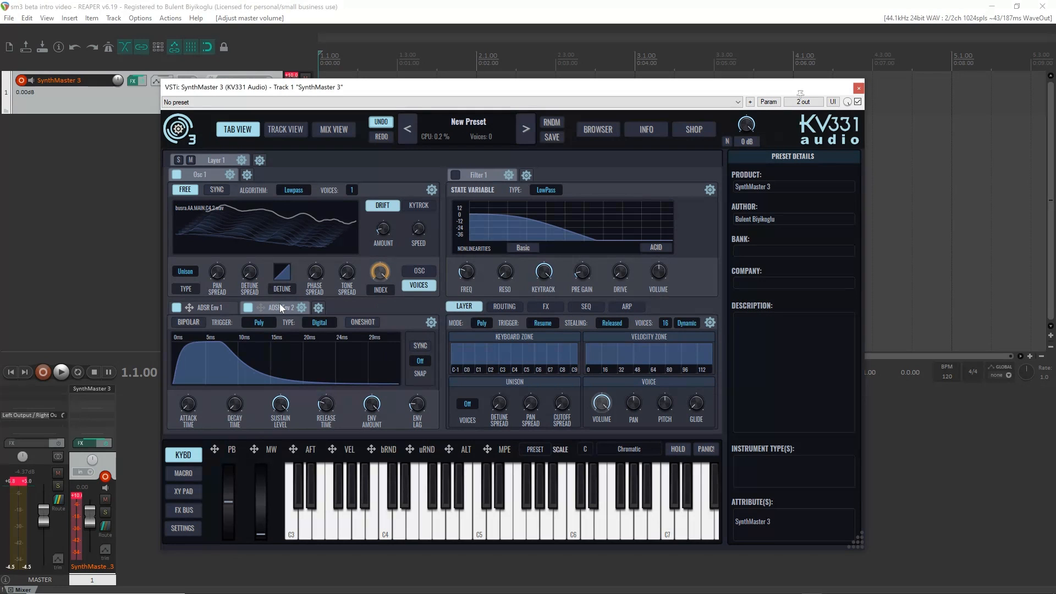
# - Shape ADSR Env 2 with a longer decay, a lower sustain level and a release time of about 1.89 s
pyautogui.moveTo(236, 403); pyautogui.dragTo(230, 348)
pyautogui.moveTo(325, 404); pyautogui.dragTo(222, 352)
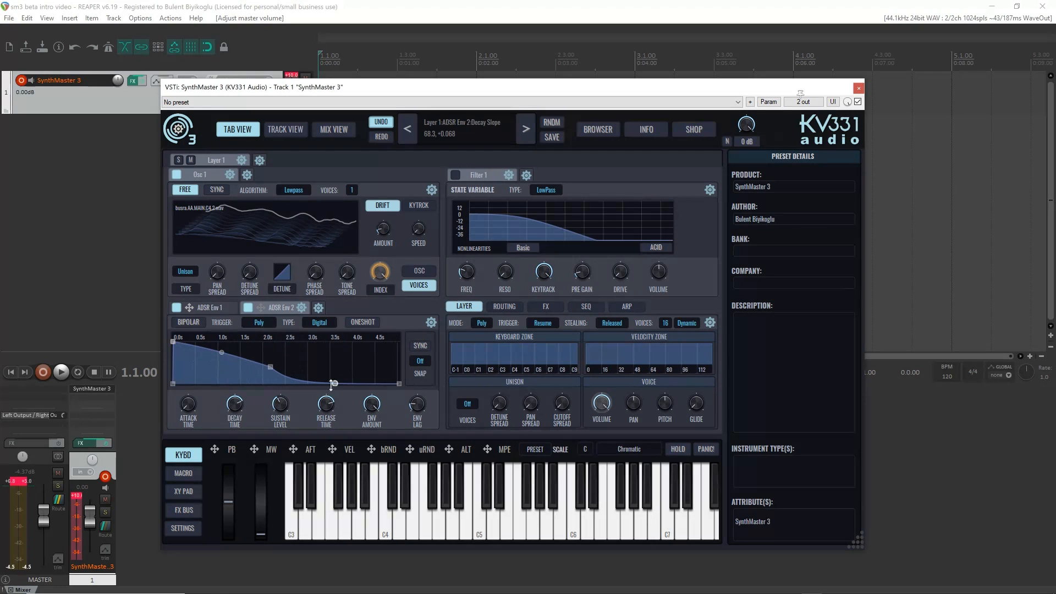
pyautogui.moveTo(337, 382)
pyautogui.mouseDown()
pyautogui.moveTo(335, 371)
pyautogui.moveTo(335, 380)
pyautogui.mouseUp()
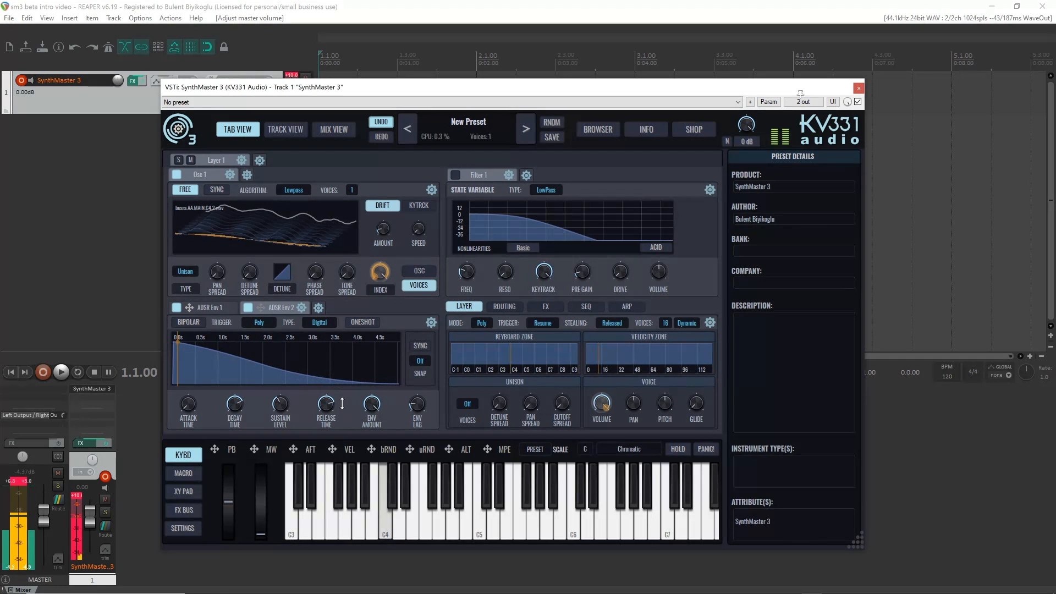
pyautogui.moveTo(327, 398)
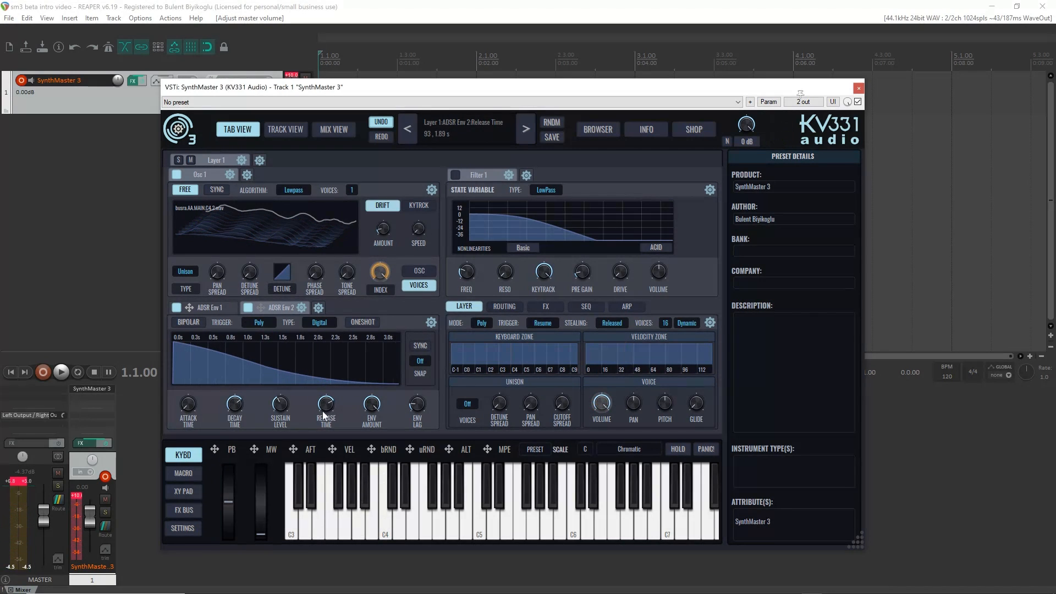
# - Set ADSR Env 1's attack time to about 1 s
pyautogui.click(206, 306)
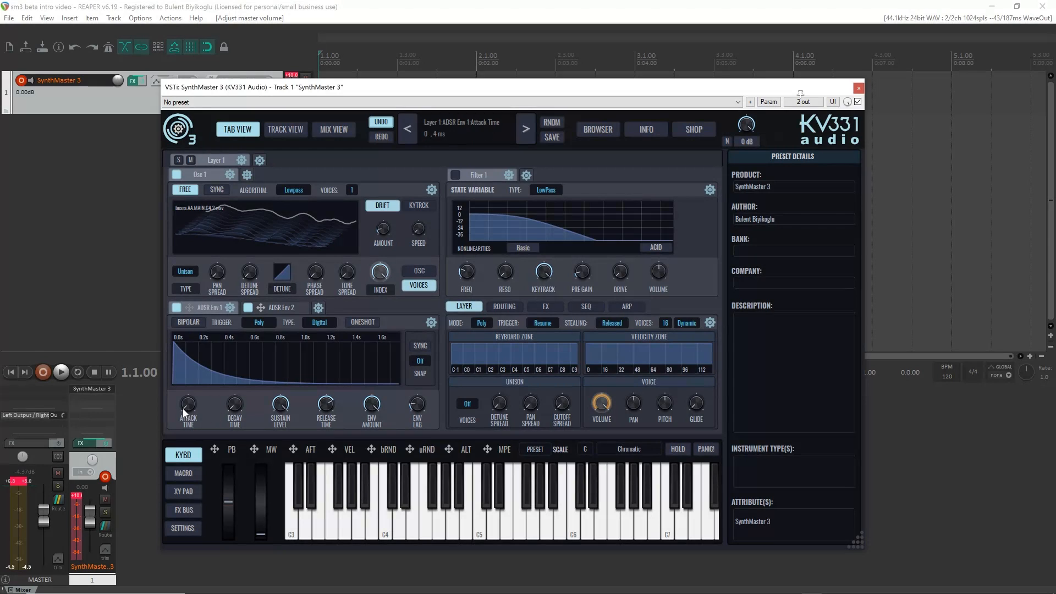
pyautogui.moveTo(182, 408); pyautogui.dragTo(176, 361)
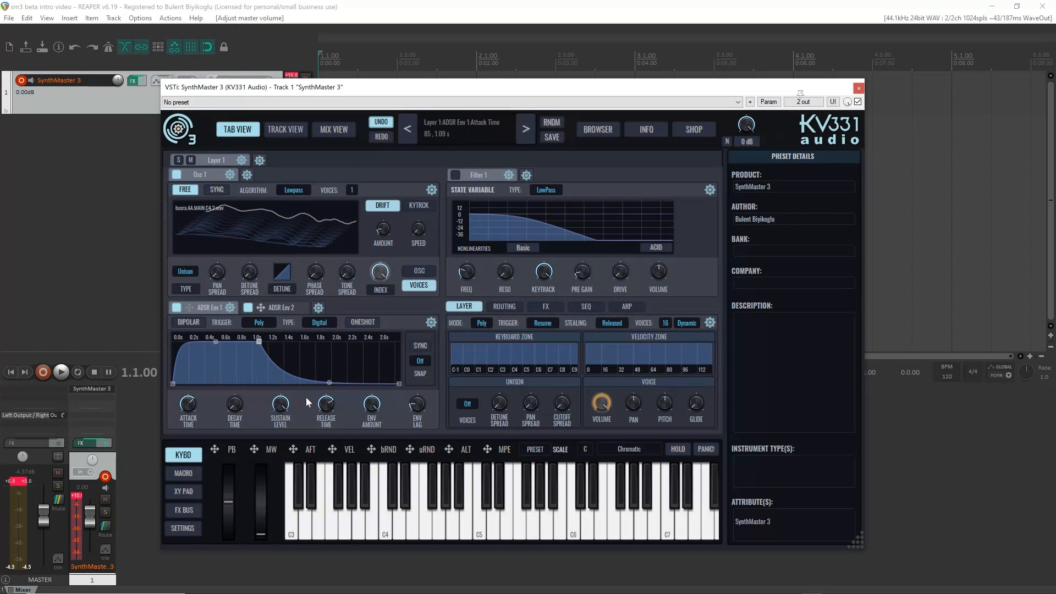
pyautogui.moveTo(233, 401)
# - Load the factory male solo vocal sample BARIS.AA.MAIN.C3.2.wav from the BarisAA set into Osc 1's wavetable editor
pyautogui.click(309, 209)
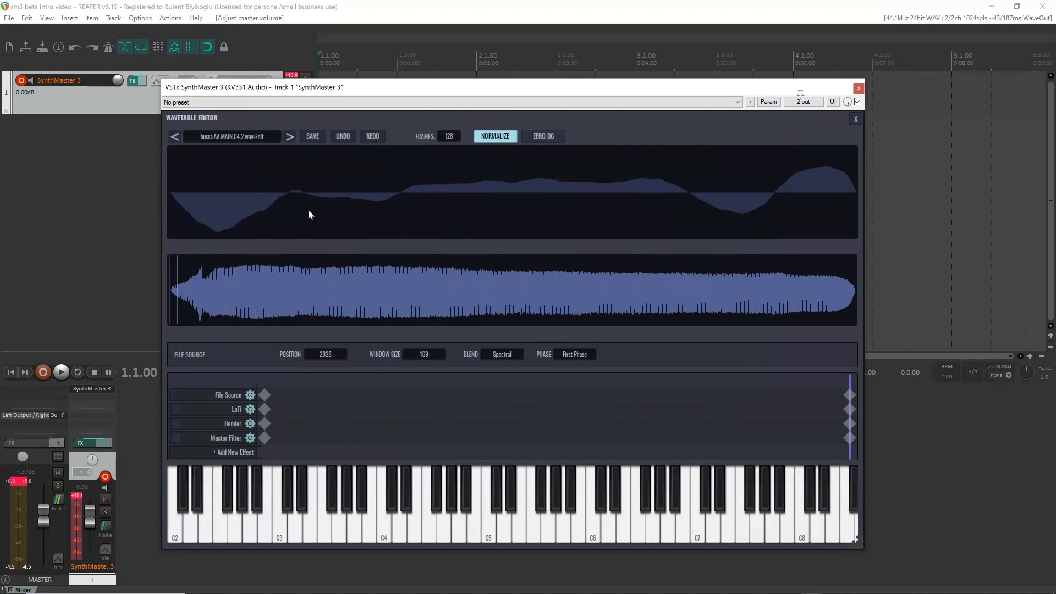
pyautogui.click(225, 138)
pyautogui.moveTo(232, 185)
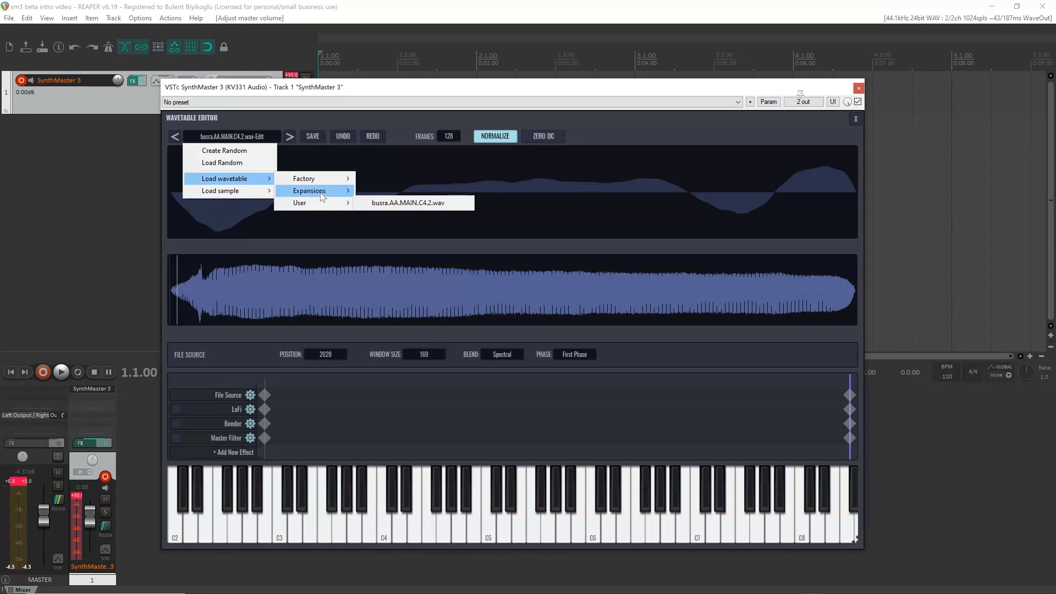
pyautogui.moveTo(320, 177)
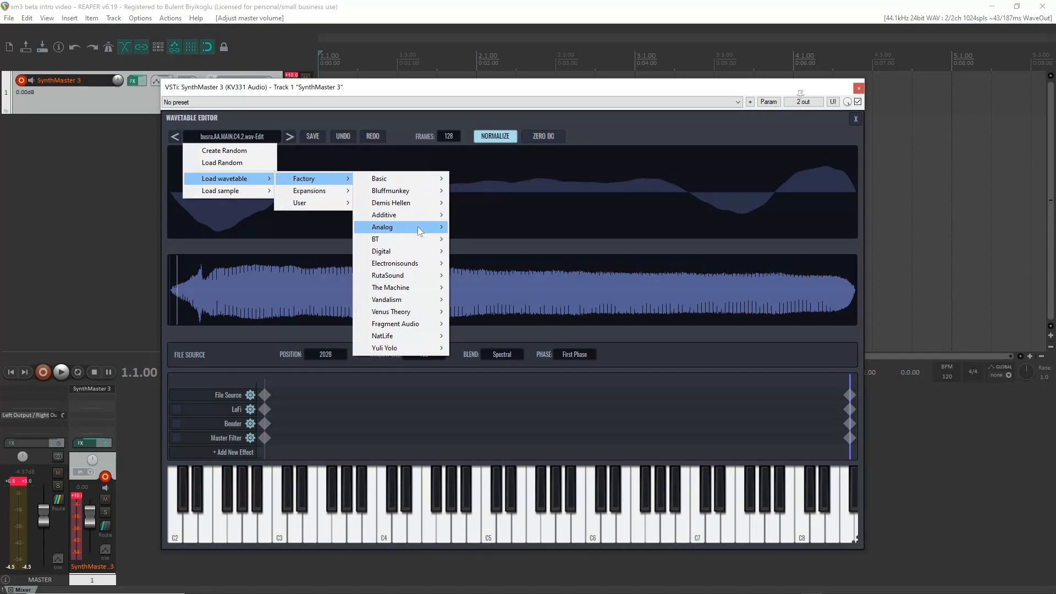
pyautogui.moveTo(420, 339)
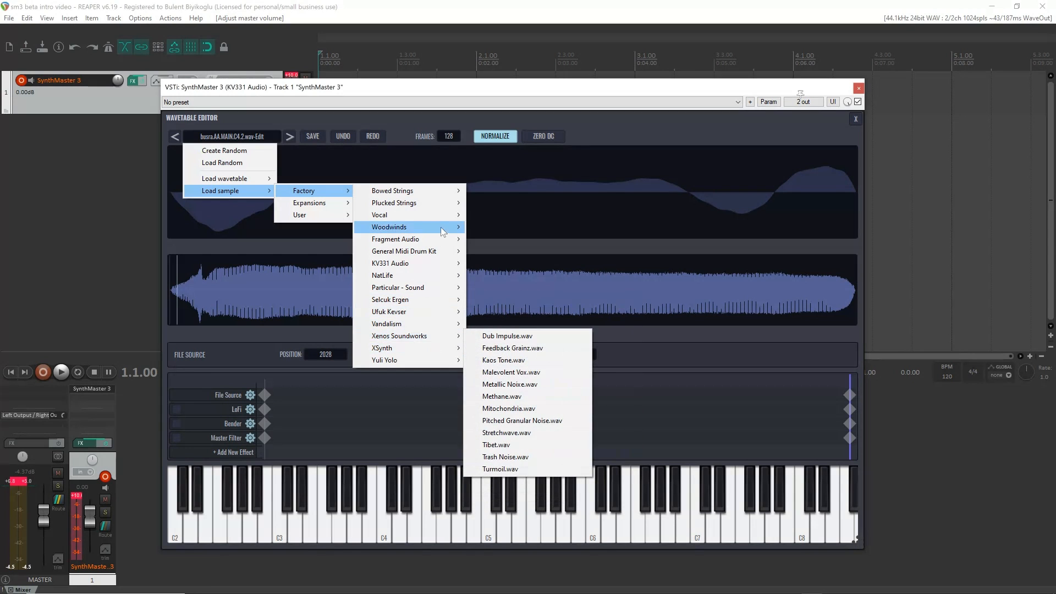
pyautogui.moveTo(441, 220)
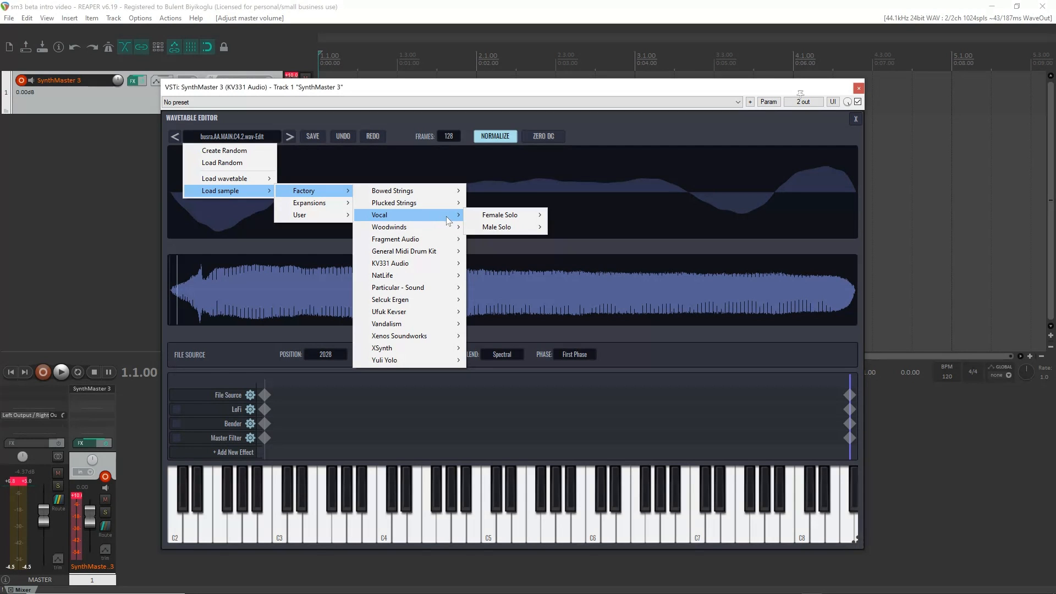
pyautogui.moveTo(503, 227)
pyautogui.moveTo(592, 225)
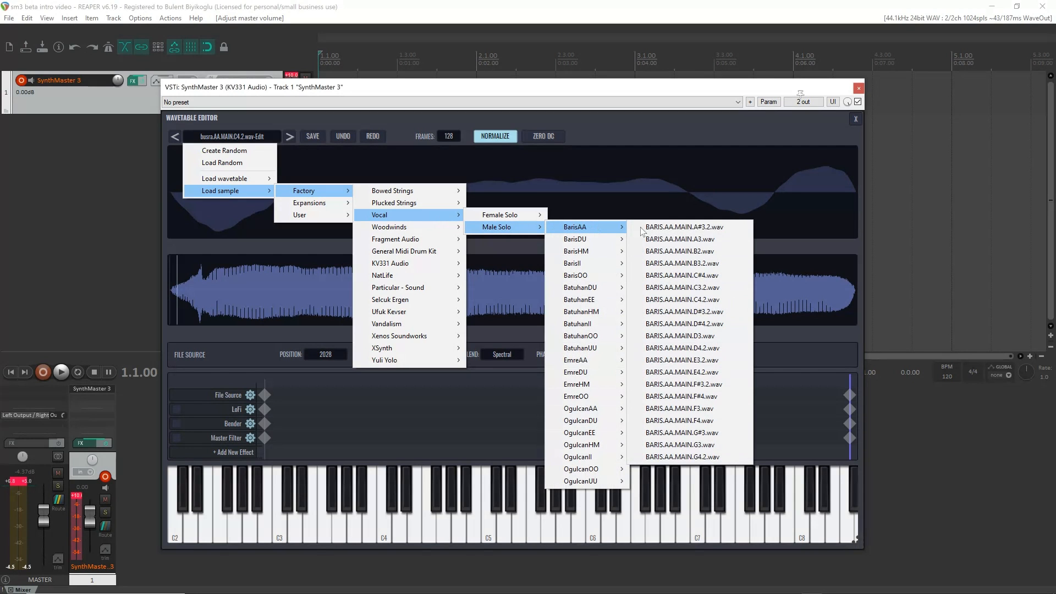
pyautogui.click(691, 287)
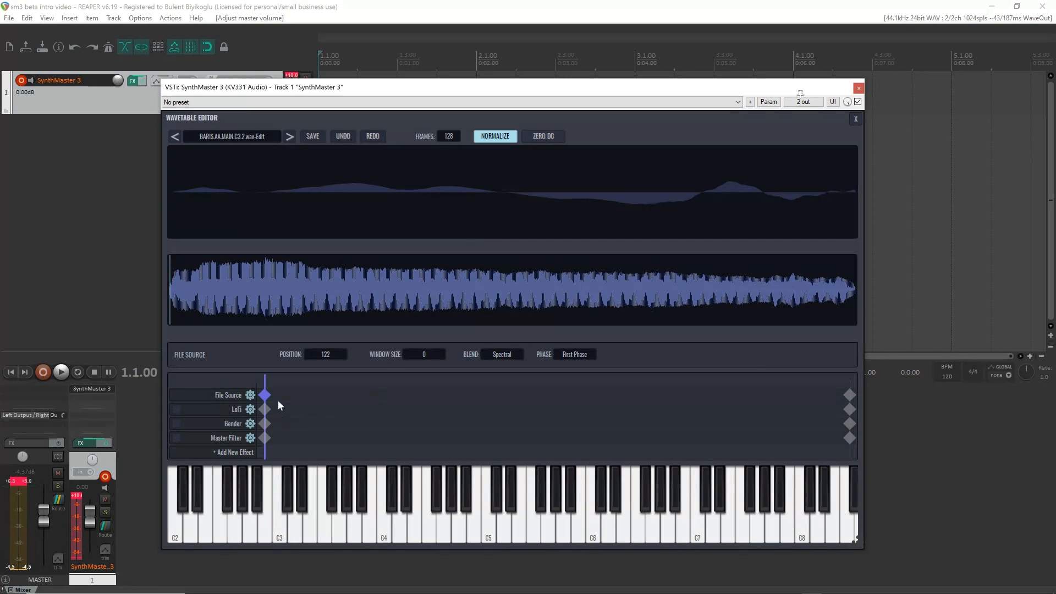
# - Select one waveform cycle near the start of the male vocal sample and detect the periods around that selection
pyautogui.scroll(5, 238, 299)
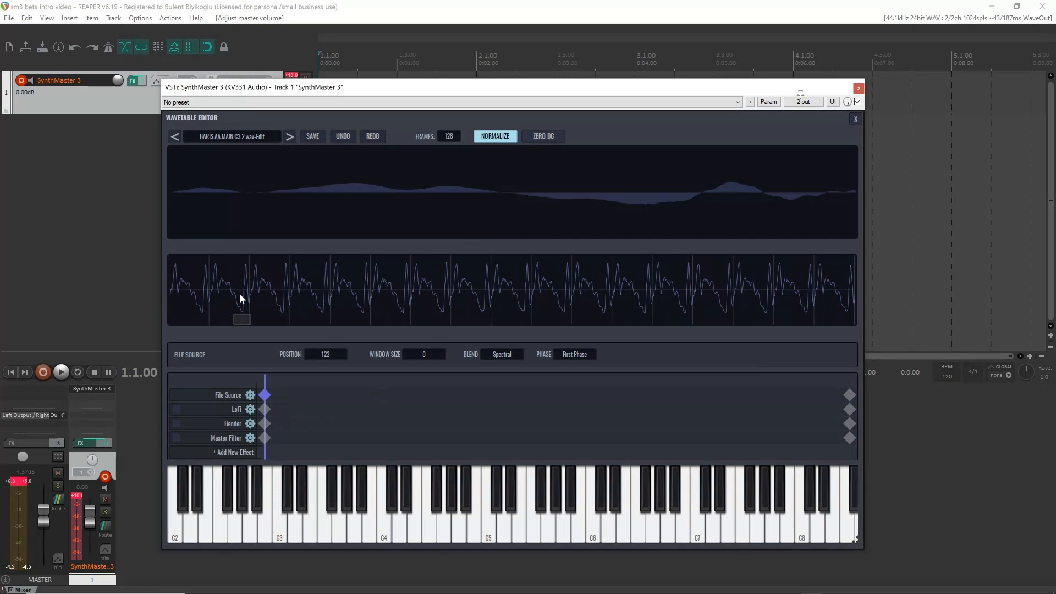
pyautogui.moveTo(254, 289); pyautogui.dragTo(388, 304)
pyautogui.rightClick(325, 292)
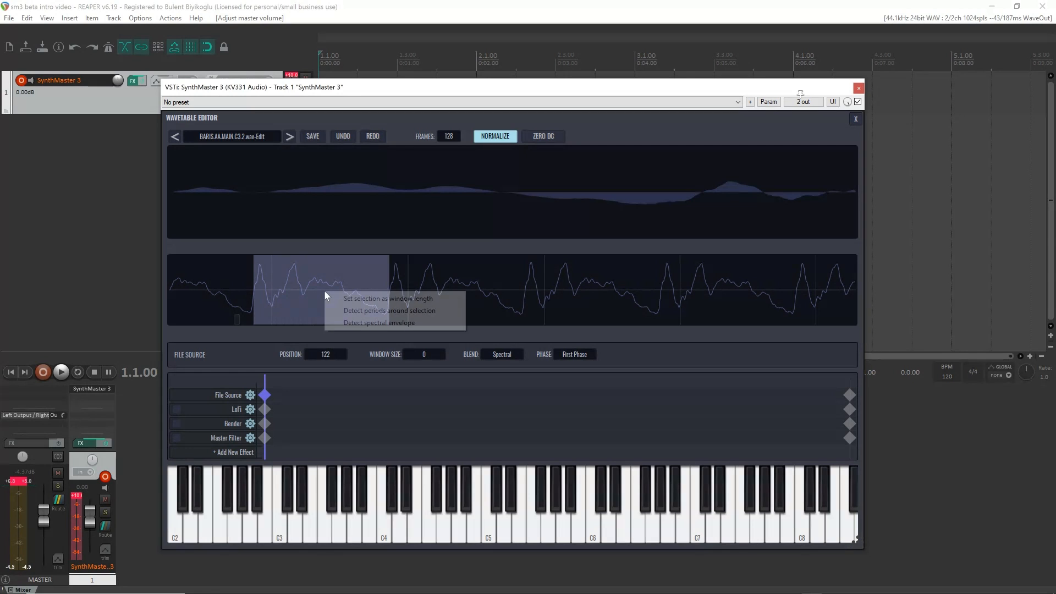
pyautogui.click(380, 311)
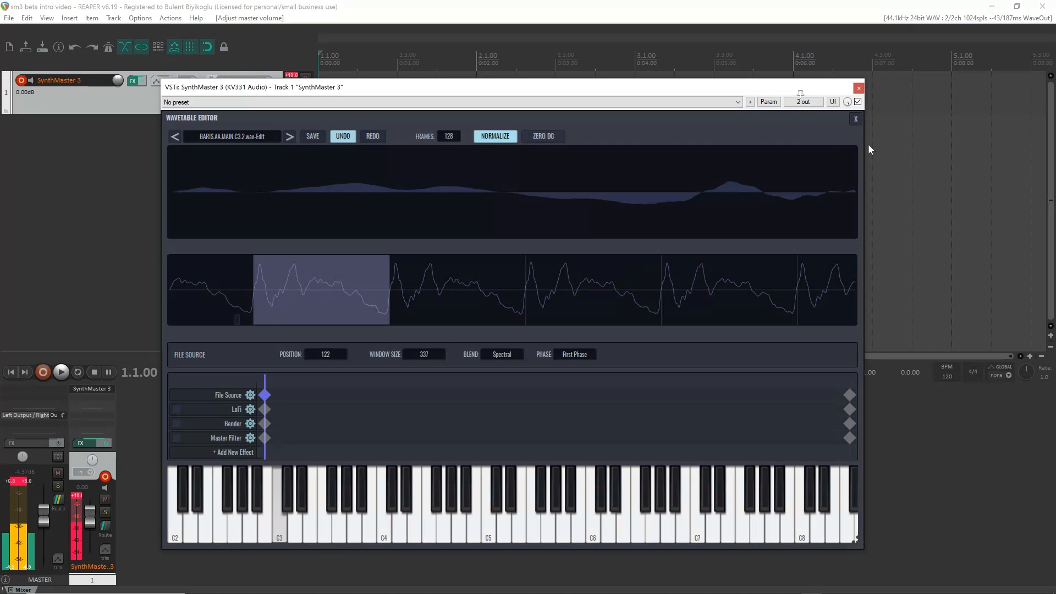
# - Close the wavetable editor, then clear the modulations on Osc 1's wave index and raise the index with ADSR Env 2 selected
pyautogui.click(855, 119)
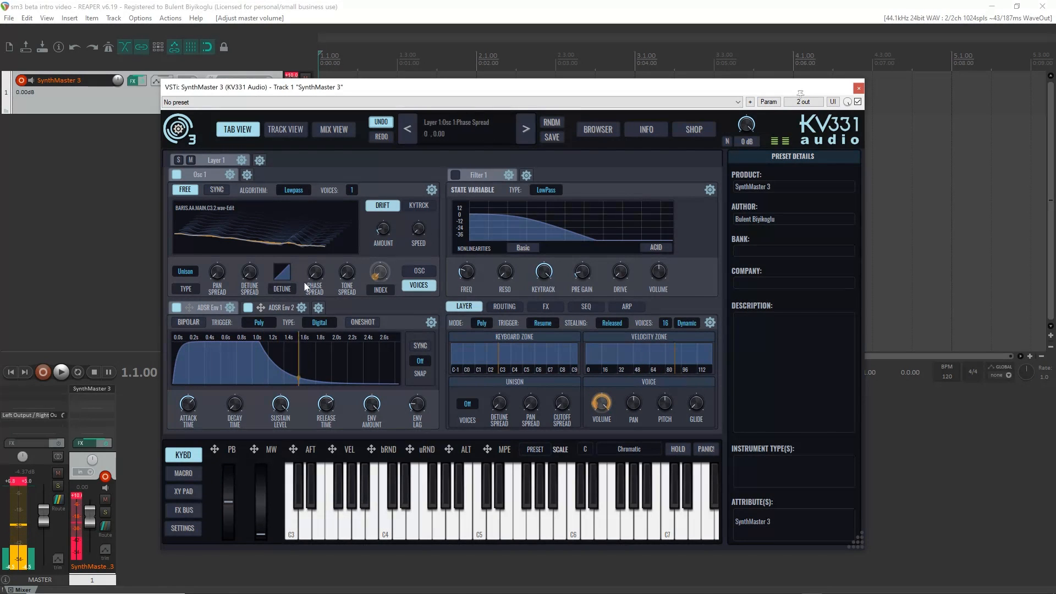
pyautogui.click(287, 307)
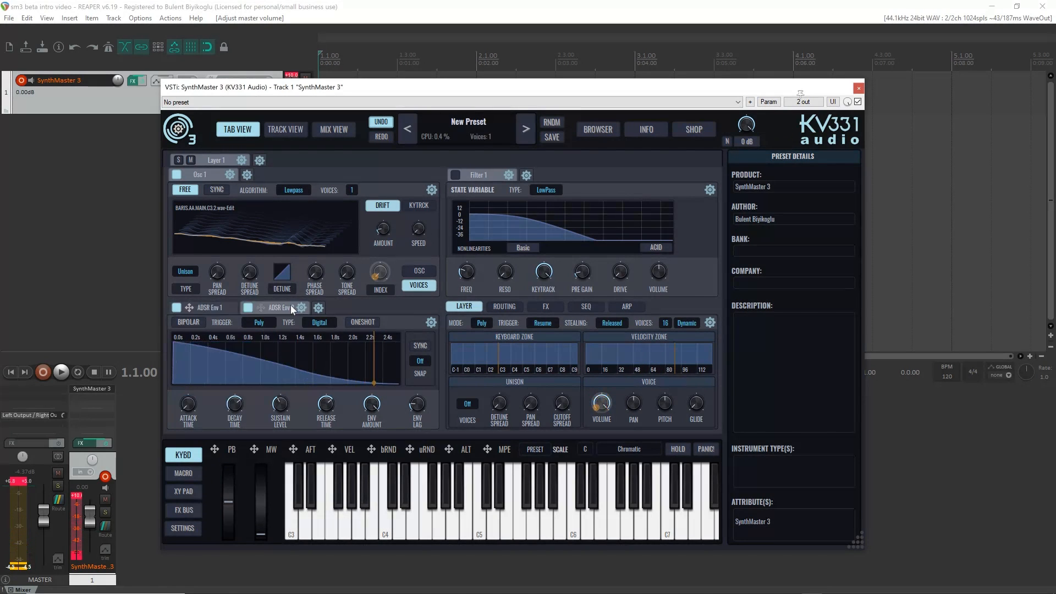
pyautogui.rightClick(381, 276)
pyautogui.click(424, 337)
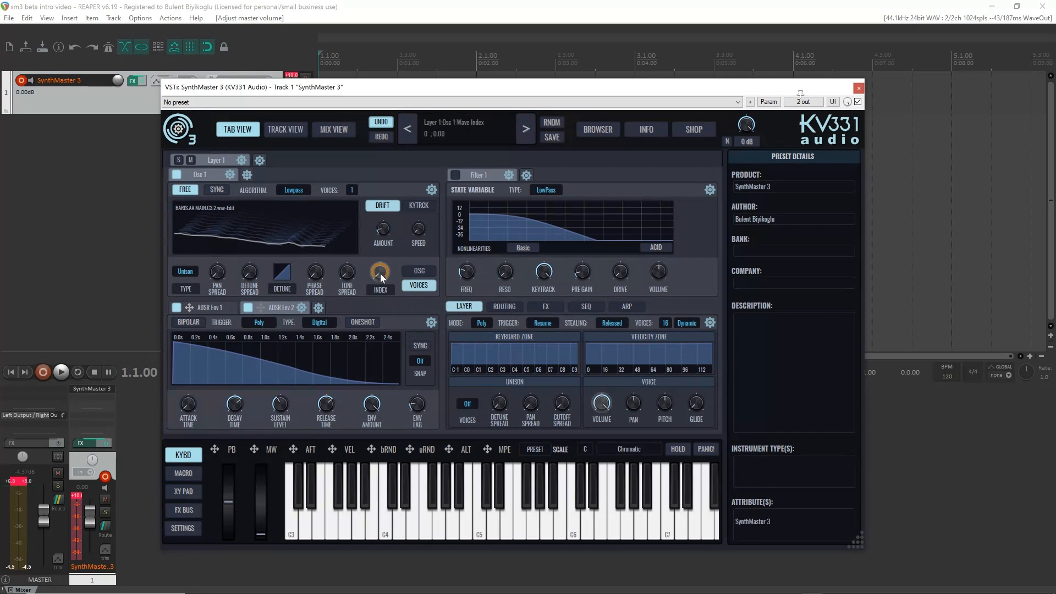
pyautogui.moveTo(380, 272); pyautogui.dragTo(394, 158)
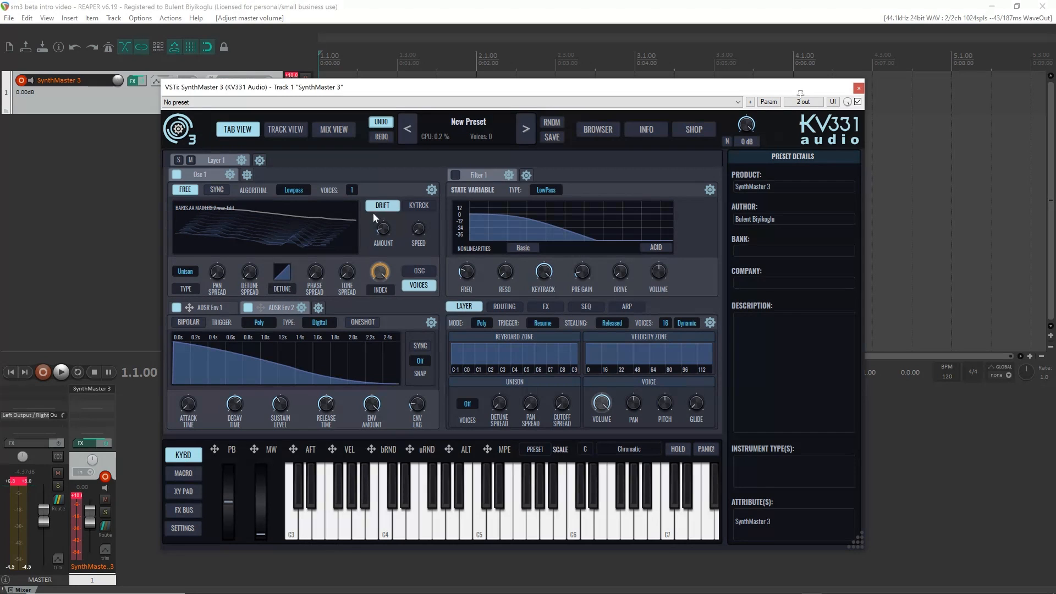
# - Compare the male vocal wavetable with its Master Filter on and off, and scrub from the first frame to the last
pyautogui.click(310, 209)
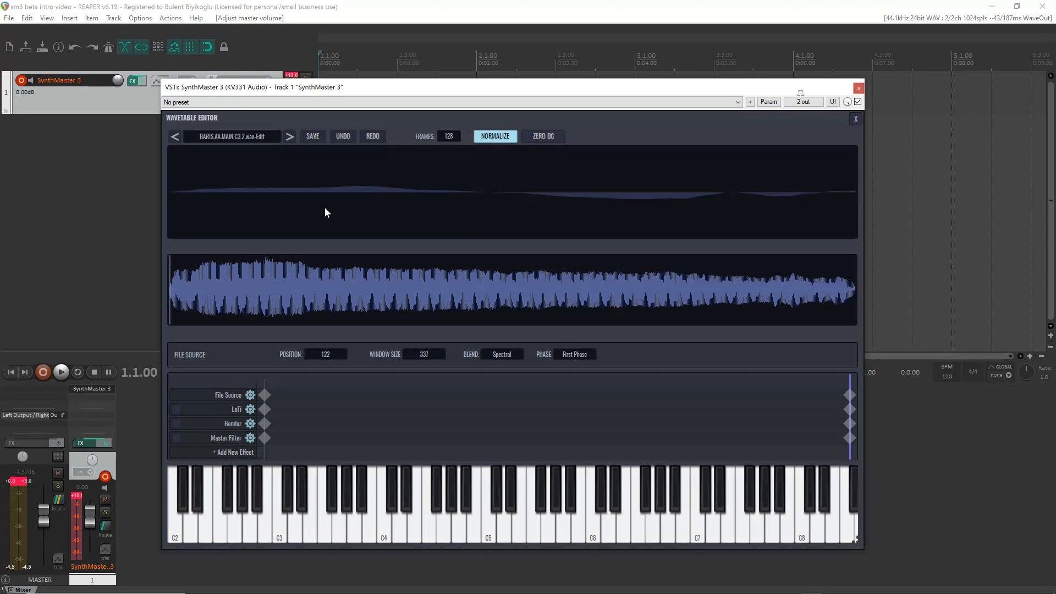
pyautogui.click(263, 438)
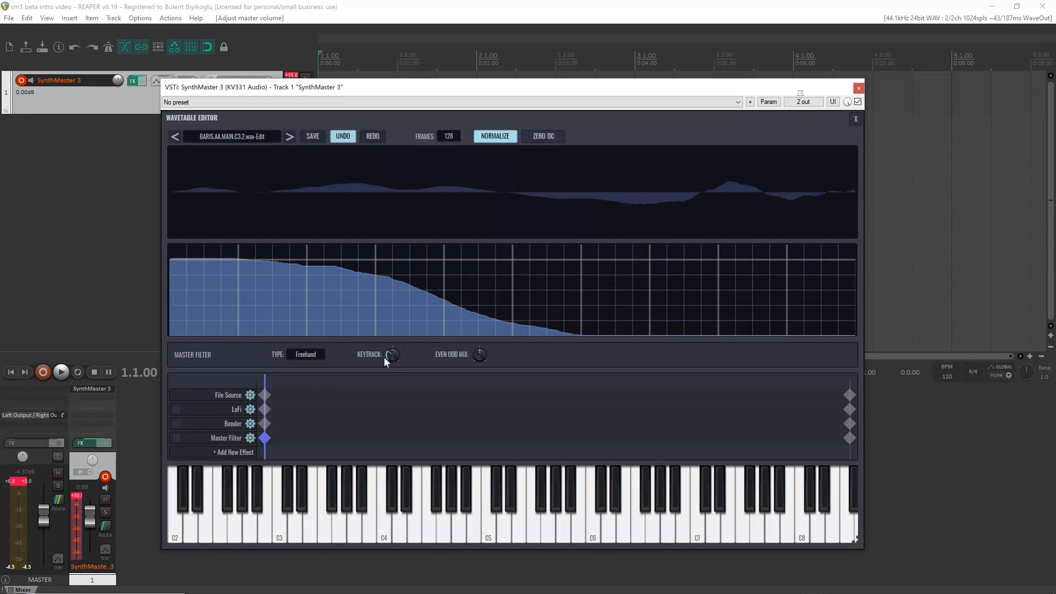
pyautogui.click(177, 438)
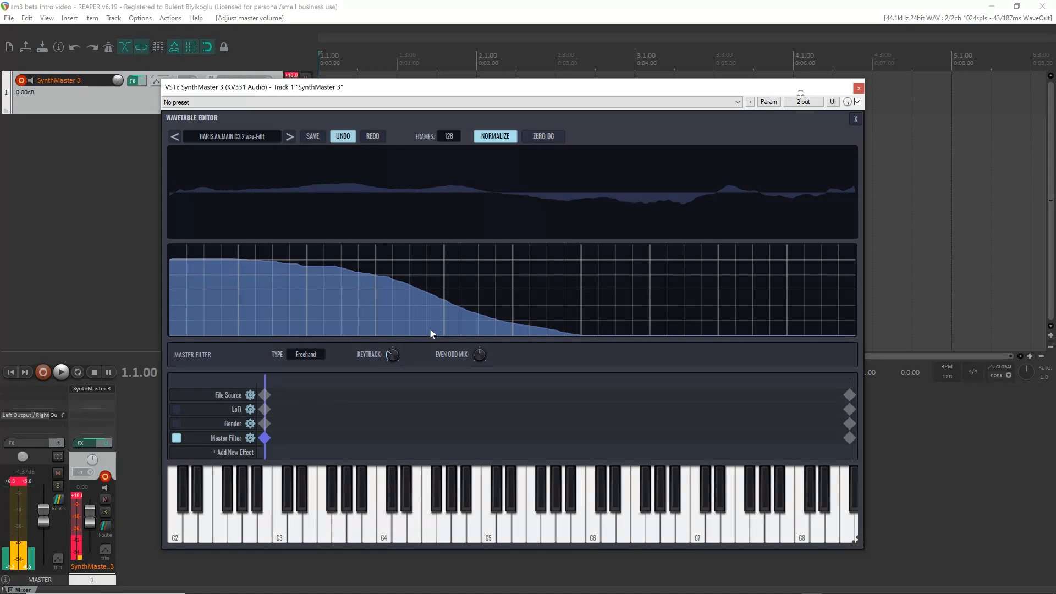
pyautogui.click(174, 438)
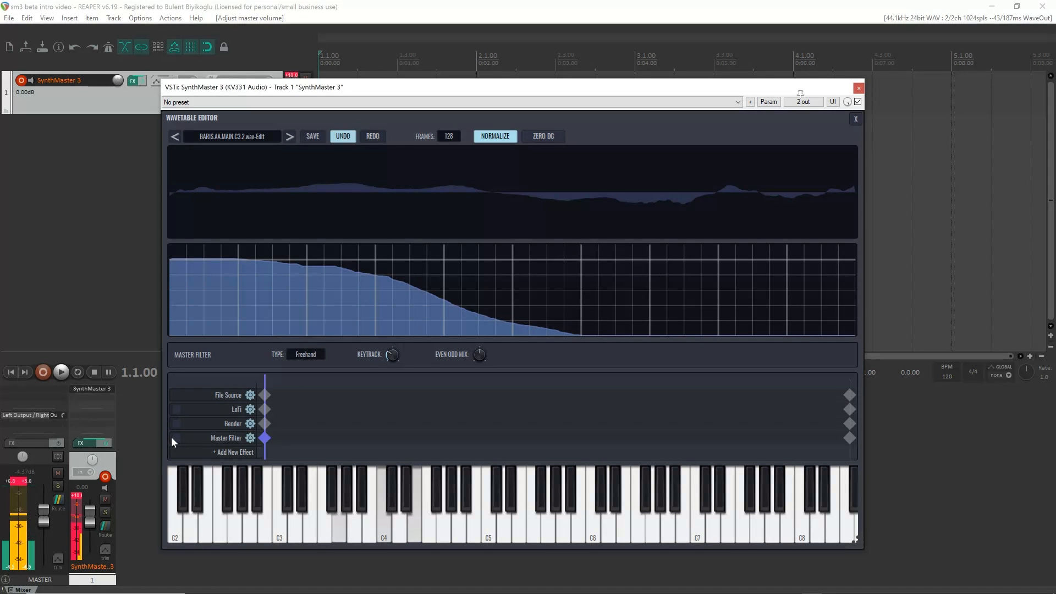
pyautogui.moveTo(265, 379); pyautogui.dragTo(940, 404)
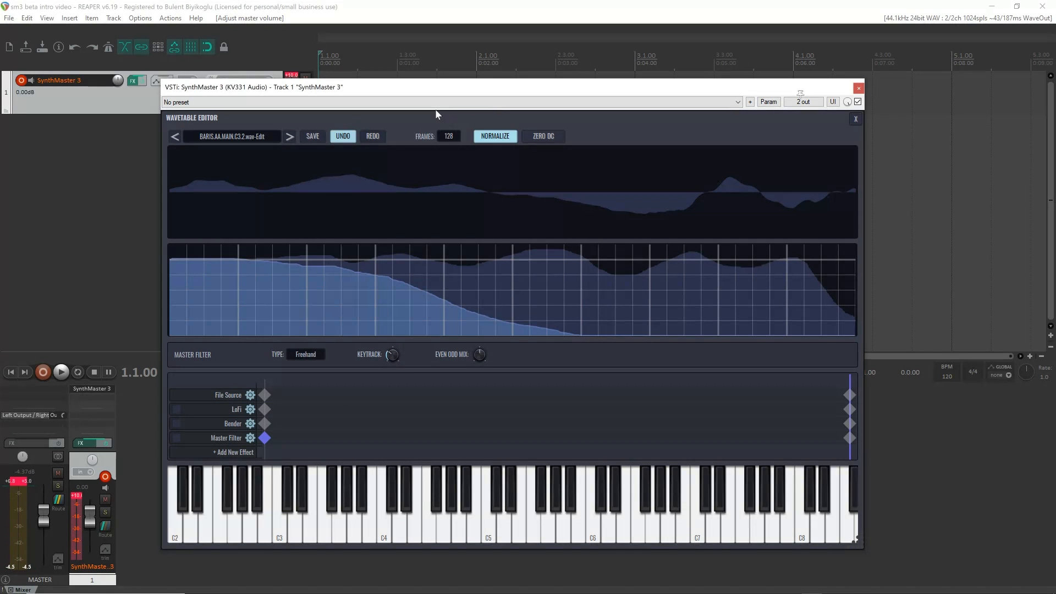
pyautogui.click(854, 119)
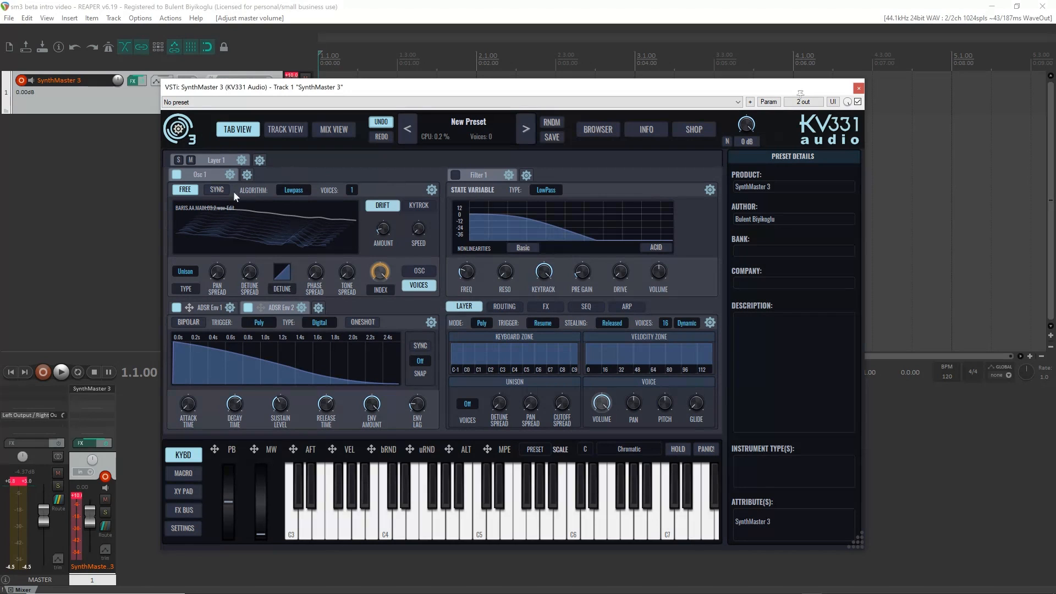
# - Add a Basic oscillator to Layer 1 with a Pulse waveform and raise its phase
pyautogui.click(246, 174)
pyautogui.moveTo(273, 192)
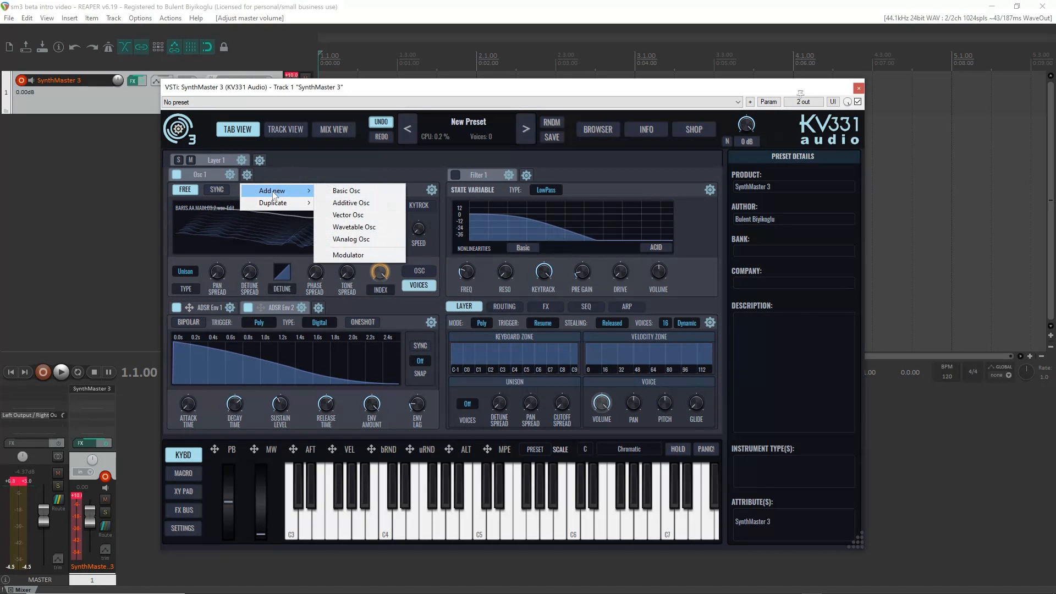
pyautogui.click(346, 190)
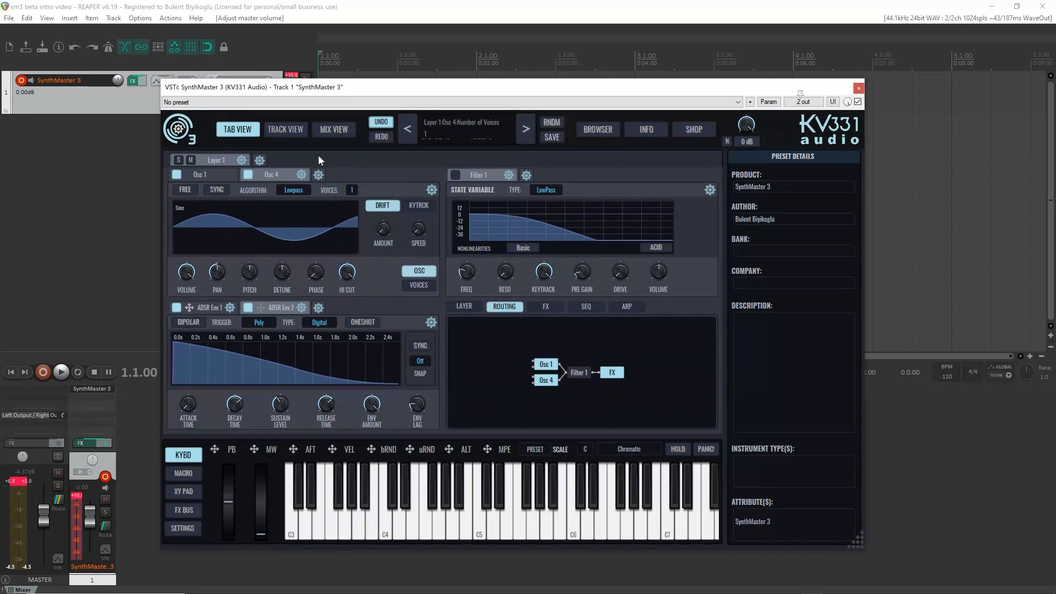
pyautogui.click(214, 233)
pyautogui.moveTo(254, 294)
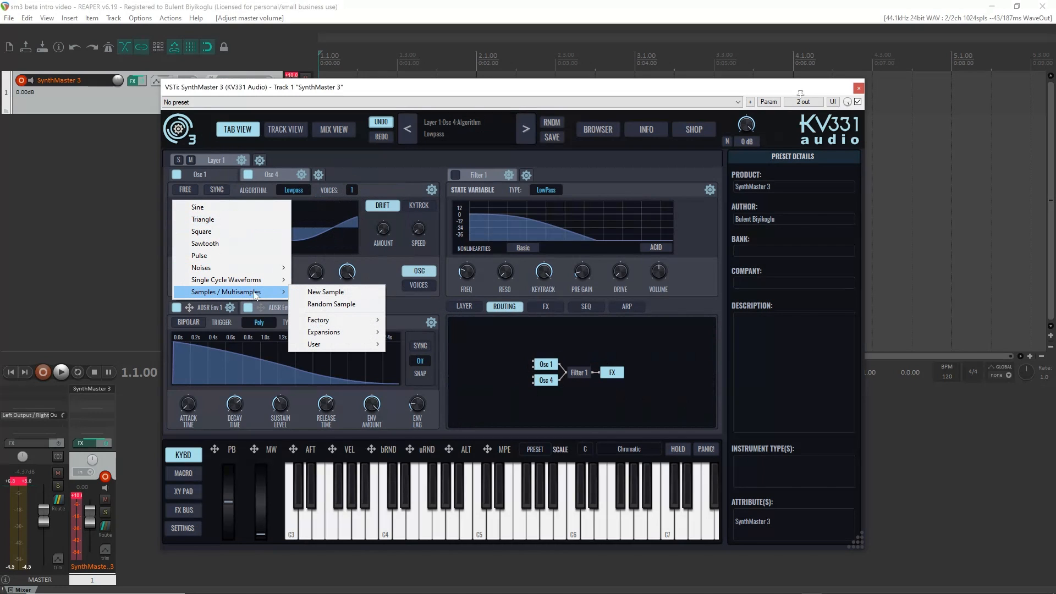
pyautogui.click(253, 255)
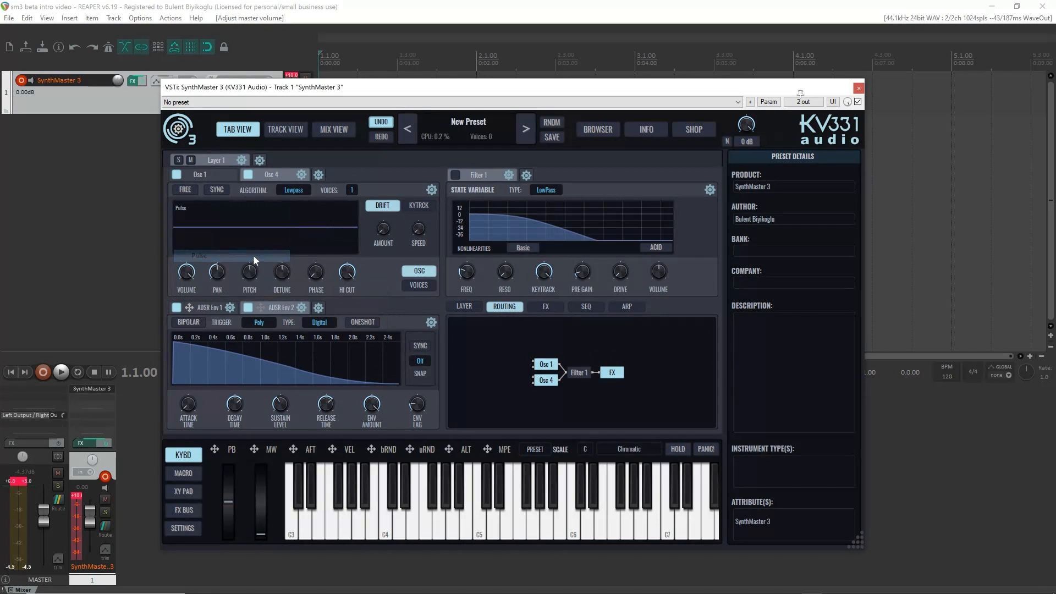
pyautogui.moveTo(316, 276); pyautogui.dragTo(322, 253)
# - Replace Osc 4 with a Wavetable oscillator and inspect its converted pulse wavetable in the wavetable editor
pyautogui.click(302, 174)
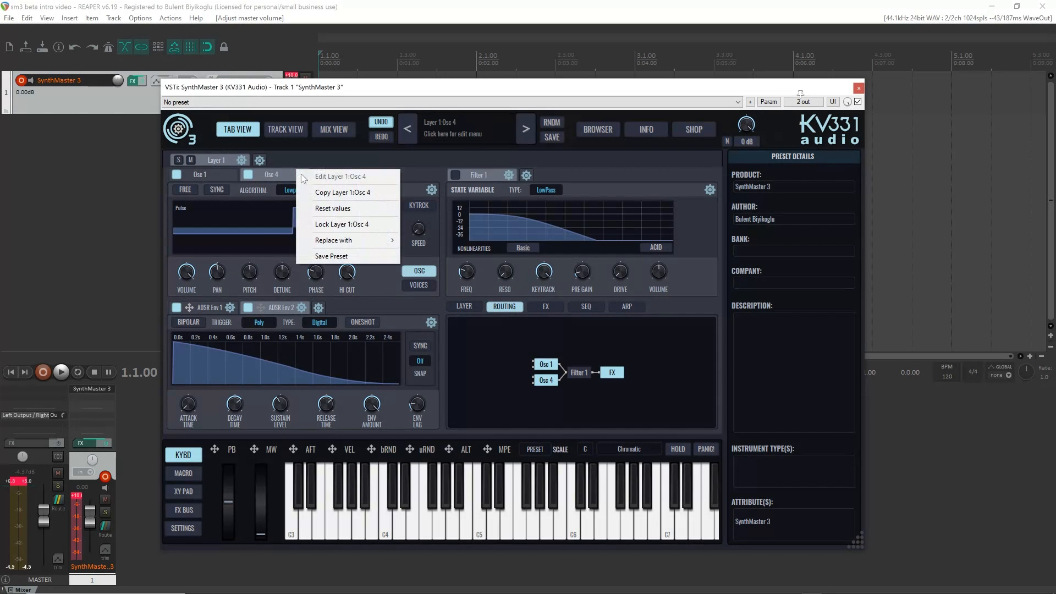
pyautogui.moveTo(336, 244)
pyautogui.click(438, 264)
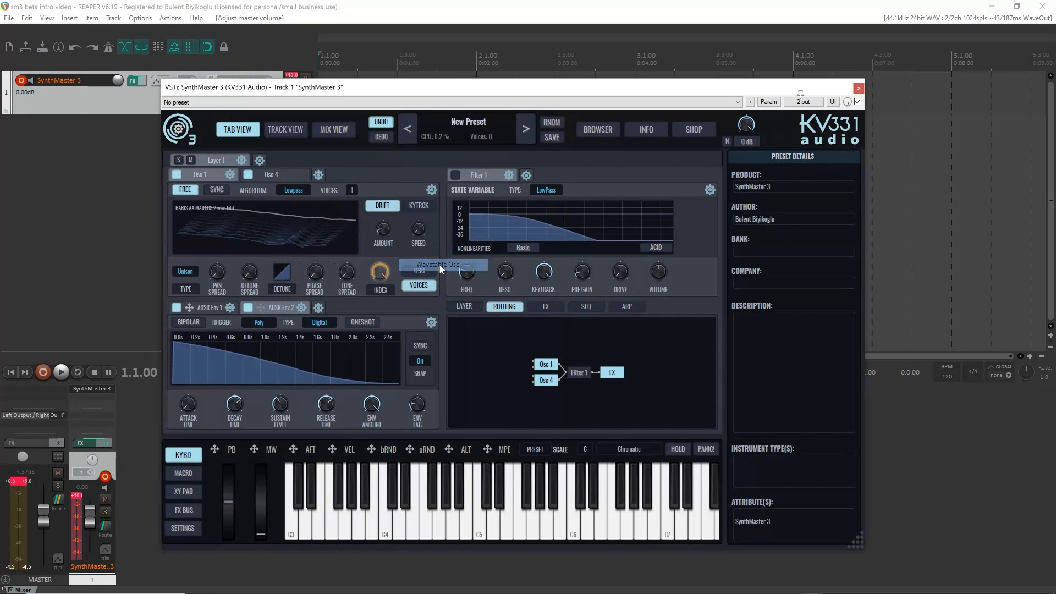
pyautogui.click(269, 176)
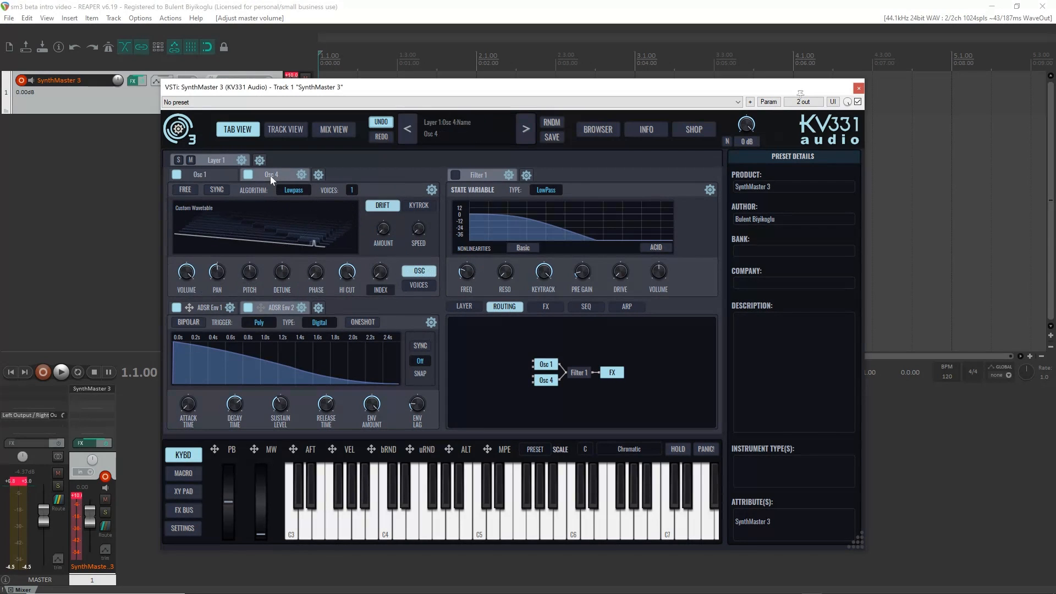
pyautogui.click(311, 207)
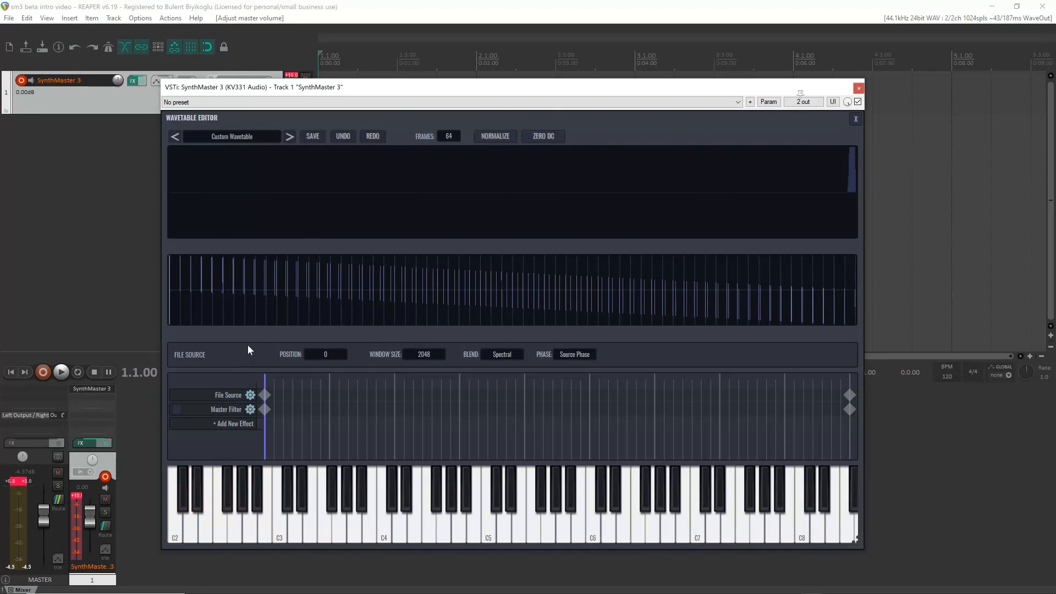
pyautogui.click(855, 119)
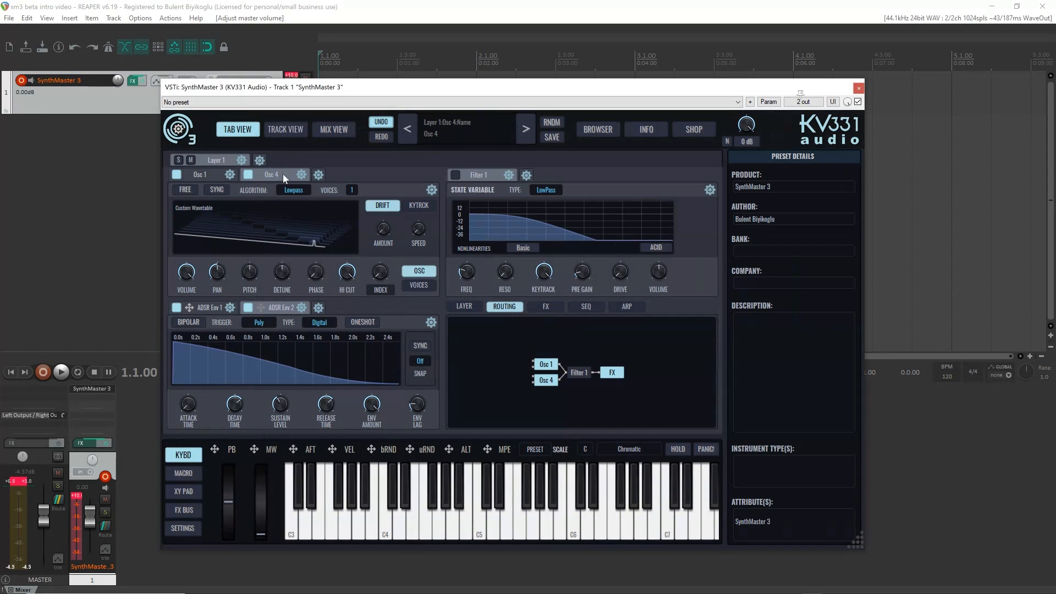
# - Add another Basic oscillator to Layer 1
pyautogui.click(260, 160)
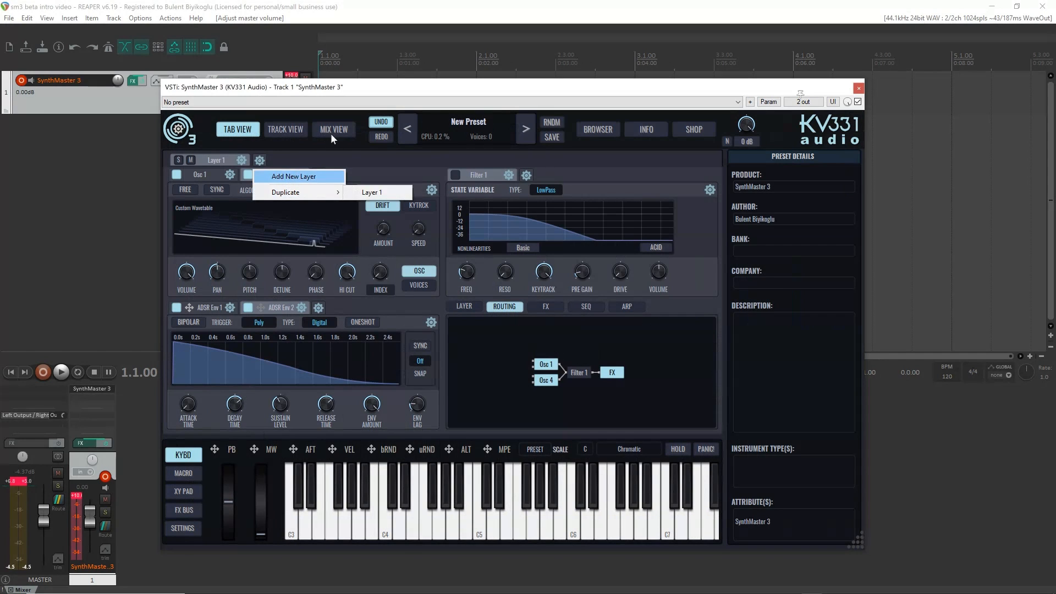
pyautogui.click(340, 154)
pyautogui.click(318, 175)
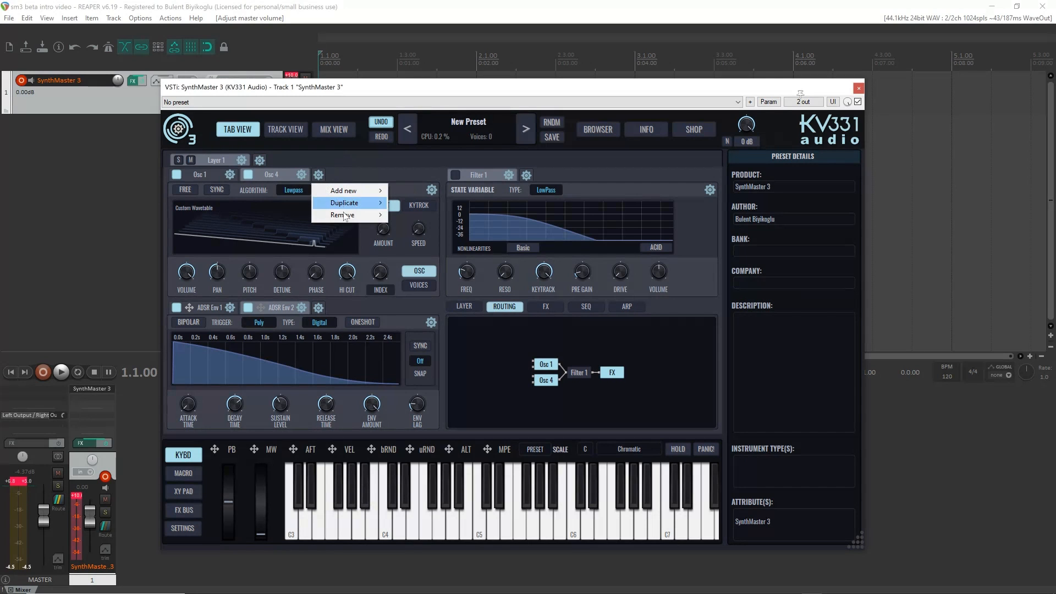
pyautogui.moveTo(347, 191)
pyautogui.click(427, 191)
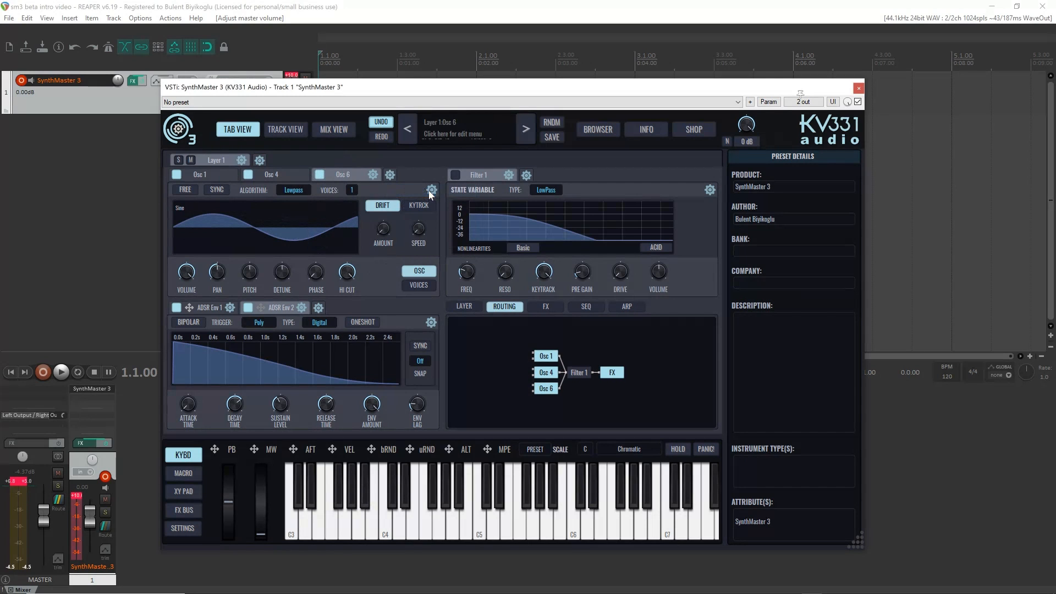
# - Load the factory Cello Sustain multisample from Bowed Strings into Osc 6
pyautogui.click(201, 230)
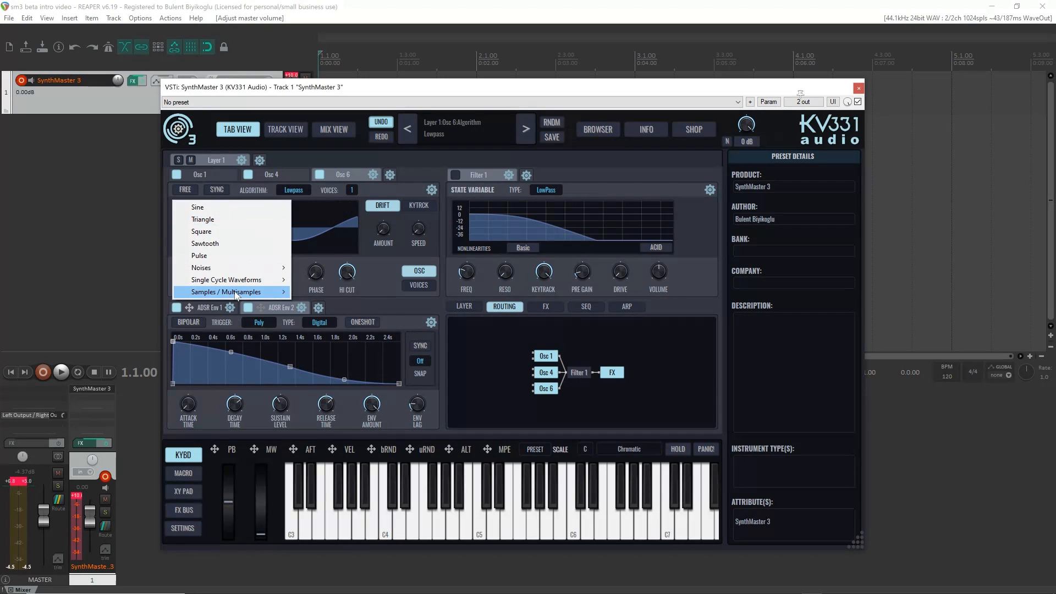
pyautogui.moveTo(238, 294)
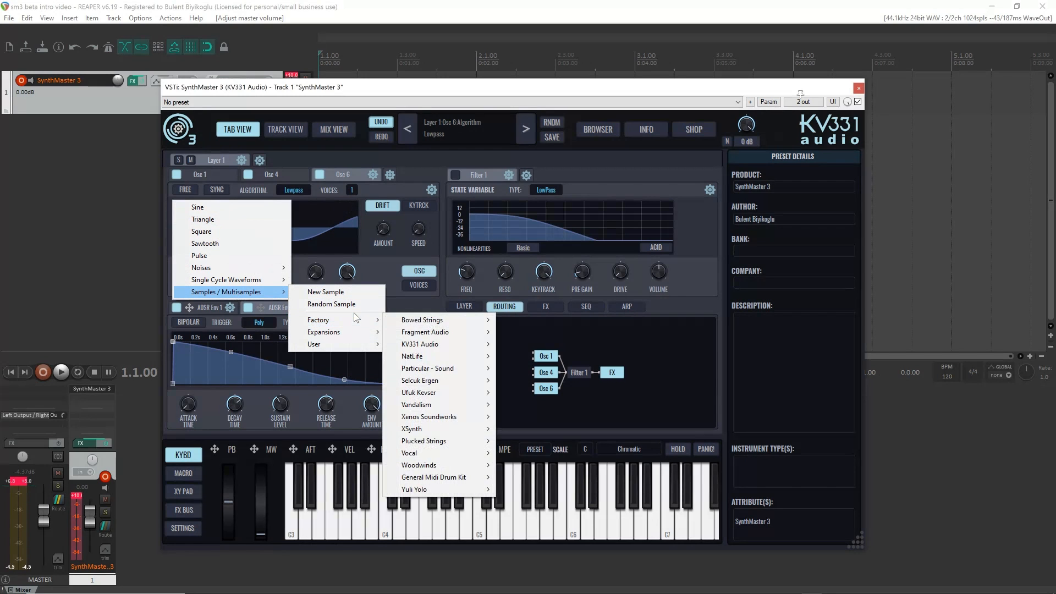
pyautogui.moveTo(371, 319)
pyautogui.moveTo(467, 319)
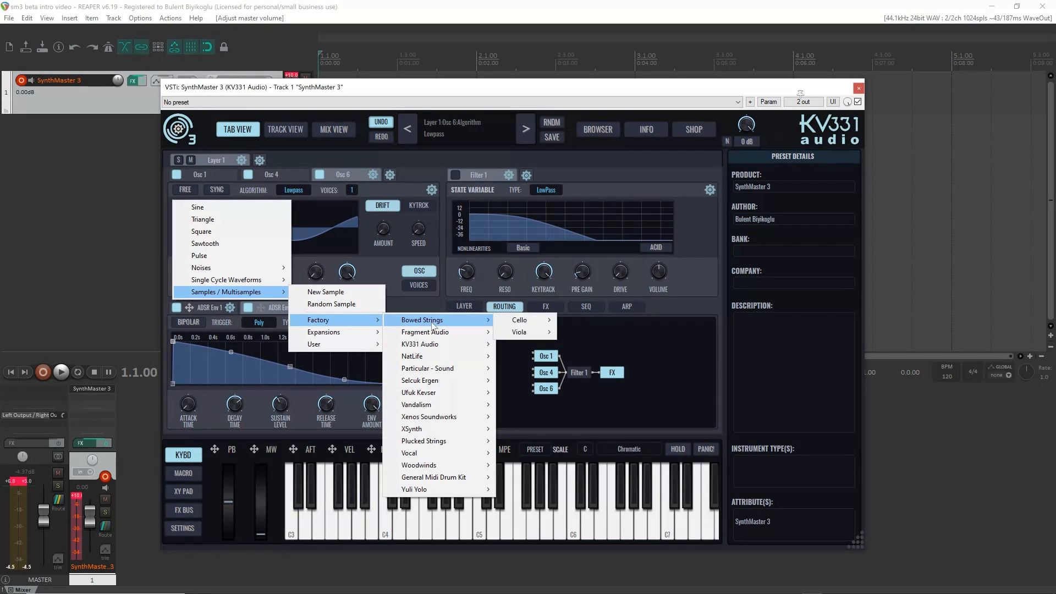
pyautogui.moveTo(538, 320)
pyautogui.click(591, 343)
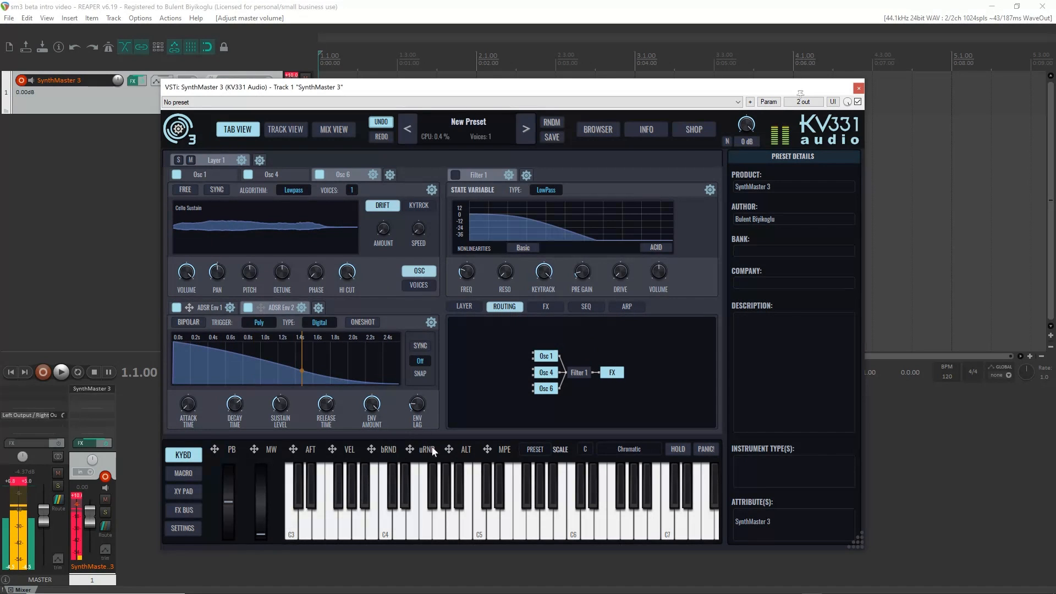
# - Bypass Osc 4 and Osc 1 and show Osc 6 to audition the cello on its own
pyautogui.click(248, 174)
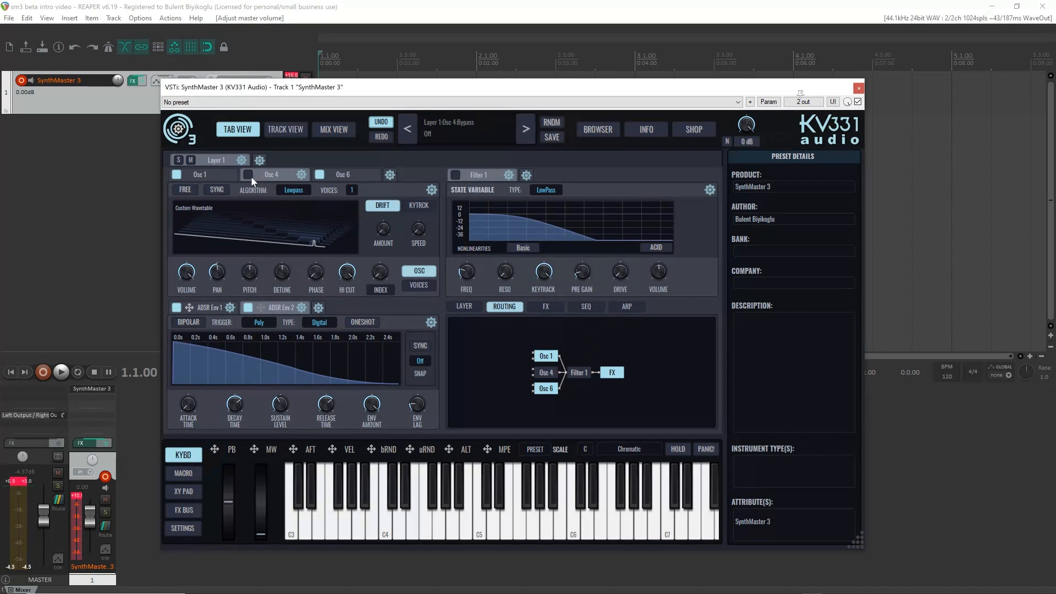
pyautogui.click(177, 174)
pyautogui.click(345, 173)
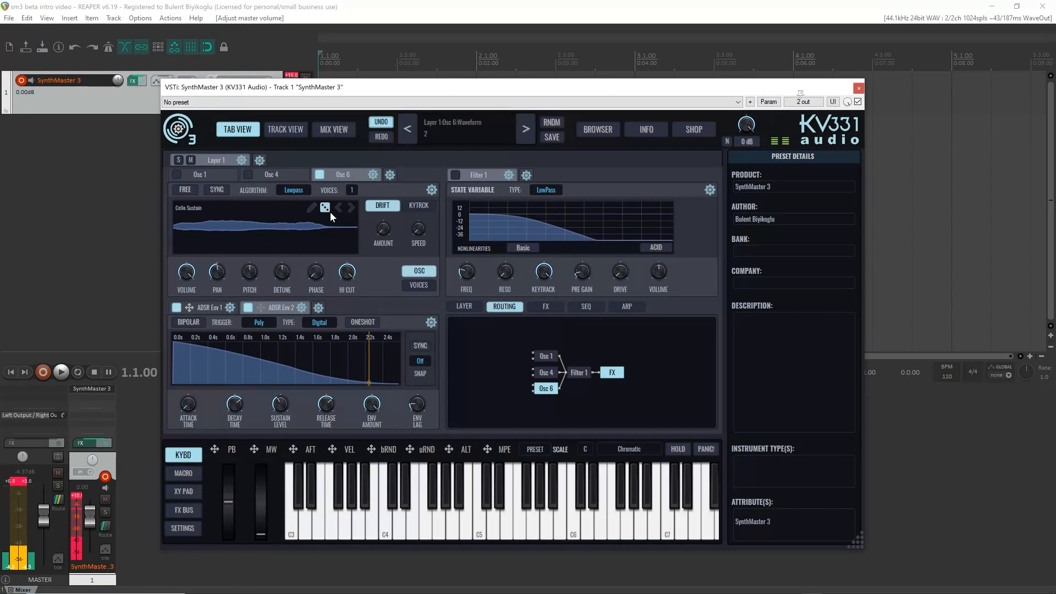
# - Replace the cello's Basic oscillator with a Wavetable oscillator
pyautogui.click(372, 174)
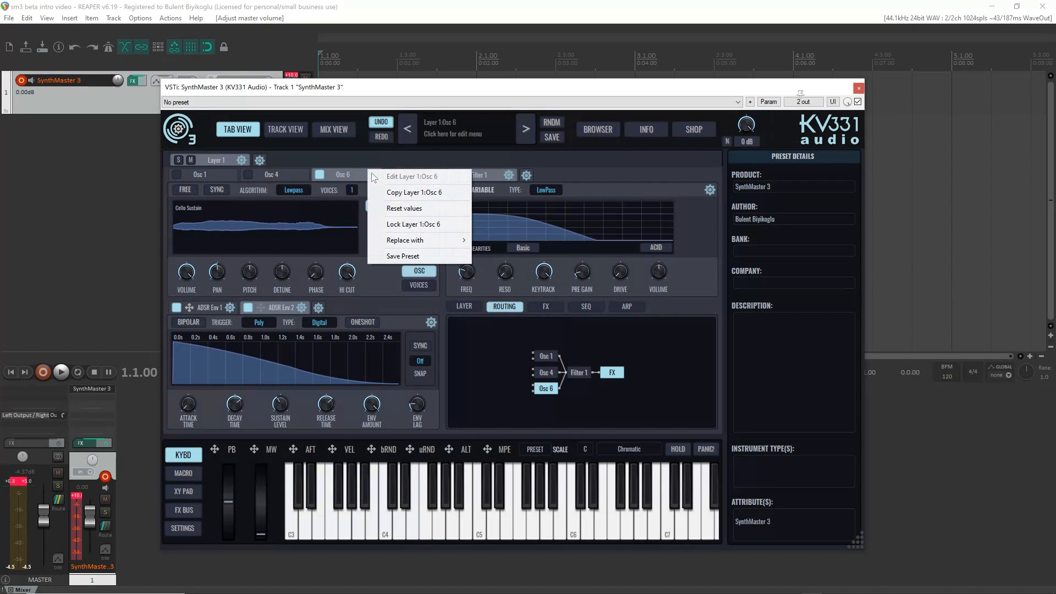
pyautogui.moveTo(414, 247)
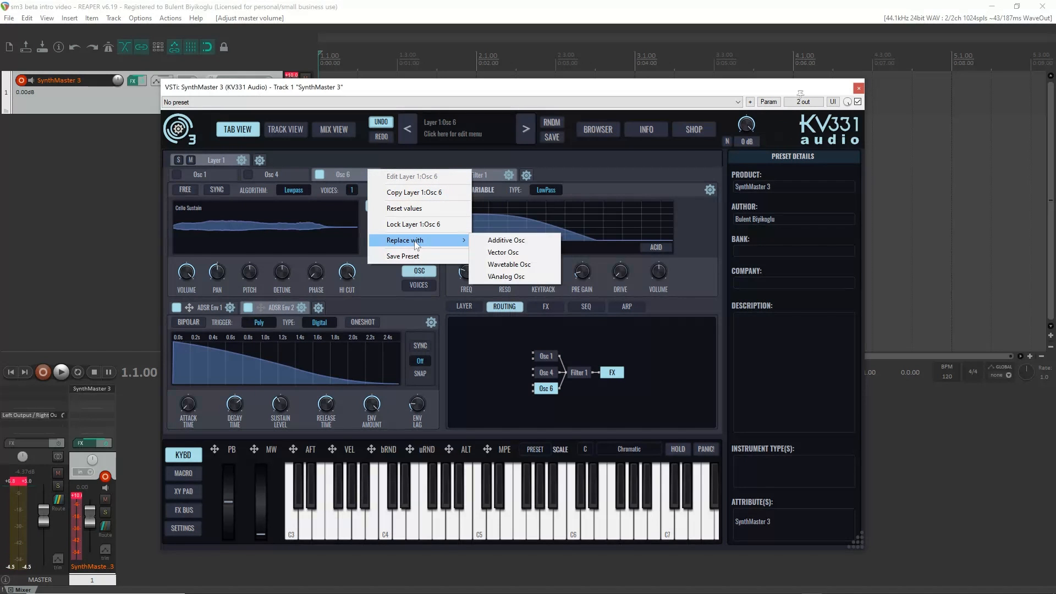
pyautogui.click(523, 263)
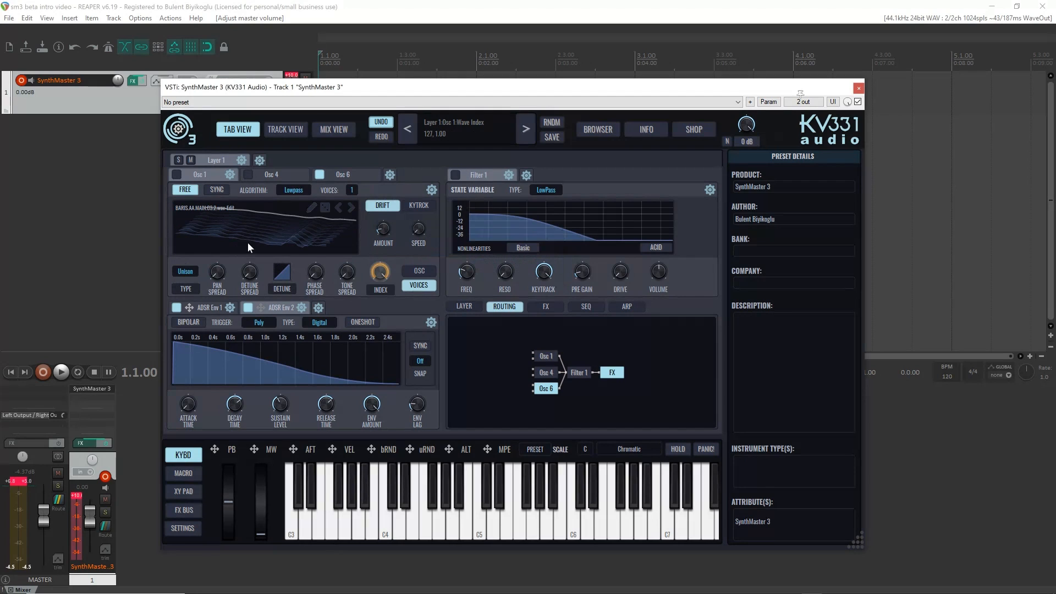
# - Examine Osc 6's cello wavetable in the wavetable editor, scrubbing from the first frame to the last
pyautogui.click(333, 176)
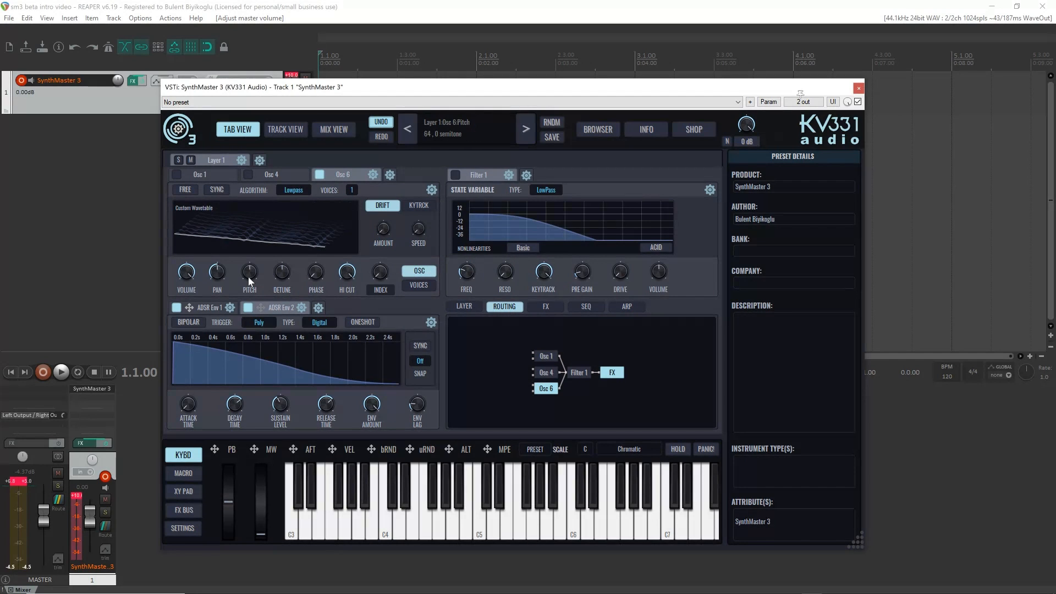
pyautogui.click(313, 208)
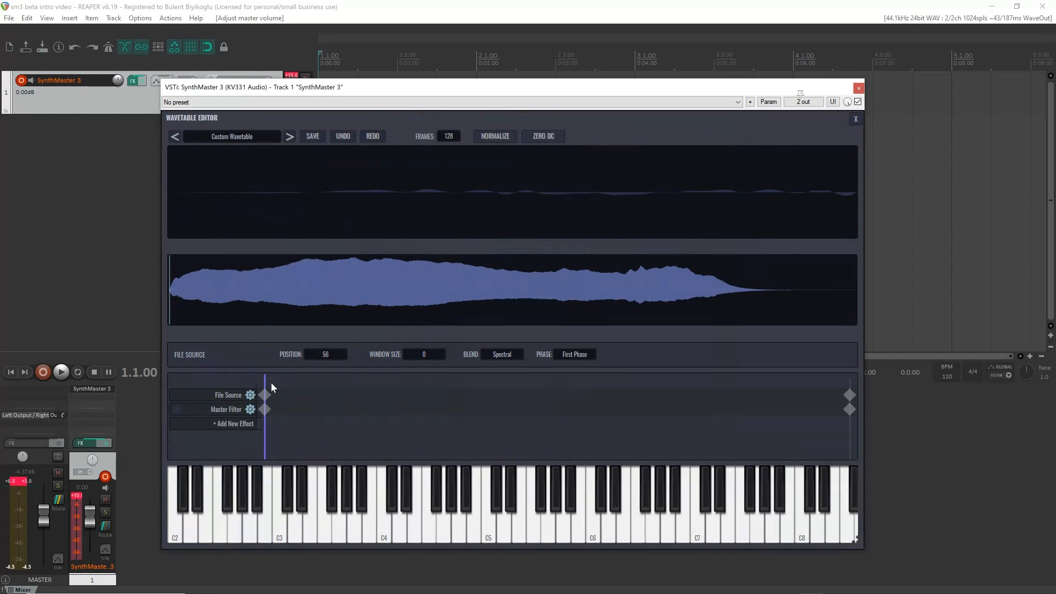
pyautogui.moveTo(264, 380); pyautogui.dragTo(895, 406)
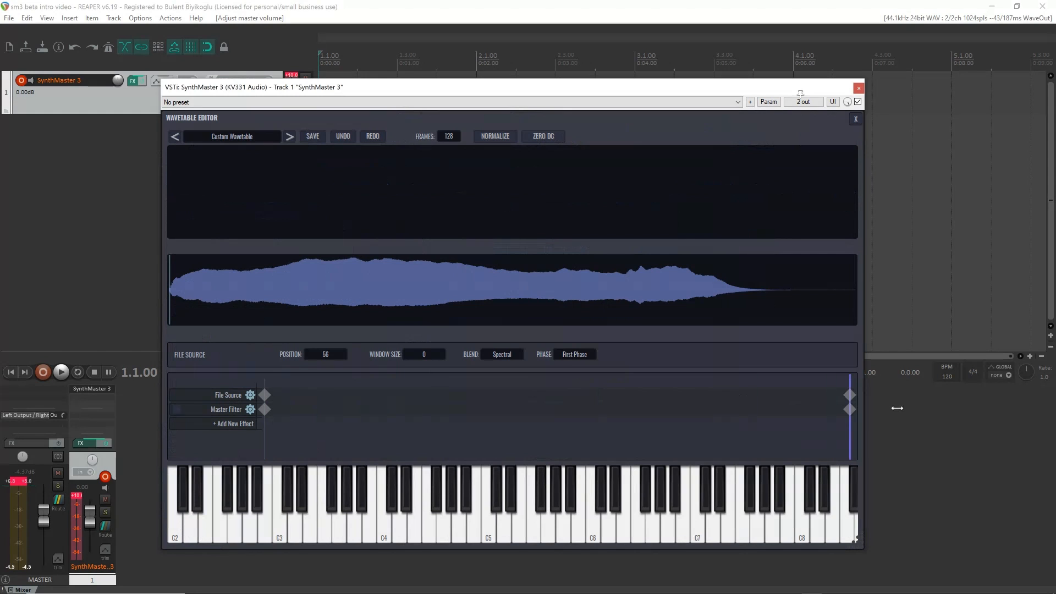
pyautogui.click(855, 119)
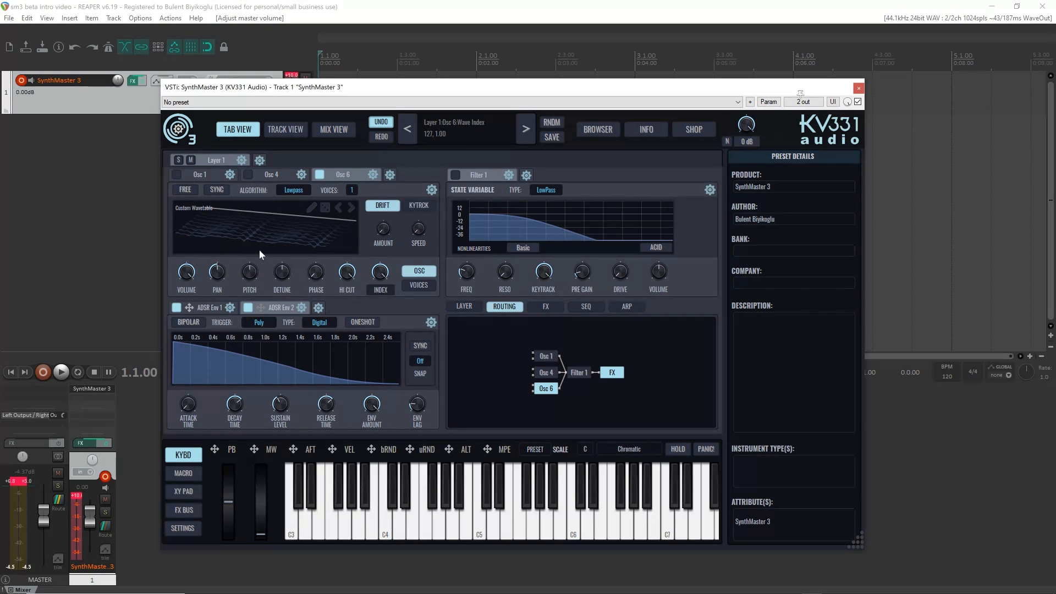
pyautogui.click(372, 175)
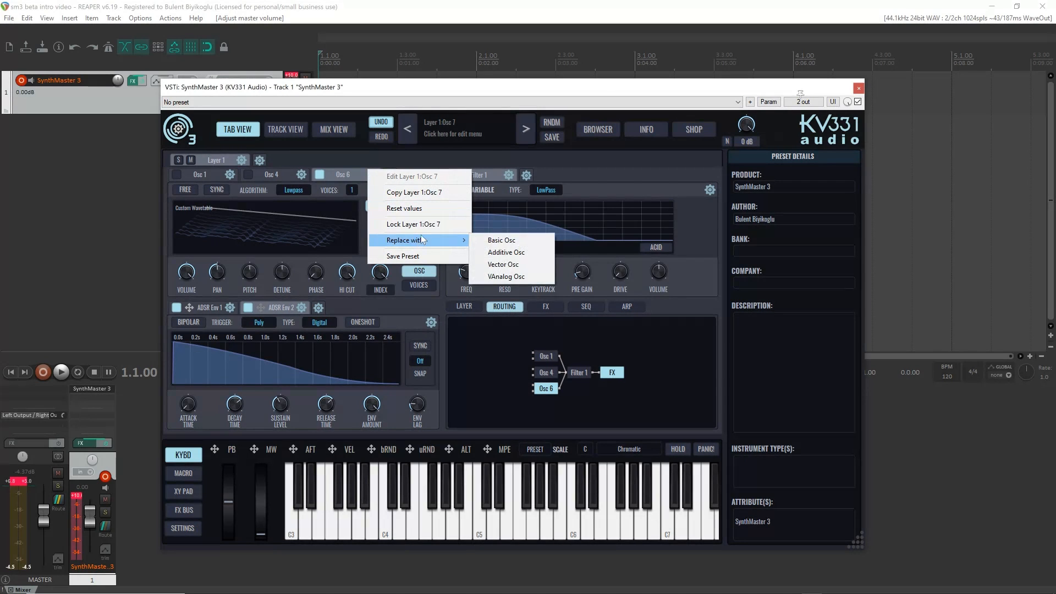
pyautogui.click(591, 161)
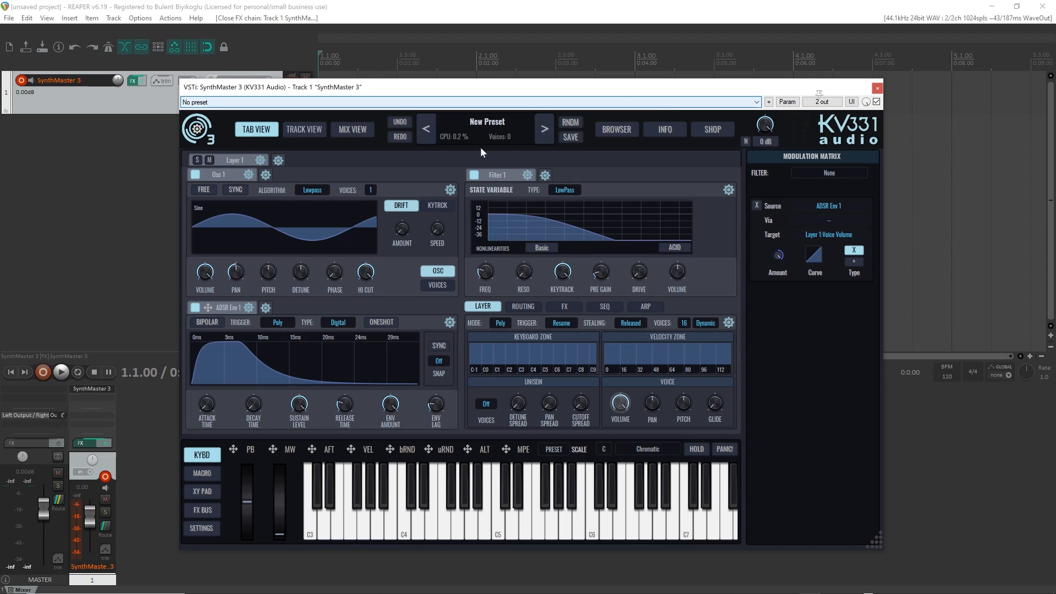
pyautogui.click(476, 126)
pyautogui.click(476, 124)
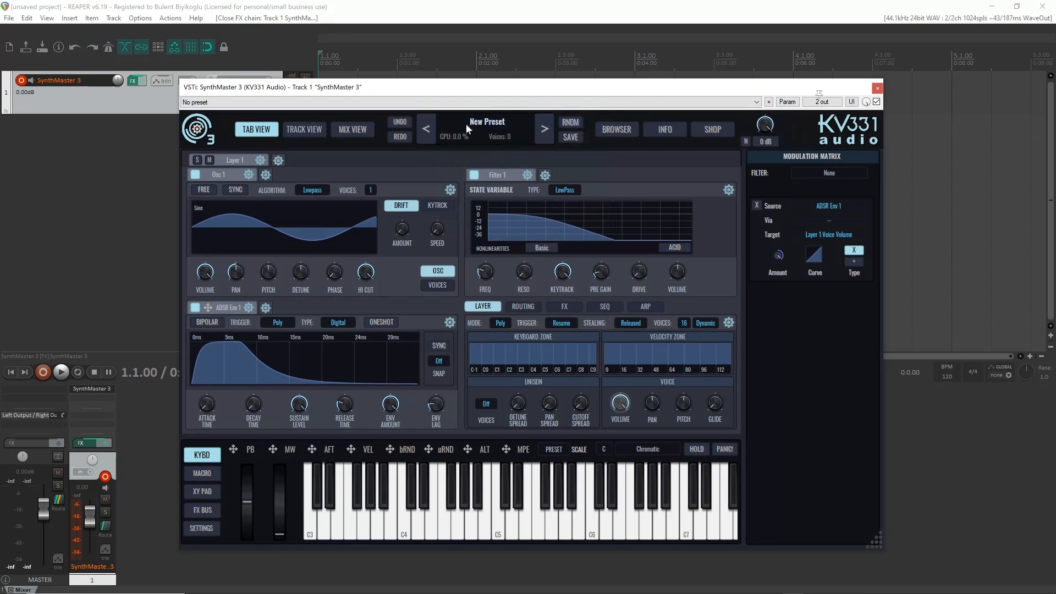
# - Create a new custom single cycle waveform for Osc 1
pyautogui.click(237, 229)
pyautogui.moveTo(264, 281)
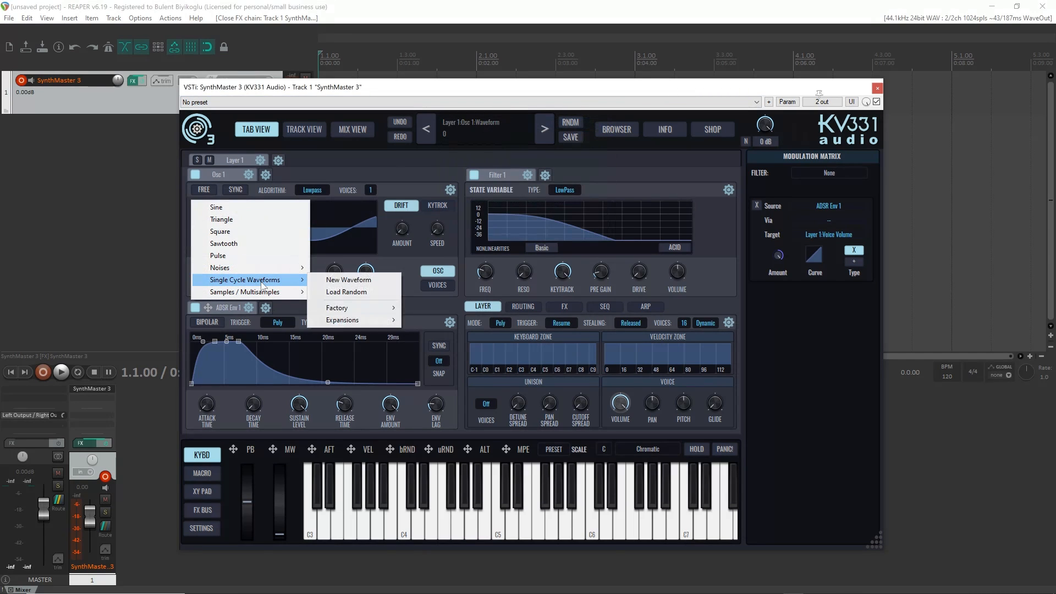
pyautogui.moveTo(369, 311)
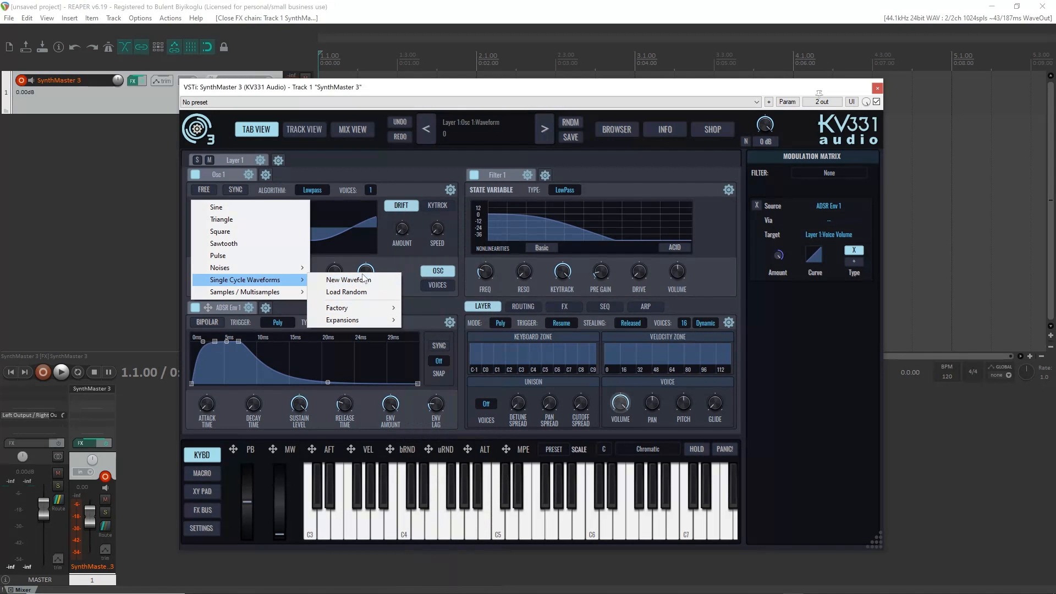
pyautogui.click(366, 280)
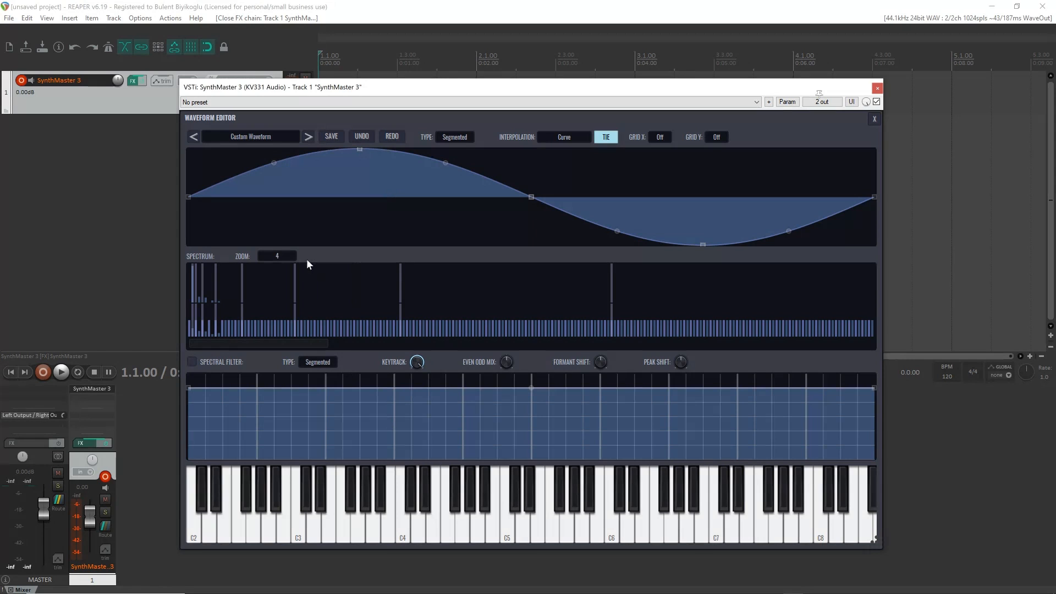
# - Set the waveform type to Freehand and draw a wavy ramp rising across the full cycle
pyautogui.click(467, 138)
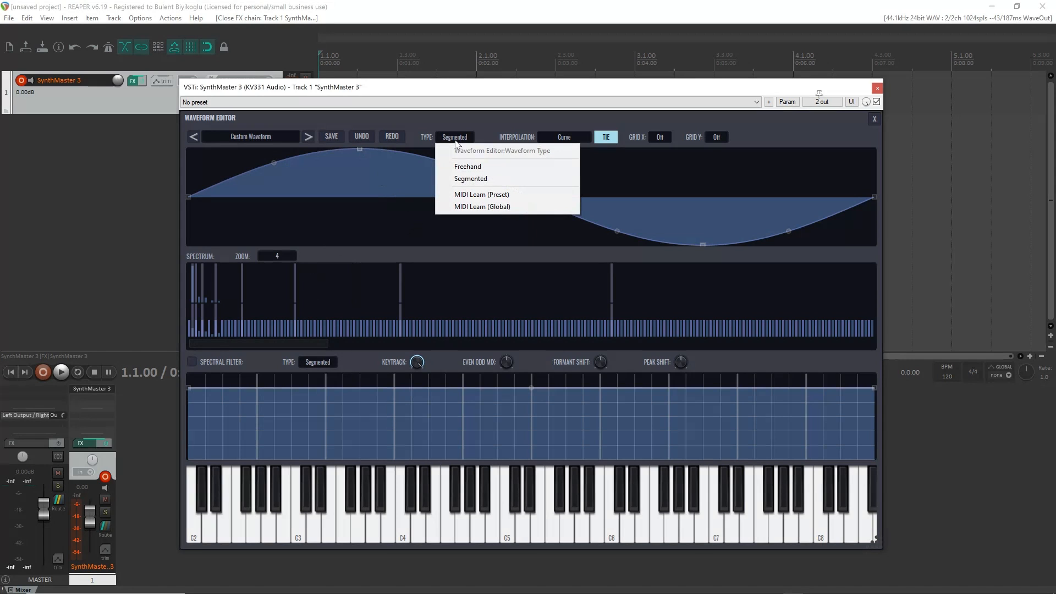
pyautogui.click(470, 168)
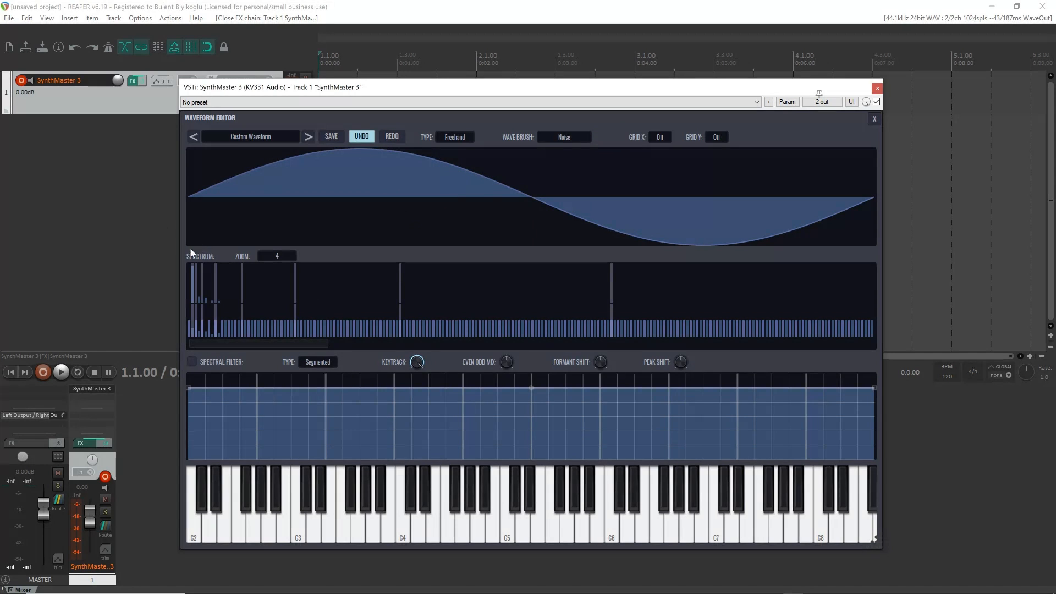
pyautogui.moveTo(192, 197)
pyautogui.mouseDown()
pyautogui.moveTo(250, 229)
pyautogui.moveTo(880, 154)
pyautogui.mouseUp()
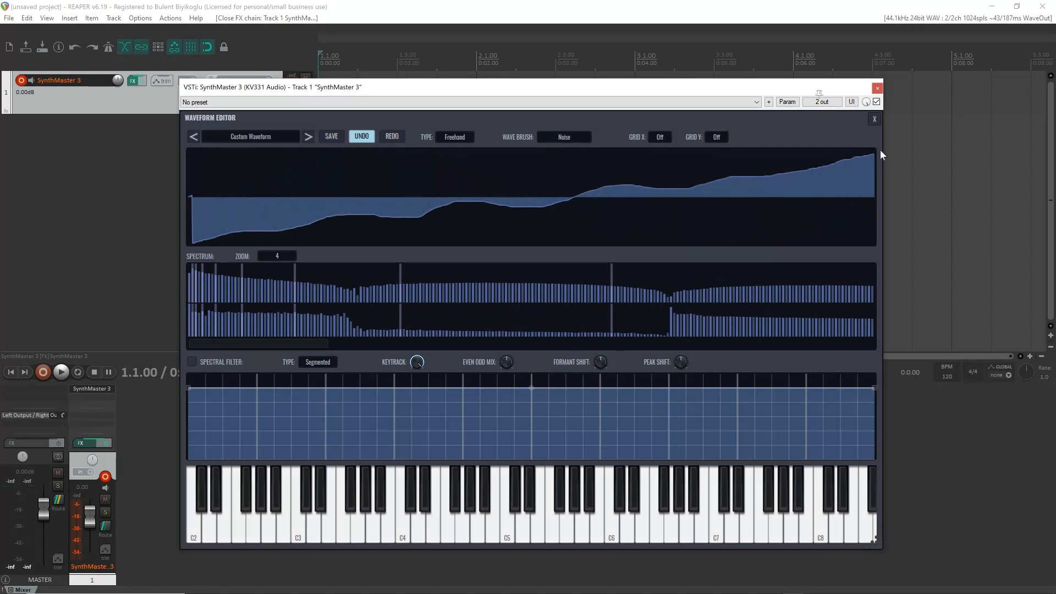
pyautogui.click(192, 242)
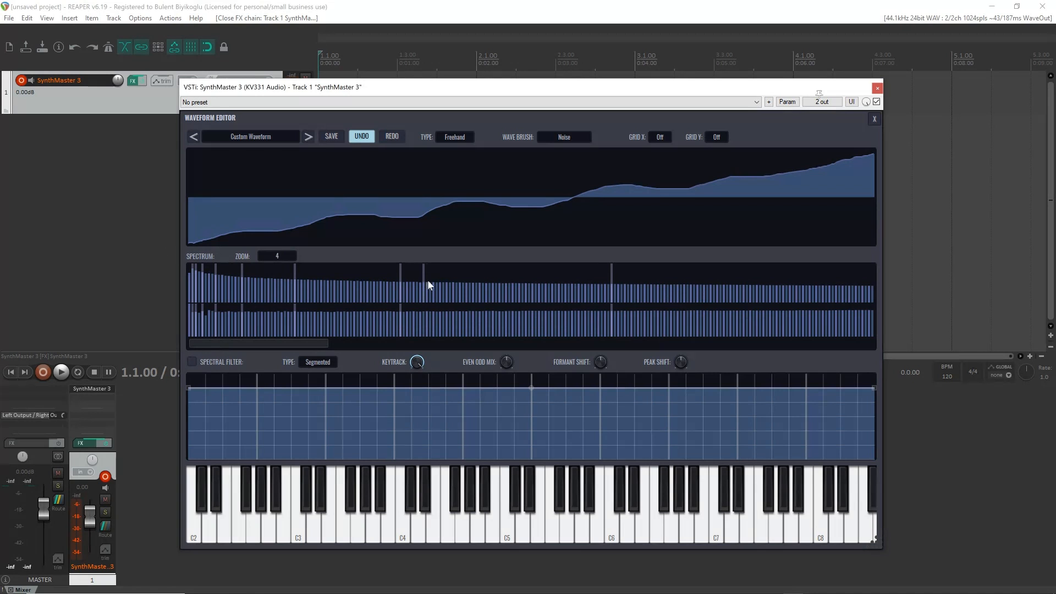
# - Boost separate bands of harmonics into humps across the waveform's spectrum and close the waveform editor
pyautogui.moveTo(470, 285); pyautogui.dragTo(526, 290)
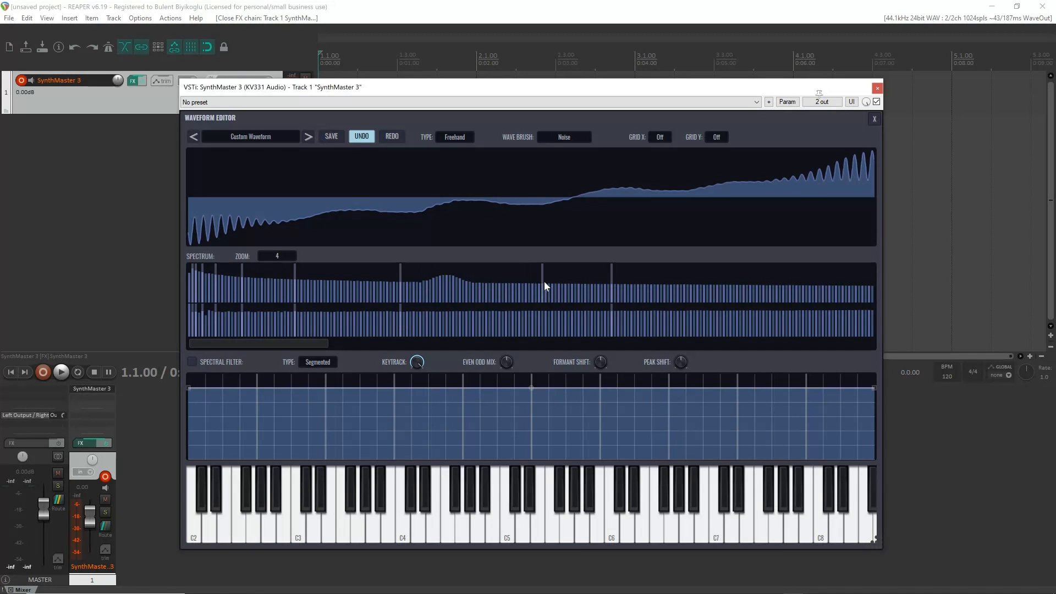
pyautogui.moveTo(622, 288); pyautogui.dragTo(649, 284)
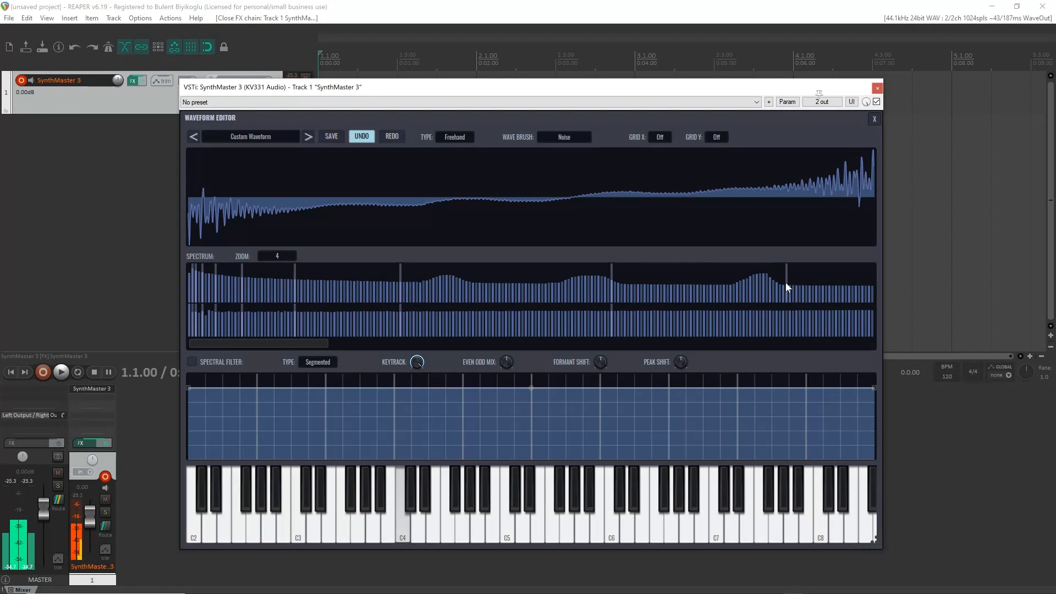
pyautogui.click(874, 119)
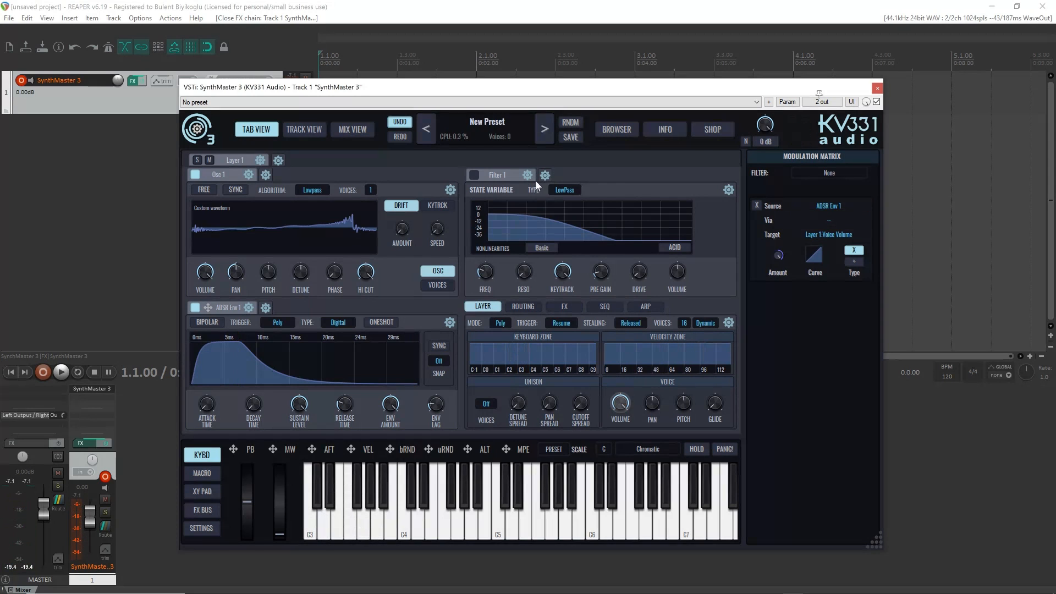
# - Replace Filter 1 with a Phaser Filter, switch it on and raise its feedback
pyautogui.click(526, 175)
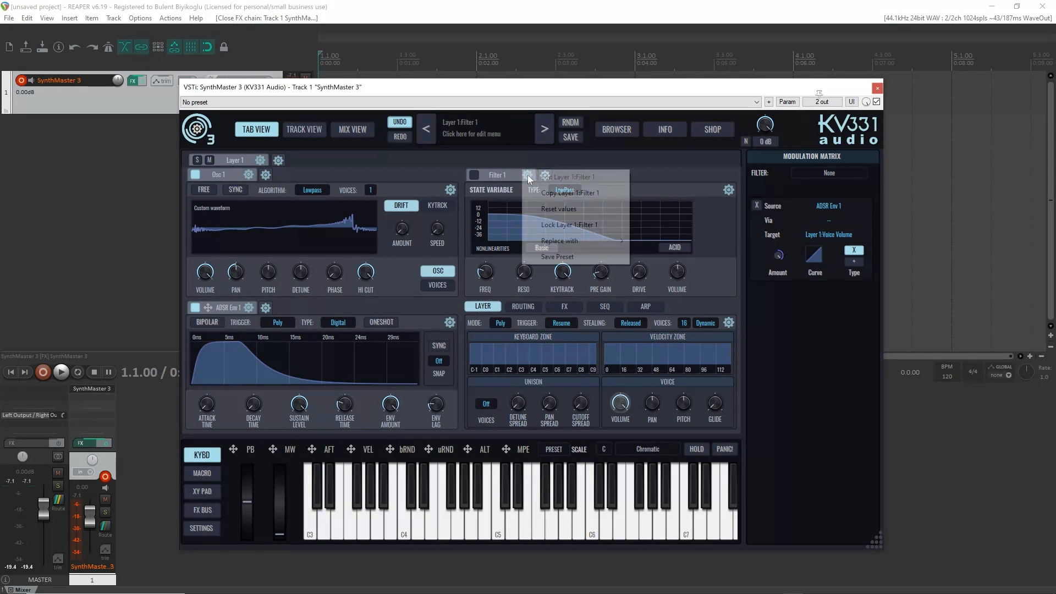
pyautogui.moveTo(576, 242)
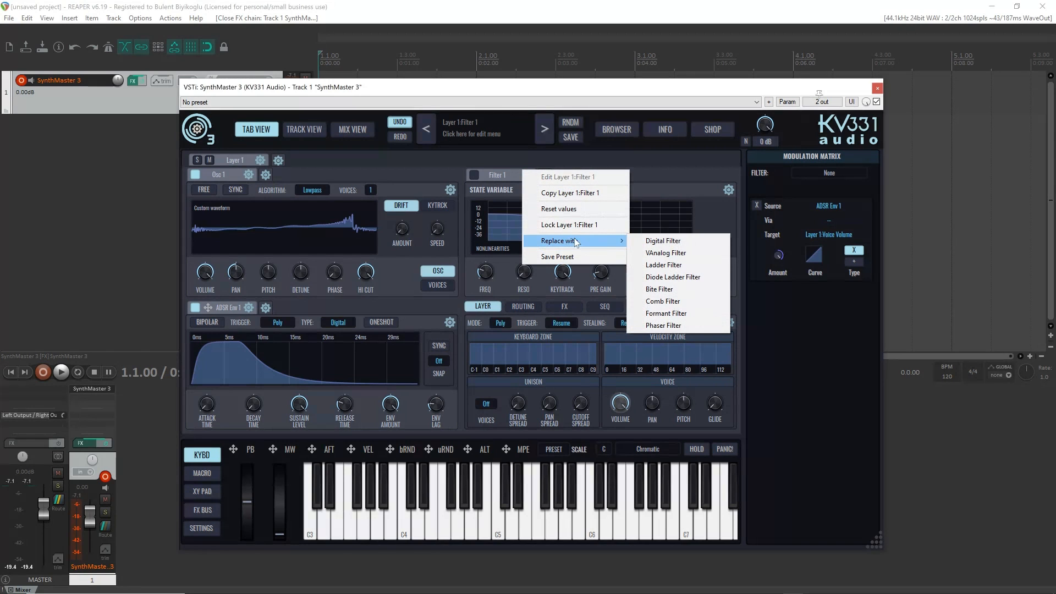
pyautogui.click(695, 326)
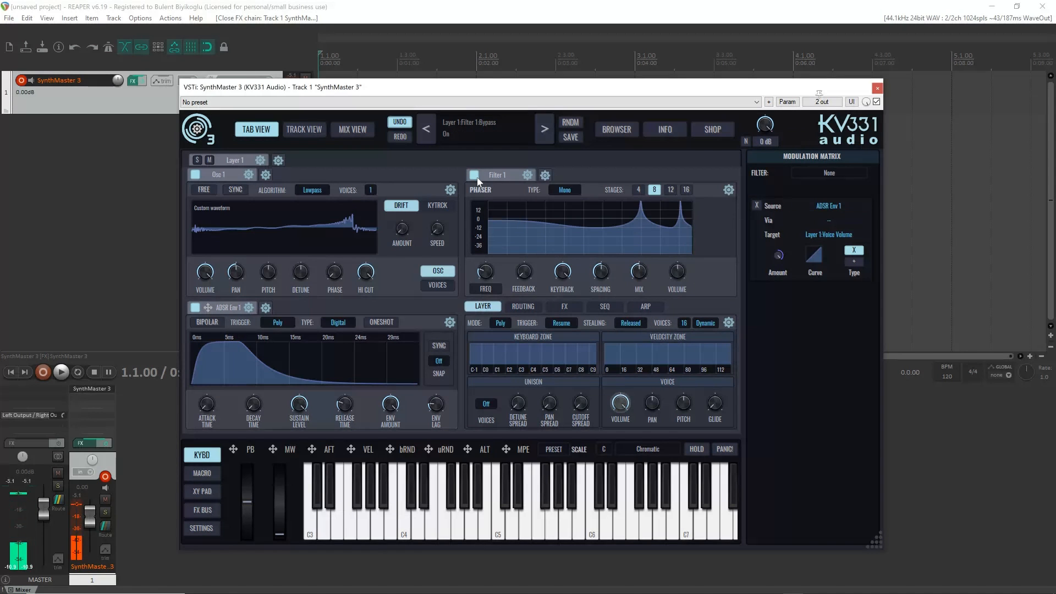
pyautogui.moveTo(526, 269); pyautogui.dragTo(522, 233)
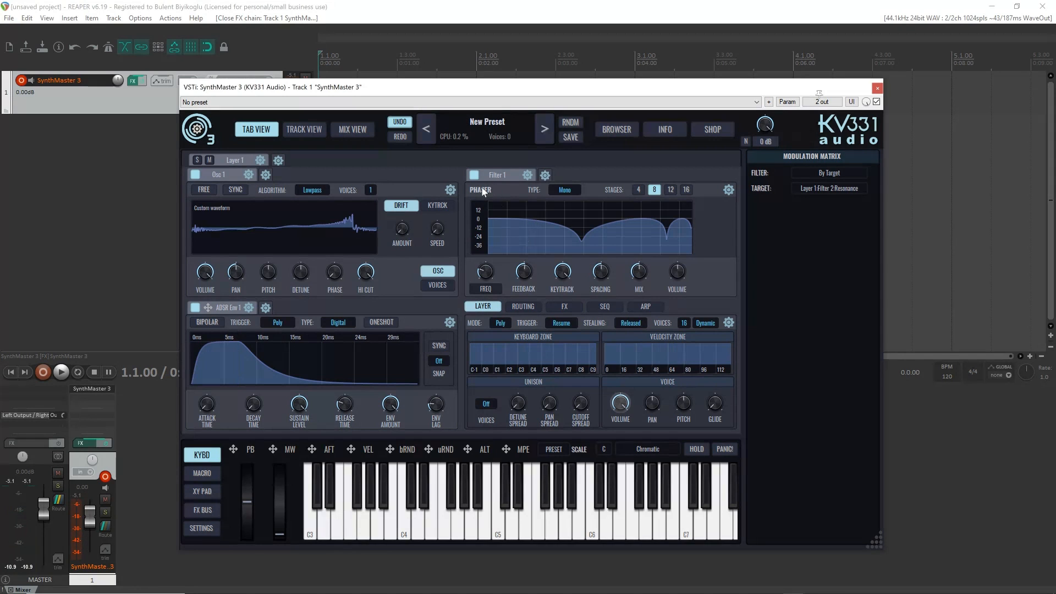
# - Add a Phaser to the first Layer FX slot and switch that effect off
pyautogui.click(566, 307)
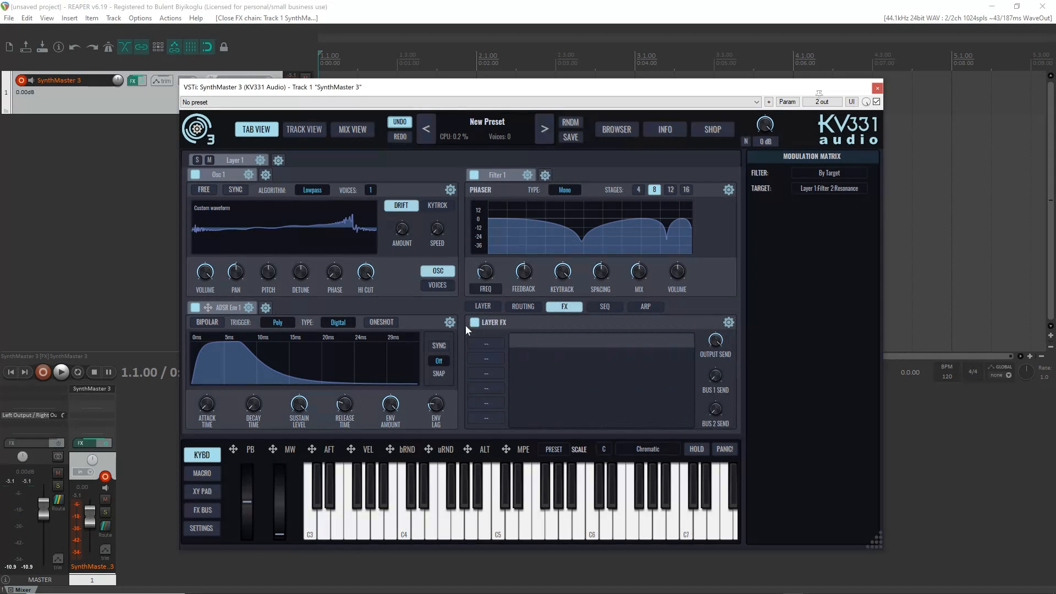
pyautogui.click(491, 345)
pyautogui.click(534, 408)
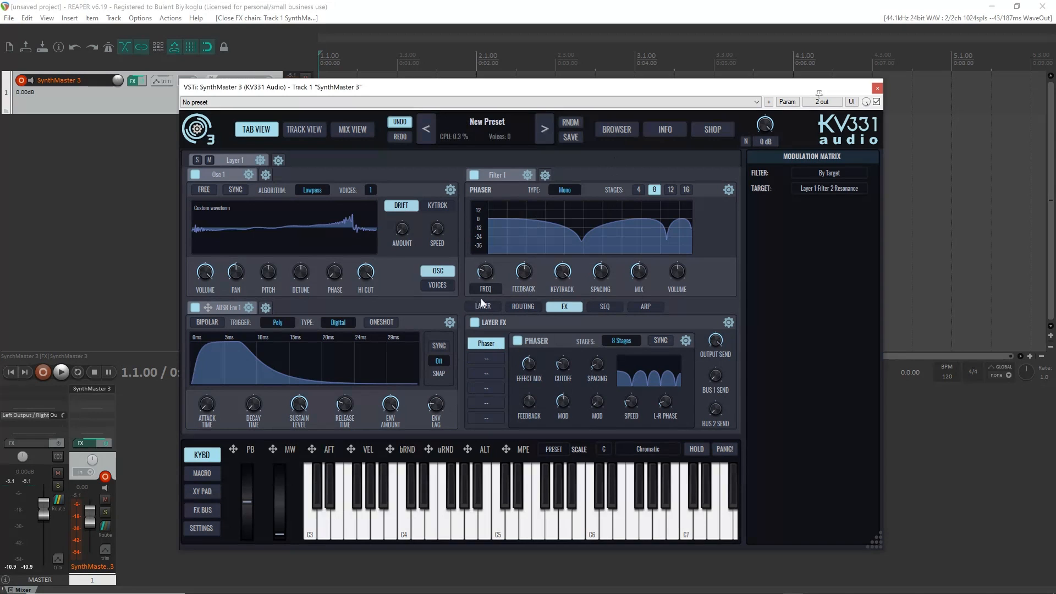
pyautogui.click(519, 340)
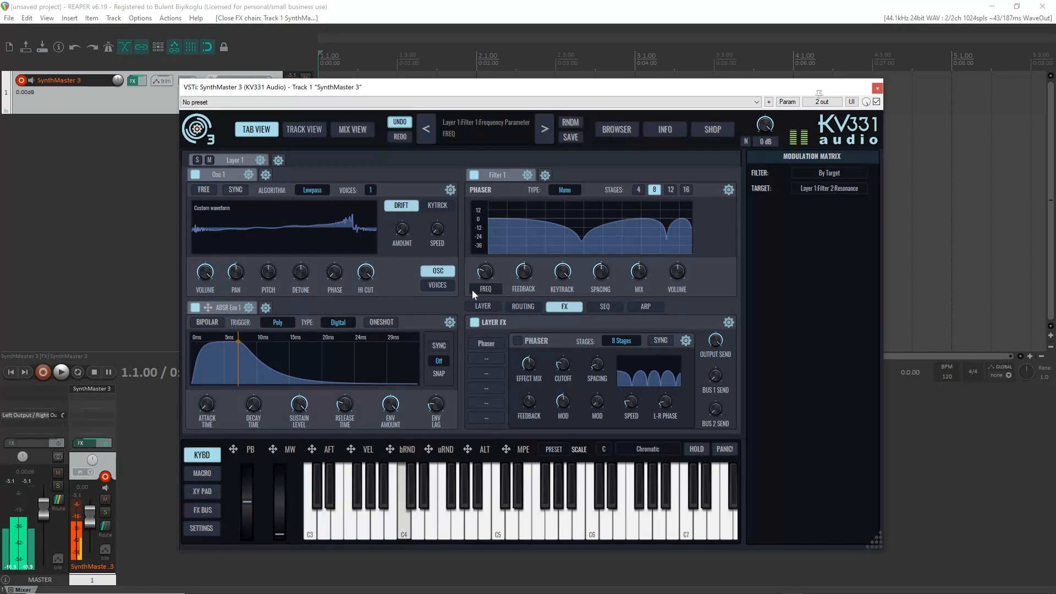
# - Assign the mod wheel to the phaser filter's FREQ parameter and lower its base frequency
pyautogui.click(273, 449)
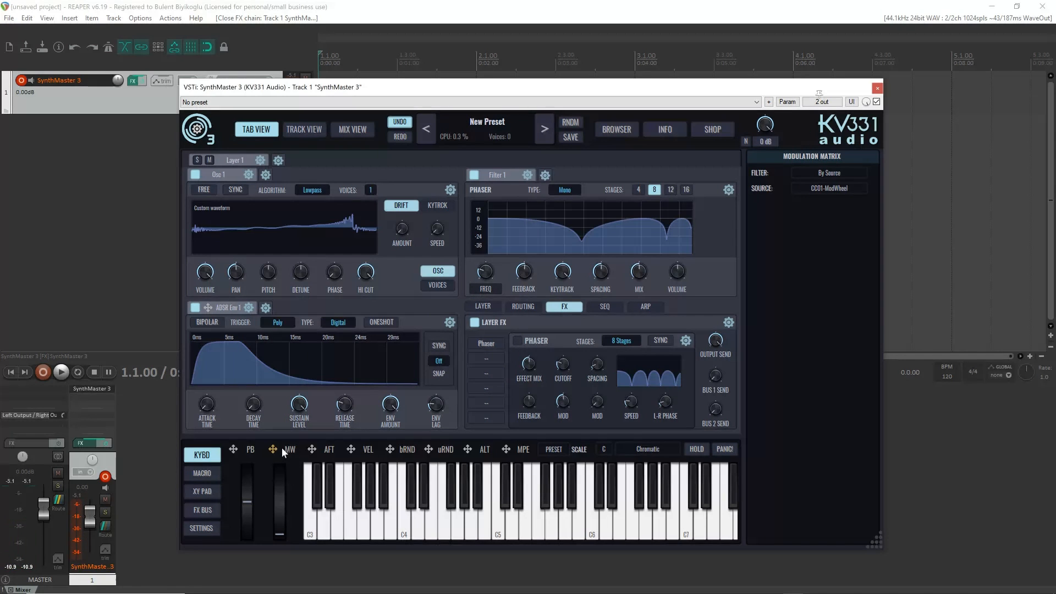
pyautogui.moveTo(273, 449); pyautogui.dragTo(486, 274)
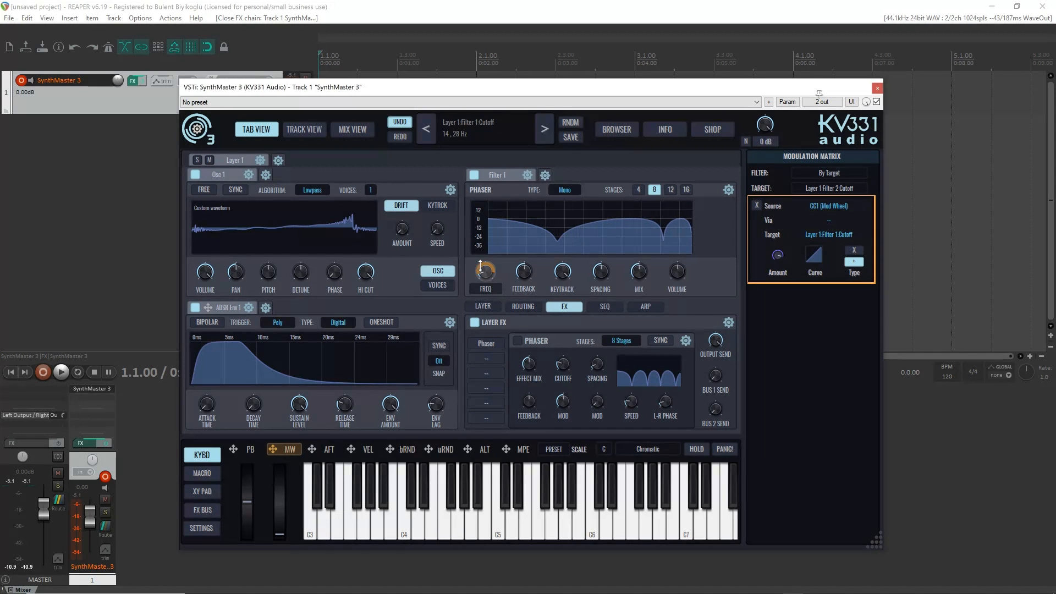
pyautogui.click(481, 275)
pyautogui.moveTo(482, 272); pyautogui.dragTo(479, 272)
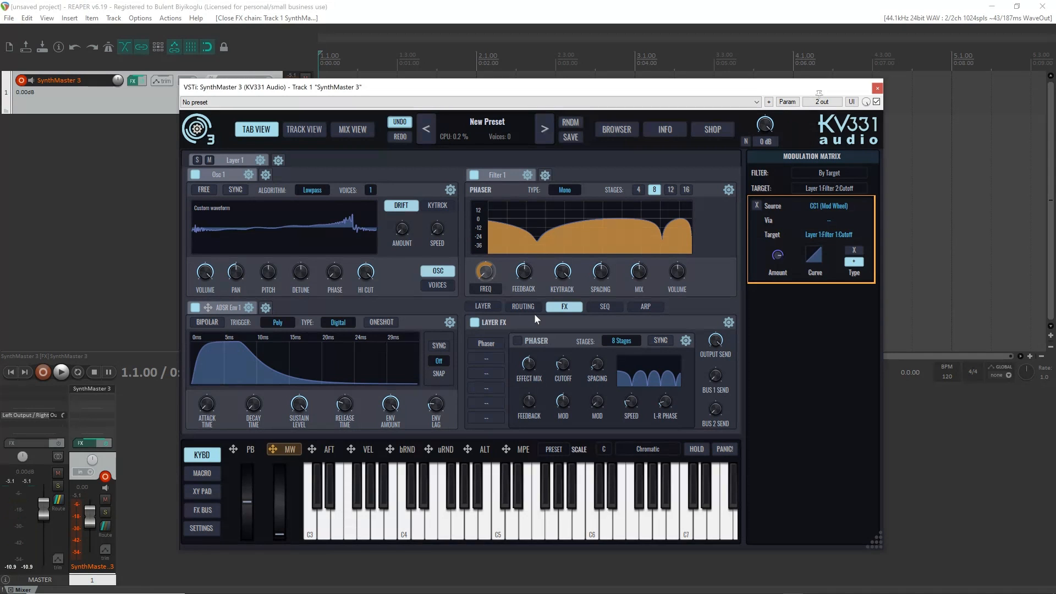
pyautogui.moveTo(567, 268); pyautogui.dragTo(567, 287)
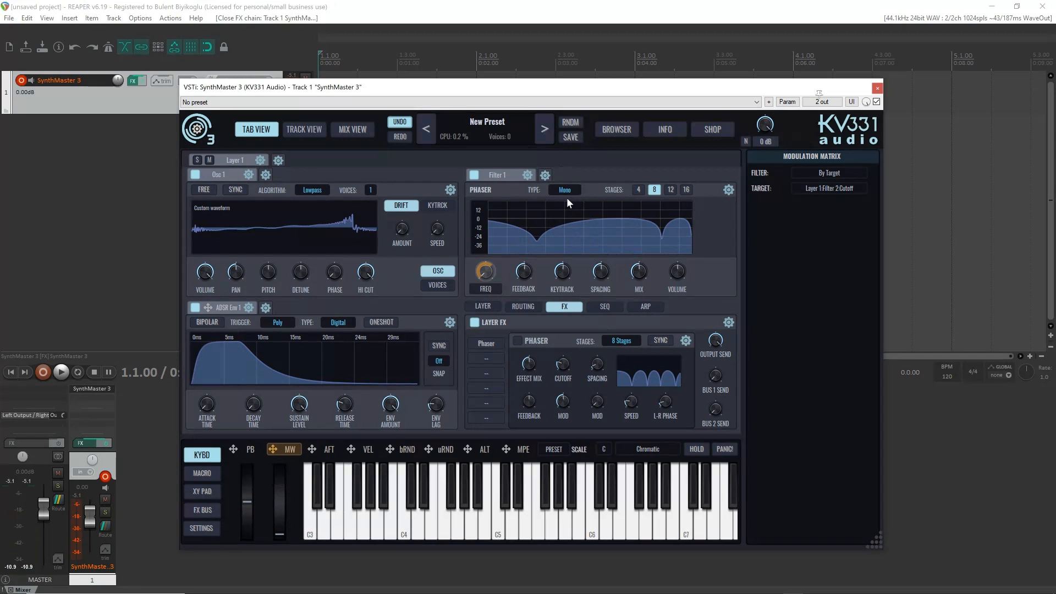
# - Set the phaser filter's type to Stereo and assign the mod wheel to its FREQ 2 parameter
pyautogui.rightClick(486, 282)
pyautogui.click(502, 330)
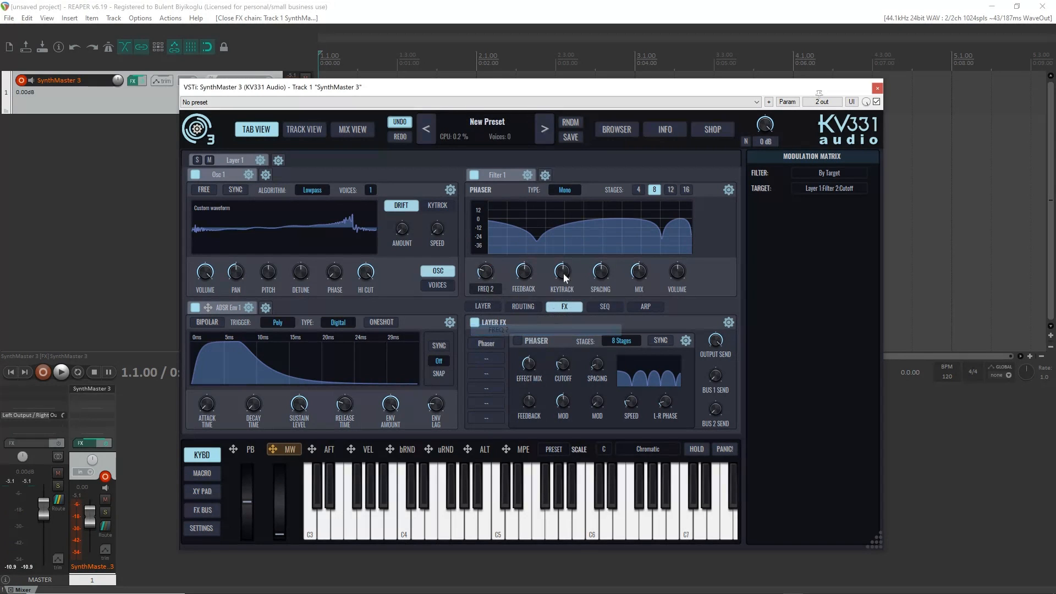
pyautogui.rightClick(568, 193)
pyautogui.click(592, 230)
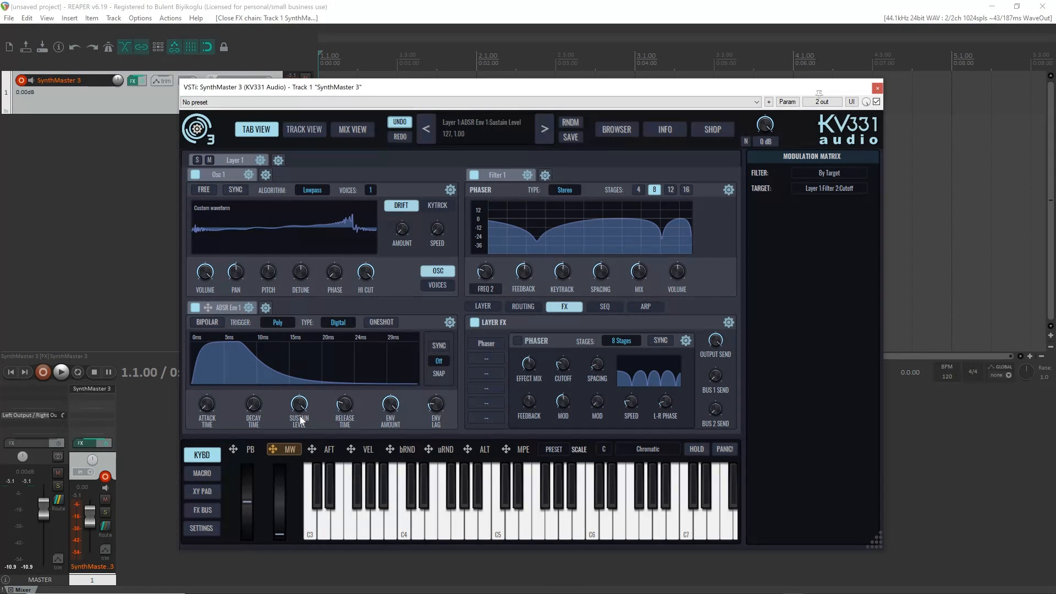
pyautogui.moveTo(272, 450); pyautogui.dragTo(484, 272)
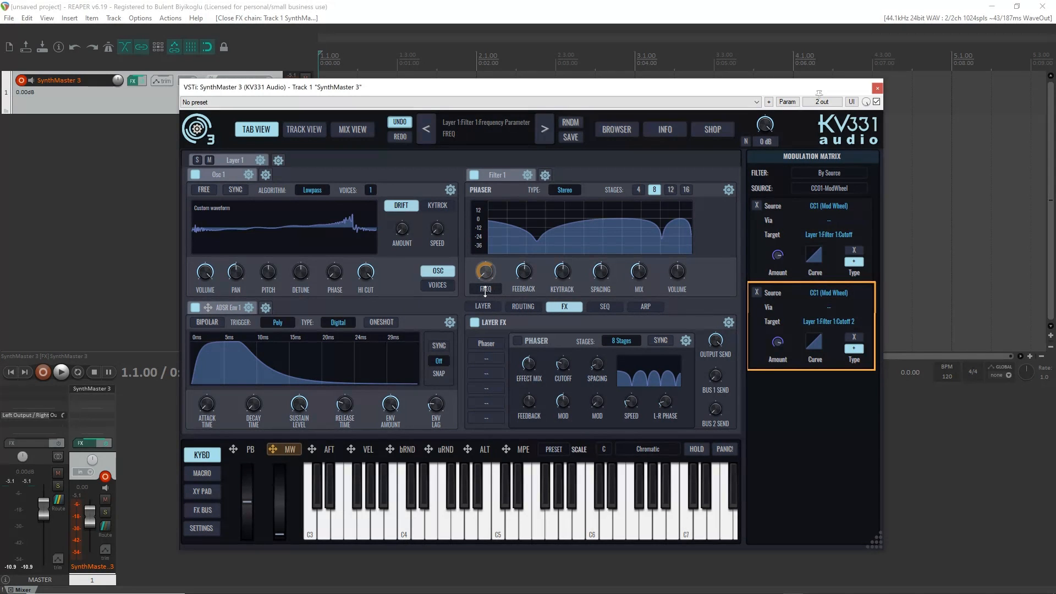
pyautogui.click(484, 273)
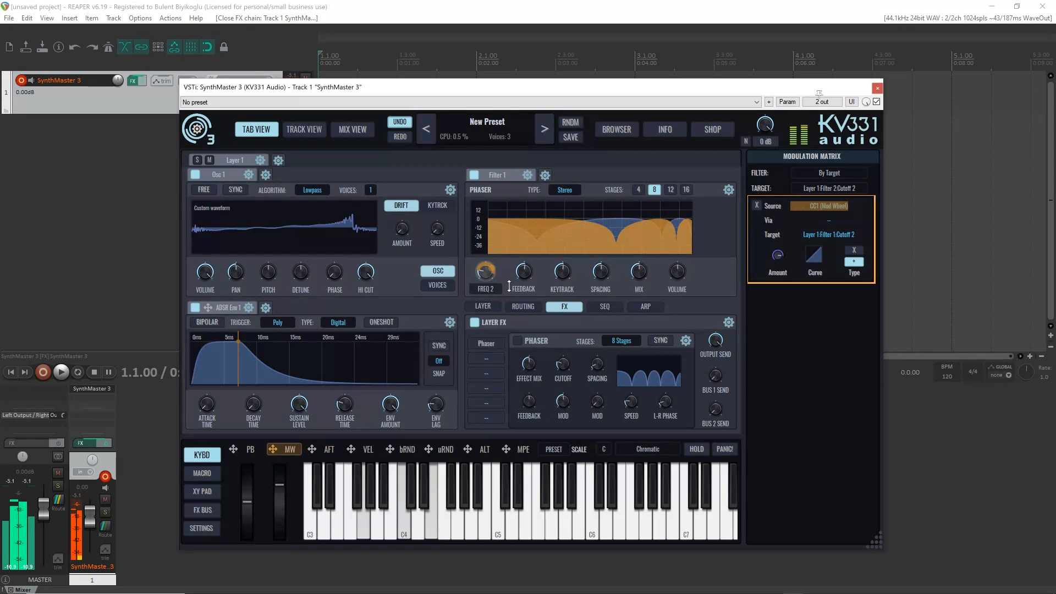
# - Lengthen the release and attack times of ADSR Env 1
pyautogui.moveTo(344, 406); pyautogui.dragTo(332, 374)
pyautogui.moveTo(208, 406)
pyautogui.mouseDown()
pyautogui.moveTo(205, 365)
pyautogui.moveTo(209, 408)
pyautogui.mouseUp()
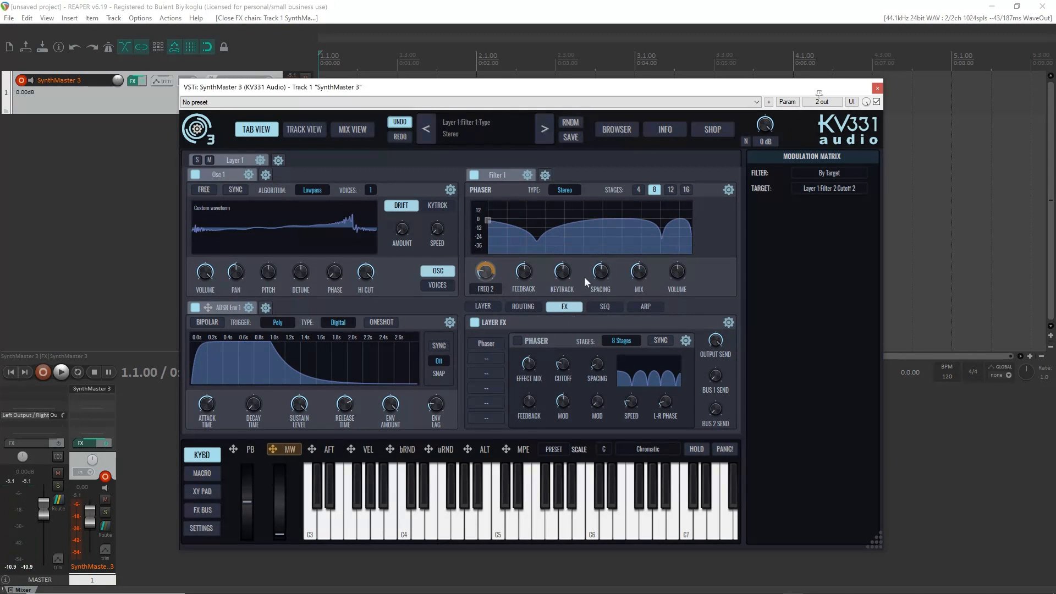
# - Reduce the phaser filter's spacing, fine-tune its mix, and try 12 stages before setting it to 16
pyautogui.moveTo(599, 272); pyautogui.dragTo(599, 283)
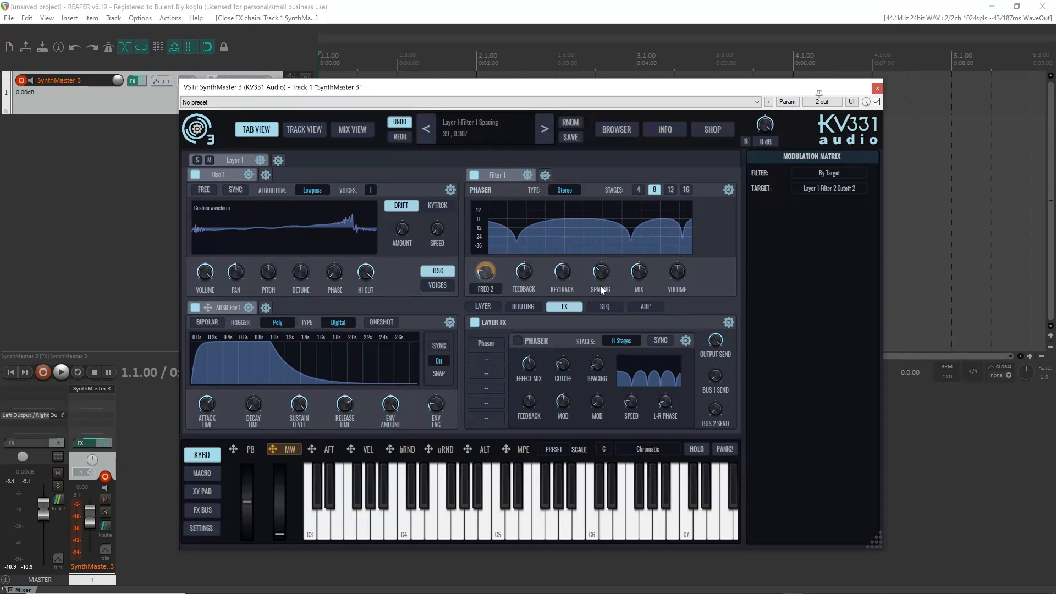
pyautogui.moveTo(599, 275); pyautogui.dragTo(598, 283)
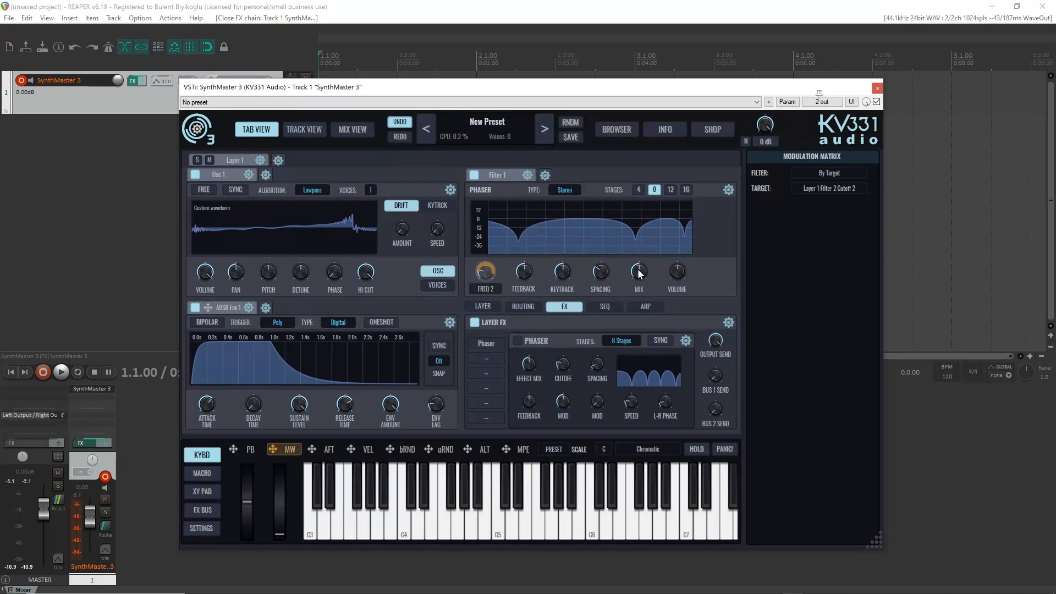
pyautogui.moveTo(638, 270)
pyautogui.moveTo(638, 270)
pyautogui.mouseDown()
pyautogui.moveTo(642, 285)
pyautogui.moveTo(633, 252)
pyautogui.moveTo(637, 268)
pyautogui.mouseUp()
pyautogui.click(670, 190)
pyautogui.click(687, 190)
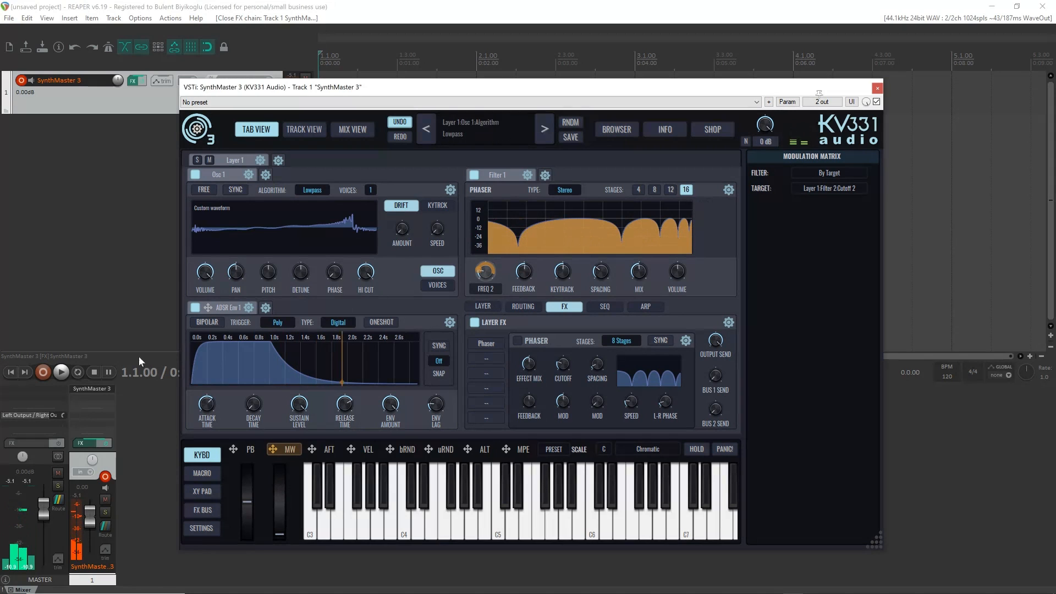
# - Add a new LFO to Layer 1 alongside ADSR Env 1
pyautogui.click(266, 308)
pyautogui.moveTo(286, 328)
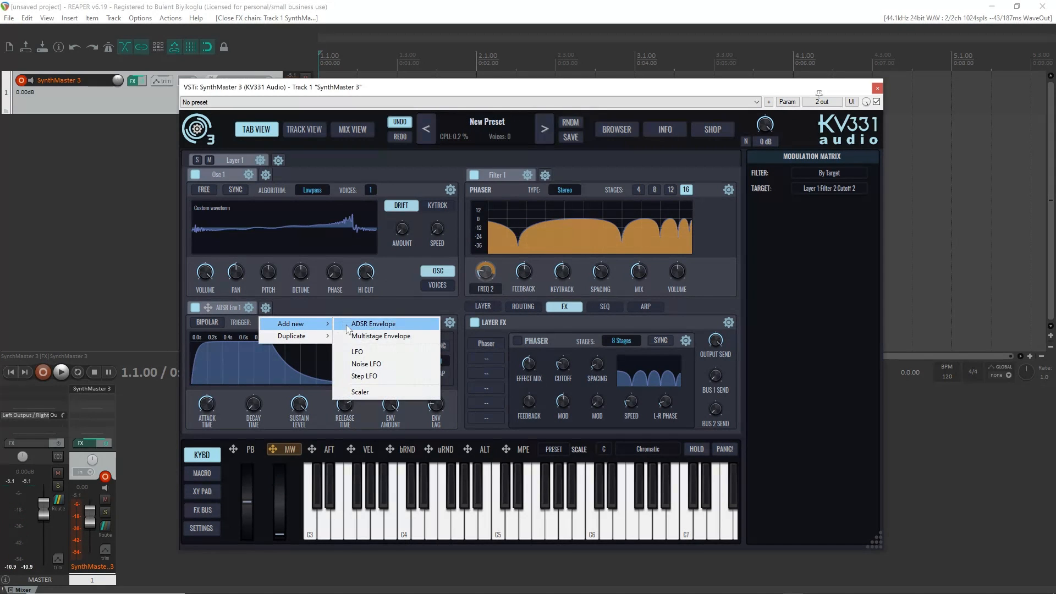
pyautogui.click(383, 354)
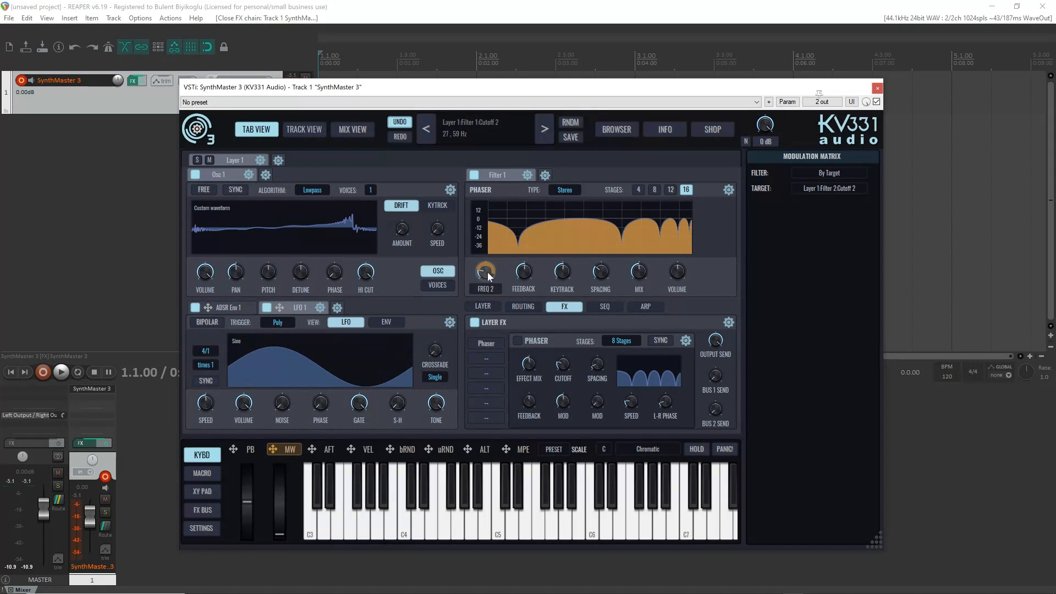
# - Remove the mod wheel modulation from both FREQ 2 and FREQ of the phaser filter
pyautogui.rightClick(507, 265)
pyautogui.click(512, 336)
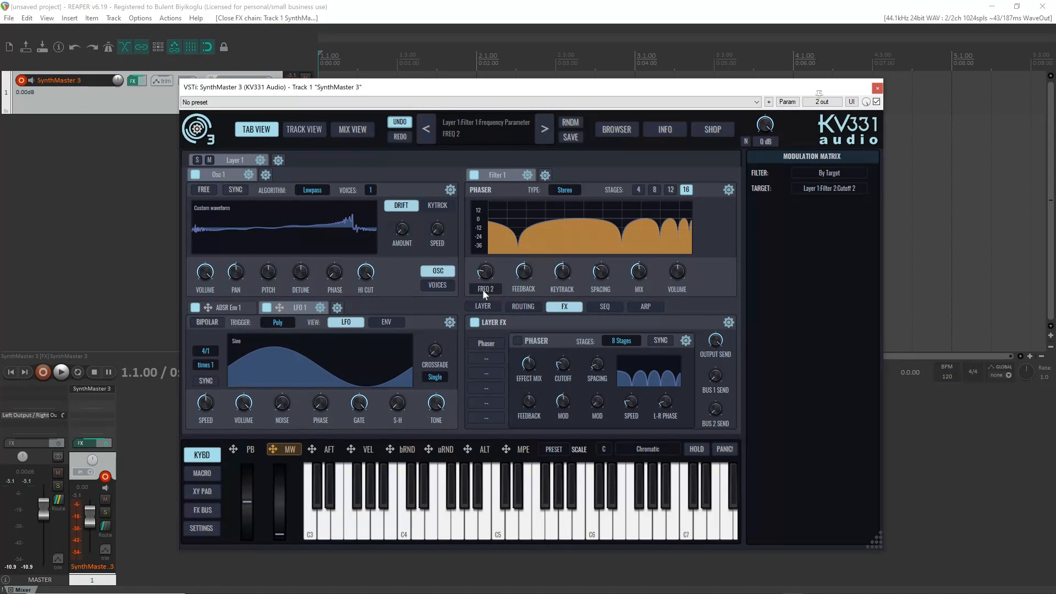
pyautogui.rightClick(483, 290)
pyautogui.click(501, 322)
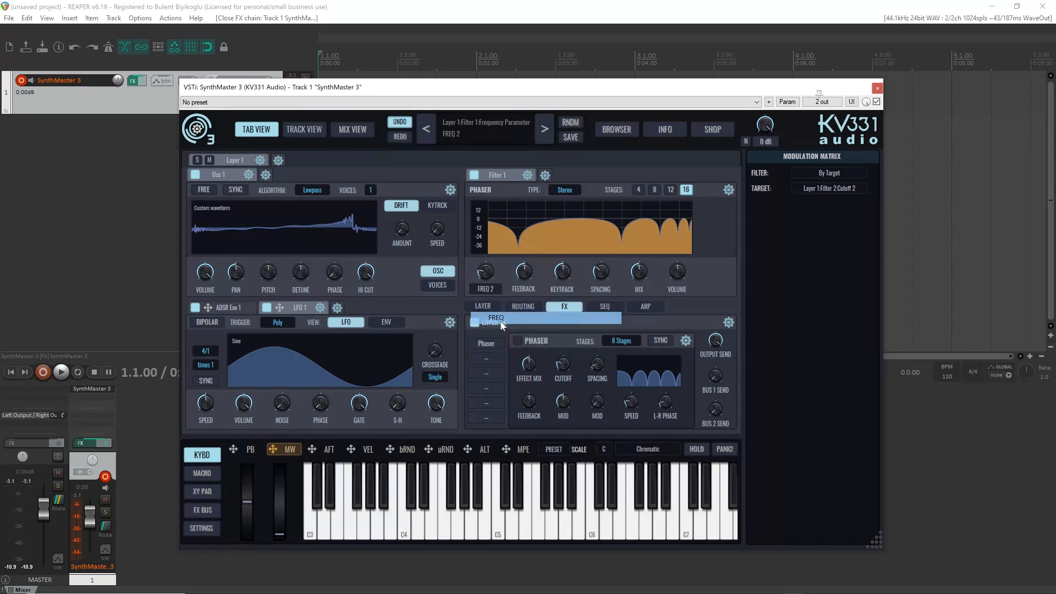
pyautogui.rightClick(485, 273)
pyautogui.click(529, 336)
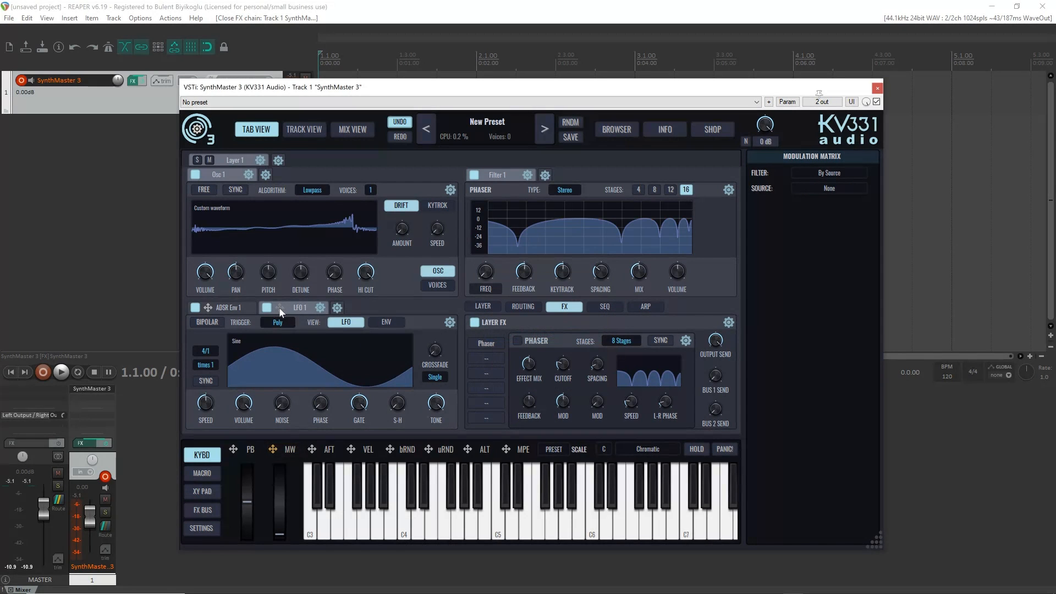
# - Assign LFO 1 to modulate both FREQ and FREQ 2 of the phaser filter
pyautogui.moveTo(494, 271); pyautogui.dragTo(494, 270)
pyautogui.rightClick(485, 274)
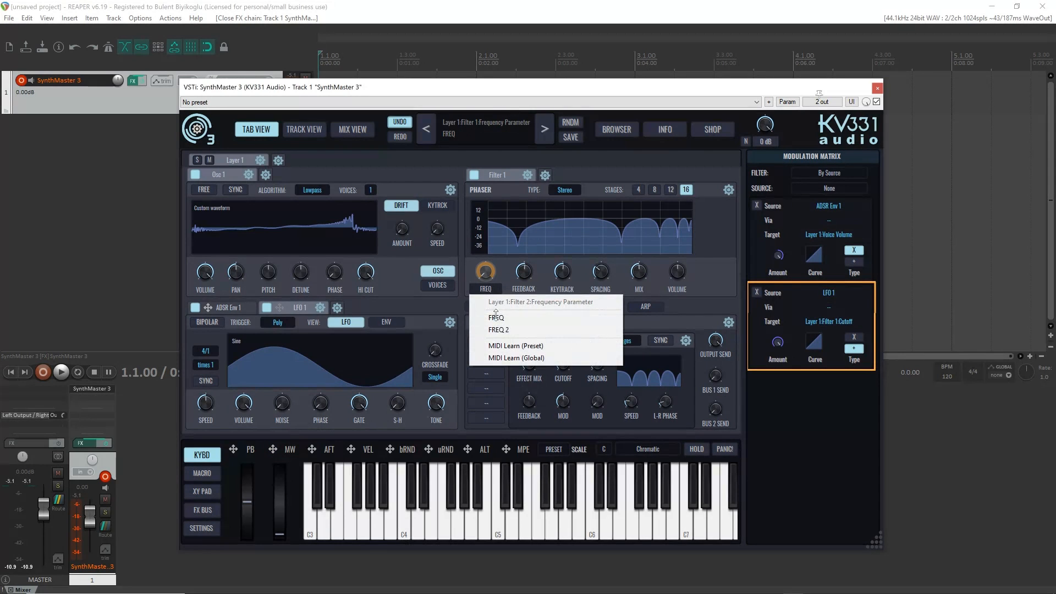
pyautogui.click(497, 330)
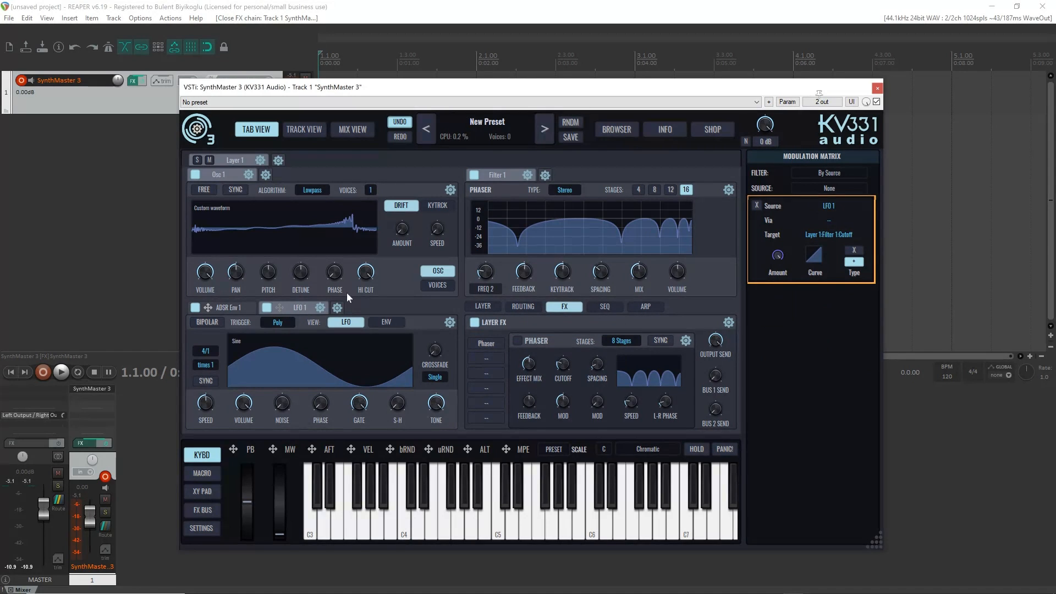
pyautogui.moveTo(484, 273); pyautogui.dragTo(487, 275)
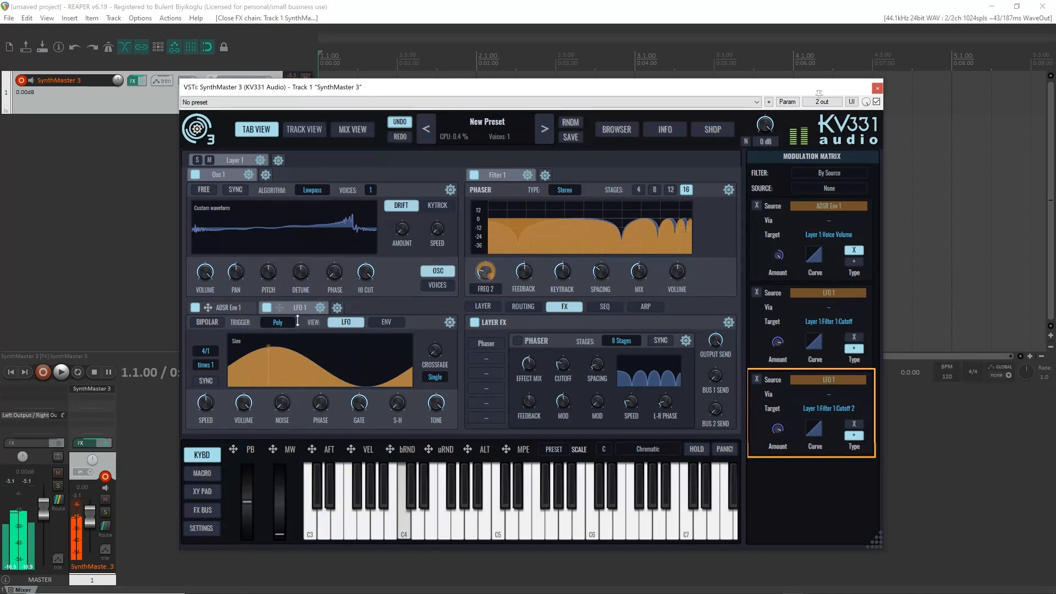
# - Sync LFO 1 to the beat at a speed of 1/2 and set its trigger to Global
pyautogui.click(205, 381)
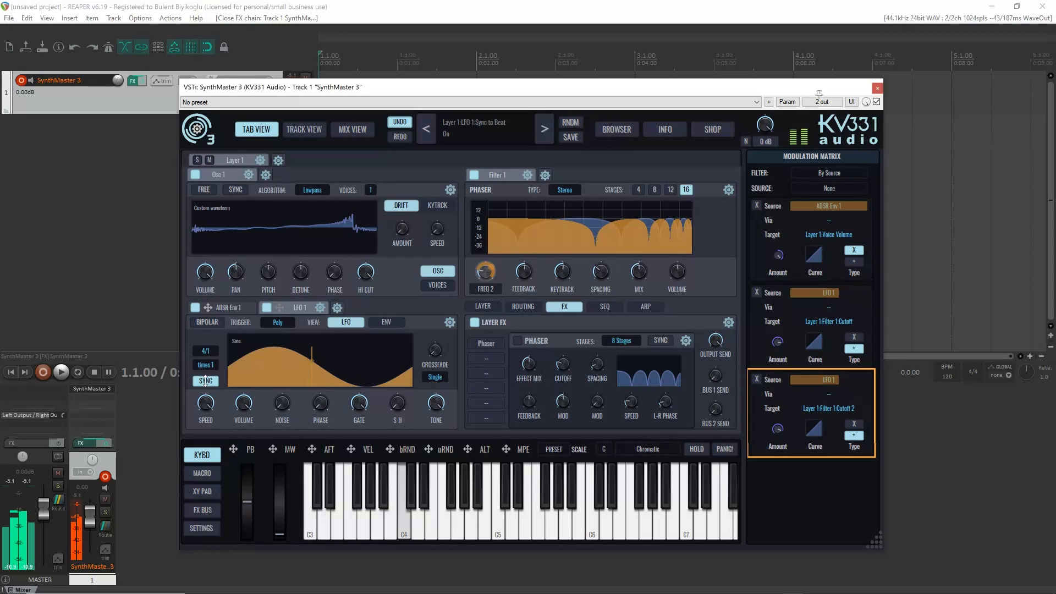
pyautogui.rightClick(207, 410)
pyautogui.moveTo(264, 444)
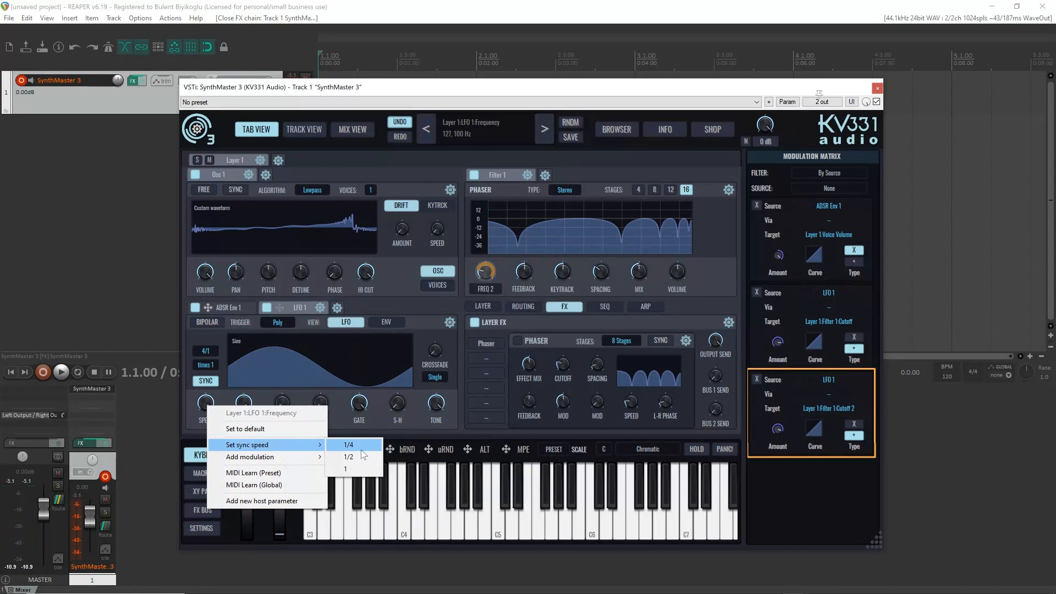
pyautogui.click(362, 453)
pyautogui.click(277, 322)
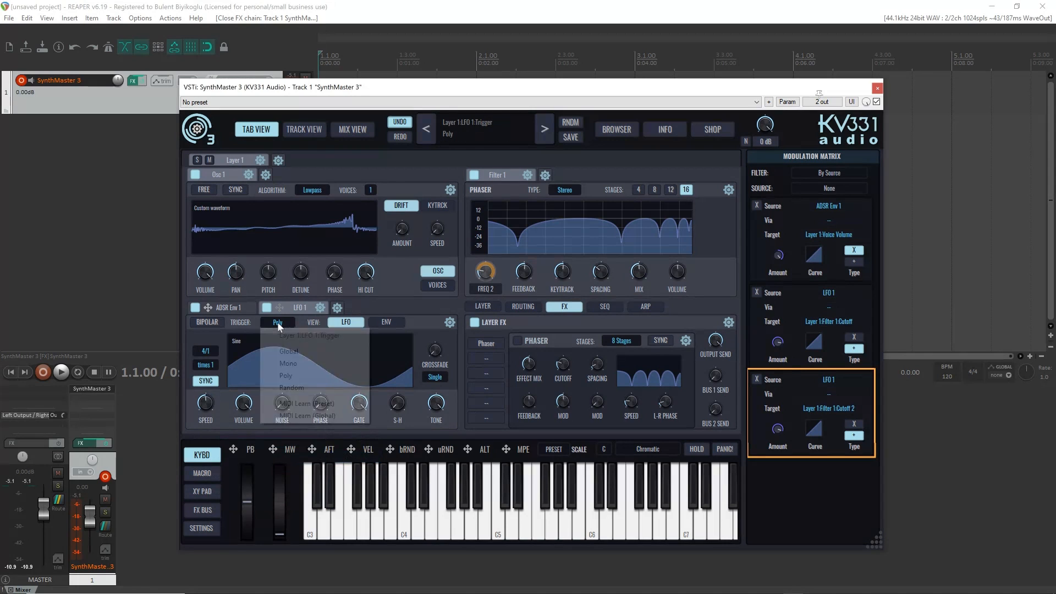
pyautogui.click(293, 354)
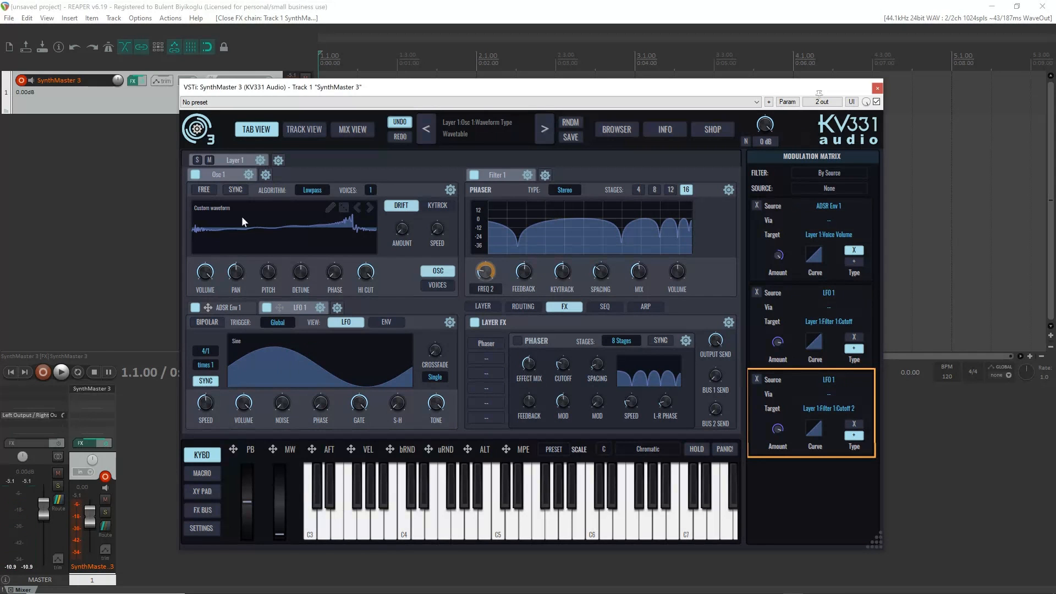
# - Set the Osc 1 waveform's spectral filter to Freehand and draw a curve rising at the low end and tapering to zero at the high end
pyautogui.click(329, 208)
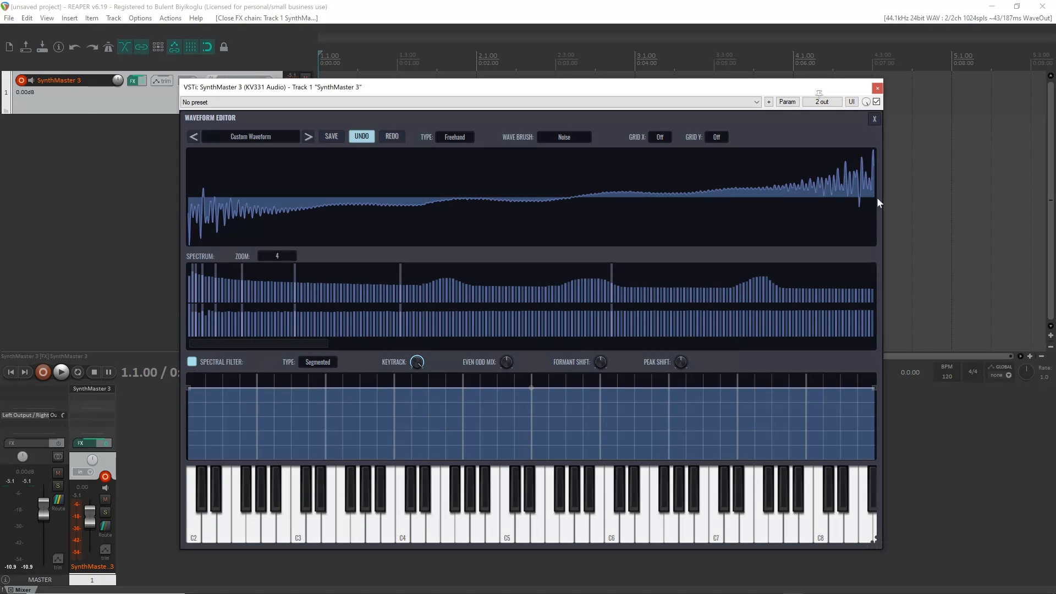
pyautogui.click(322, 367)
pyautogui.click(332, 392)
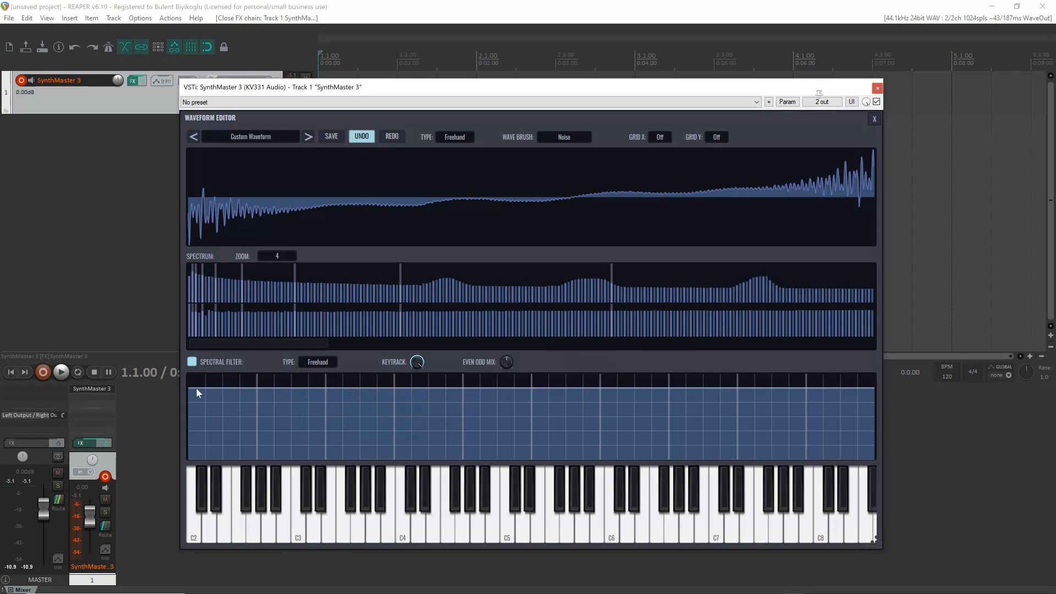
pyautogui.moveTo(196, 387); pyautogui.dragTo(327, 390)
pyautogui.moveTo(539, 394); pyautogui.dragTo(890, 463)
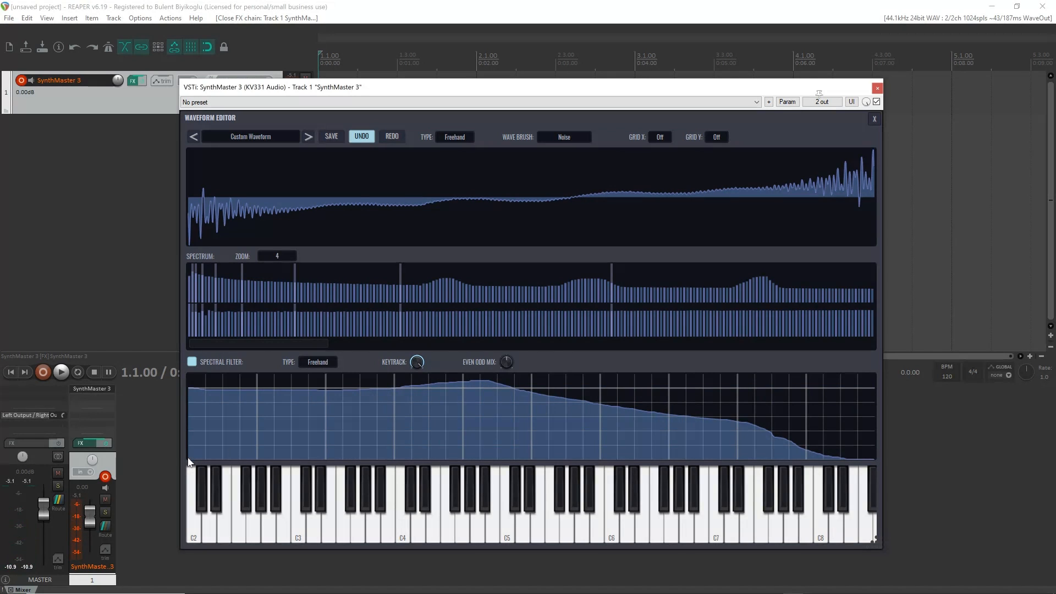
pyautogui.moveTo(188, 459); pyautogui.dragTo(209, 389)
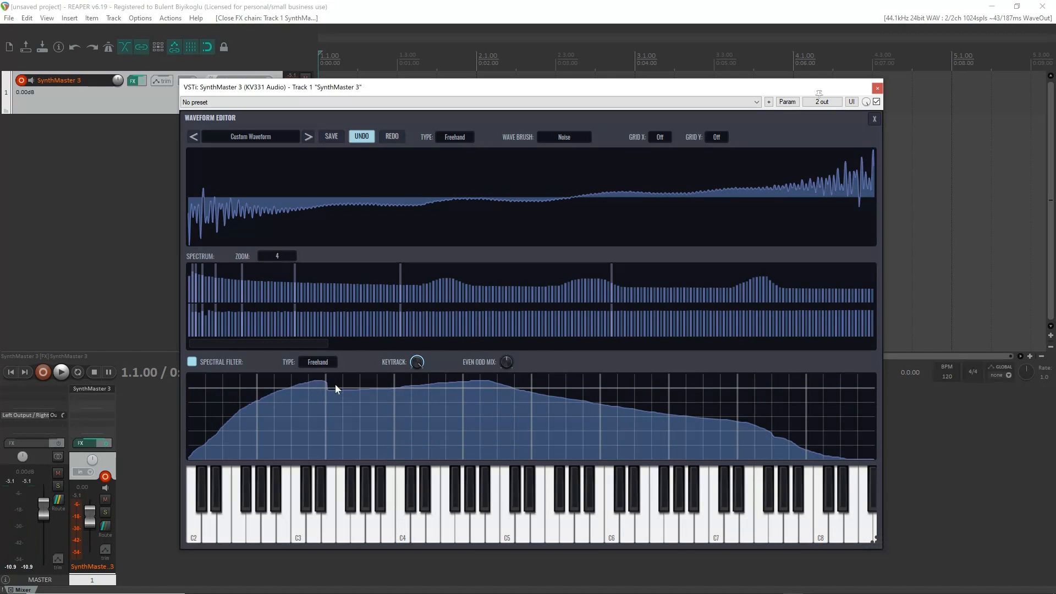
# - Reshape the freehand spectral filter curve into five rolling peaks that descend towards the high end, and close the waveform editor
pyautogui.moveTo(455, 382)
pyautogui.mouseDown()
pyautogui.moveTo(494, 398)
pyautogui.moveTo(565, 397)
pyautogui.mouseUp()
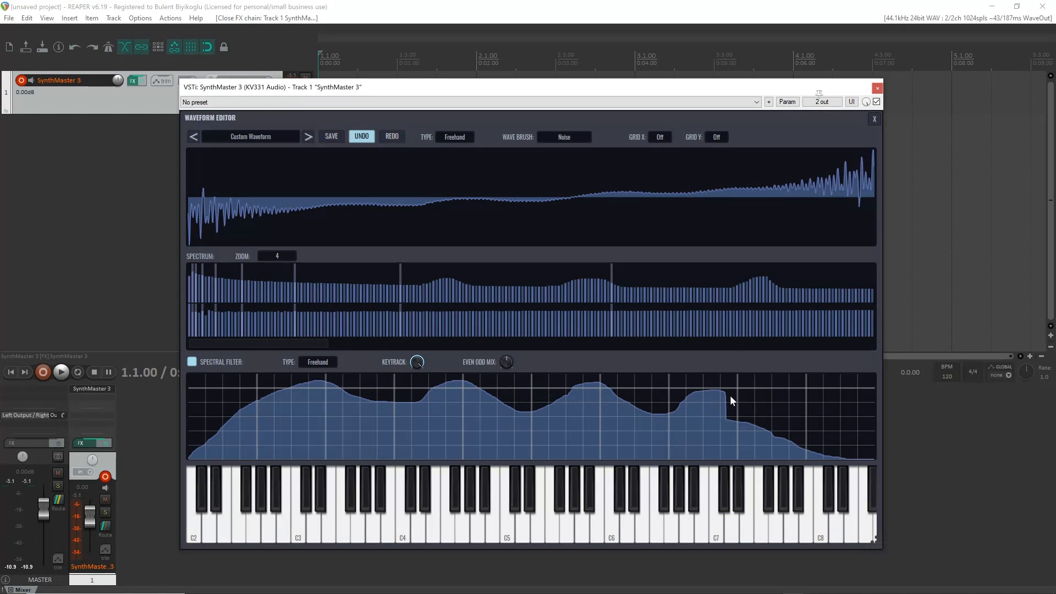
pyautogui.moveTo(808, 406); pyautogui.dragTo(891, 463)
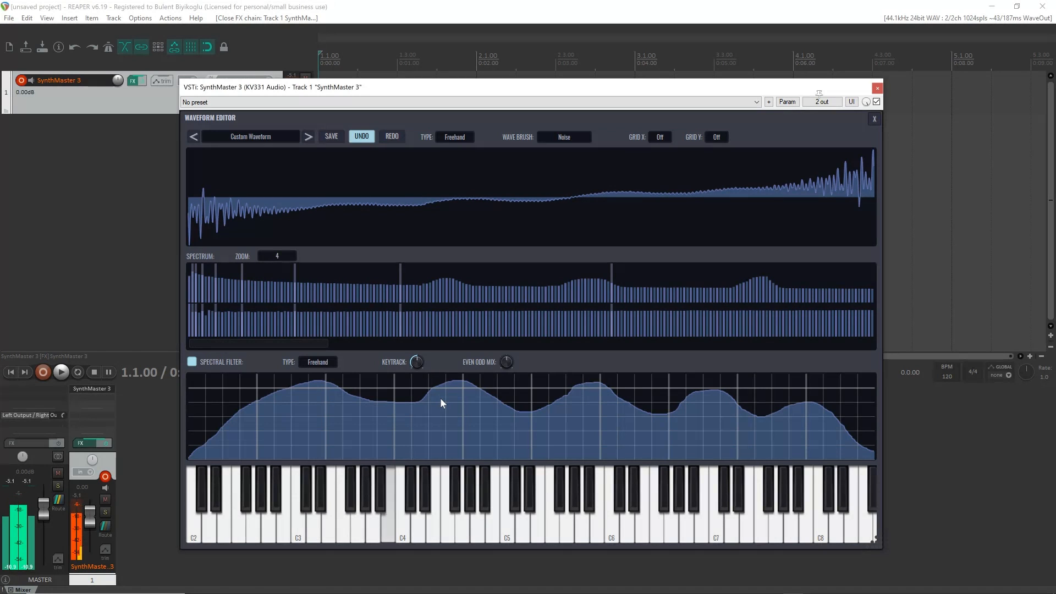
pyautogui.click(875, 120)
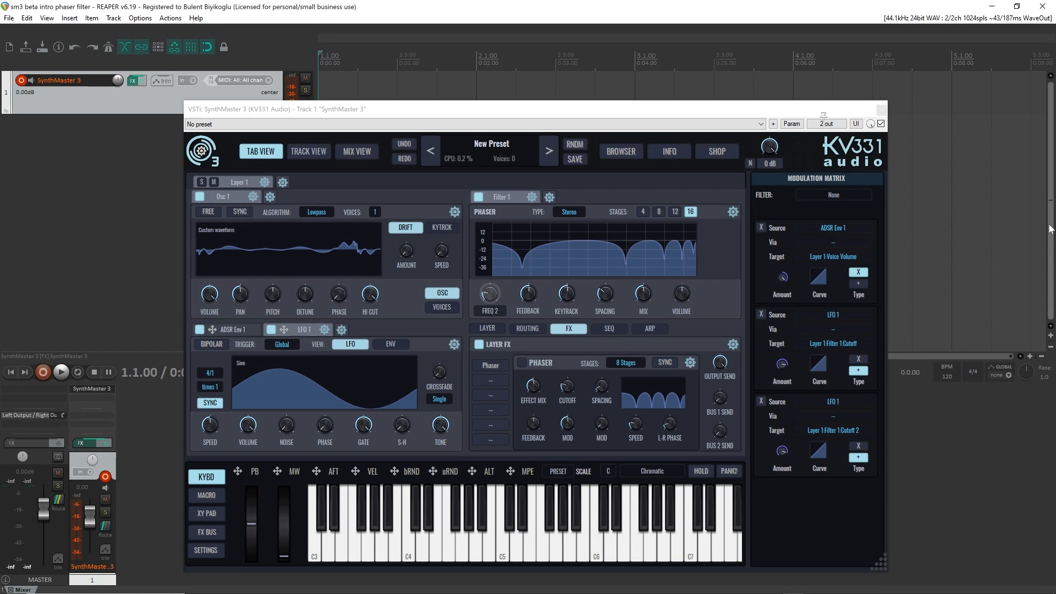
# - Replace the phaser in Filter 1 with a Comb Filter and clear all modulations on its FREQ
pyautogui.rightClick(529, 198)
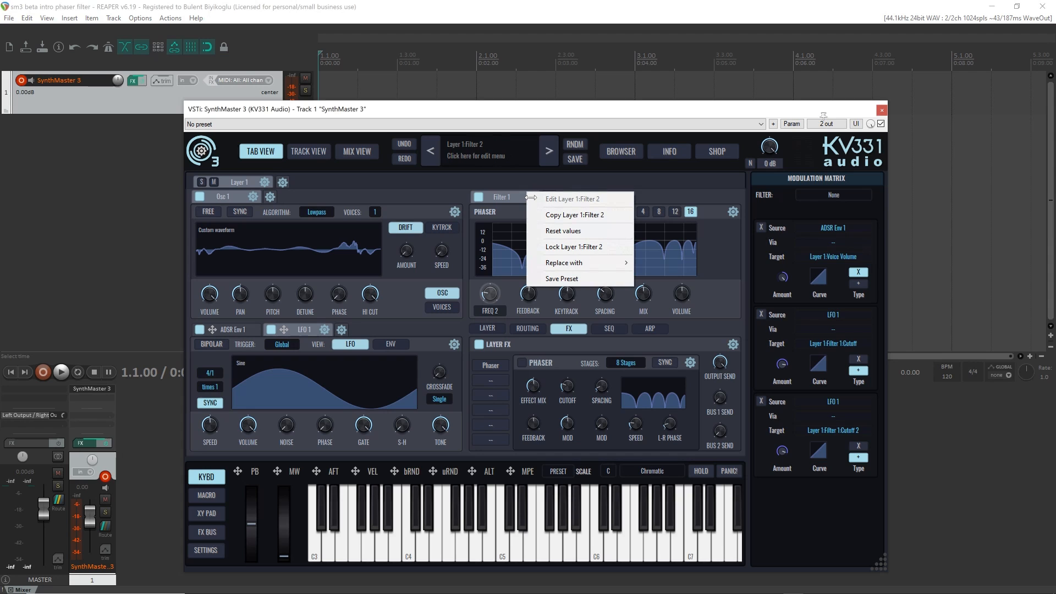
pyautogui.moveTo(571, 262)
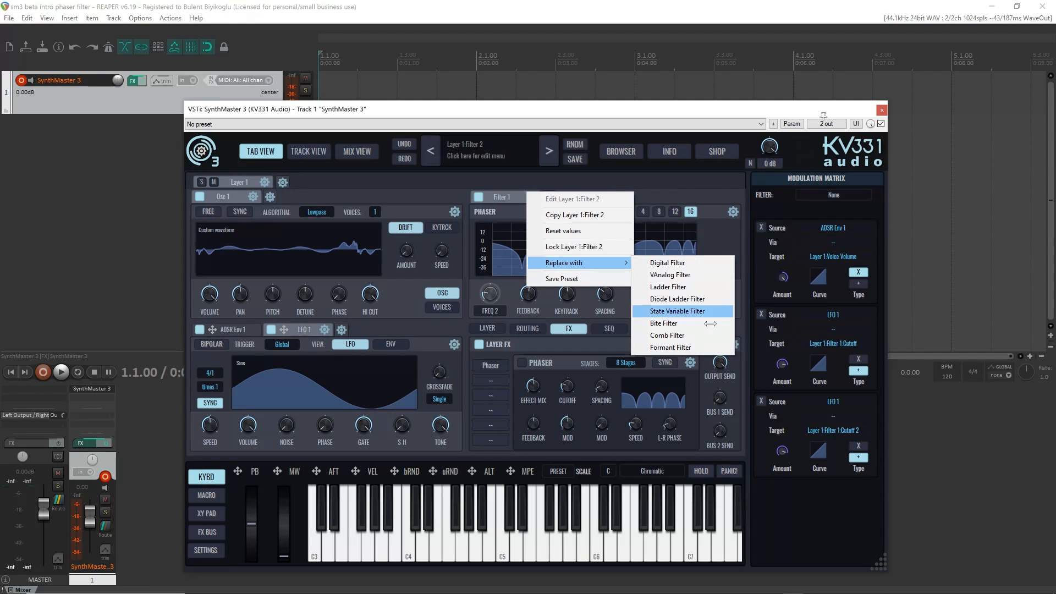
pyautogui.click(708, 335)
pyautogui.rightClick(488, 303)
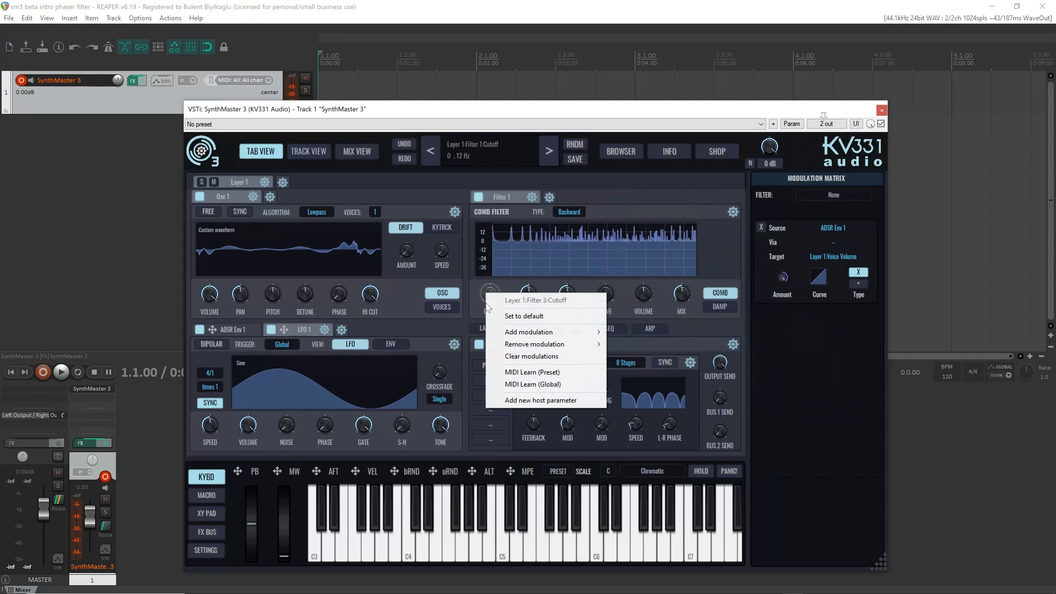
pyautogui.click(527, 356)
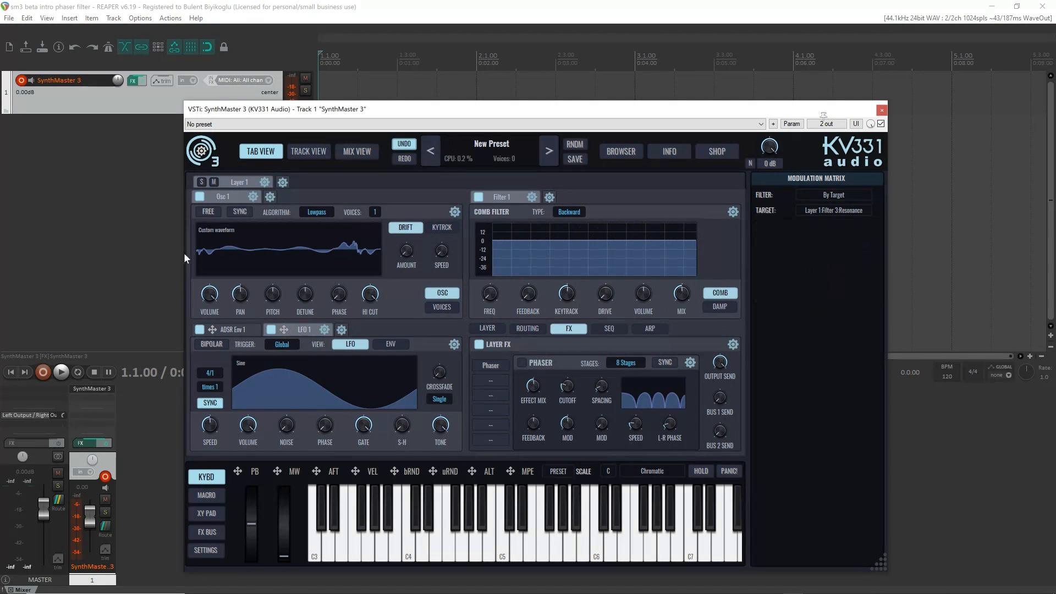
# - Turn off the spectral filter for the Osc 1 custom waveform and redraw the waveform as a smooth rising ramp
pyautogui.click(335, 231)
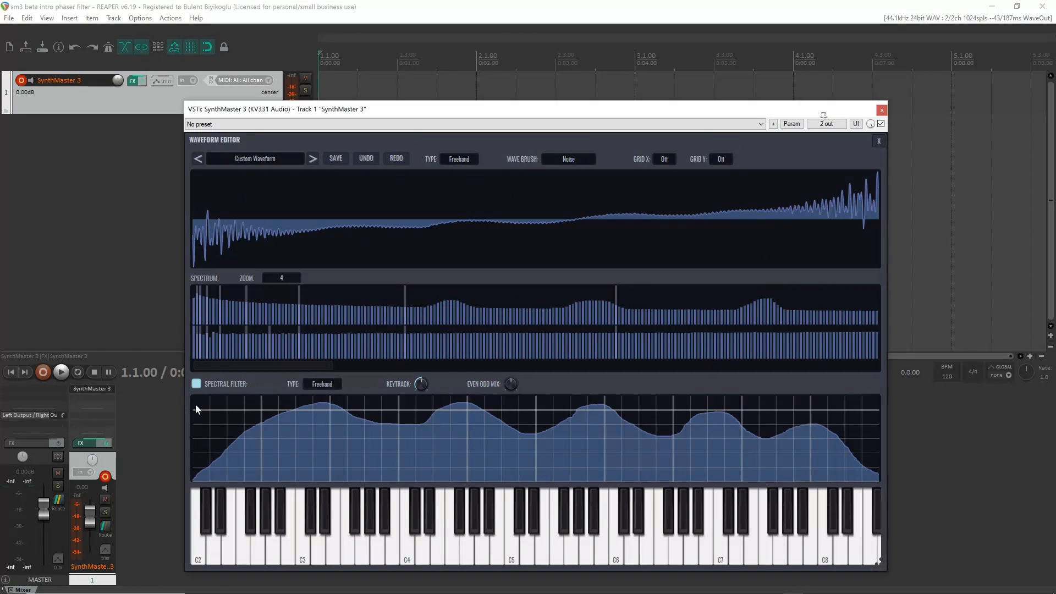
pyautogui.click(197, 384)
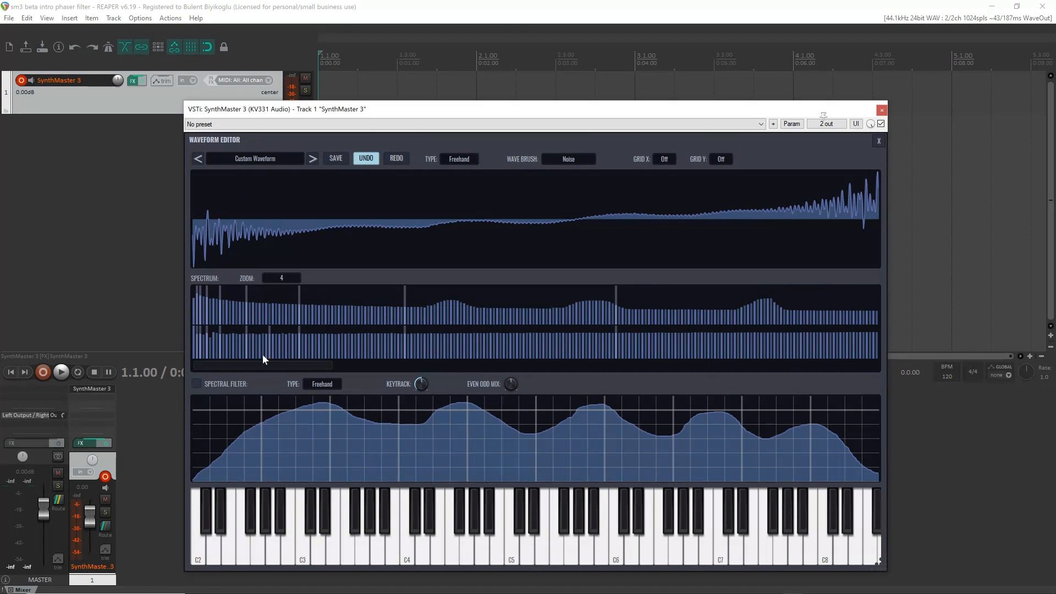
pyautogui.click(878, 141)
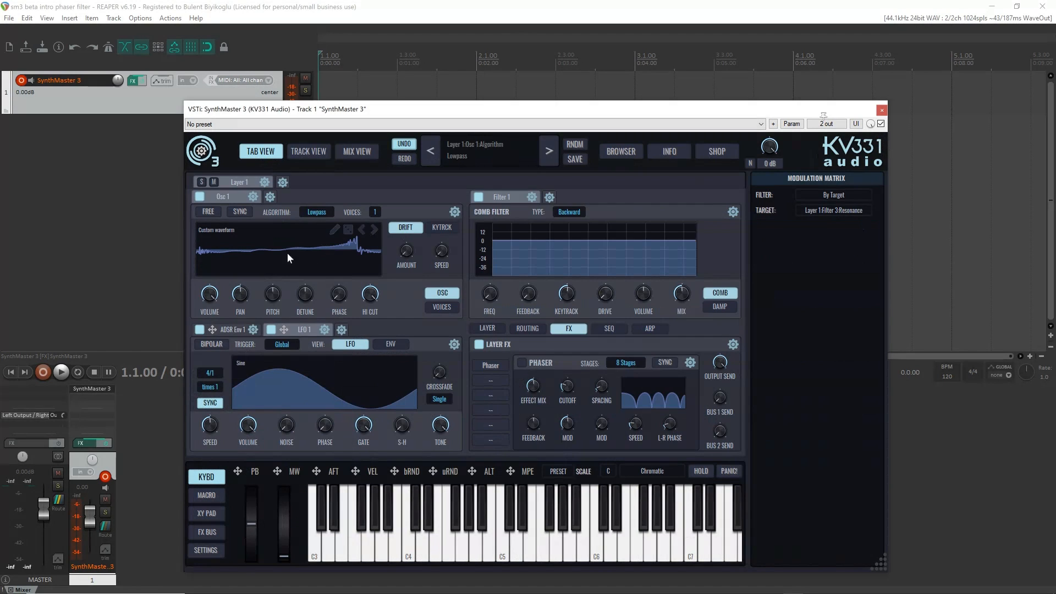
pyautogui.click(336, 229)
pyautogui.moveTo(191, 259)
pyautogui.mouseDown()
pyautogui.moveTo(234, 241)
pyautogui.moveTo(443, 232)
pyautogui.moveTo(711, 200)
pyautogui.moveTo(898, 163)
pyautogui.mouseUp()
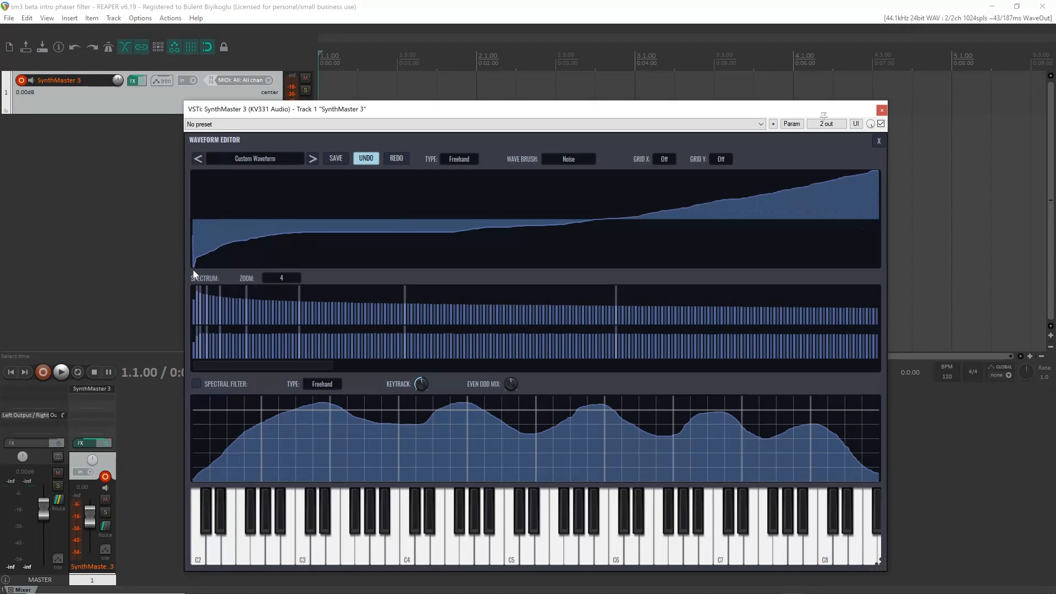
pyautogui.click(877, 142)
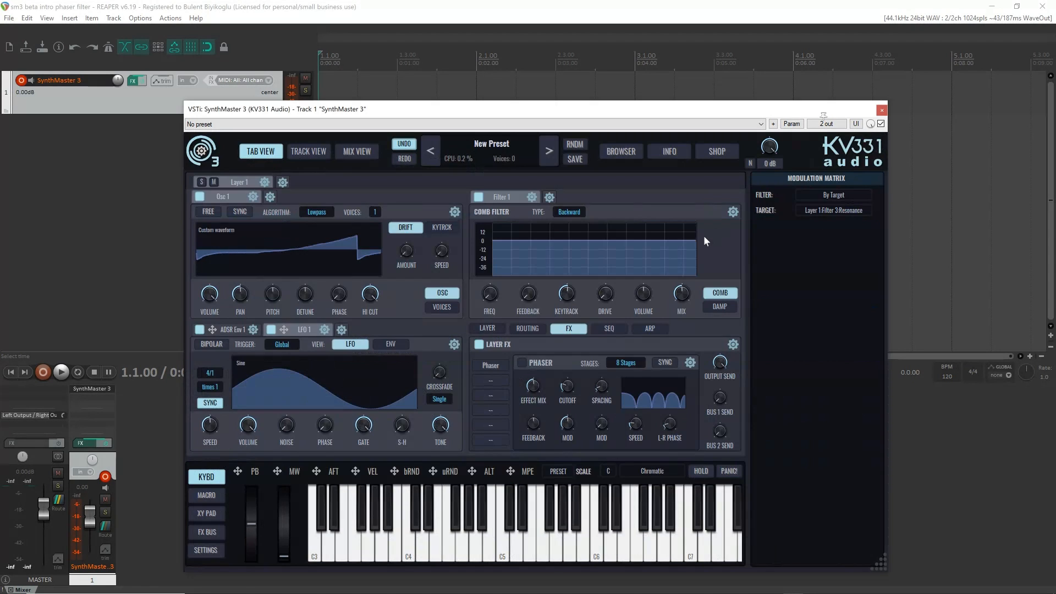
# - Compare the sound of played notes with Filter 1 on and bypassed, and review the comb filter's type options
pyautogui.click(510, 552)
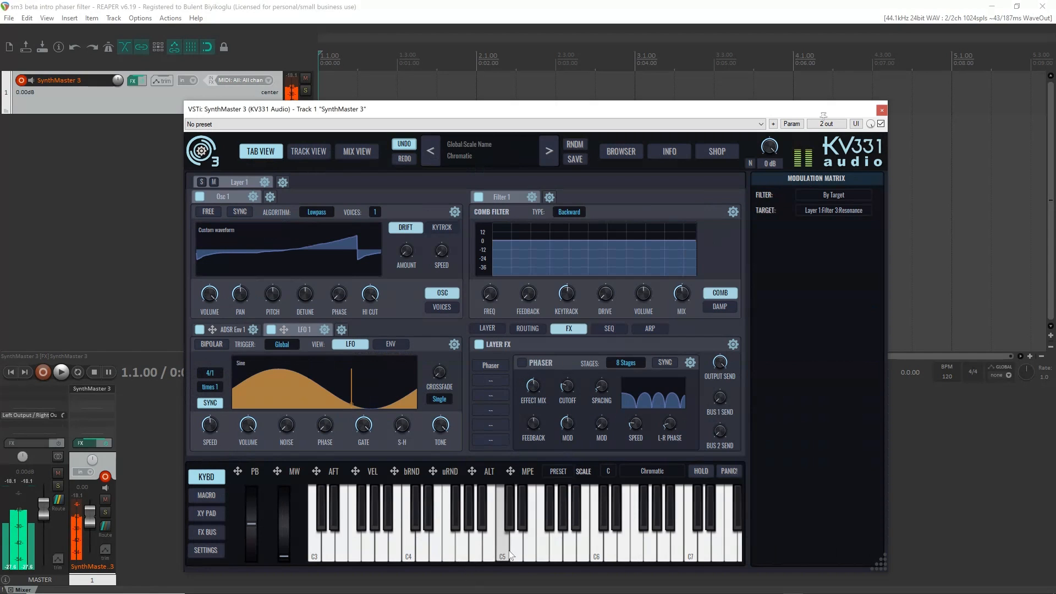
pyautogui.click(478, 197)
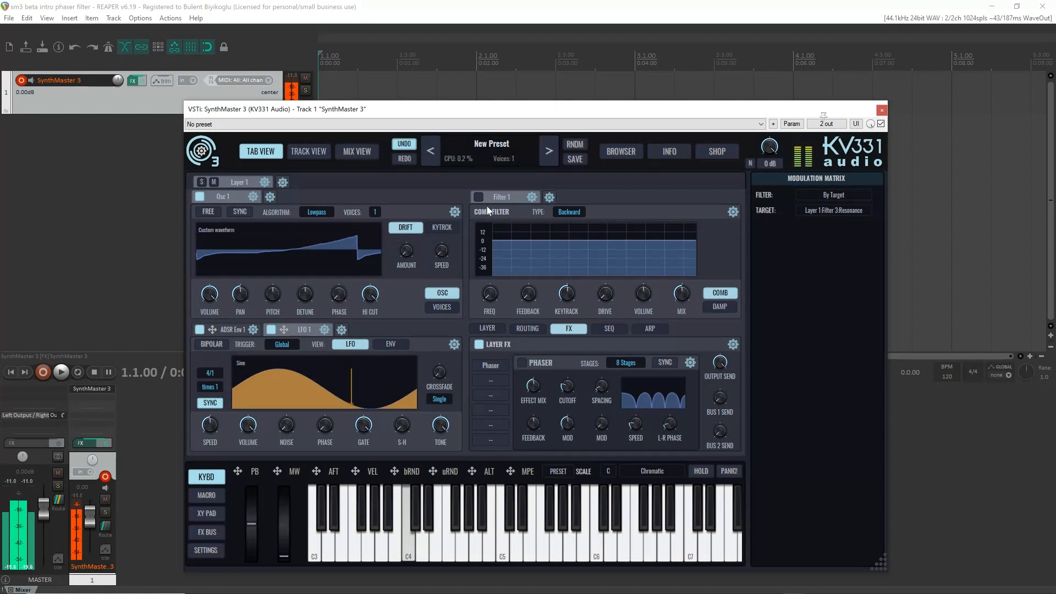
pyautogui.click(232, 329)
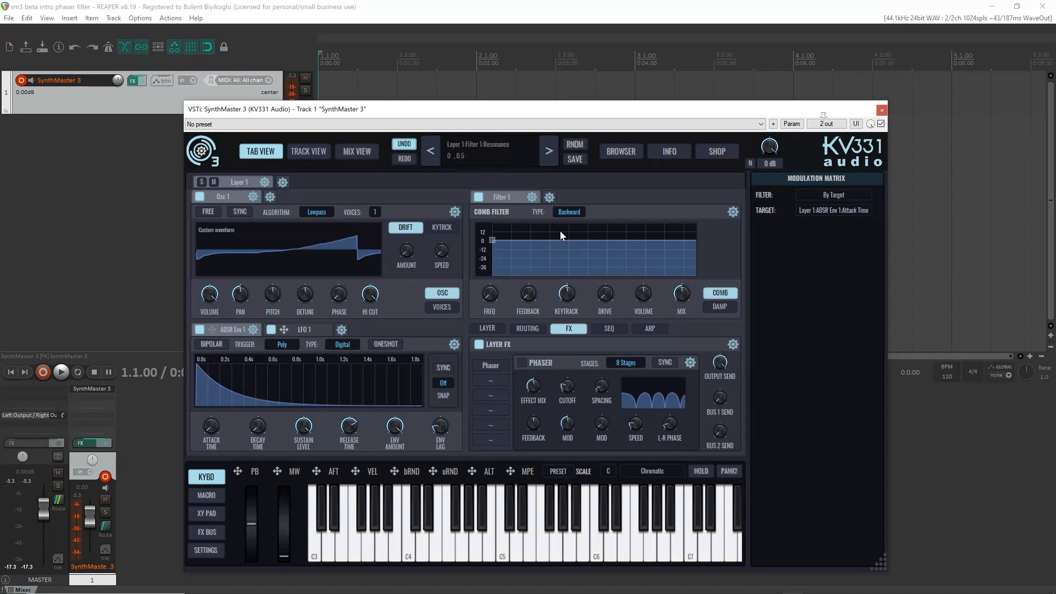
pyautogui.click(574, 211)
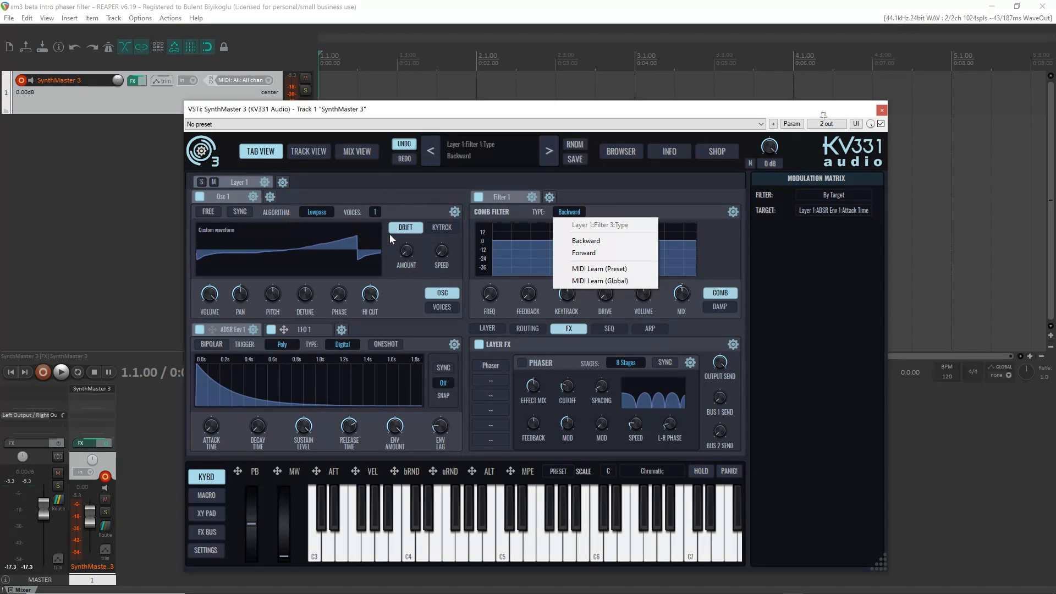
pyautogui.click(604, 191)
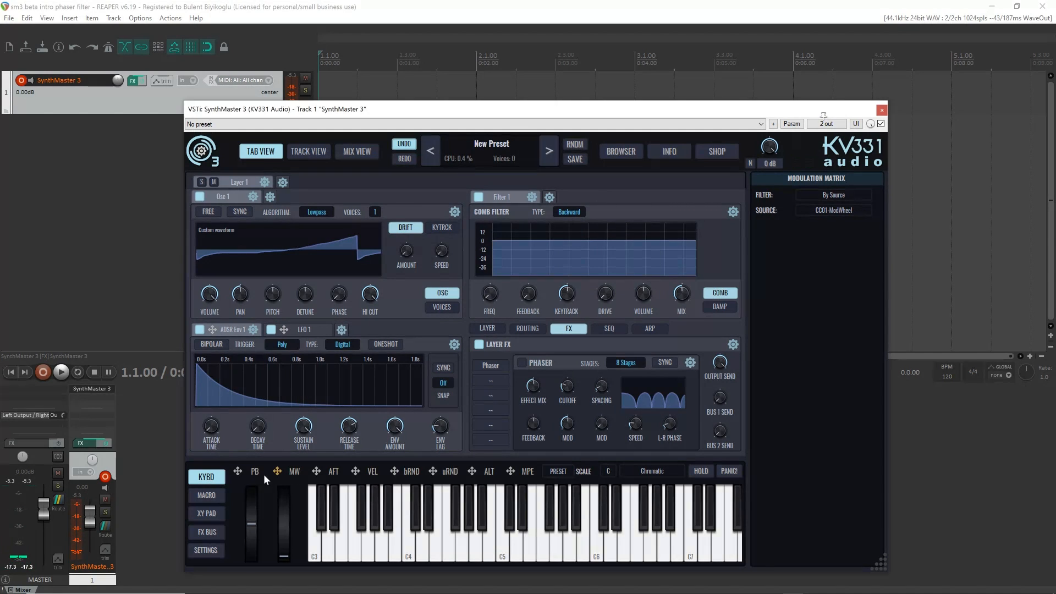
# - Assign the mod wheel to modulate the comb filter's FREQ, and raise FEEDBACK to about 66 before easing it back
pyautogui.moveTo(278, 472); pyautogui.dragTo(490, 298)
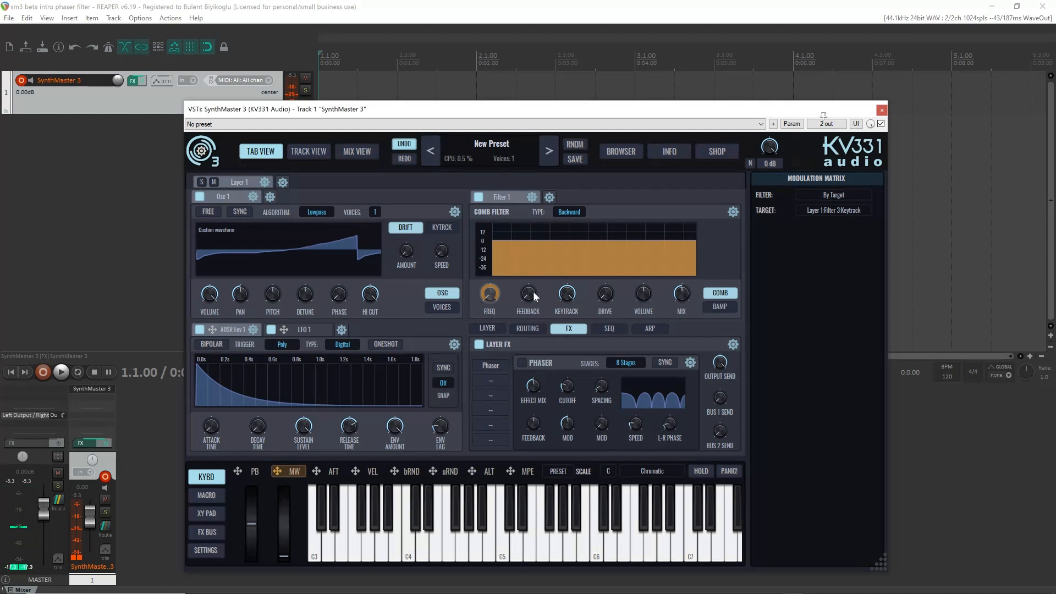
pyautogui.moveTo(530, 299); pyautogui.dragTo(519, 258)
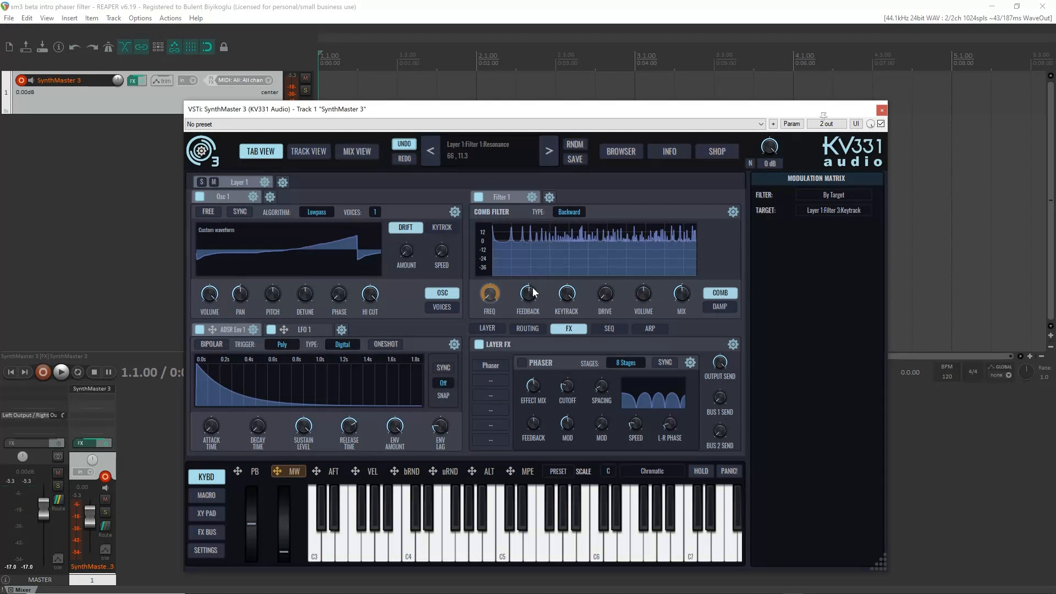
pyautogui.moveTo(532, 287); pyautogui.dragTo(536, 305)
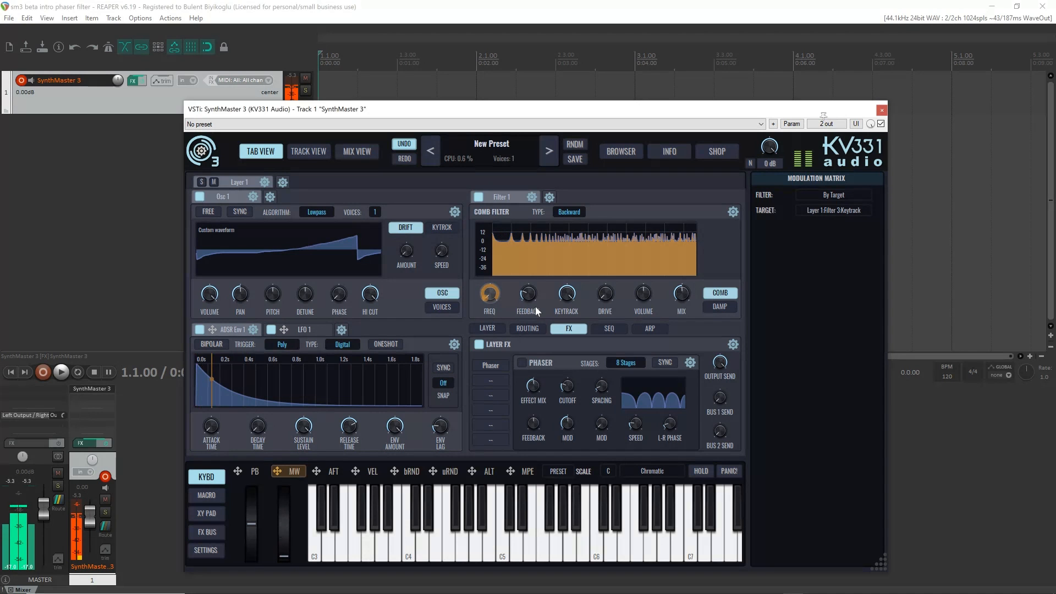
# - Clear the modulations on the comb filter's FREQ and assign LFO 1 to modulate it instead
pyautogui.rightClick(488, 294)
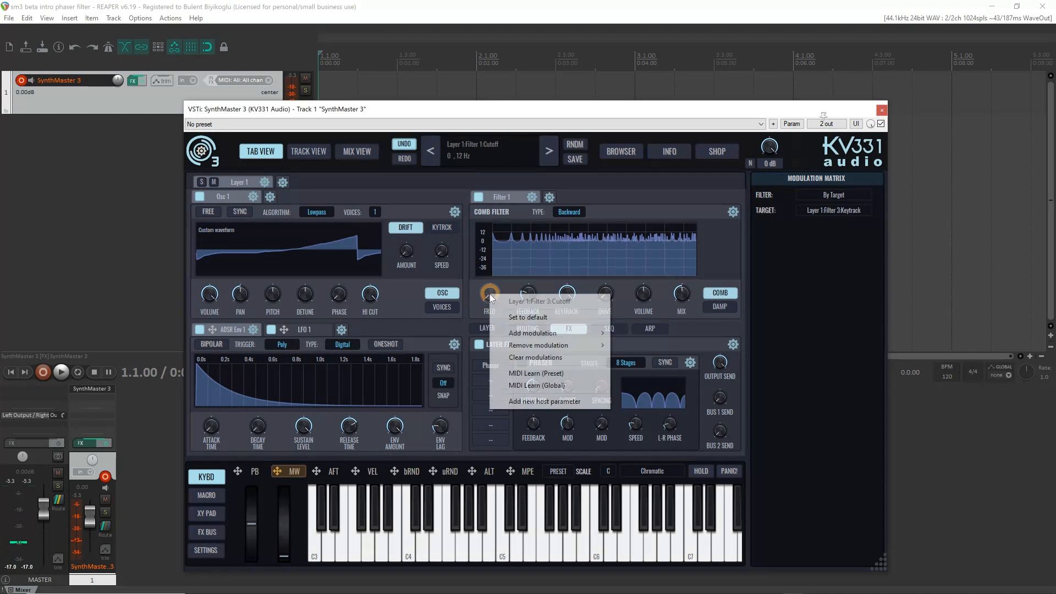
pyautogui.click(541, 358)
pyautogui.click(281, 332)
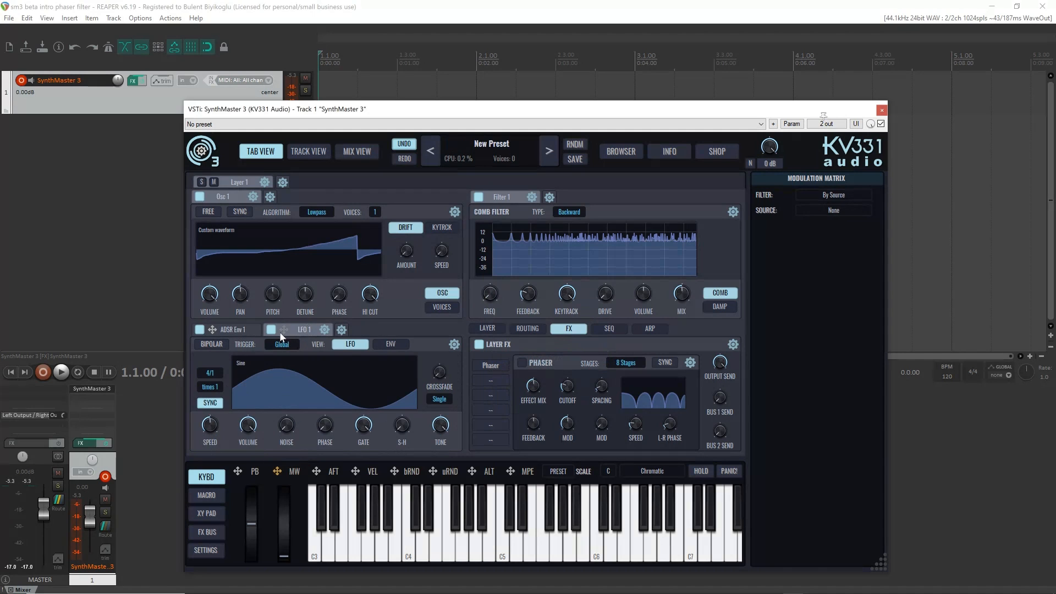
pyautogui.moveTo(280, 331); pyautogui.dragTo(488, 296)
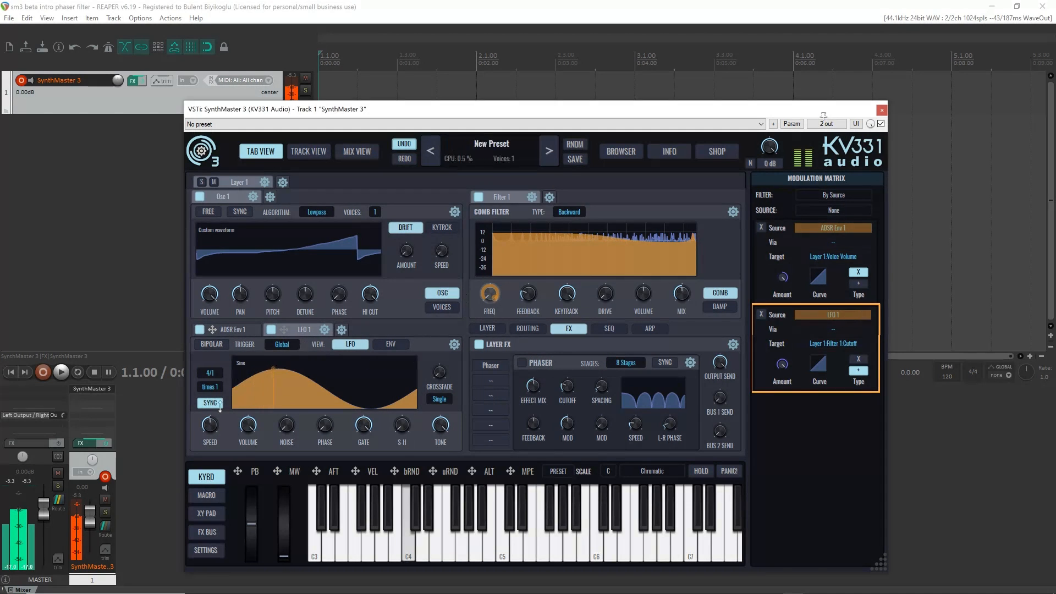
# - Set LFO 1's beat multiplier to 1/1
pyautogui.moveTo(209, 428); pyautogui.dragTo(225, 306)
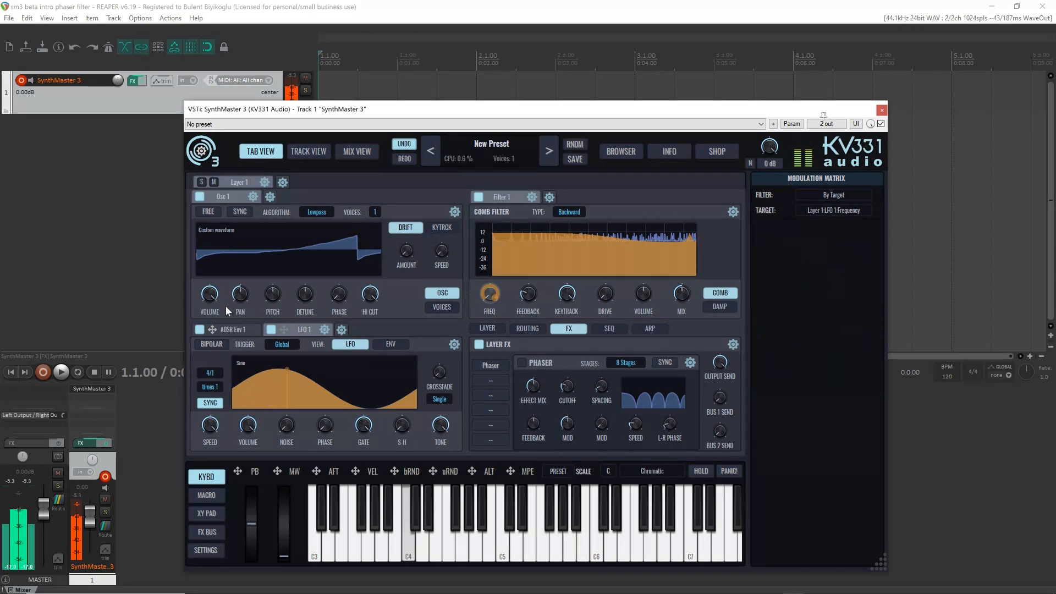
pyautogui.click(217, 372)
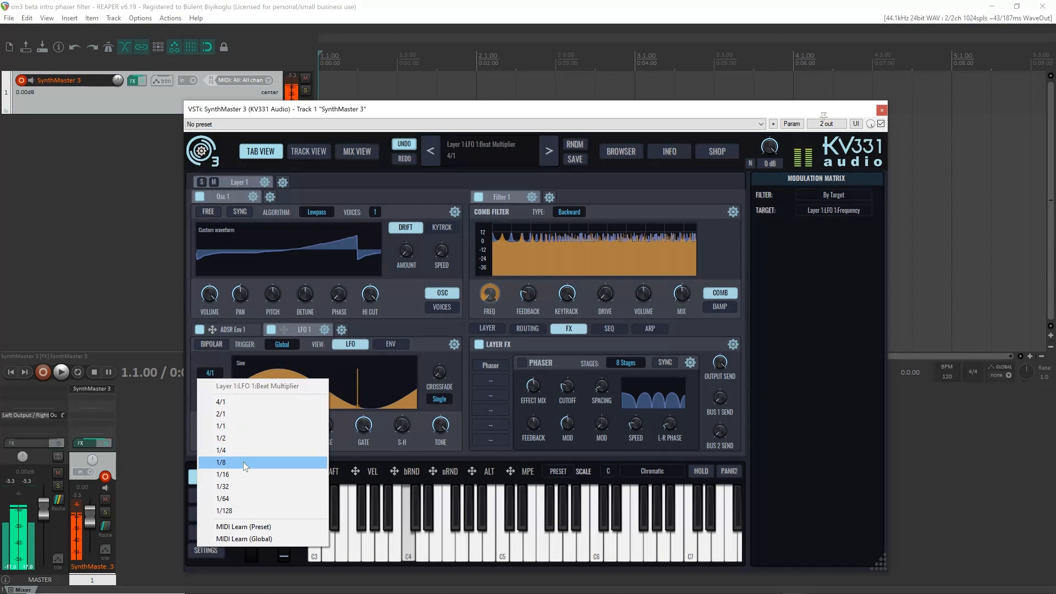
pyautogui.click(243, 425)
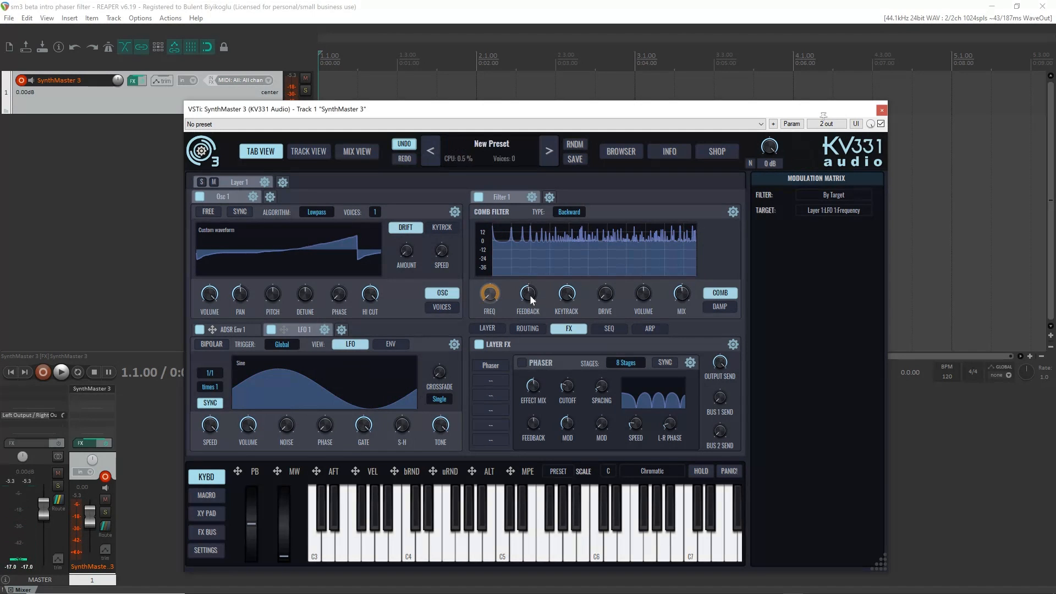
# - Adjust the comb filter's FEEDBACK and switch its type to Forward
pyautogui.moveTo(530, 297)
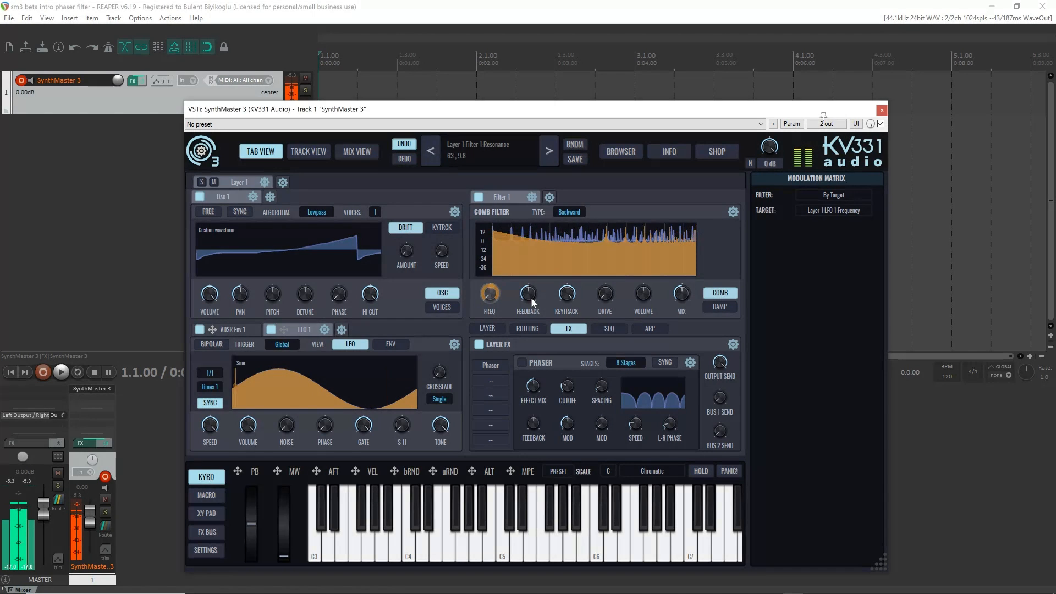
pyautogui.moveTo(530, 297)
pyautogui.mouseDown()
pyautogui.moveTo(531, 314)
pyautogui.moveTo(527, 291)
pyautogui.mouseUp()
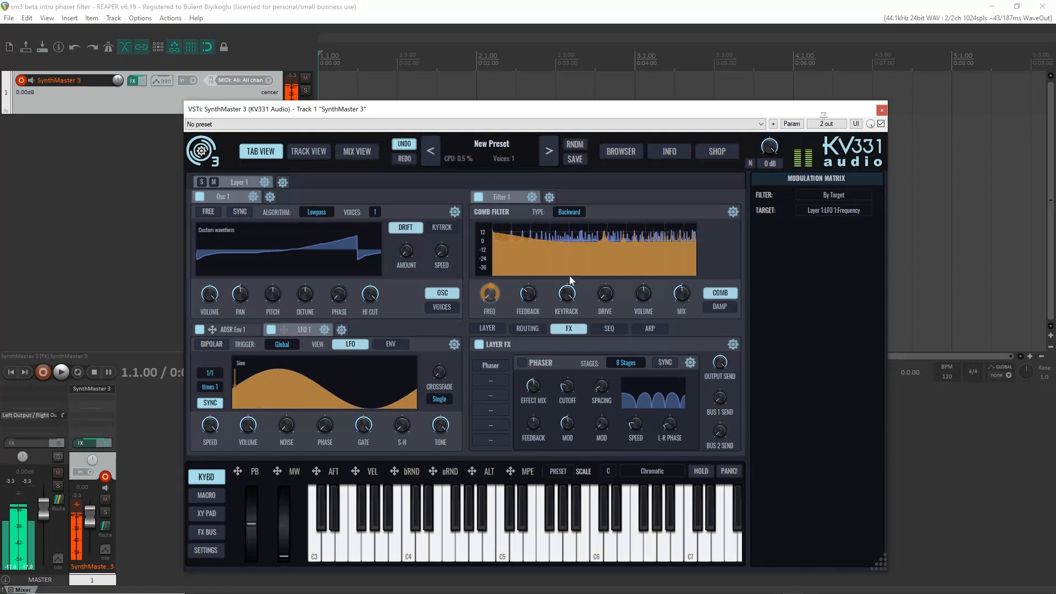
pyautogui.click(565, 208)
pyautogui.click(592, 251)
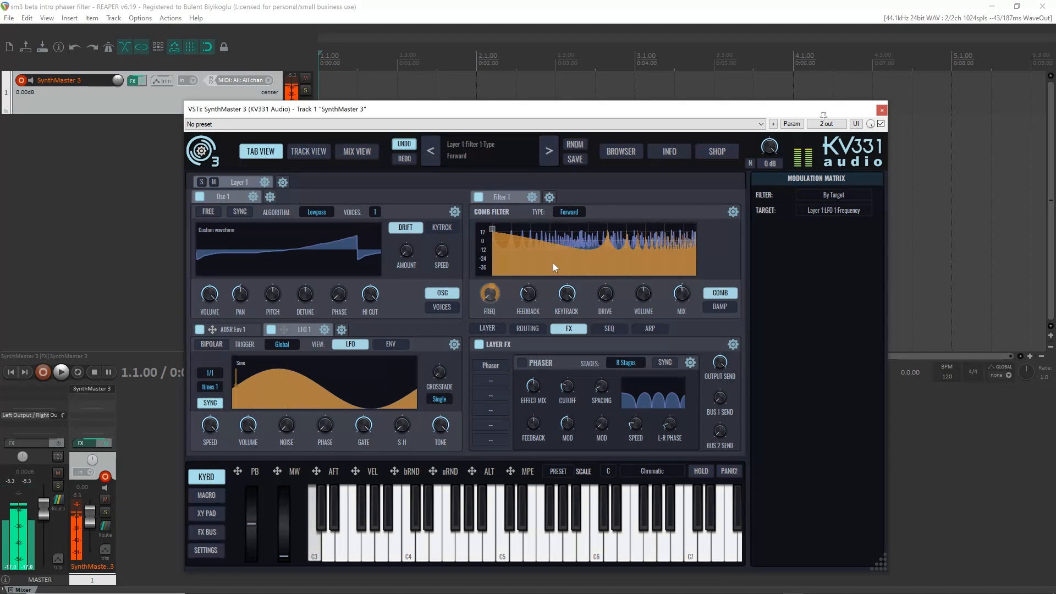
# - Try a beat multiplier of 2/1 for LFO 1, and set it to 4/1
pyautogui.click(209, 373)
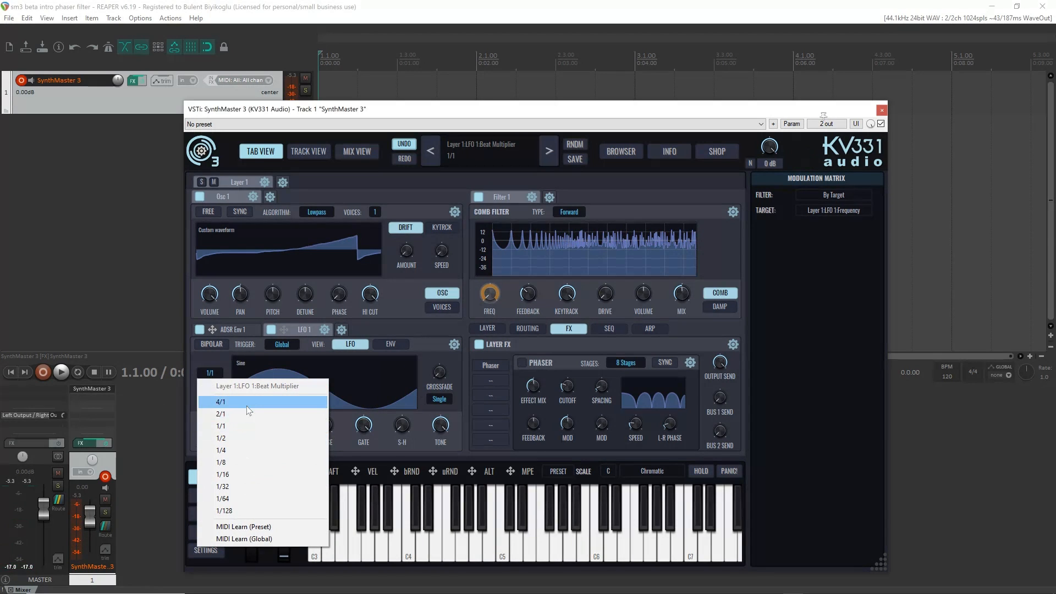
pyautogui.click(246, 413)
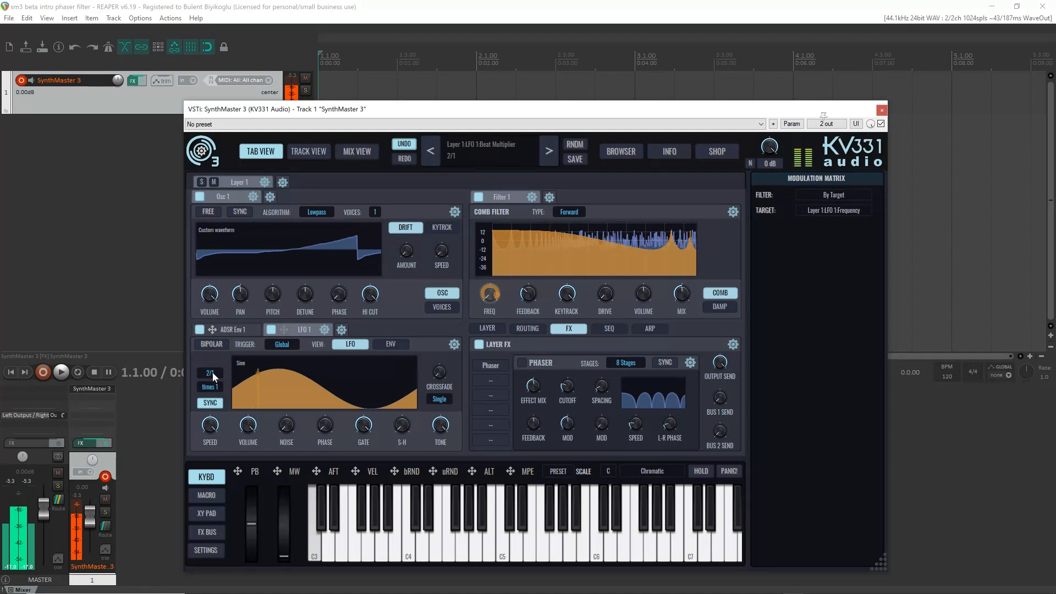
pyautogui.click(214, 373)
pyautogui.click(227, 399)
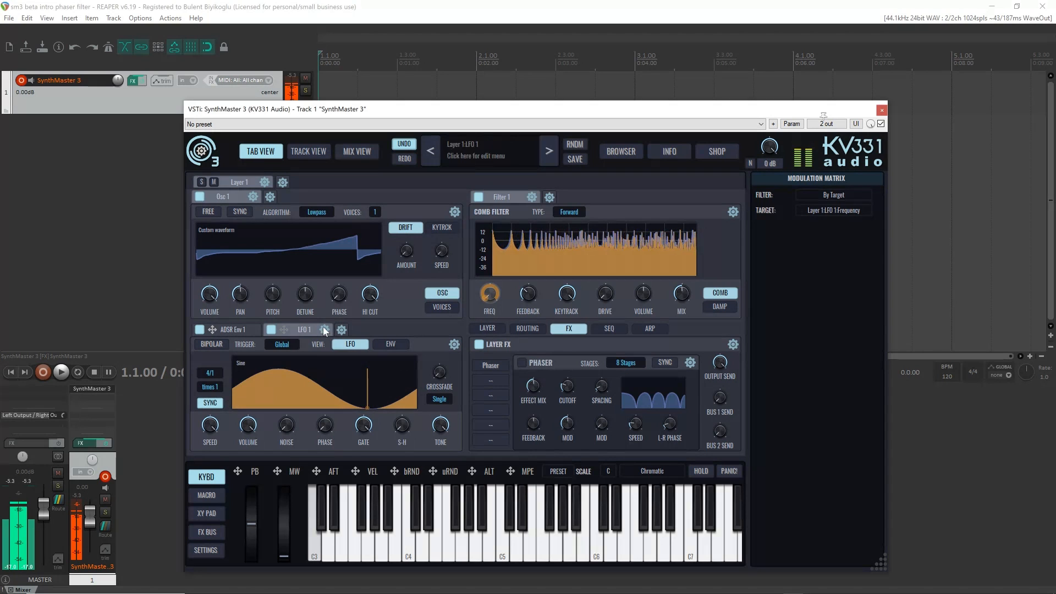
# - Adjust LFO 1's modulation of the comb filter's FREQ and lower FEEDBACK
pyautogui.moveTo(283, 330); pyautogui.dragTo(490, 279)
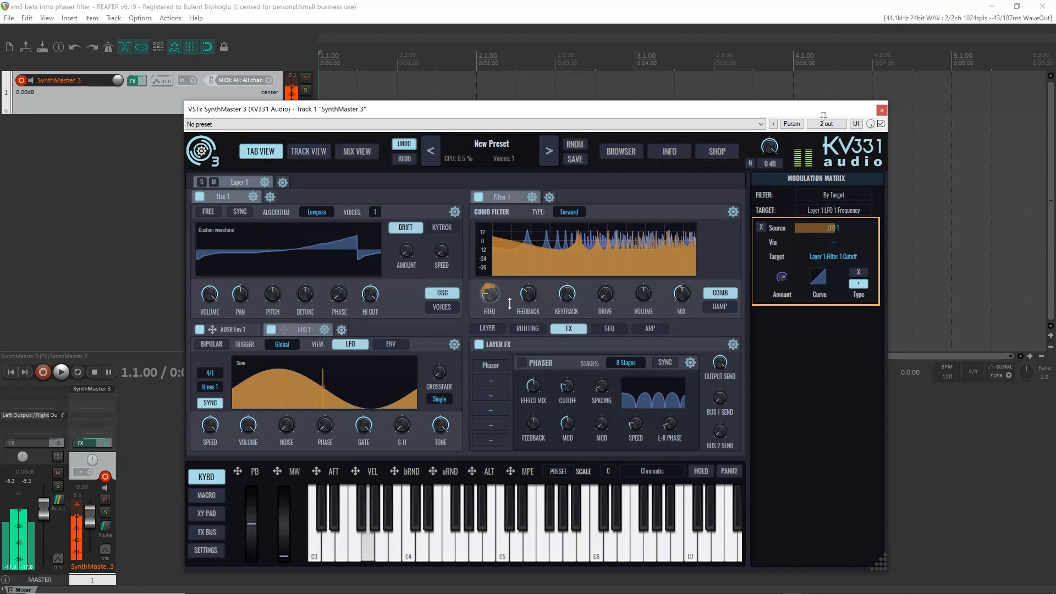
pyautogui.moveTo(531, 296); pyautogui.dragTo(531, 322)
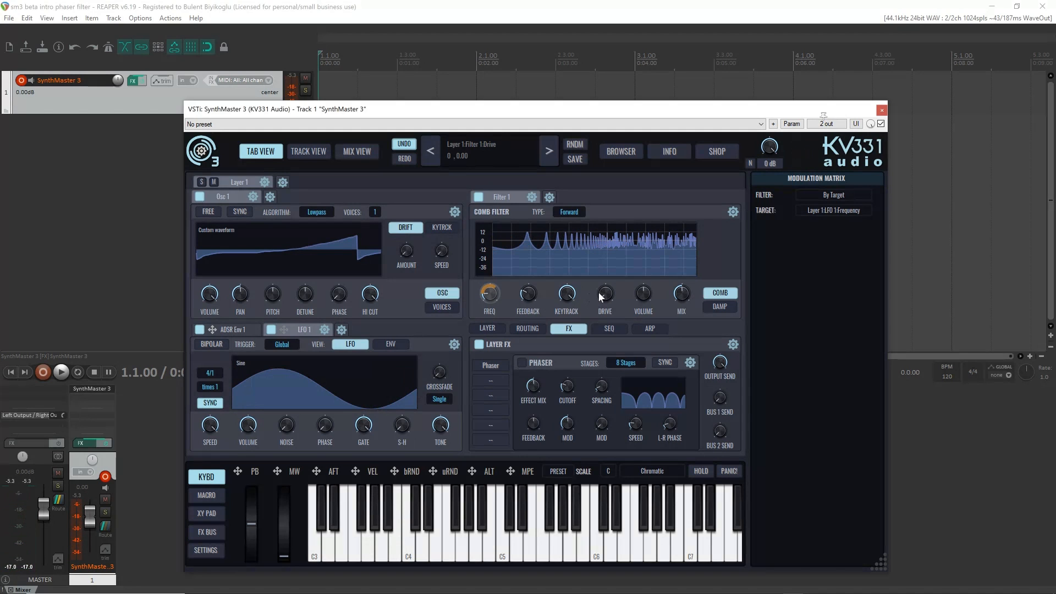
# - Switch the comb filter's type to Backward and raise the LP FREQ of its damping section
pyautogui.click(570, 212)
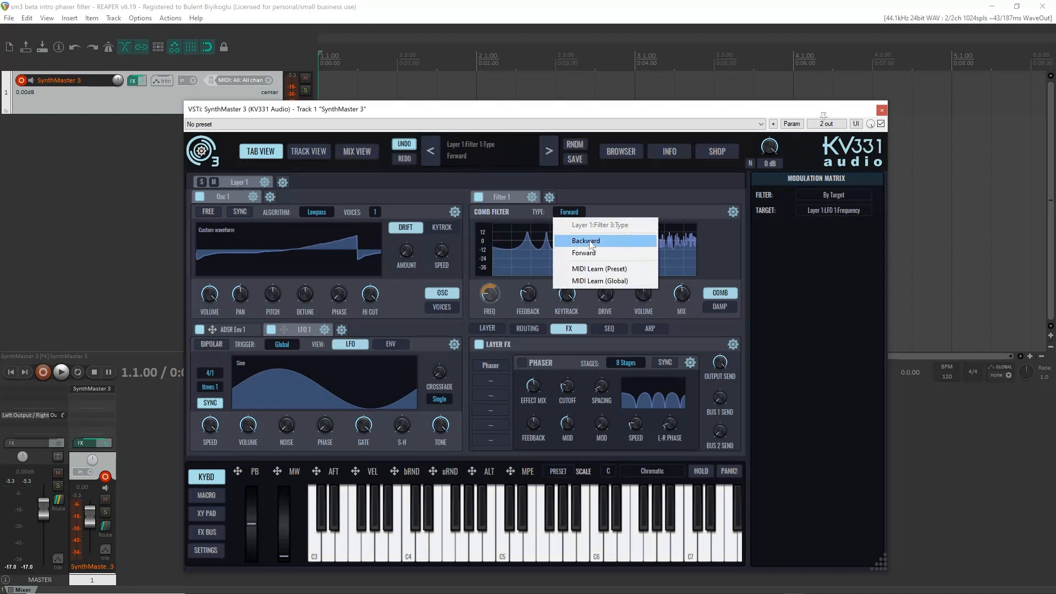
pyautogui.click(589, 239)
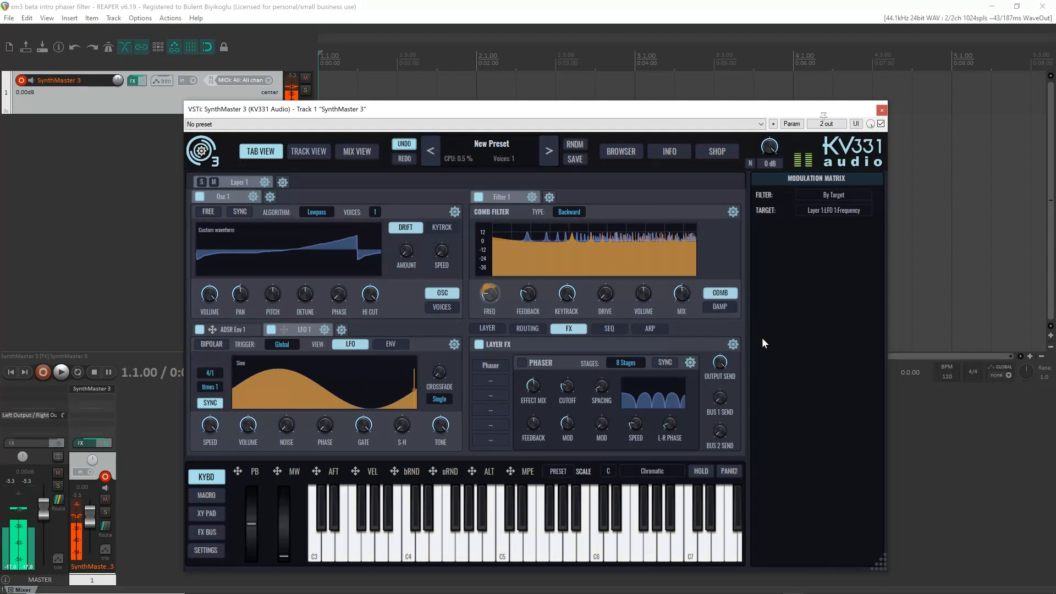
pyautogui.click(722, 307)
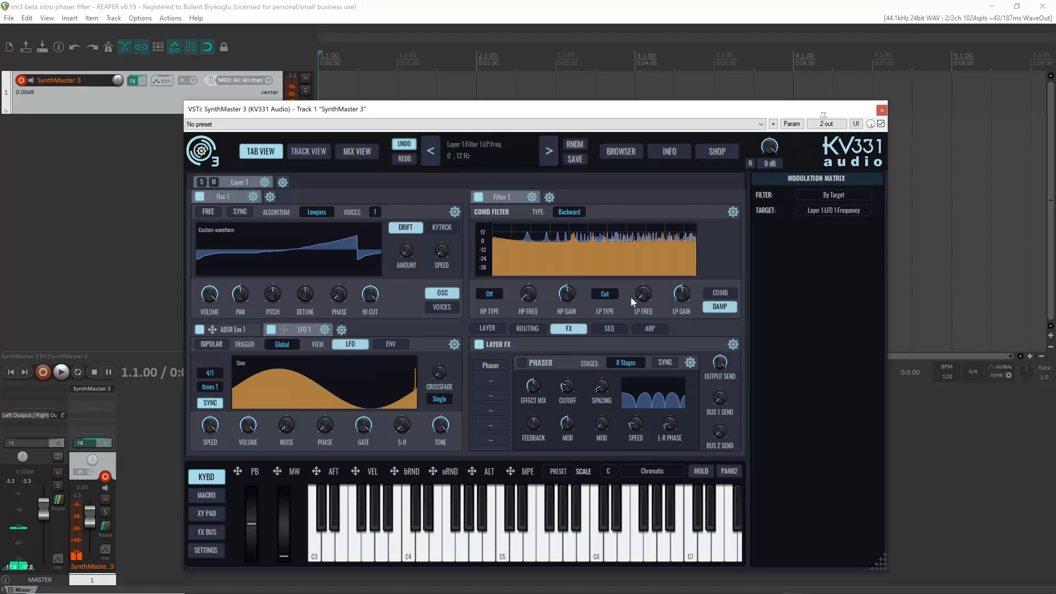
pyautogui.moveTo(644, 302)
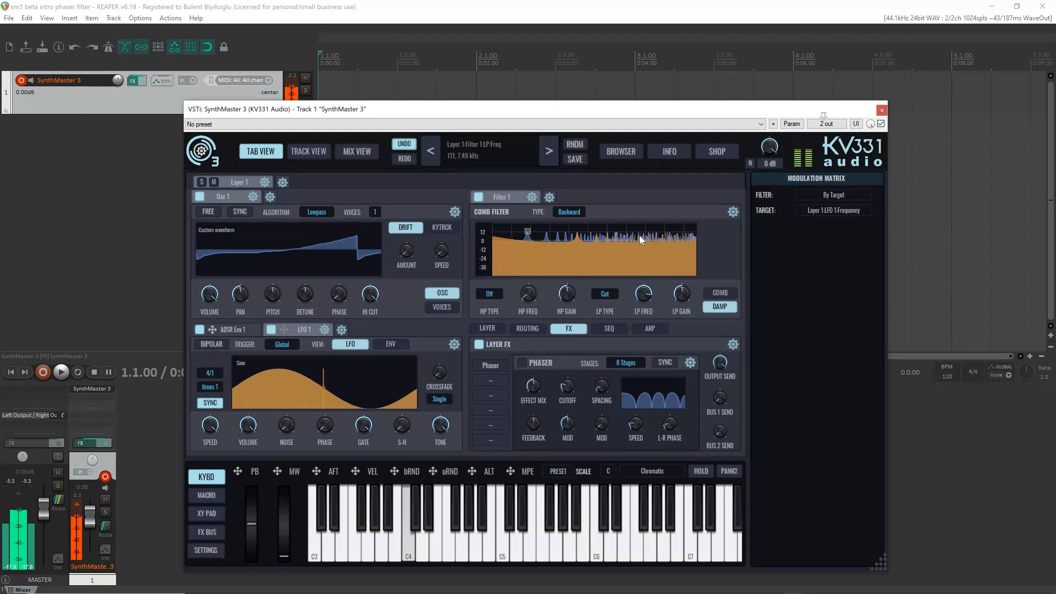
# - Set the comb filter's damping LP TYPE to Shelve and adjust its LP GAIN and LP FREQ
pyautogui.click(605, 295)
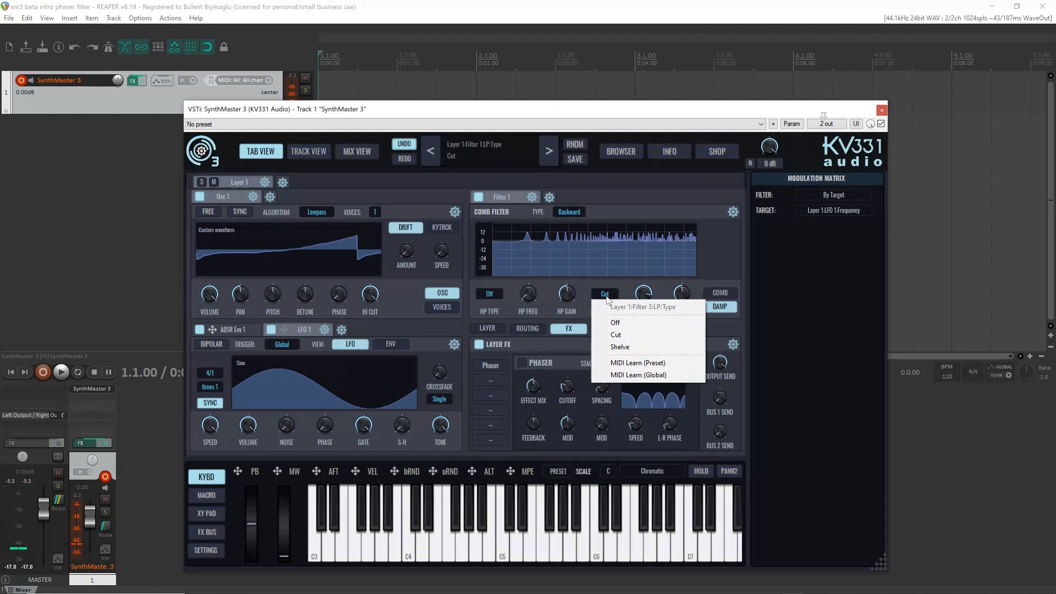
pyautogui.click(628, 347)
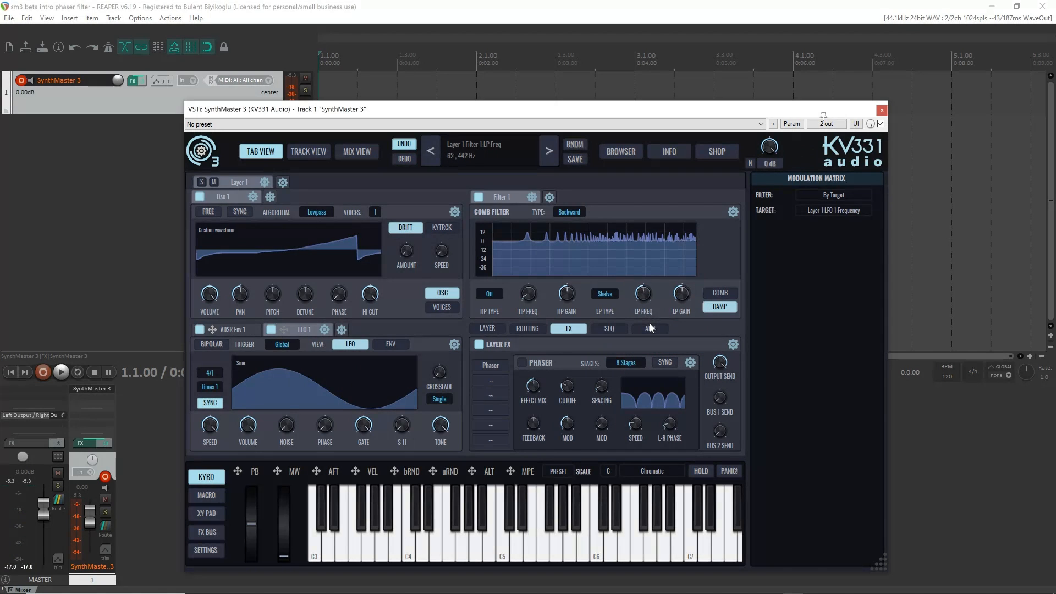
pyautogui.moveTo(682, 295); pyautogui.dragTo(676, 281)
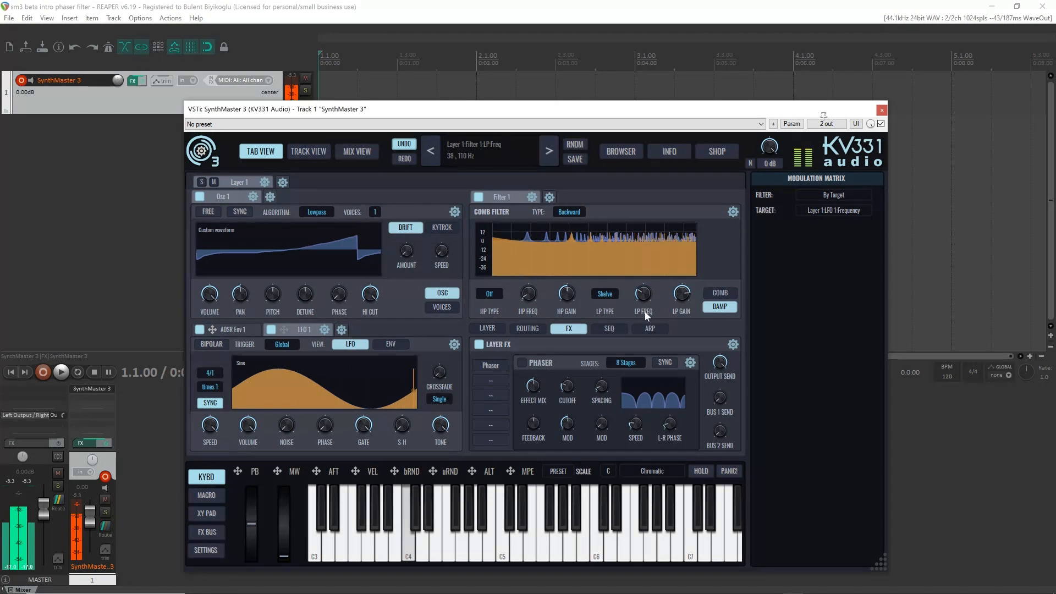
pyautogui.moveTo(645, 314); pyautogui.dragTo(646, 266)
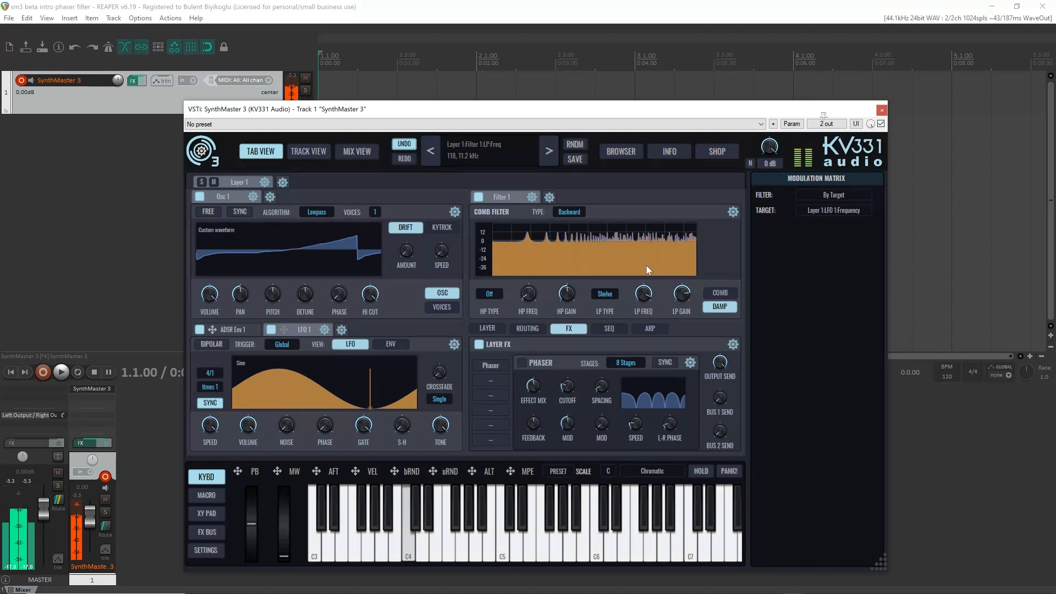
pyautogui.moveTo(646, 266); pyautogui.dragTo(686, 312)
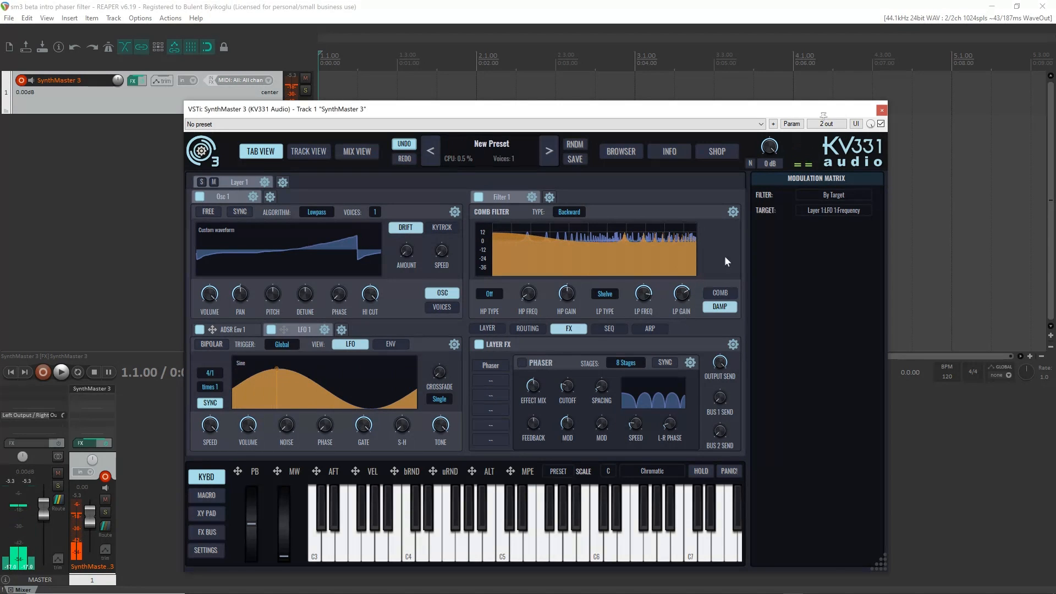
# - Raise the comb filter's FEEDBACK, and sweep the damping LP FREQ to hear its effect
pyautogui.click(722, 293)
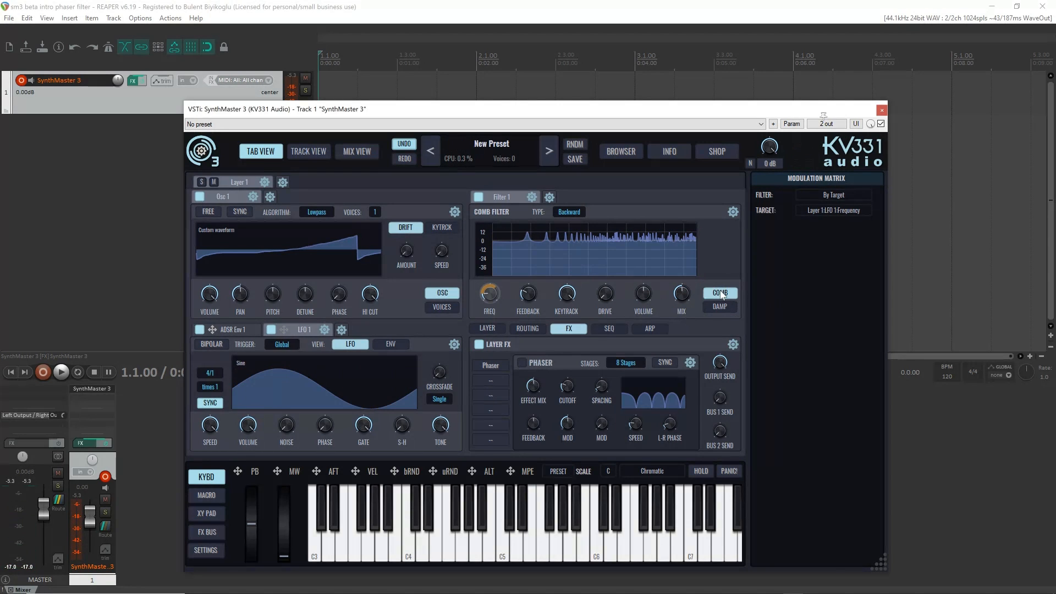
pyautogui.moveTo(532, 291)
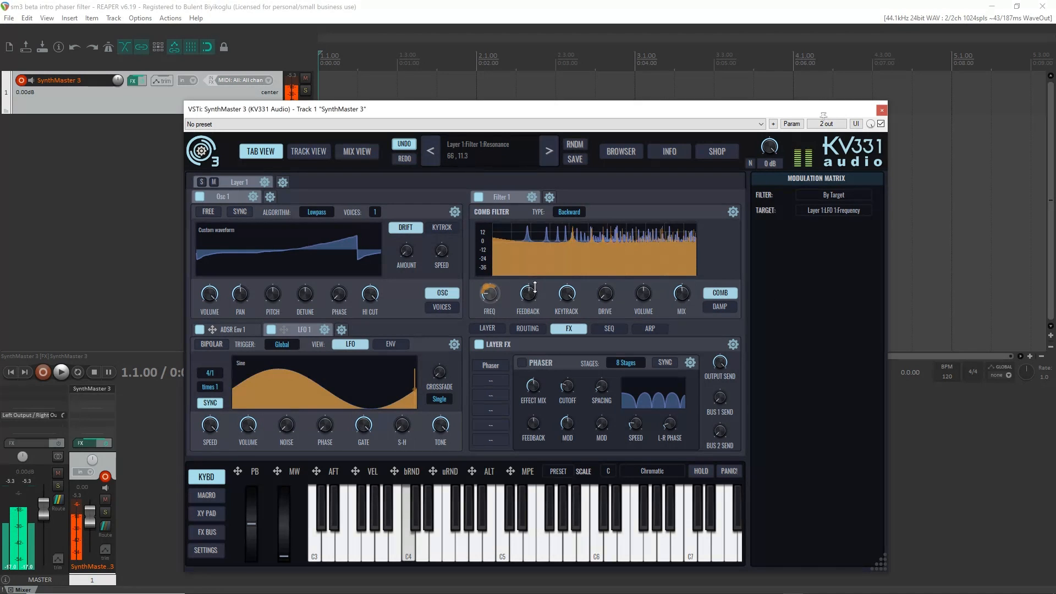
pyautogui.click(712, 306)
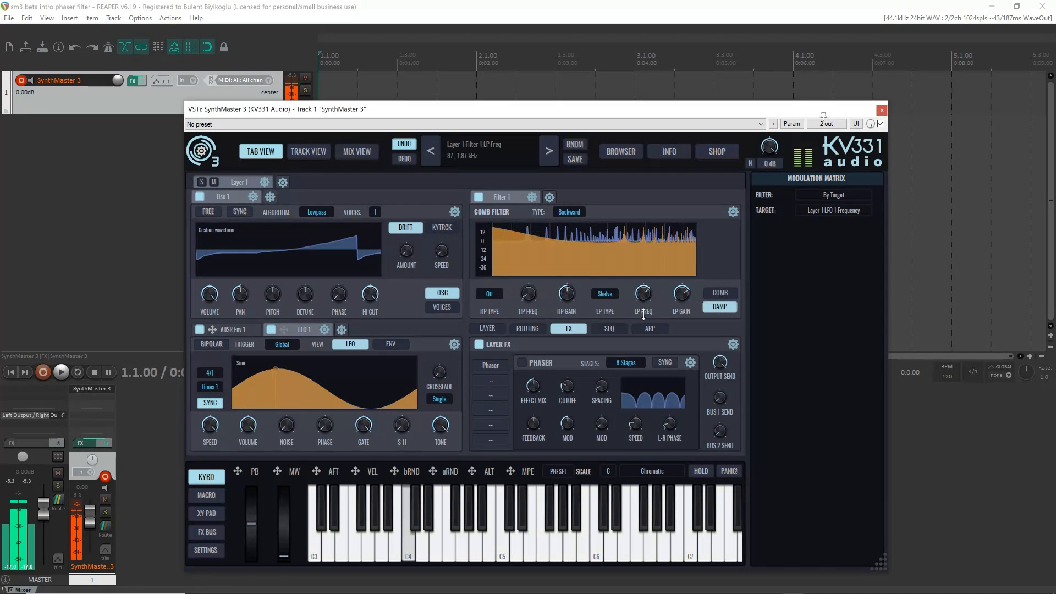
pyautogui.moveTo(646, 306)
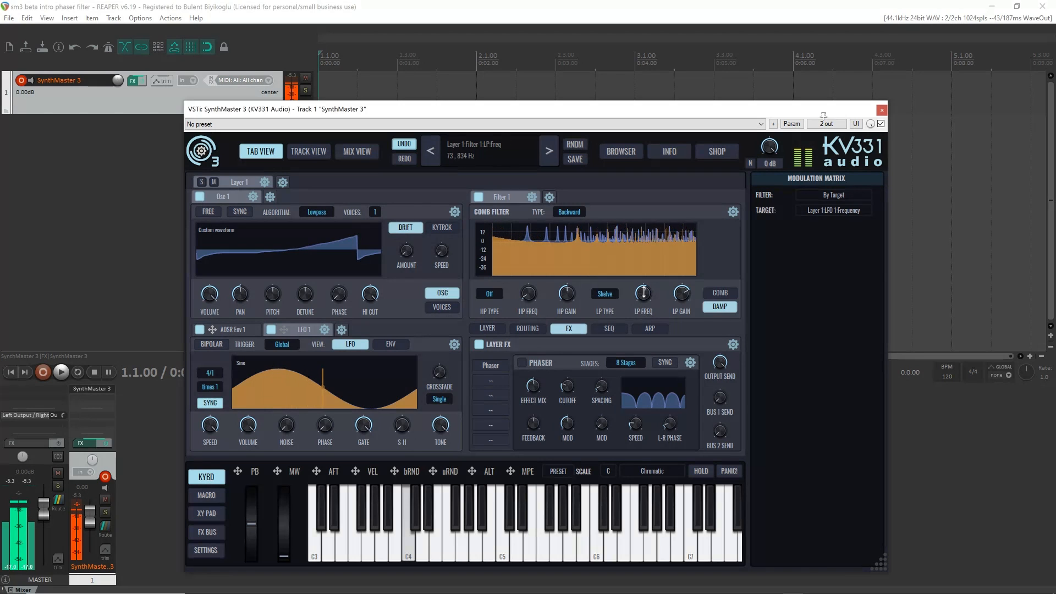
pyautogui.moveTo(653, 310)
pyautogui.mouseDown()
pyautogui.moveTo(641, 262)
pyautogui.moveTo(654, 305)
pyautogui.mouseUp()
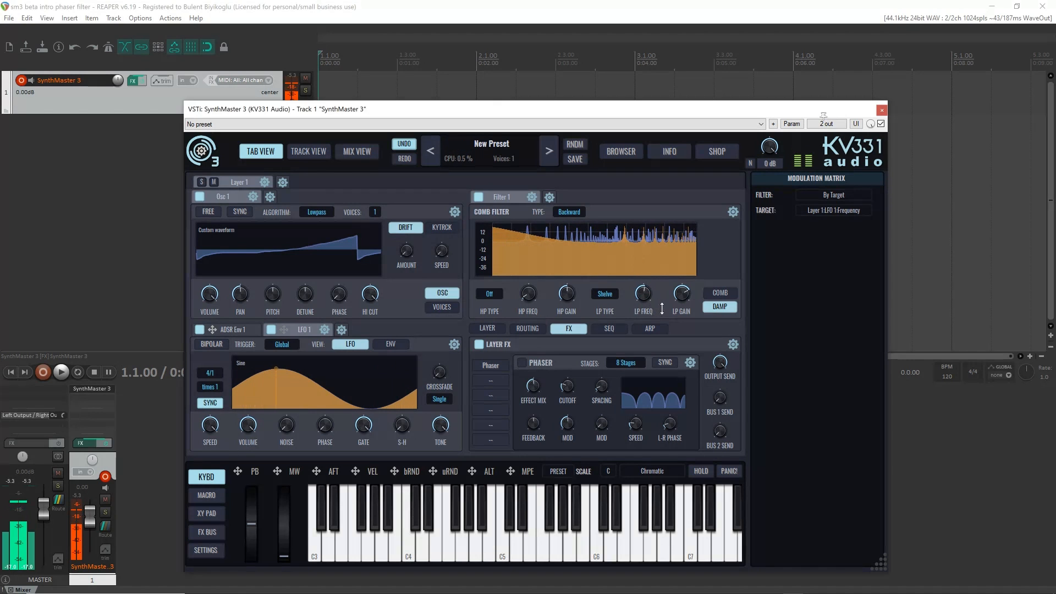
pyautogui.moveTo(674, 302)
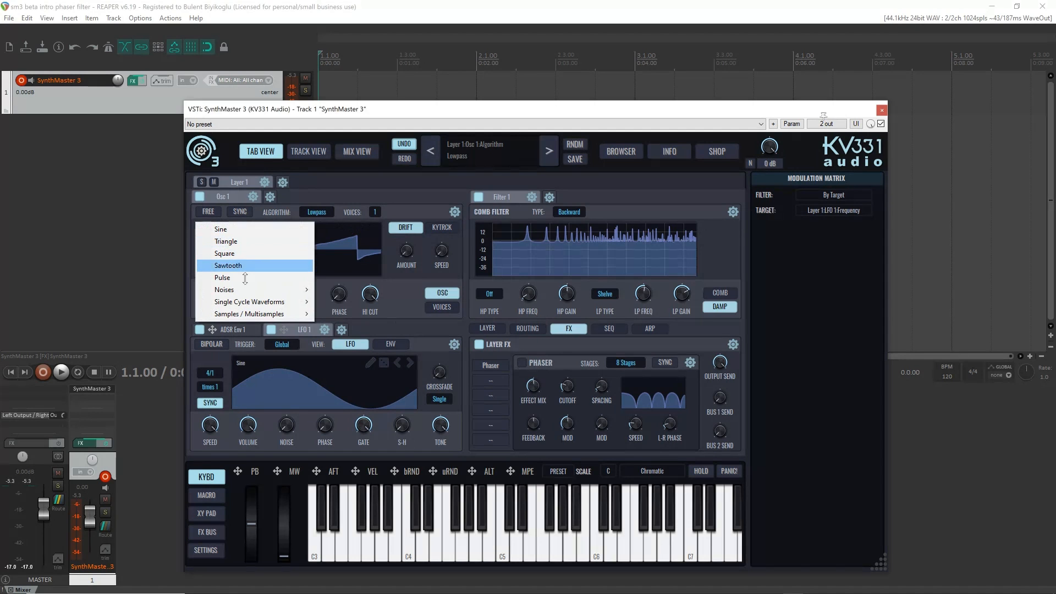
# - Change Osc 1's waveform to Pink Noise and remove the modulation from the comb filter's FREQ
pyautogui.moveTo(253, 289)
pyautogui.click(384, 302)
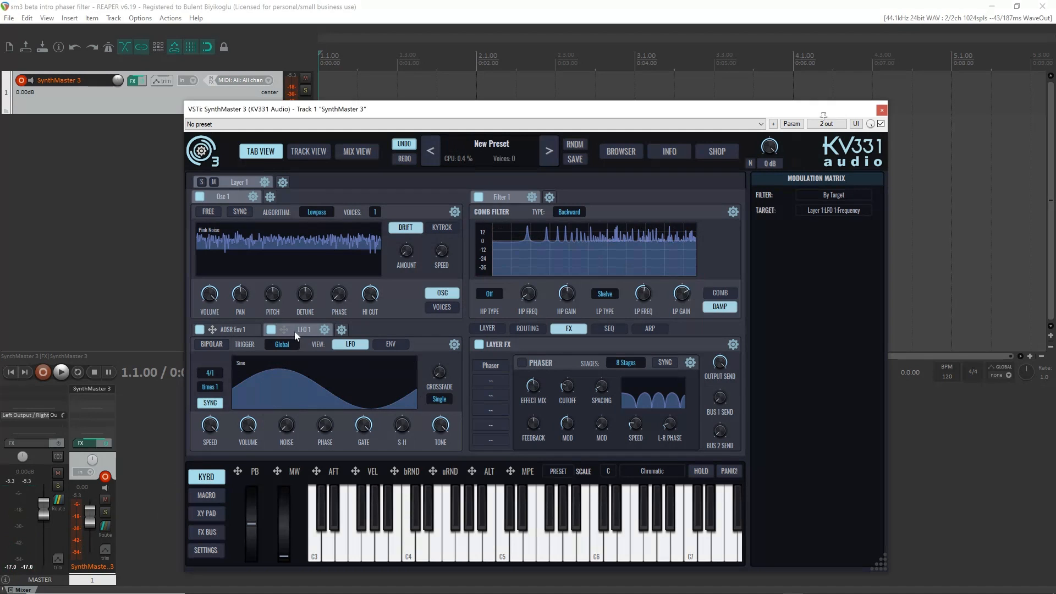
pyautogui.click(720, 293)
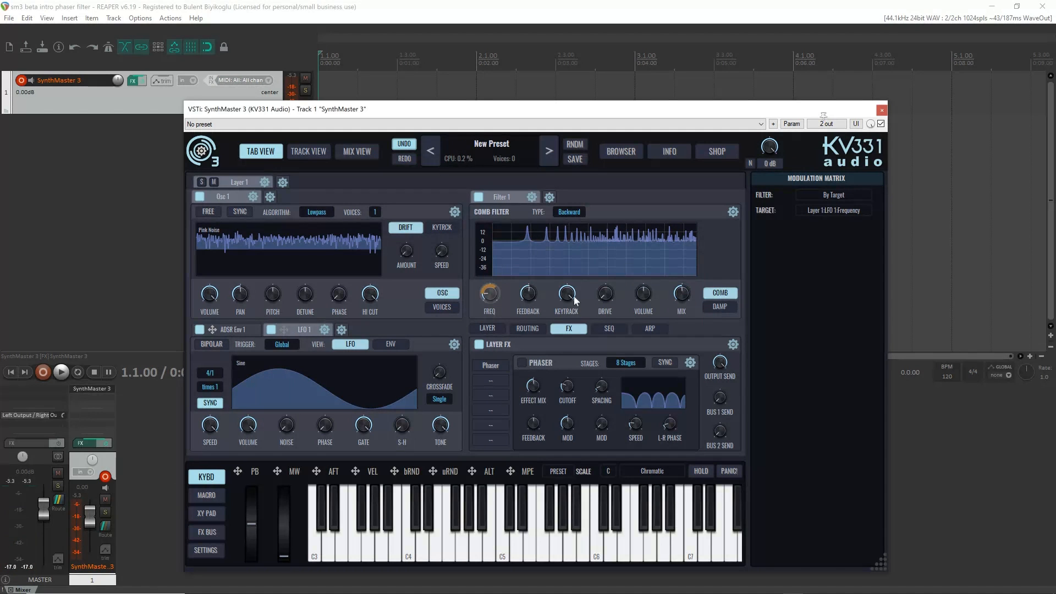
pyautogui.rightClick(490, 296)
pyautogui.click(537, 360)
# - Set the comb filter's FREQ to about 78 Hz and raise its FEEDBACK
pyautogui.moveTo(491, 295); pyautogui.dragTo(490, 294)
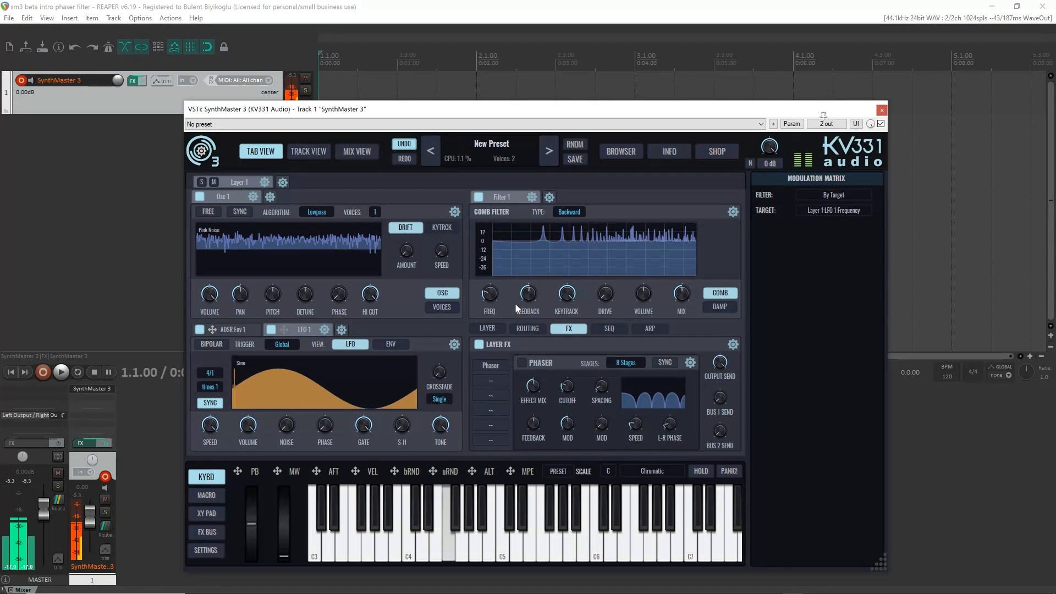
pyautogui.moveTo(528, 308)
pyautogui.moveTo(529, 311); pyautogui.dragTo(516, 266)
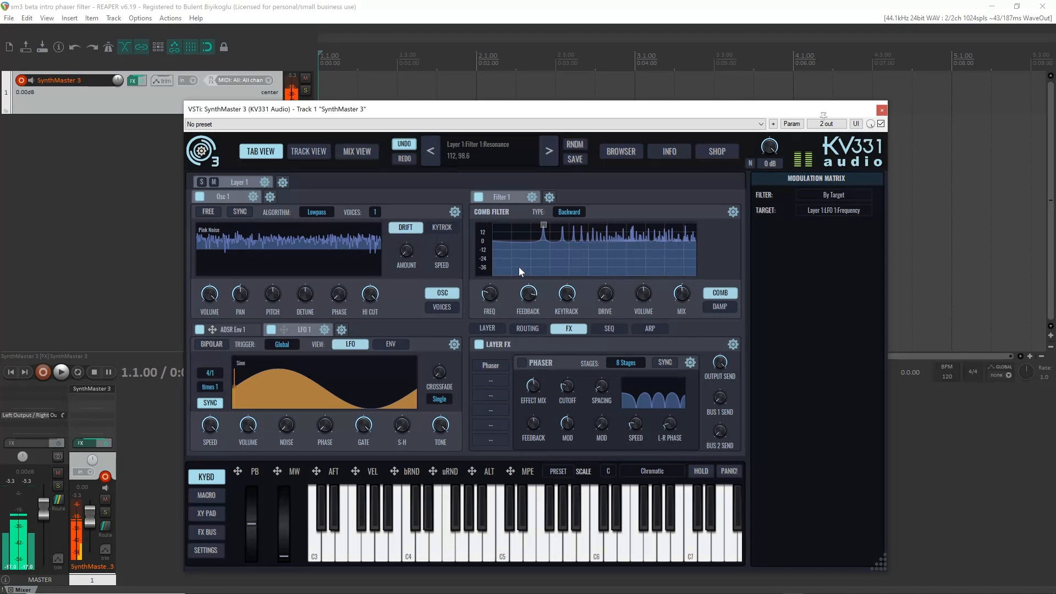
pyautogui.moveTo(519, 266)
pyautogui.mouseDown()
pyautogui.moveTo(534, 285)
pyautogui.moveTo(531, 305)
pyautogui.moveTo(525, 295)
pyautogui.mouseUp()
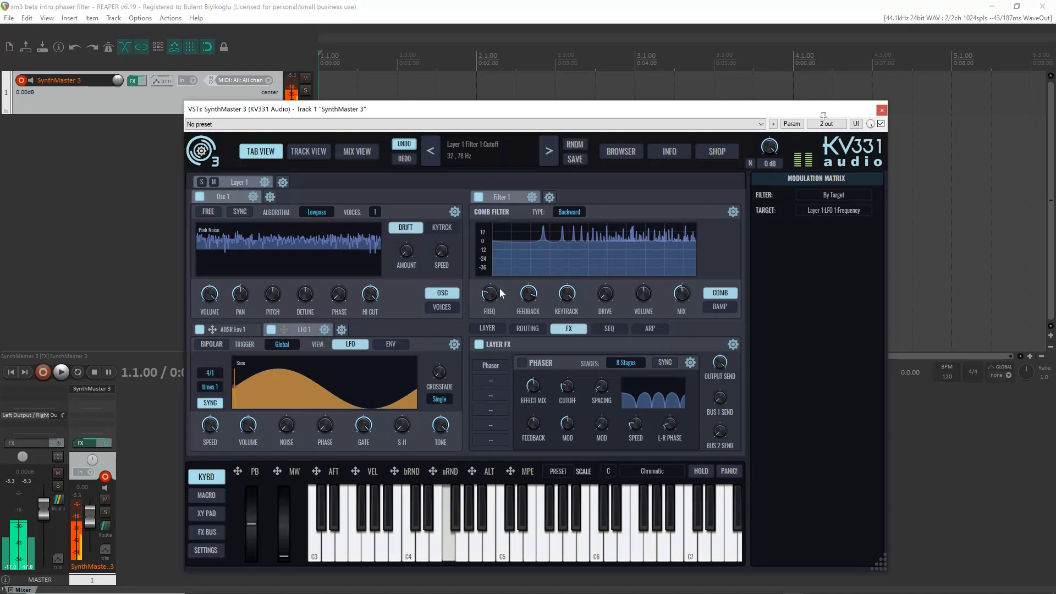
# - Set the damping LP TYPE to Cut and raise its LP FREQ to about 17.8 kHz
pyautogui.click(717, 305)
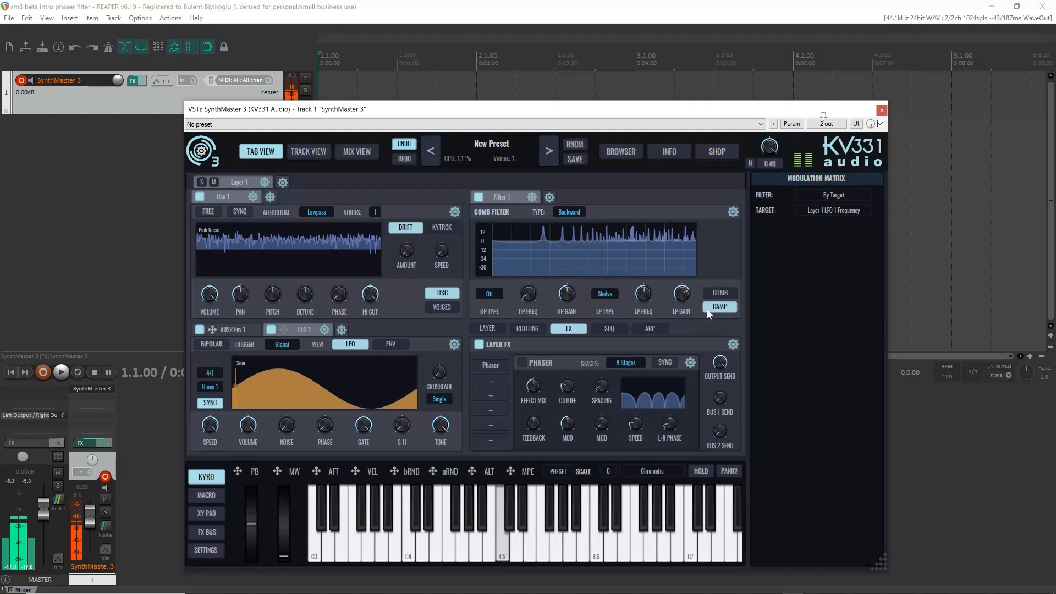
pyautogui.click(599, 296)
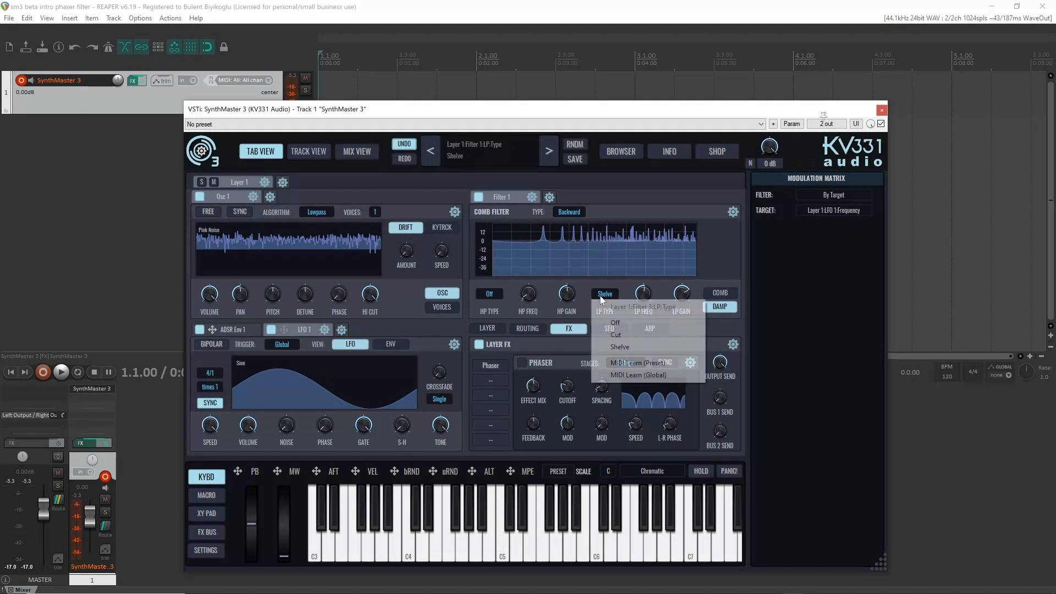
pyautogui.click(618, 332)
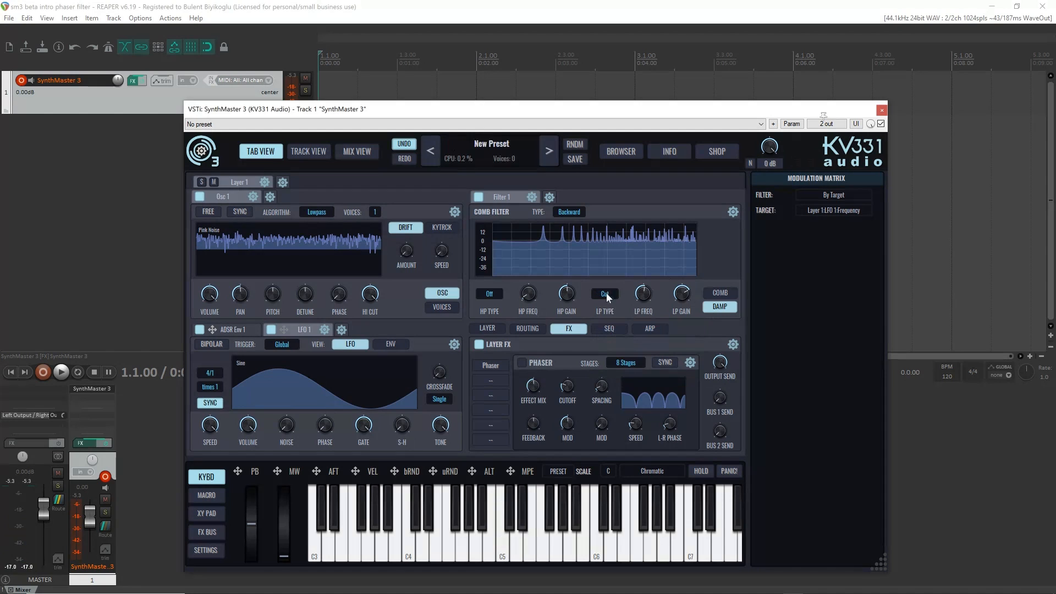
pyautogui.moveTo(641, 299)
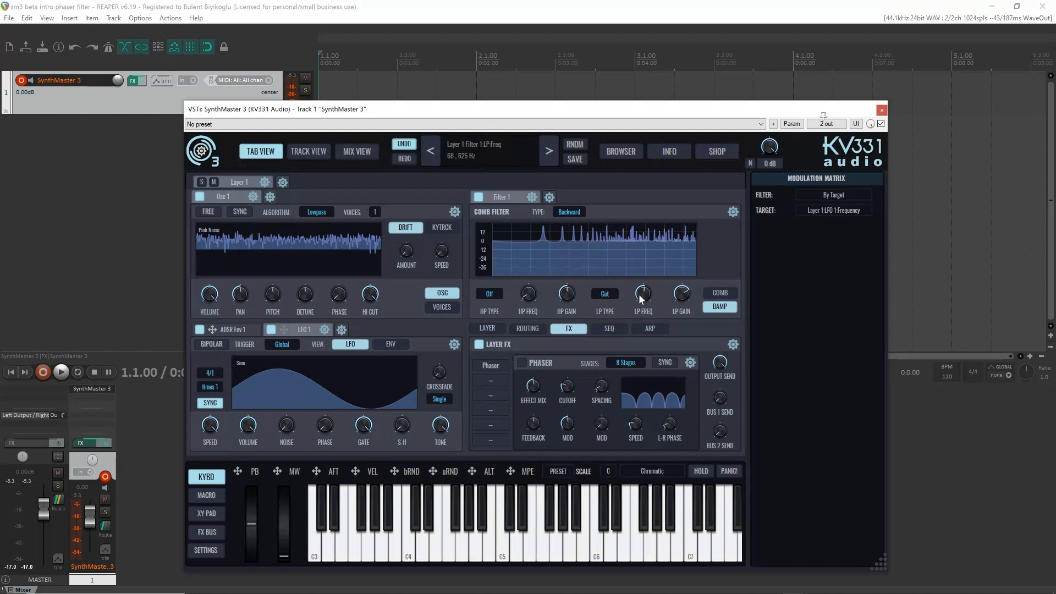
pyautogui.moveTo(641, 299); pyautogui.dragTo(630, 261)
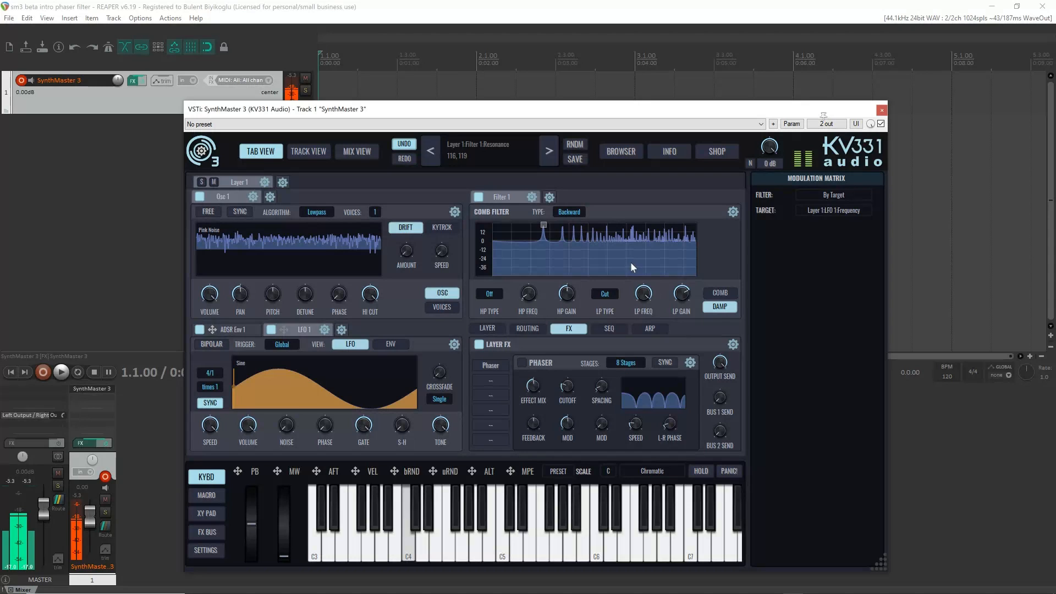
# - Switch the damping LP TYPE to Shelve and lower its LP GAIN
pyautogui.click(604, 294)
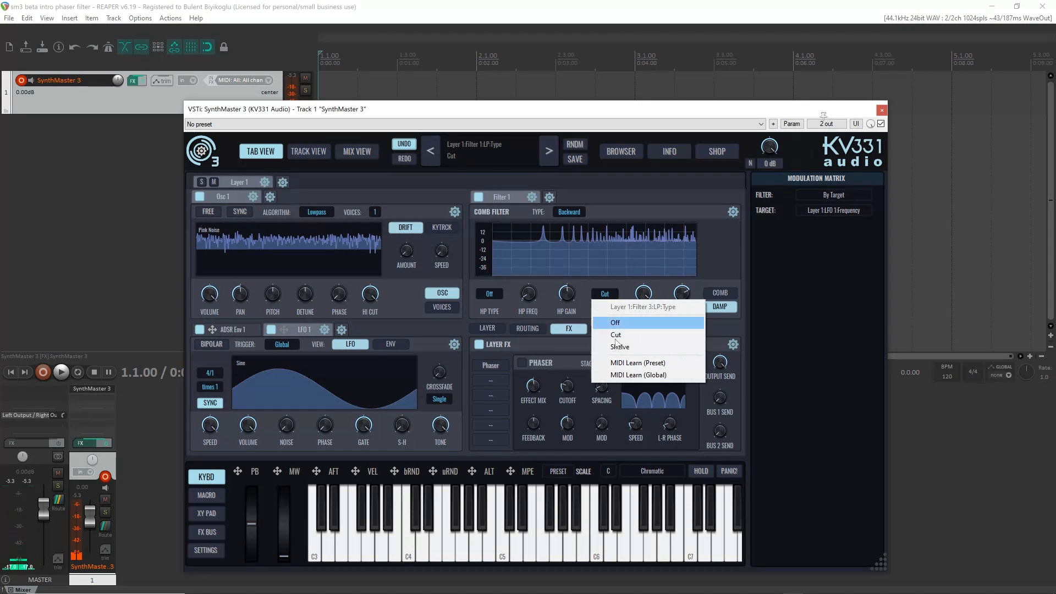
pyautogui.click(632, 346)
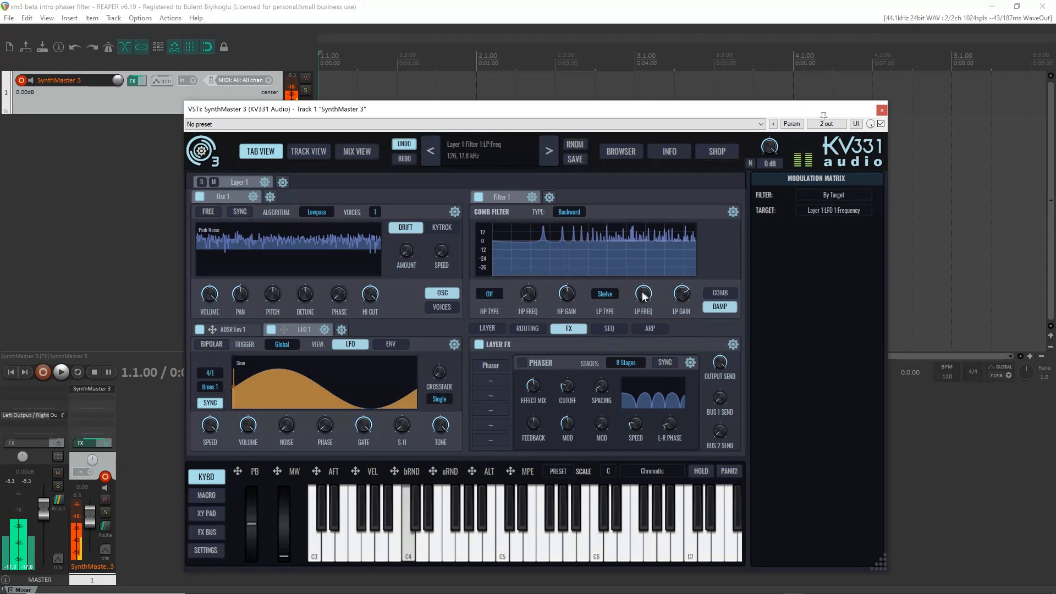
pyautogui.moveTo(684, 293); pyautogui.dragTo(697, 344)
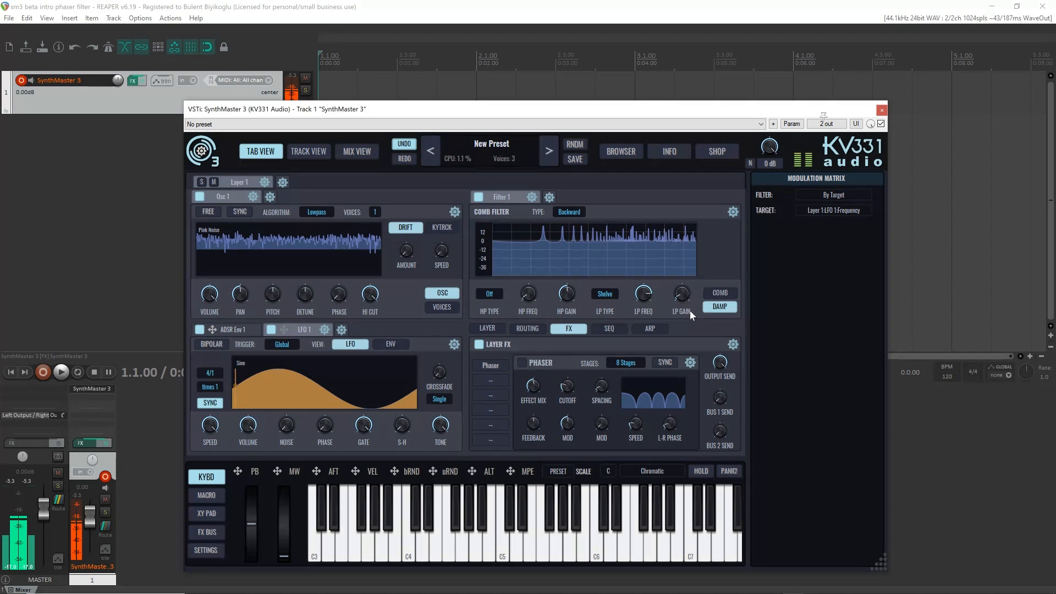
# - Readjust the damping LP FREQ and LP GAIN, and return LP TYPE to Cut
pyautogui.moveTo(684, 301)
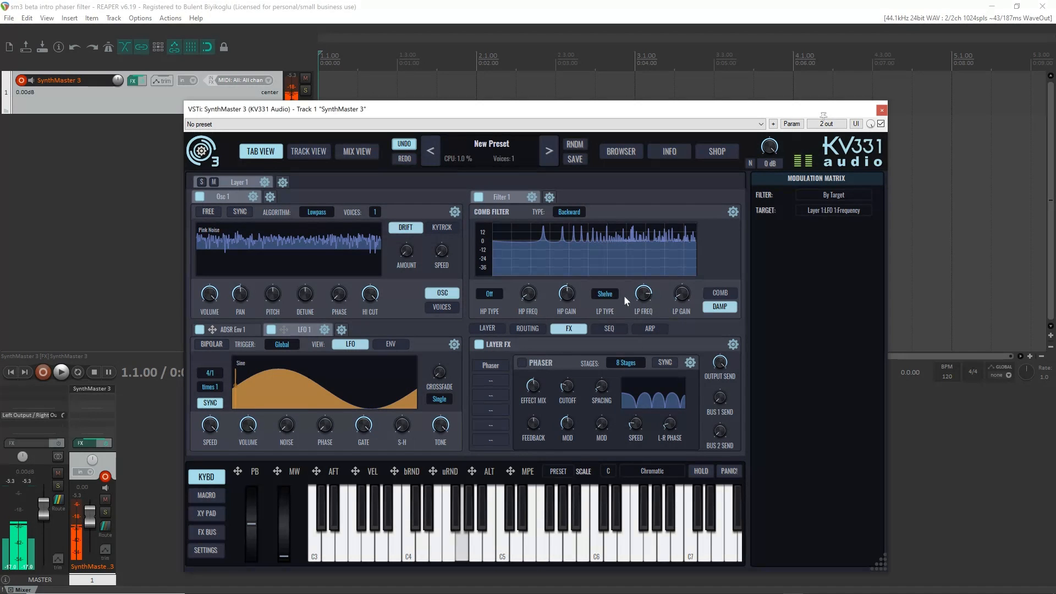
pyautogui.moveTo(641, 295)
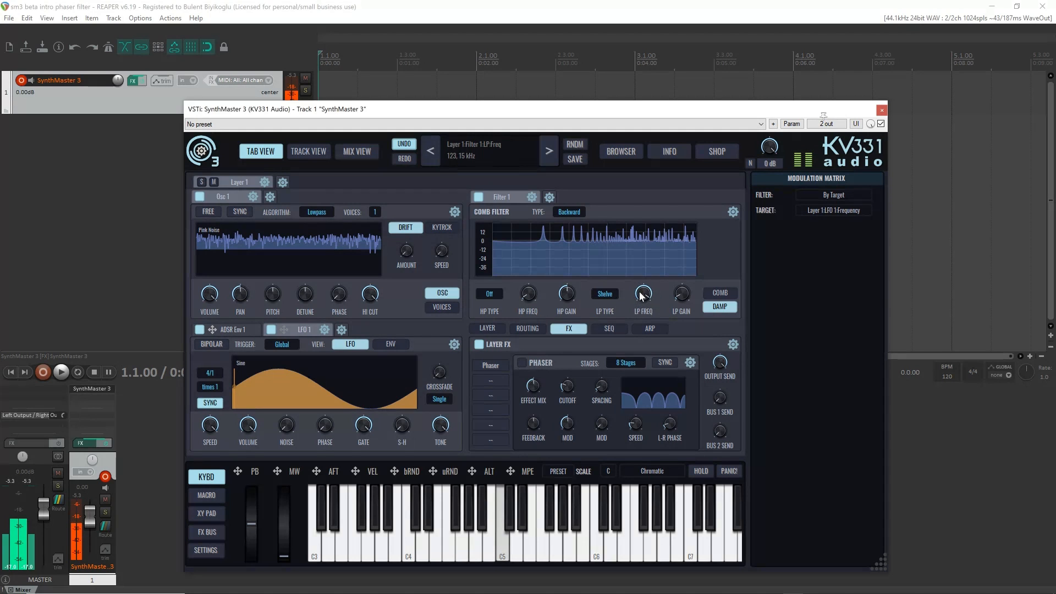
pyautogui.moveTo(640, 292); pyautogui.dragTo(681, 300)
pyautogui.click(602, 295)
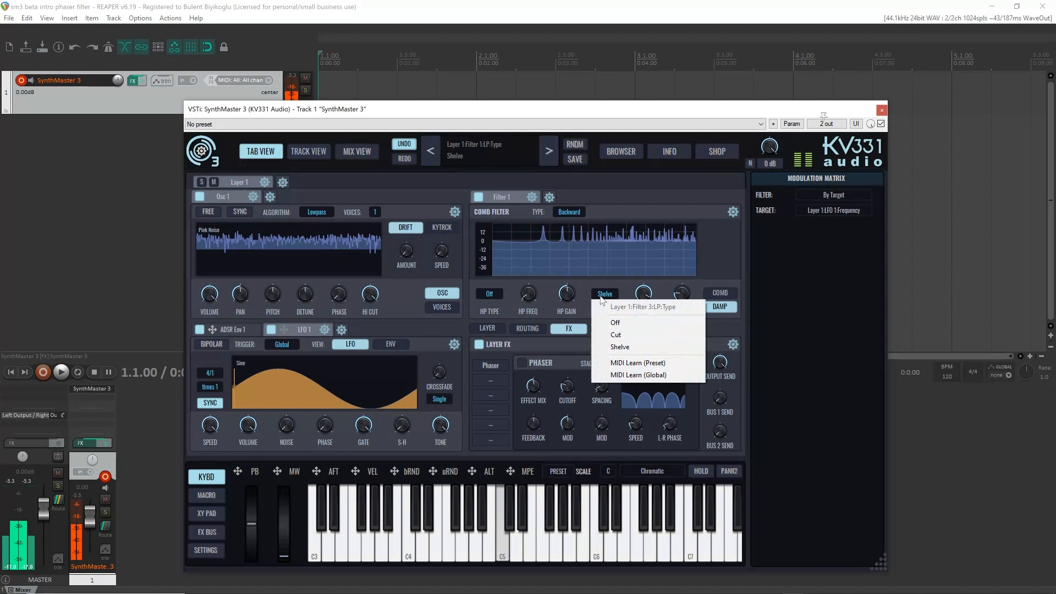
pyautogui.click(623, 334)
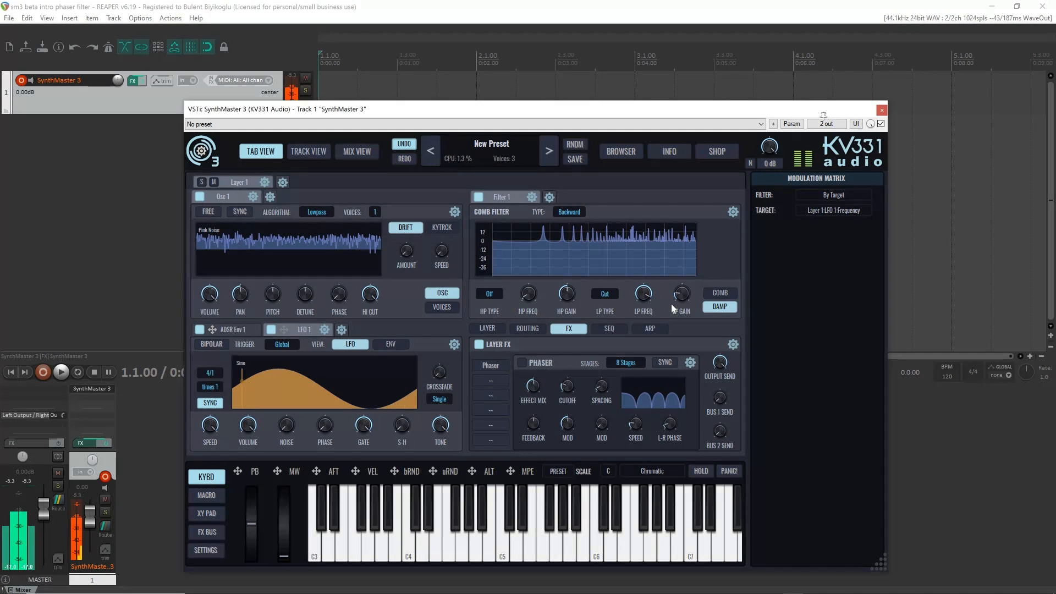
# - Adjust the comb filter's FEEDBACK and DRIVE in its main COMB settings
pyautogui.click(718, 294)
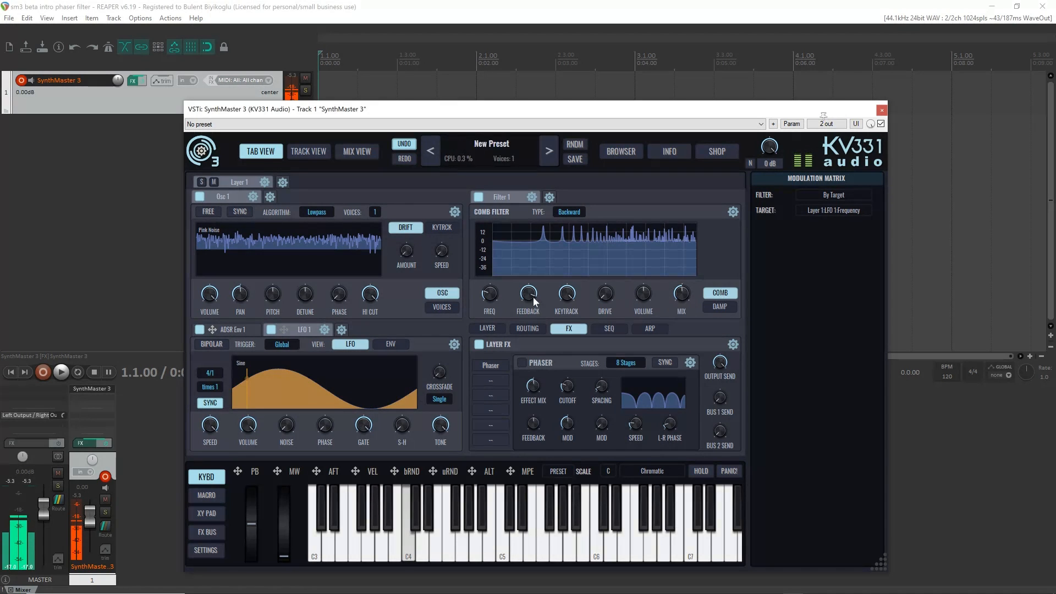
pyautogui.moveTo(529, 290); pyautogui.dragTo(527, 287)
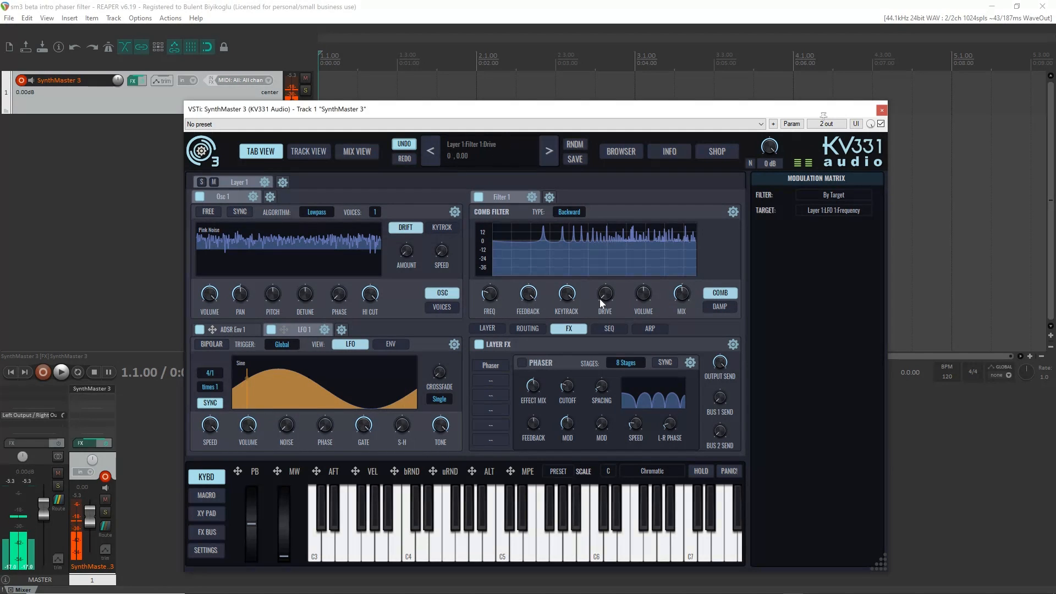
pyautogui.moveTo(607, 292); pyautogui.dragTo(606, 289)
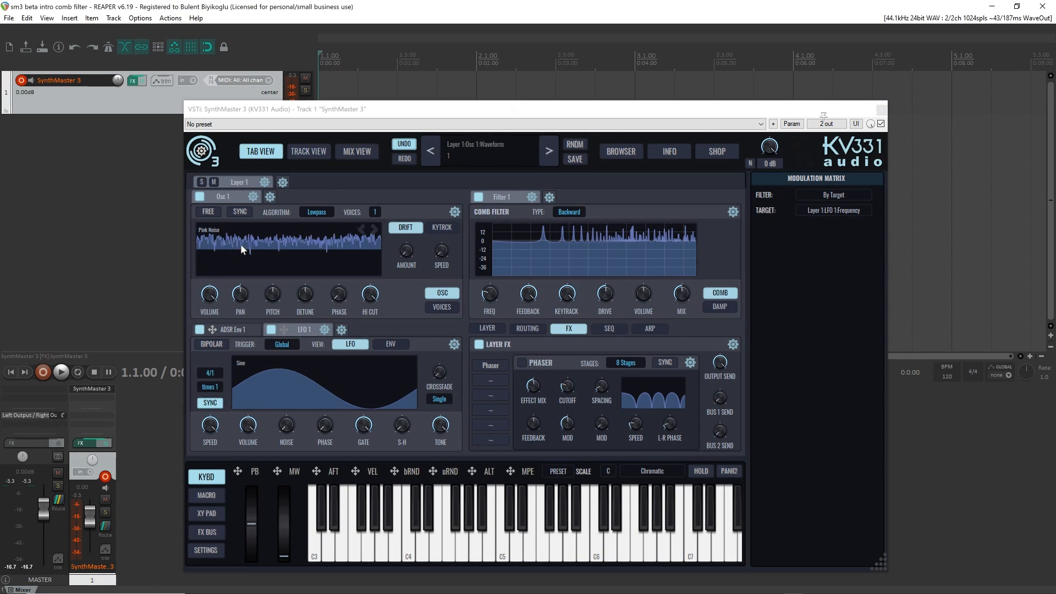
# - Load a new custom single-cycle waveform into Osc 1 in place of the pink noise
pyautogui.click(266, 243)
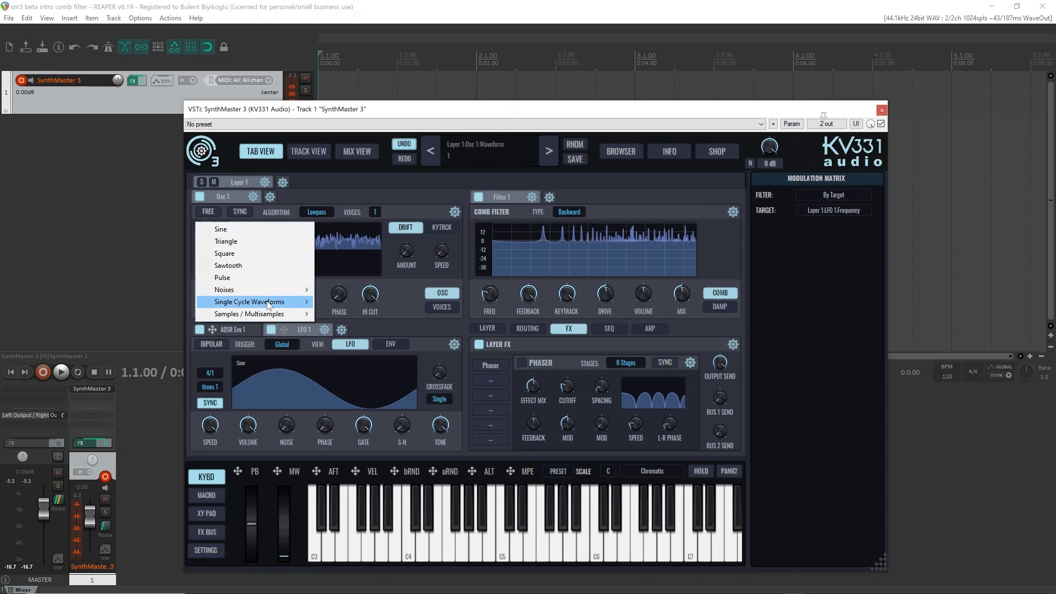
pyautogui.moveTo(269, 306)
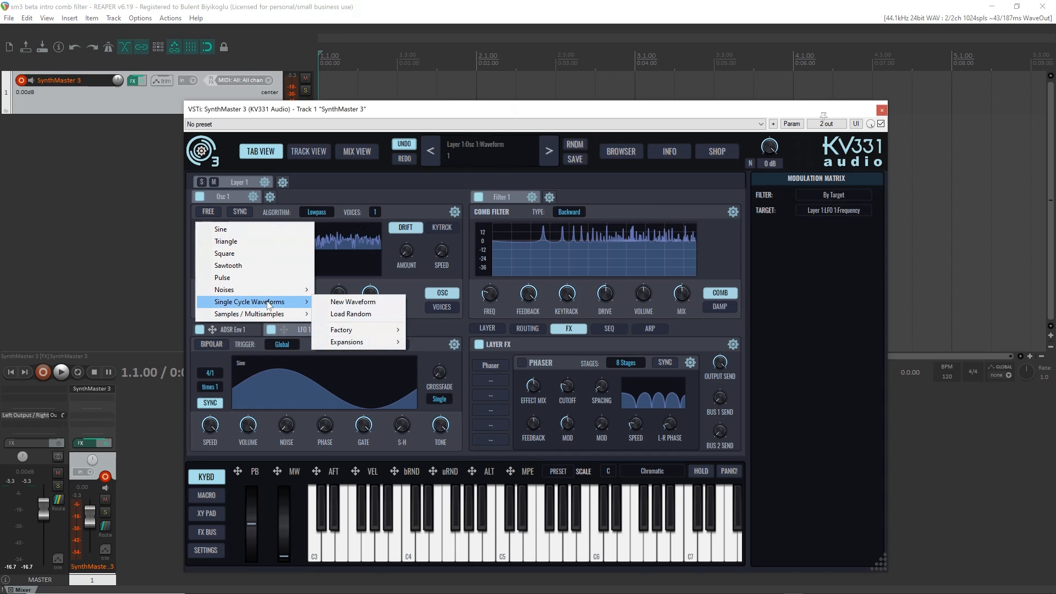
pyautogui.click(363, 302)
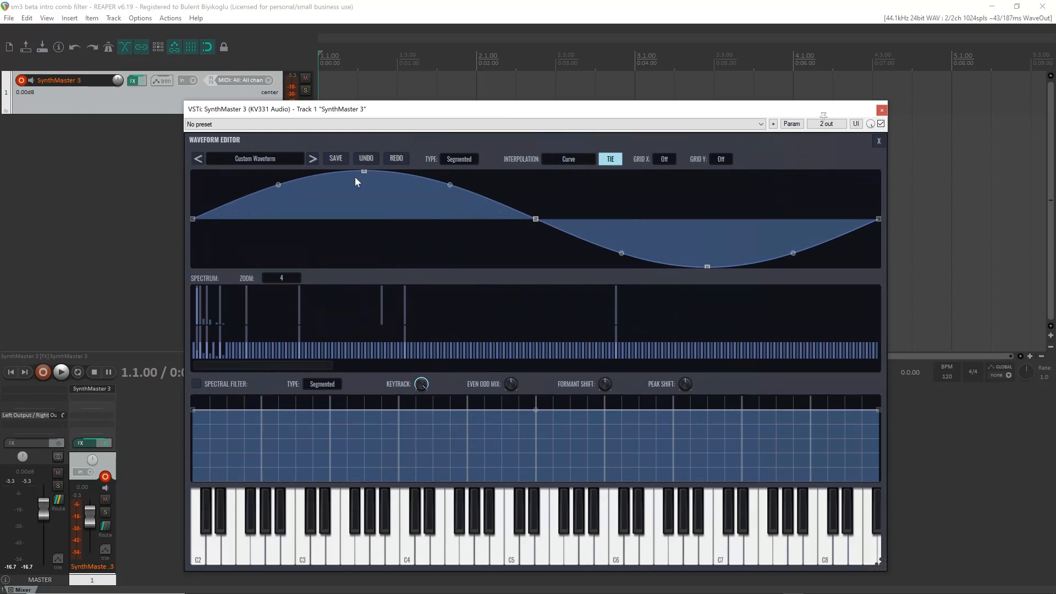
# - Reshape the waveform into a falling ramp with its peak at the start and trough at the end, straighten both slopes, and close the editor
pyautogui.moveTo(363, 170); pyautogui.dragTo(191, 156)
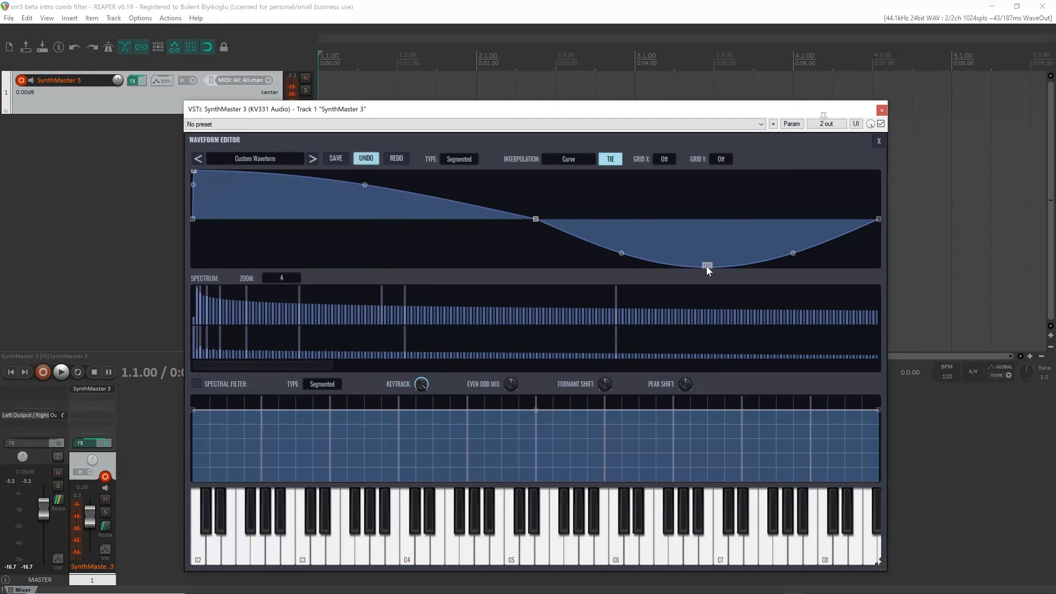
pyautogui.moveTo(706, 267); pyautogui.dragTo(884, 281)
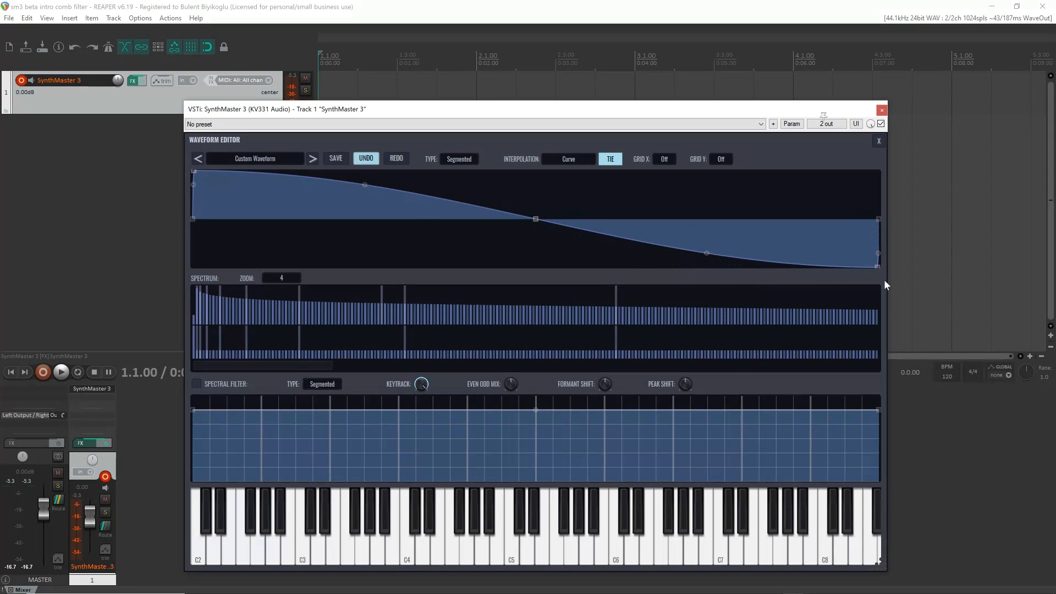
pyautogui.moveTo(365, 186); pyautogui.dragTo(367, 195)
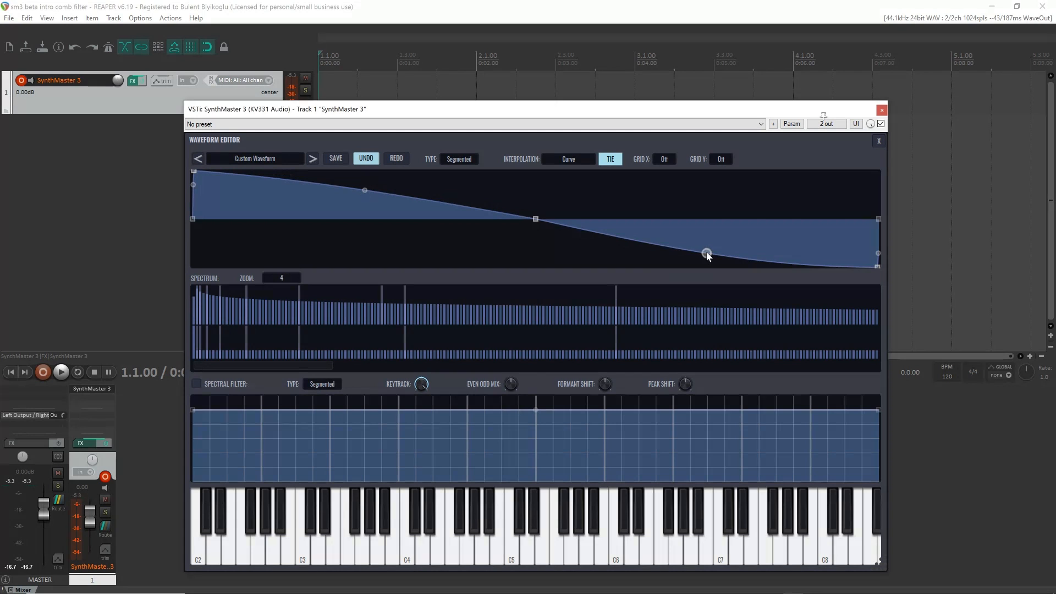
pyautogui.moveTo(706, 253); pyautogui.dragTo(706, 249)
pyautogui.click(878, 141)
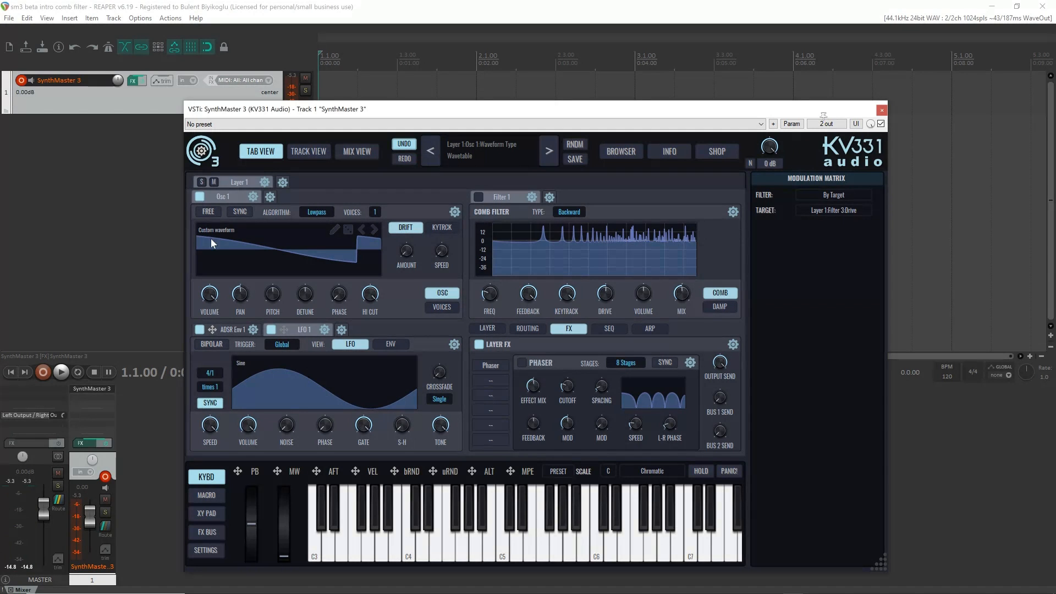
# - Replace the comb filter in Filter 1 with a Formant Filter
pyautogui.click(532, 197)
pyautogui.moveTo(563, 262)
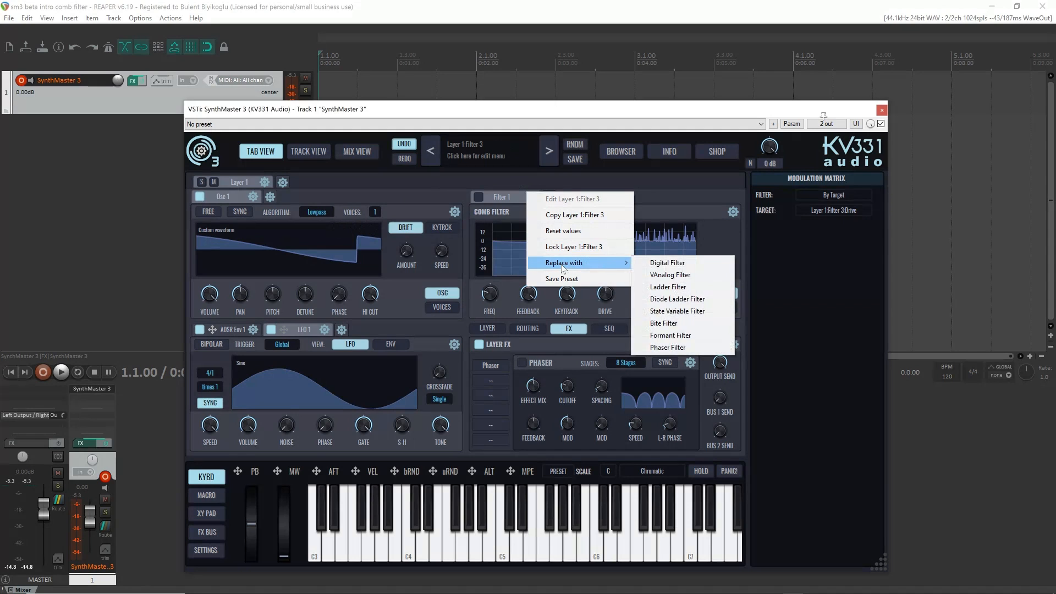
pyautogui.click(675, 336)
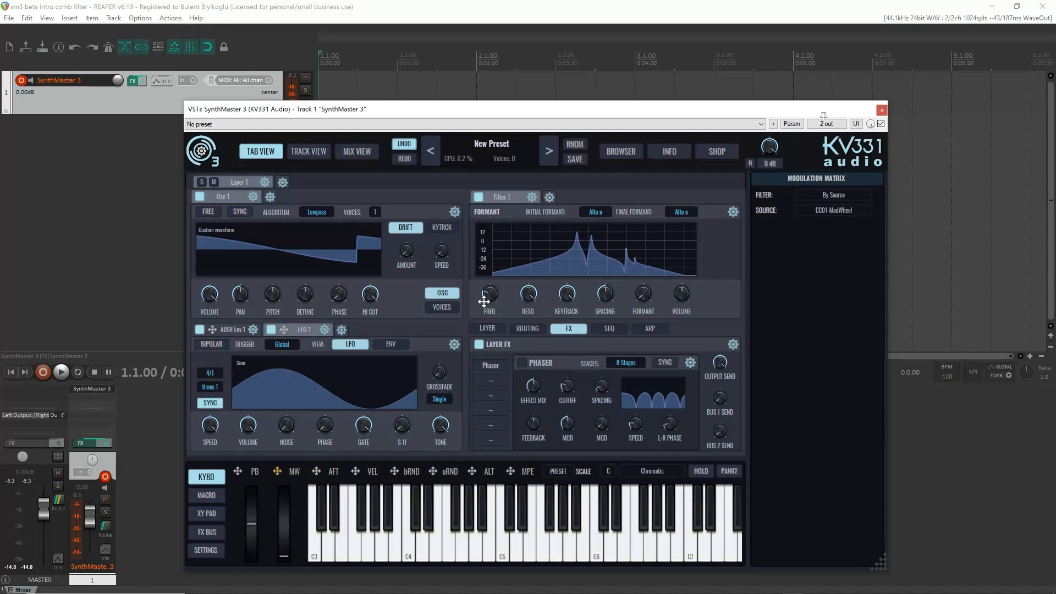
pyautogui.moveTo(484, 301); pyautogui.dragTo(490, 295)
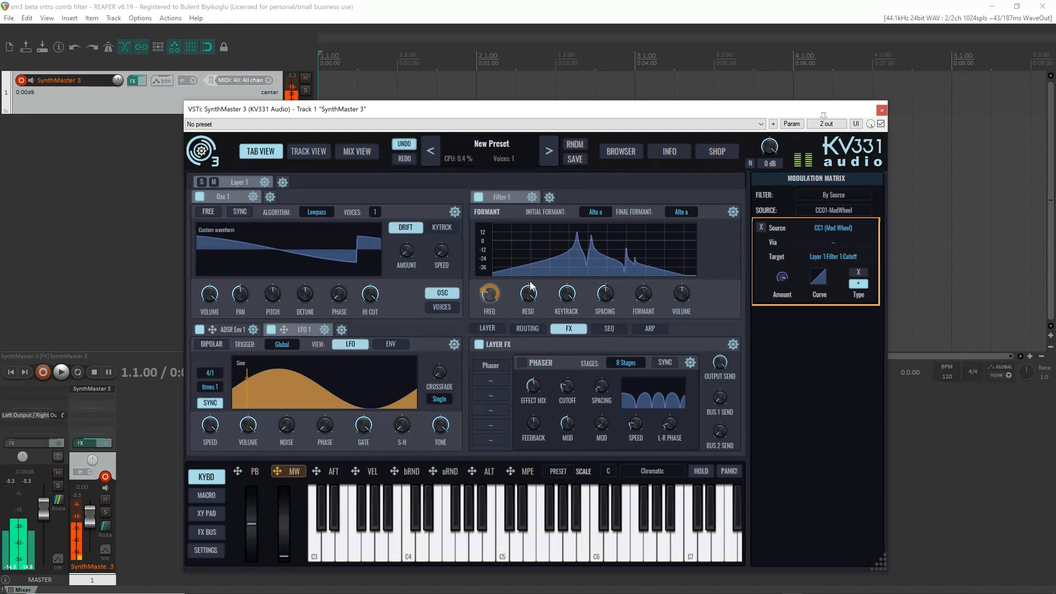
pyautogui.moveTo(487, 295)
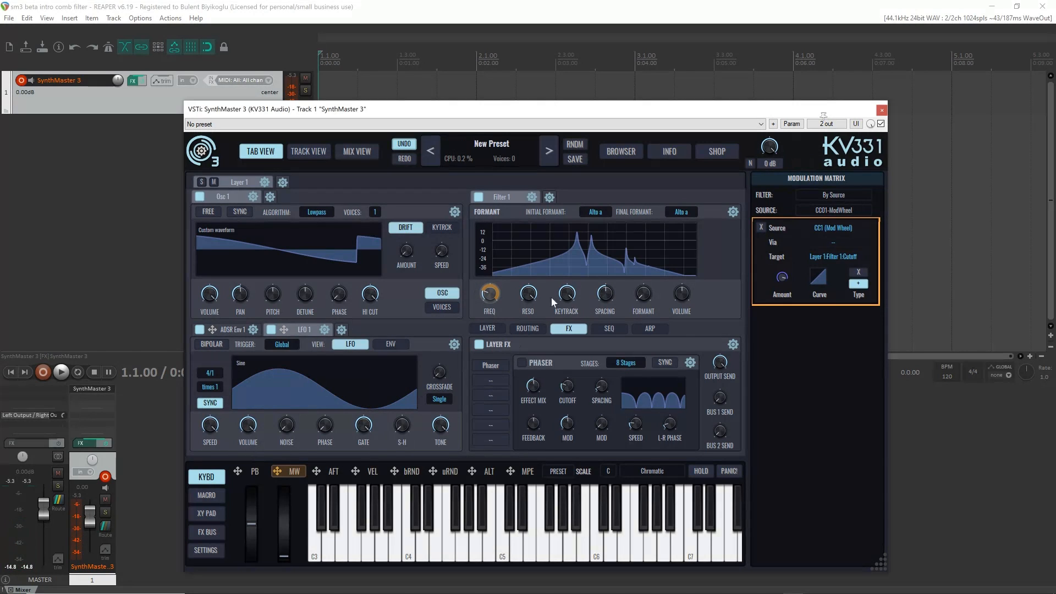
pyautogui.rightClick(486, 295)
pyautogui.click(520, 355)
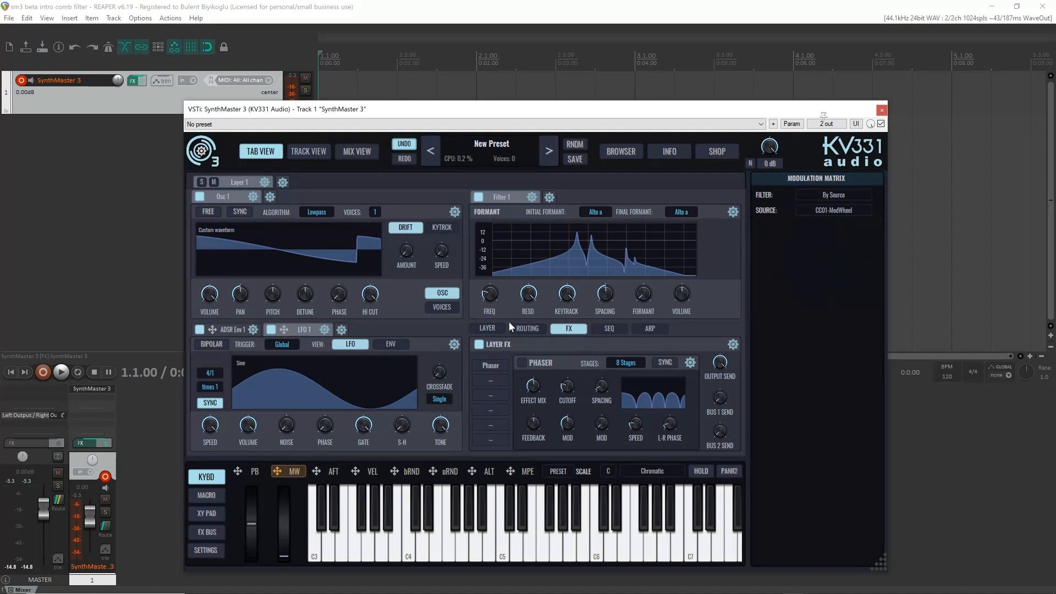
# - Lower the formant filter's FREQ to about 29 Hz and add CC1 (Mod Wheel) modulation to its FORMANT parameter
pyautogui.moveTo(492, 296); pyautogui.dragTo(492, 301)
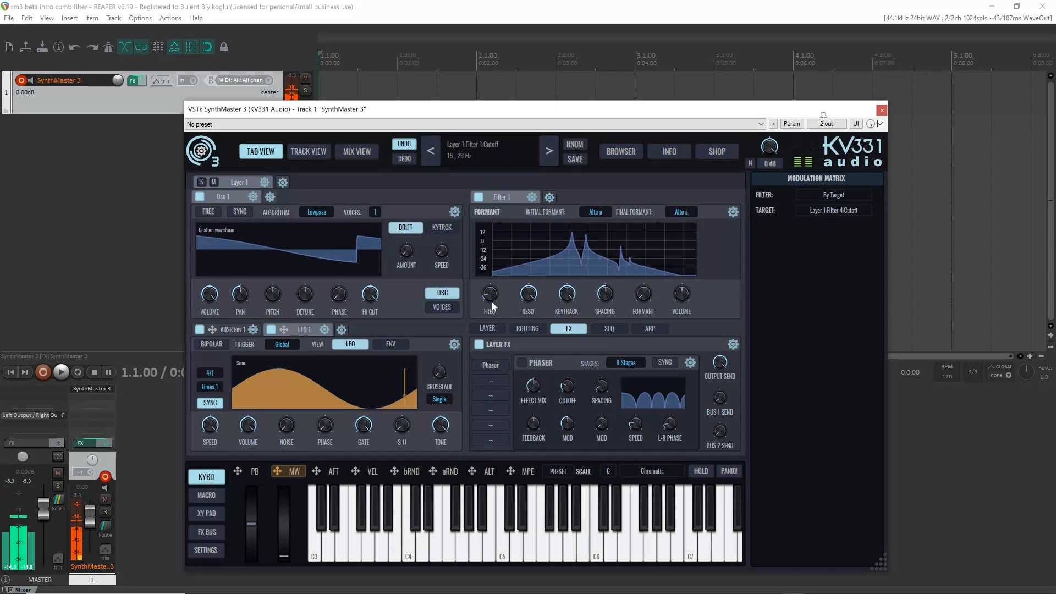
pyautogui.rightClick(645, 293)
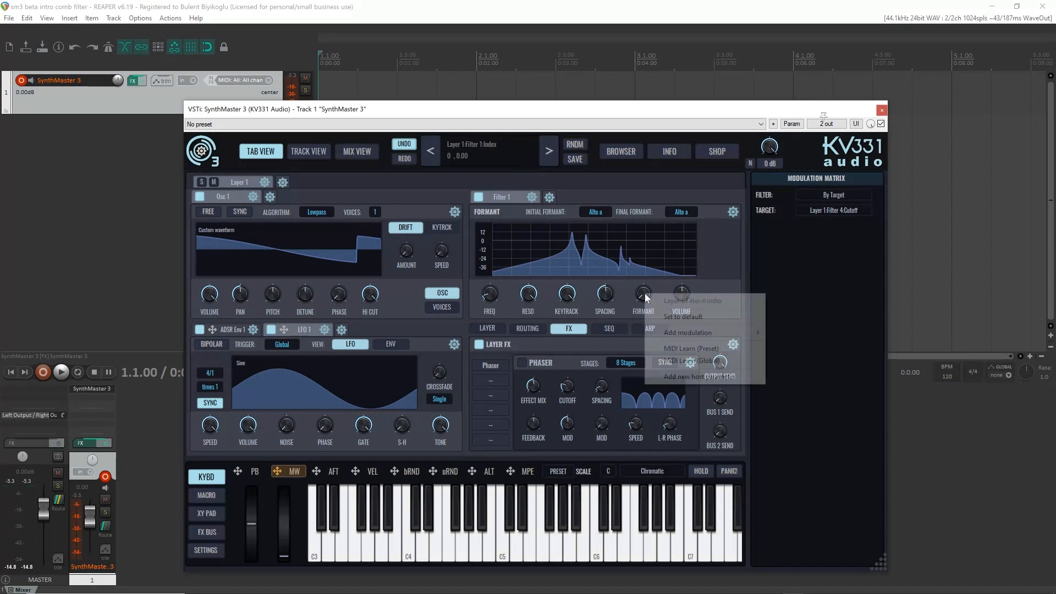
pyautogui.moveTo(682, 333)
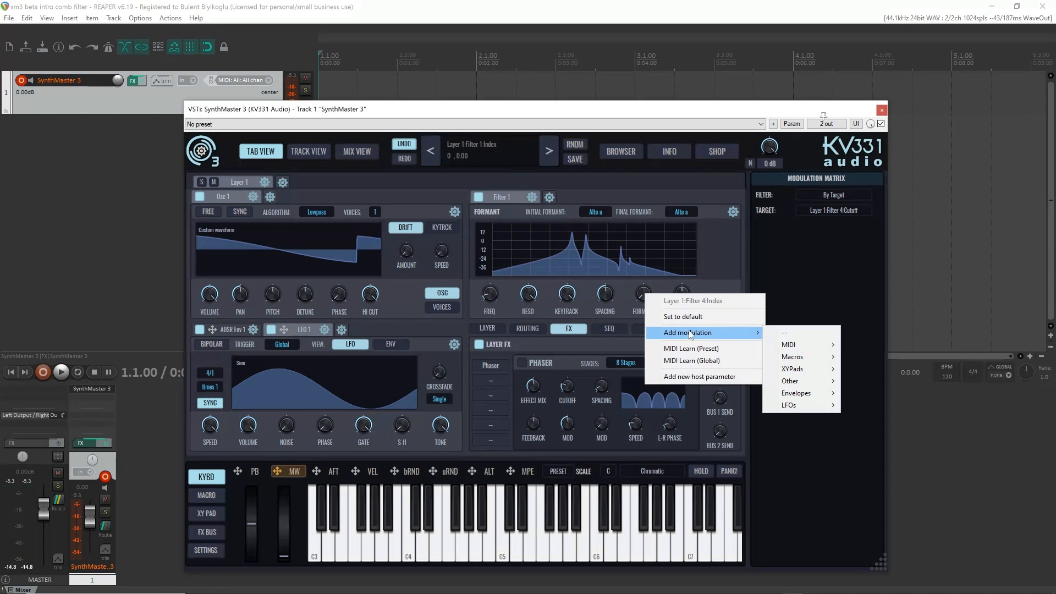
pyautogui.moveTo(827, 350)
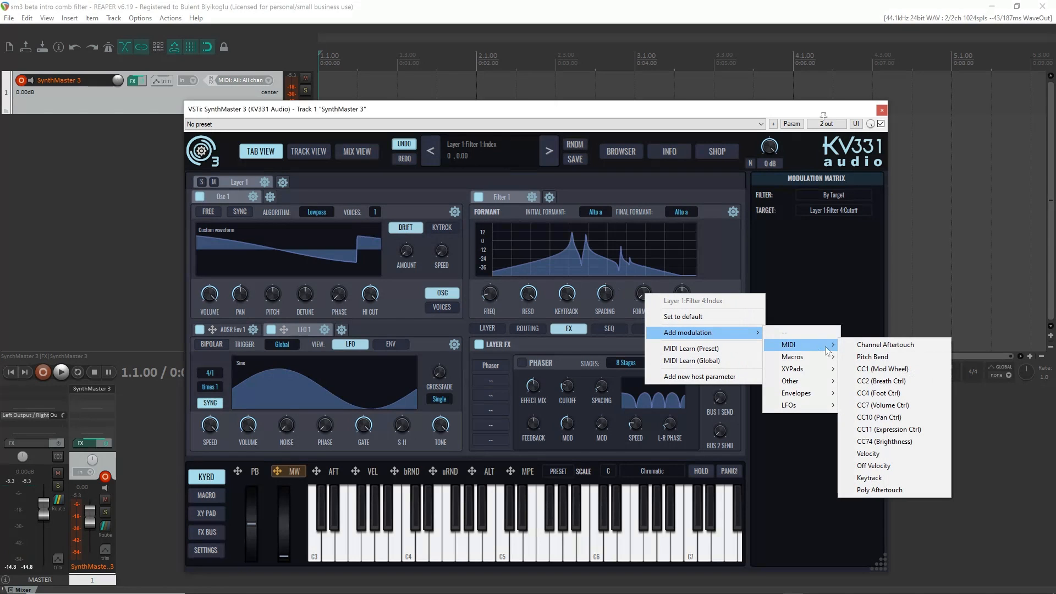
pyautogui.click(913, 369)
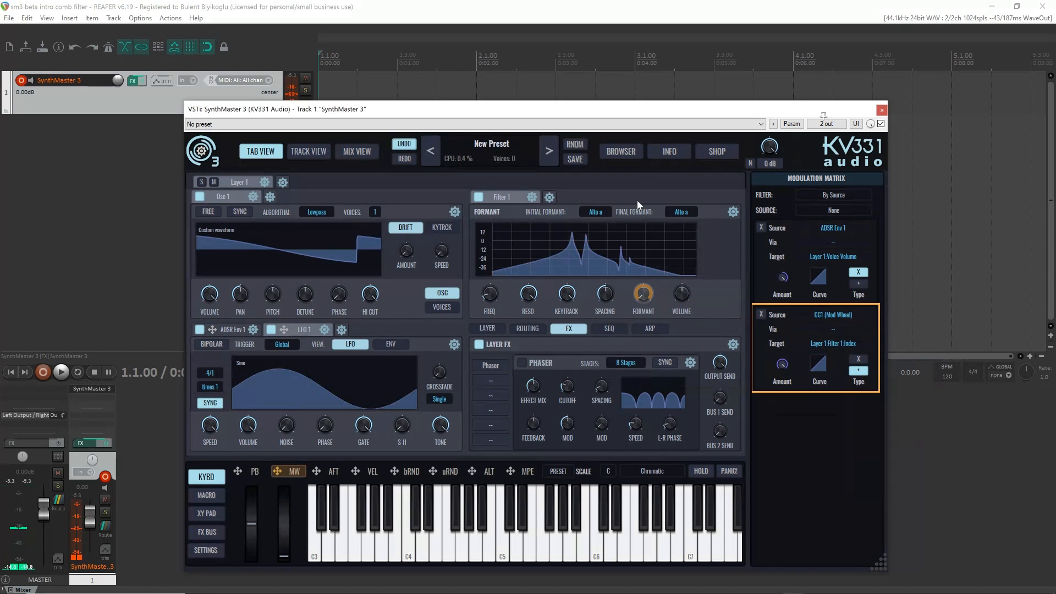
# - Look through the formant voice types, then set the initial formant to Alto a and the final formant to Alto i
pyautogui.click(598, 213)
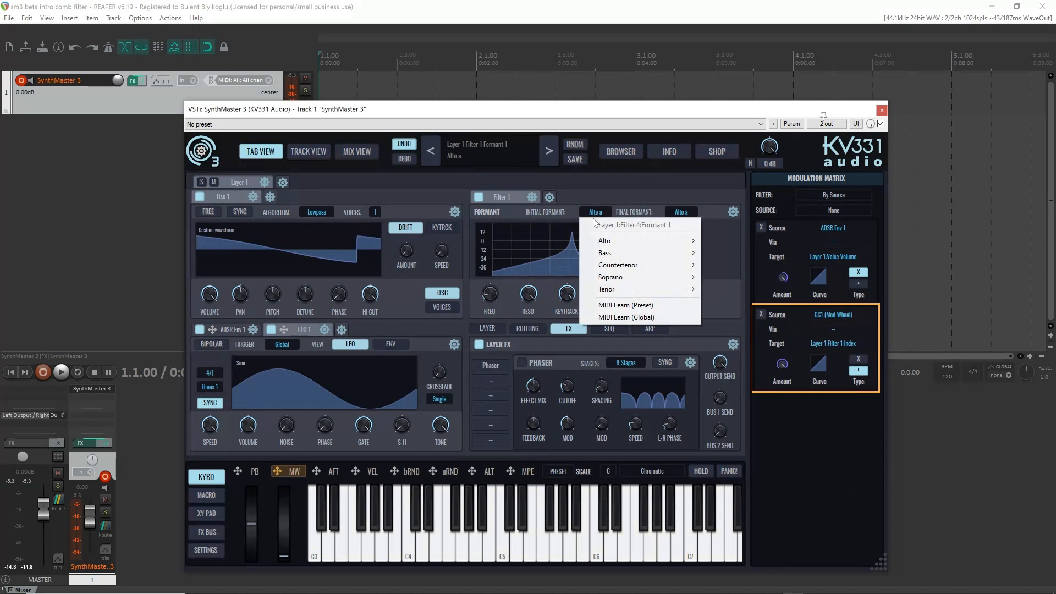
pyautogui.moveTo(606, 242)
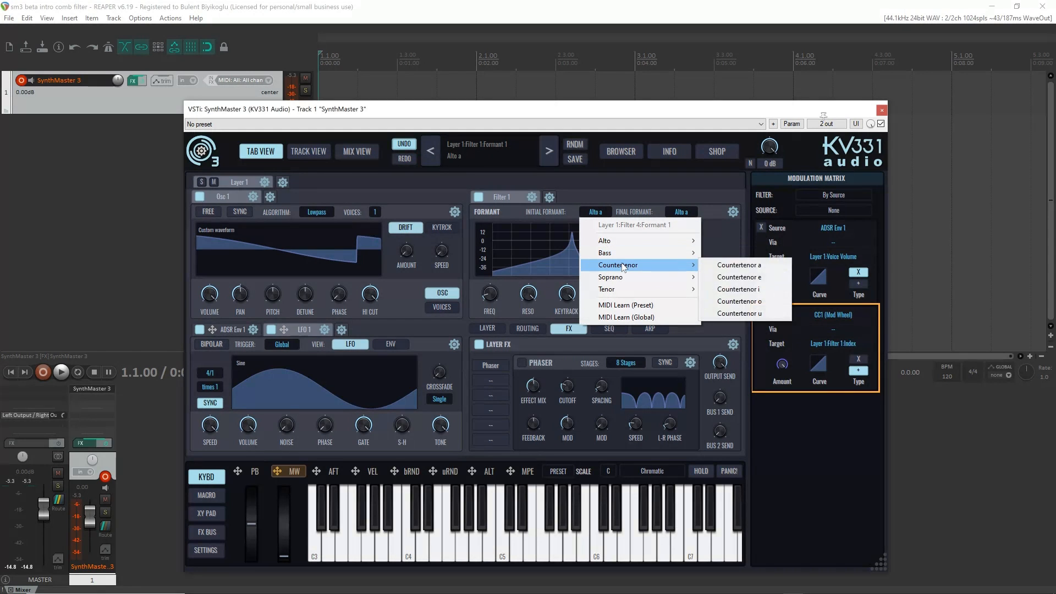
pyautogui.moveTo(624, 293)
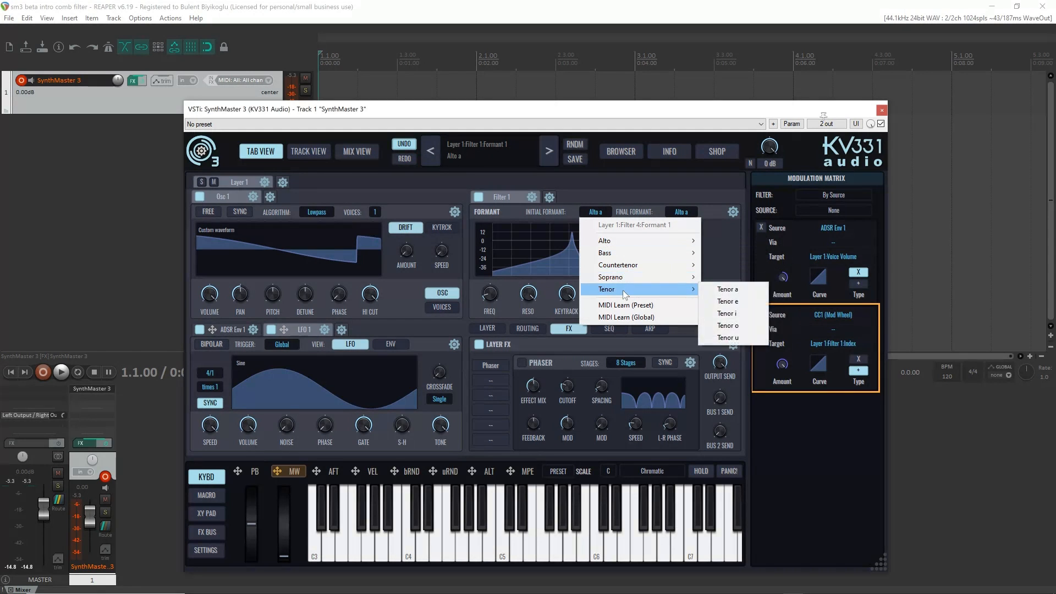
pyautogui.moveTo(668, 242)
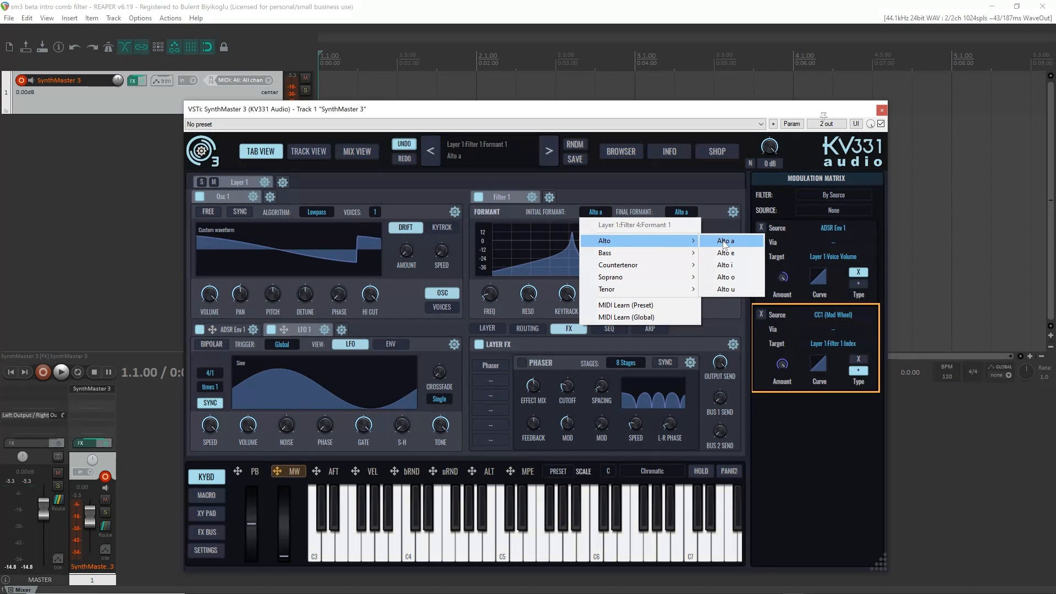
pyautogui.click(723, 244)
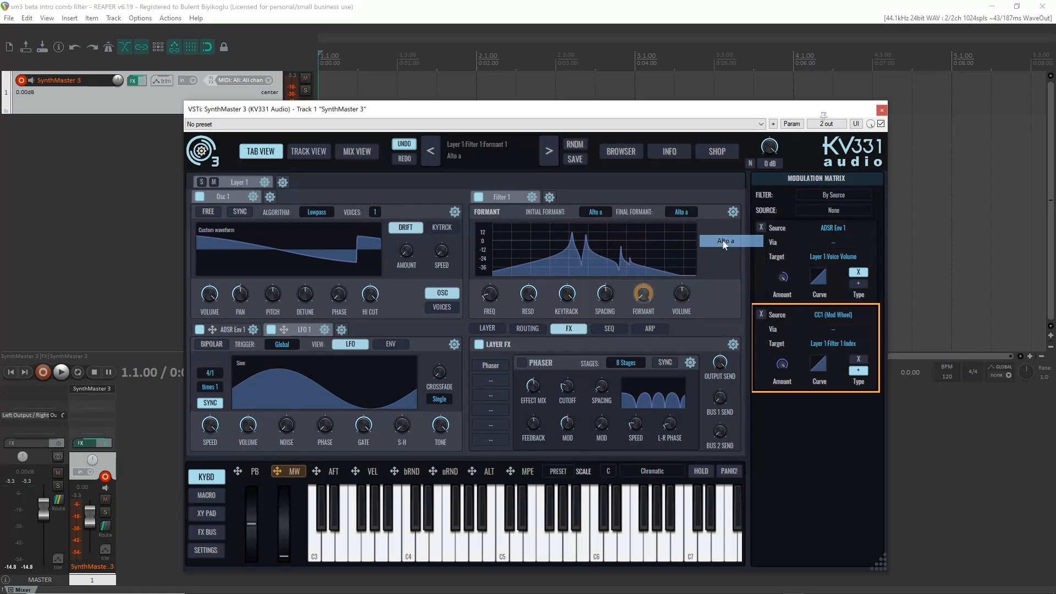
pyautogui.click(684, 214)
pyautogui.moveTo(704, 242)
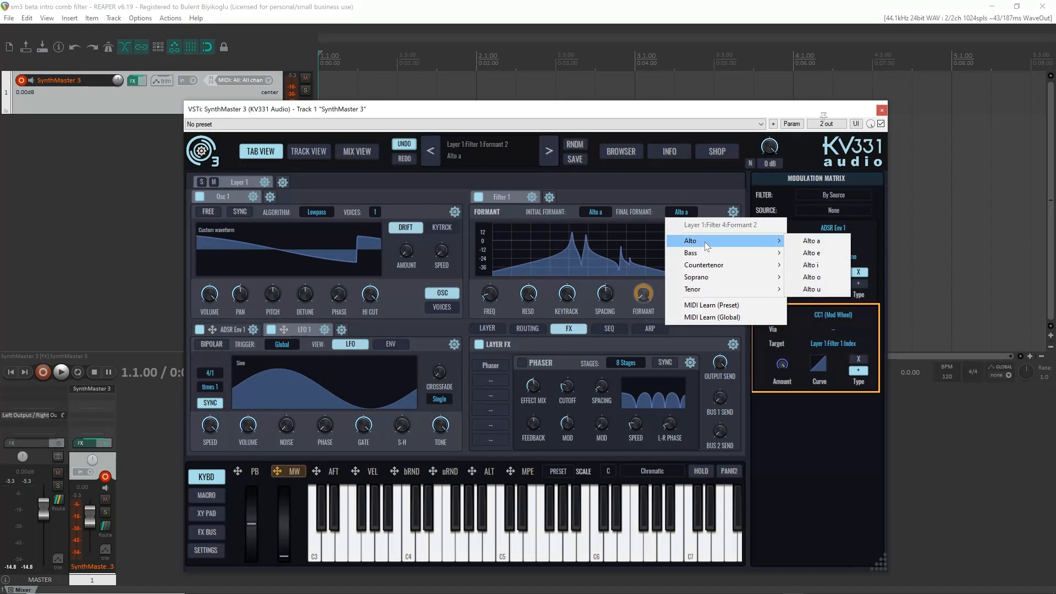
pyautogui.click(825, 267)
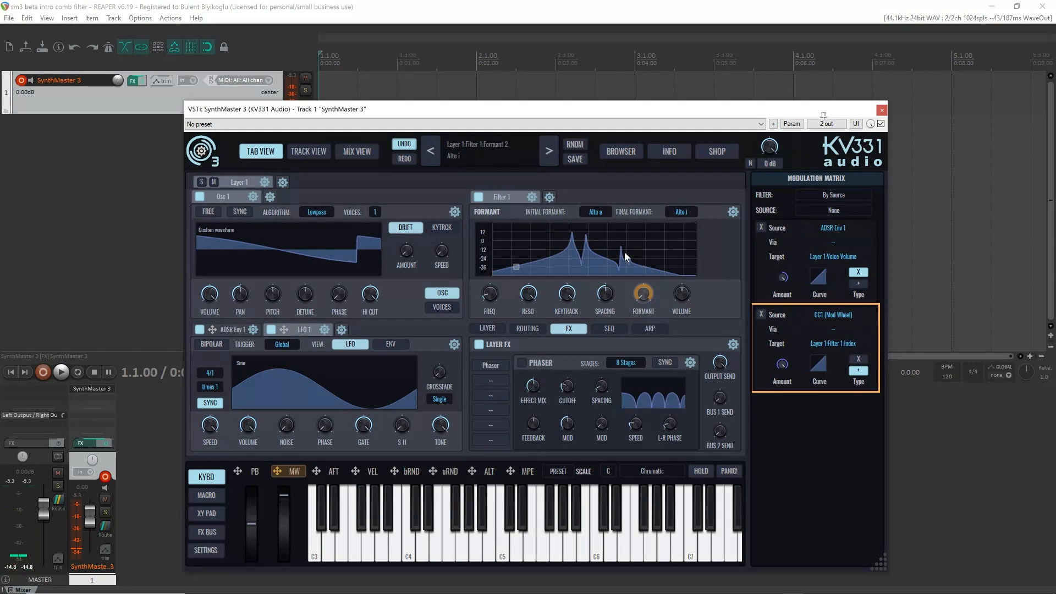
# - Adjust the formant filter's FREQ and RESO settings
pyautogui.click(489, 294)
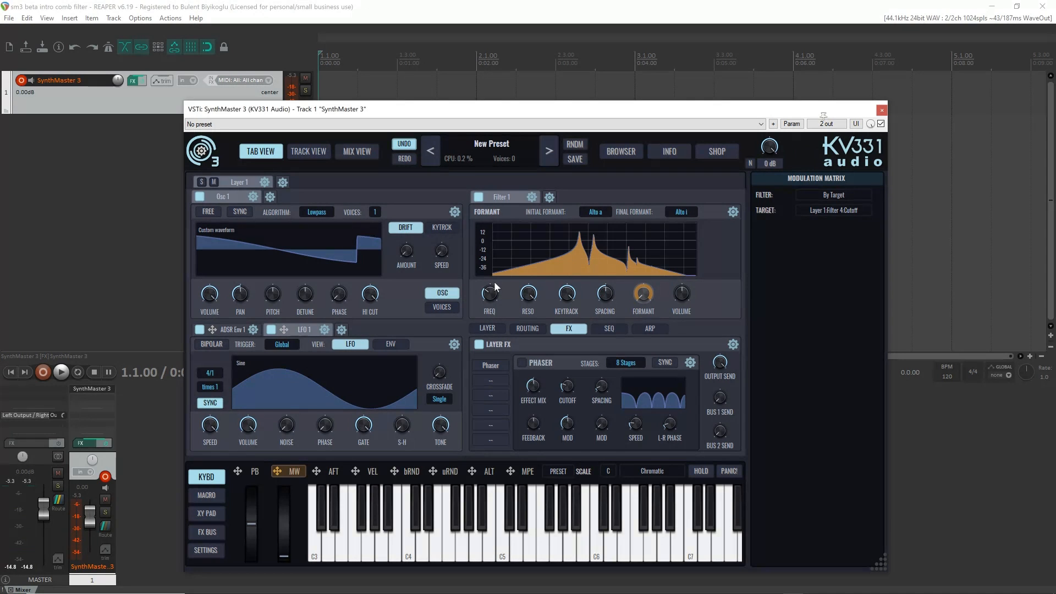
pyautogui.moveTo(488, 292); pyautogui.dragTo(491, 310)
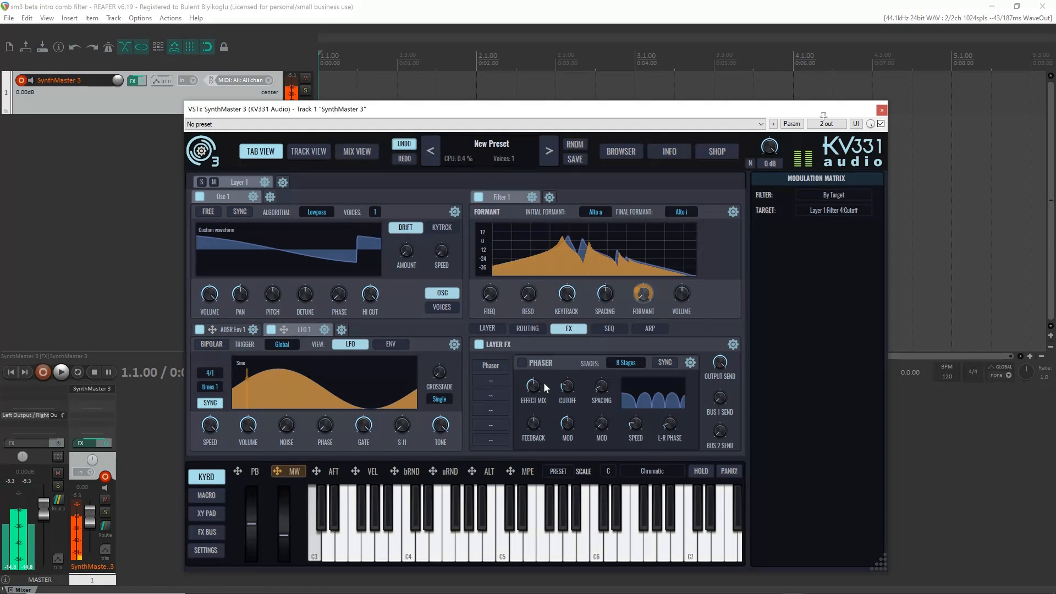
pyautogui.moveTo(531, 296); pyautogui.dragTo(524, 255)
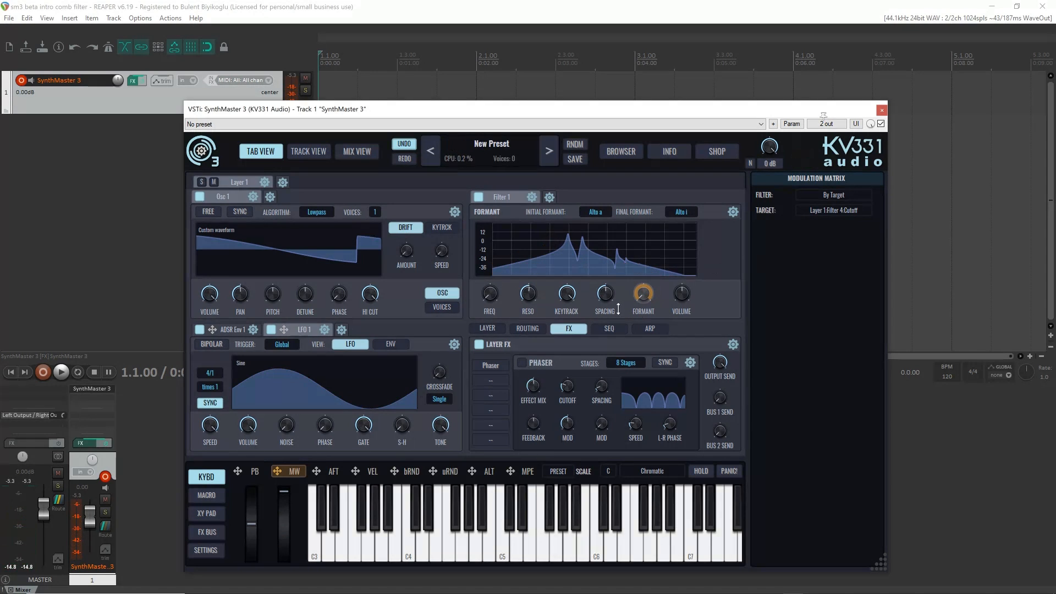
# - Sweep the formant filter's SPACING down to about 0.165, back to about 0.496, and on to a higher setting
pyautogui.moveTo(604, 293); pyautogui.dragTo(620, 319)
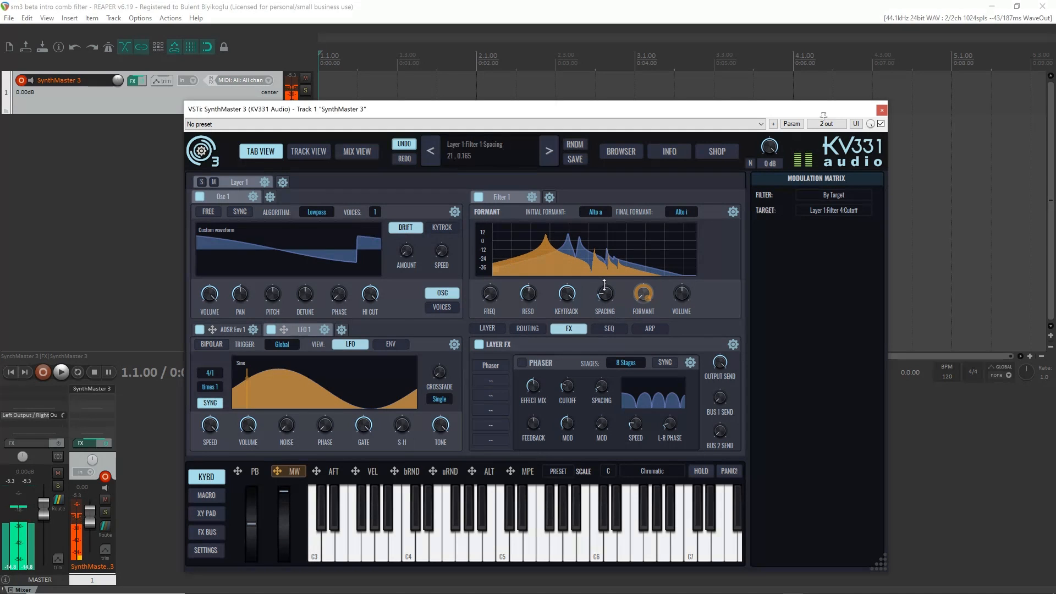
pyautogui.moveTo(607, 293); pyautogui.dragTo(606, 273)
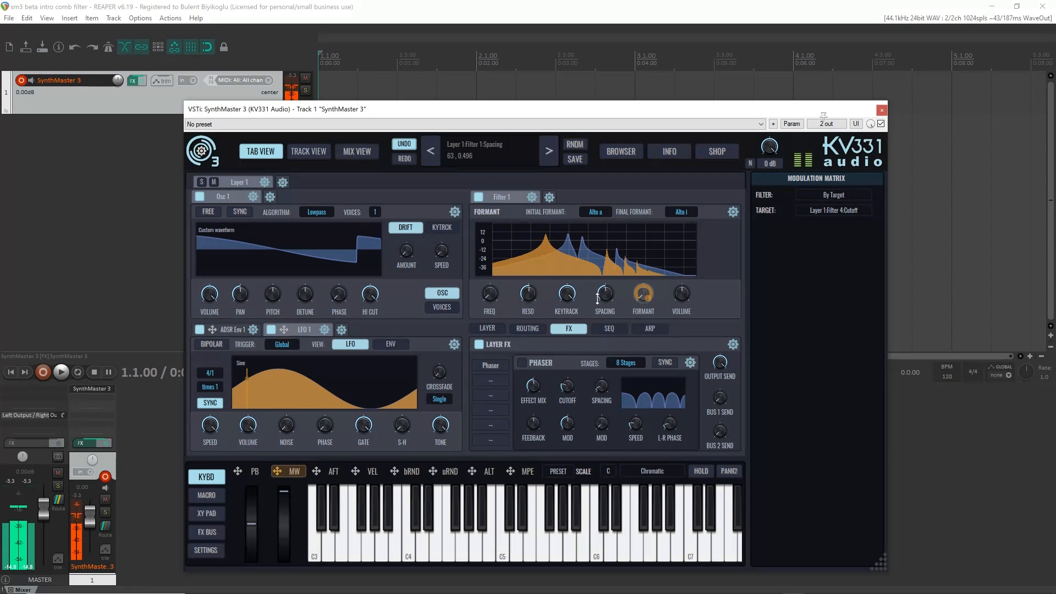
pyautogui.moveTo(596, 297); pyautogui.dragTo(633, 272)
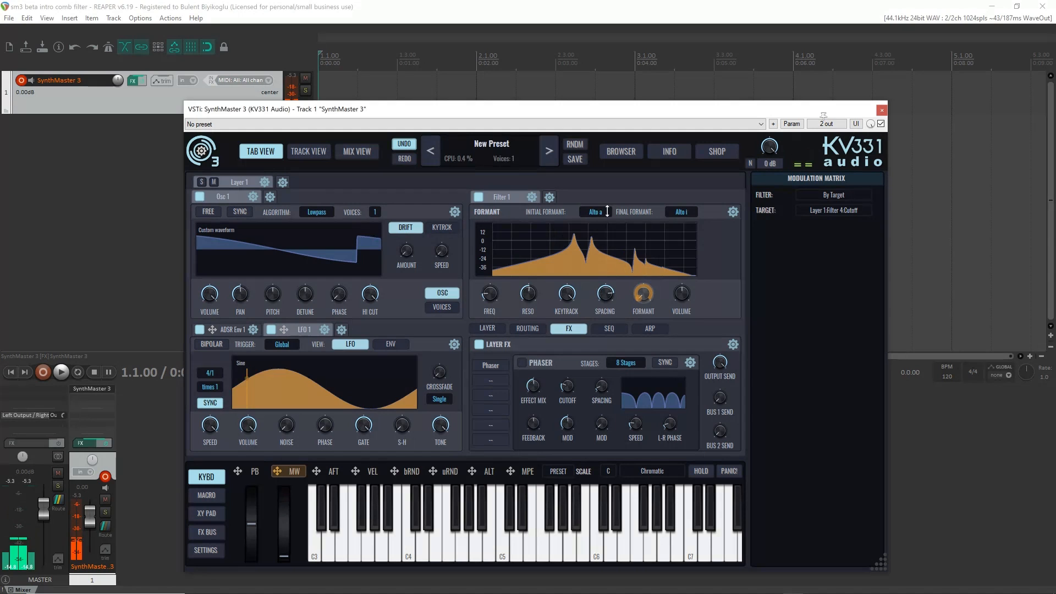
# - Change the initial formant to Alto o and the final formant to Alto u
pyautogui.click(595, 212)
pyautogui.moveTo(604, 236)
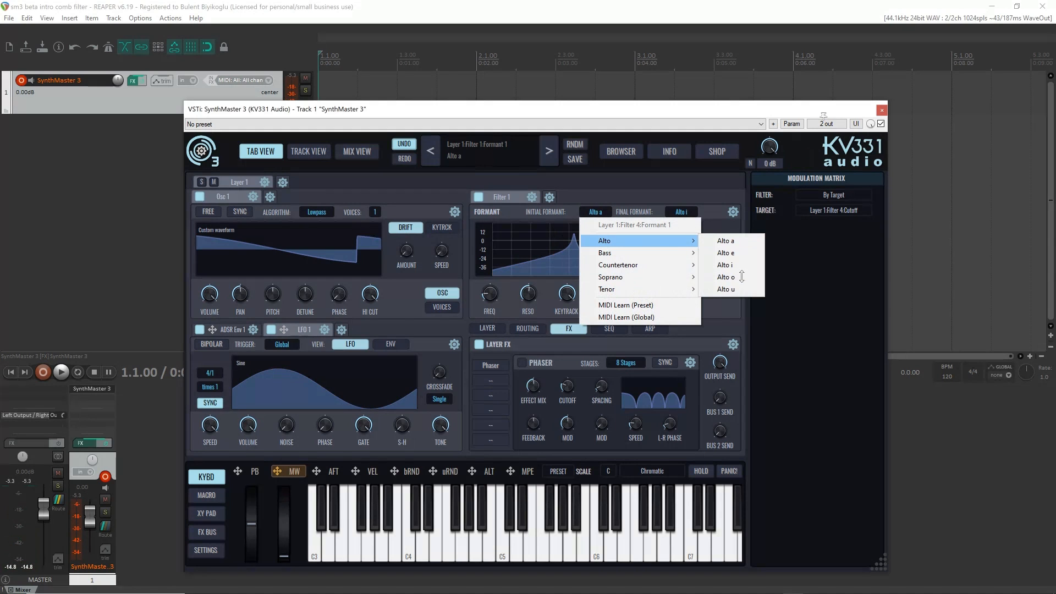
pyautogui.click(726, 277)
pyautogui.click(685, 213)
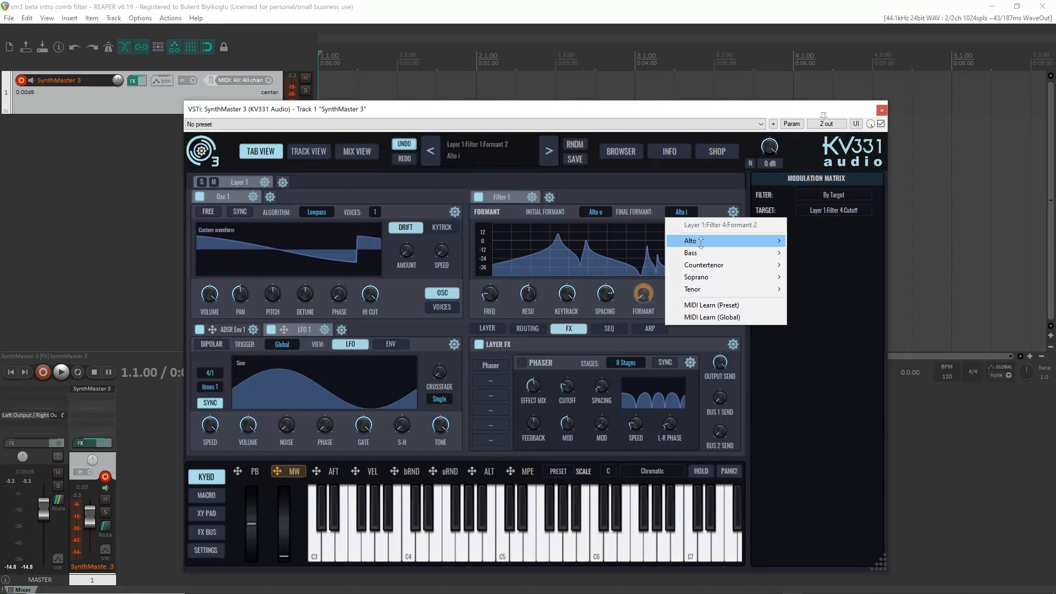
pyautogui.moveTo(701, 242)
pyautogui.click(813, 288)
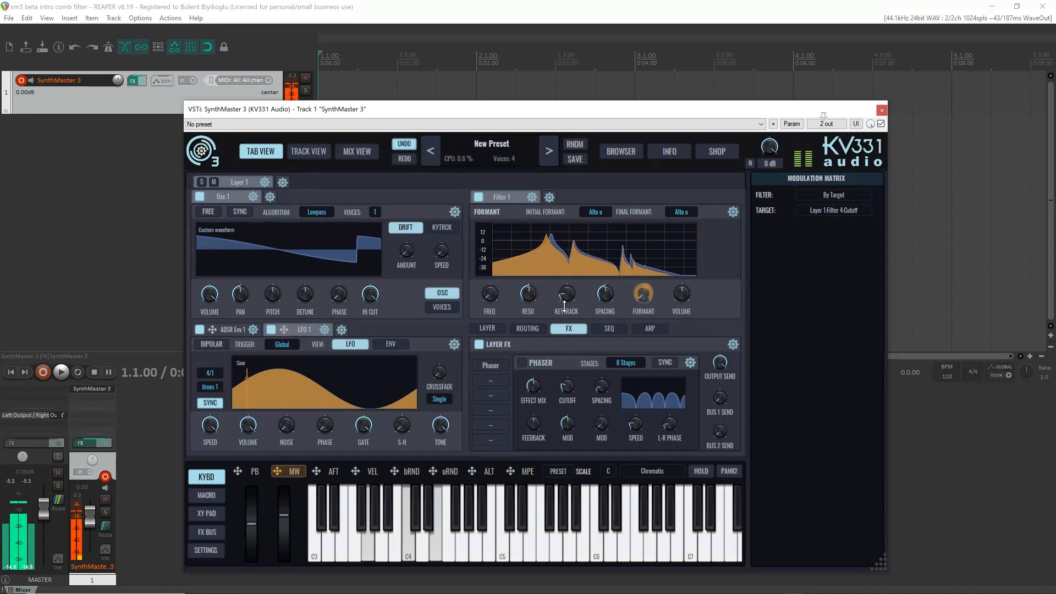
# - Adjust the formant filter's KEYTRACK to about 0.449
pyautogui.moveTo(569, 299); pyautogui.dragTo(563, 283)
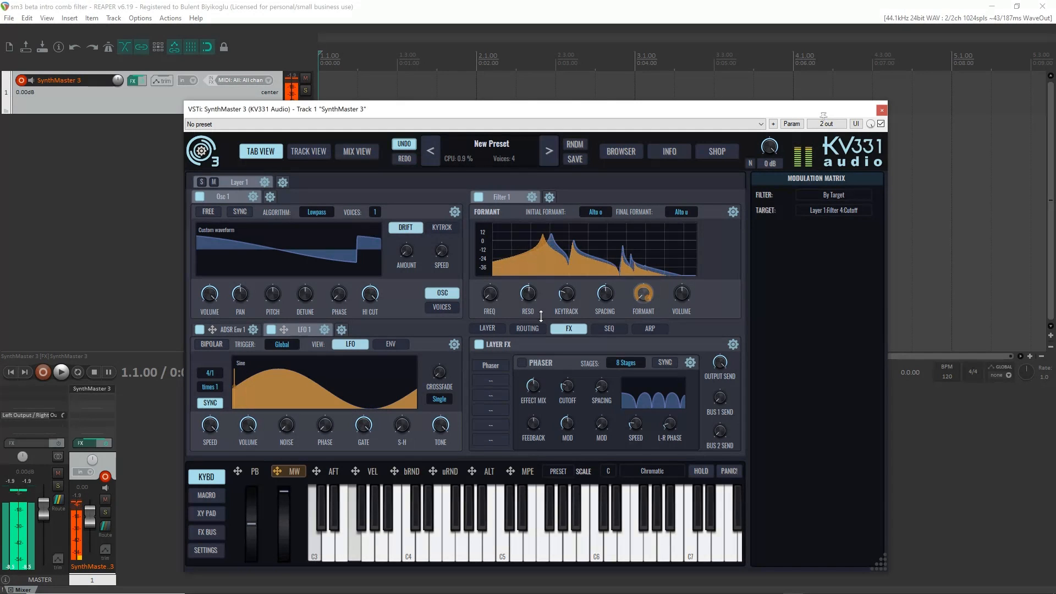
pyautogui.moveTo(566, 298)
pyautogui.moveTo(565, 298); pyautogui.dragTo(565, 281)
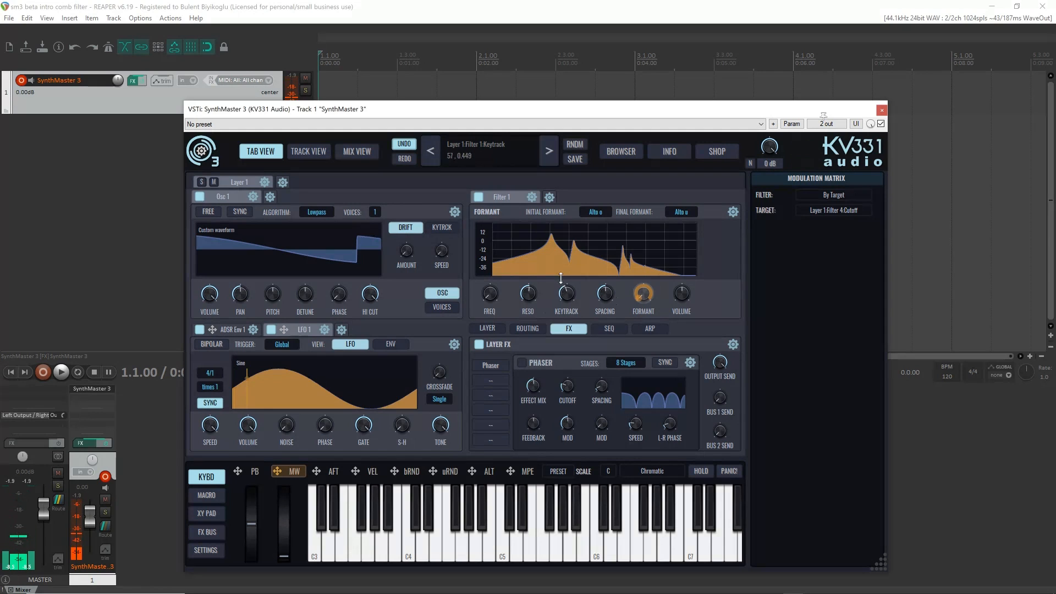
# - Raise the formant filter's FREQ to about 46 Hz and view the filter types it can be replaced with
pyautogui.moveTo(489, 295); pyautogui.dragTo(489, 282)
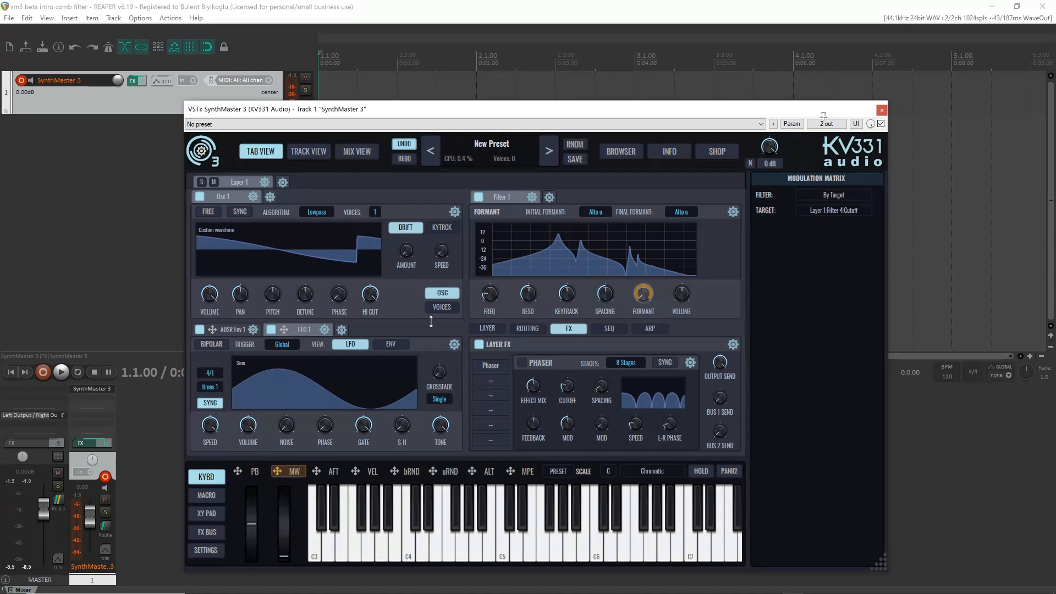
pyautogui.rightClick(522, 236)
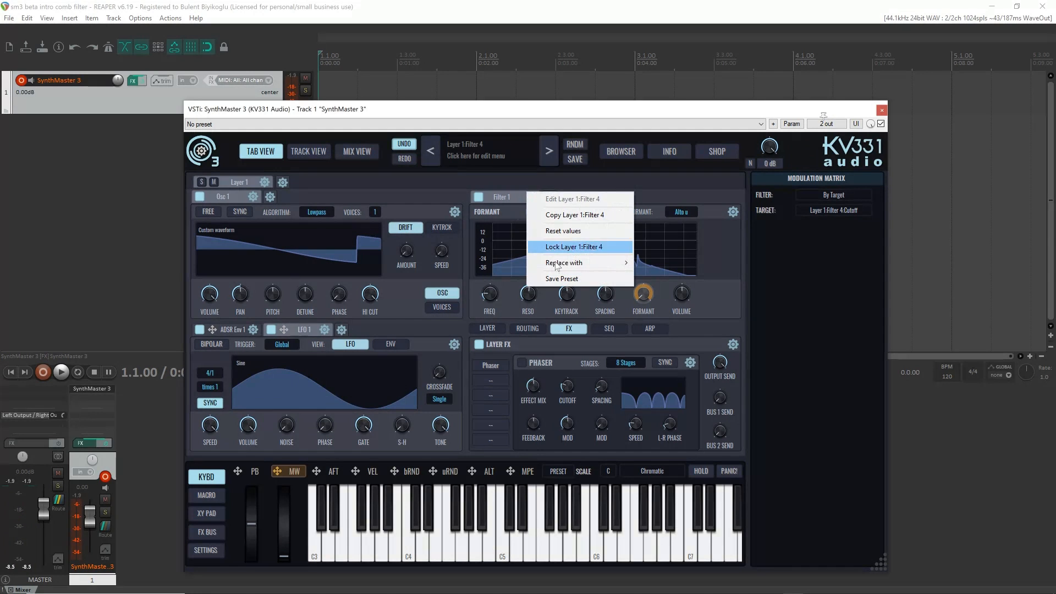
pyautogui.moveTo(557, 267)
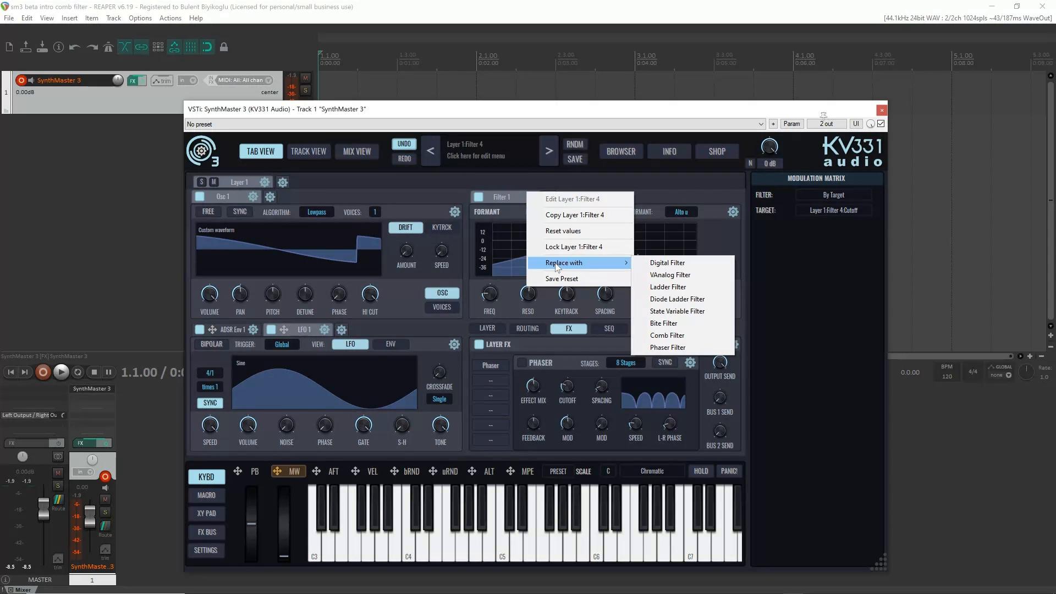
pyautogui.click(426, 106)
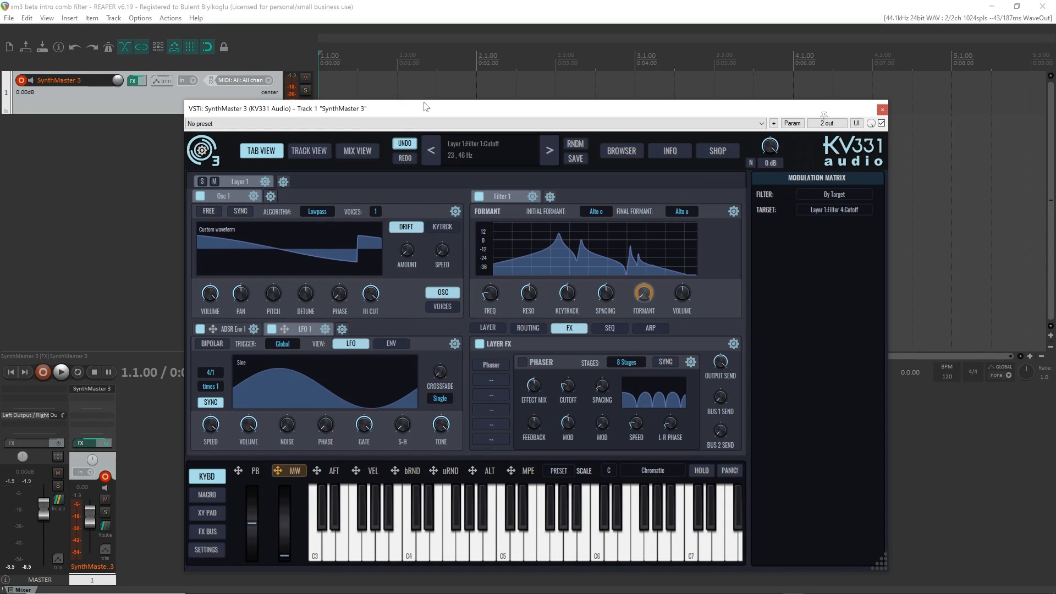
# - Initialise the preset and load a new single-cycle waveform into oscillator 1
pyautogui.click(478, 148)
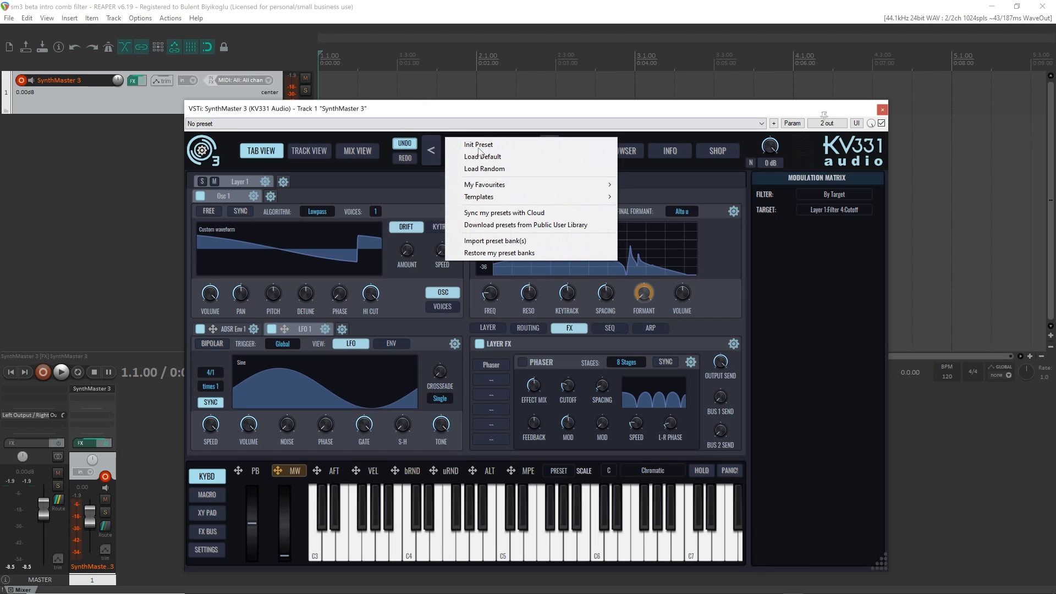
pyautogui.click(479, 145)
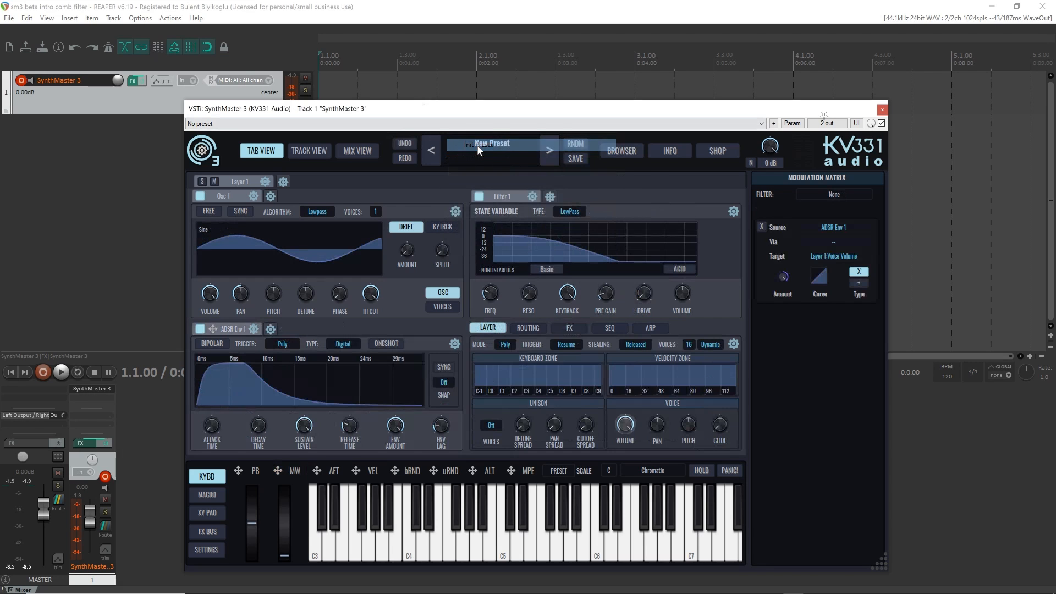
pyautogui.click(236, 243)
pyautogui.moveTo(265, 301)
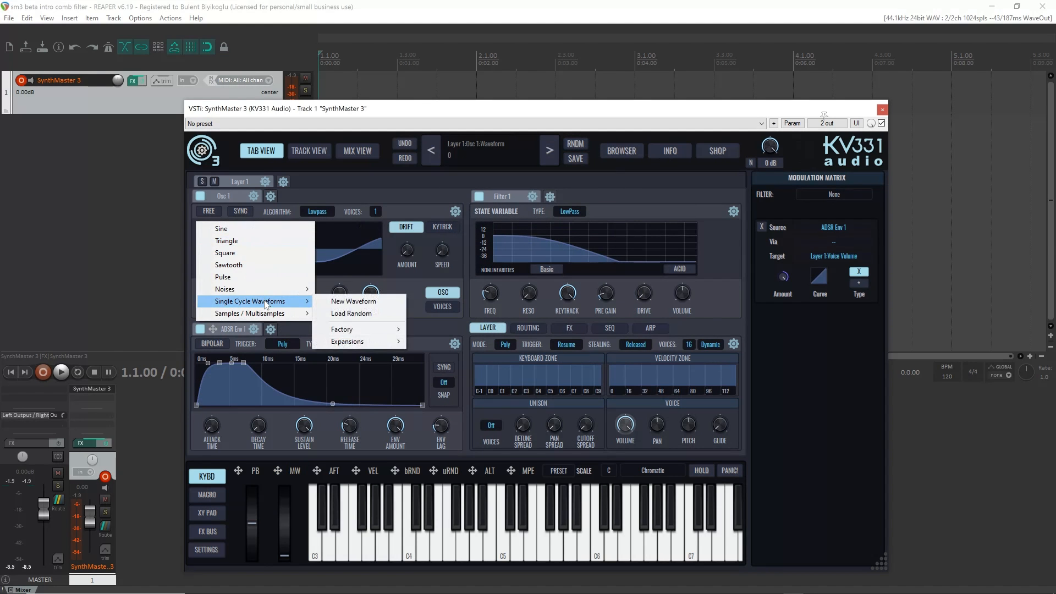
pyautogui.click(381, 302)
# - Change the waveform type to Freehand and draw an irregular wave rising from the lower start to the upper end, then close the waveform editor
pyautogui.click(459, 158)
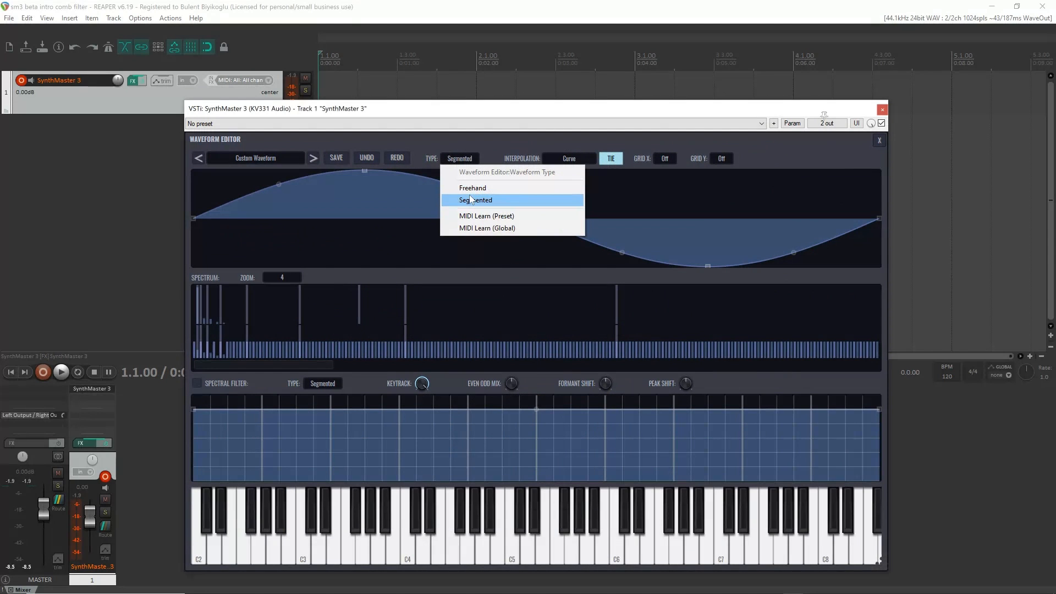
pyautogui.click(472, 188)
pyautogui.moveTo(190, 265)
pyautogui.mouseDown()
pyautogui.moveTo(292, 258)
pyautogui.moveTo(755, 171)
pyautogui.moveTo(786, 246)
pyautogui.moveTo(853, 261)
pyautogui.moveTo(872, 256)
pyautogui.moveTo(883, 167)
pyautogui.mouseUp()
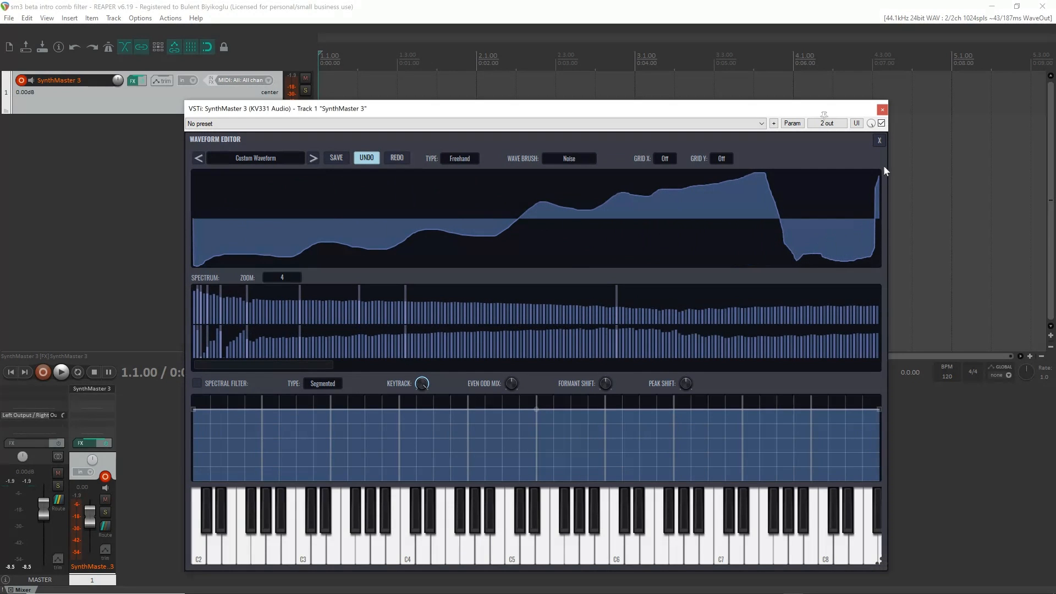
pyautogui.click(878, 141)
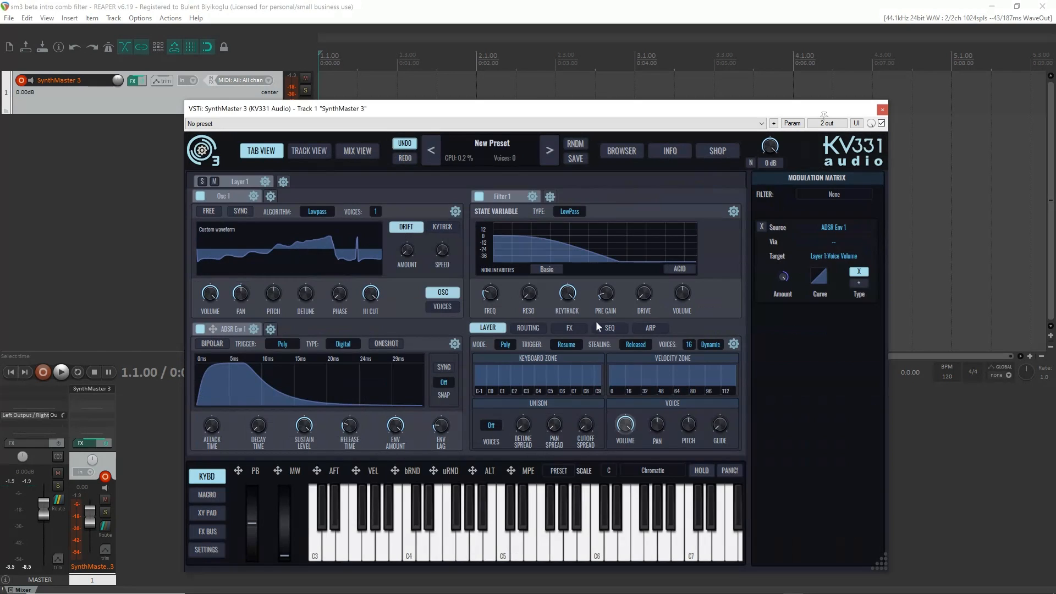
pyautogui.click(500, 545)
pyautogui.click(273, 330)
pyautogui.moveTo(297, 350)
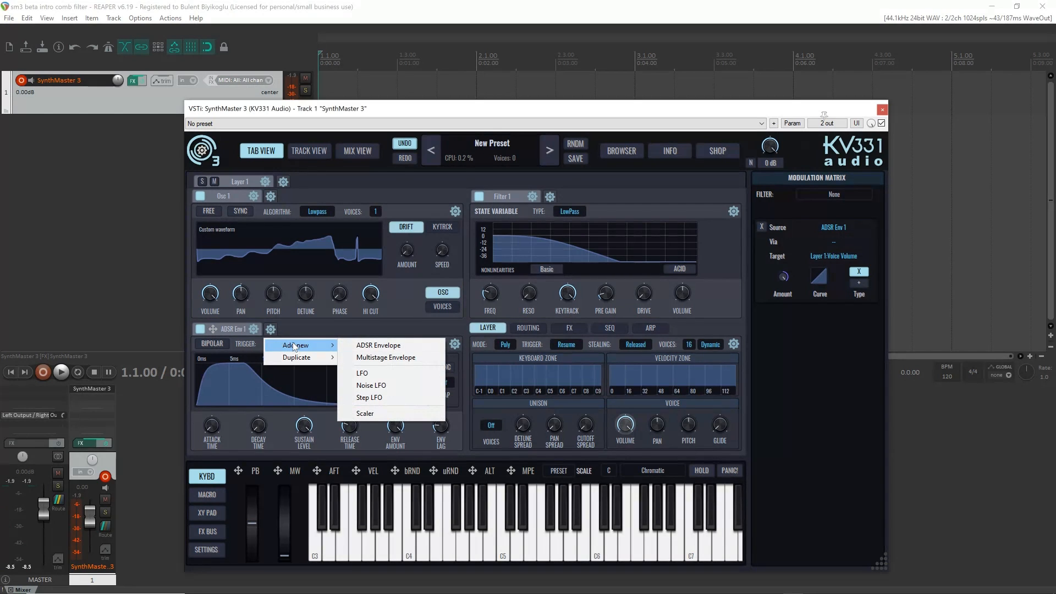
pyautogui.click(360, 330)
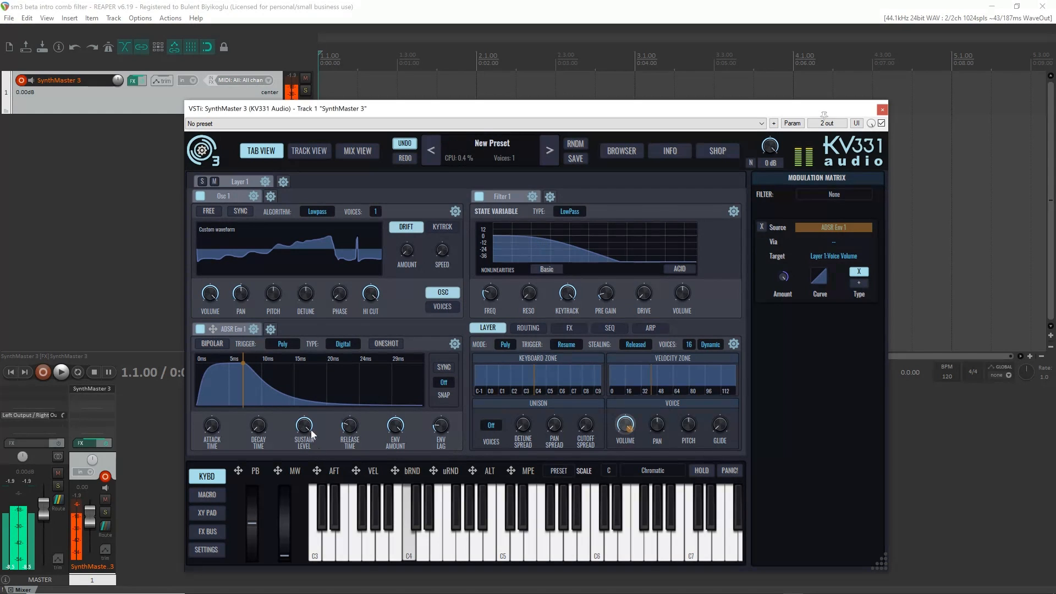
pyautogui.click(271, 329)
pyautogui.moveTo(308, 346)
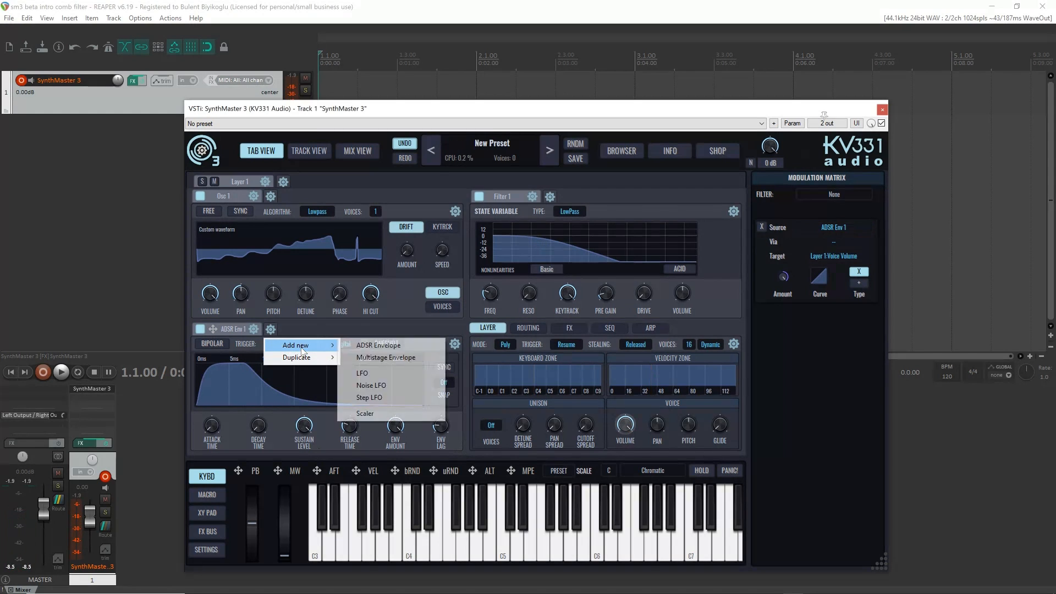
pyautogui.click(305, 325)
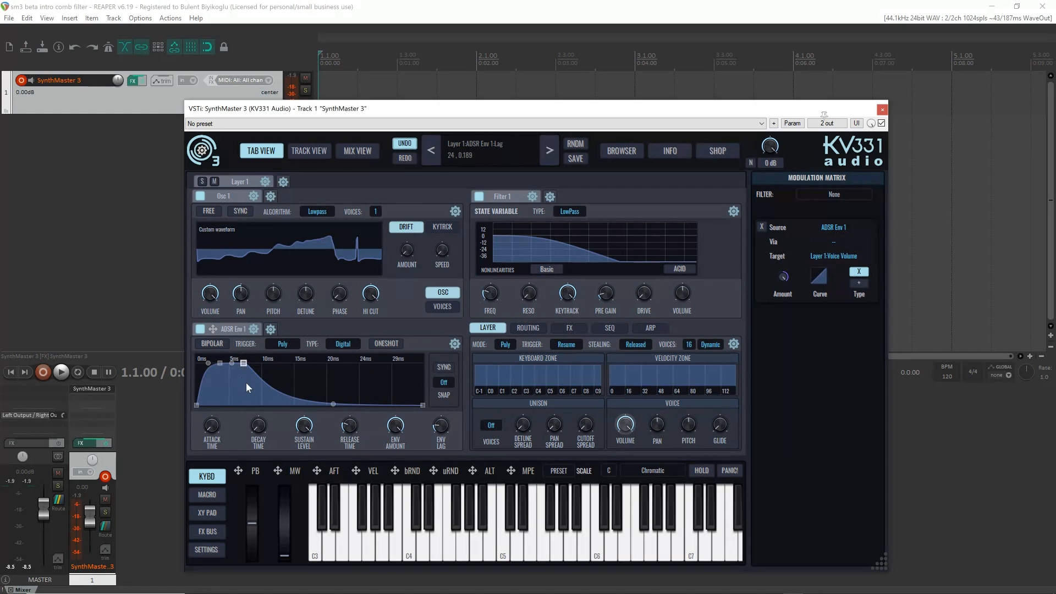
# - Lengthen ADSR Env 1's attack, set its release time to about 884 ms, and assign the envelope to Filter 1's cutoff
pyautogui.moveTo(207, 423); pyautogui.dragTo(214, 388)
pyautogui.moveTo(349, 425); pyautogui.dragTo(348, 395)
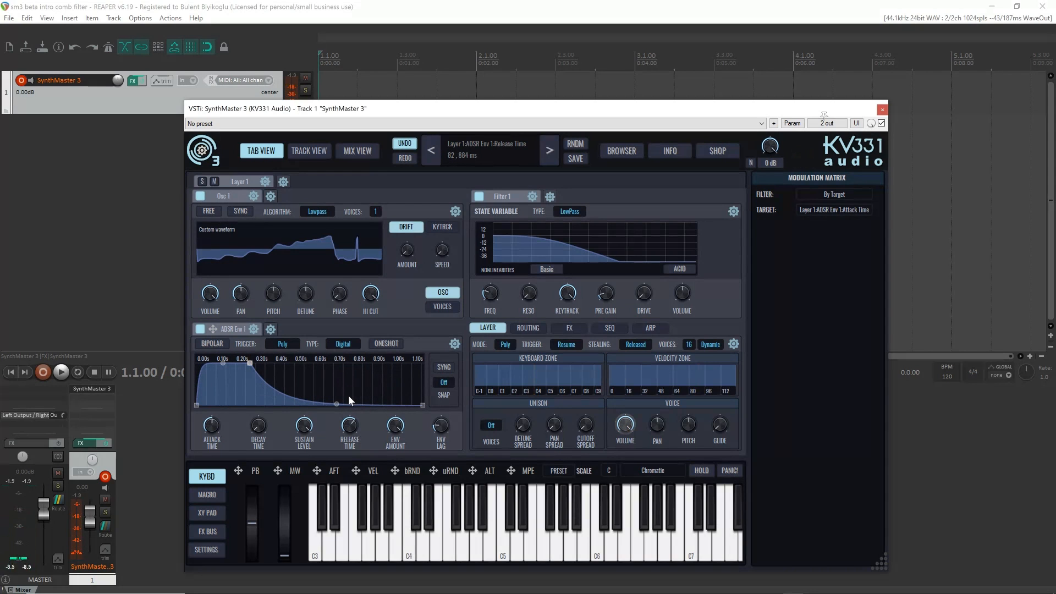
pyautogui.moveTo(214, 329); pyautogui.dragTo(624, 424)
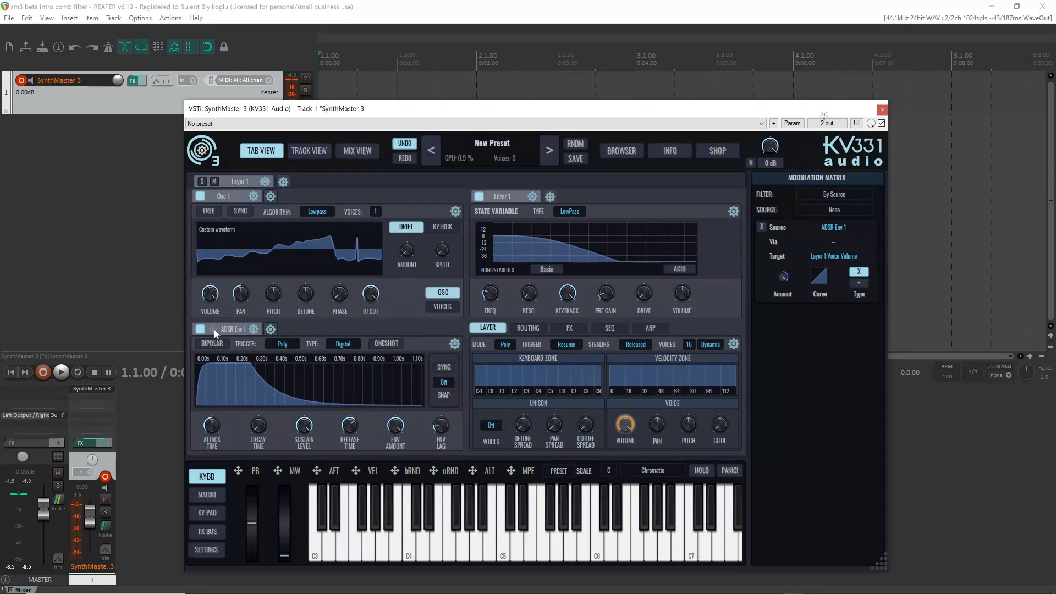
pyautogui.moveTo(466, 307); pyautogui.dragTo(486, 295)
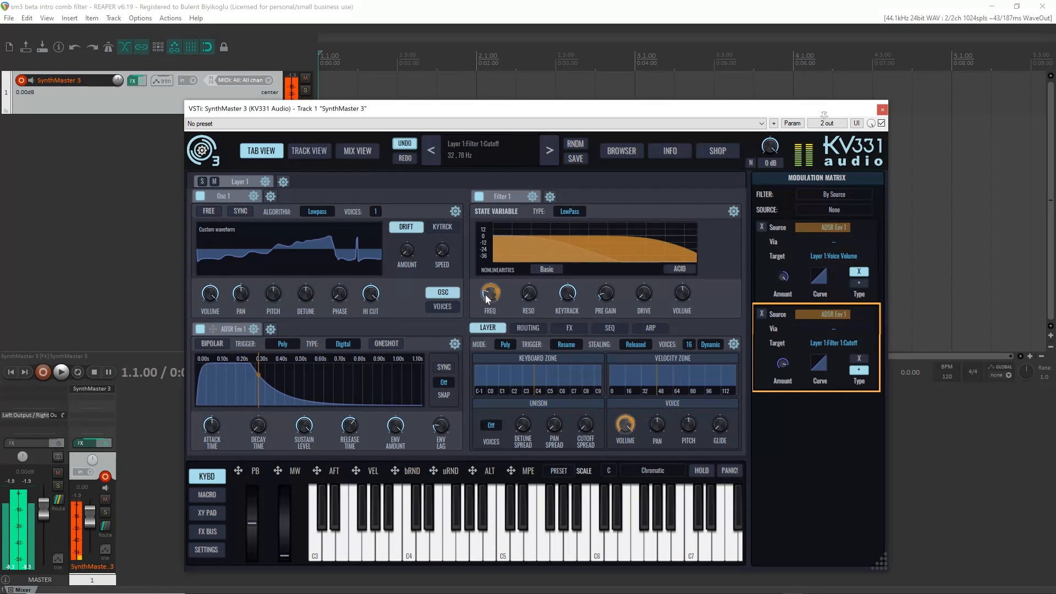
# - Lower the low-pass filter's FREQ and further lengthen ADSR Env 1's attack time for a slower cutoff sweep
pyautogui.moveTo(484, 295); pyautogui.dragTo(491, 311)
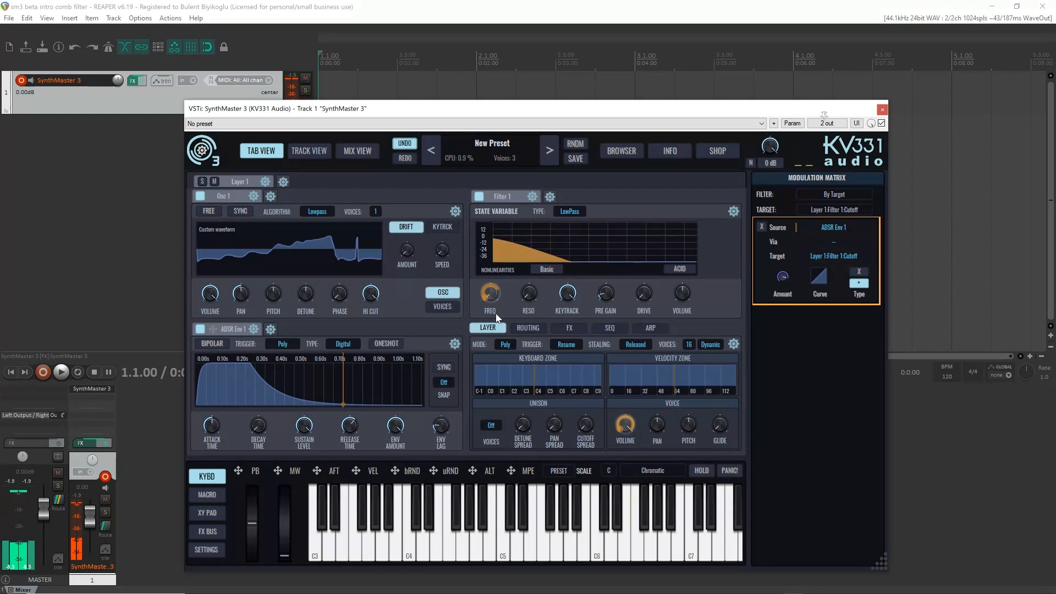
pyautogui.moveTo(213, 425); pyautogui.dragTo(212, 410)
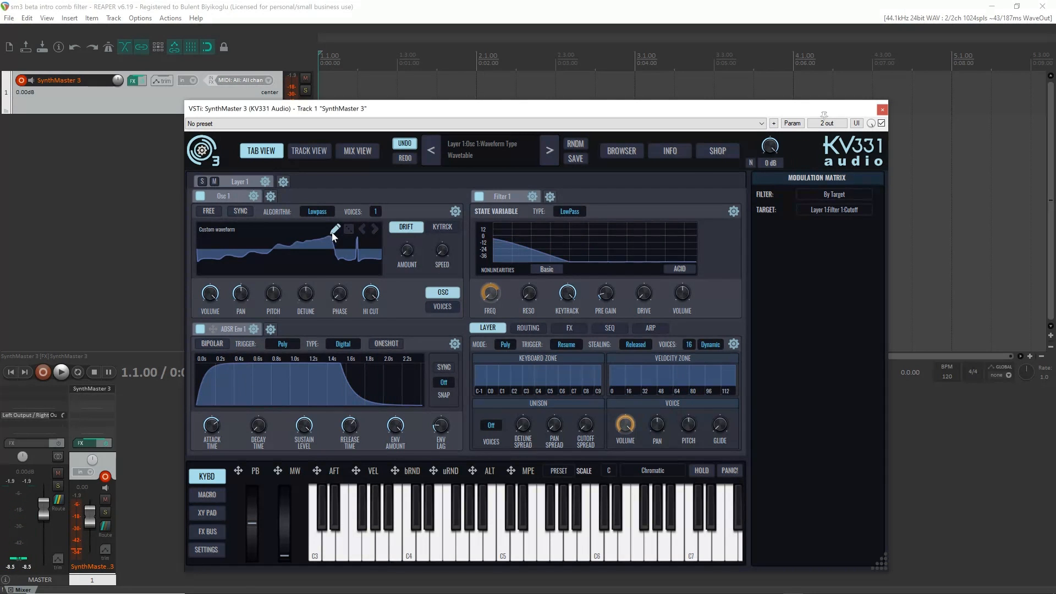
# - Redraw Osc 1's custom waveform freehand as a rising shape in the waveform editor and close the editor
pyautogui.click(354, 229)
pyautogui.moveTo(197, 266)
pyautogui.mouseDown()
pyautogui.moveTo(846, 198)
pyautogui.moveTo(883, 170)
pyautogui.mouseUp()
pyautogui.click(879, 140)
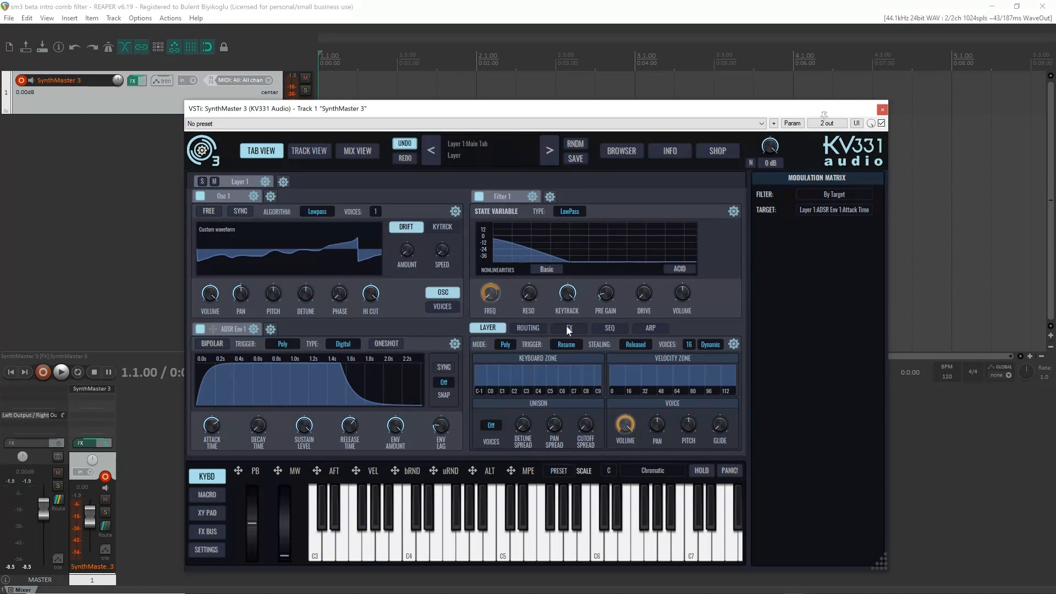
# - Look at Layer 1's step sequencer settings and its arpeggiator settings
pyautogui.click(615, 330)
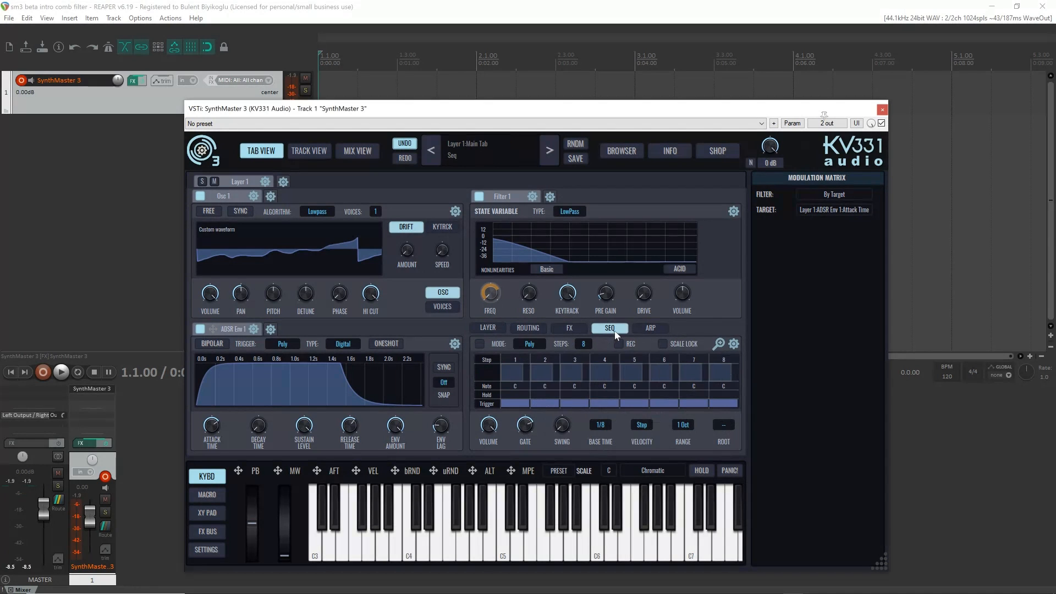
pyautogui.click(649, 330)
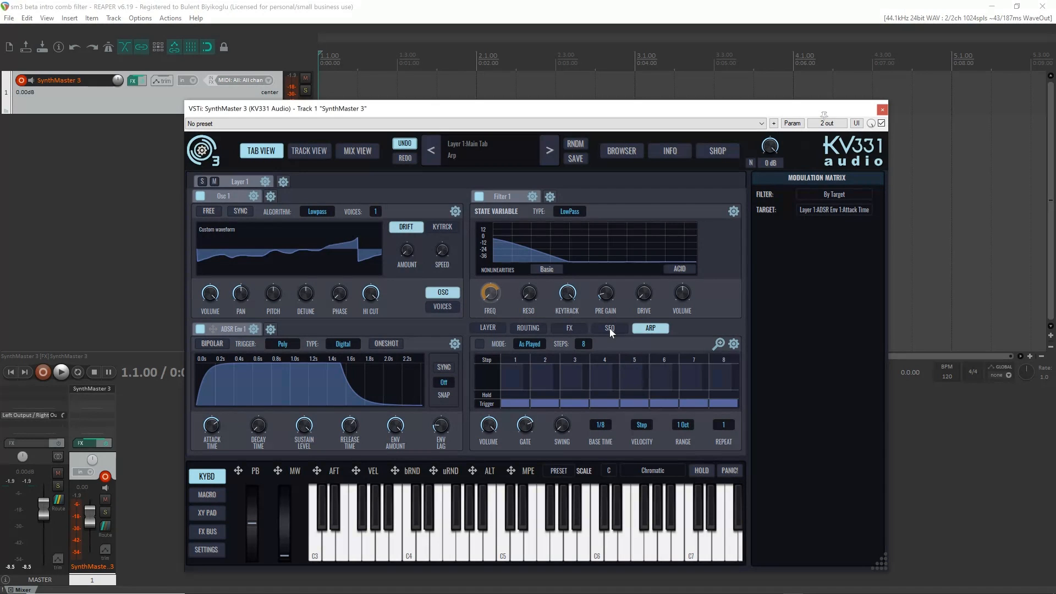
# - Switch to File Explorer, open the Chord Progressions folder on drive D: in a smaller window and play the A Minor Prog 04 MIDI file
pyautogui.moveTo(745, 592)
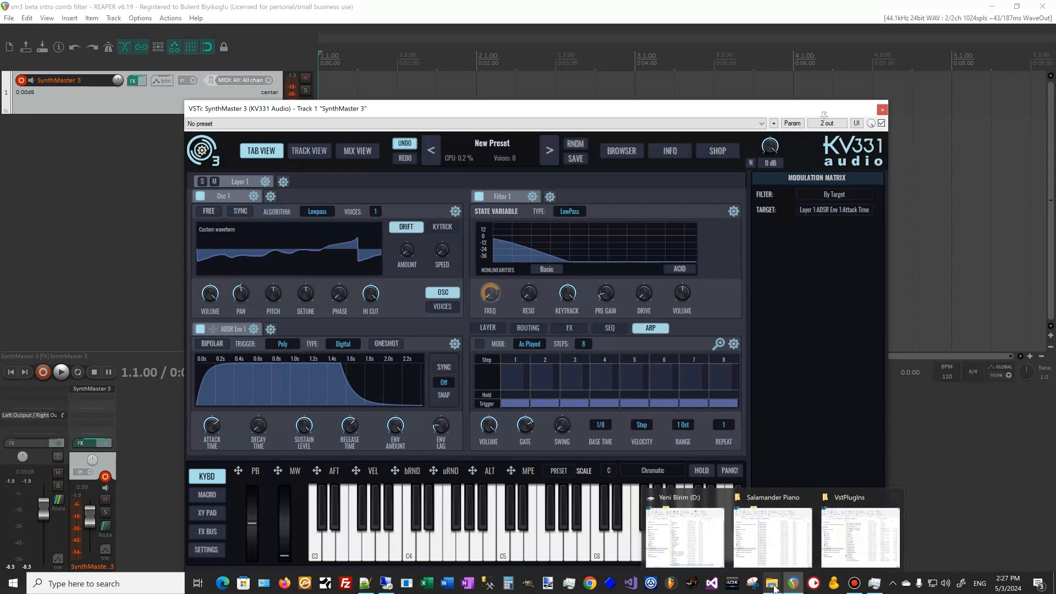
pyautogui.click(687, 536)
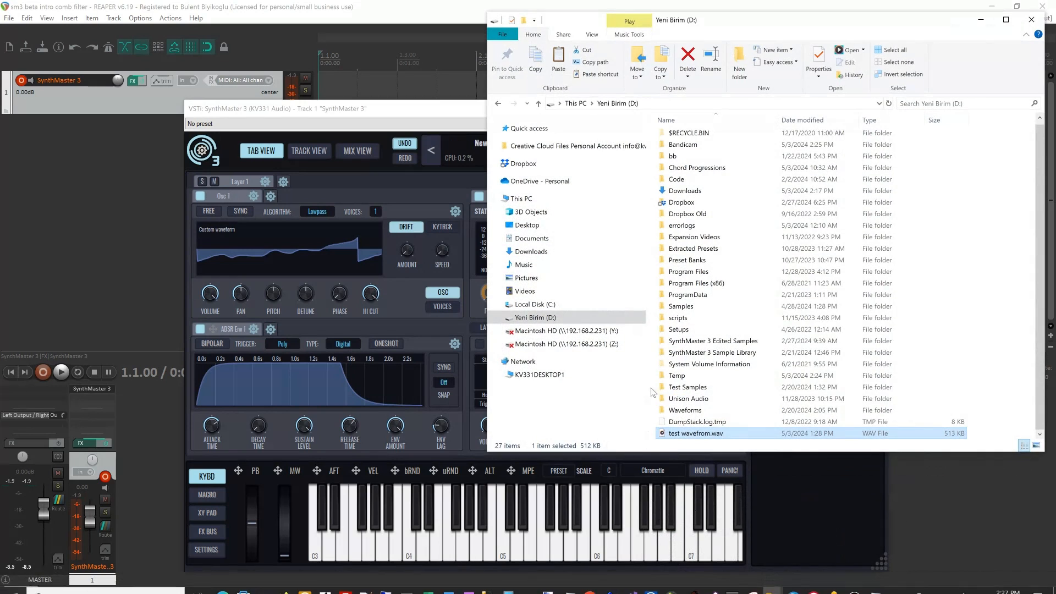
pyautogui.doubleClick(696, 167)
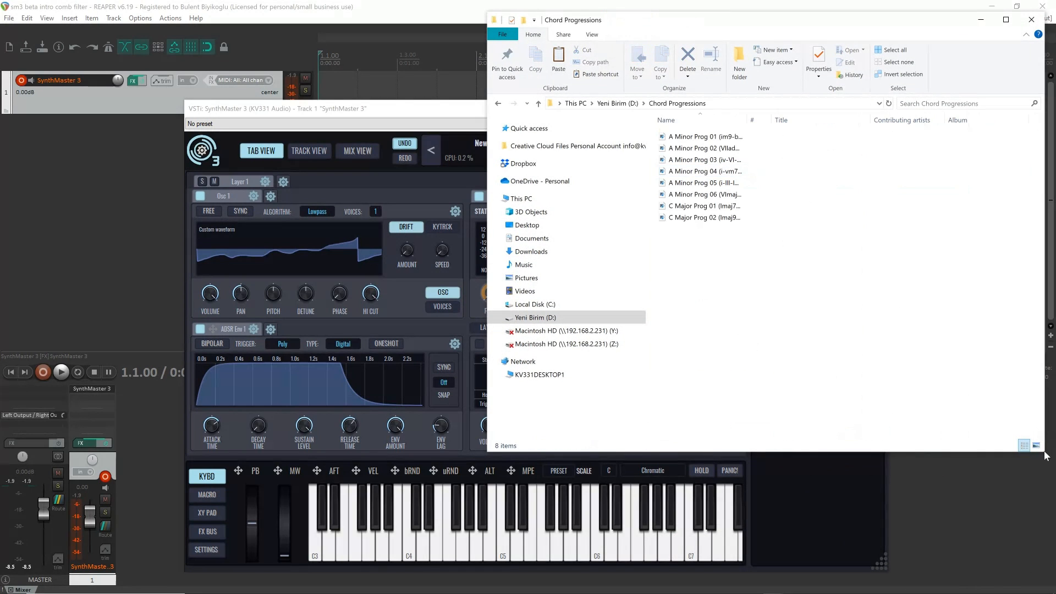
pyautogui.moveTo(1042, 454); pyautogui.dragTo(981, 311)
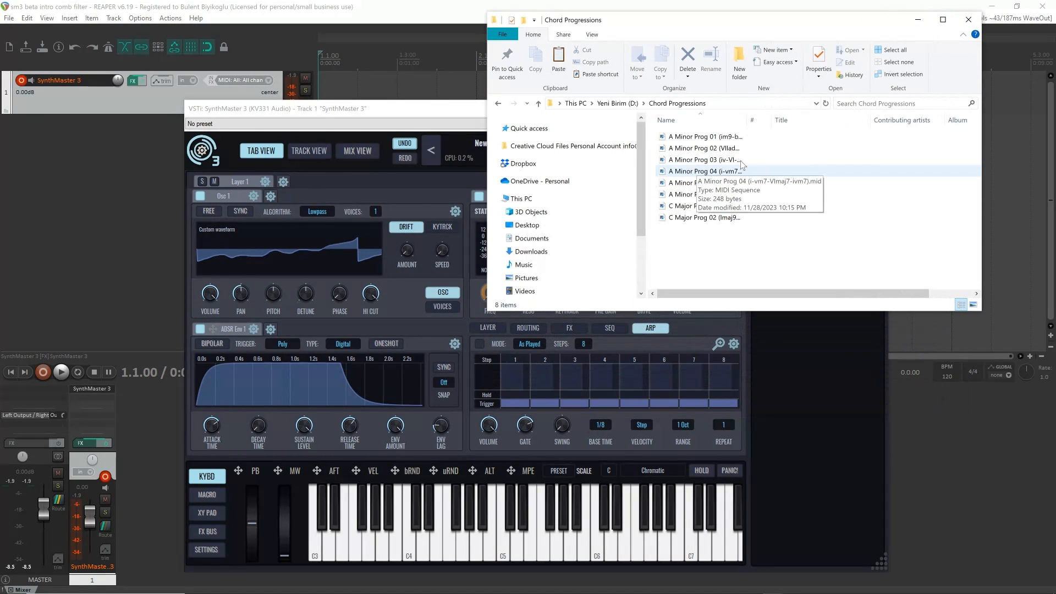
pyautogui.moveTo(750, 118); pyautogui.dragTo(781, 117)
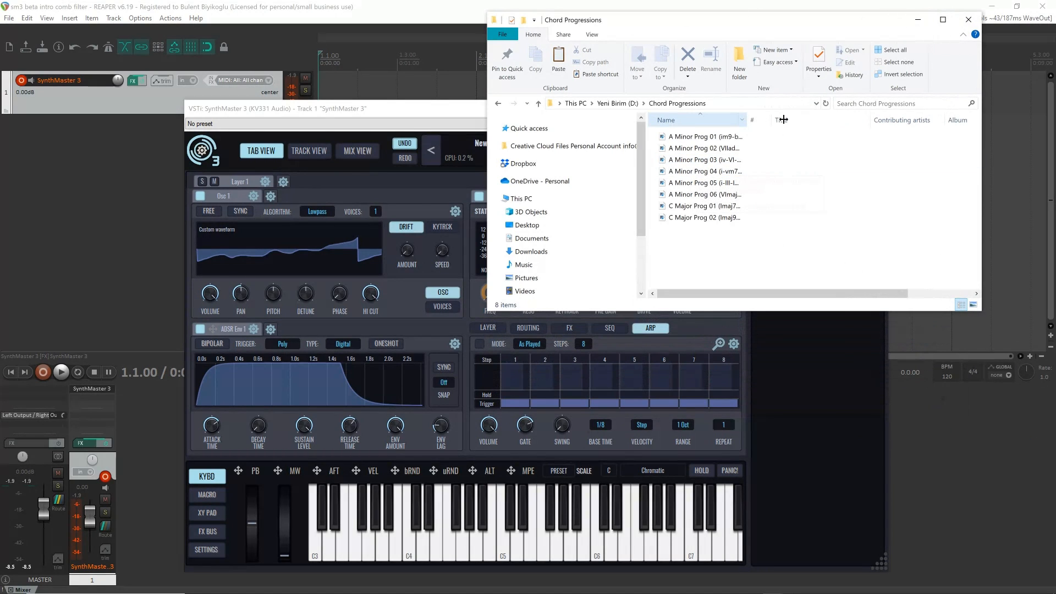
pyautogui.click(687, 175)
pyautogui.doubleClick(688, 175)
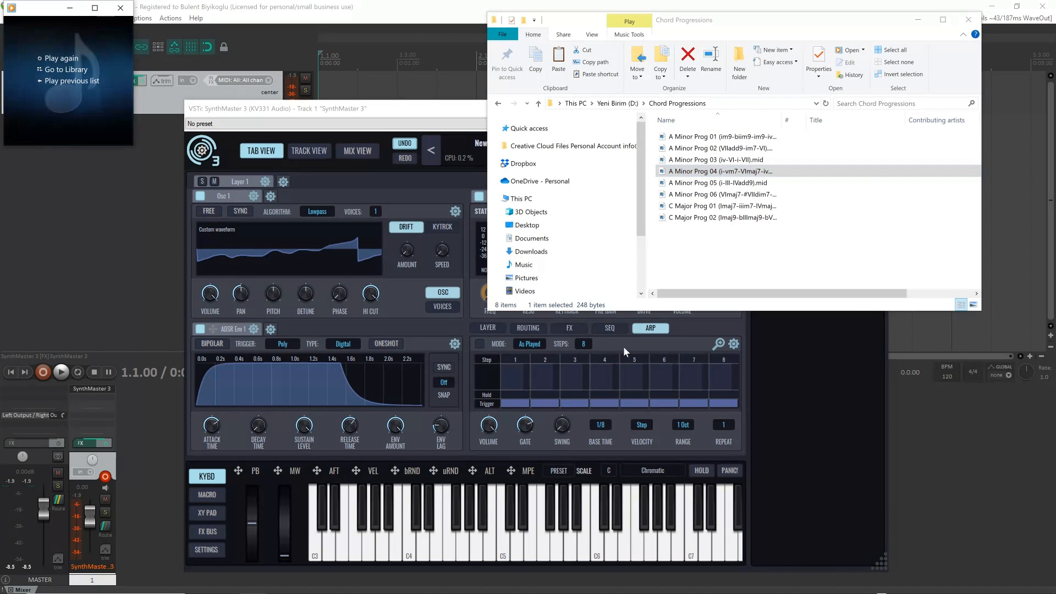
# - Show Layer 1's sequencer and load the A Minor Prog 04 MIDI file from the Chord Progressions folder into it
pyautogui.click(612, 329)
pyautogui.moveTo(887, 591)
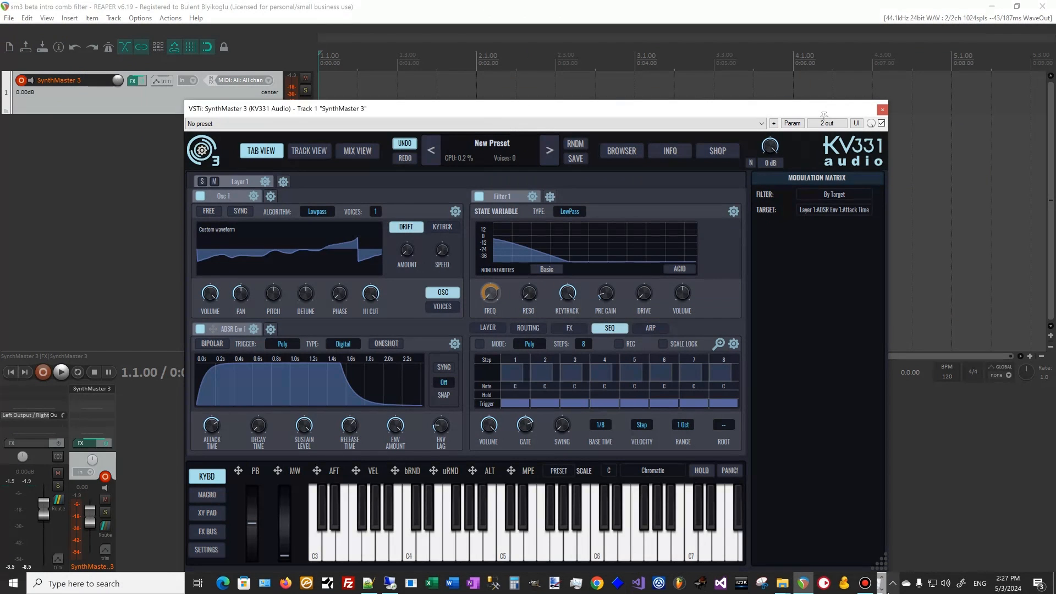
pyautogui.click(783, 584)
pyautogui.click(694, 536)
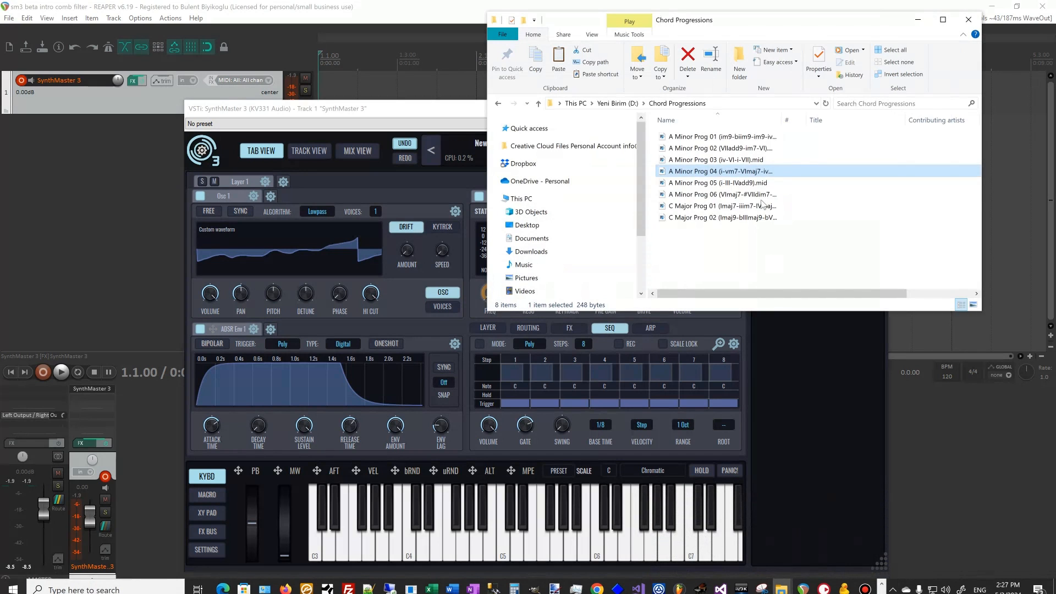
pyautogui.moveTo(803, 27); pyautogui.dragTo(946, 34)
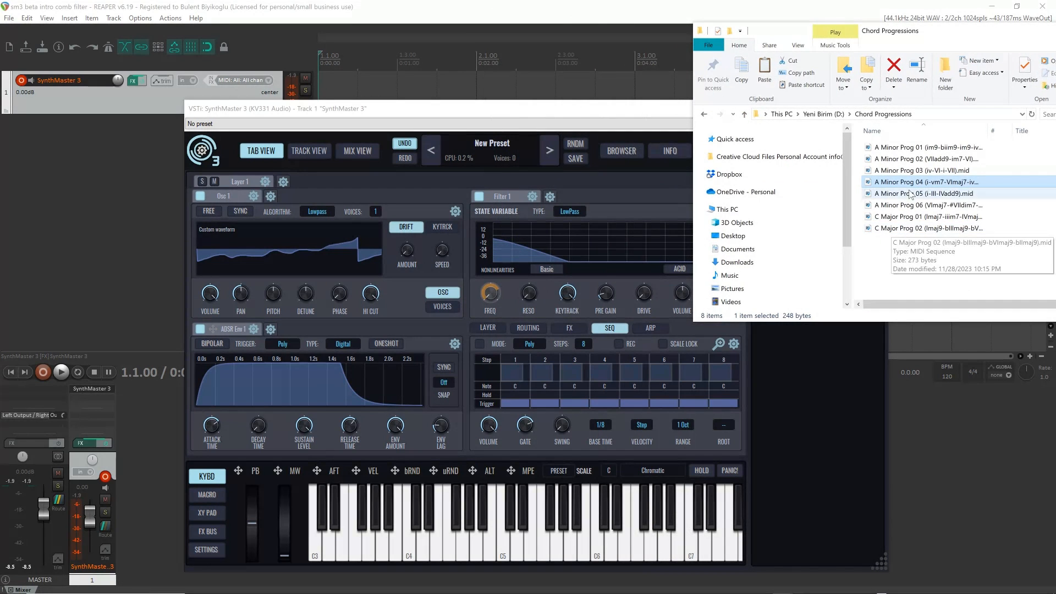
pyautogui.moveTo(897, 182); pyautogui.dragTo(598, 371)
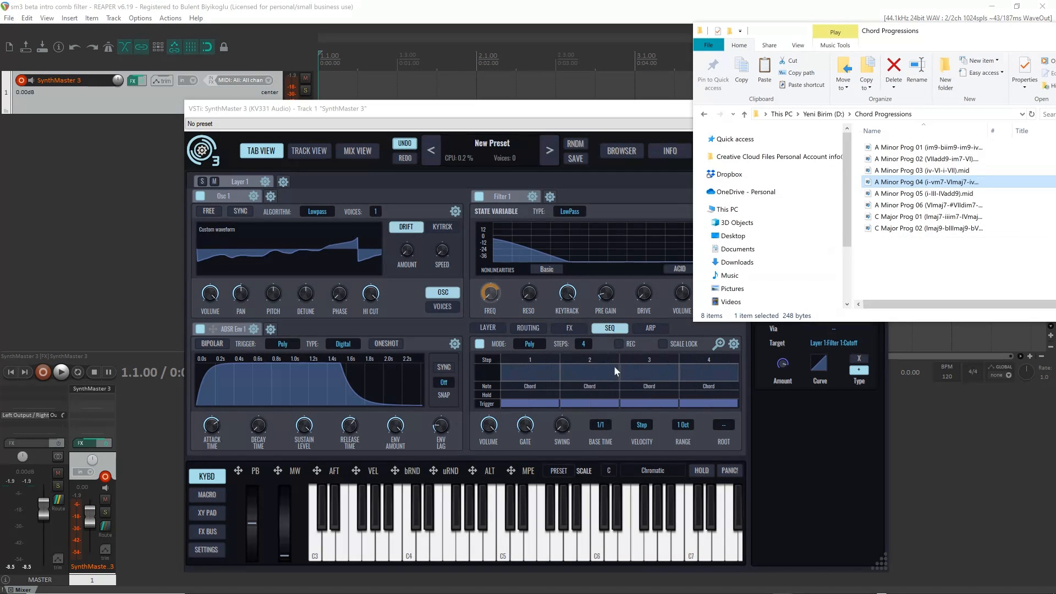
pyautogui.click(548, 105)
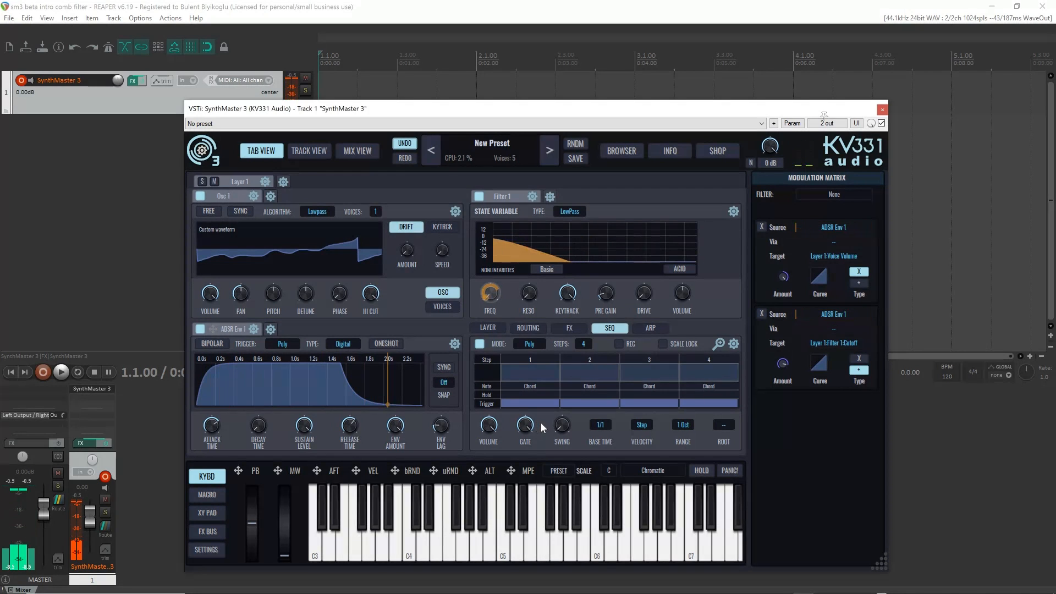
# - Examine the imported chord notes across the four steps in Layer 1's enlarged sequencer editor and close the editor
pyautogui.moveTo(534, 423)
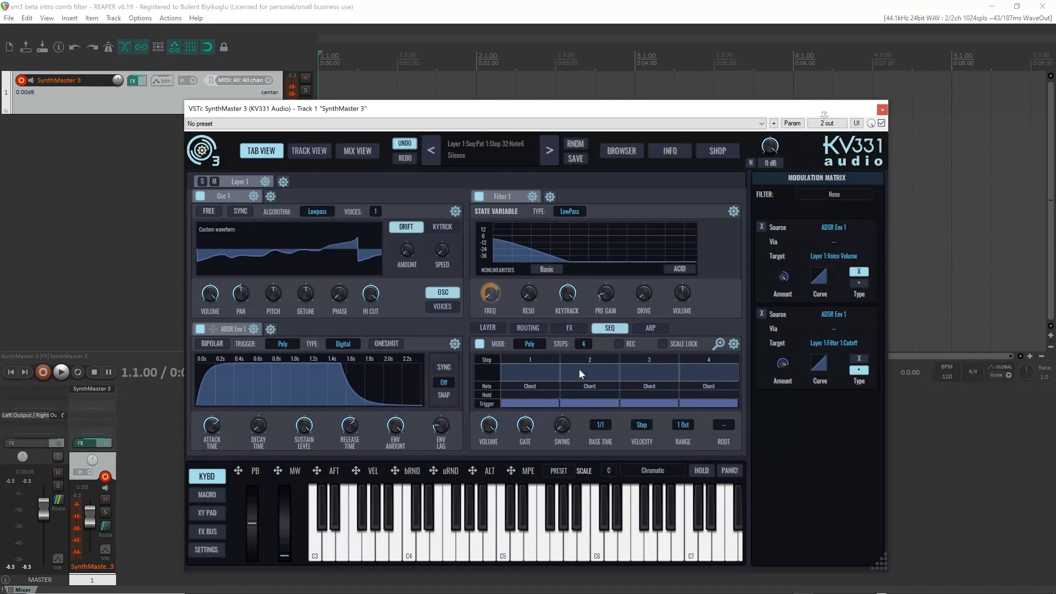
pyautogui.click(718, 343)
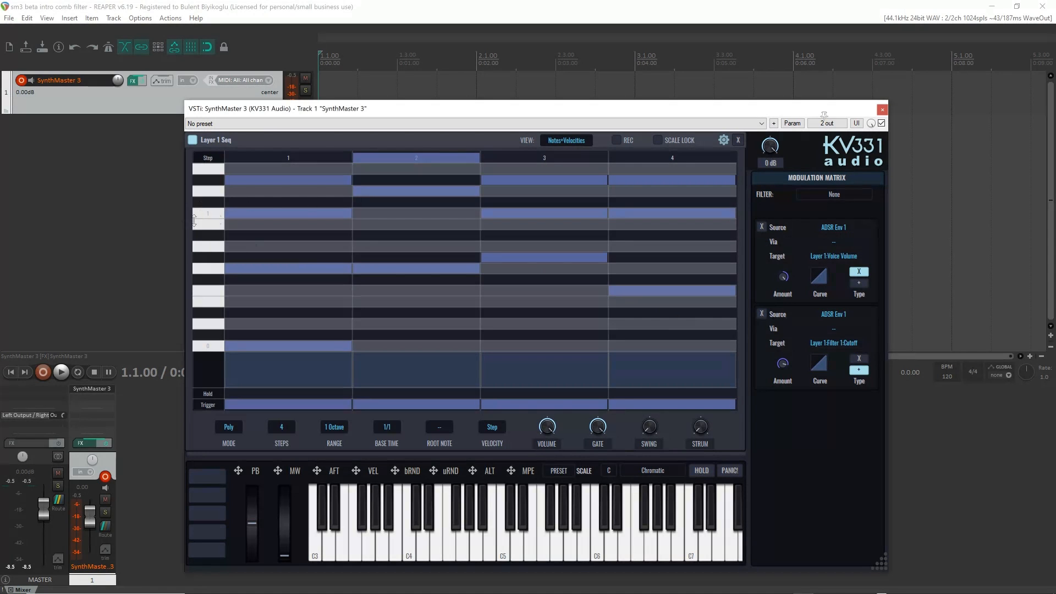
pyautogui.scroll(-5, 204, 228)
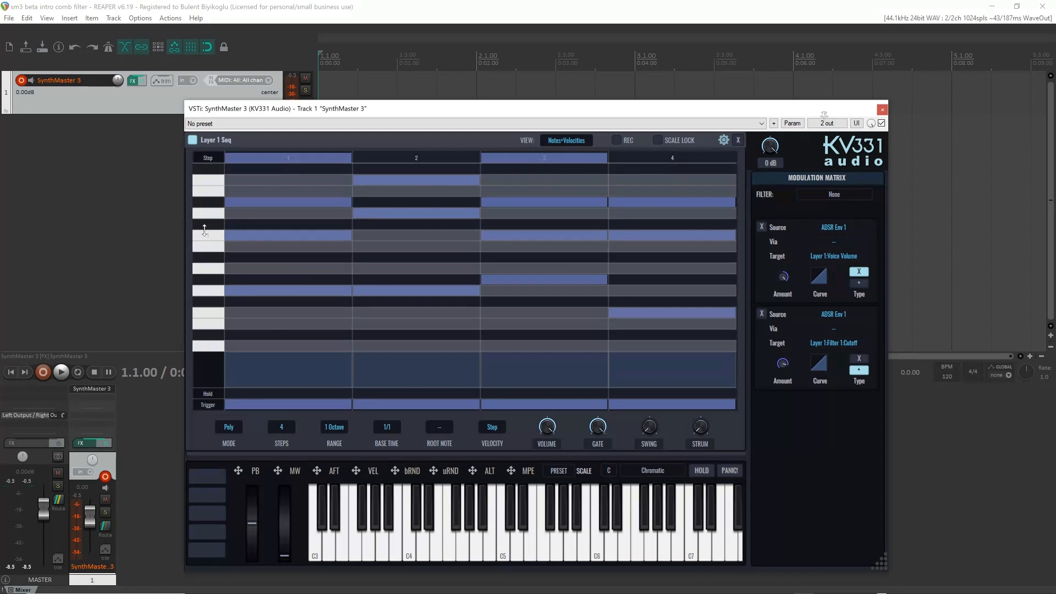
pyautogui.scroll(12, 204, 230)
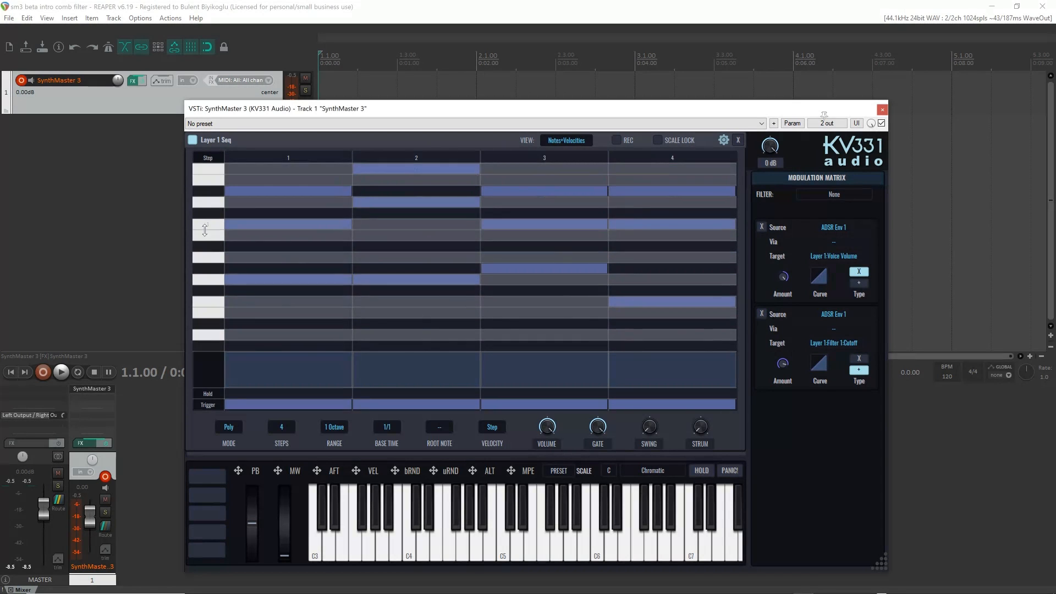
pyautogui.scroll(-1, 204, 230)
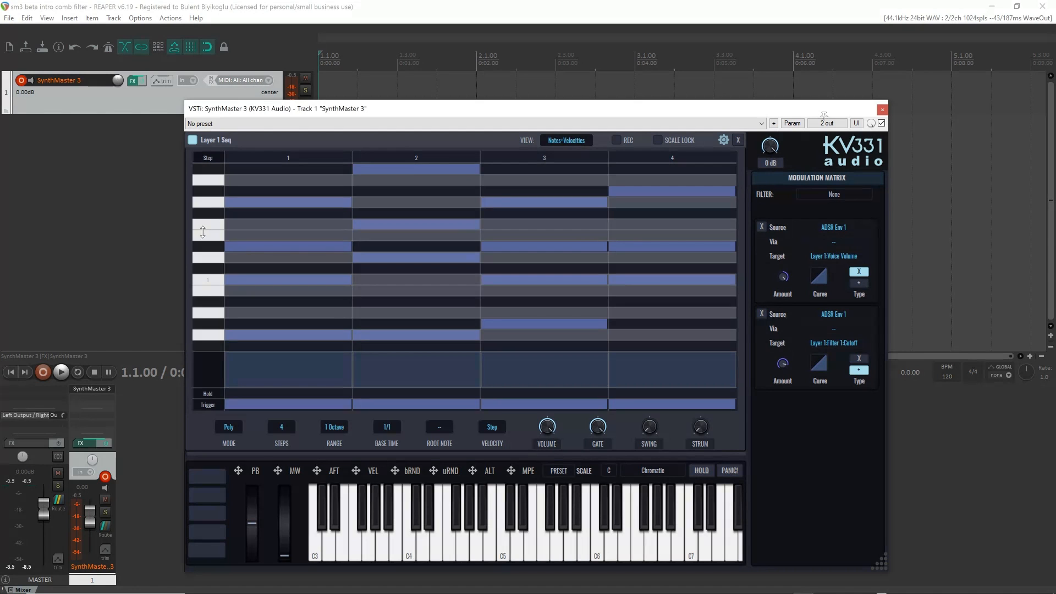
pyautogui.scroll(-8, 203, 232)
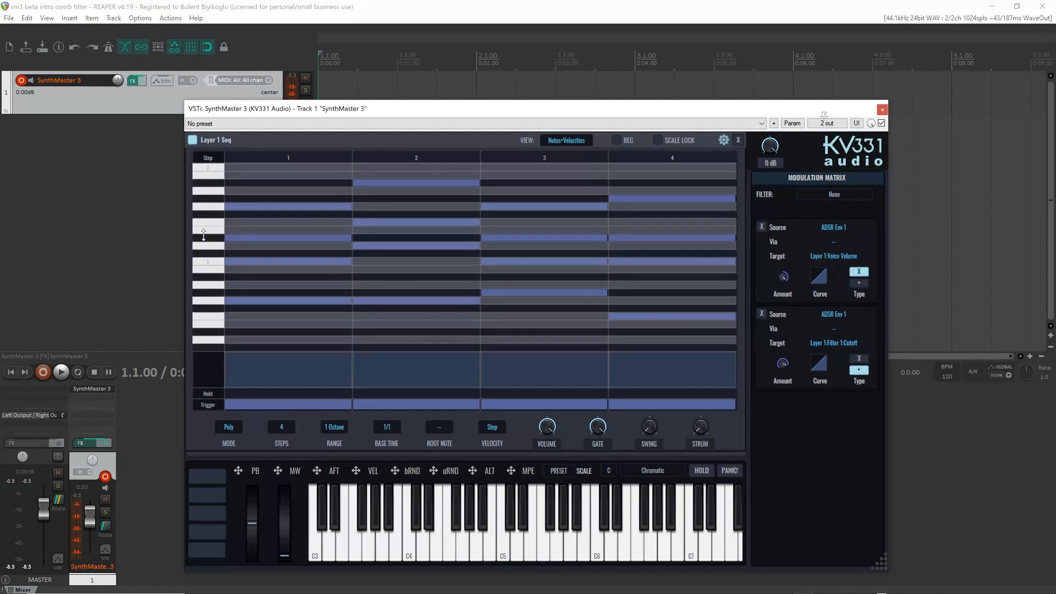
pyautogui.scroll(-4, 203, 235)
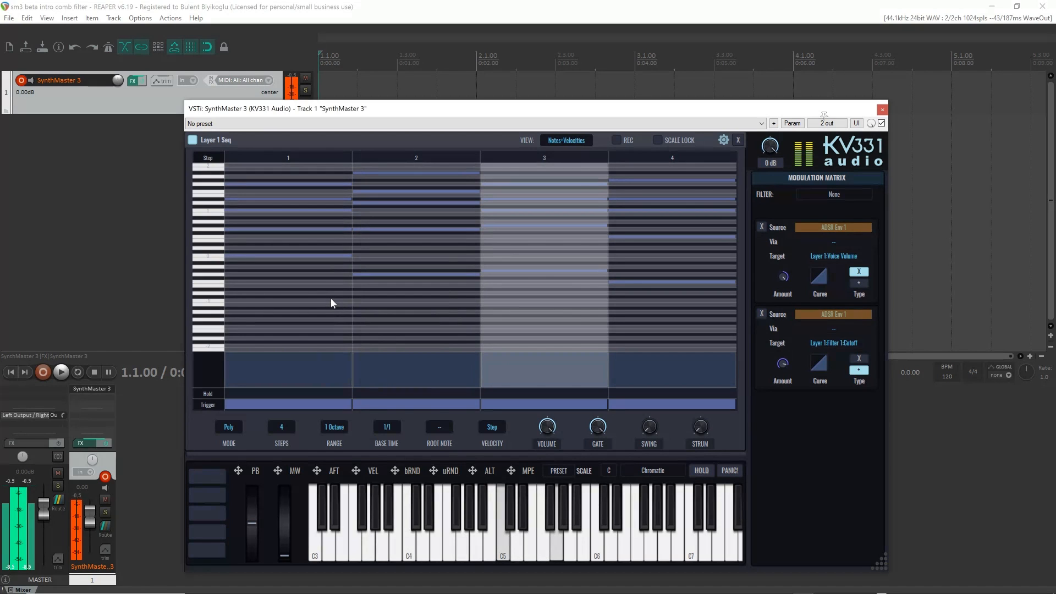
pyautogui.click(739, 140)
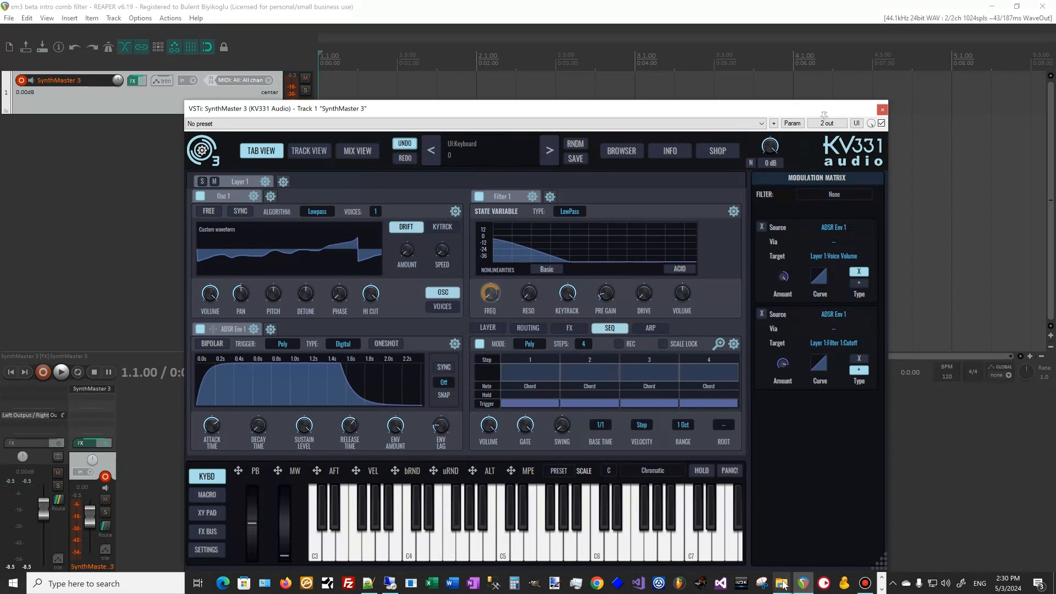
# - Load the A Minor Prog 05 MIDI file from the Chord Progressions folder into Layer 1's sequencer
pyautogui.moveTo(782, 584)
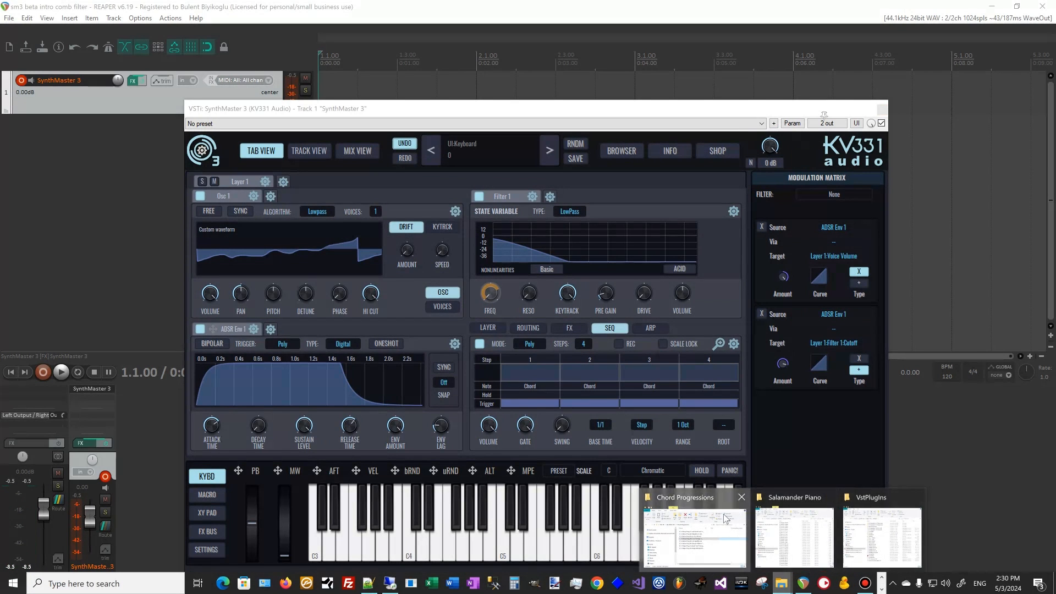
pyautogui.click(723, 514)
pyautogui.click(929, 193)
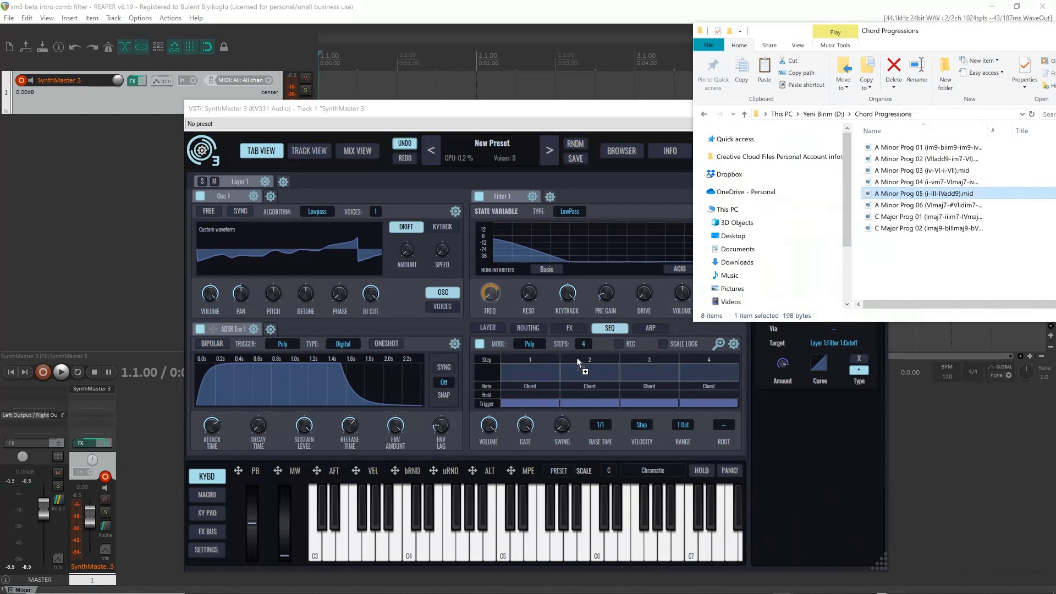
pyautogui.moveTo(930, 193); pyautogui.dragTo(584, 377)
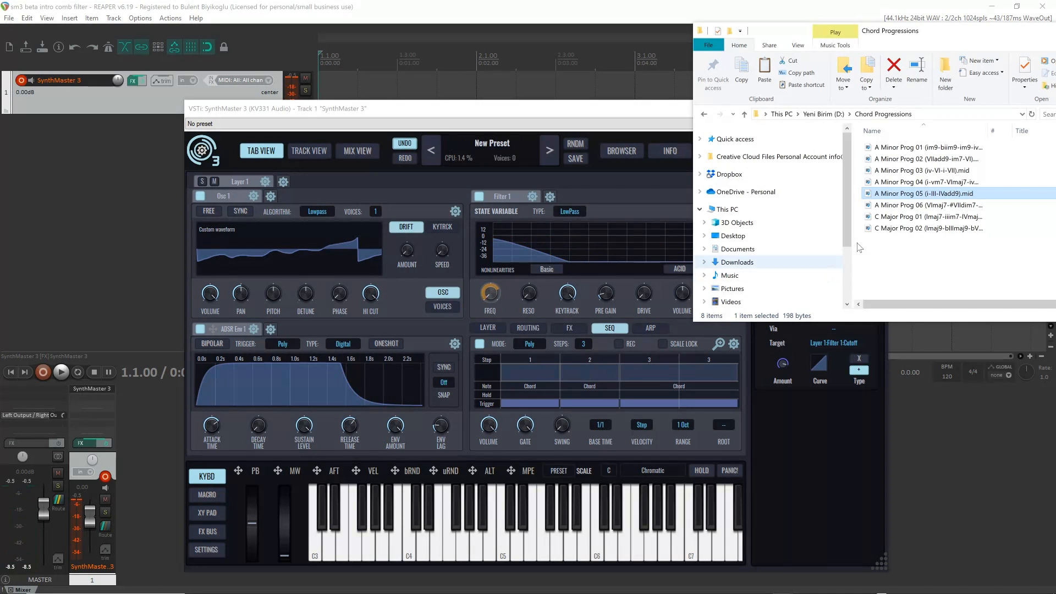
# - Load the A Minor Prog 06 MIDI file into Layer 1's sequencer and minimize the Chord Progressions folder window
pyautogui.moveTo(903, 210); pyautogui.dragTo(579, 369)
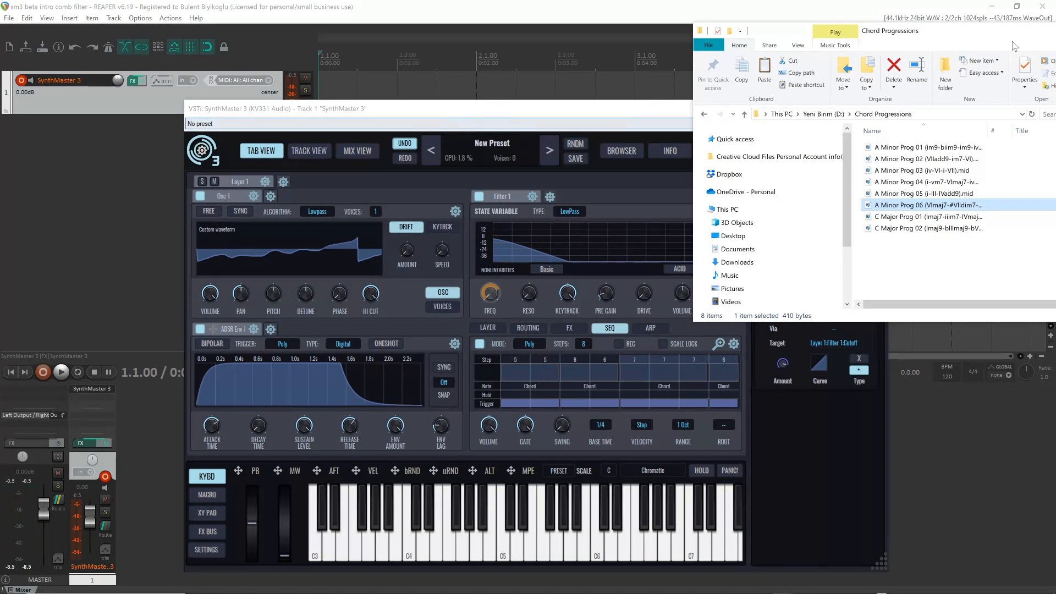
pyautogui.moveTo(1033, 33); pyautogui.dragTo(932, 40)
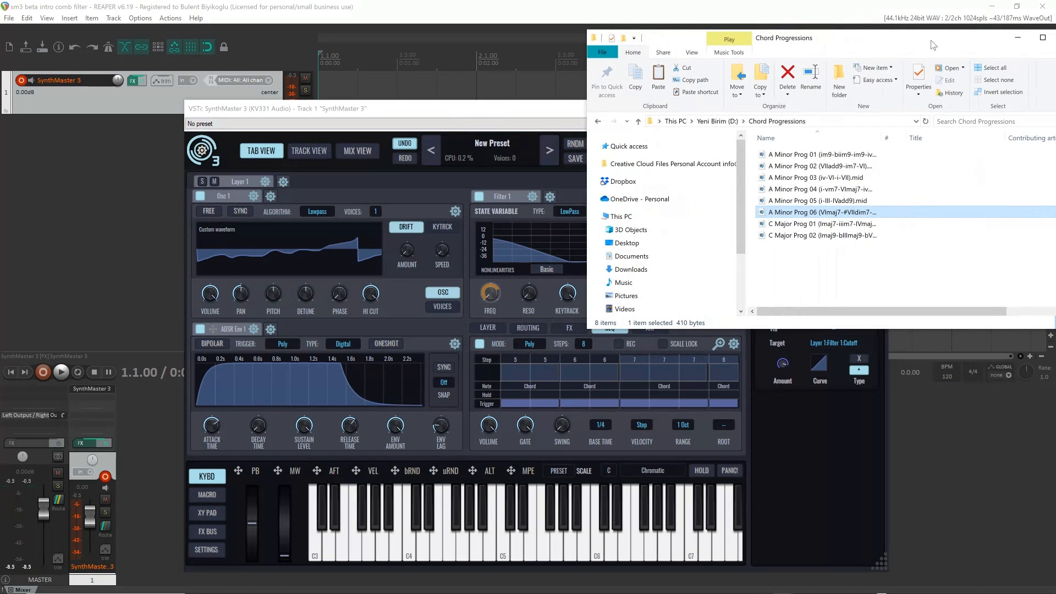
pyautogui.click(1018, 38)
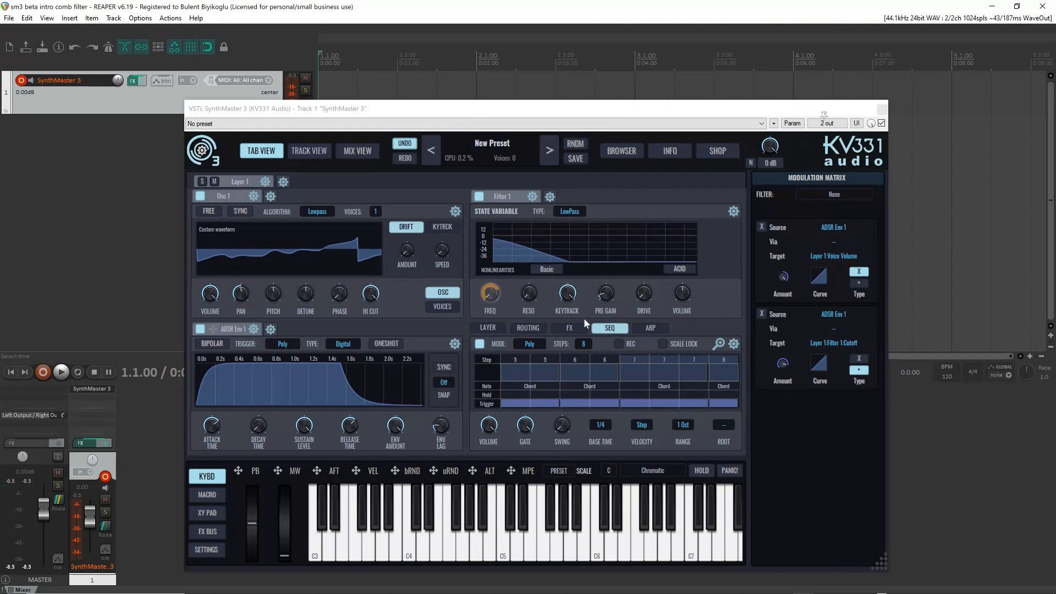
# - Switch to Layer 1's arpeggiator and enable it
pyautogui.click(648, 329)
pyautogui.click(477, 345)
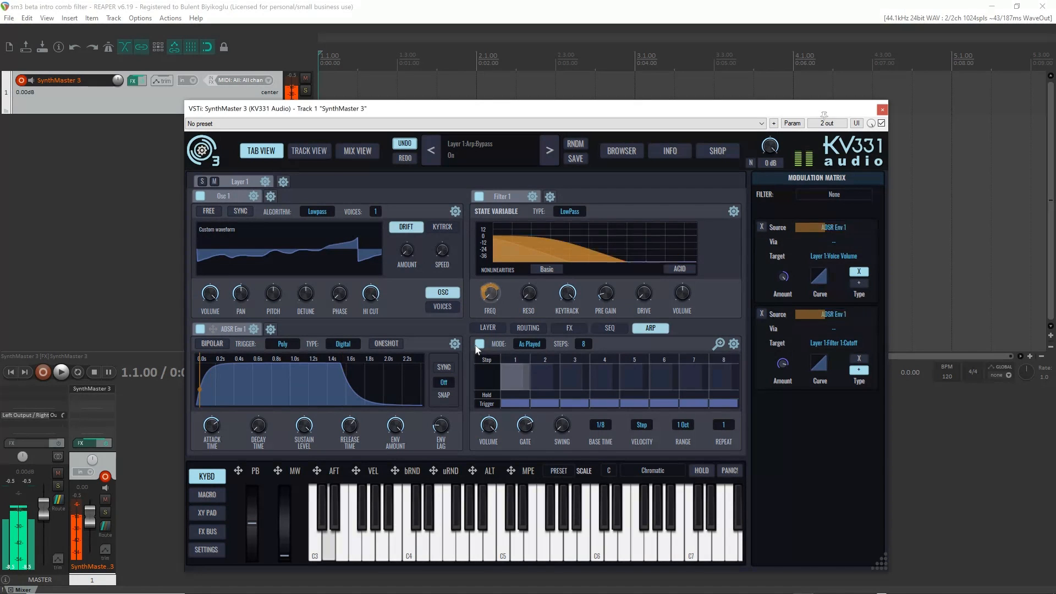
# - Add MIDI Velocity as a modulation source for Filter 1's cutoff and filter the modulation matrix to the Velocity source
pyautogui.moveTo(484, 296); pyautogui.dragTo(483, 300)
pyautogui.rightClick(490, 293)
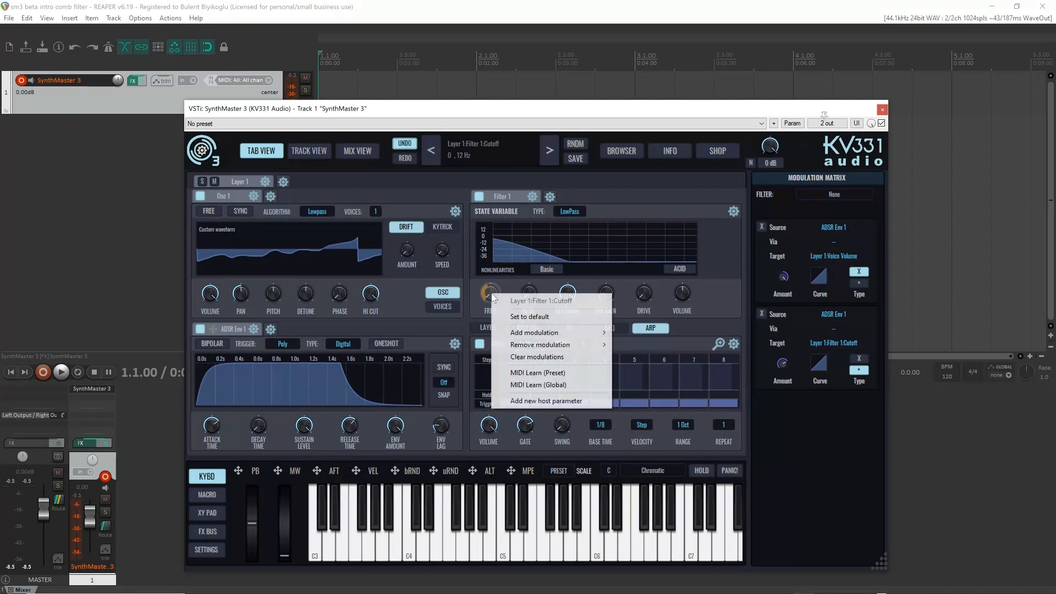
pyautogui.moveTo(528, 335)
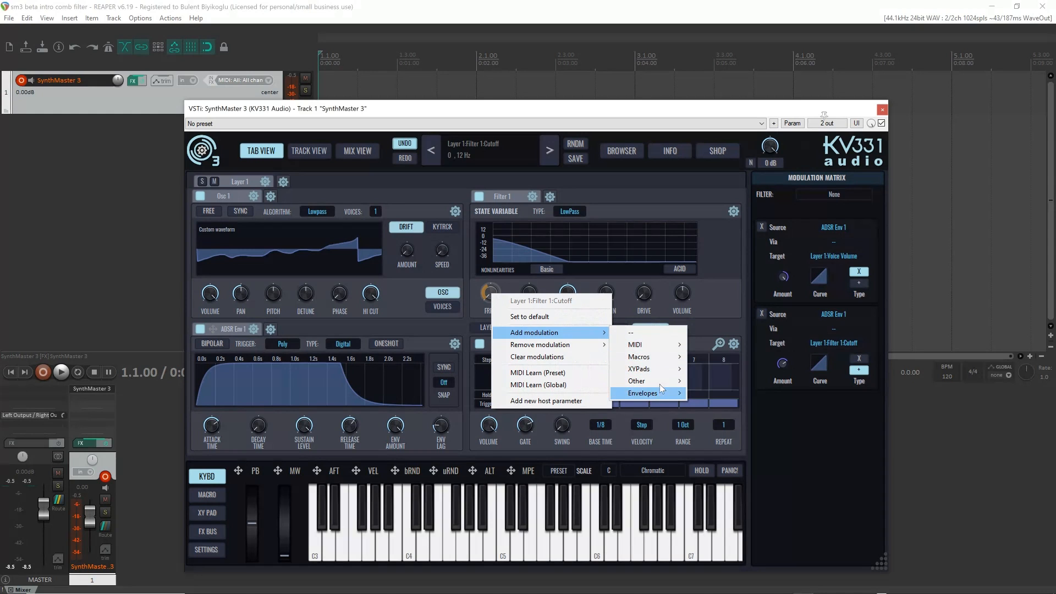
pyautogui.moveTo(660, 344)
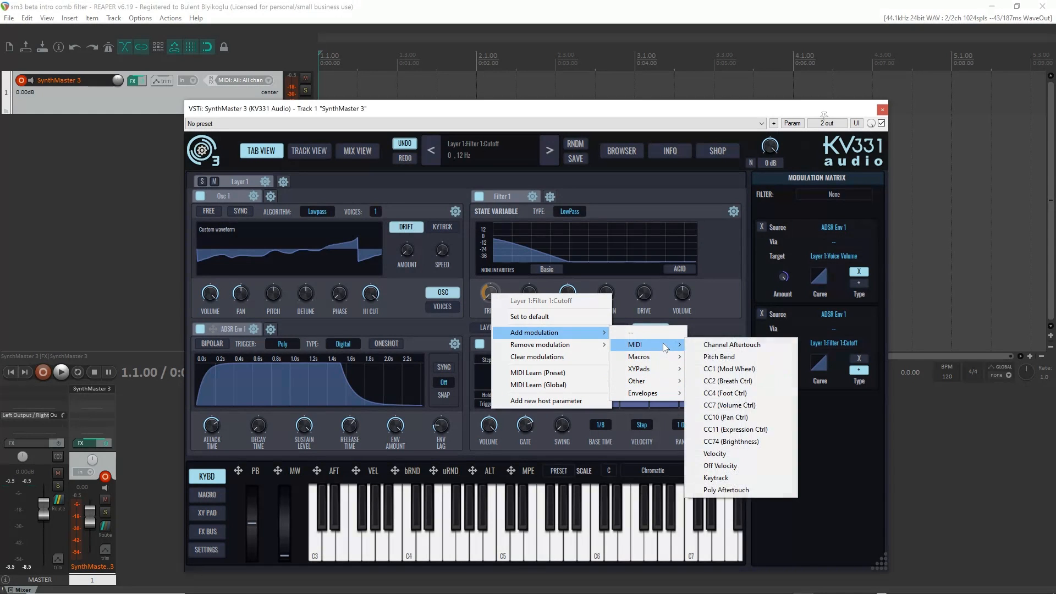
pyautogui.click(729, 453)
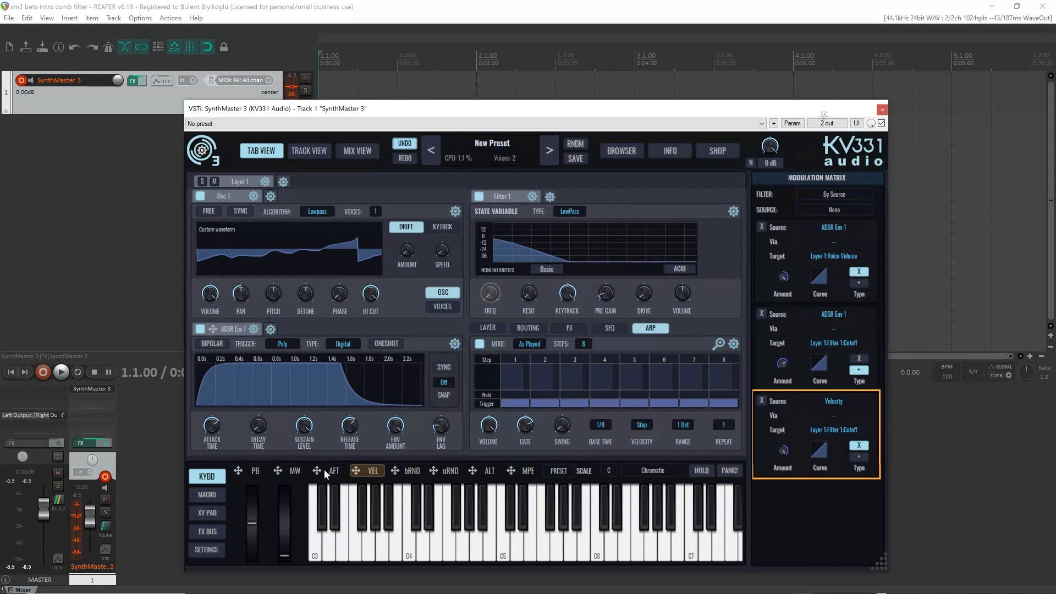
pyautogui.click(368, 468)
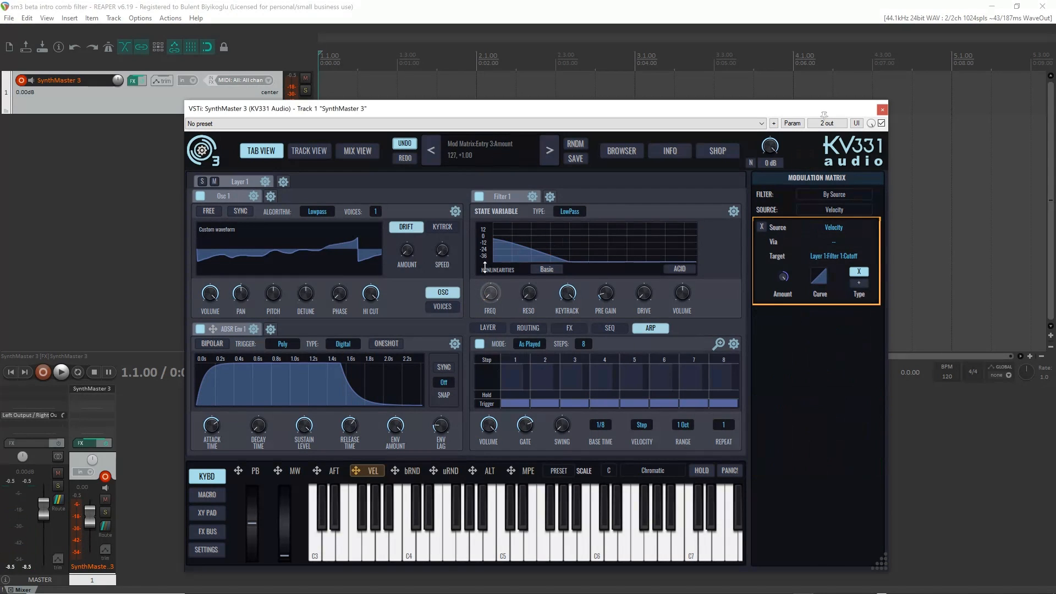
# - Switch the Velocity modulation of Filter 1's cutoff to the Add type and adjust the cutoff and its modulation depth
pyautogui.rightClick(492, 295)
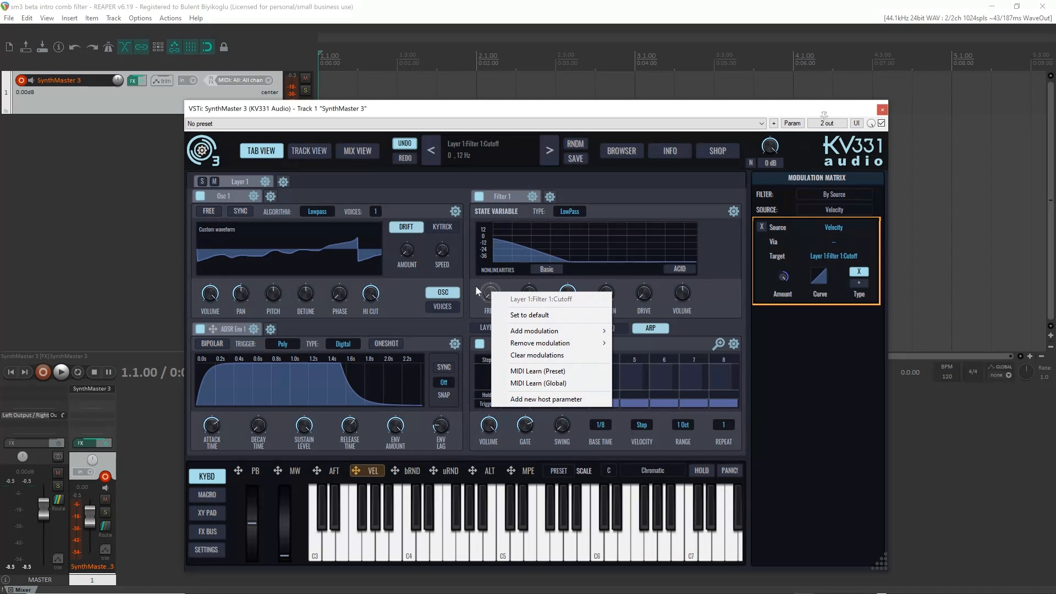
pyautogui.click(476, 285)
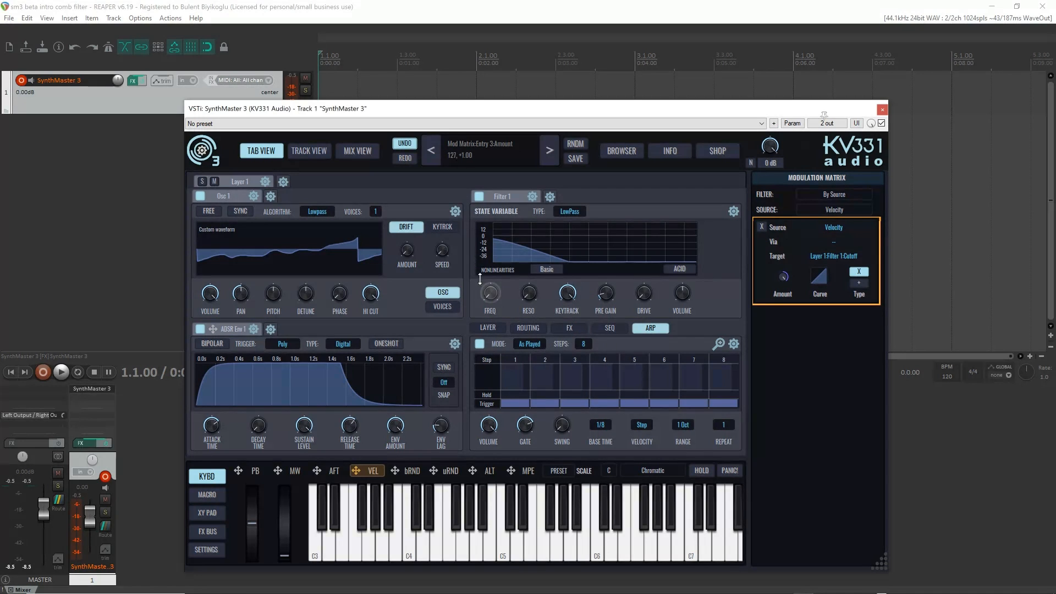
pyautogui.click(486, 277)
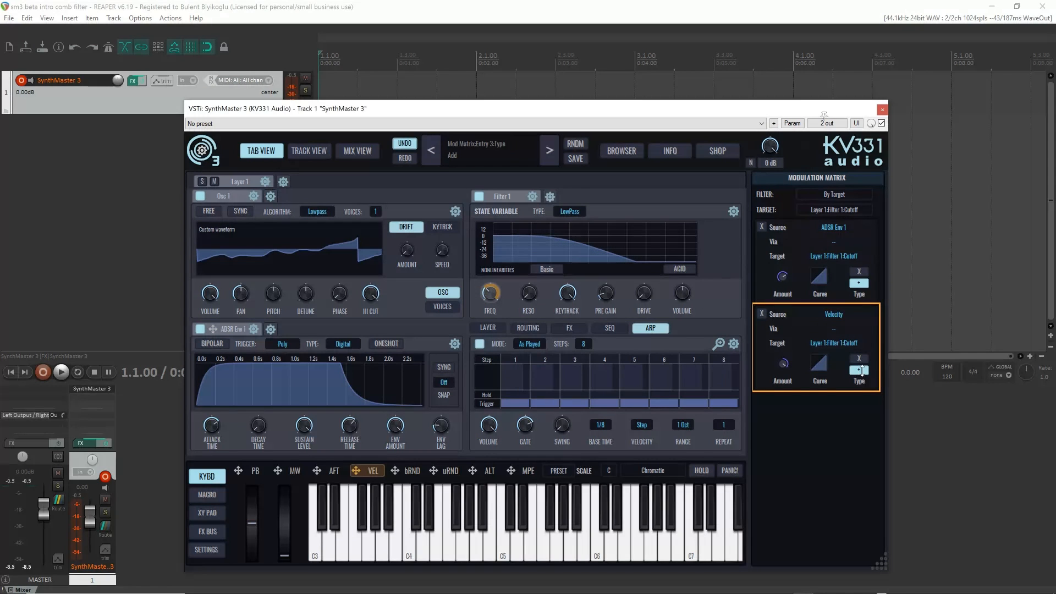
pyautogui.moveTo(486, 294); pyautogui.dragTo(496, 333)
pyautogui.moveTo(481, 294); pyautogui.dragTo(481, 307)
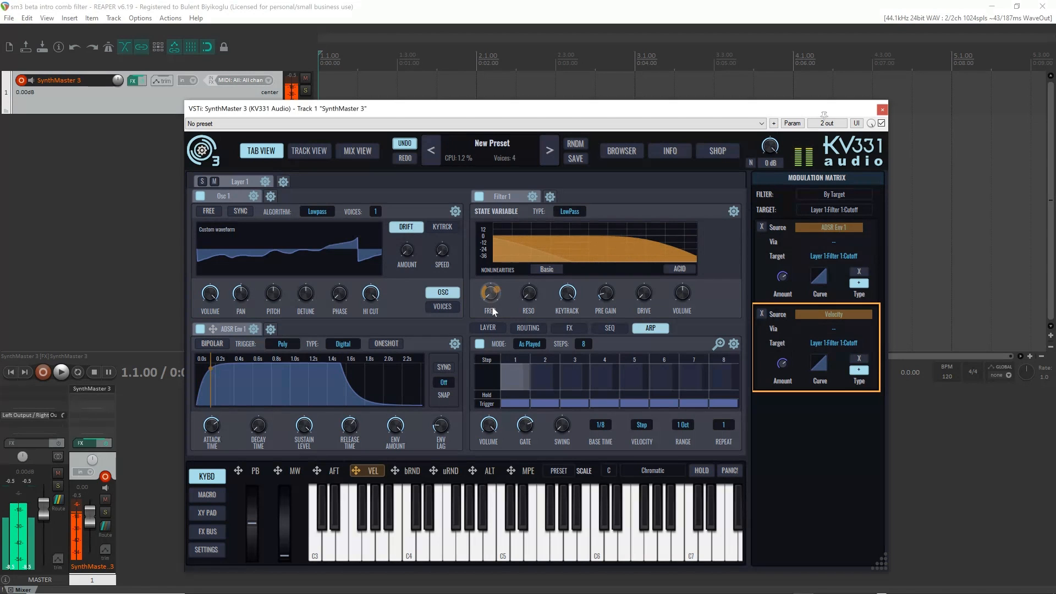
pyautogui.moveTo(482, 292); pyautogui.dragTo(482, 283)
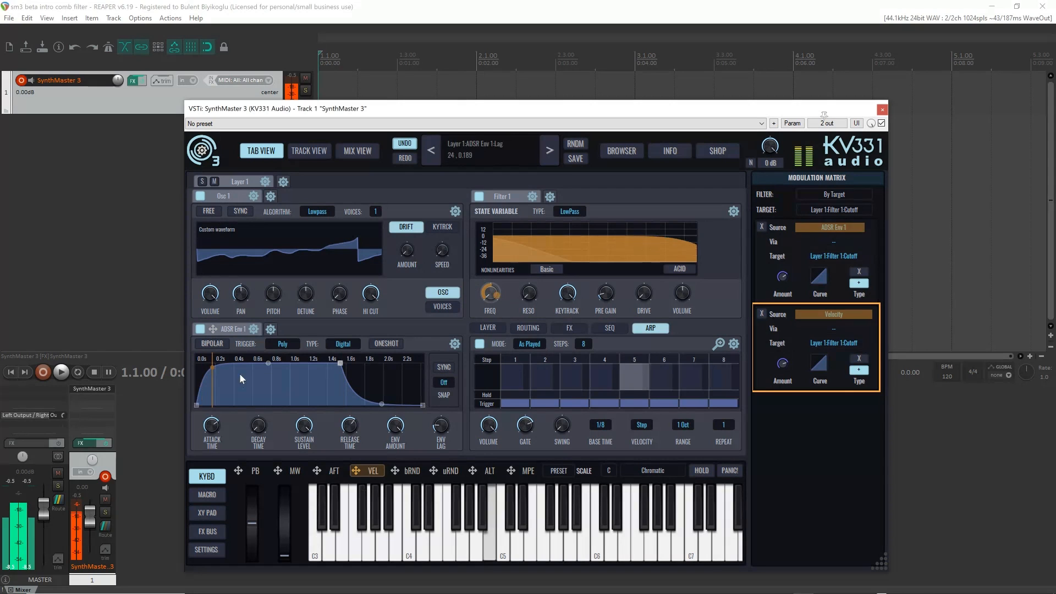
# - Filter the modulation matrix by ADSR Env 1 and by Velocity, and fine-tune the modulated cutoff of Filter 1
pyautogui.click(224, 330)
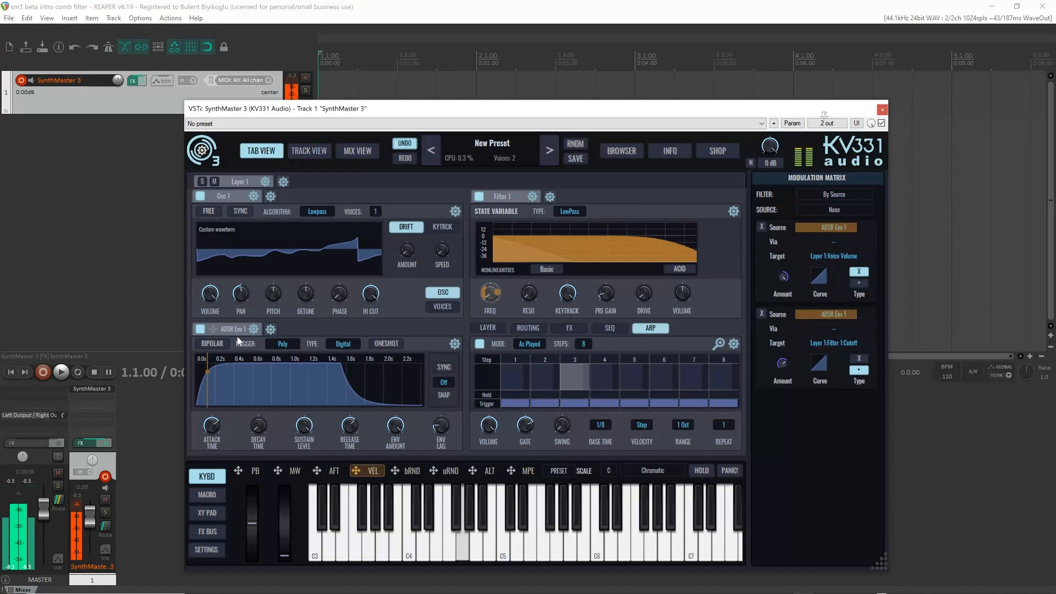
pyautogui.click(375, 470)
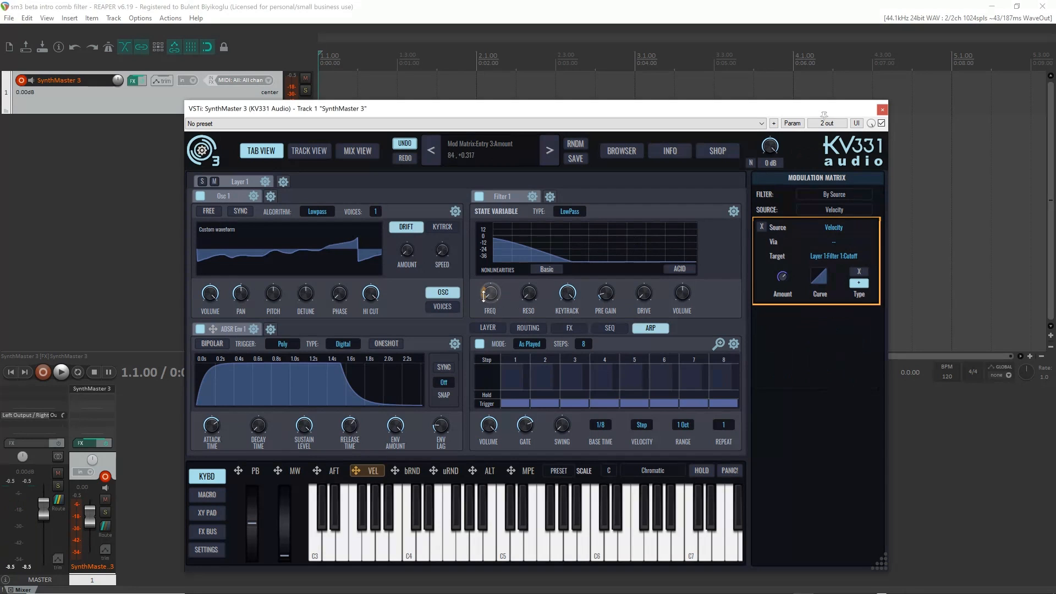
pyautogui.moveTo(484, 295); pyautogui.dragTo(478, 291)
# - Set Layer 1's arpeggiator base time to 1/16 and its mode to Up
pyautogui.click(597, 433)
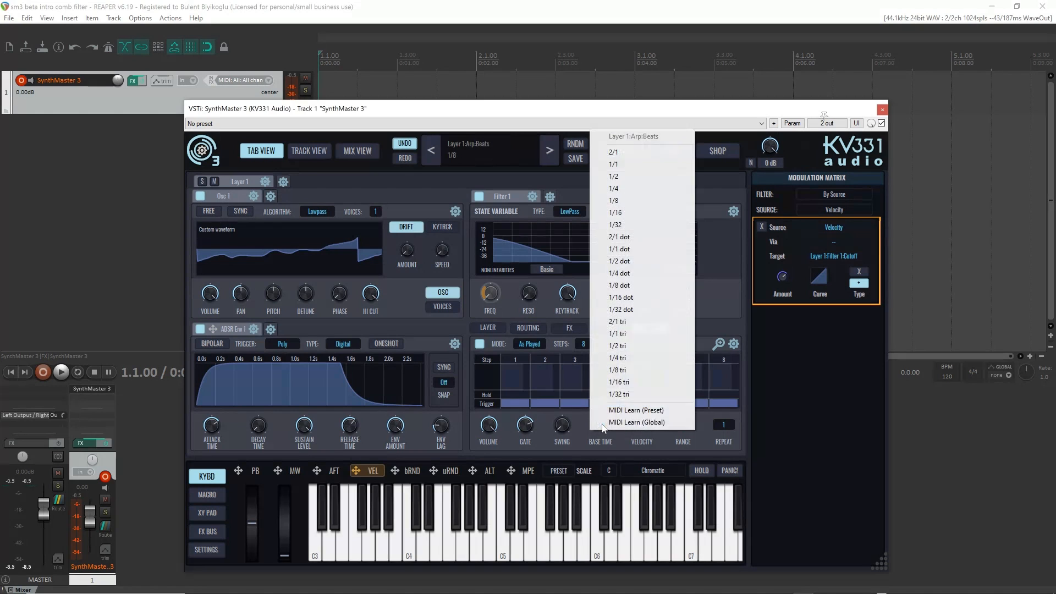
pyautogui.click(630, 213)
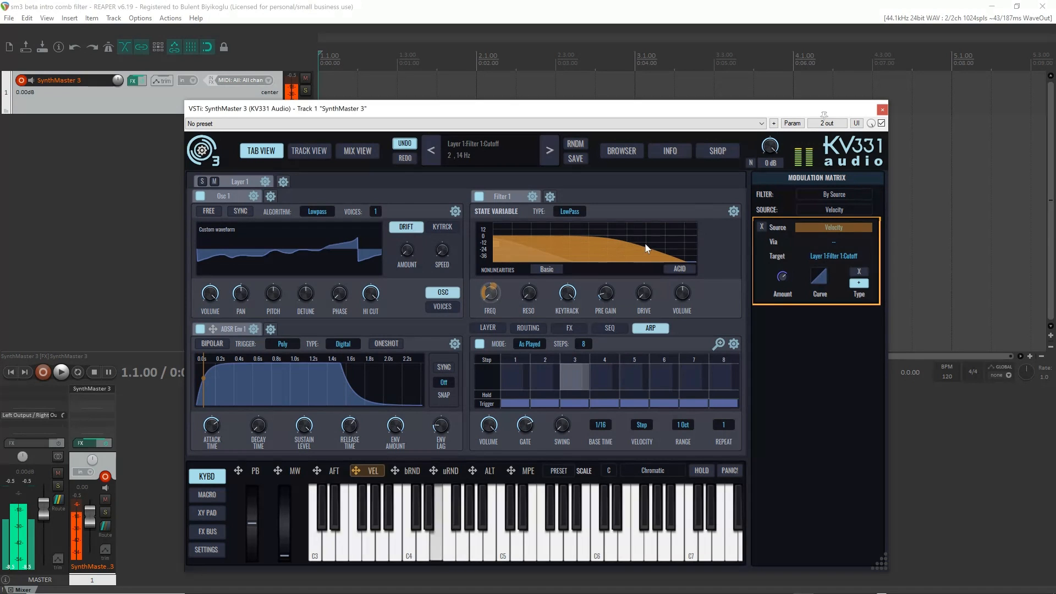
pyautogui.click(530, 344)
pyautogui.click(552, 396)
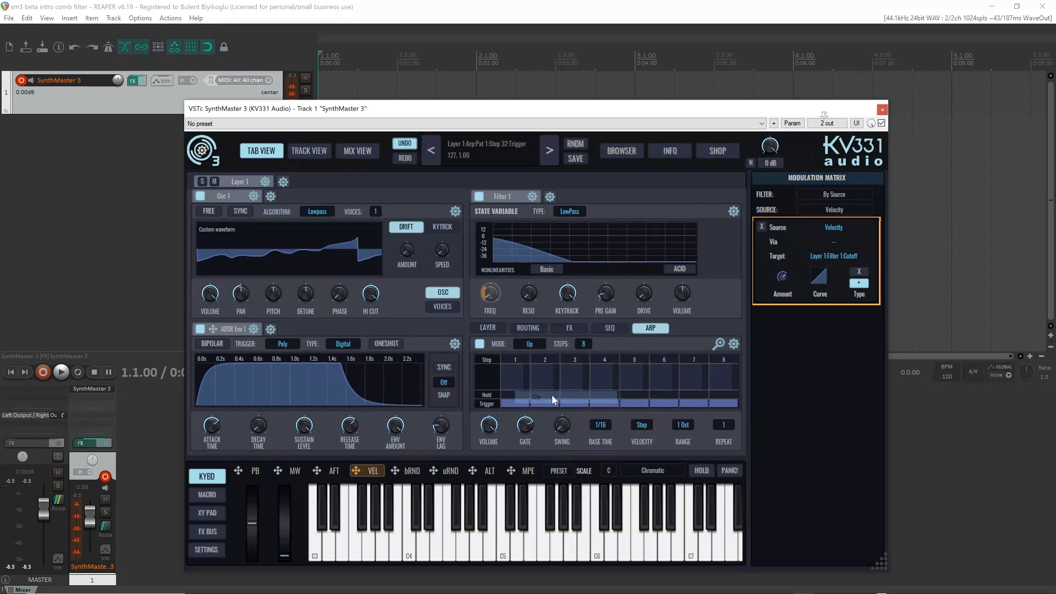
# - Try the arpeggiator's range at 2 octaves and at 3 octaves
pyautogui.click(685, 426)
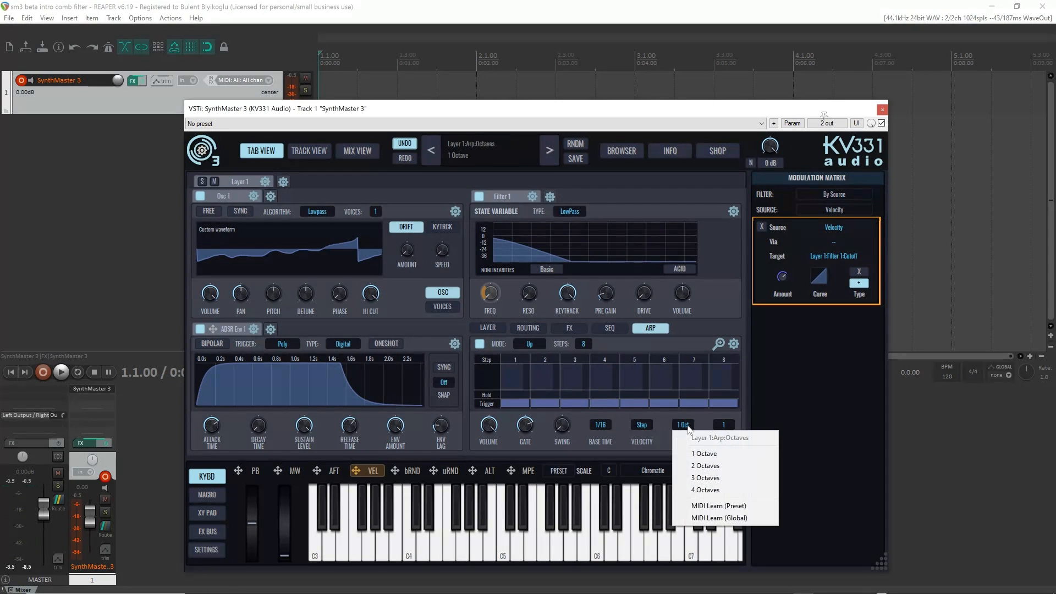
pyautogui.click(719, 471)
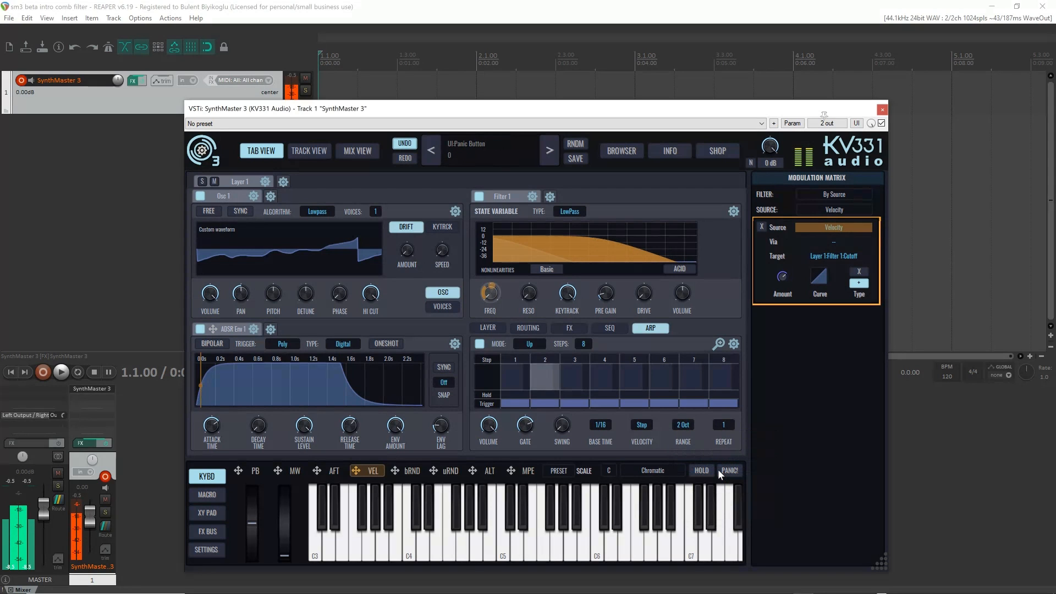
pyautogui.click(685, 426)
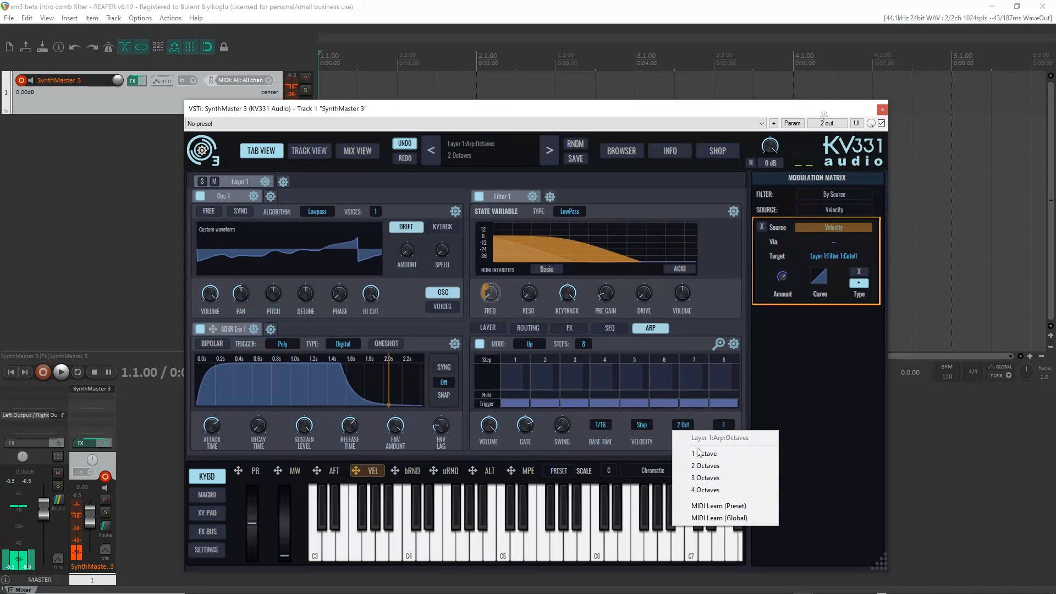
pyautogui.click(708, 478)
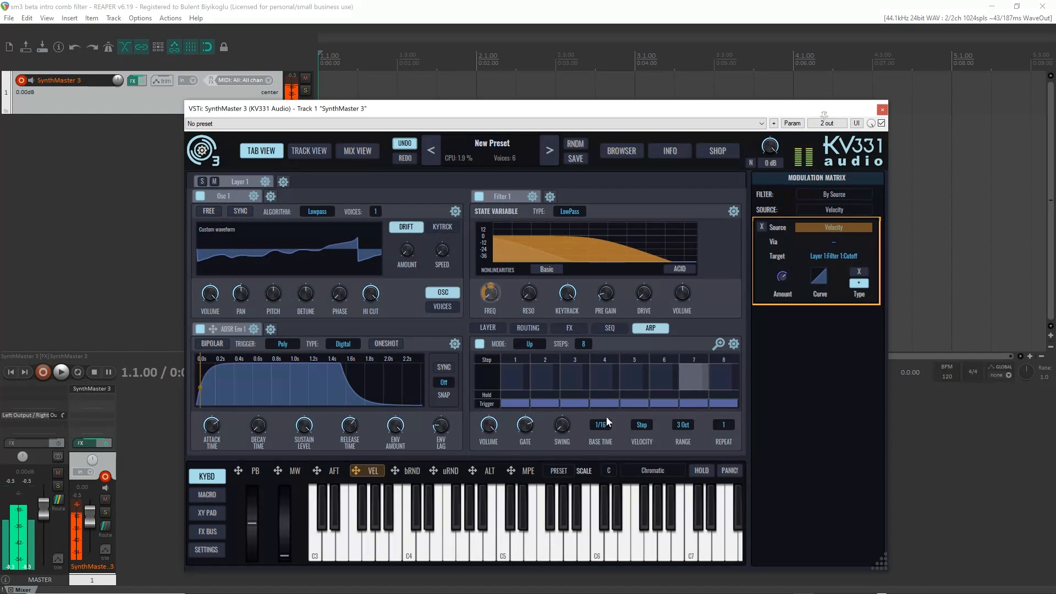
# - Change the arpeggiator's mode to Down and its range to 2 octaves
pyautogui.click(530, 344)
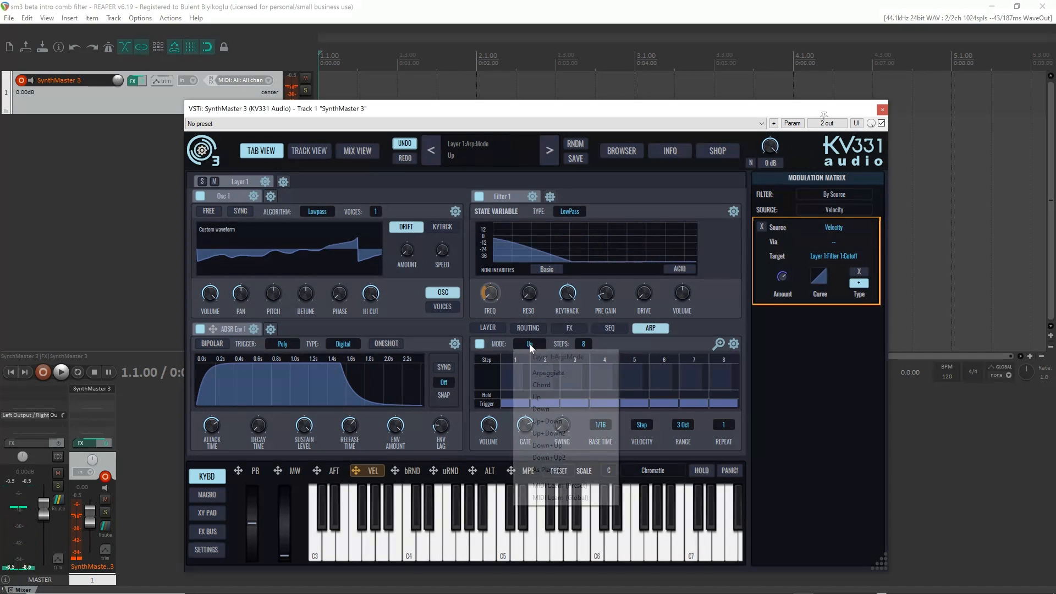
pyautogui.click(578, 409)
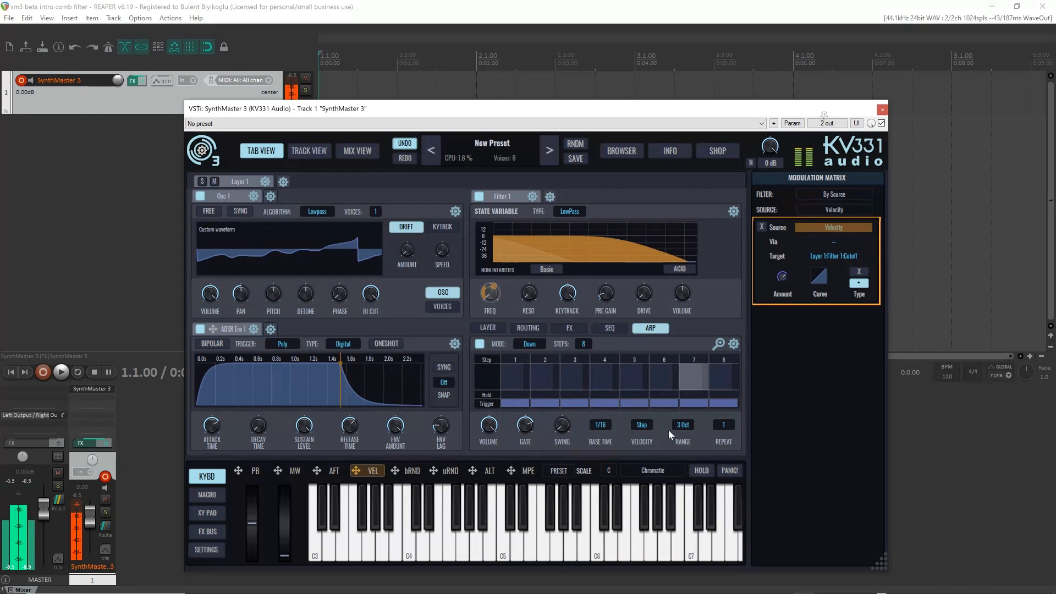
pyautogui.click(694, 426)
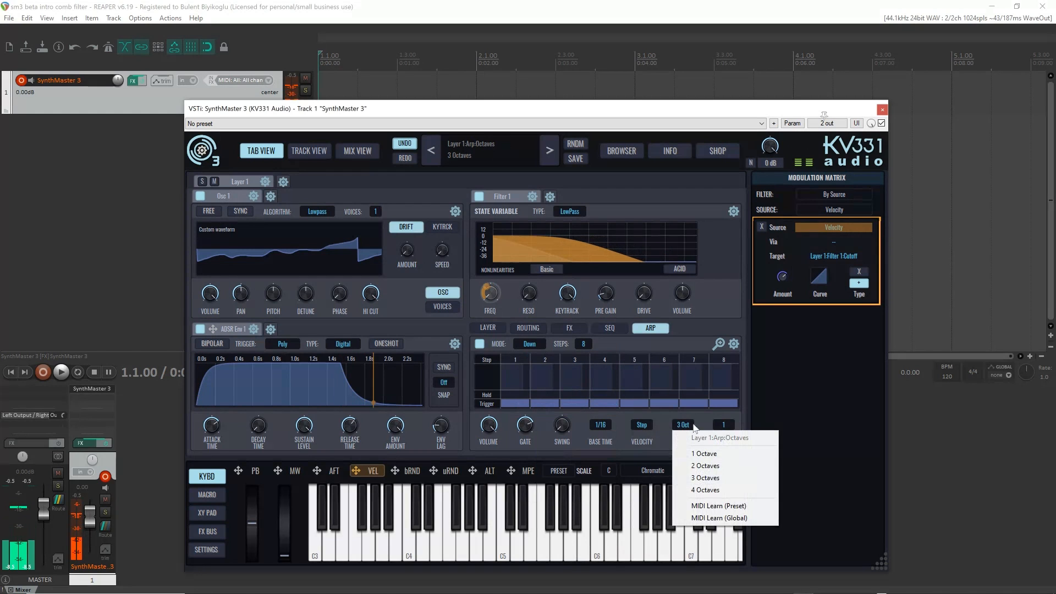
pyautogui.click(707, 465)
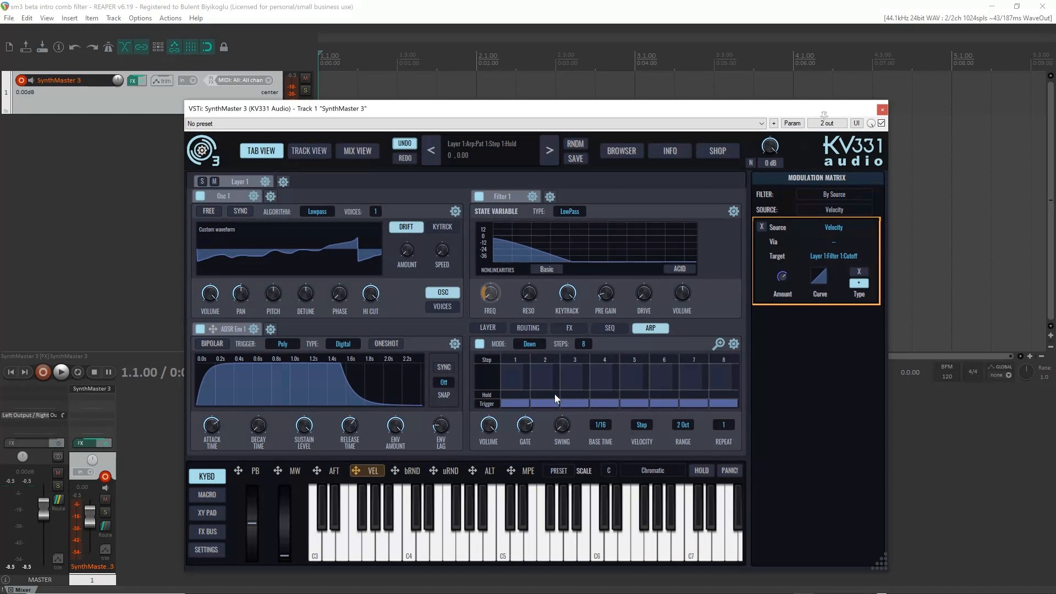
# - Toggle the Hold and Trigger settings of the arpeggiator's first step
pyautogui.click(518, 394)
pyautogui.click(518, 395)
pyautogui.moveTo(515, 403); pyautogui.dragTo(522, 454)
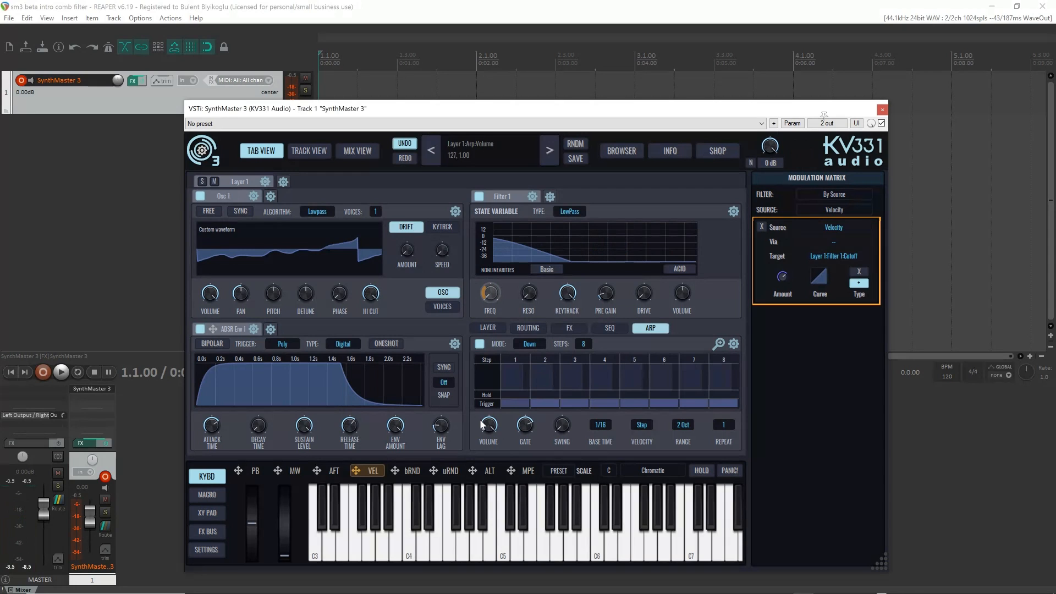
# - Switch the Volume and Gate knobs to their Random parameters in Layer 1's enlarged arpeggiator editor, and close the editor
pyautogui.click(717, 343)
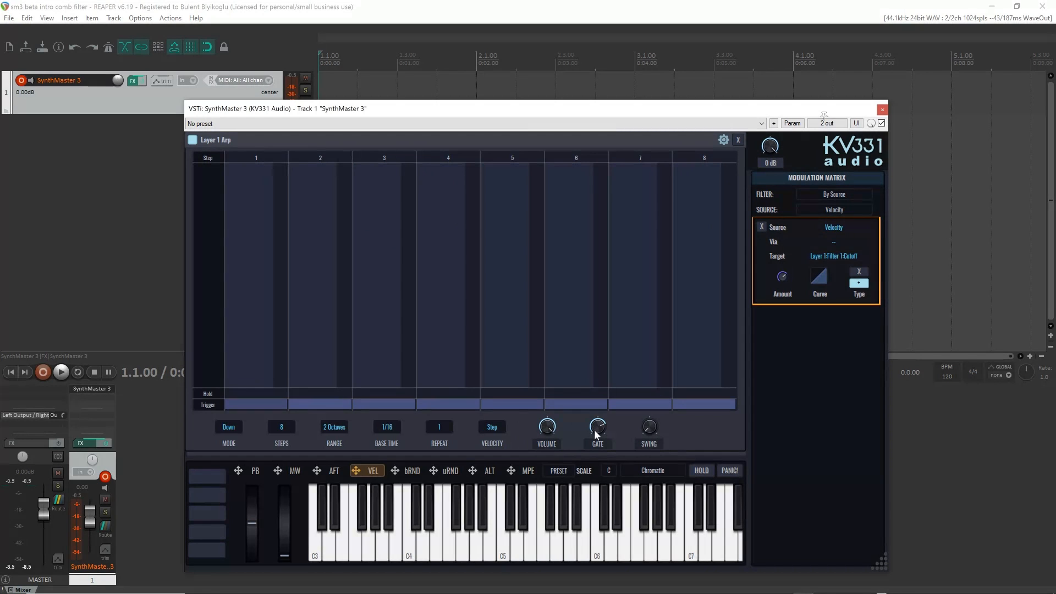
pyautogui.click(551, 440)
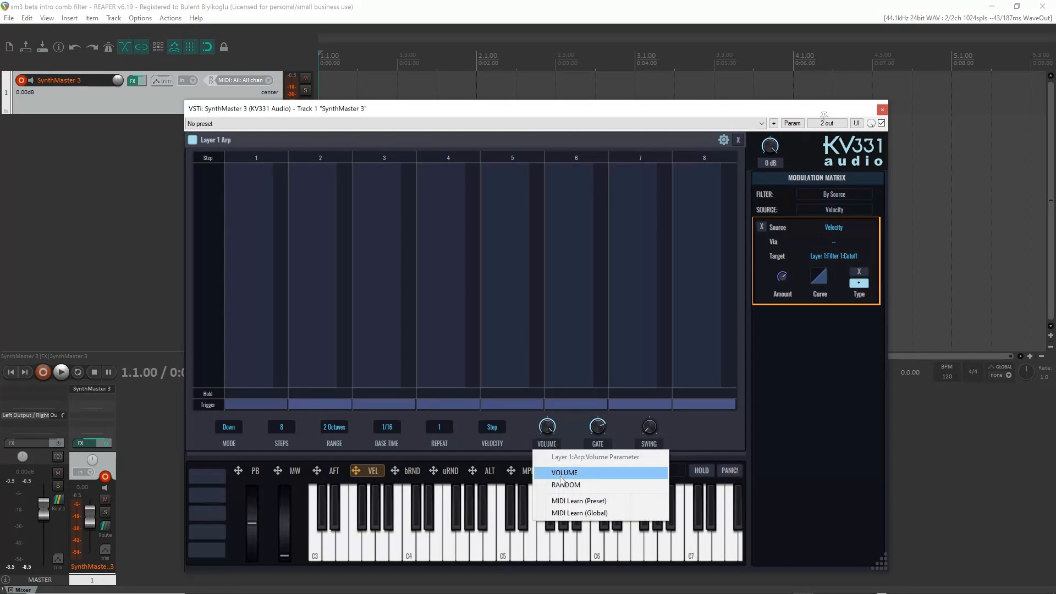
pyautogui.click(555, 483)
pyautogui.click(547, 428)
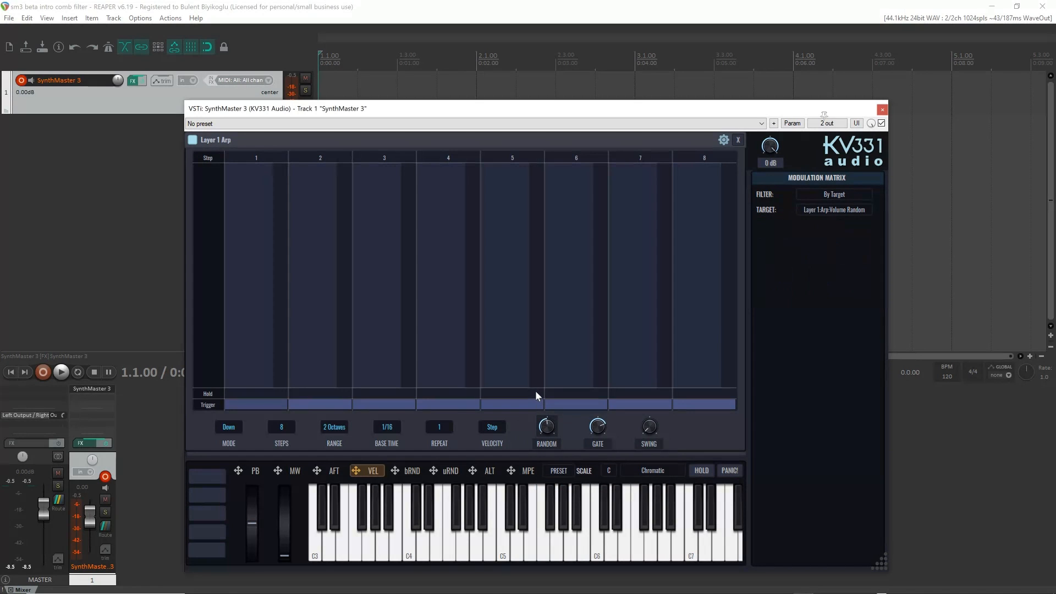
pyautogui.click(596, 442)
pyautogui.click(614, 486)
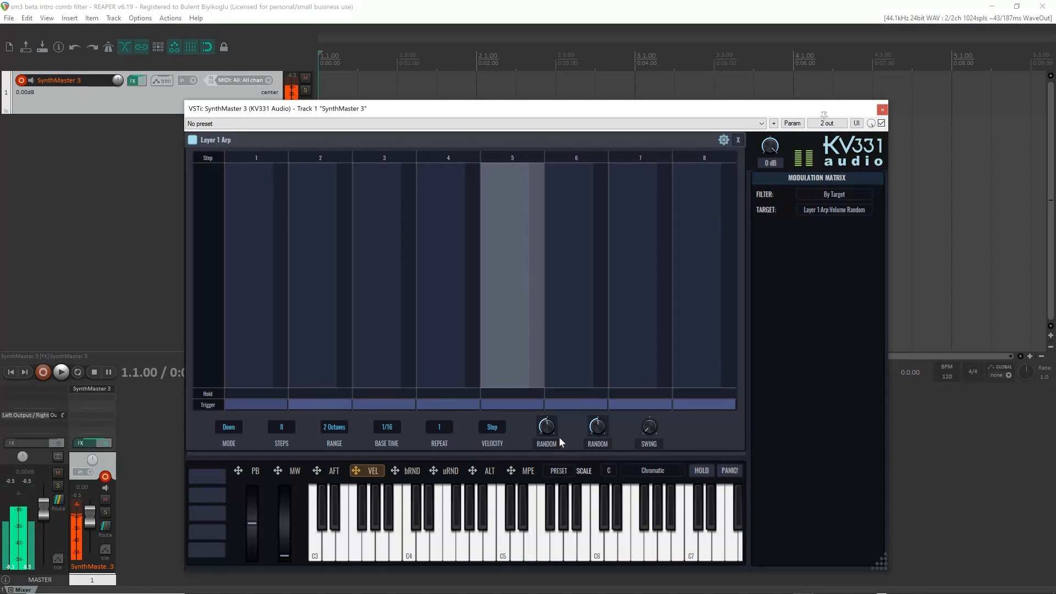
pyautogui.click(737, 140)
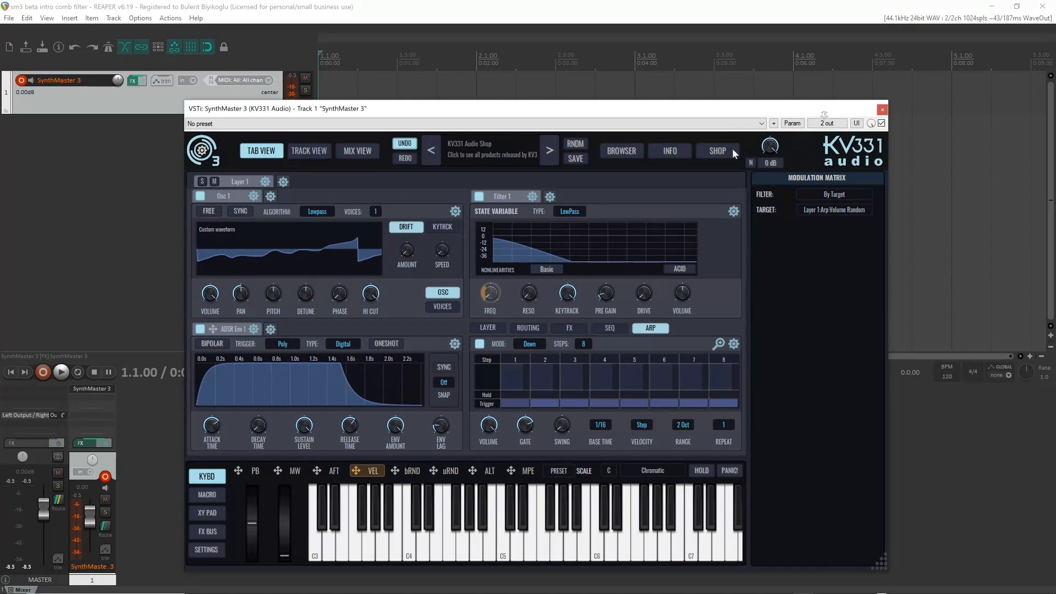
# - Check the chord steps in Layer 1's sequencer and return to the arpeggiator
pyautogui.click(610, 328)
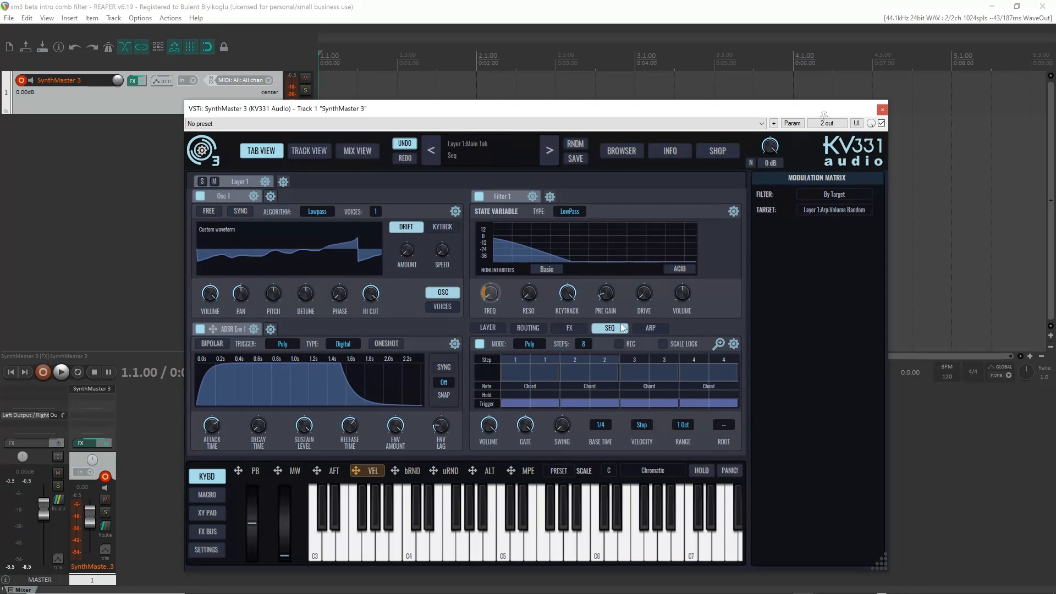
pyautogui.click(651, 328)
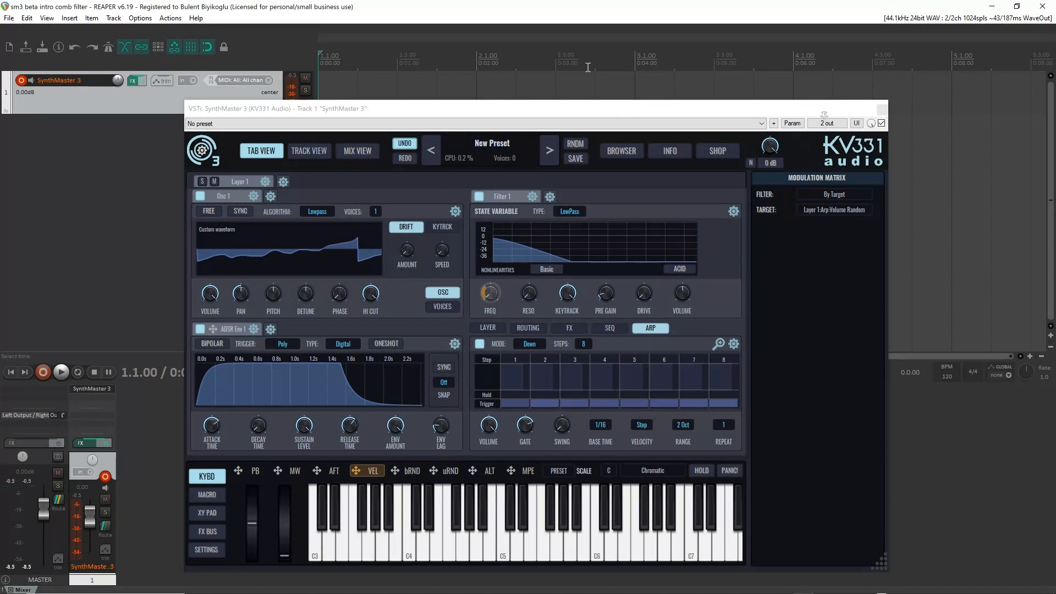
# - Turn off Filter 1 and load the factory Plucked Strings multisample Acoustic Guitar 1-All Strings into Osc 1
pyautogui.click(479, 197)
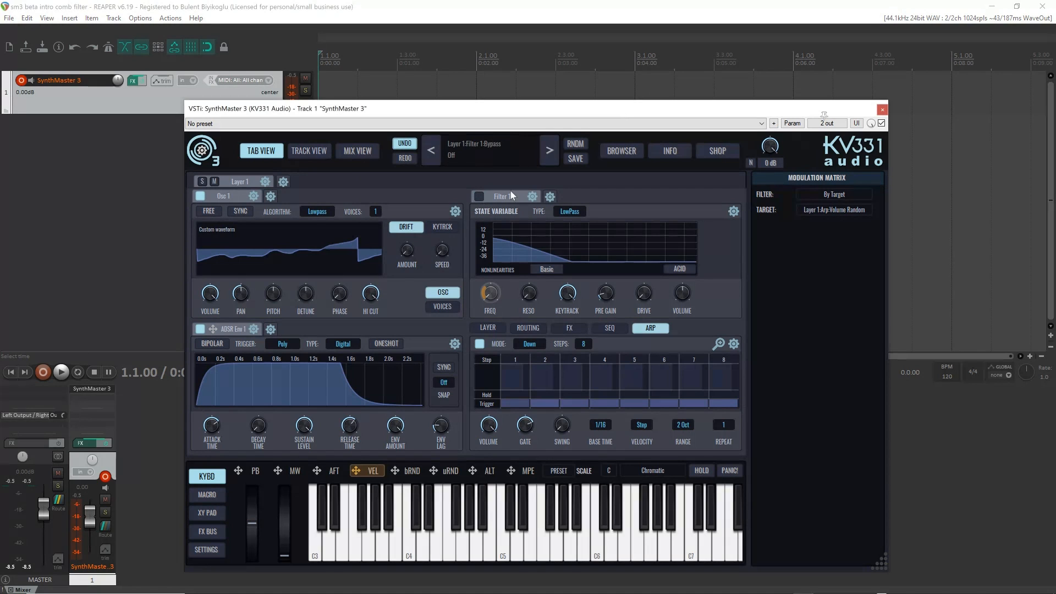
pyautogui.click(250, 238)
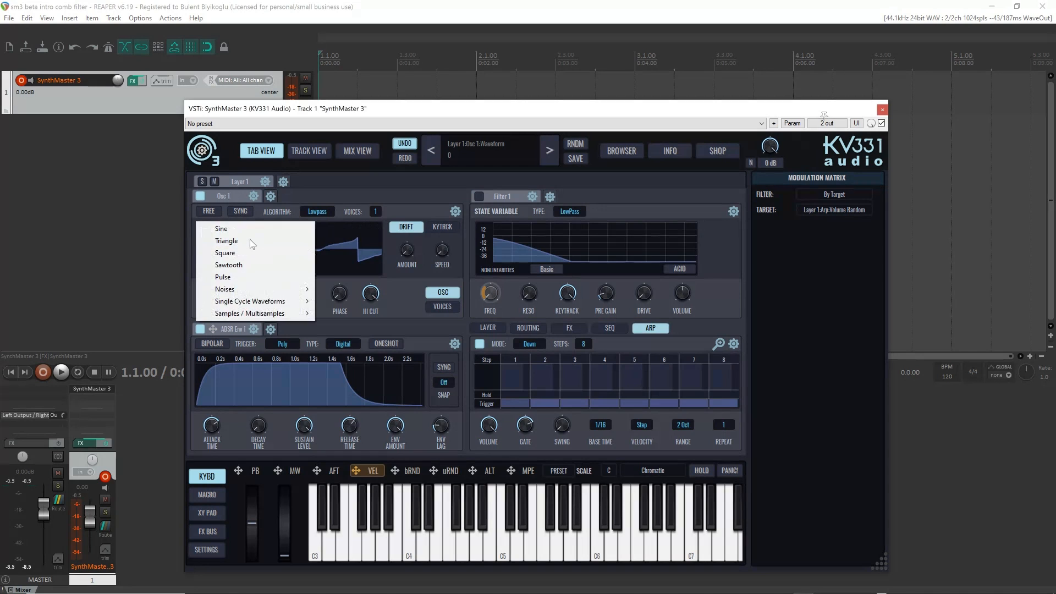
pyautogui.moveTo(270, 314)
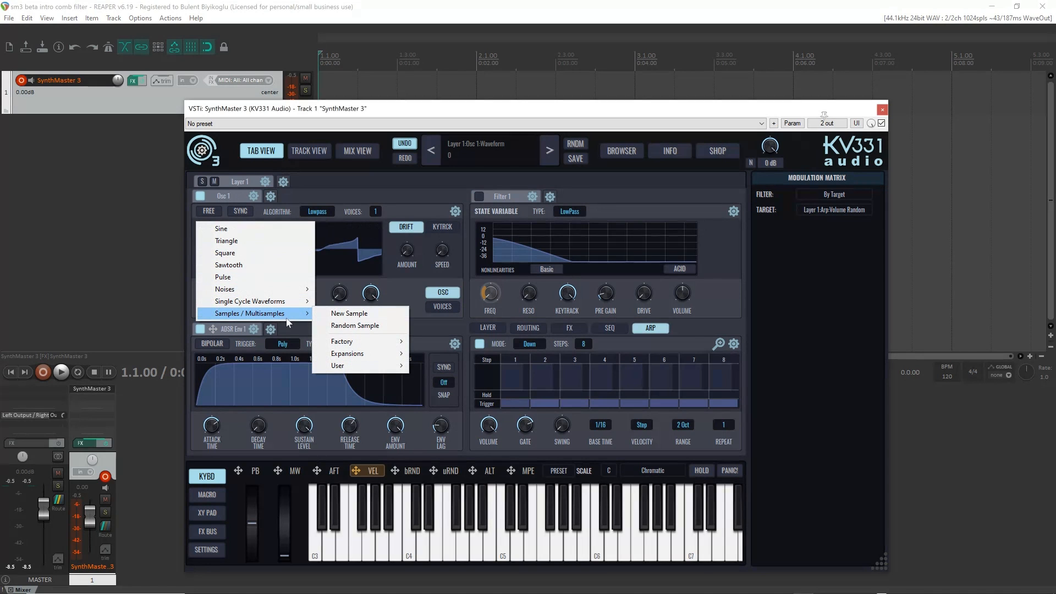
pyautogui.moveTo(365, 341)
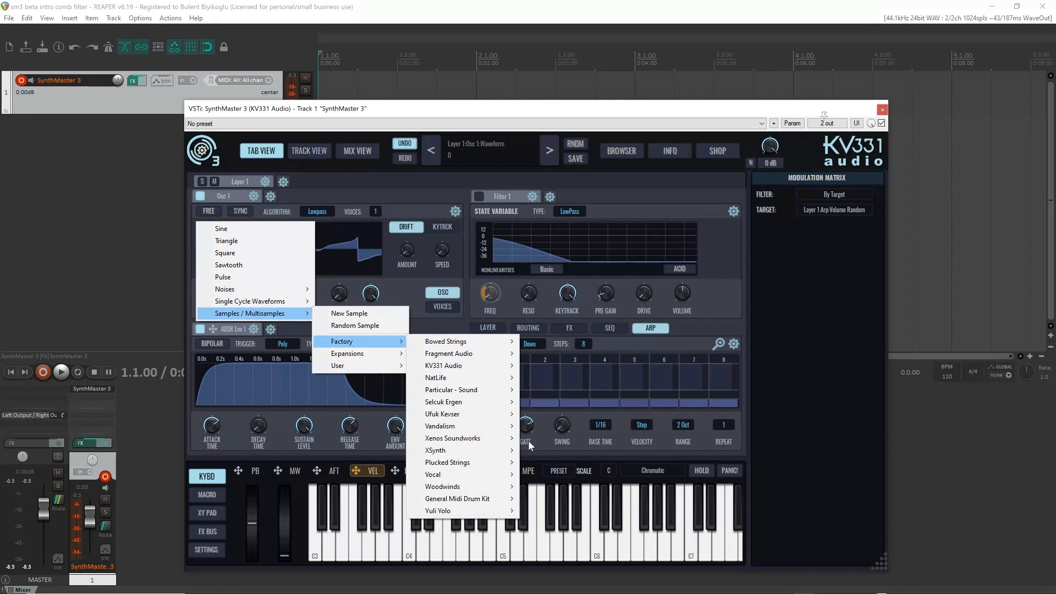
pyautogui.moveTo(495, 462)
pyautogui.moveTo(592, 467)
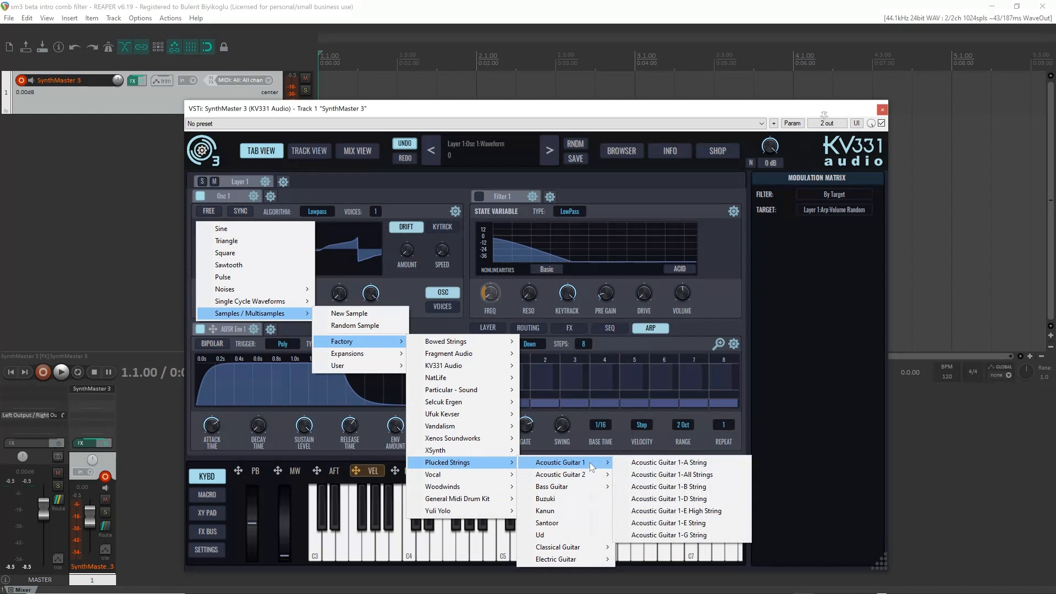
pyautogui.click(699, 471)
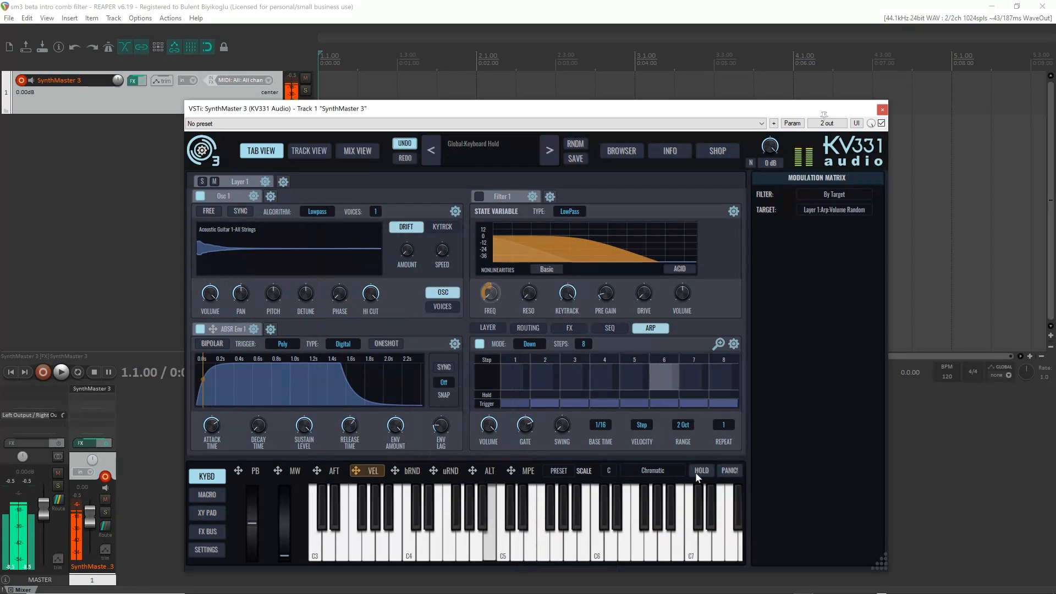
# - Turn off Layer 1's arpeggiator and switch to its sequencer
pyautogui.click(478, 345)
pyautogui.click(609, 327)
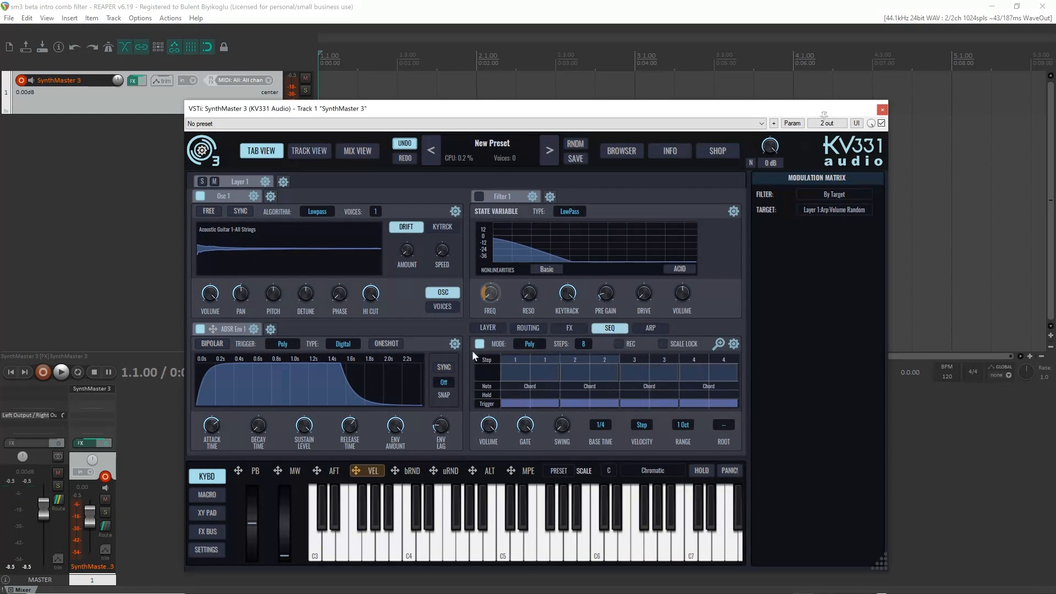
pyautogui.rightClick(489, 293)
# - Reset the synth to a new initial preset
pyautogui.click(472, 142)
pyautogui.click(486, 143)
pyautogui.click(483, 156)
# - Load the factory Plucked Strings multisample Acoustic Guitar 1-All Strings into Osc 1 and turn off Filter 1
pyautogui.click(231, 242)
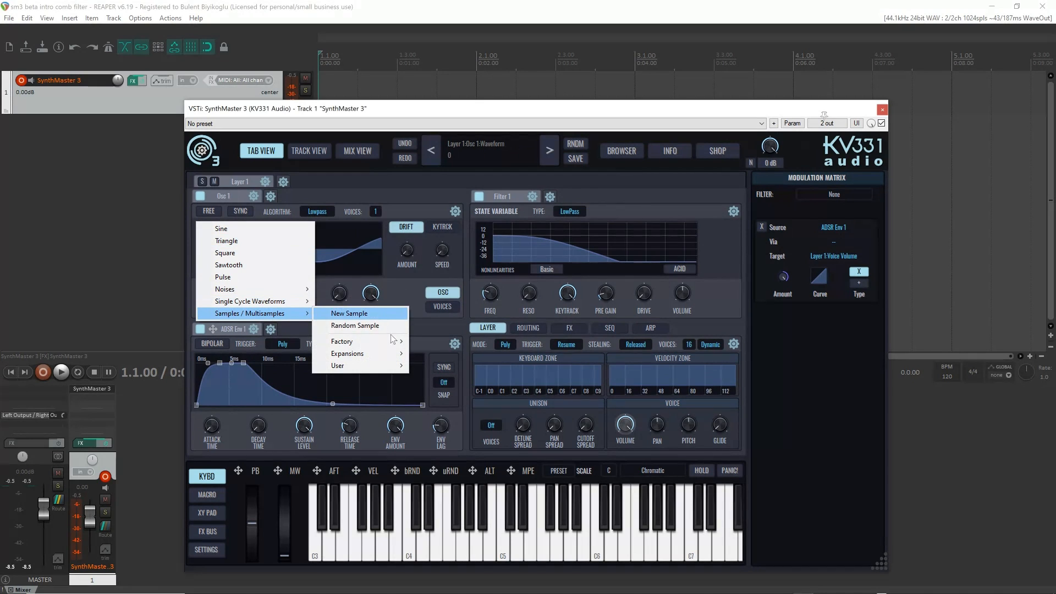
pyautogui.moveTo(352, 341)
pyautogui.moveTo(491, 468)
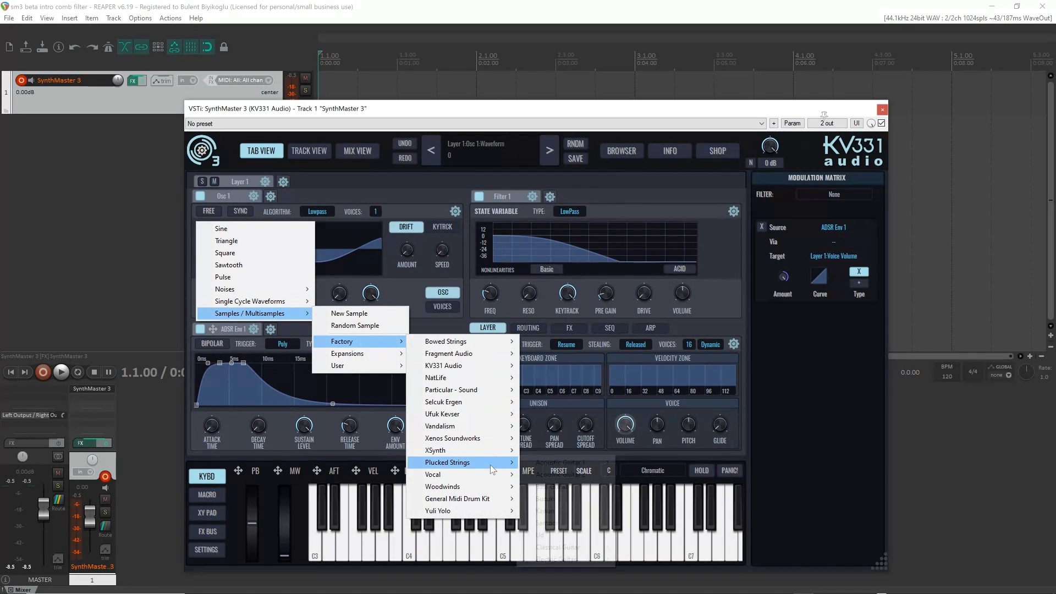
pyautogui.moveTo(601, 466)
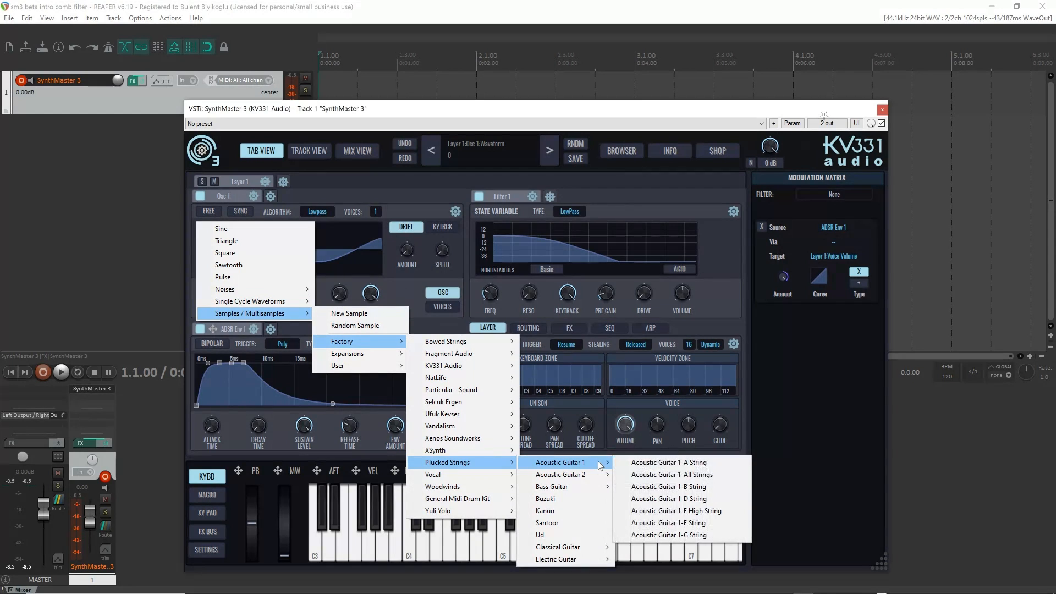
pyautogui.click(652, 474)
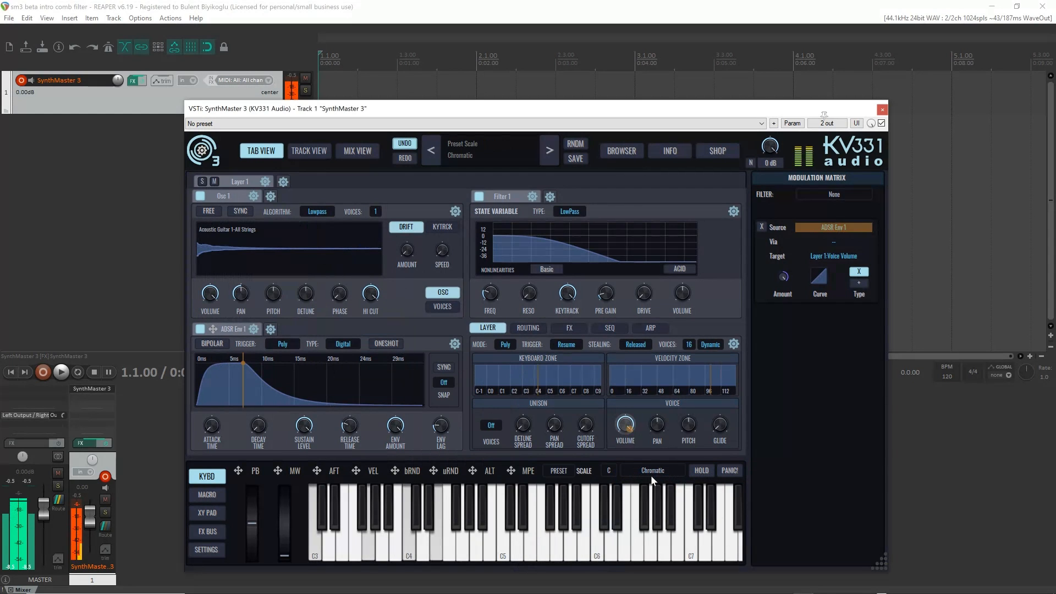
pyautogui.click(479, 196)
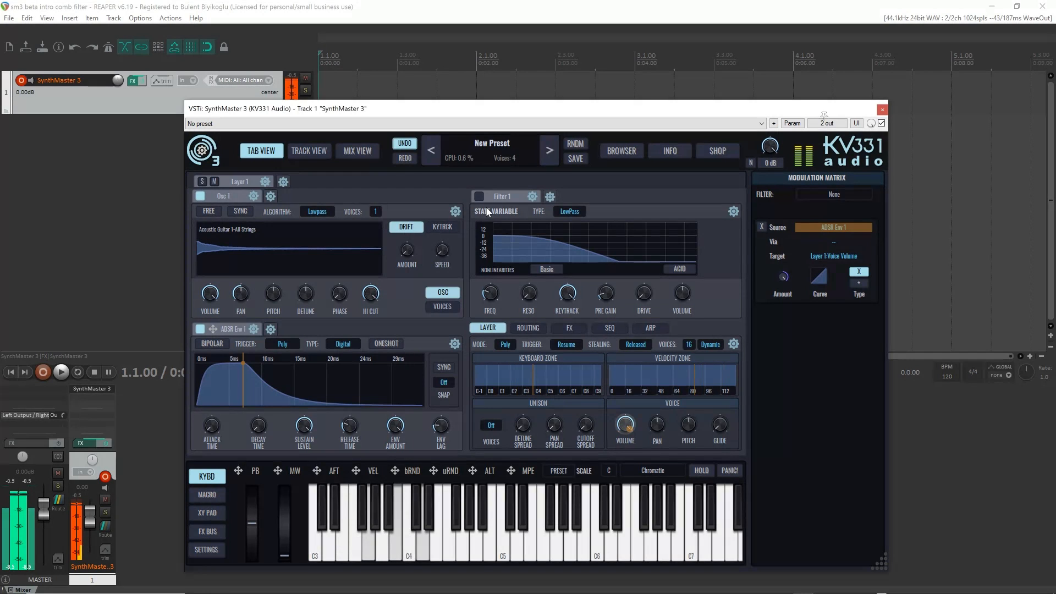
# - Replace the Osc 1 waveform with the factory Acoustic Guitar 2-All Strings multisample and set ADSR Env 1's release time to 1.89 s
pyautogui.click(280, 237)
pyautogui.moveTo(362, 332)
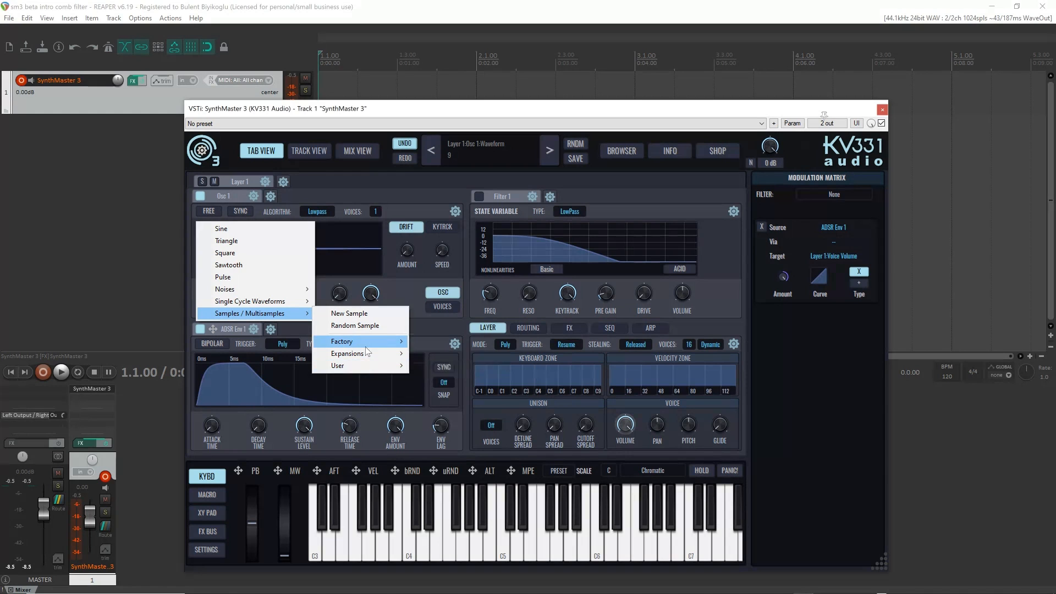
pyautogui.moveTo(511, 376)
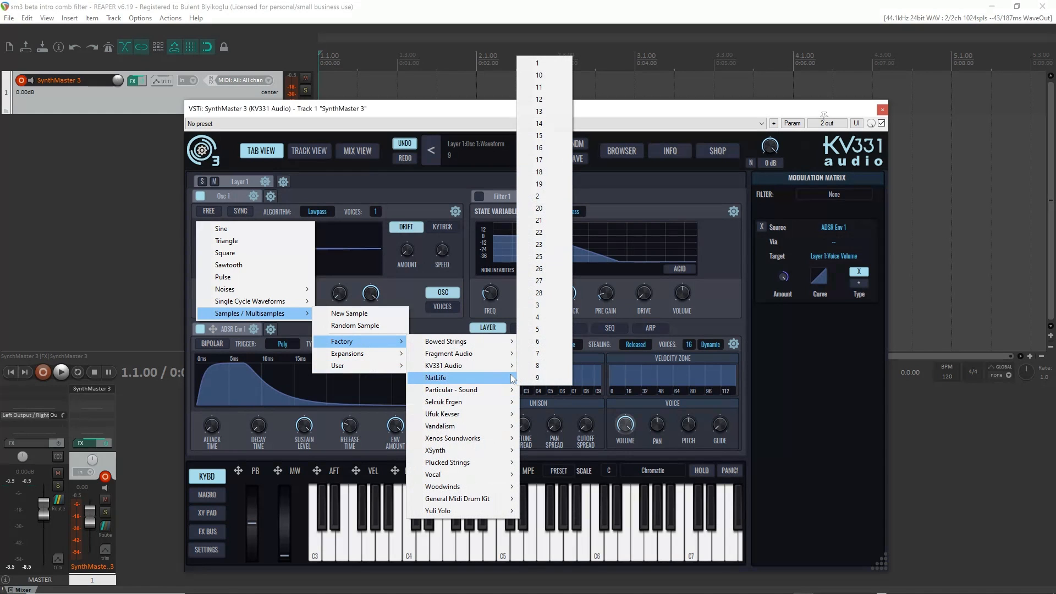
pyautogui.moveTo(503, 462)
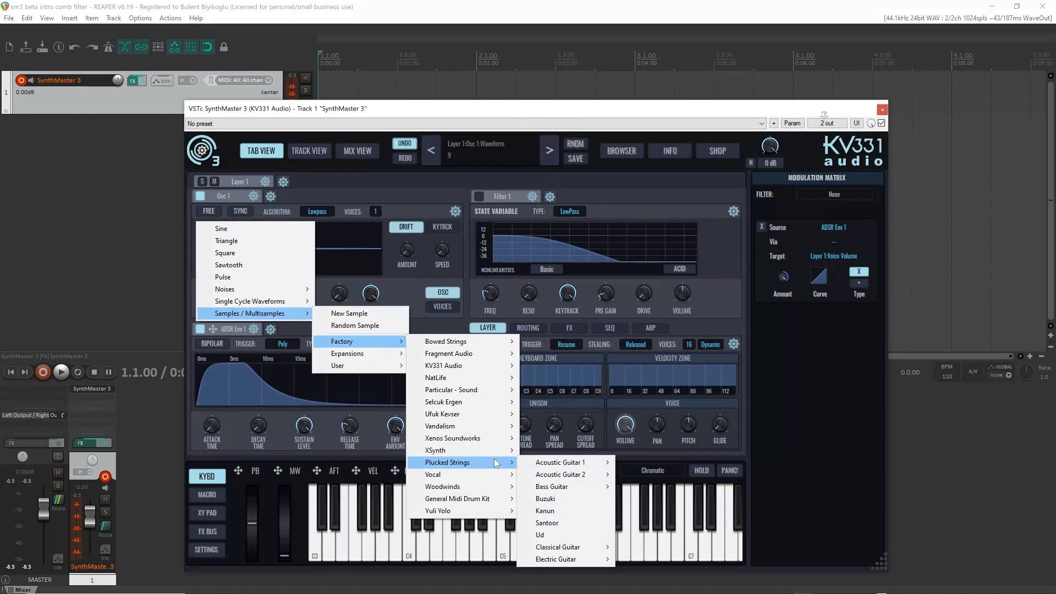
pyautogui.moveTo(578, 480)
pyautogui.click(649, 486)
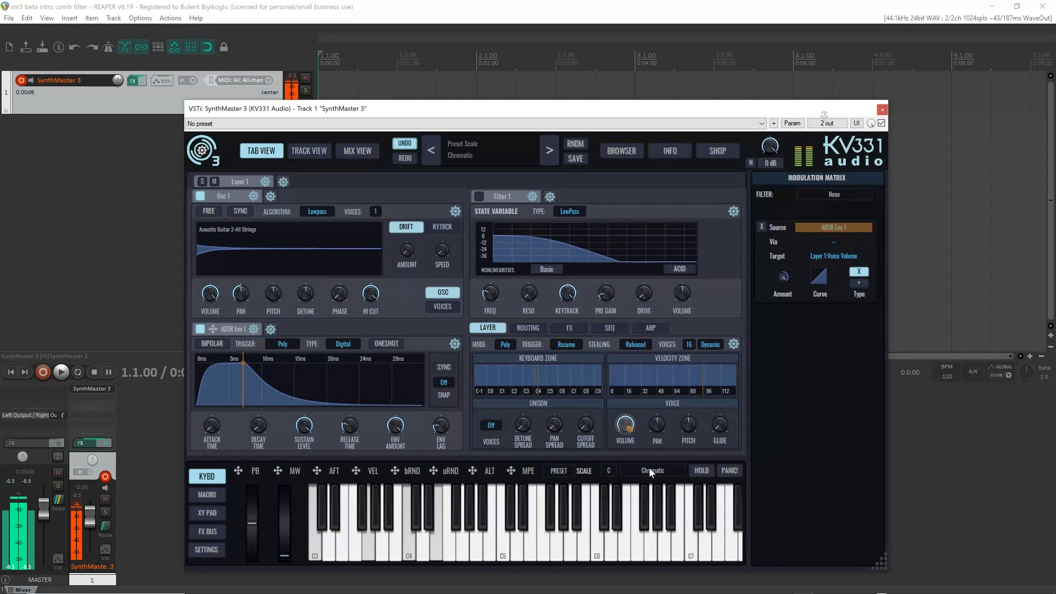
pyautogui.moveTo(349, 425); pyautogui.dragTo(352, 393)
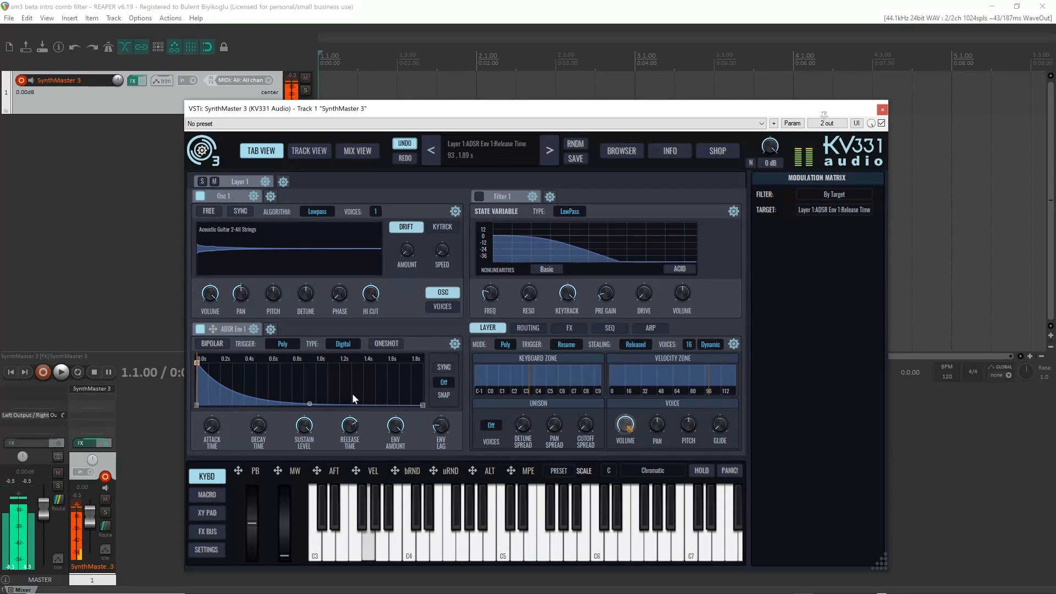
# - Open Osc 1's multisample in the Sample Editor and inspect its lowest key regions, F2, F#2 and G2, ending on F2
pyautogui.moveTo(321, 267)
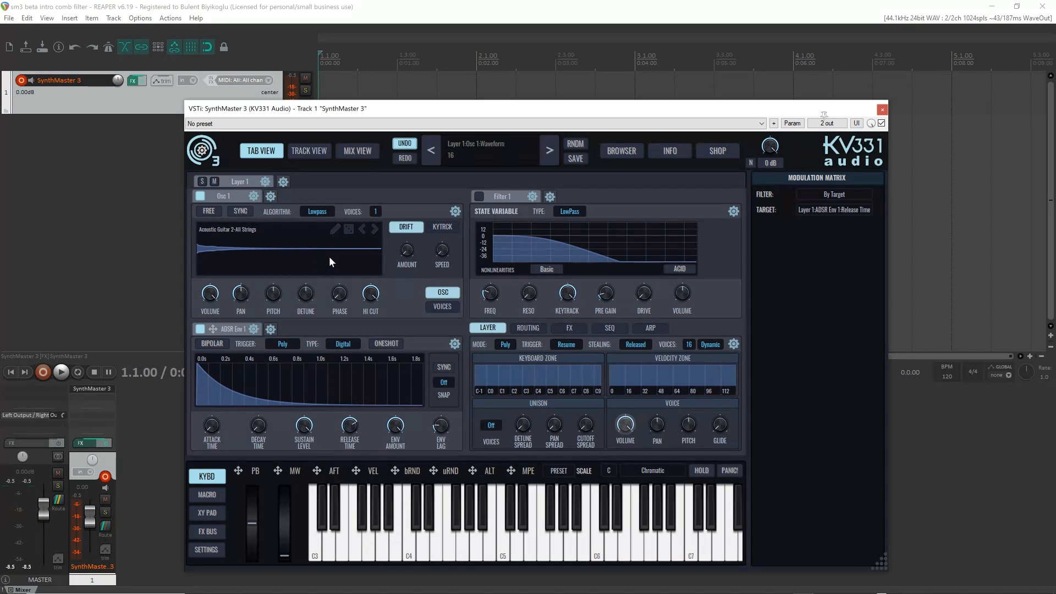
pyautogui.click(335, 230)
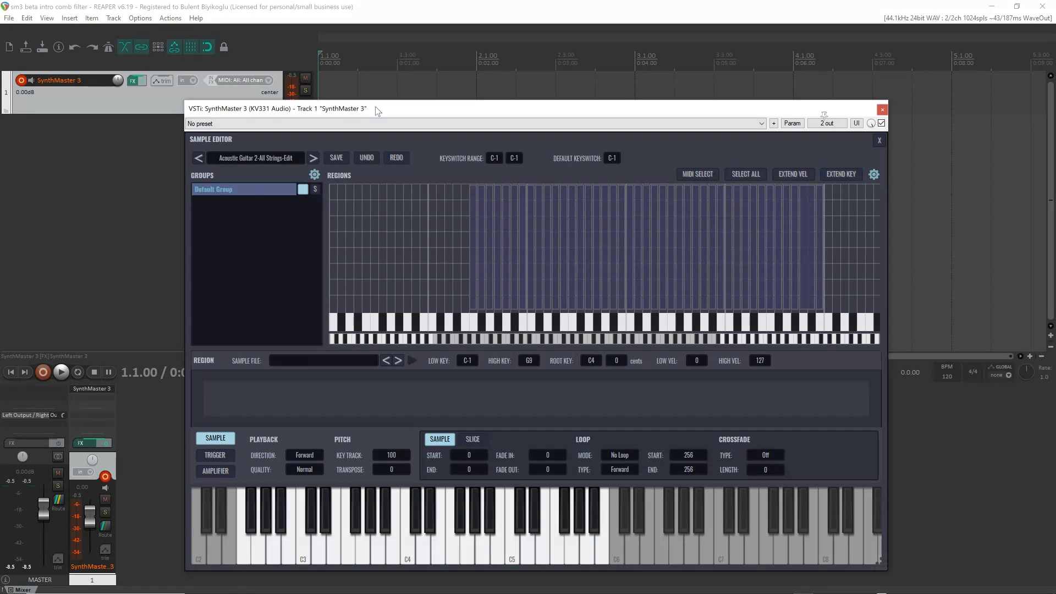
pyautogui.click(473, 242)
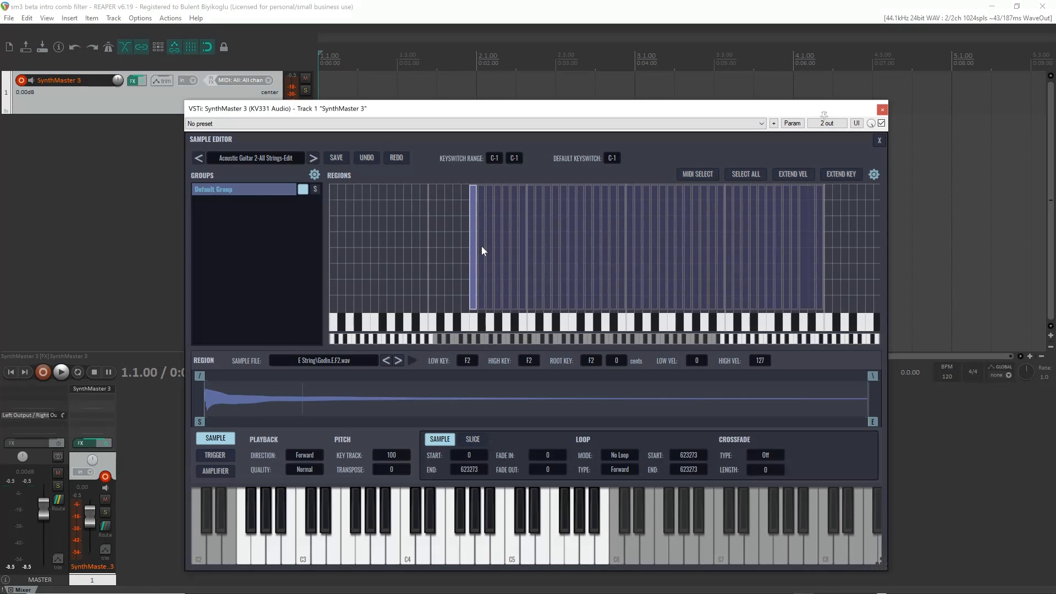
pyautogui.click(482, 250)
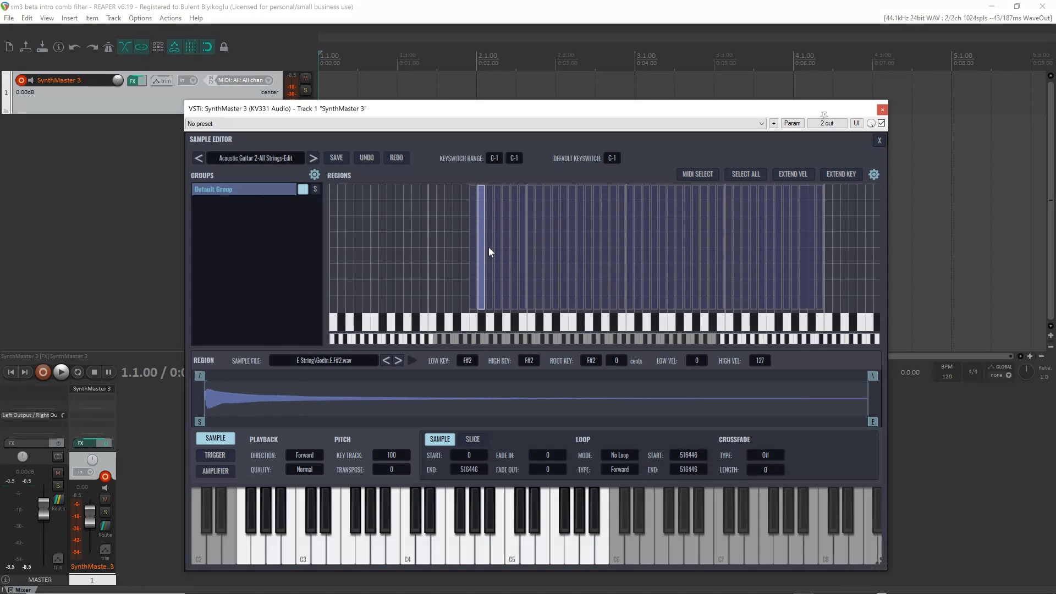
pyautogui.click(490, 251)
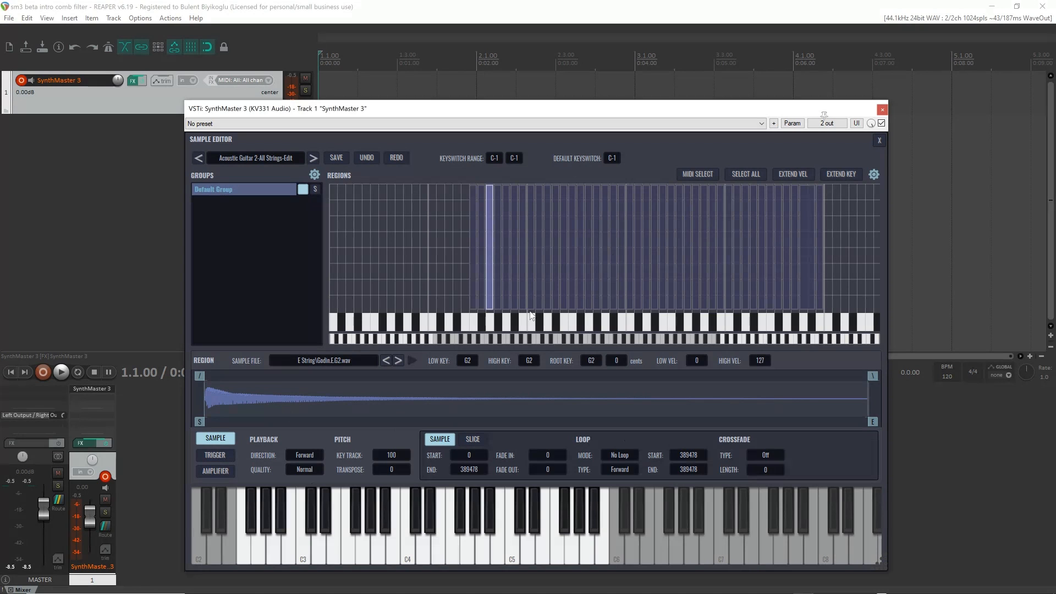
pyautogui.click(473, 242)
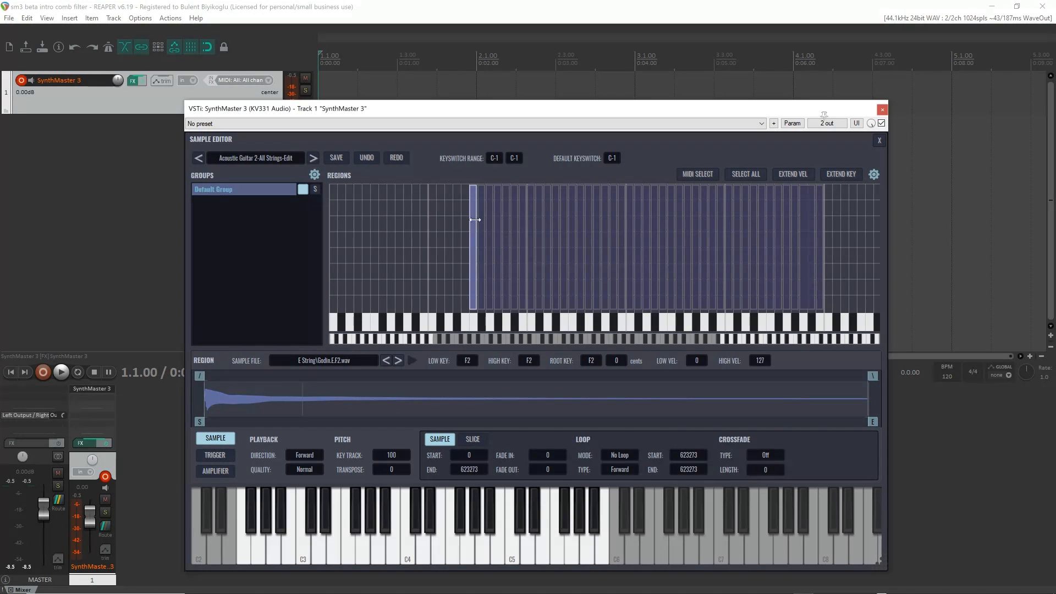
# - Turn on sample audition, play the guitar regions one after another from F2 up to F#4, replay F2 and turn audition off
pyautogui.click(411, 361)
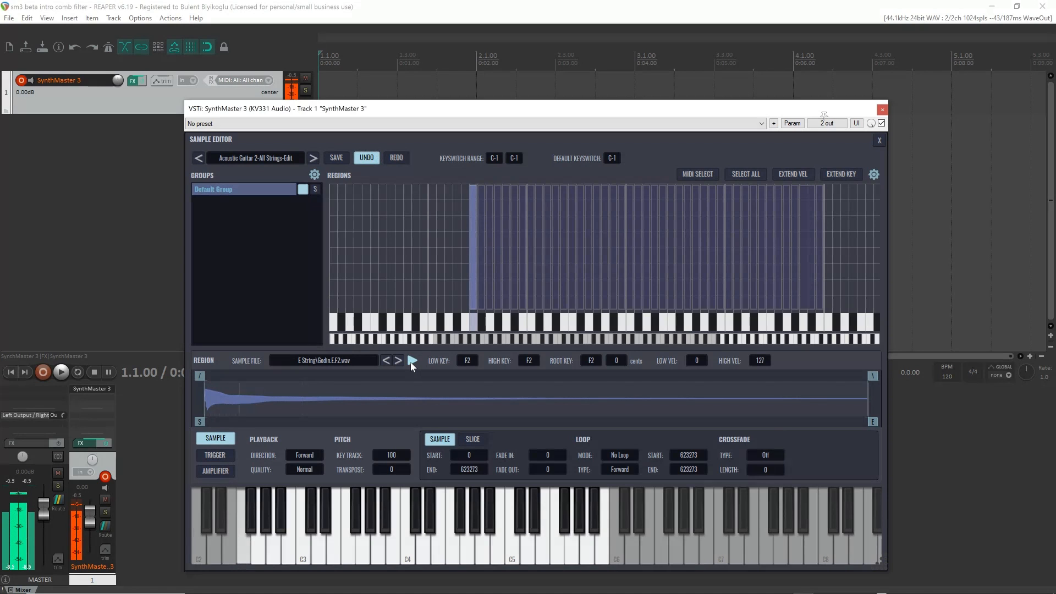
pyautogui.click(410, 362)
pyautogui.click(490, 282)
pyautogui.click(497, 283)
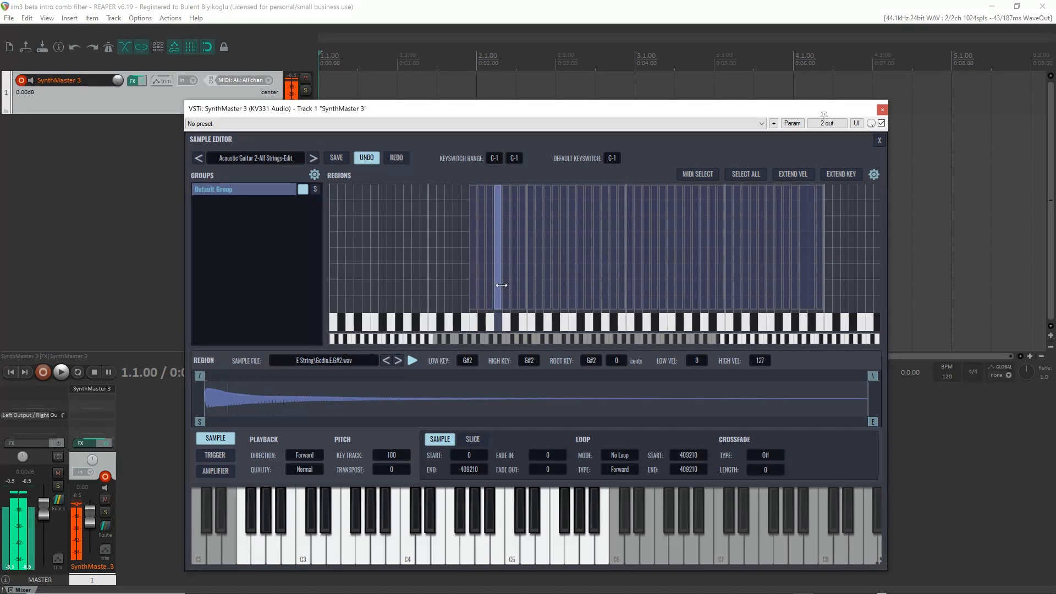
pyautogui.click(506, 286)
pyautogui.click(514, 287)
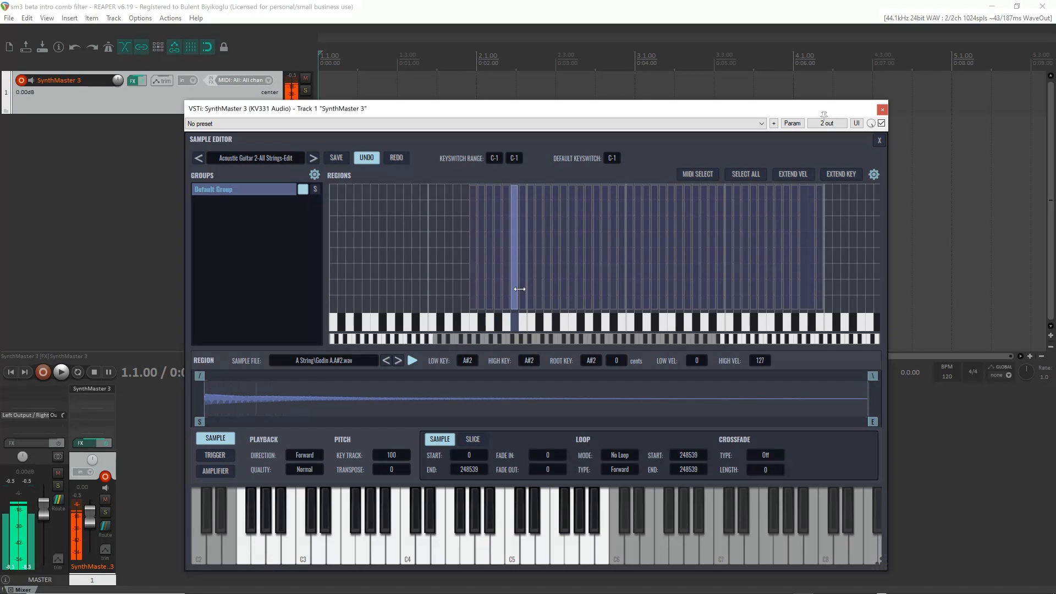
pyautogui.click(524, 289)
pyautogui.click(532, 294)
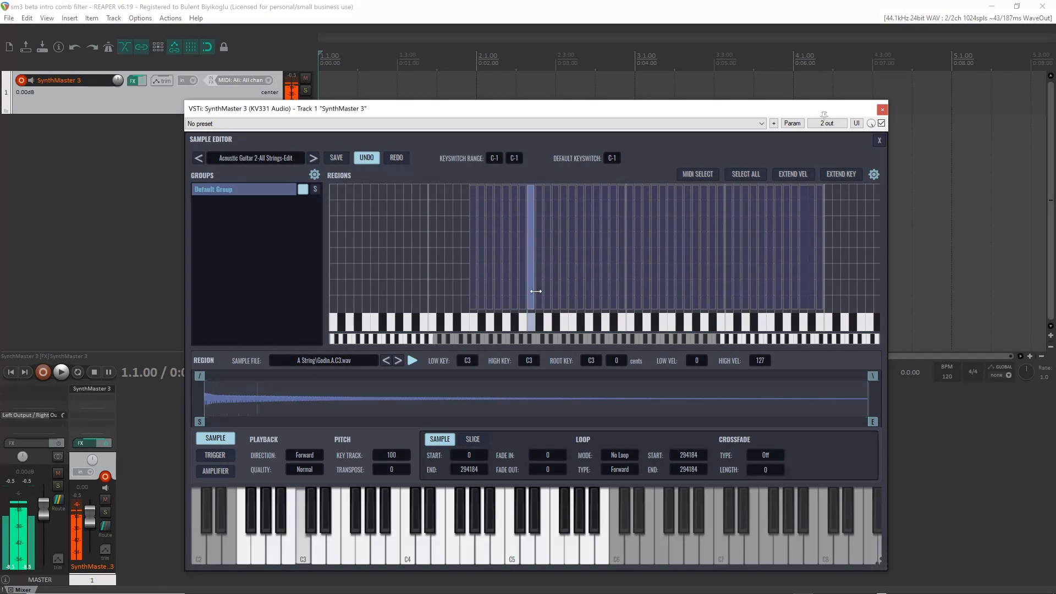
pyautogui.click(537, 291)
pyautogui.click(545, 291)
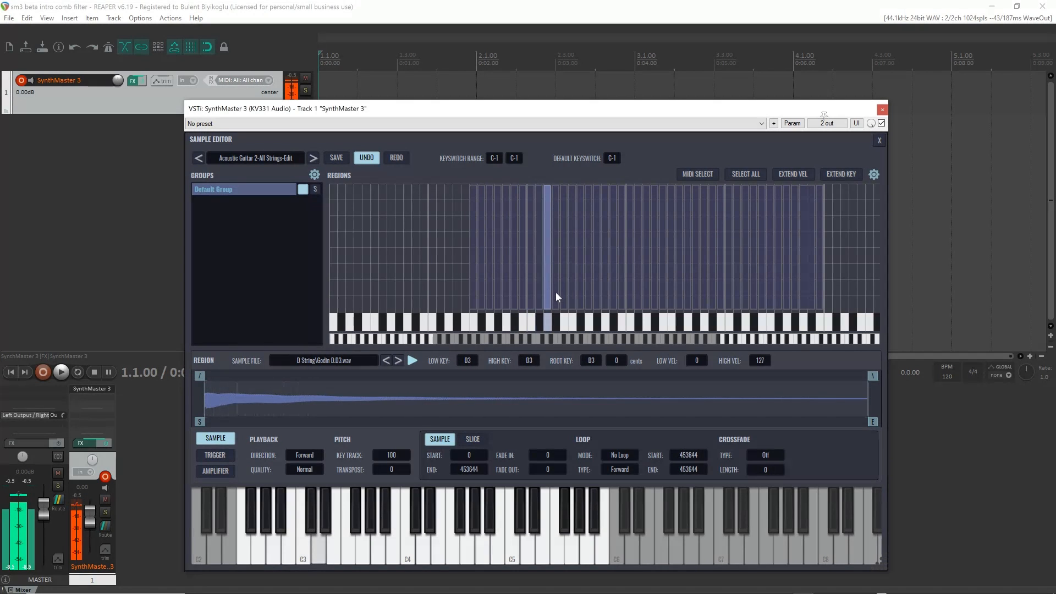
pyautogui.click(555, 292)
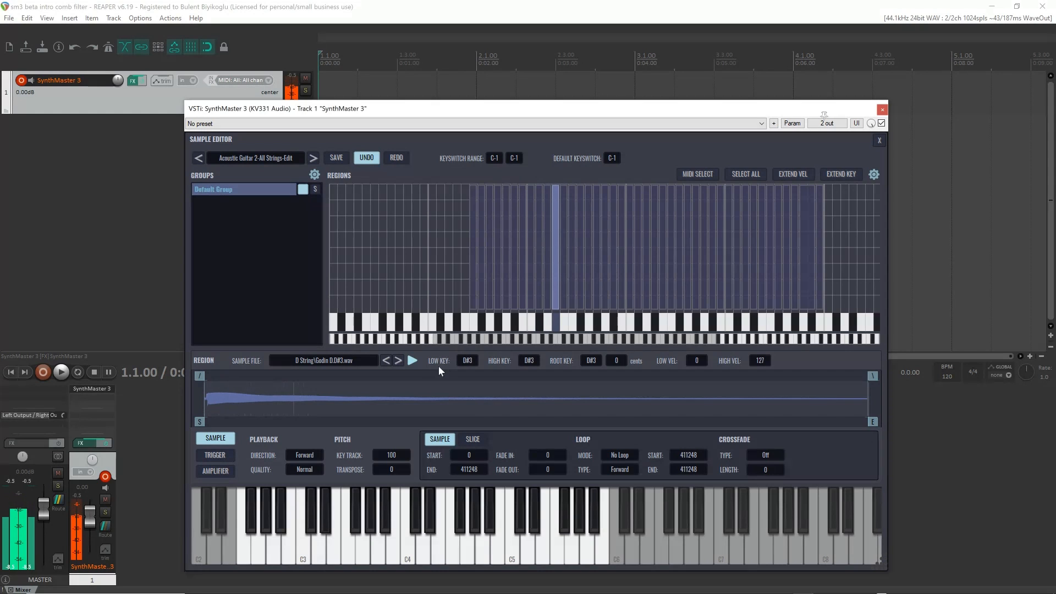
pyautogui.click(563, 276)
pyautogui.click(572, 277)
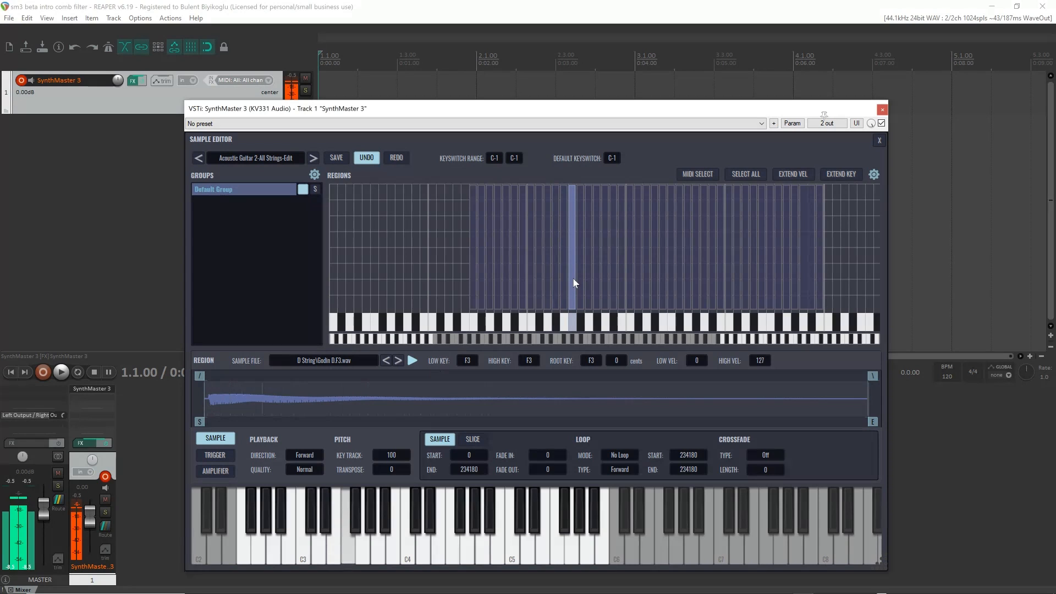
pyautogui.click(578, 278)
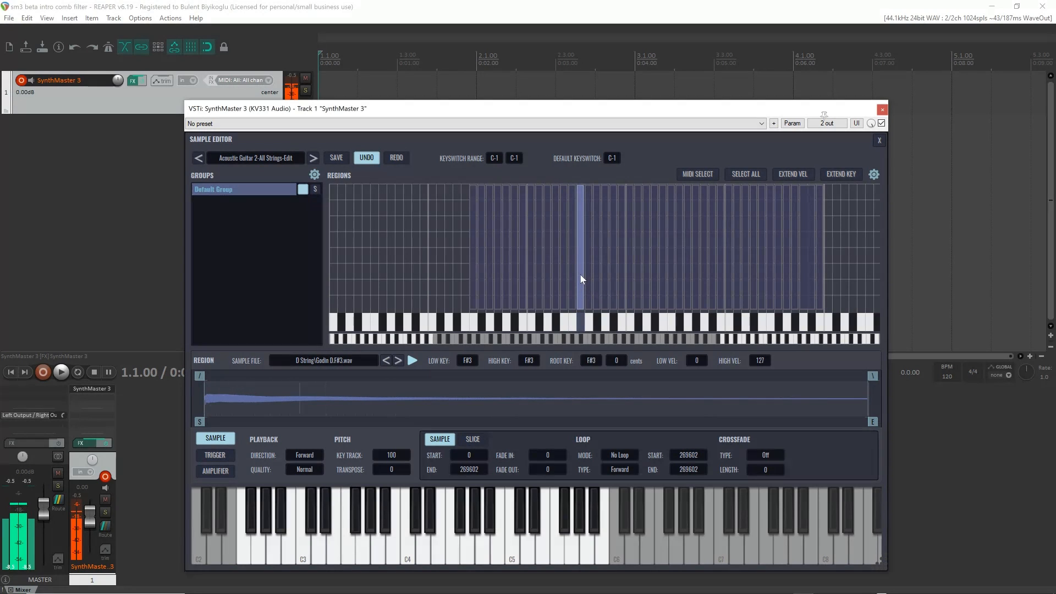
pyautogui.click(589, 275)
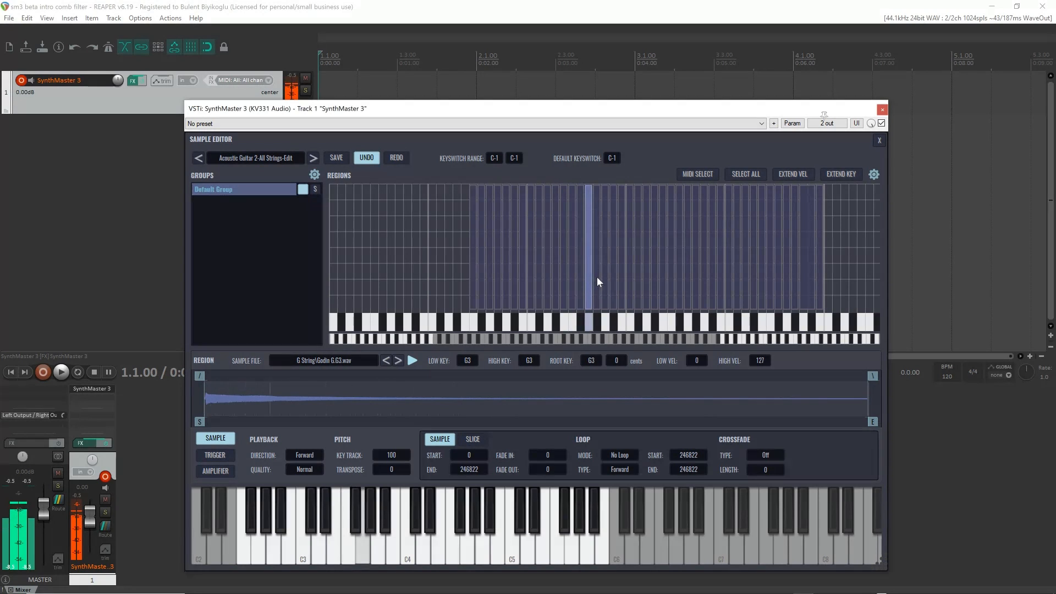
pyautogui.click(597, 276)
pyautogui.click(606, 277)
pyautogui.click(614, 278)
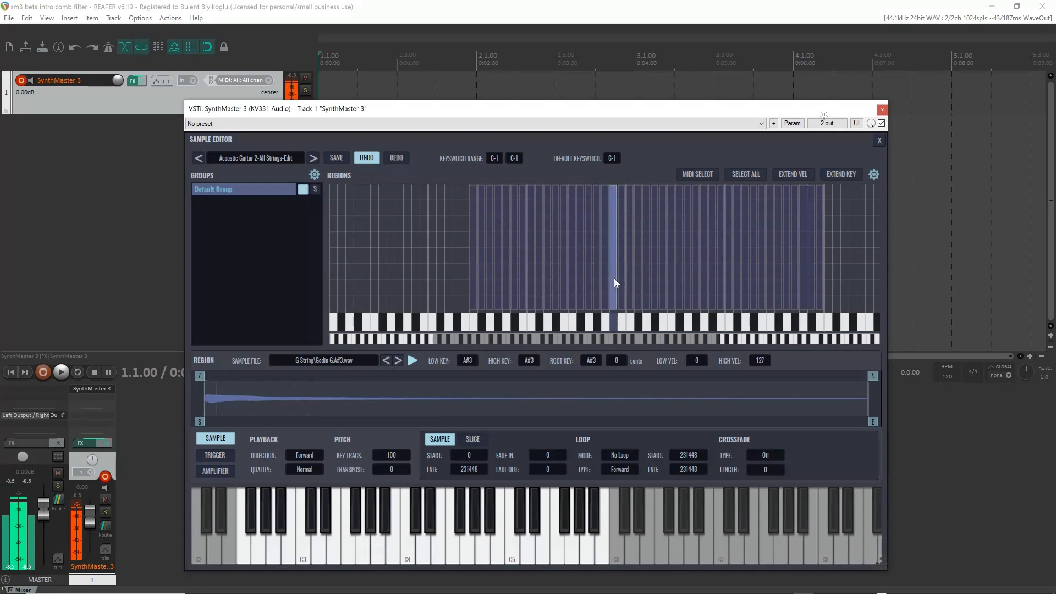
pyautogui.click(620, 278)
pyautogui.click(628, 279)
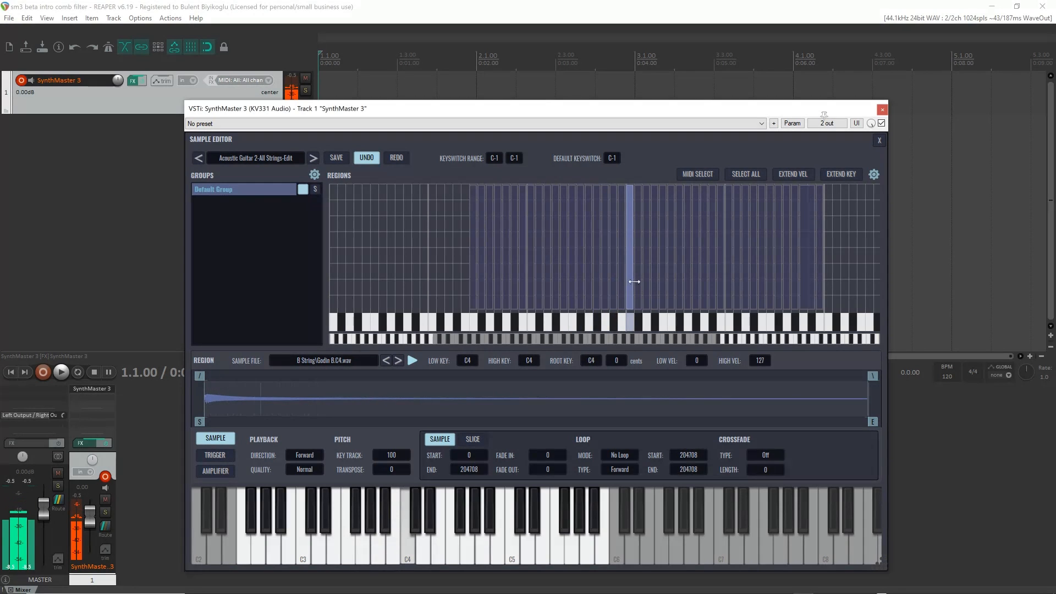
pyautogui.click(638, 280)
pyautogui.click(647, 281)
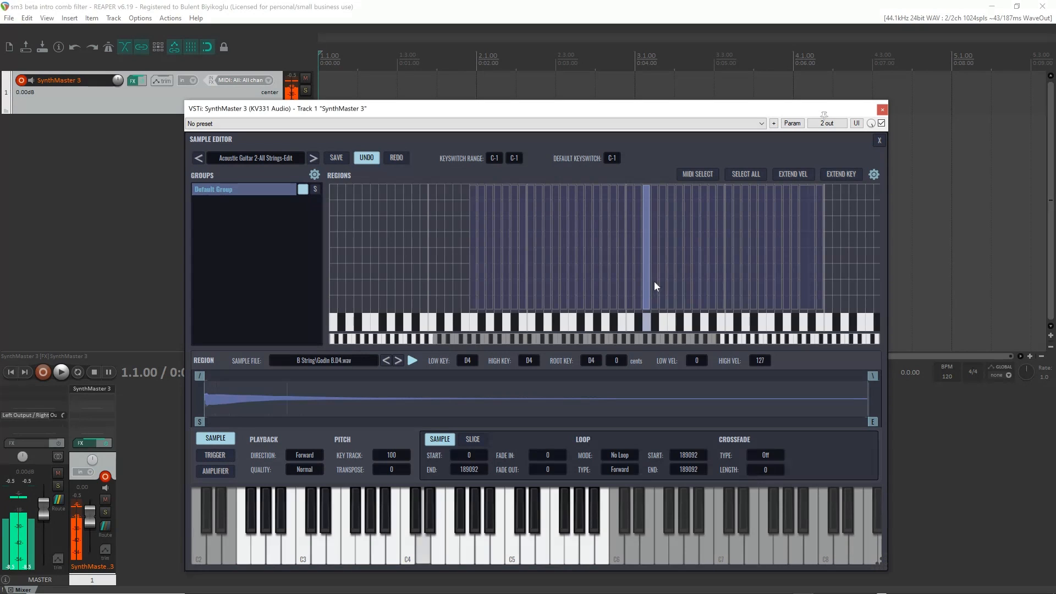
pyautogui.click(654, 282)
pyautogui.click(662, 277)
pyautogui.click(670, 279)
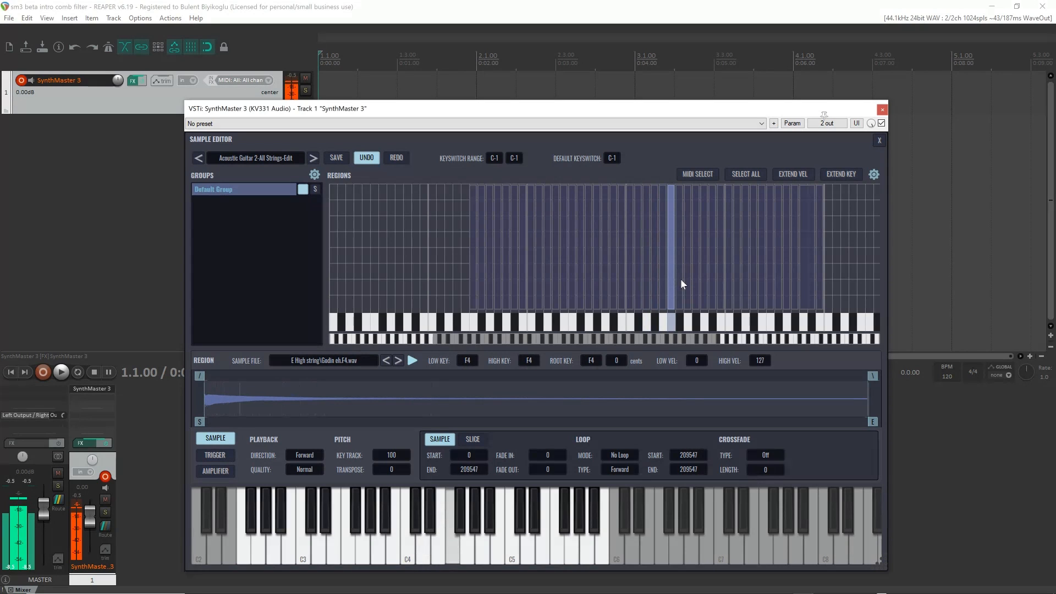
pyautogui.click(679, 279)
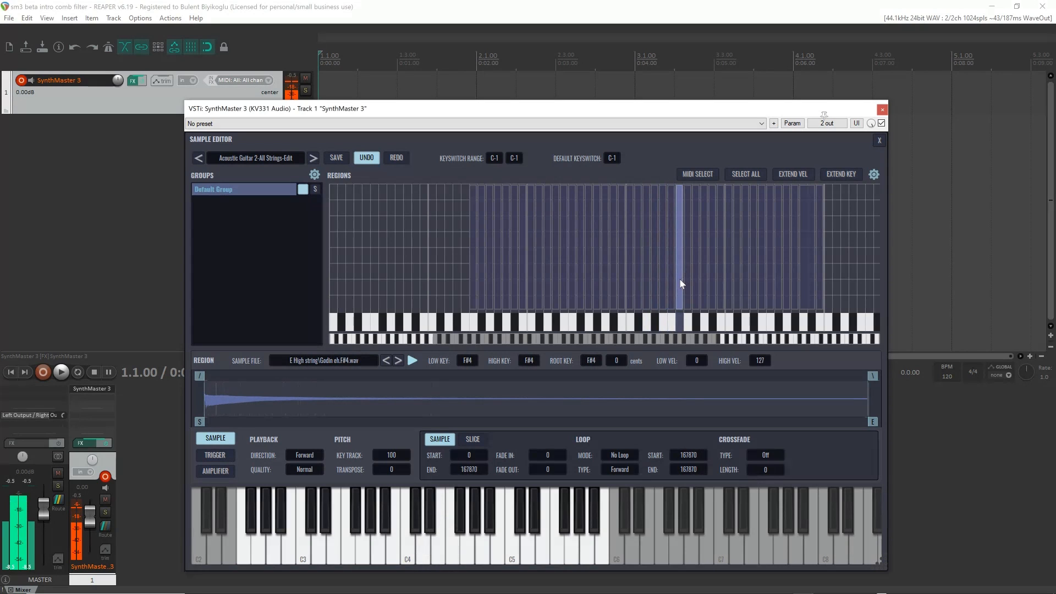
pyautogui.click(475, 266)
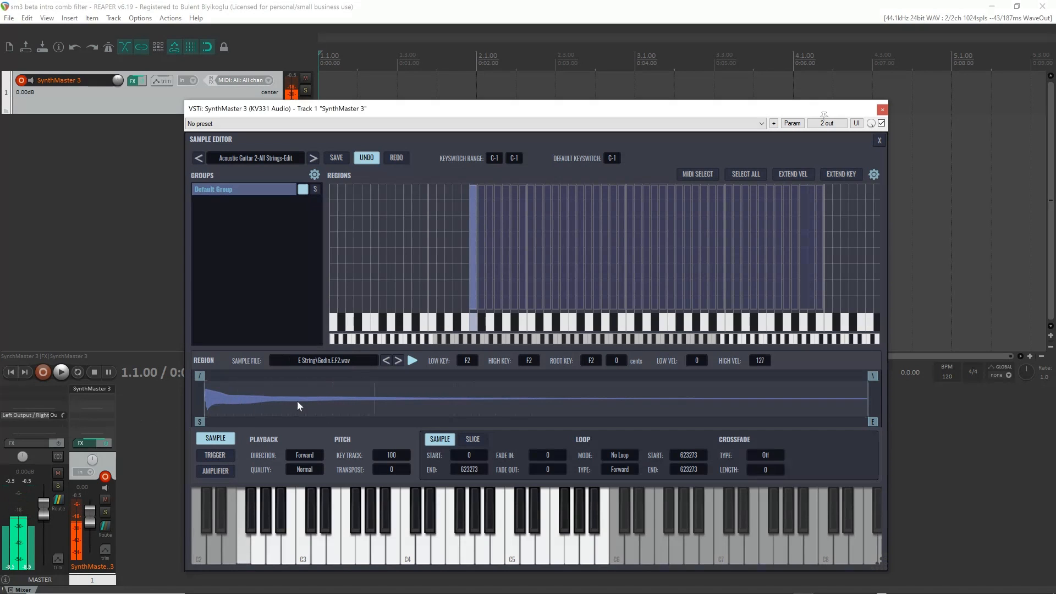
pyautogui.click(411, 360)
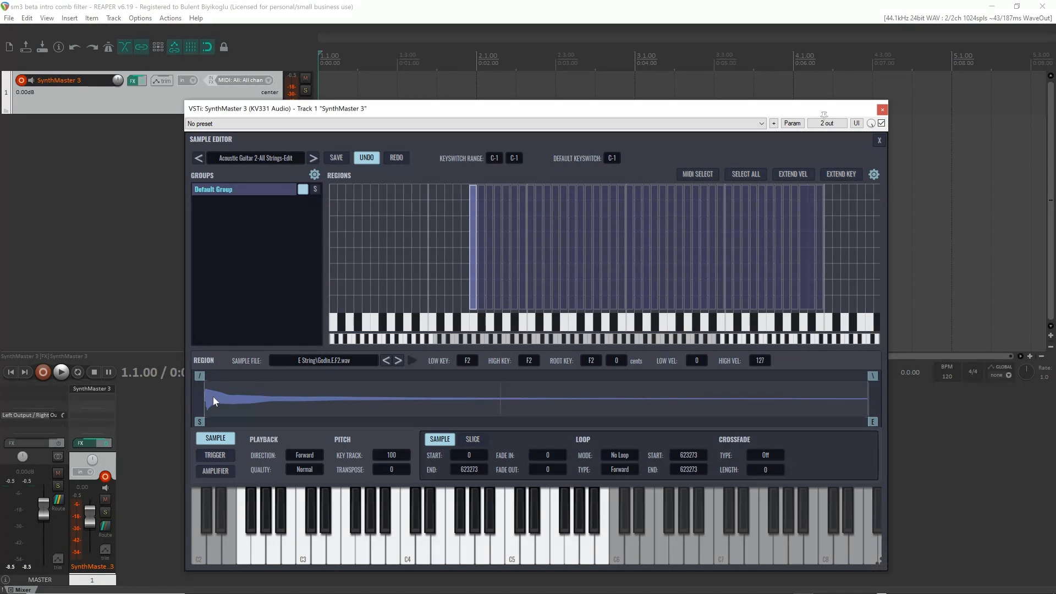
# - Select one cycle of the F2 sample's waveform, set the selection as the root note and examine the period markers along the sample
pyautogui.scroll(5, 214, 396)
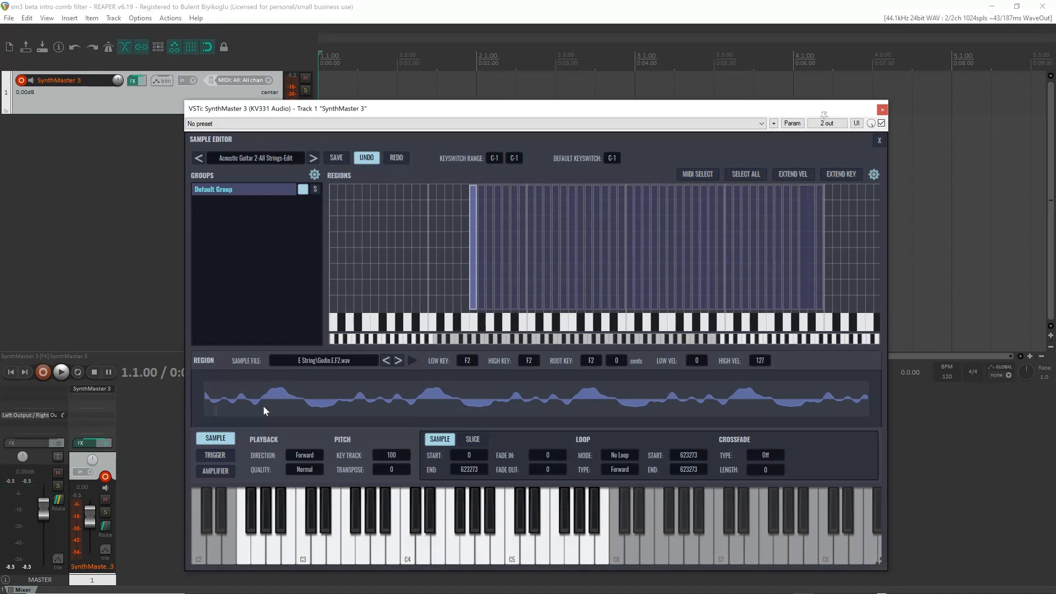
pyautogui.moveTo(260, 406); pyautogui.dragTo(348, 413)
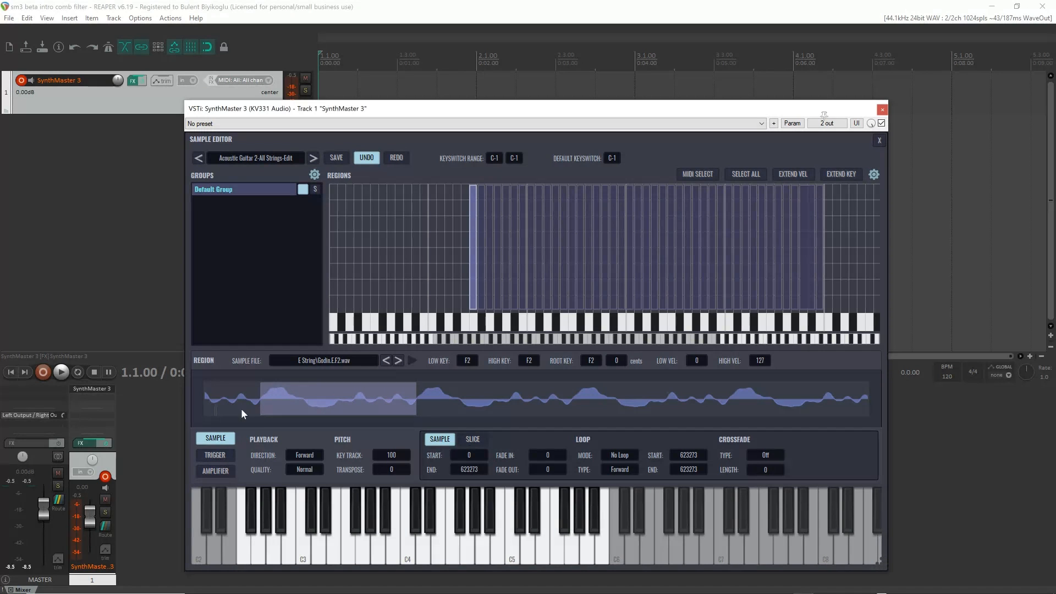
pyautogui.rightClick(355, 394)
pyautogui.moveTo(399, 400)
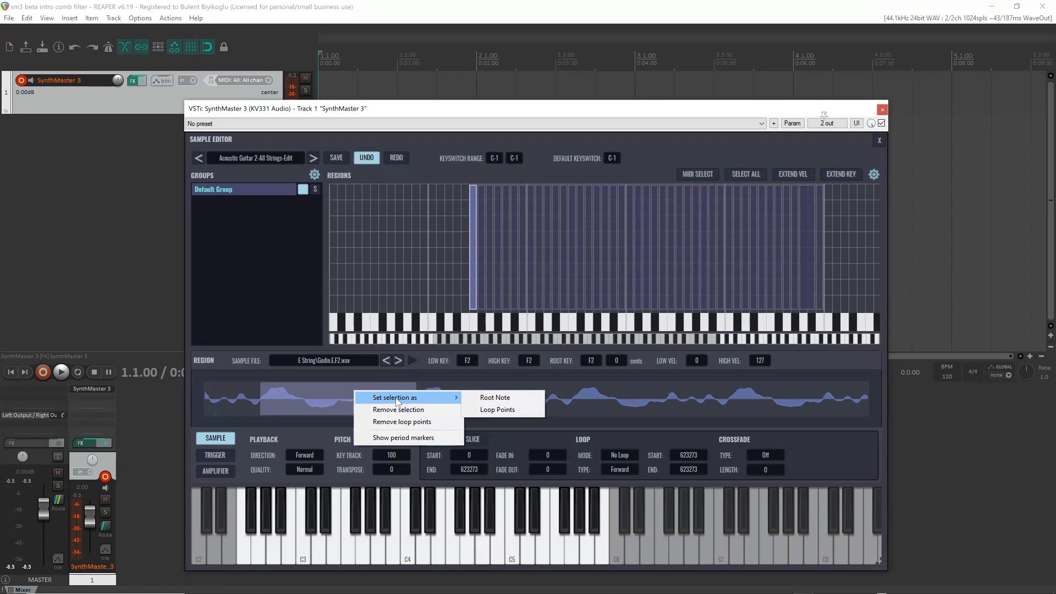
pyautogui.click(515, 399)
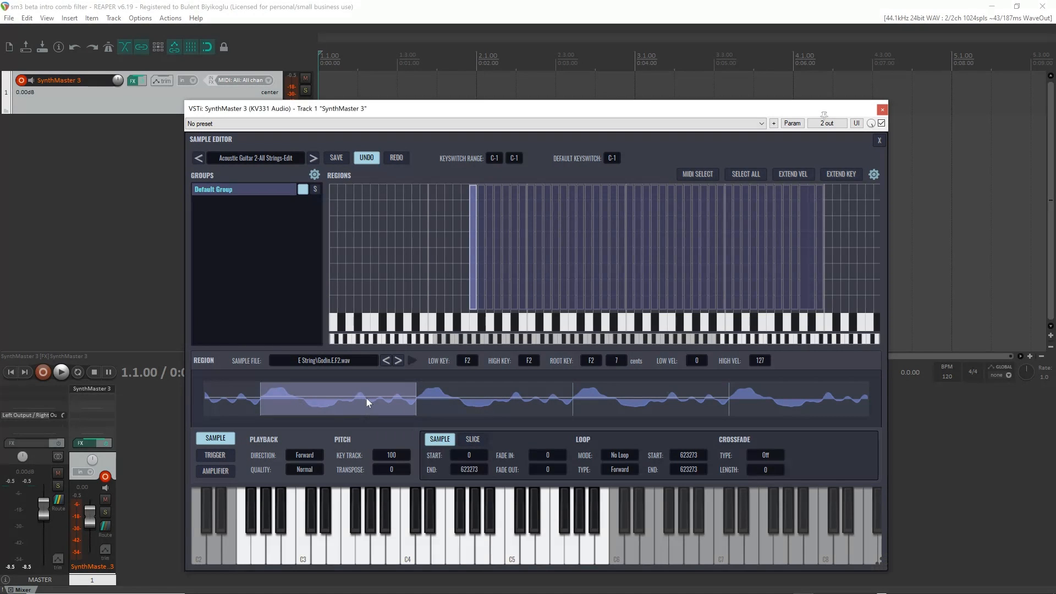
pyautogui.click(457, 390)
pyautogui.scroll(-3, 460, 391)
pyautogui.scroll(-2, 460, 391)
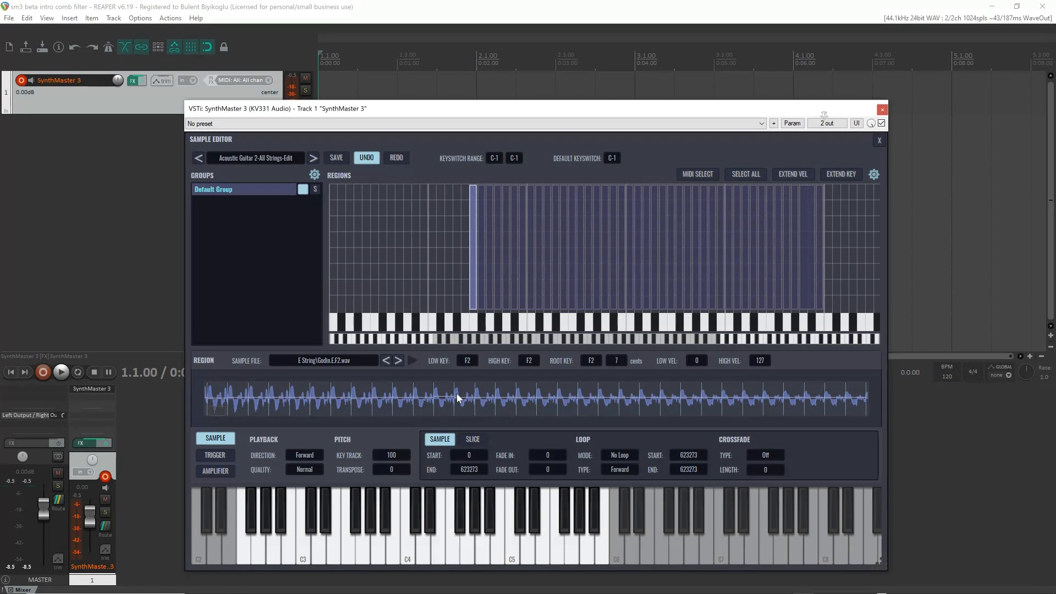
pyautogui.scroll(-2, 466, 399)
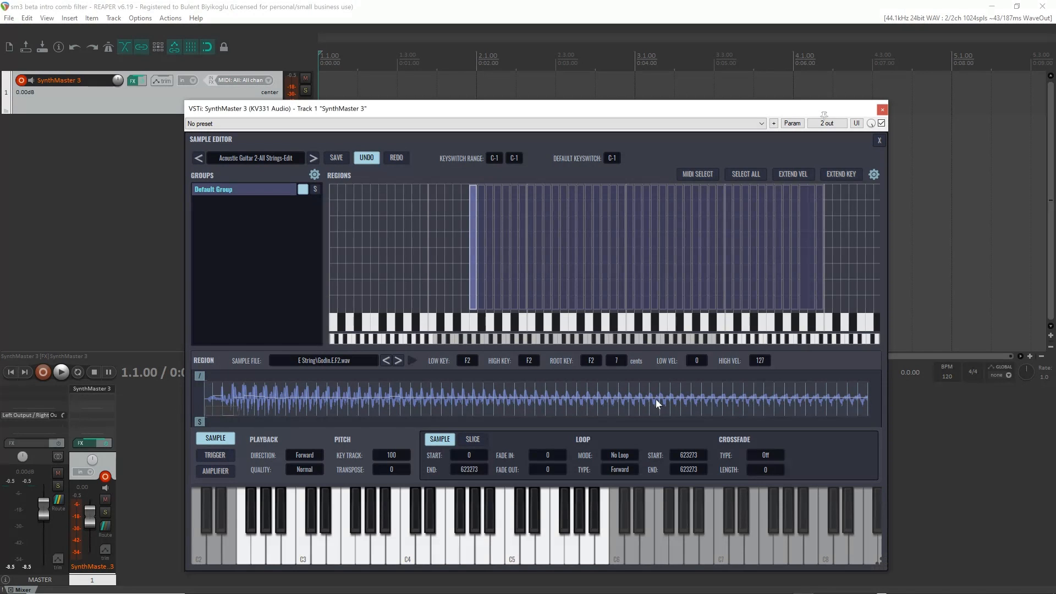
pyautogui.scroll(-1, 656, 399)
pyautogui.scroll(-1, 465, 403)
pyautogui.scroll(-1, 464, 403)
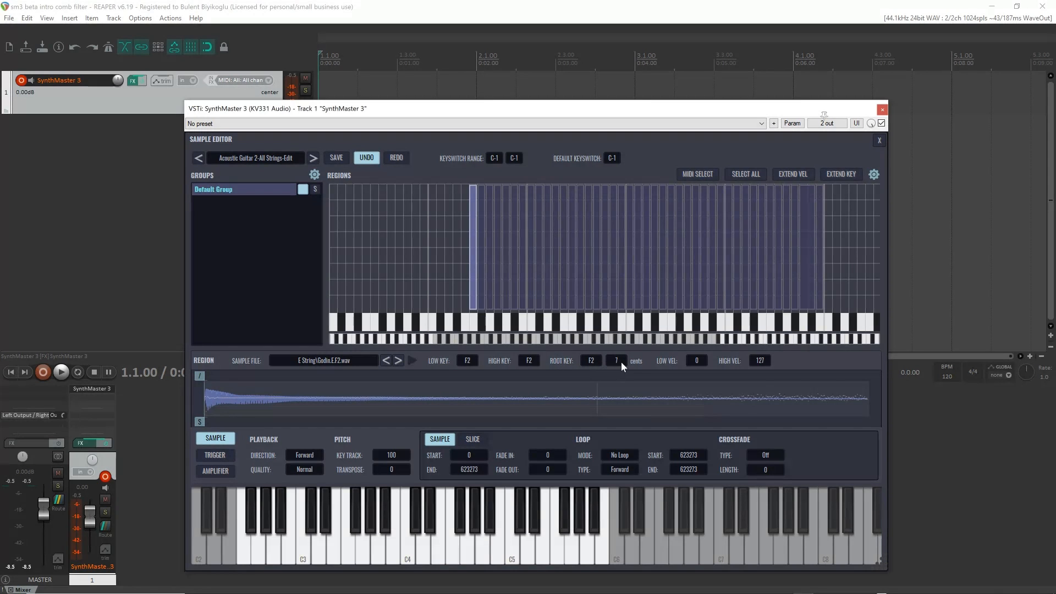
# - Select the C4 region through MIDI selection and turn MIDI selection off
pyautogui.click(480, 278)
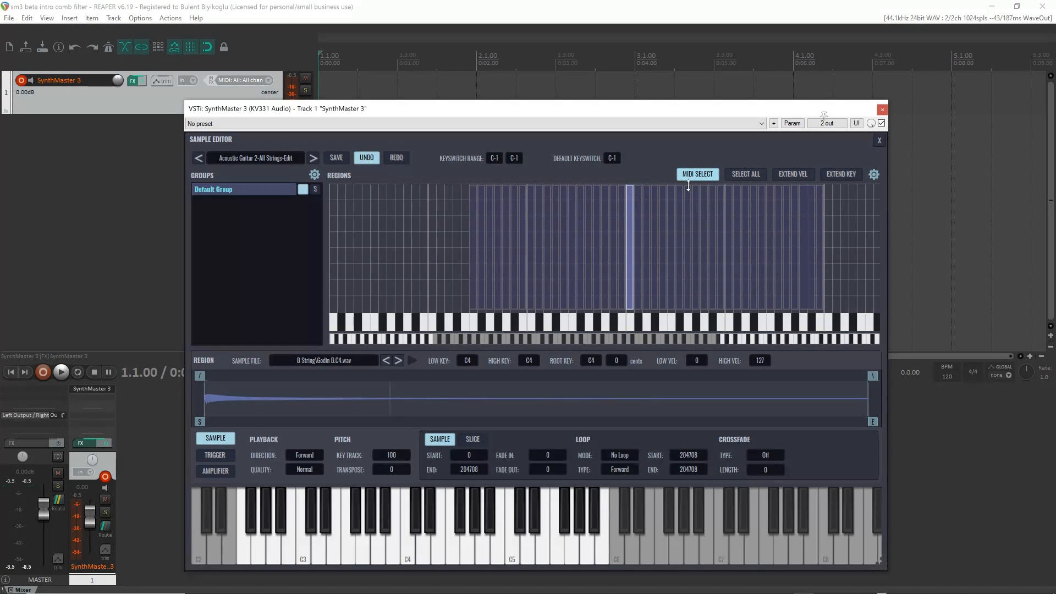
pyautogui.click(694, 170)
# - Raise the low velocity of all regions to 80 and extend them back to the full velocity range
pyautogui.click(748, 175)
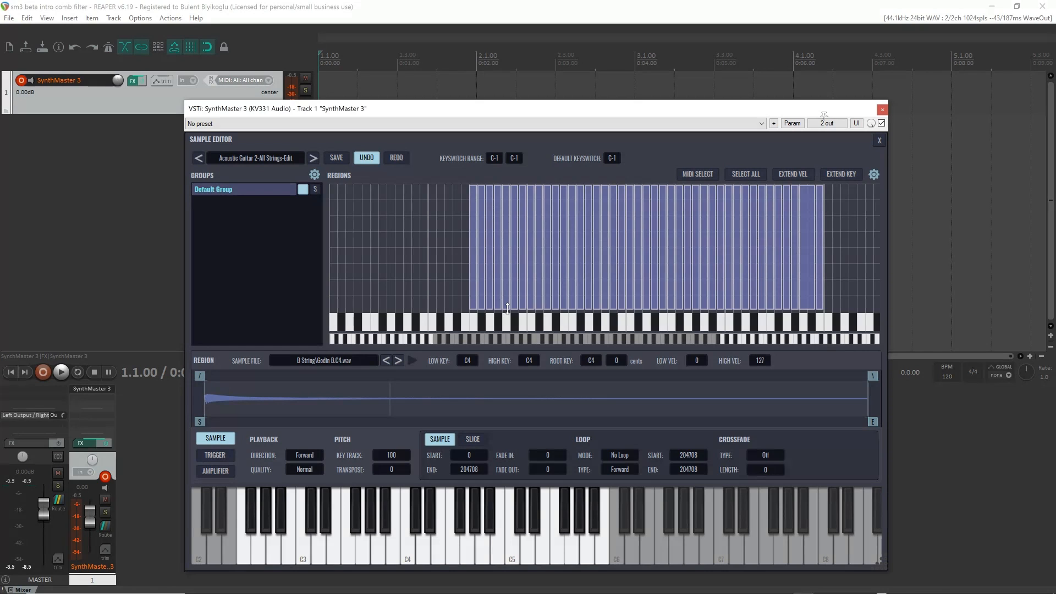
pyautogui.moveTo(507, 308); pyautogui.dragTo(512, 230)
pyautogui.click(746, 174)
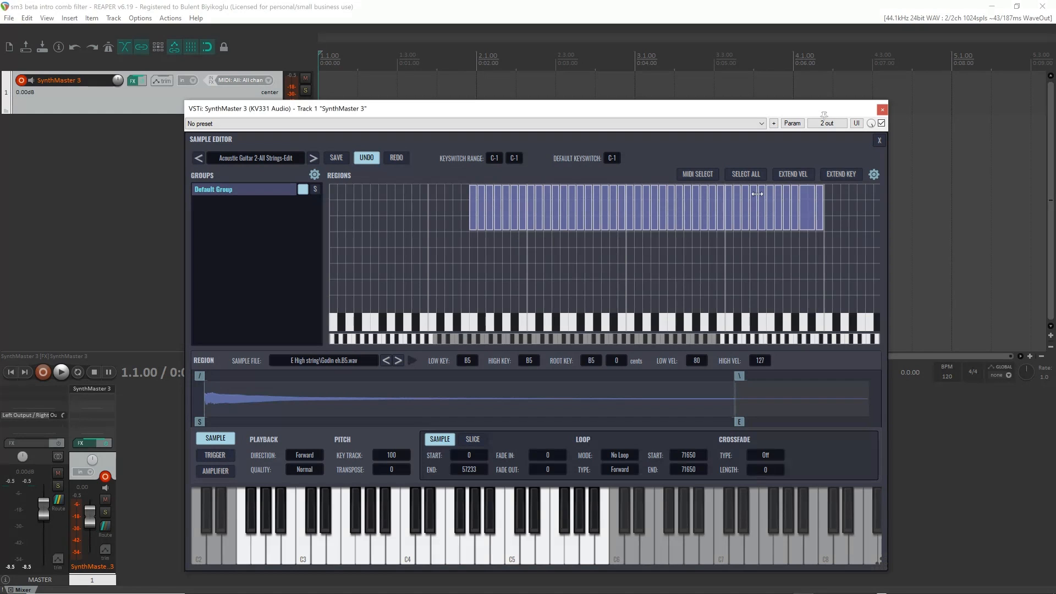
pyautogui.click(785, 174)
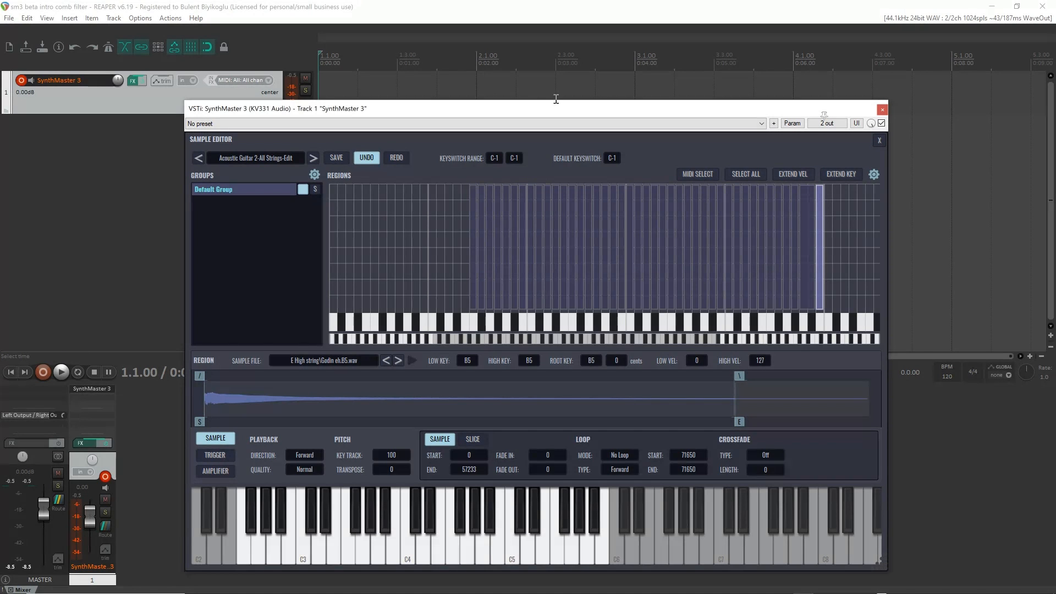
# - Select all regions and review the region options, including the peak and RMS choices for normalizing volumes
pyautogui.click(749, 175)
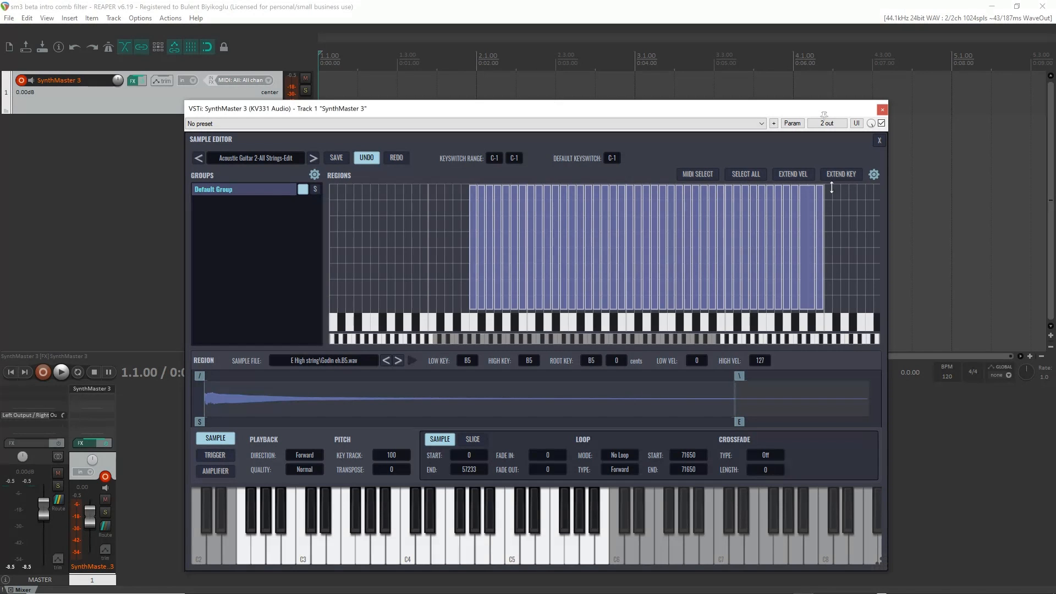
pyautogui.click(873, 175)
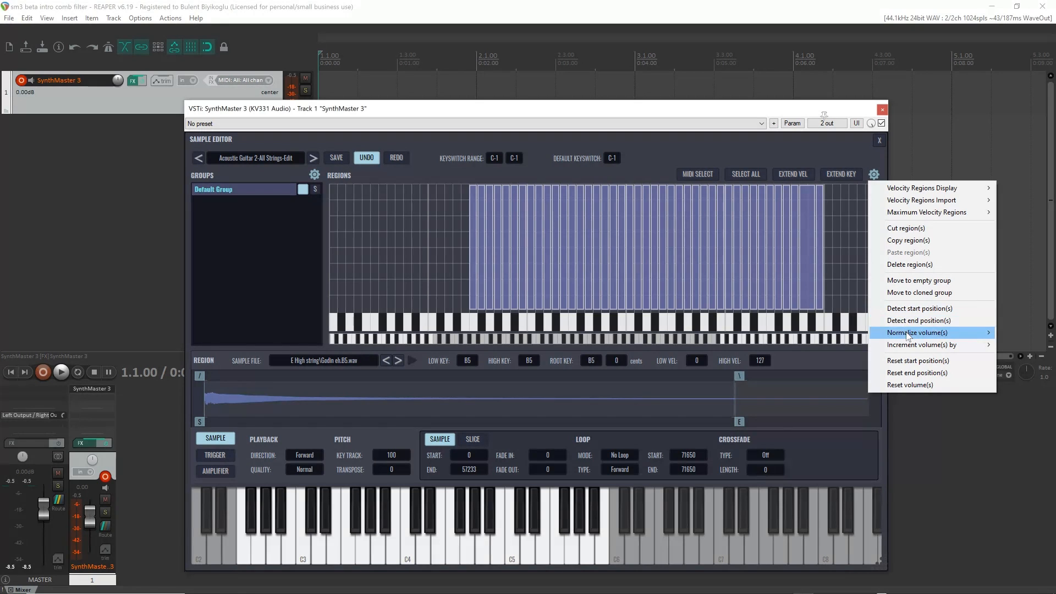
pyautogui.moveTo(907, 337)
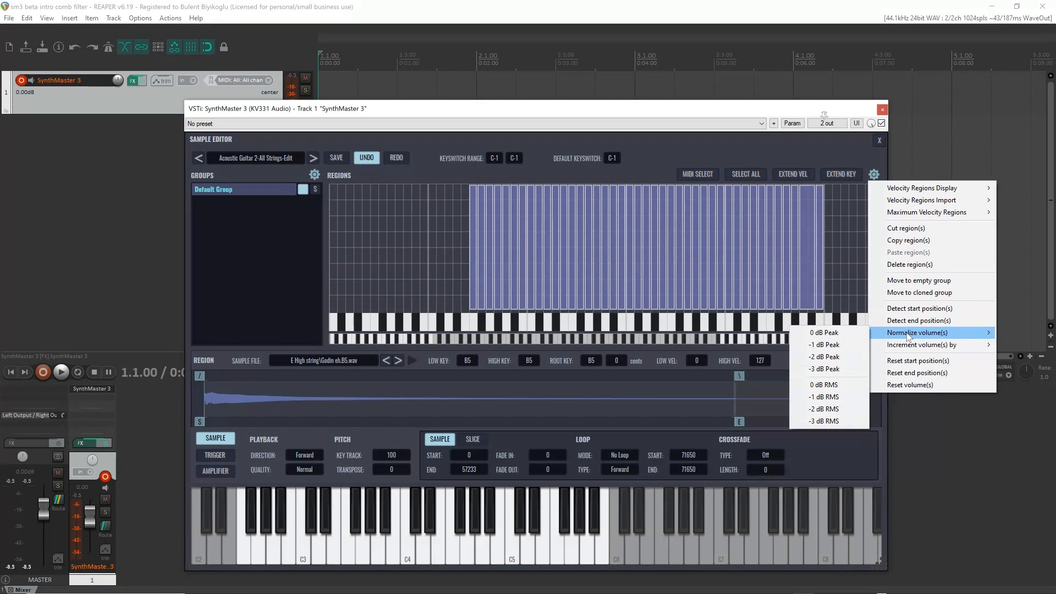
pyautogui.click(653, 142)
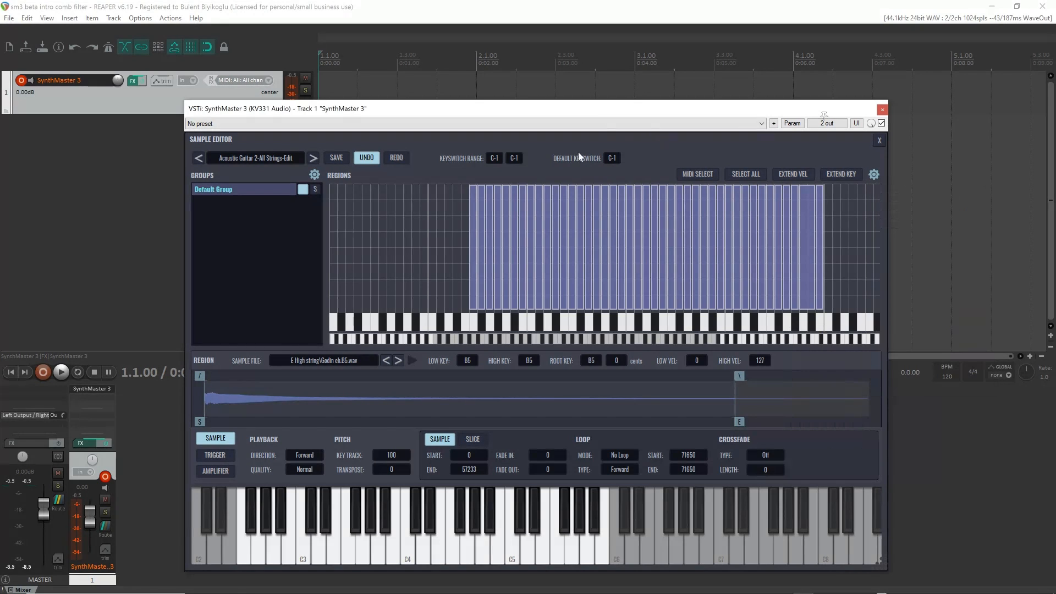
# - Select the F2 region and show its amplifier settings to examine the gain
pyautogui.click(472, 242)
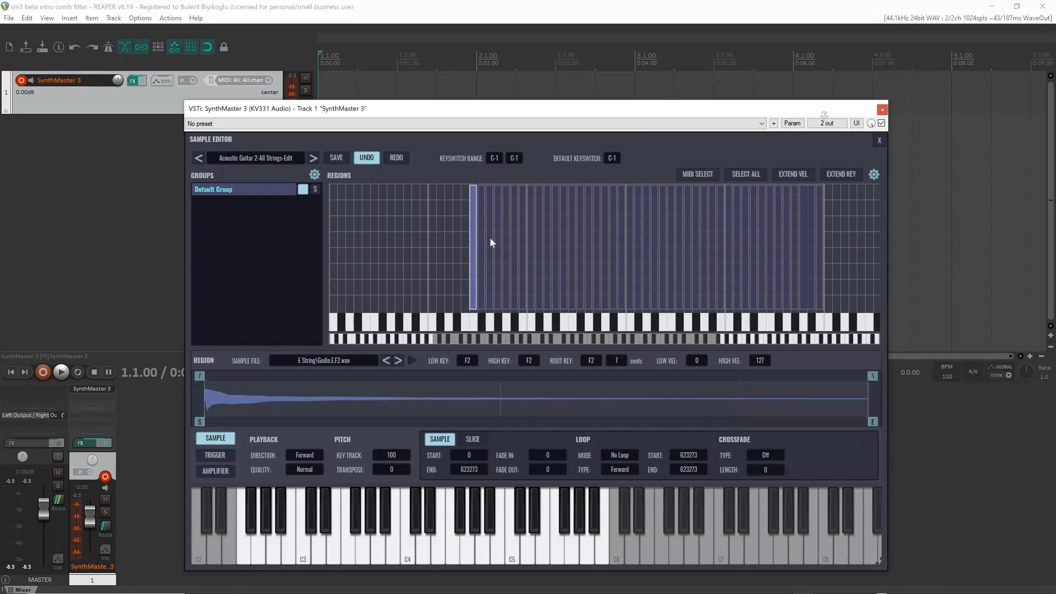
pyautogui.click(216, 455)
pyautogui.click(217, 471)
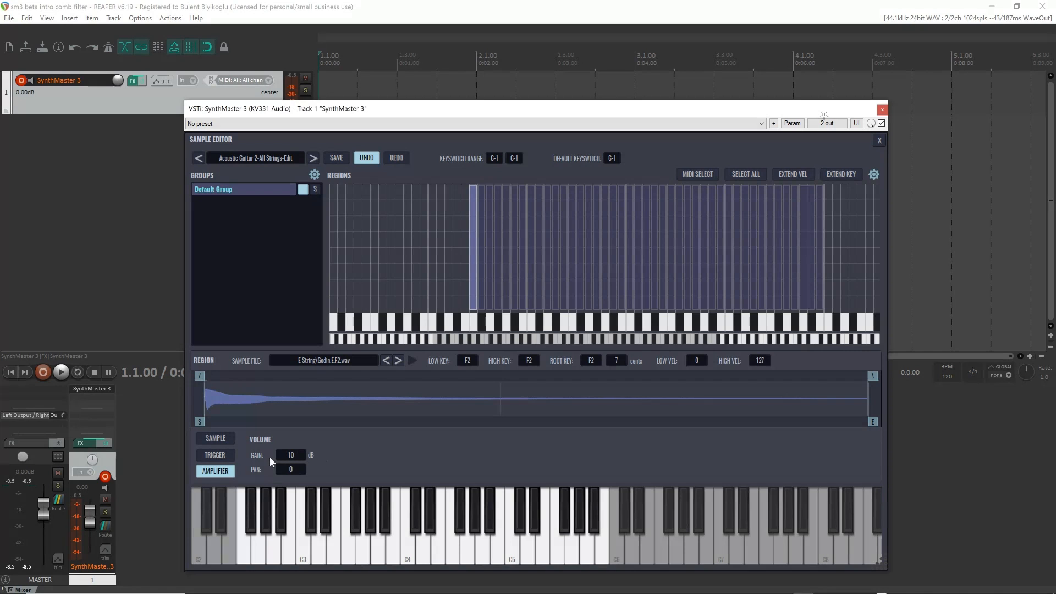
# - Normalize the volumes of all regions to 0 dB Peak and check the F#2 region's gain and some notes up to C4
pyautogui.click(746, 173)
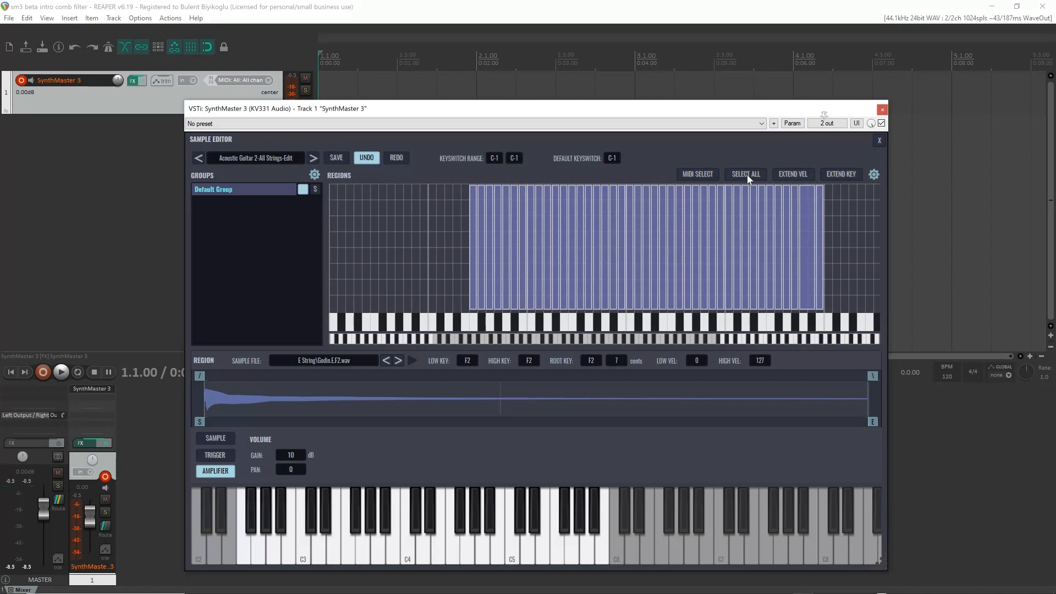
pyautogui.click(874, 174)
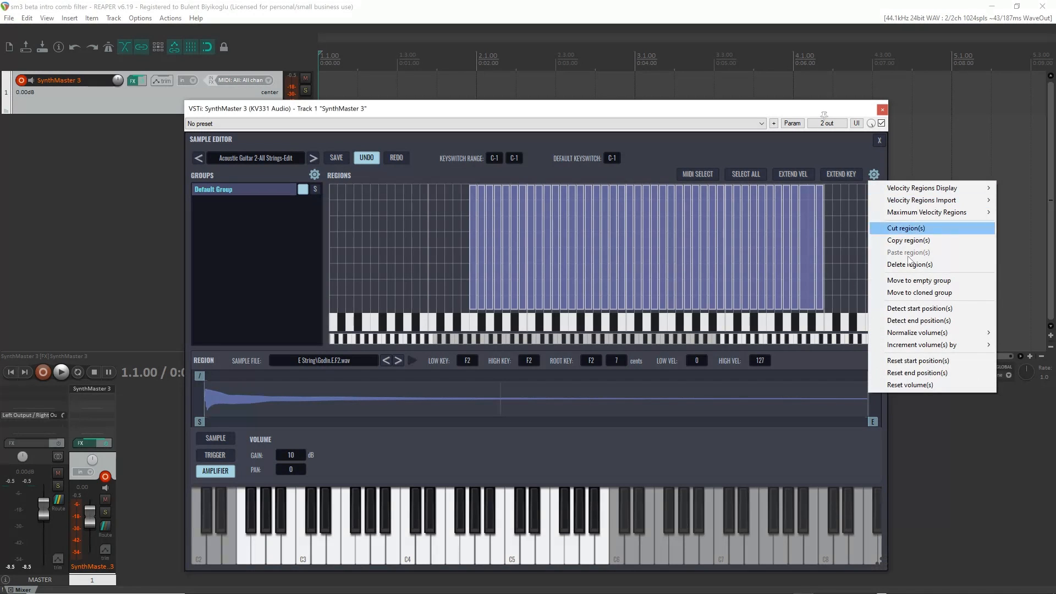
pyautogui.moveTo(923, 333)
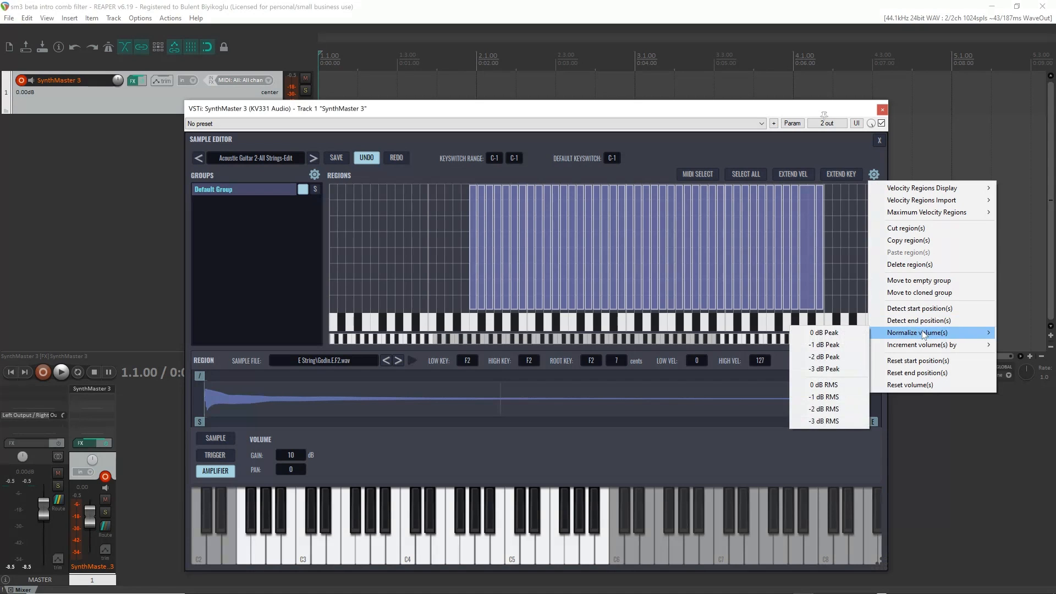
pyautogui.click(819, 335)
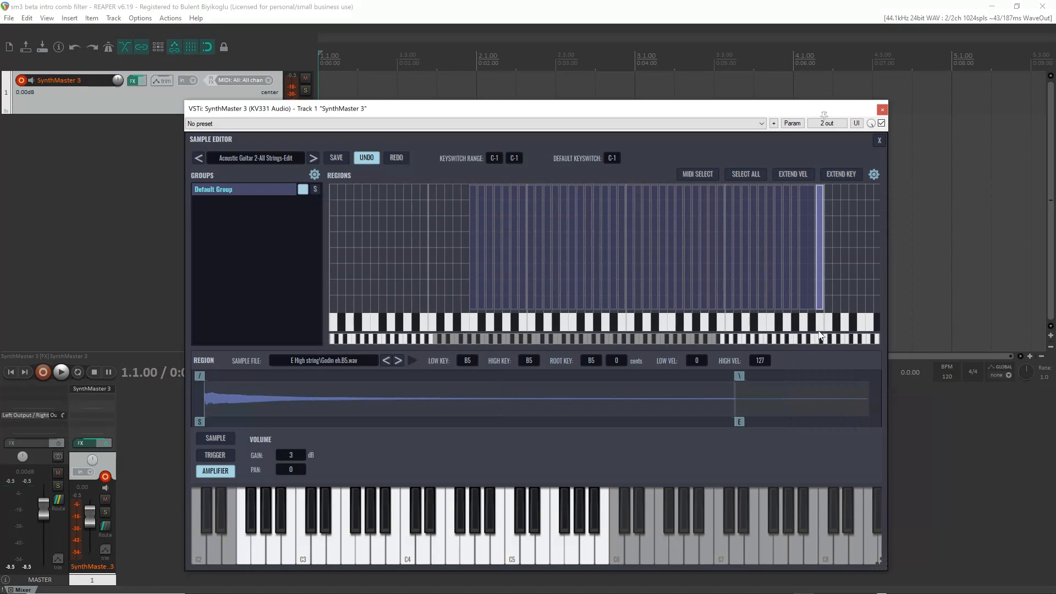
pyautogui.click(479, 246)
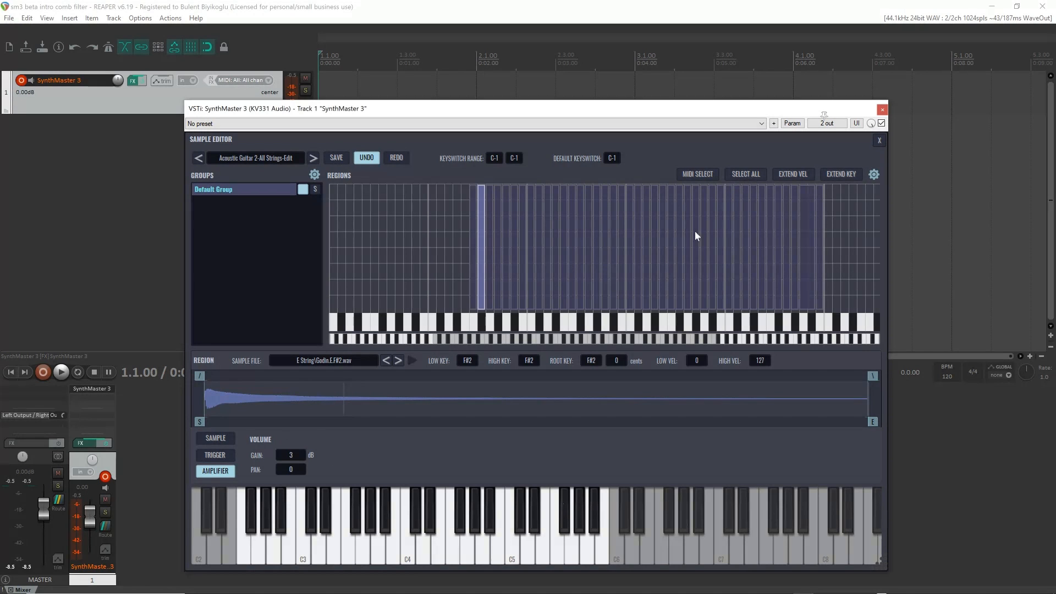
pyautogui.moveTo(316, 552); pyautogui.dragTo(406, 553)
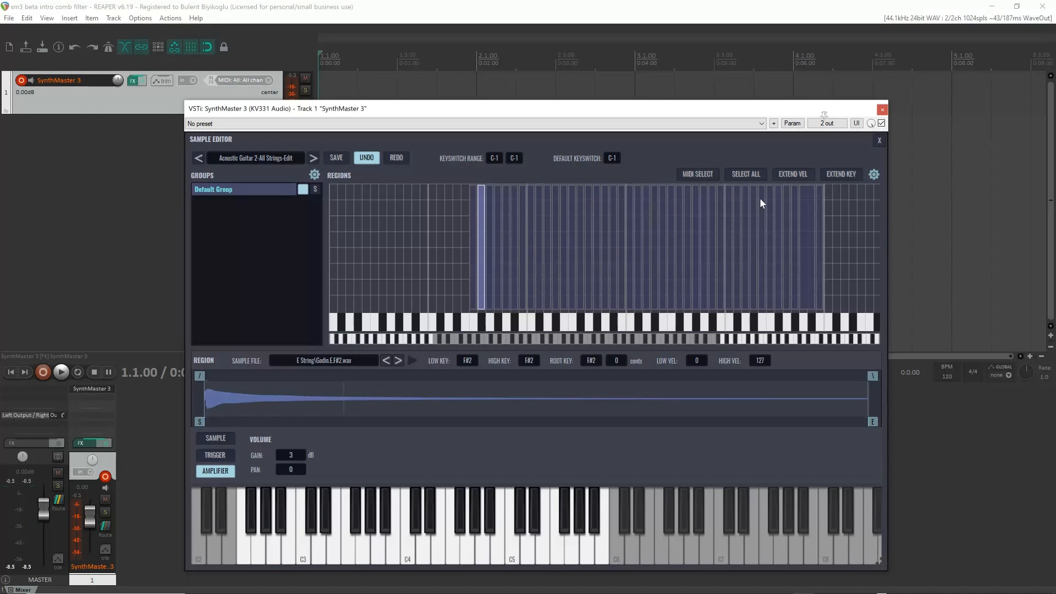
# - Select all regions and normalize their volumes to 0 dB RMS
pyautogui.click(747, 174)
pyautogui.click(874, 174)
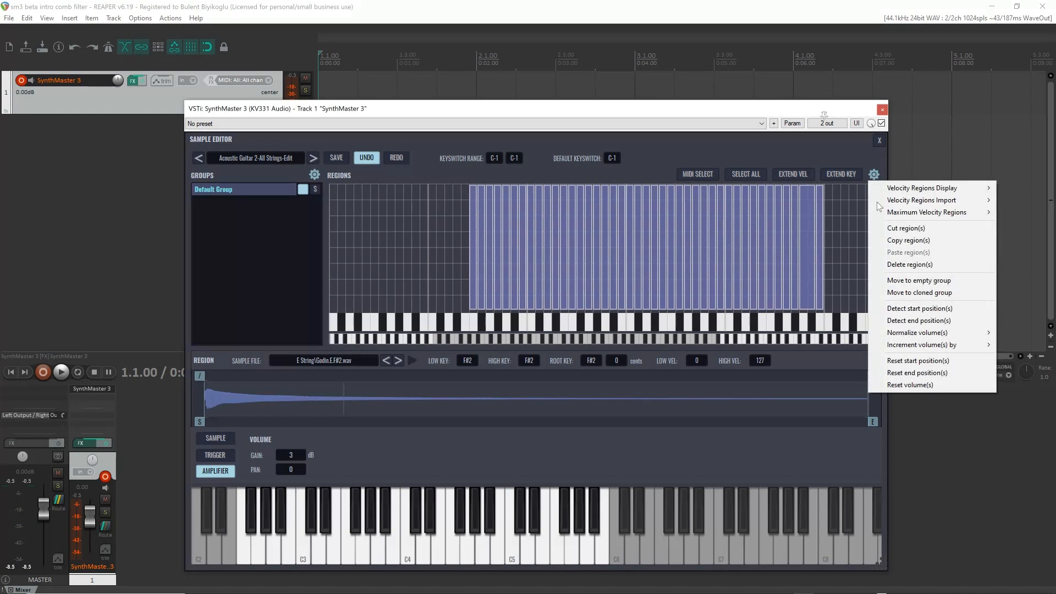
pyautogui.moveTo(923, 332)
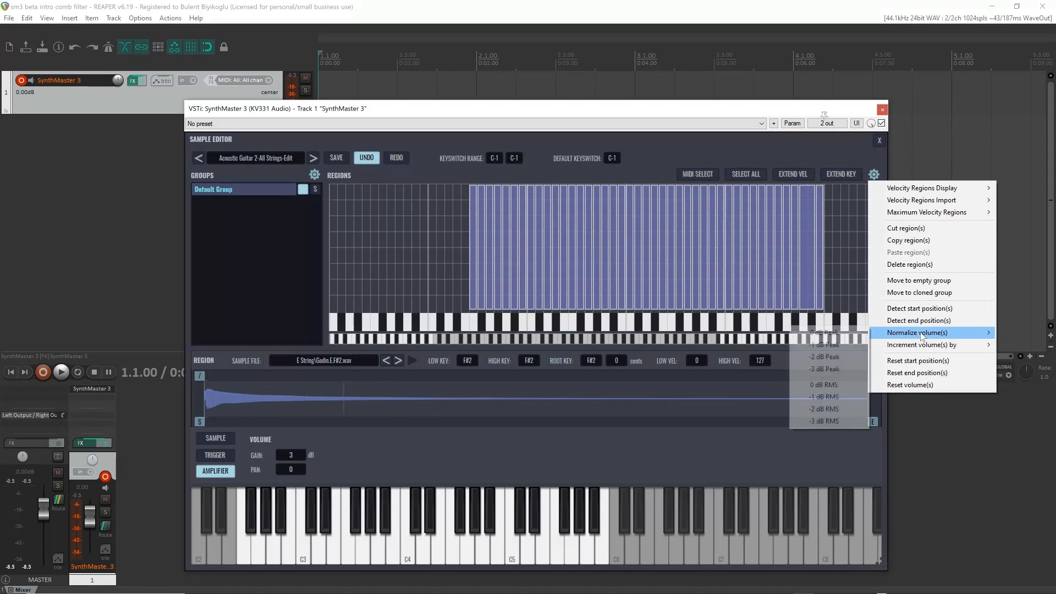
pyautogui.click(823, 386)
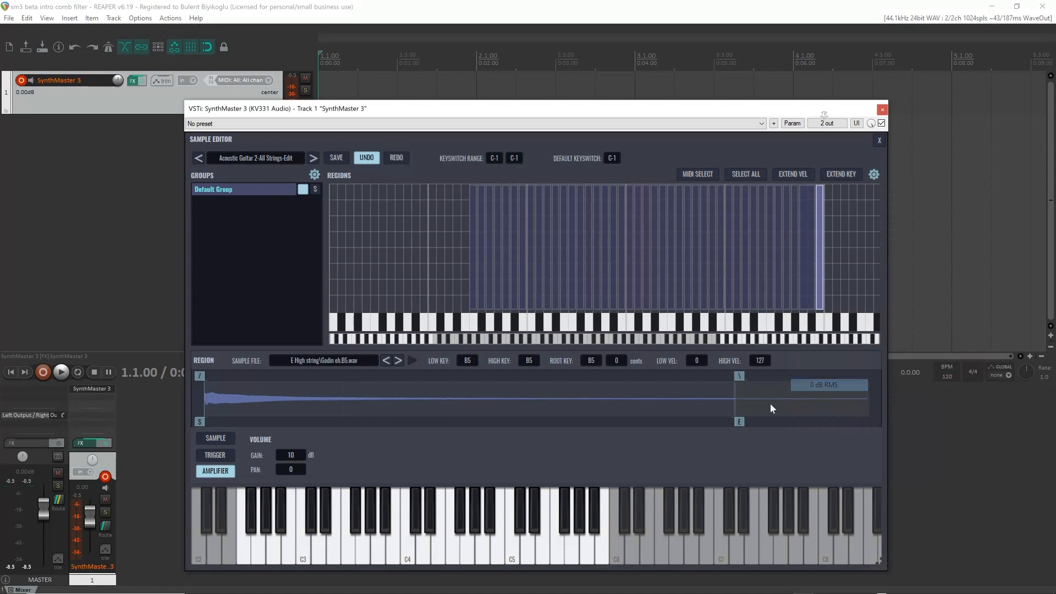
# - Play notes from F2 up to B5 on the on-screen keyboard to audition the normalized regions
pyautogui.click(242, 543)
pyautogui.click(303, 545)
pyautogui.click(397, 548)
pyautogui.click(403, 549)
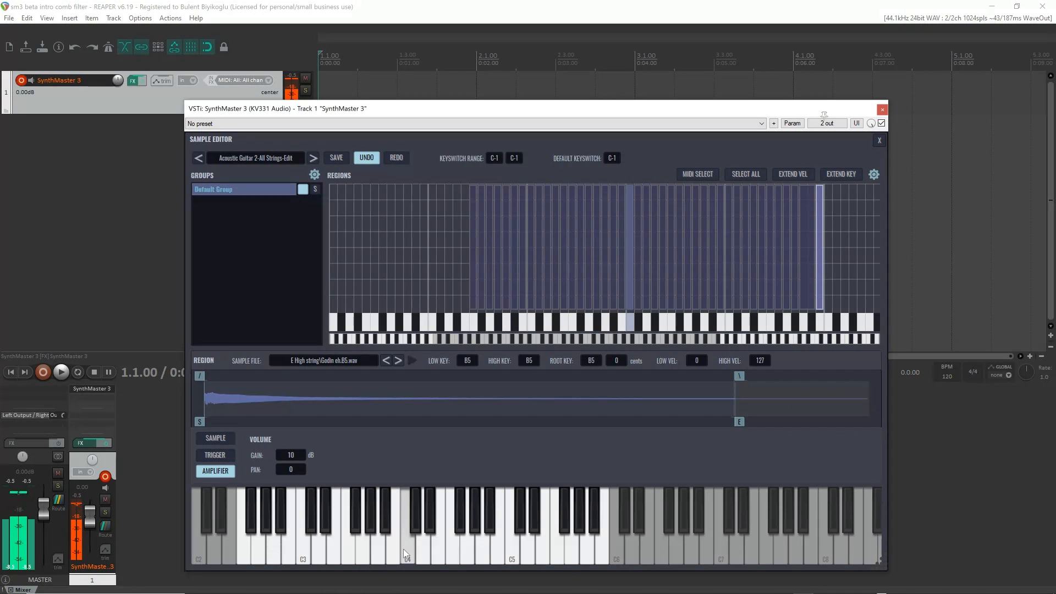
pyautogui.moveTo(403, 549); pyautogui.dragTo(598, 548)
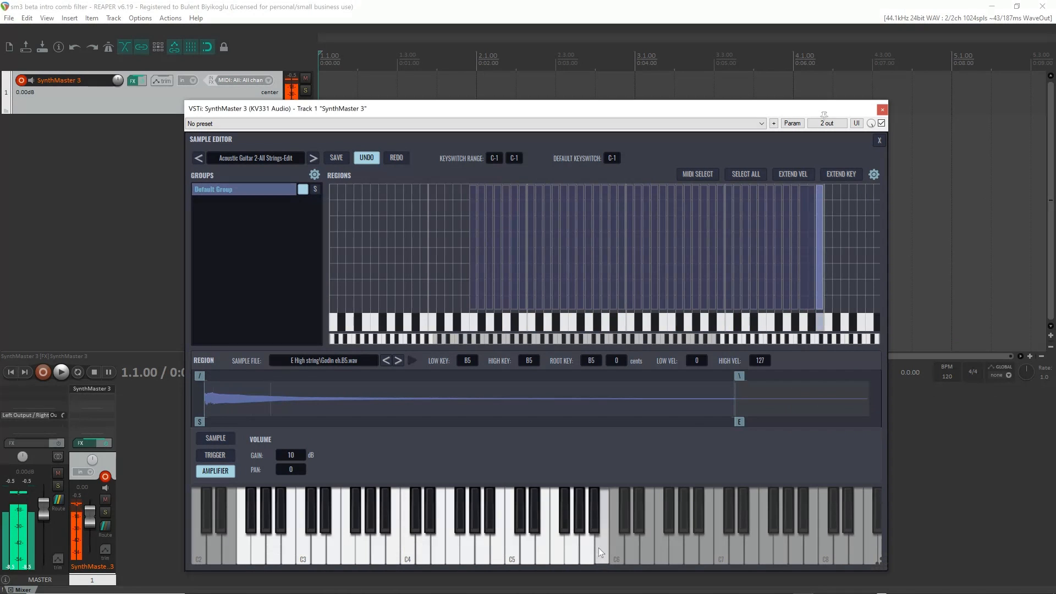
# - Increment the volumes of all regions by +3 dB, check the F2 region's gain and play notes from C4 up the keyboard
pyautogui.click(745, 175)
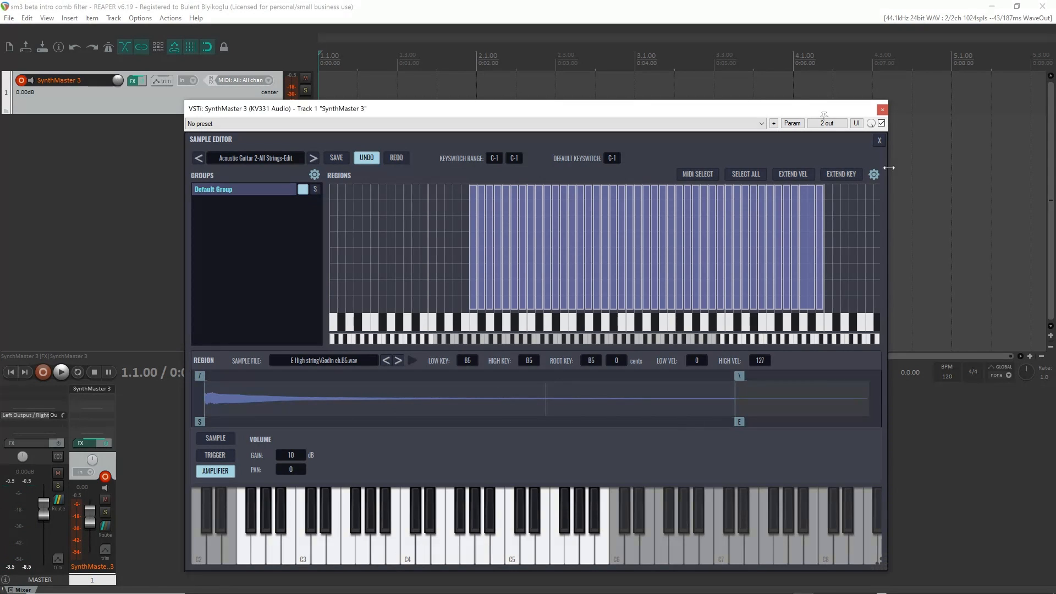
pyautogui.click(877, 174)
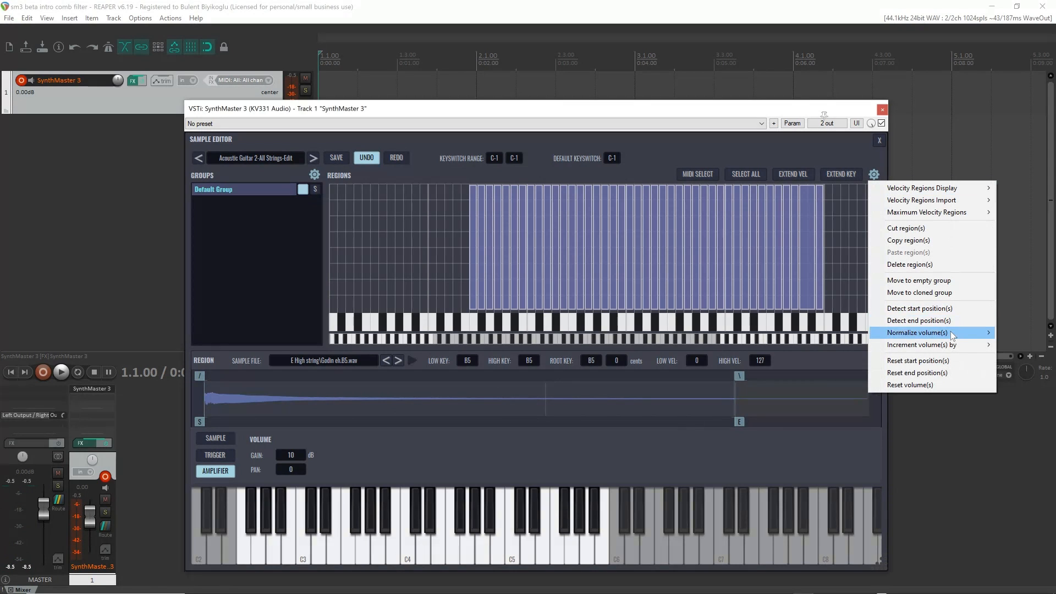
pyautogui.moveTo(947, 345)
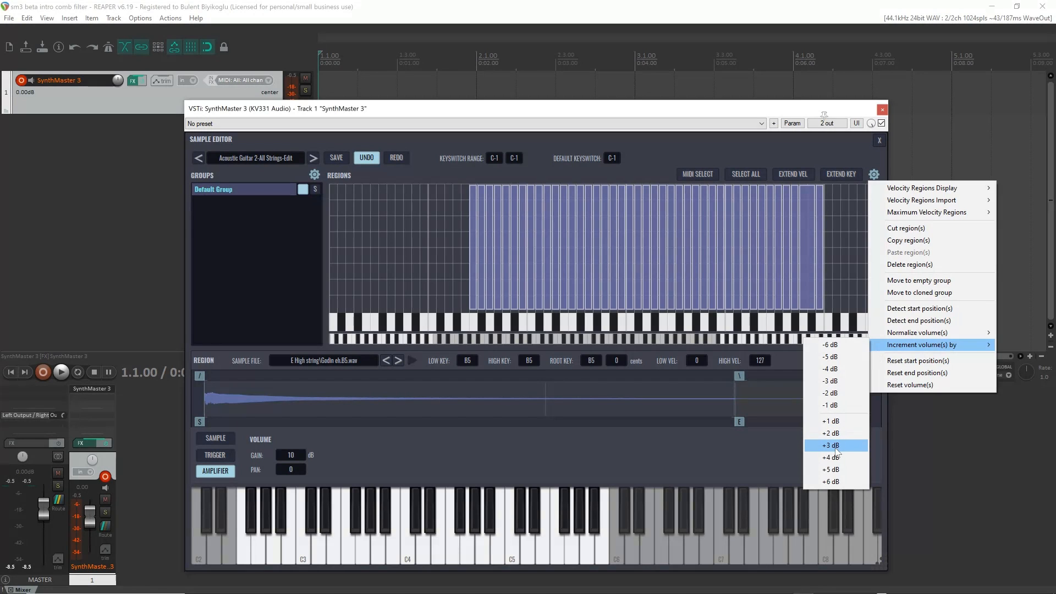
pyautogui.click(833, 445)
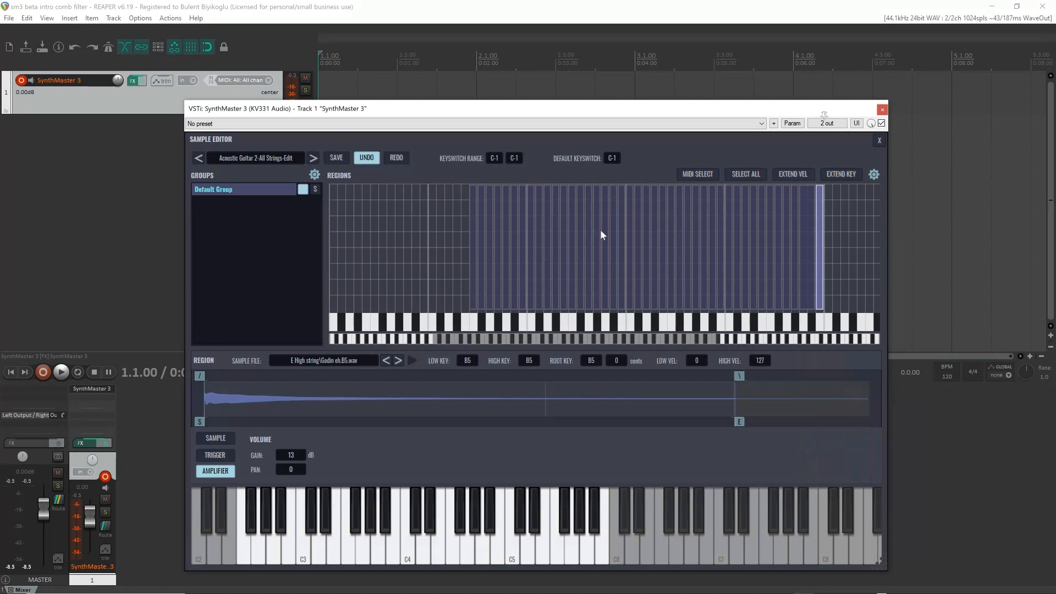
pyautogui.click(475, 247)
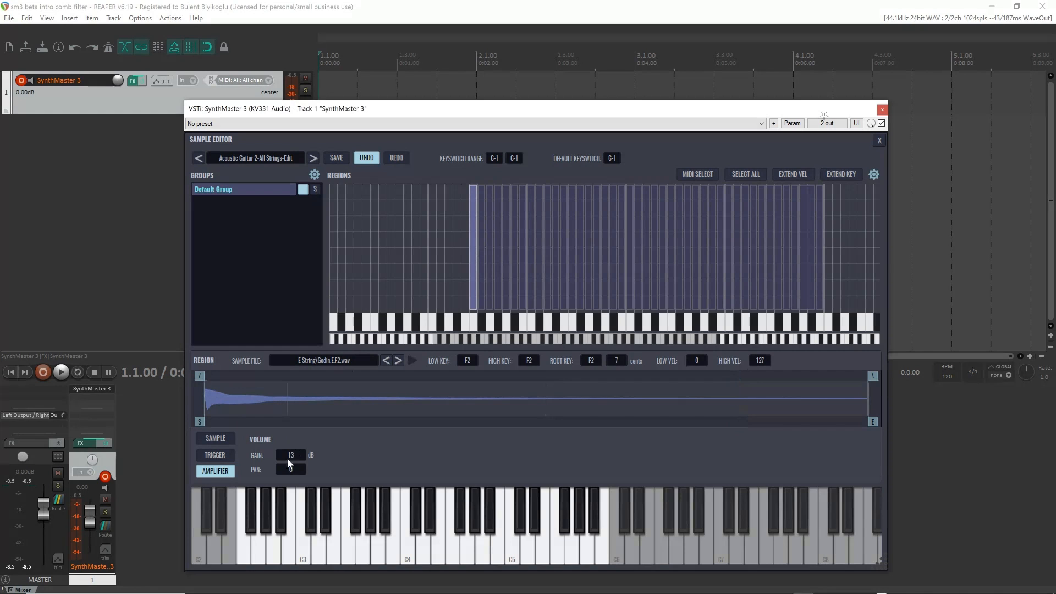
pyautogui.moveTo(410, 552); pyautogui.dragTo(594, 536)
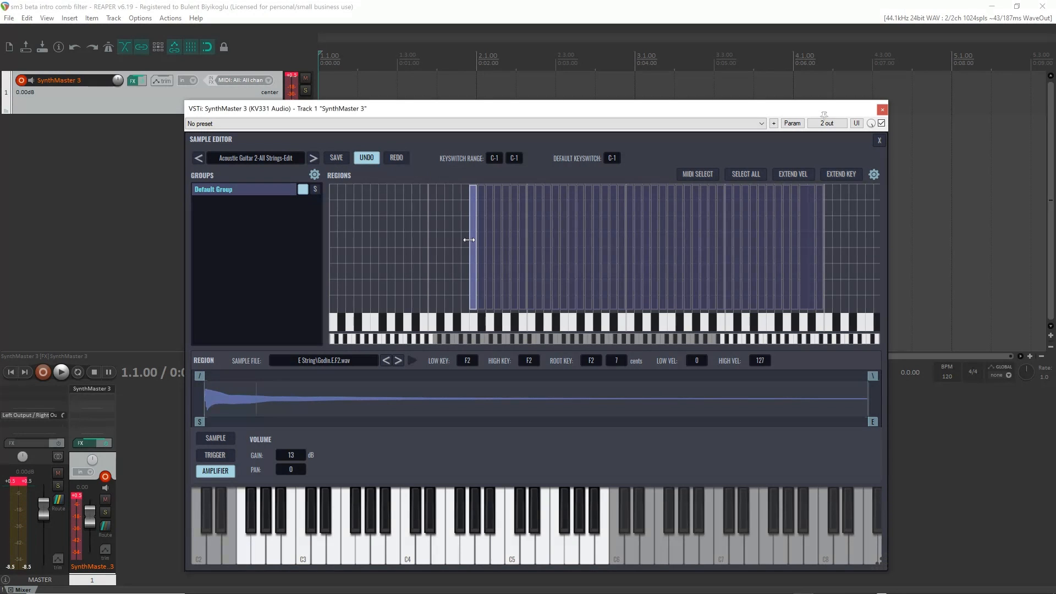
# - Extend the F2 region's key range down to a low key of G1
pyautogui.moveTo(444, 240); pyautogui.dragTo(387, 240)
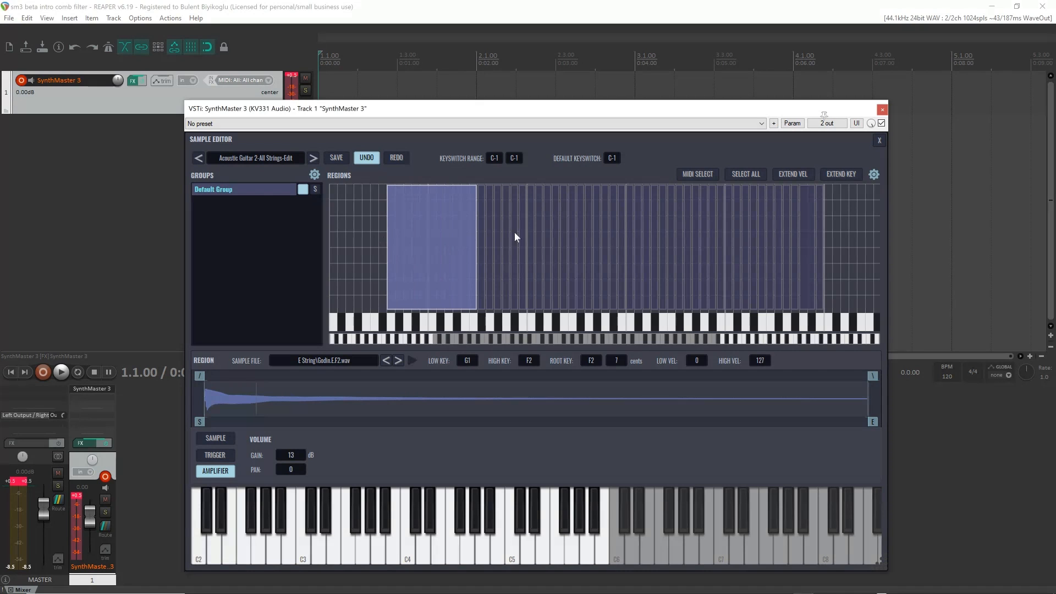
# - Shrink the F2 region to a high key of C2 and a velocity range of 41 to 73
pyautogui.moveTo(477, 246); pyautogui.dragTo(435, 243)
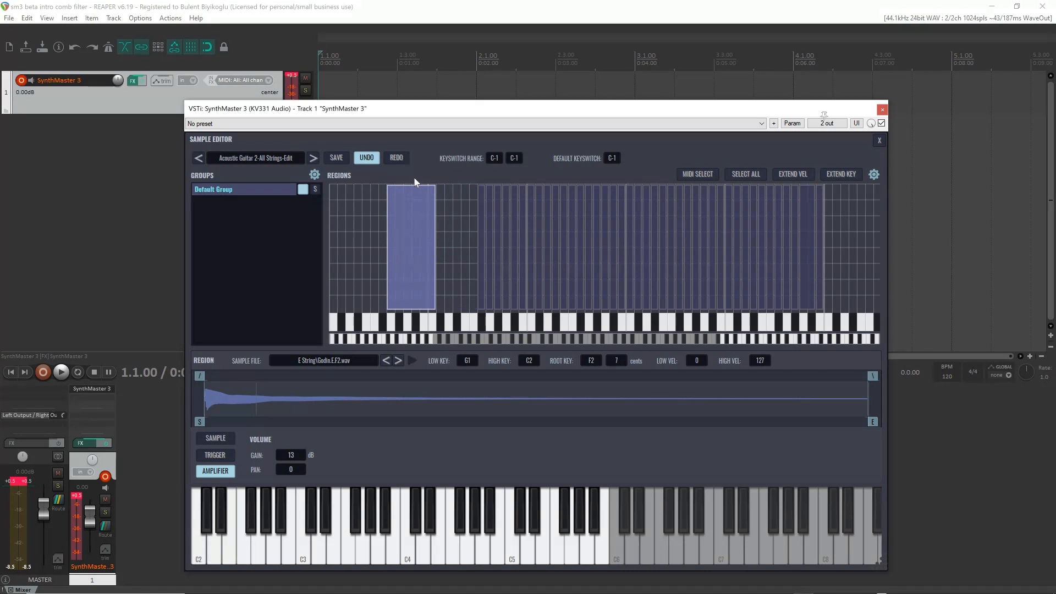
pyautogui.moveTo(418, 184); pyautogui.dragTo(422, 241)
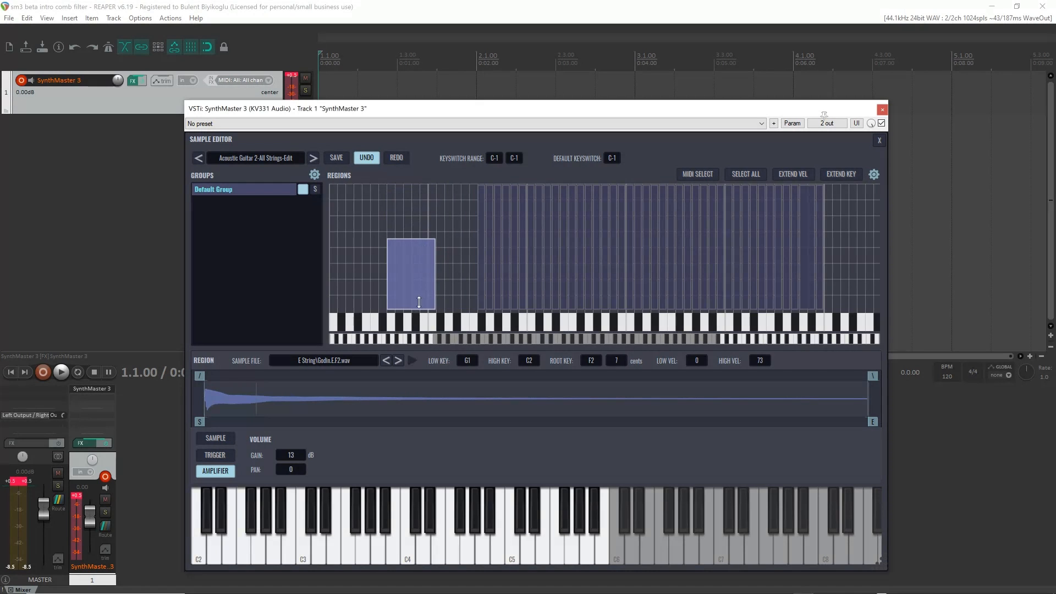
pyautogui.moveTo(421, 309); pyautogui.dragTo(419, 269)
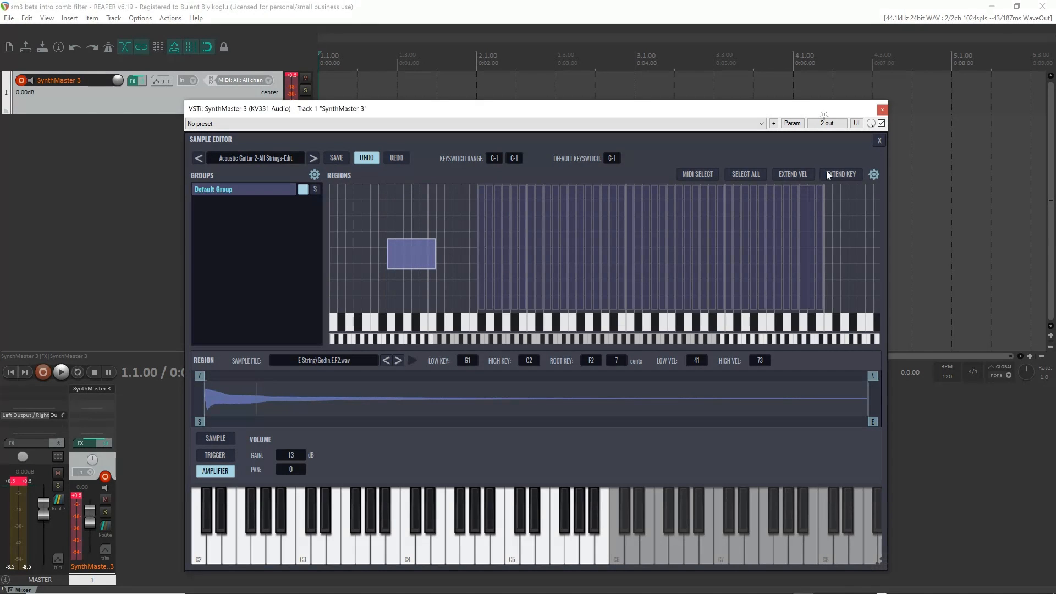
# - Automatically extend the selected F2 region's key range and velocity range
pyautogui.click(841, 173)
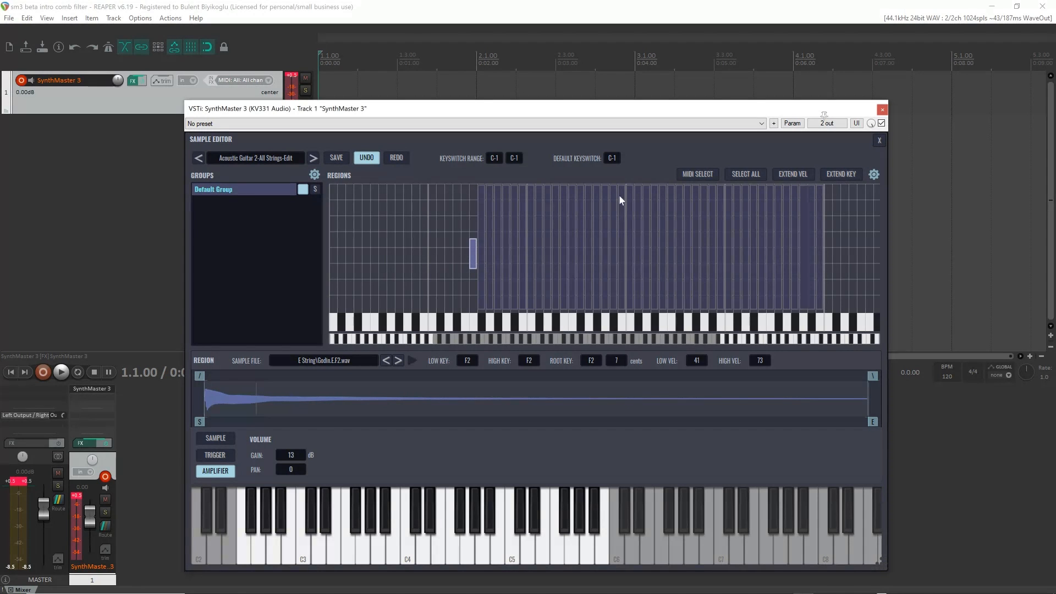
pyautogui.click(796, 175)
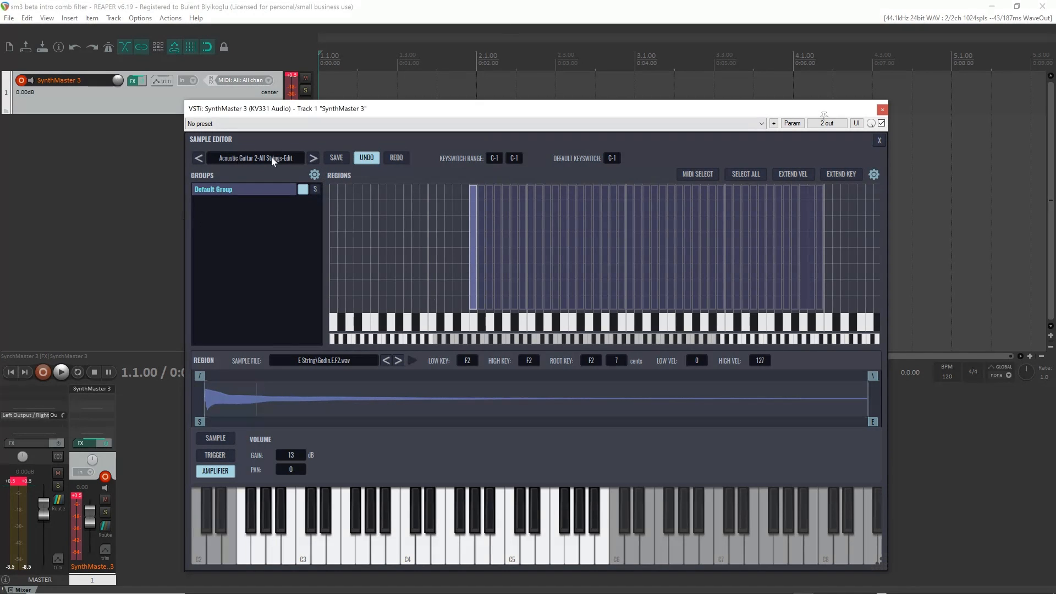
# - Save only the sfz as Acoustic Guitar 2-All Strings-Edit.sfz in D:\Samples and play notes from C4 down to C3
pyautogui.click(336, 159)
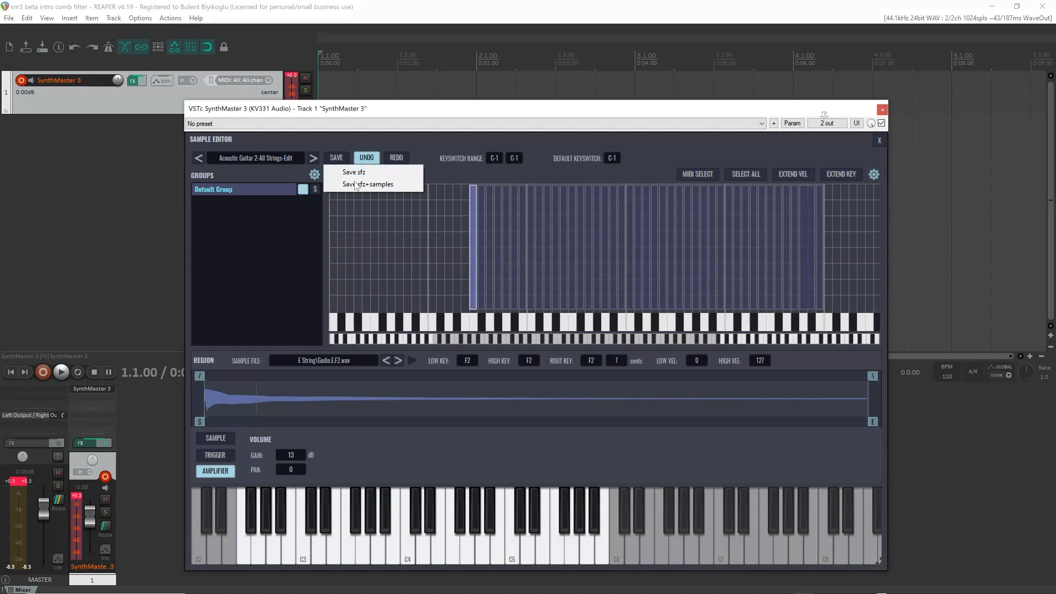
pyautogui.click(345, 174)
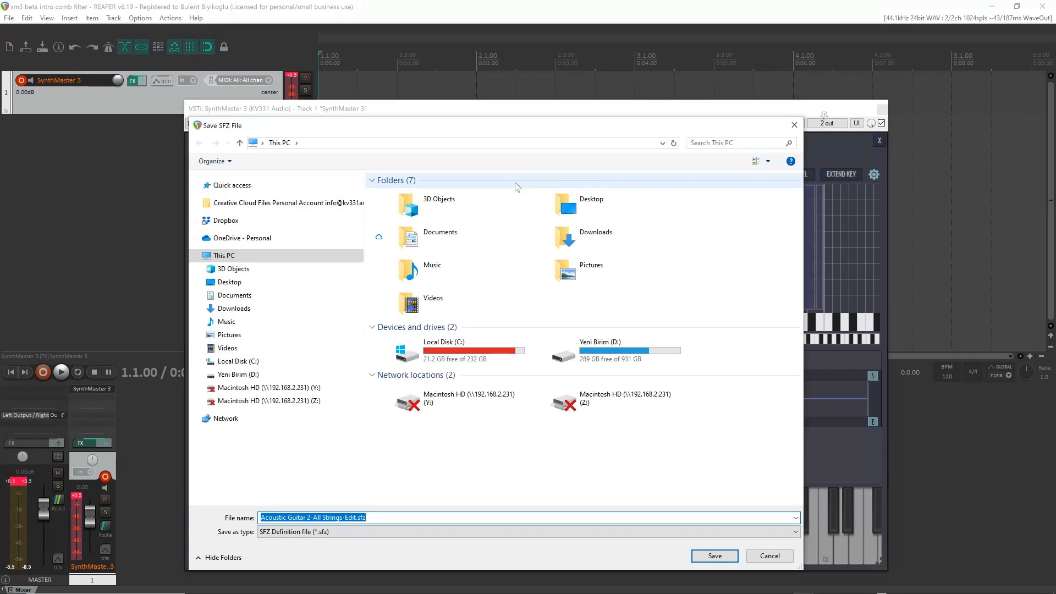
pyautogui.doubleClick(608, 352)
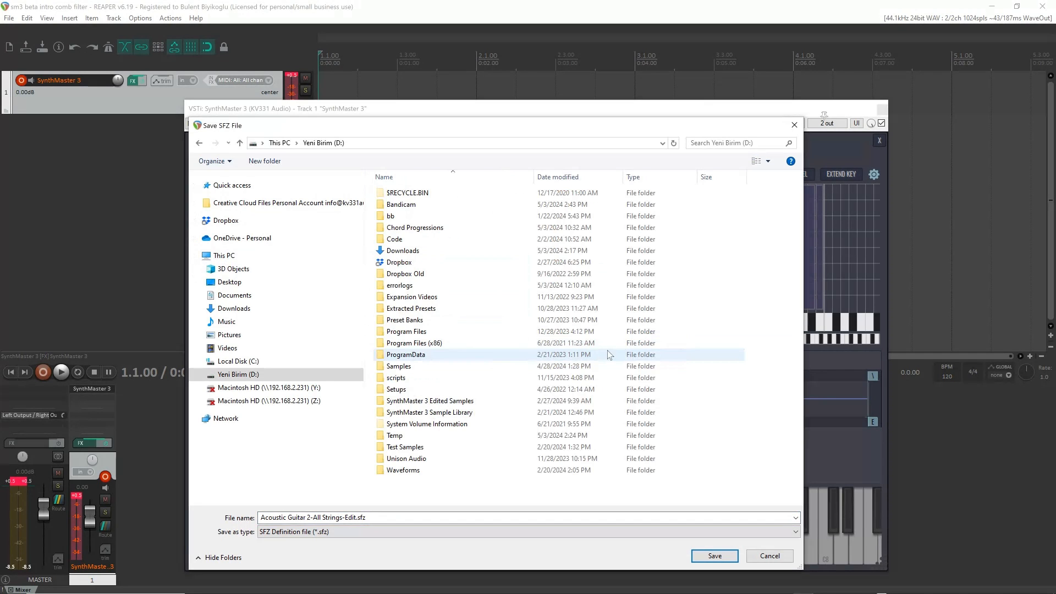
pyautogui.rightClick(460, 492)
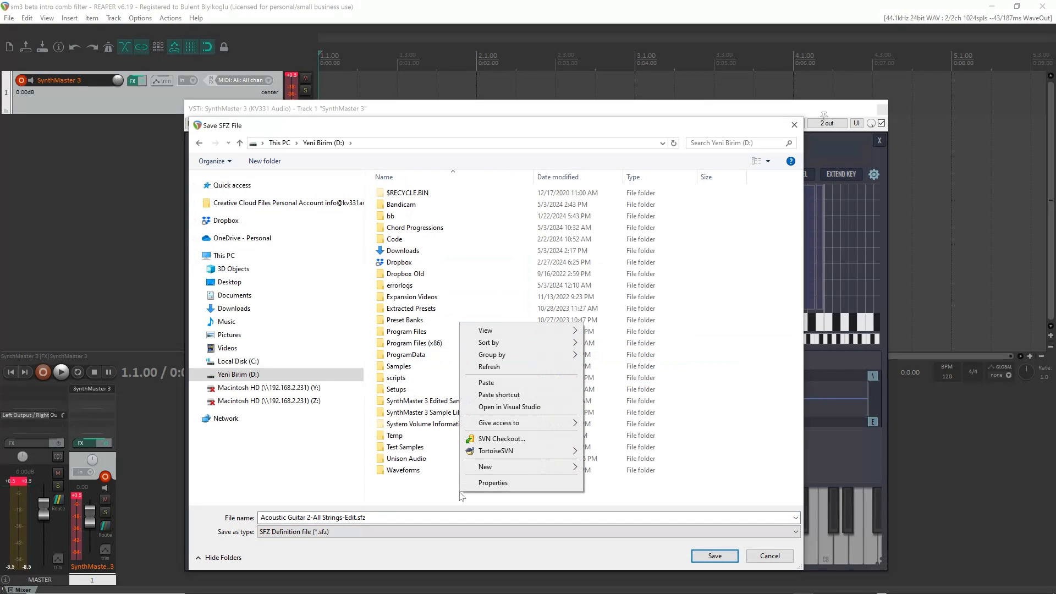
pyautogui.doubleClick(407, 366)
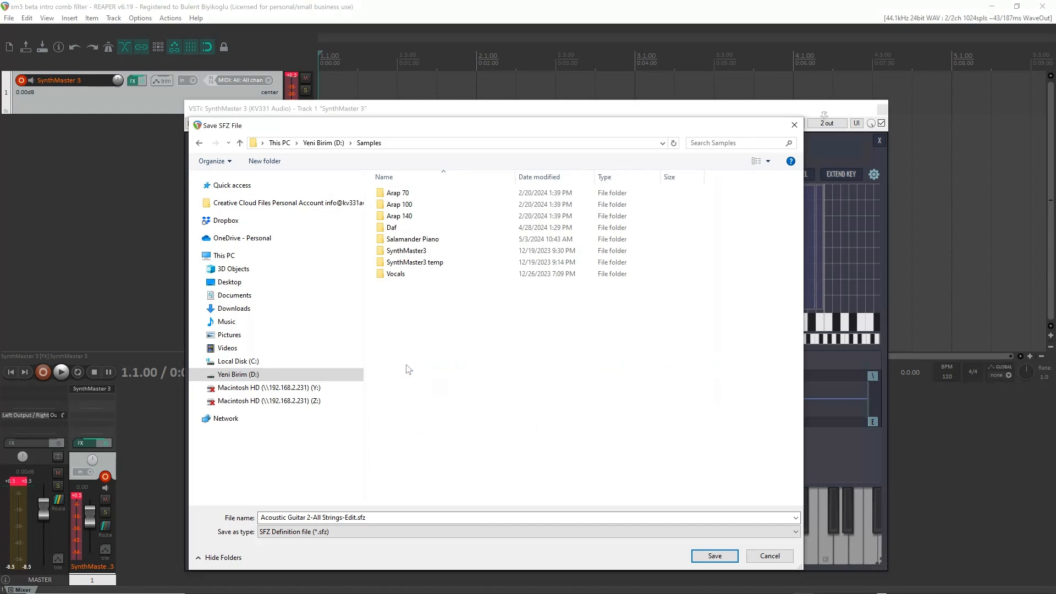
pyautogui.click(717, 555)
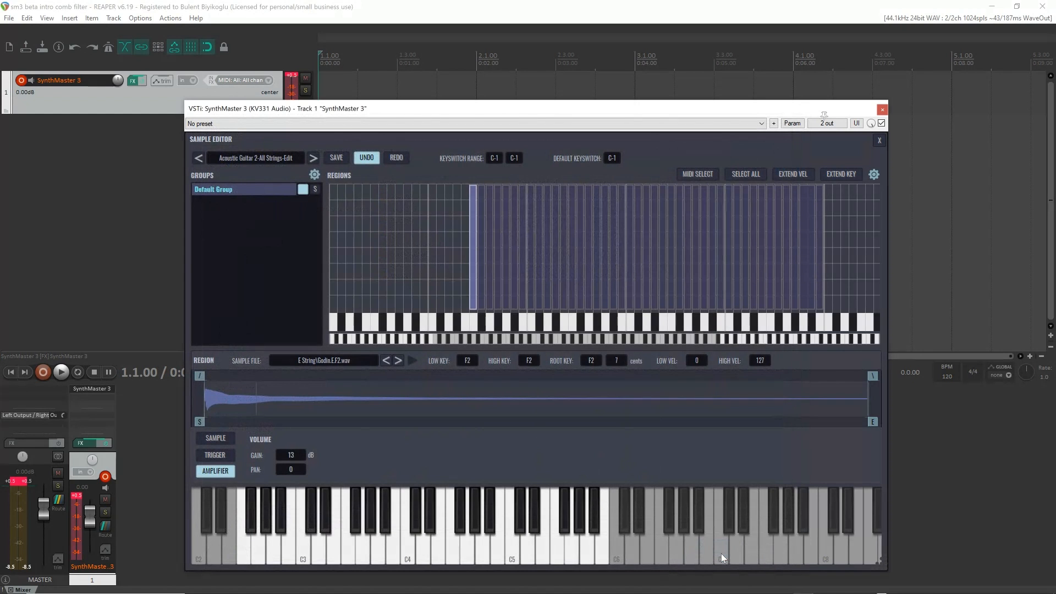
pyautogui.click(408, 556)
pyautogui.moveTo(409, 555); pyautogui.dragTo(306, 558)
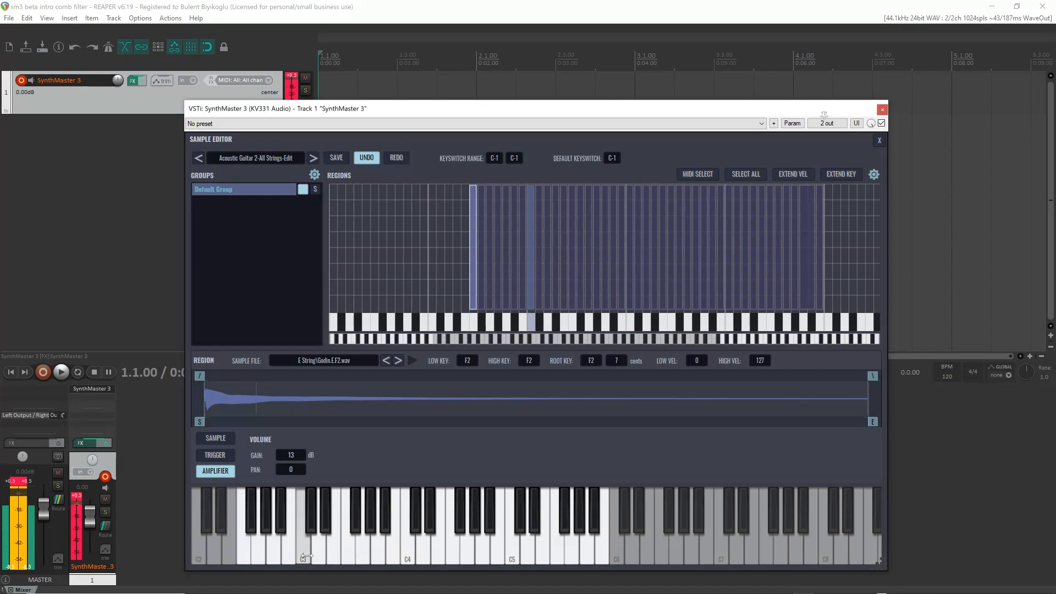
# - Save the sfz with its samples as Acoustic Guitar 2-All Strings-Edit.sfz in a new folder named Test Saples on drive D:
pyautogui.click(334, 159)
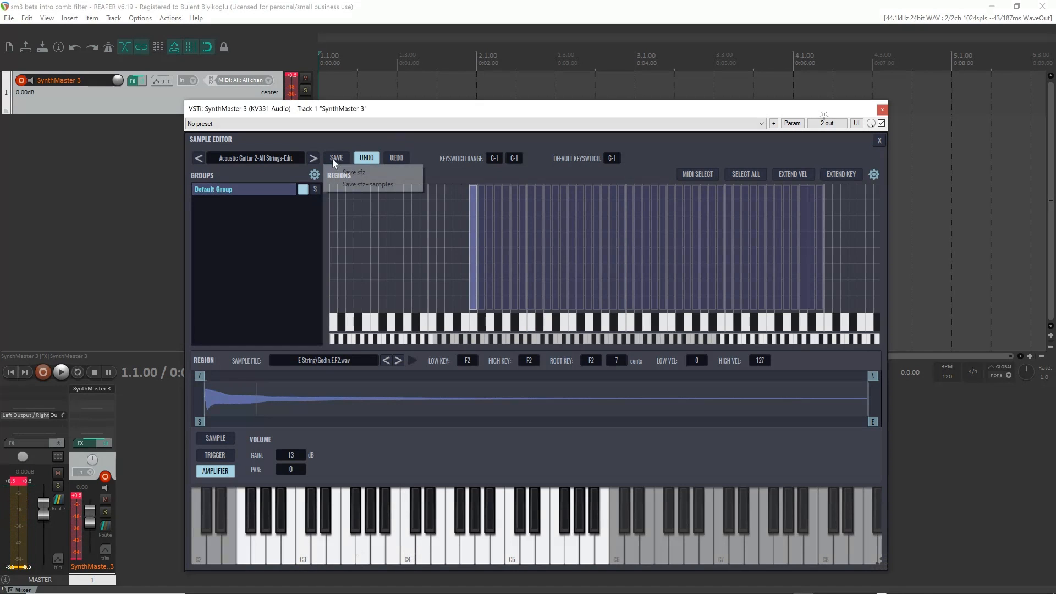
pyautogui.click(394, 185)
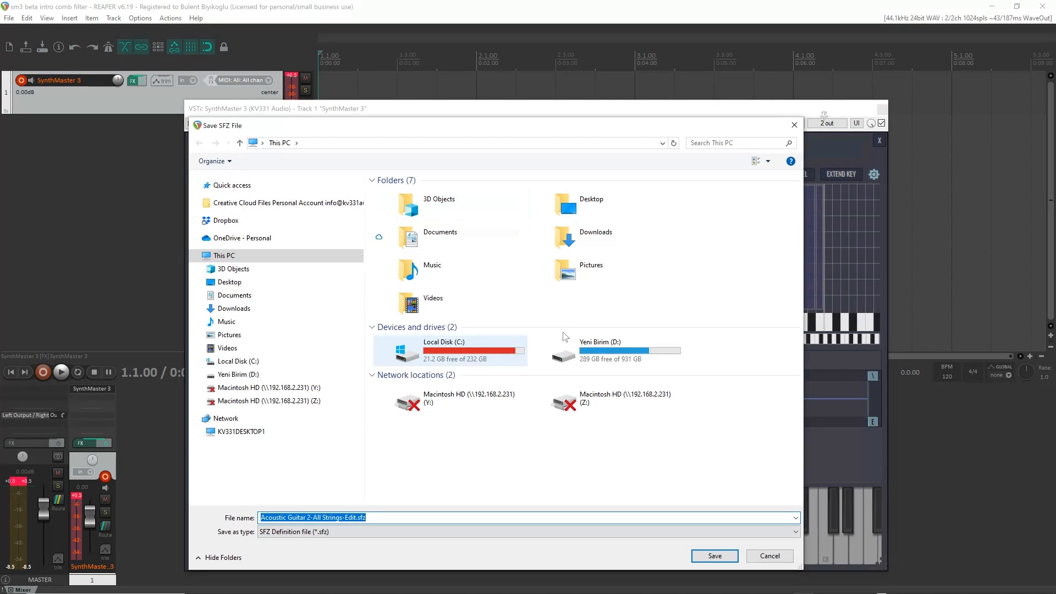
pyautogui.doubleClick(564, 344)
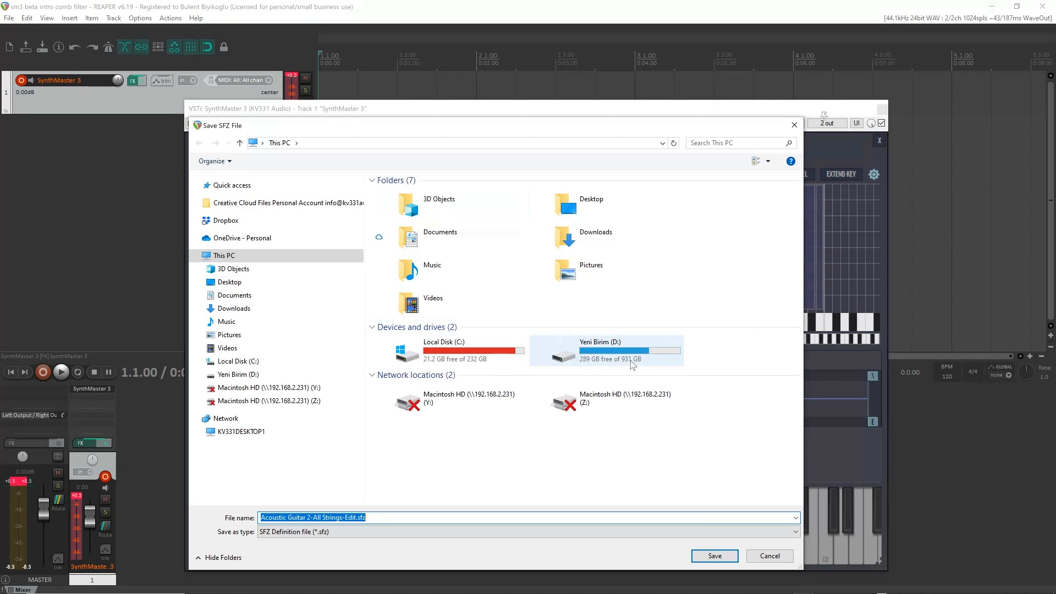
pyautogui.rightClick(769, 269)
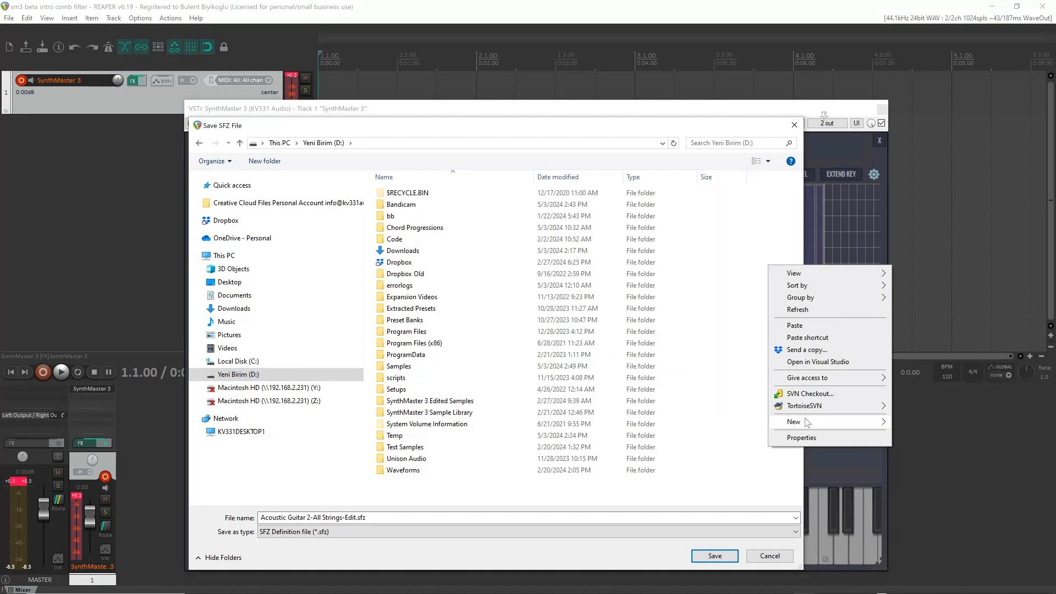
pyautogui.moveTo(806, 422)
pyautogui.click(943, 425)
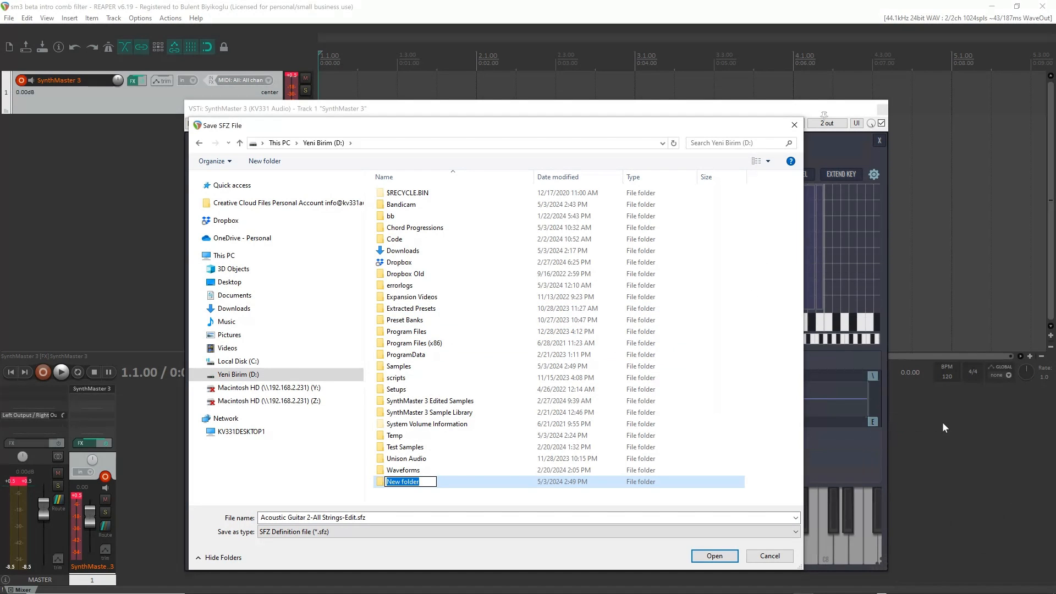
pyautogui.write('Test Saples')
pyautogui.press('Return')
pyautogui.doubleClick(477, 482)
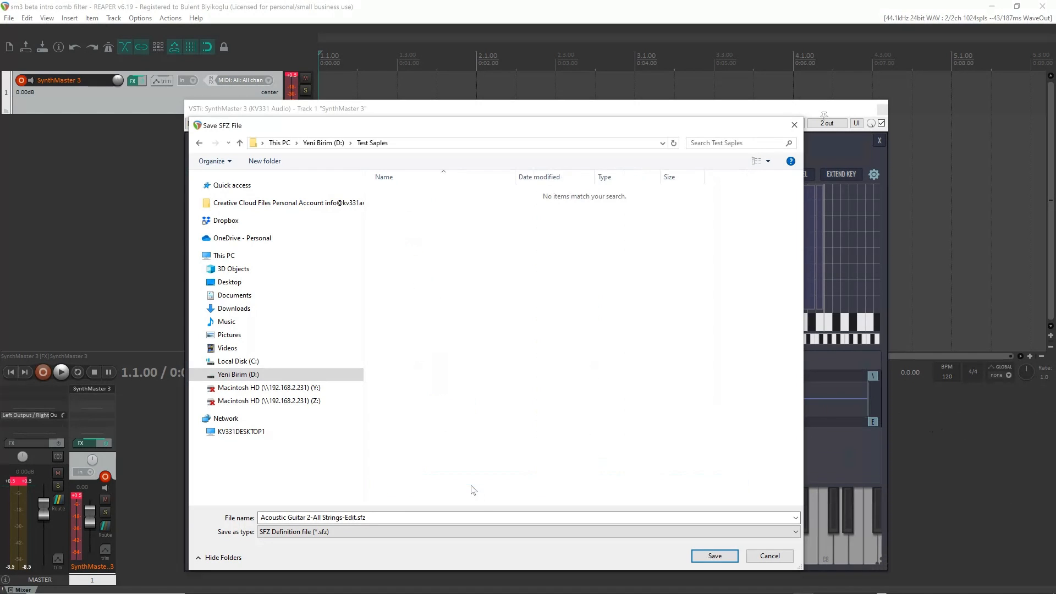
pyautogui.click(715, 556)
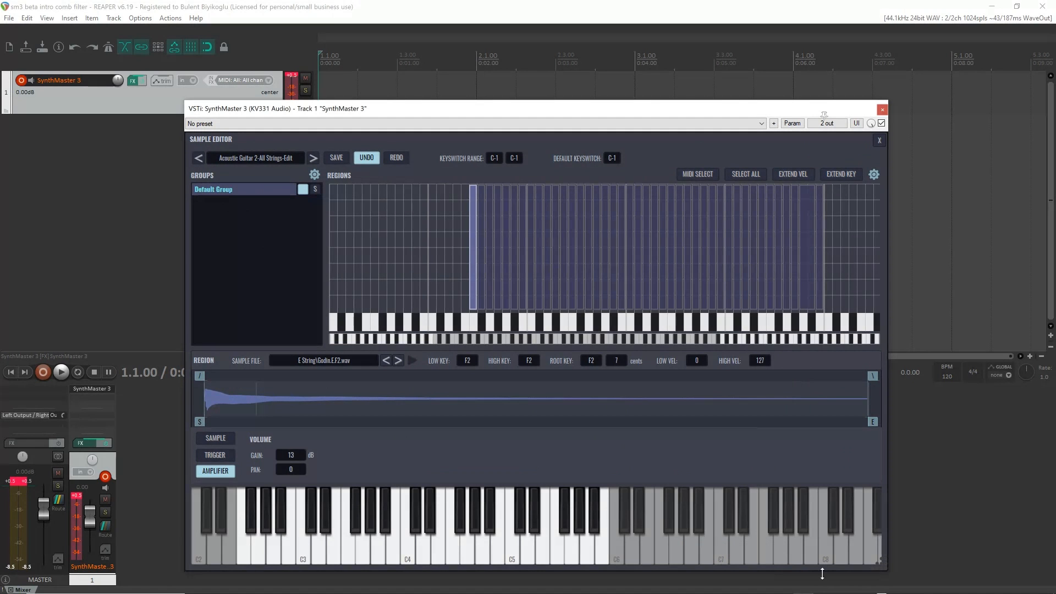
# - Switch to File Explorer, examine the contents of the Test Saples folder on drive D:, and close the window
pyautogui.moveTo(782, 582)
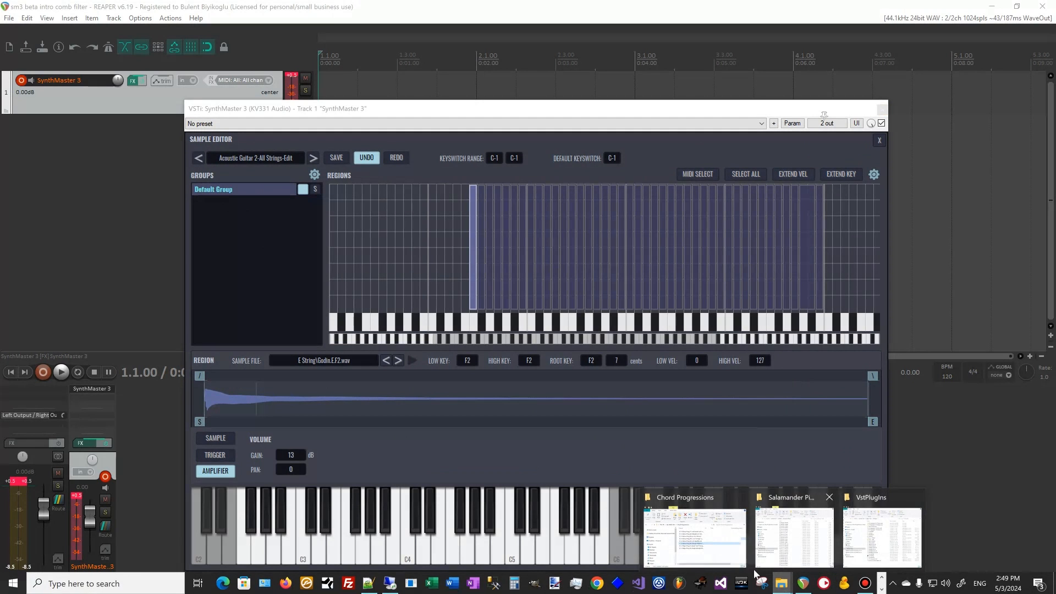
pyautogui.click(726, 543)
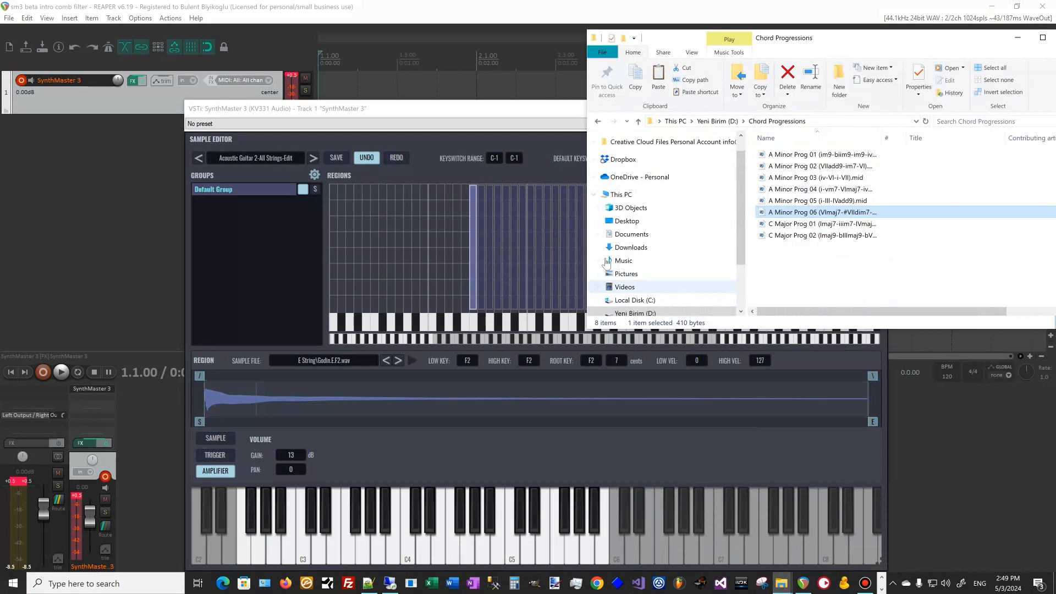
pyautogui.click(721, 122)
pyautogui.scroll(-5, 808, 220)
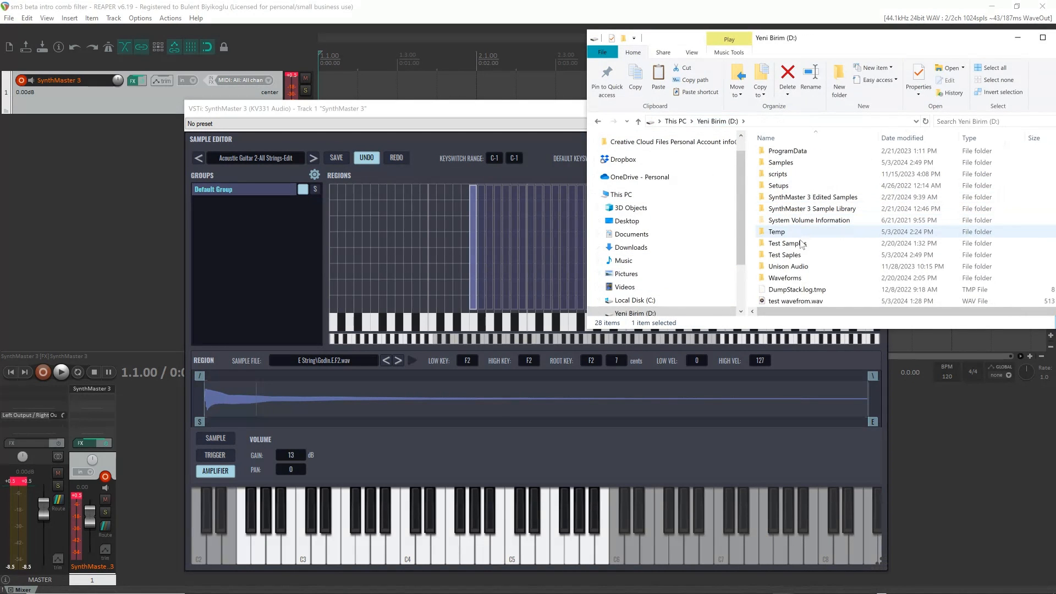
pyautogui.doubleClick(796, 257)
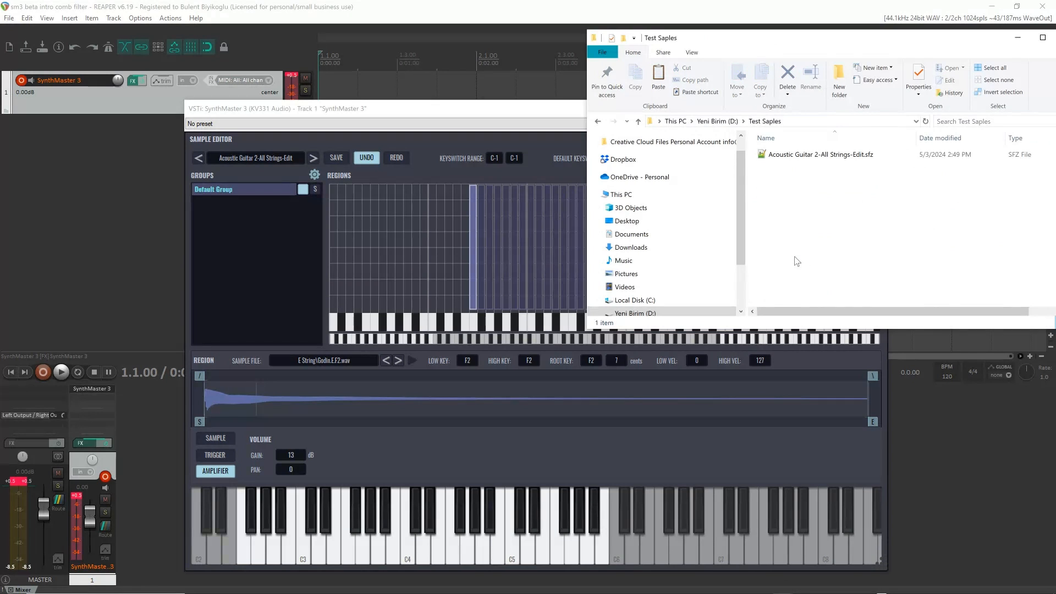
pyautogui.moveTo(882, 38); pyautogui.dragTo(730, 68)
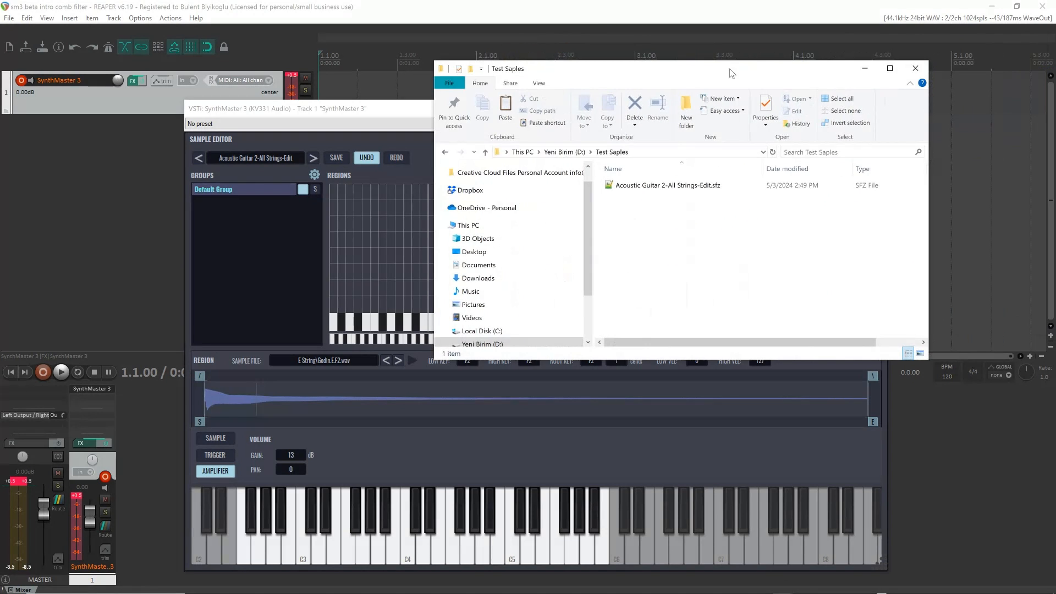
pyautogui.click(915, 69)
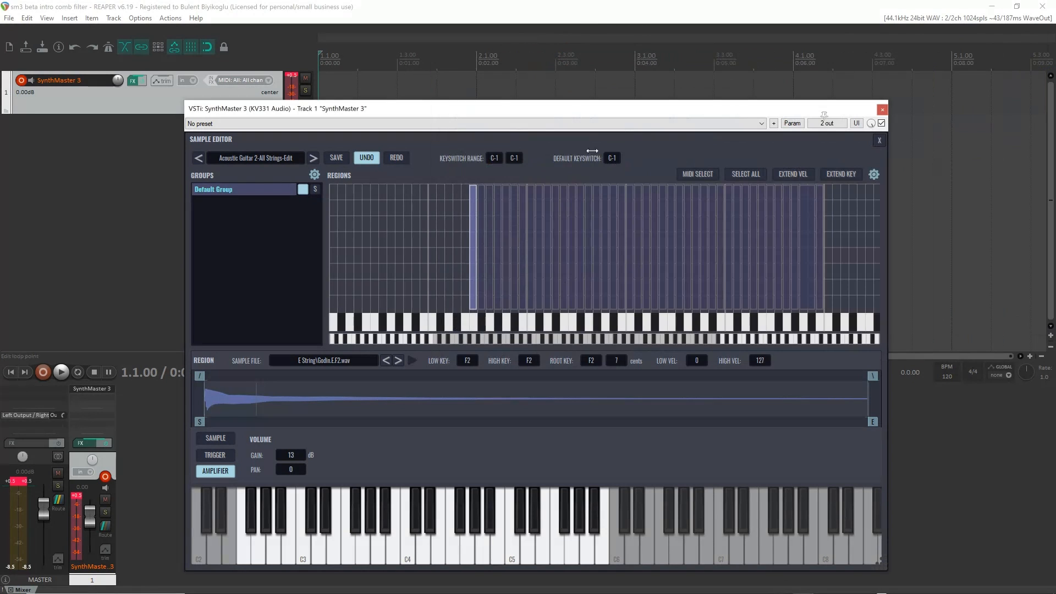
# - Save the sfz with its samples again in the Test Saples folder on drive D: under the name Test 1
pyautogui.click(337, 157)
pyautogui.click(392, 182)
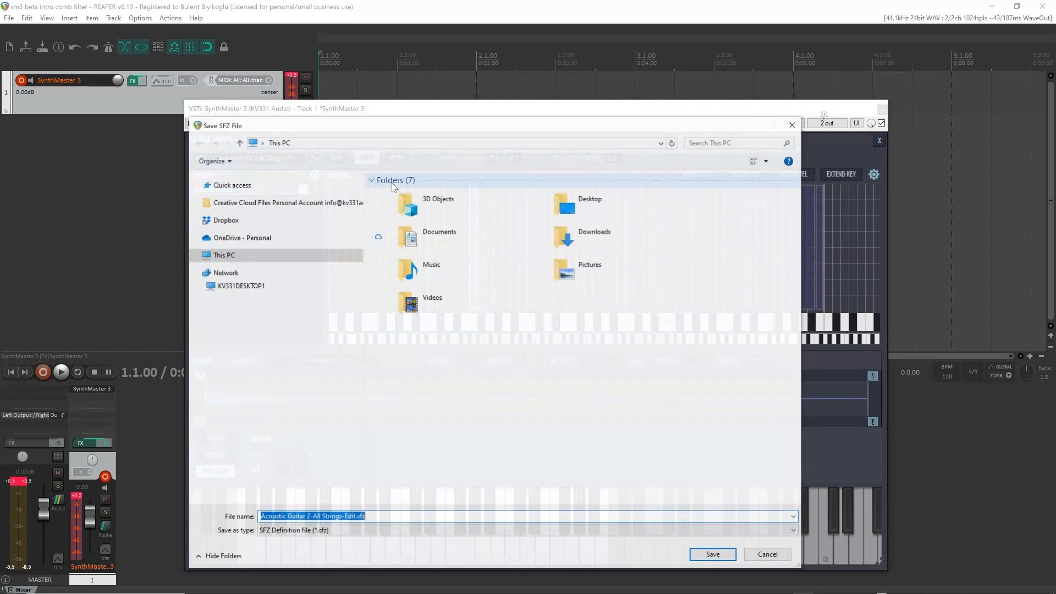
pyautogui.click(556, 357)
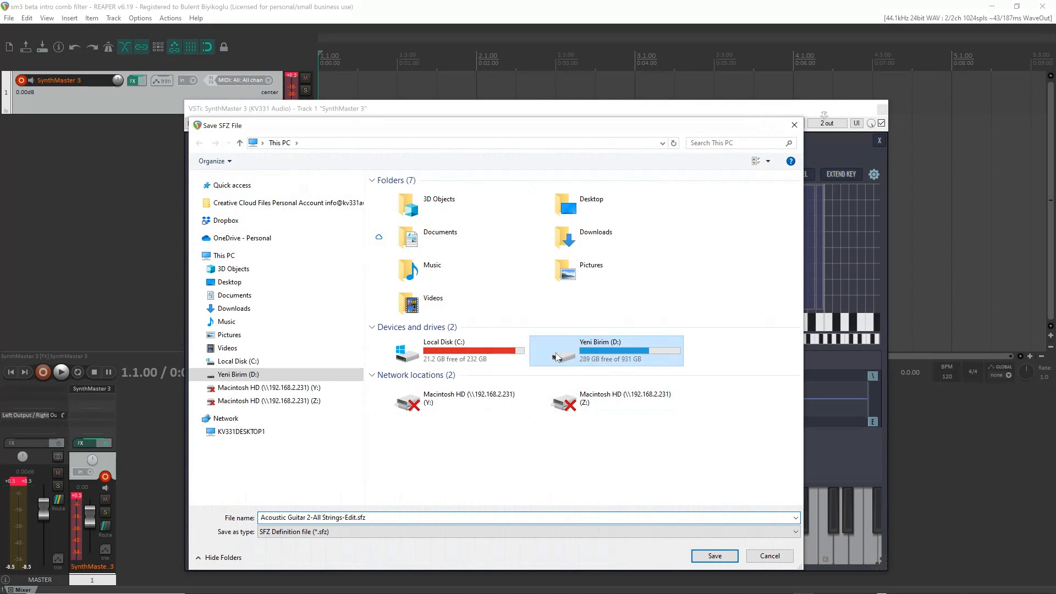
pyautogui.doubleClick(556, 356)
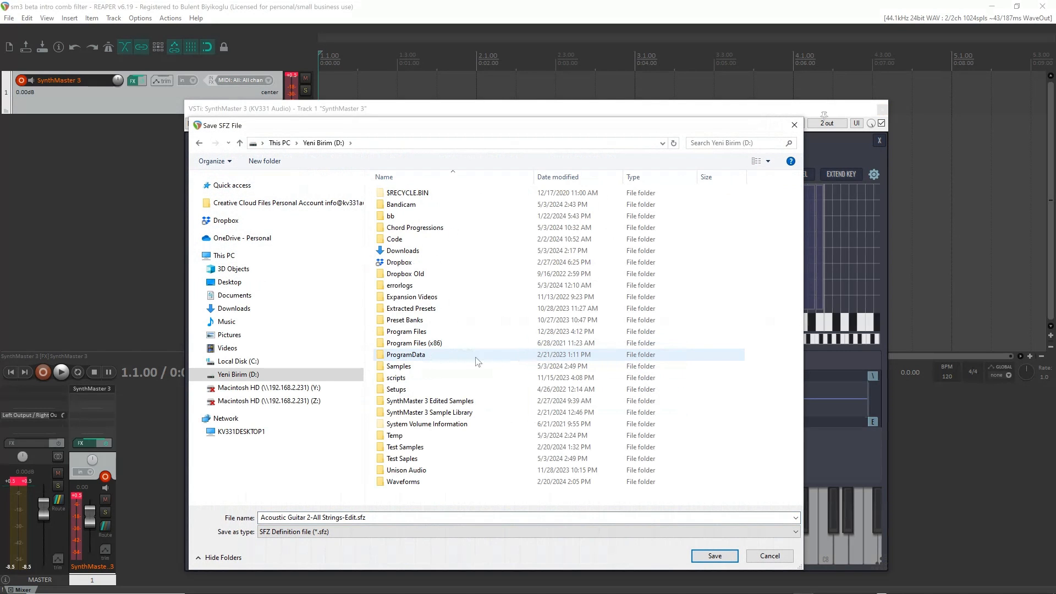
pyautogui.doubleClick(412, 461)
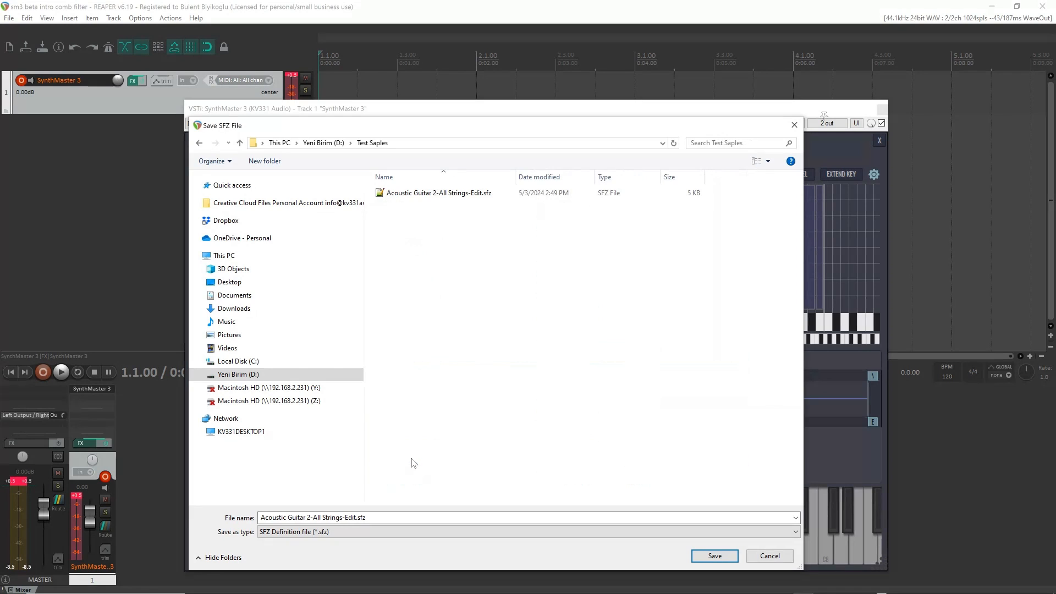
pyautogui.click(409, 516)
pyautogui.write('Test 1')
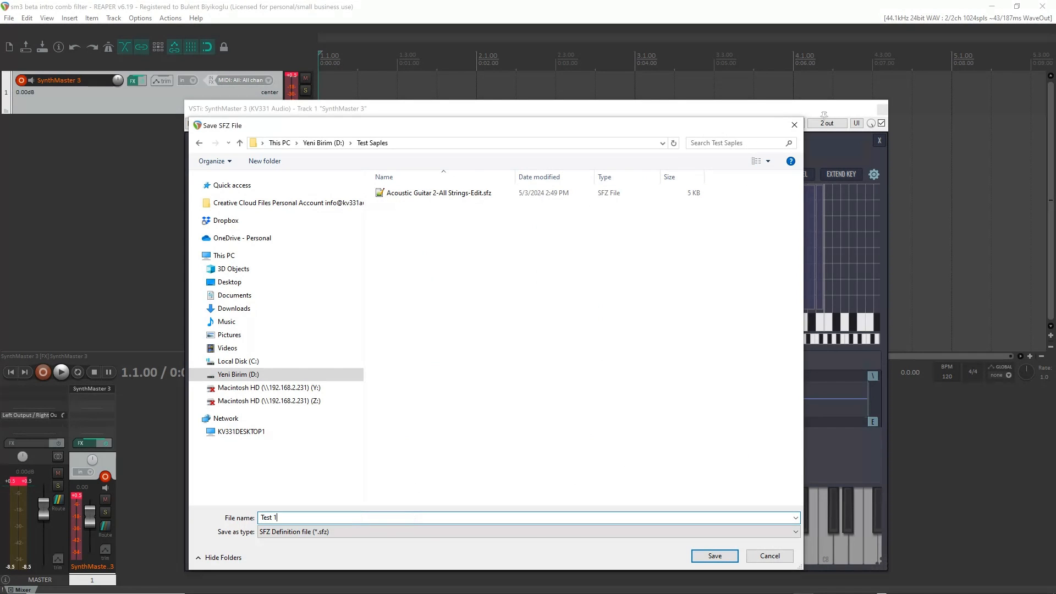
pyautogui.press('Return')
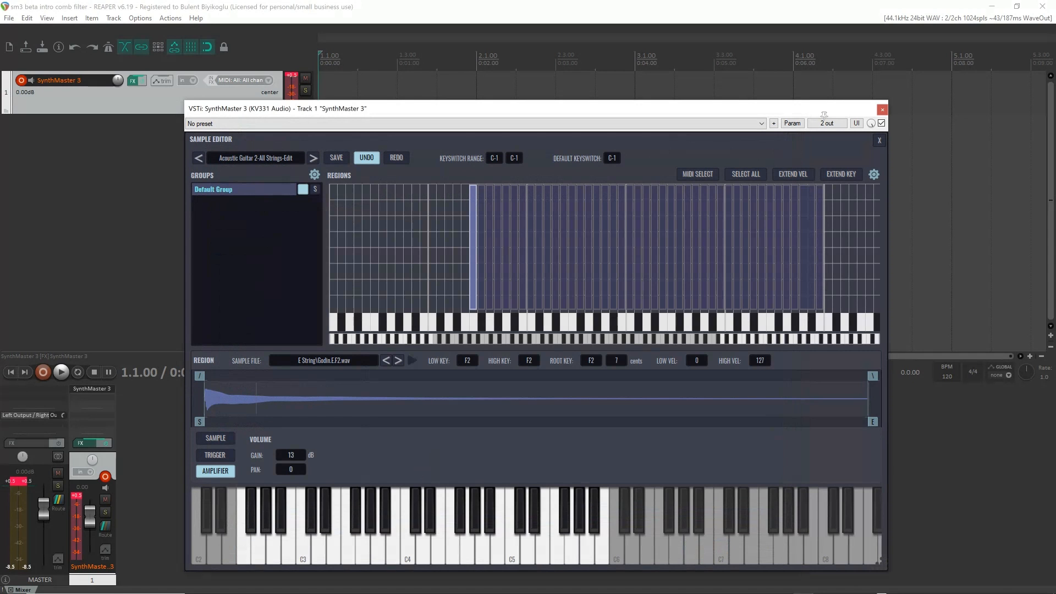
# - Switch to the Salamander Piano folder in File Explorer to view its files, and return to the SynthMaster 3 window
pyautogui.moveTo(473, 592)
pyautogui.moveTo(782, 584)
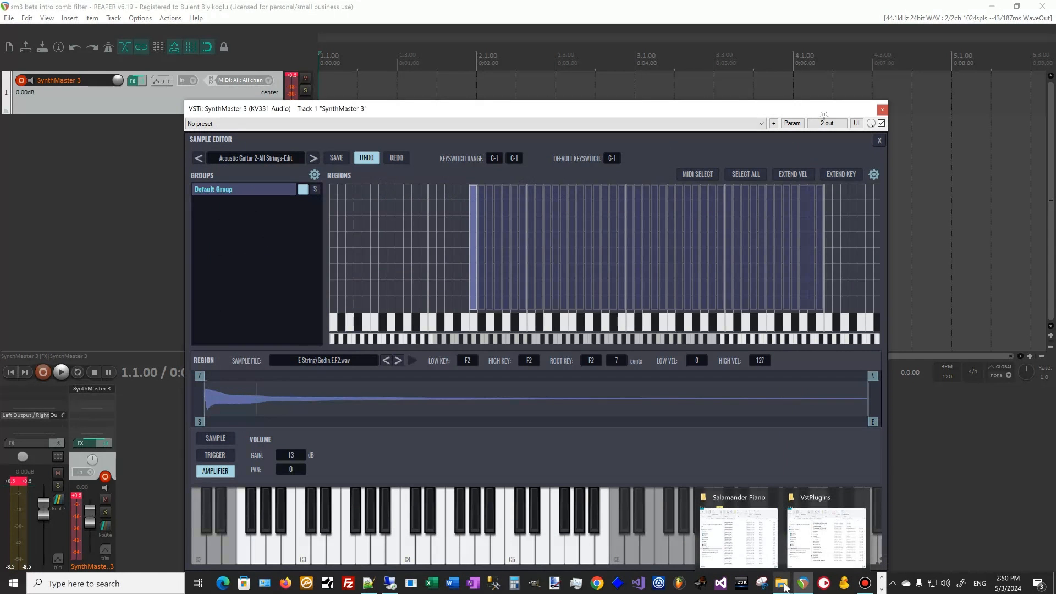
pyautogui.click(759, 532)
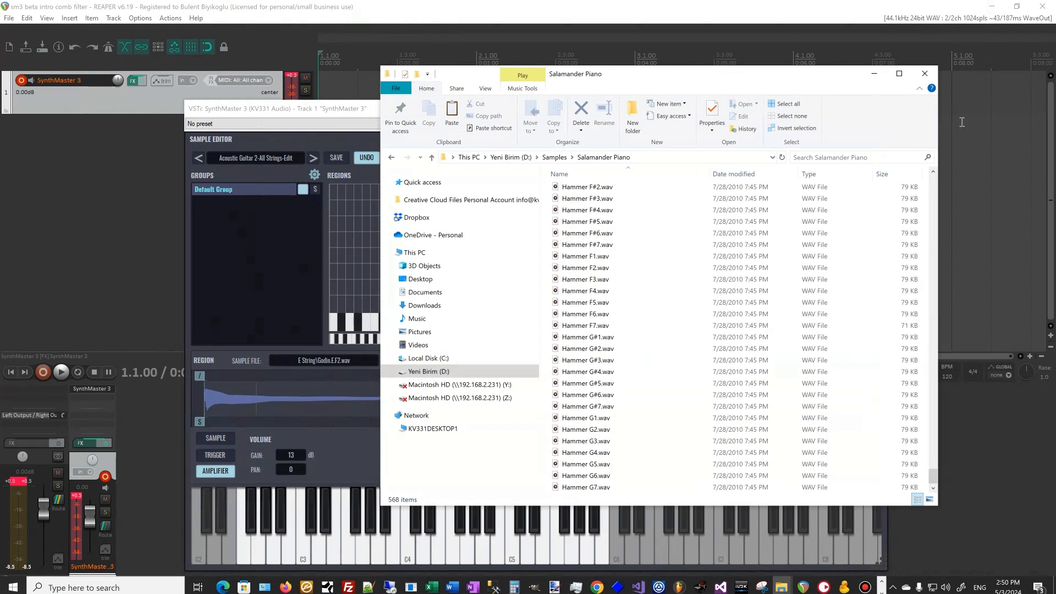
pyautogui.moveTo(773, 81); pyautogui.dragTo(838, 132)
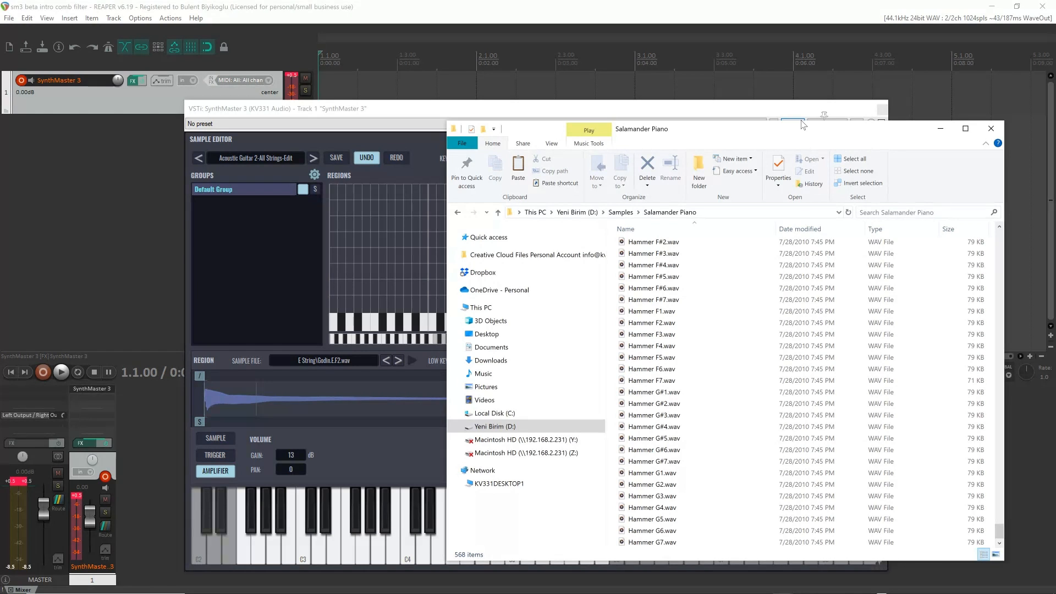
pyautogui.click(424, 113)
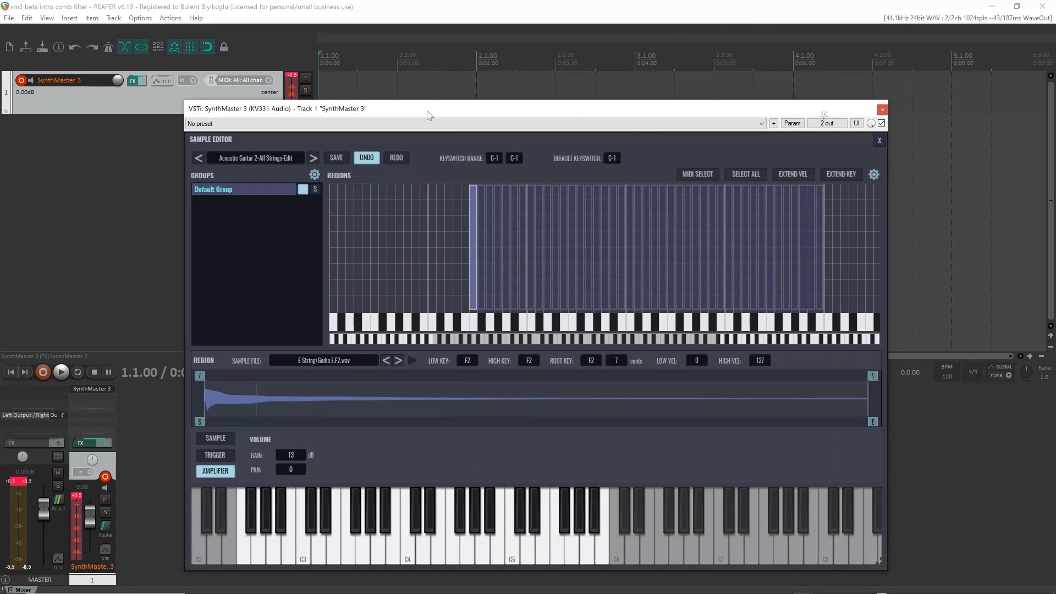
# - Close the Sample Editor and start a new multisample as the waveform of Osc 1
pyautogui.click(879, 140)
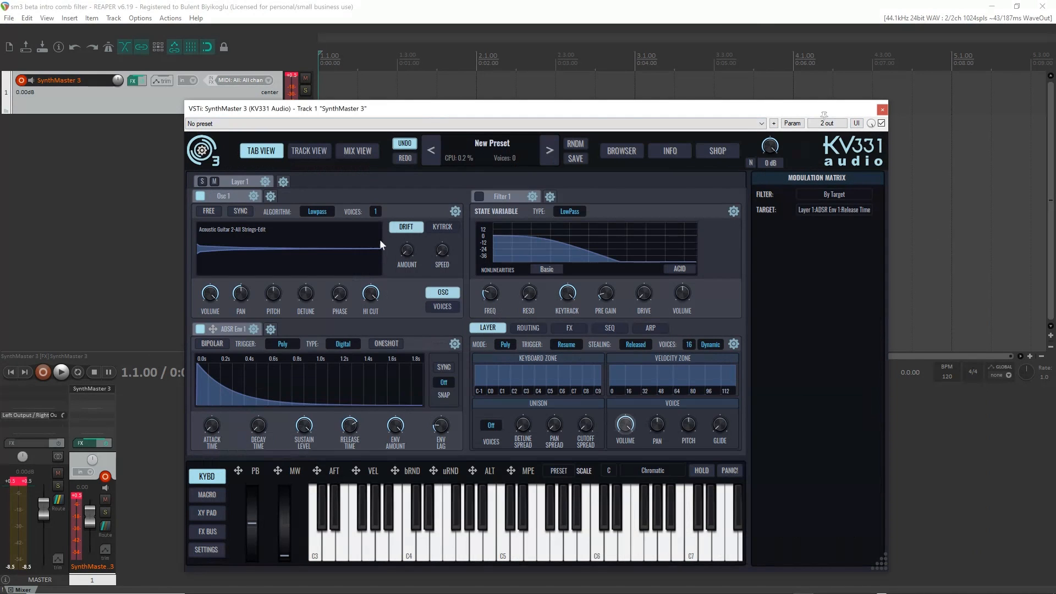
pyautogui.moveTo(340, 228)
pyautogui.click(291, 242)
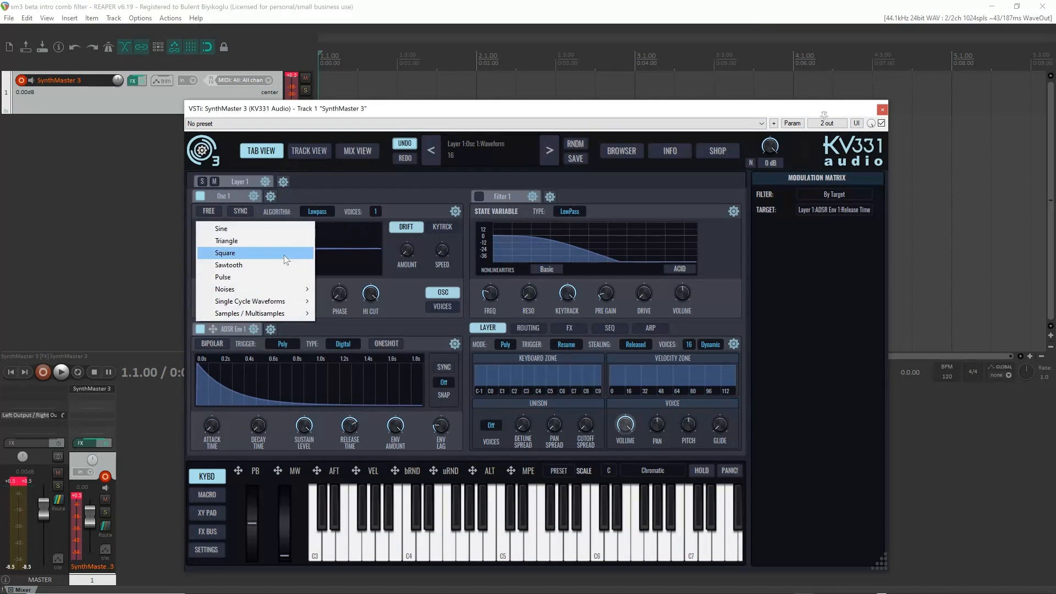
pyautogui.moveTo(286, 307)
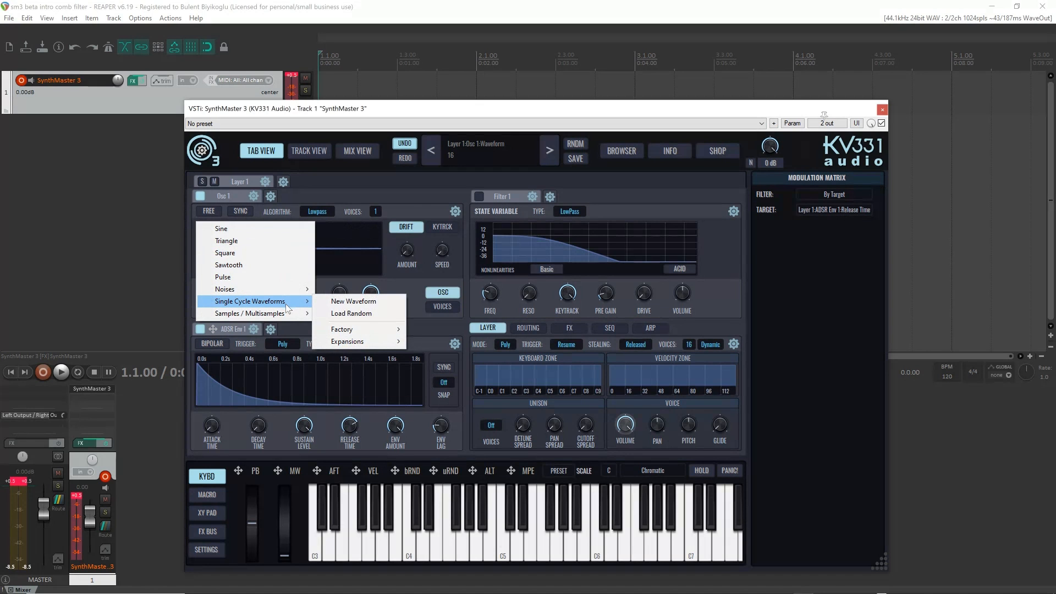
pyautogui.click(357, 314)
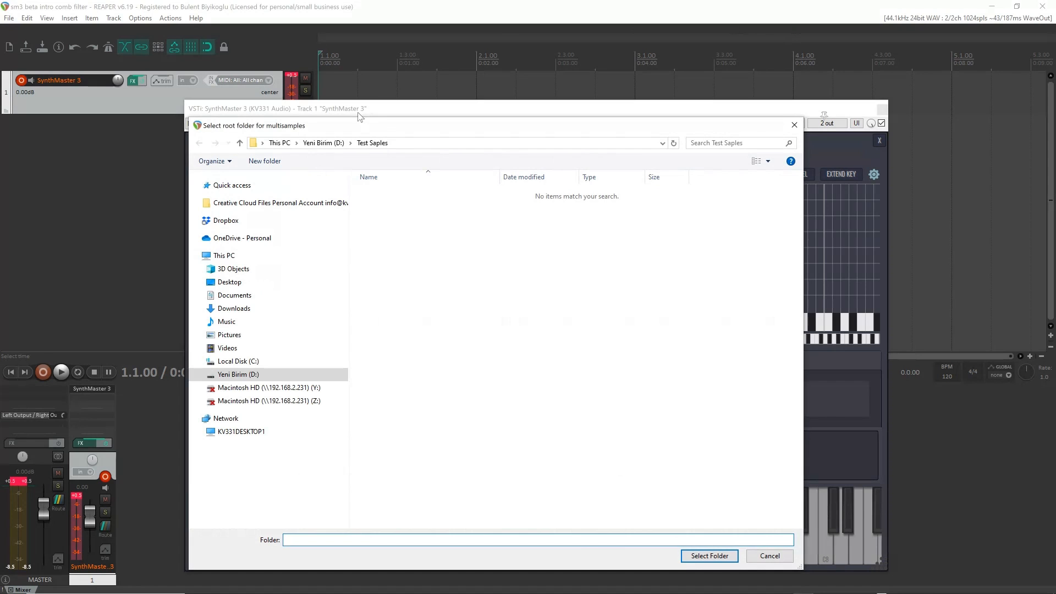
# - Choose the Salamander Piano folder inside Samples on drive D: as the root folder for multisamples
pyautogui.click(322, 143)
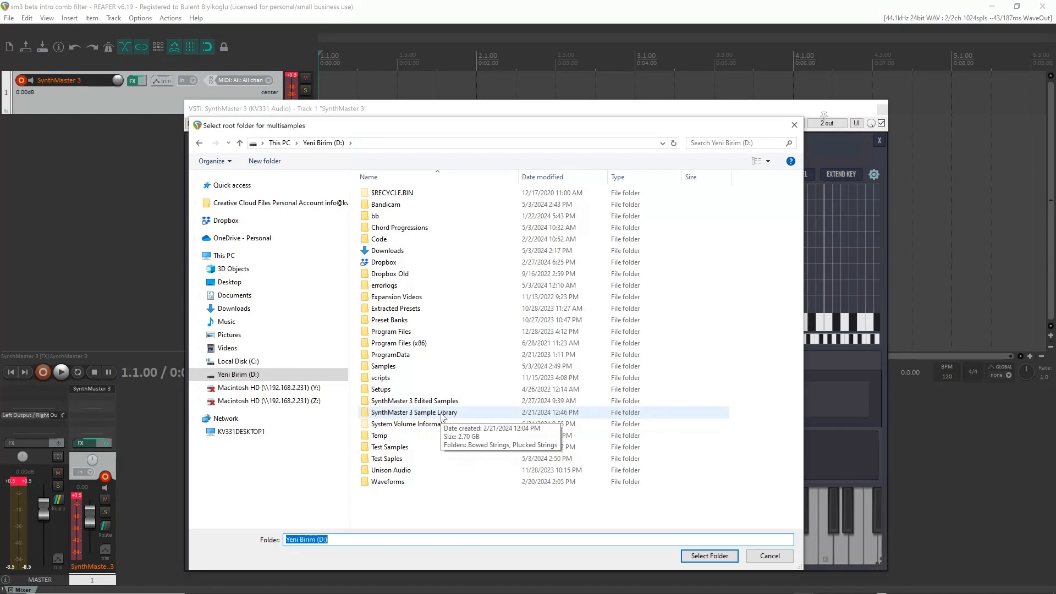
pyautogui.doubleClick(384, 366)
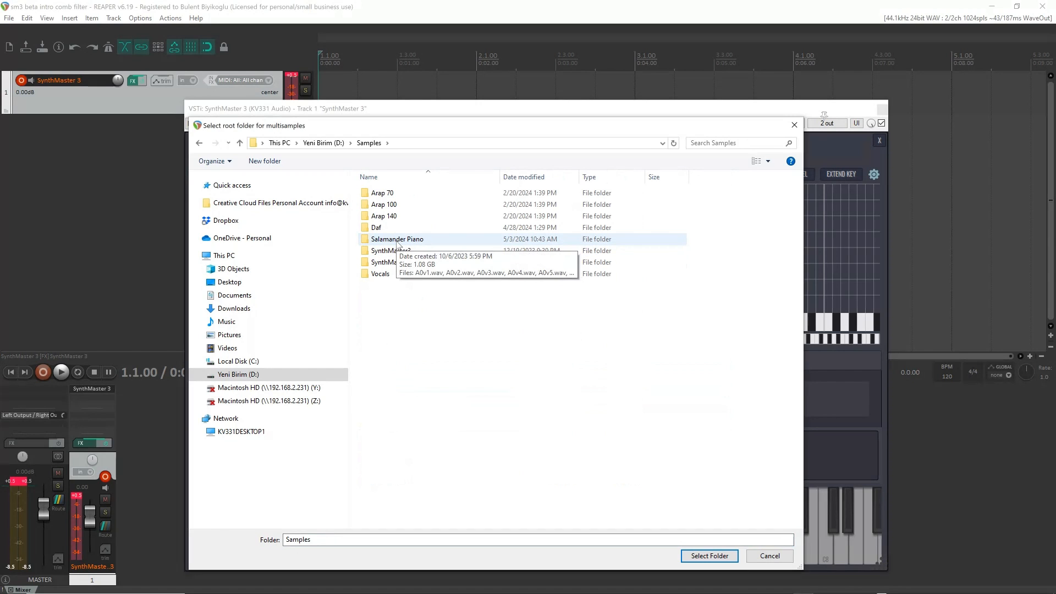
pyautogui.doubleClick(397, 240)
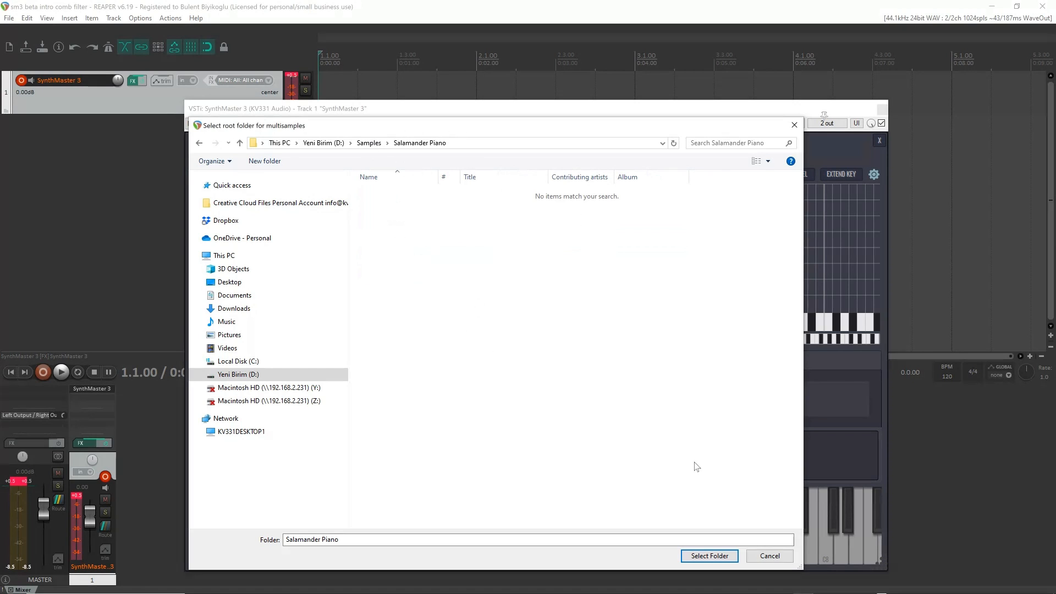
pyautogui.click(713, 557)
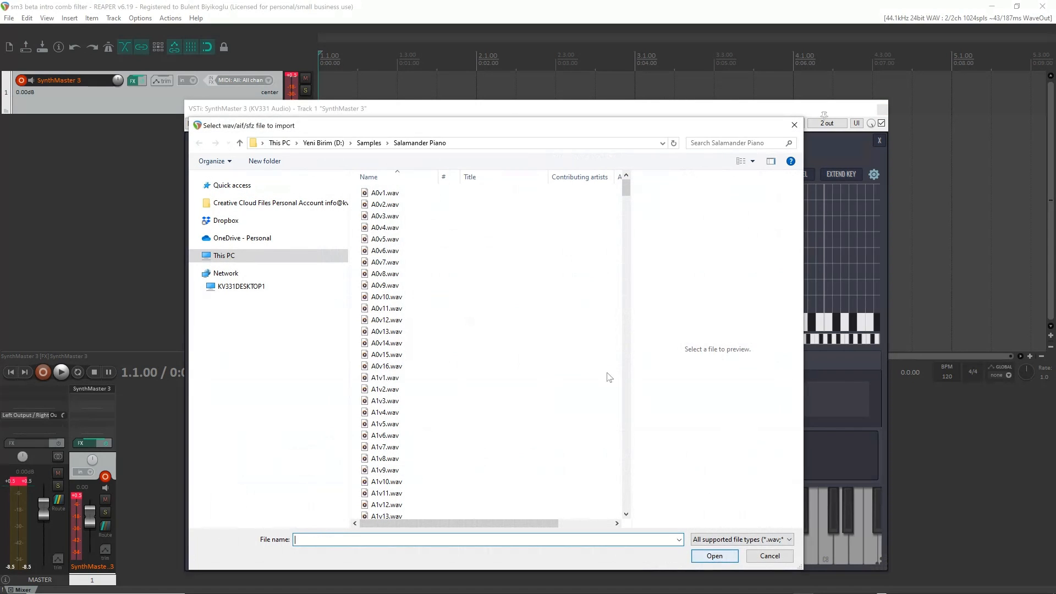
# - Import the piano samples from A0v1.wav through F#7v16.wav into the new multisample, leaving out the Hammer files
pyautogui.click(380, 193)
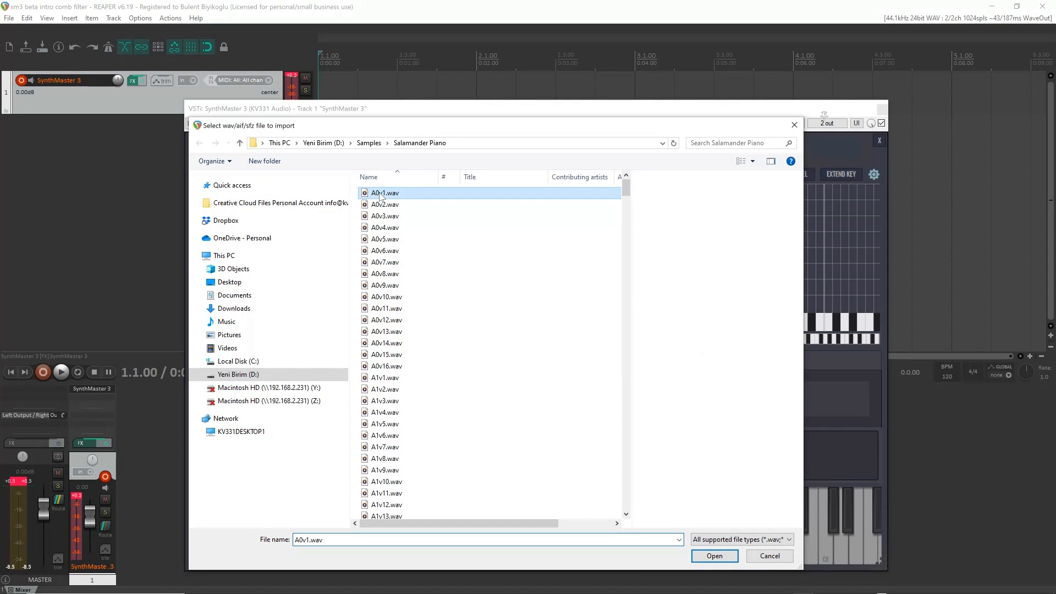
pyautogui.hotkey('shift', 'Down')
pyautogui.hotkey('shift', 'Down')
pyautogui.hotkey('shift', 'Down')
pyautogui.hotkey('shift', 'Down')
pyautogui.hotkey('shift', 'Down')
pyautogui.hotkey('shift', 'Down')
pyautogui.hotkey('shift', 'Down')
pyautogui.hotkey('shift', 'Down')
pyautogui.hotkey('shift', 'Down')
pyautogui.hotkey('shift', 'Down')
pyautogui.hotkey('shift', 'Down')
pyautogui.hotkey('shift', 'Down')
pyautogui.hotkey('shift', 'Down')
pyautogui.hotkey('shift', 'Down')
pyautogui.hotkey('shift', 'Down')
pyautogui.hotkey('shift', 'Down')
pyautogui.hotkey('shift', 'Down')
pyautogui.hotkey('shift', 'Down')
pyautogui.hotkey('shift', 'Down')
pyautogui.hotkey('shift', 'Down')
pyautogui.hotkey('shift', 'Down')
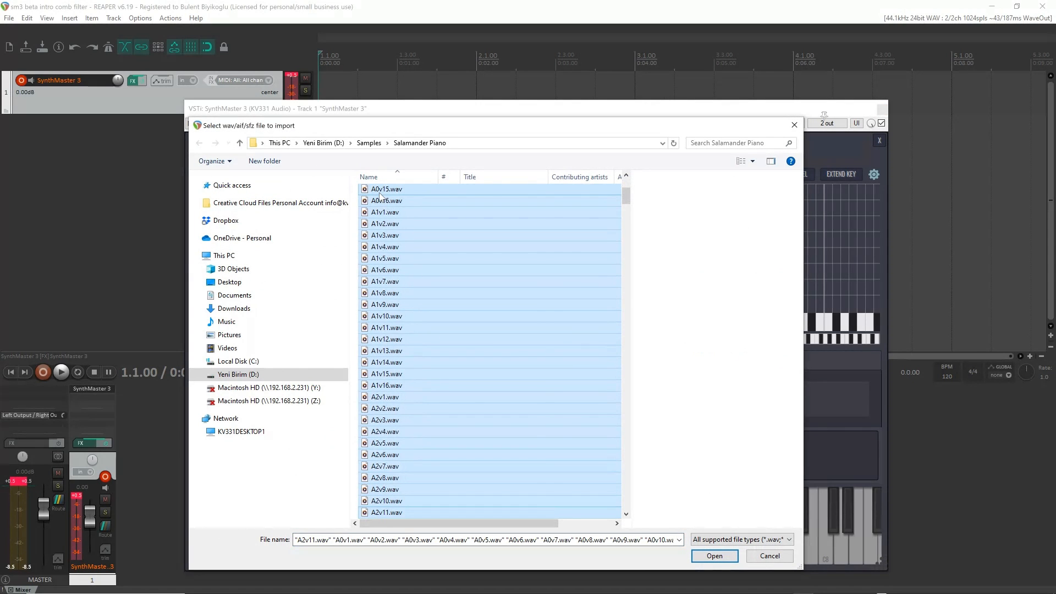
pyautogui.hotkey('shift', 'Down')
pyautogui.hotkey('shift', 'Down')
pyautogui.hotkey('shift', 'Down')
pyautogui.hotkey('shift', 'Down')
pyautogui.hotkey('shift', 'Down')
pyautogui.hotkey('shift', 'Down')
pyautogui.hotkey('shift', 'Down')
pyautogui.hotkey('shift', 'Down')
pyautogui.hotkey('shift', 'Down')
pyautogui.hotkey('shift', 'Down')
pyautogui.hotkey('shift', 'Down')
pyautogui.hotkey('shift', 'Down')
pyautogui.hotkey('shift', 'Down')
pyautogui.hotkey('shift', 'Down')
pyautogui.hotkey('shift', 'Down')
pyautogui.hotkey('shift', 'Down')
pyautogui.hotkey('shift', 'Down')
pyautogui.hotkey('shift', 'Down')
pyautogui.hotkey('shift', 'Down')
pyautogui.hotkey('shift', 'Down')
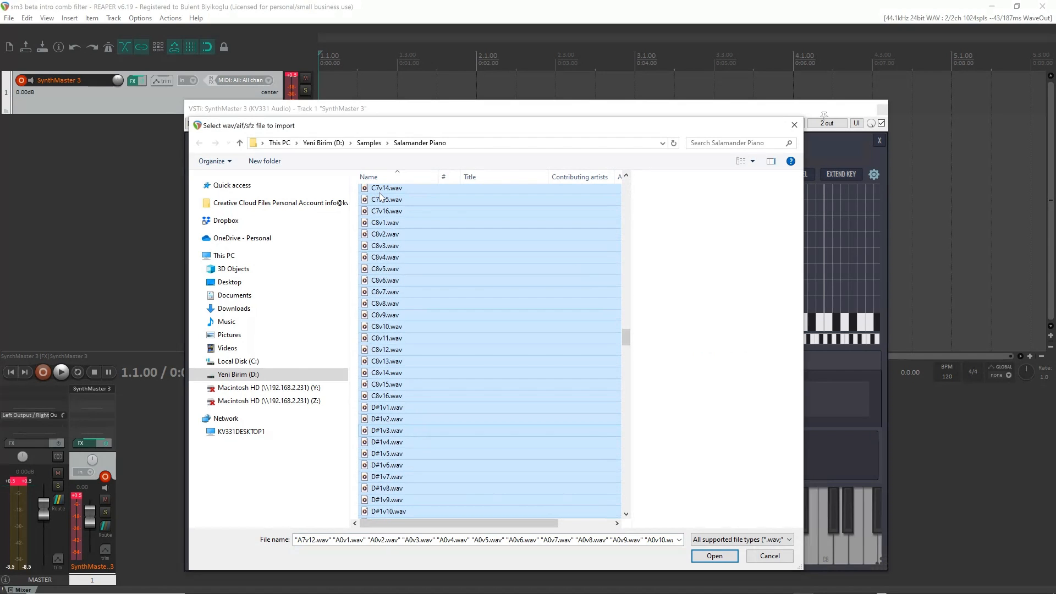
pyautogui.hotkey('shift', 'Down')
pyautogui.hotkey('shift', 'Down')
pyautogui.hotkey('shift', 'Down')
pyautogui.hotkey('shift', 'Down')
pyautogui.hotkey('shift', 'Down')
pyautogui.hotkey('shift', 'Down')
pyautogui.hotkey('shift', 'Down')
pyautogui.hotkey('shift', 'Down')
pyautogui.hotkey('shift', 'Down')
pyautogui.hotkey('shift', 'Down')
pyautogui.hotkey('shift', 'Down')
pyautogui.hotkey('shift', 'Down')
pyautogui.hotkey('shift', 'Down')
pyautogui.hotkey('shift', 'Down')
pyautogui.hotkey('shift', 'Down')
pyautogui.hotkey('shift', 'Down')
pyautogui.hotkey('shift', 'Down')
pyautogui.hotkey('shift', 'Down')
pyautogui.hotkey('shift', 'Down')
pyautogui.hotkey('shift', 'Down')
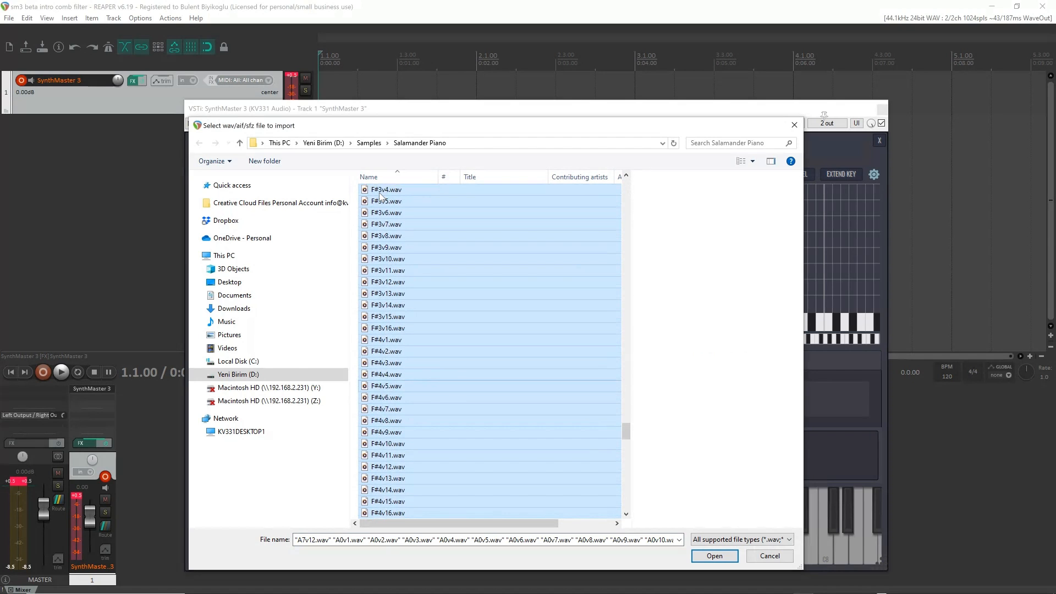
pyautogui.hotkey('shift', 'Down')
pyautogui.hotkey('shift', 'Down')
pyautogui.hotkey('shift', 'Down')
pyautogui.hotkey('shift', 'Down')
pyautogui.hotkey('shift', 'Down')
pyautogui.hotkey('shift', 'Down')
pyautogui.hotkey('shift', 'Down')
pyautogui.hotkey('shift', 'Down')
pyautogui.hotkey('shift', 'Down')
pyautogui.hotkey('shift', 'Down')
pyautogui.hotkey('shift', 'Down')
pyautogui.hotkey('shift', 'Down')
pyautogui.hotkey('shift', 'Down')
pyautogui.hotkey('shift', 'Down')
pyautogui.hotkey('shift', 'Down')
pyautogui.hotkey('shift', 'Down')
pyautogui.hotkey('shift', 'Down')
pyautogui.hotkey('shift', 'Down')
pyautogui.hotkey('shift', 'Down')
pyautogui.hotkey('shift', 'Down')
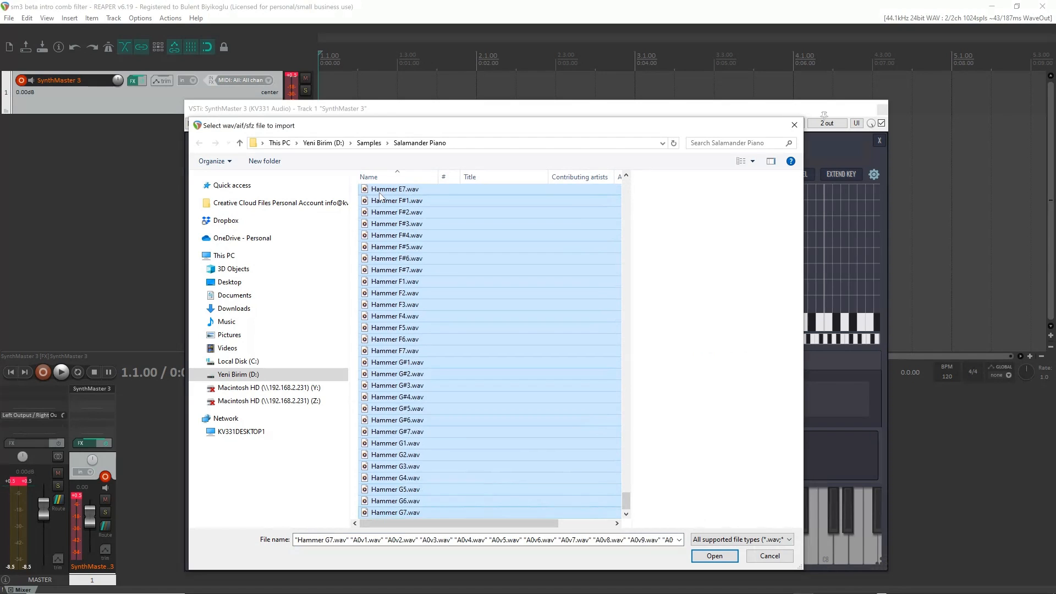
pyautogui.scroll(-9, 378, 192)
pyautogui.hotkey('shift', 'Up')
pyautogui.hotkey('shift', 'Up')
pyautogui.hotkey('shift', 'Up')
pyautogui.hotkey('shift', 'Up')
pyautogui.hotkey('shift', 'Up')
pyautogui.hotkey('shift', 'Up')
pyautogui.hotkey('shift', 'Up')
pyautogui.hotkey('shift', 'Up')
pyautogui.hotkey('shift', 'Up')
pyautogui.hotkey('shift', 'Up')
pyautogui.hotkey('shift', 'Up')
pyautogui.hotkey('shift', 'Up')
pyautogui.hotkey('shift', 'Up')
pyautogui.hotkey('shift', 'Up')
pyautogui.hotkey('shift', 'Up')
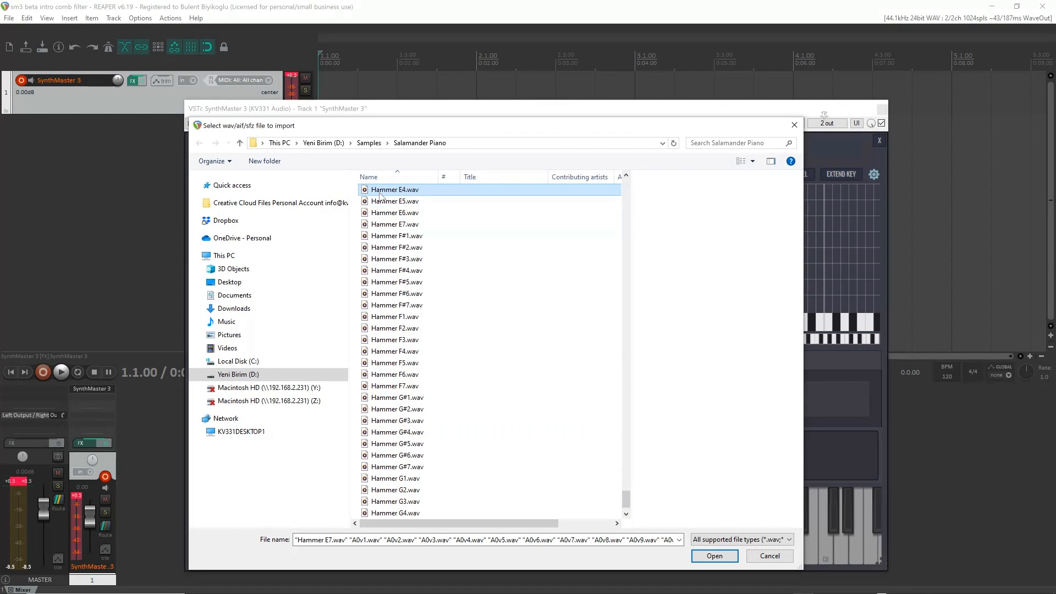
pyautogui.hotkey('shift', 'Up')
pyautogui.hotkey('shift', 'Up')
pyautogui.hotkey('shift', 'Up')
pyautogui.hotkey('shift', 'Up')
pyautogui.hotkey('shift', 'Up')
pyautogui.hotkey('shift', 'Up')
pyautogui.hotkey('shift', 'Up')
pyautogui.hotkey('shift', 'Up')
pyautogui.hotkey('shift', 'Up')
pyautogui.hotkey('shift', 'Up')
pyautogui.hotkey('shift', 'Up')
pyautogui.hotkey('shift', 'Up')
pyautogui.hotkey('shift', 'Up')
pyautogui.hotkey('shift', 'Up')
pyautogui.hotkey('shift', 'Up')
pyautogui.hotkey('shift', 'Up')
pyautogui.hotkey('shift', 'Up')
pyautogui.hotkey('shift', 'Up')
pyautogui.hotkey('shift', 'Up')
pyautogui.hotkey('shift', 'Up')
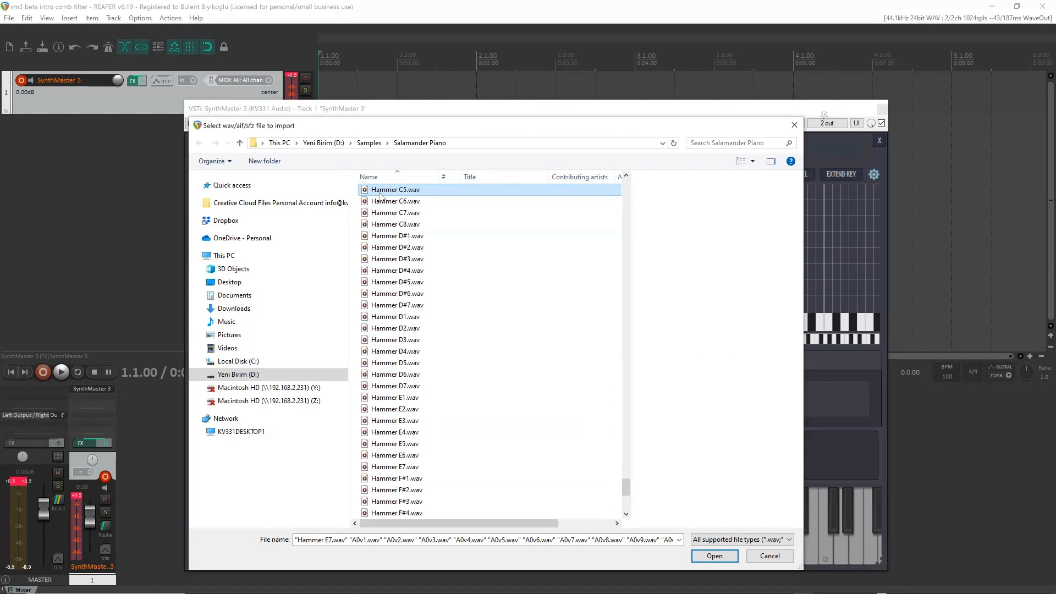
pyautogui.hotkey('shift', 'Up')
pyautogui.hotkey('shift', 'Up')
pyautogui.hotkey('shift', 'Up')
pyautogui.hotkey('shift', 'Up')
pyautogui.hotkey('shift', 'Up')
pyautogui.hotkey('shift', 'Up')
pyautogui.hotkey('shift', 'Up')
pyautogui.hotkey('shift', 'Up')
pyautogui.hotkey('shift', 'Up')
pyautogui.hotkey('shift', 'Up')
pyautogui.hotkey('shift', 'Up')
pyautogui.hotkey('shift', 'Up')
pyautogui.hotkey('shift', 'Up')
pyautogui.hotkey('shift', 'Up')
pyautogui.hotkey('shift', 'Up')
pyautogui.hotkey('shift', 'Up')
pyautogui.hotkey('shift', 'Up')
pyautogui.hotkey('shift', 'Up')
pyautogui.hotkey('shift', 'Up')
pyautogui.hotkey('shift', 'Up')
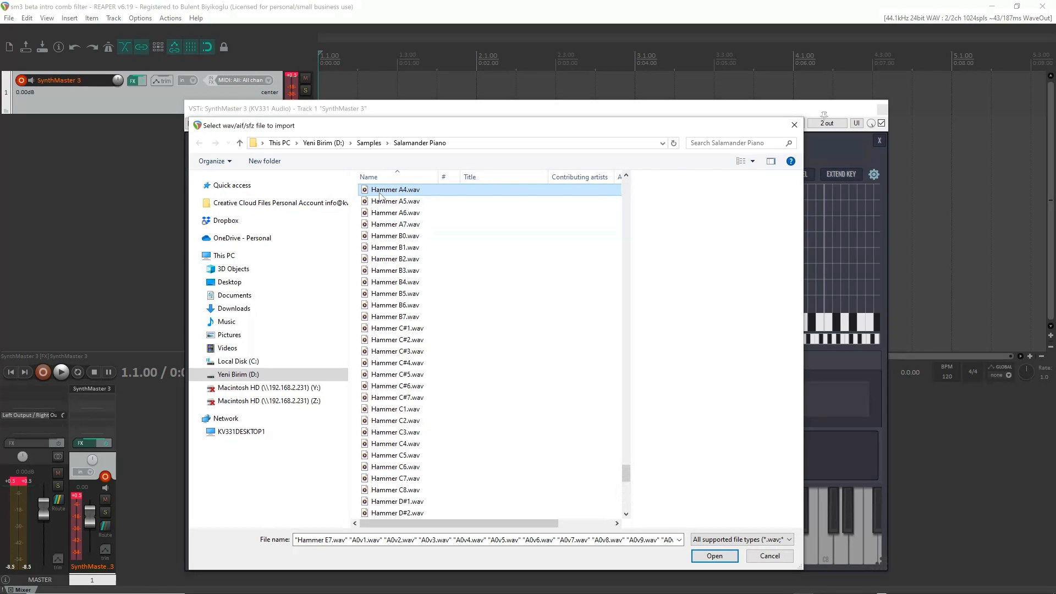
pyautogui.hotkey('shift', 'Up')
pyautogui.hotkey('shift', 'Up')
pyautogui.hotkey('shift', 'Up')
pyautogui.hotkey('shift', 'Up')
pyautogui.hotkey('shift', 'Up')
pyautogui.hotkey('shift', 'Up')
pyautogui.hotkey('shift', 'Up')
pyautogui.hotkey('shift', 'Up')
pyautogui.hotkey('shift', 'Up')
pyautogui.hotkey('shift', 'Up')
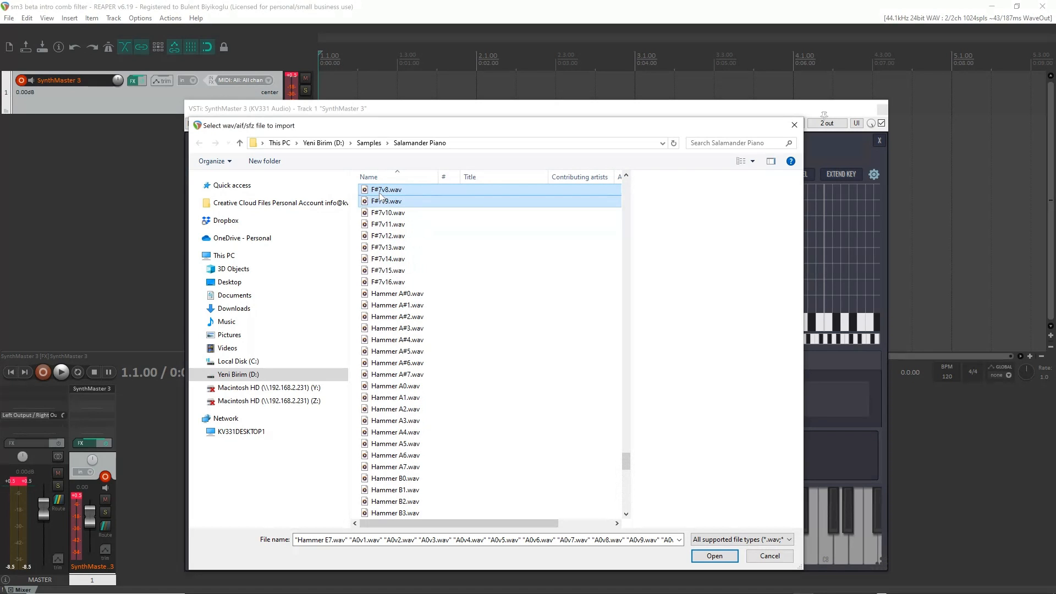
pyautogui.hotkey('shift', 'Down')
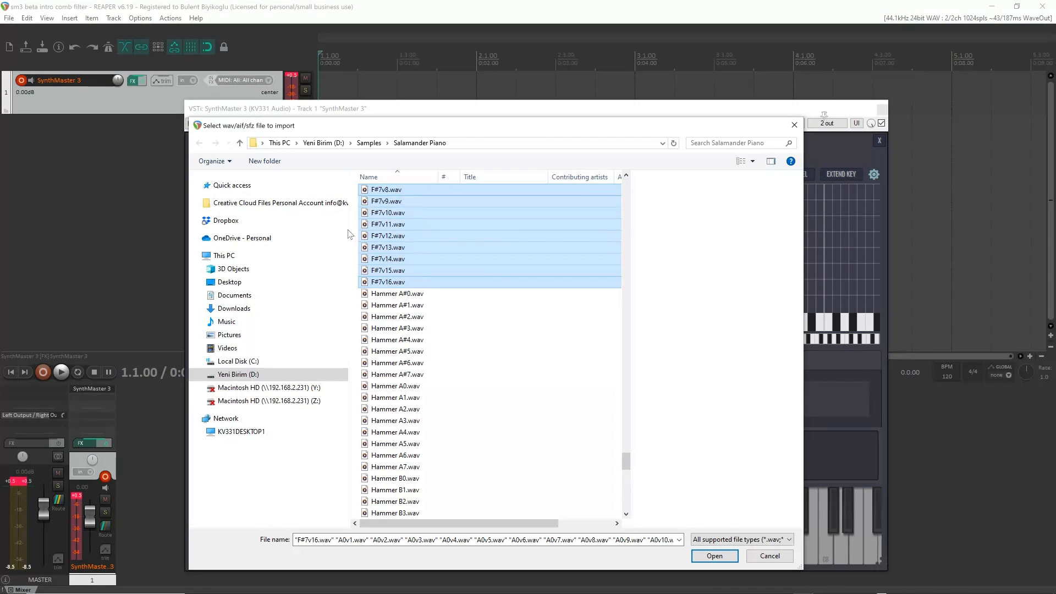
pyautogui.click(720, 558)
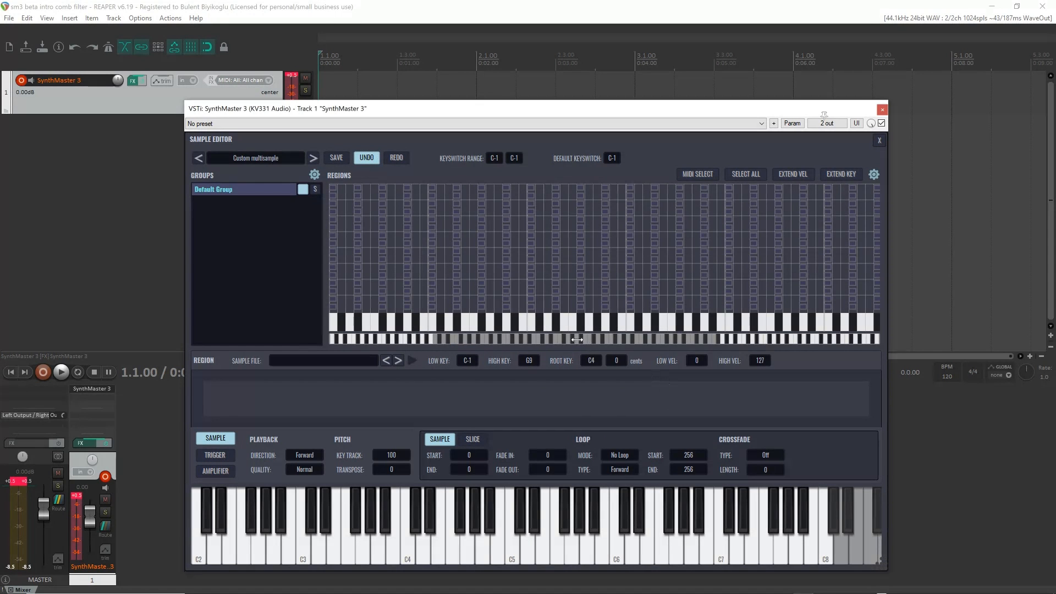
# - Select all piano regions of the multisample and extend their key ranges across the notes between the samples
pyautogui.moveTo(577, 342); pyautogui.dragTo(637, 339)
pyautogui.click(747, 172)
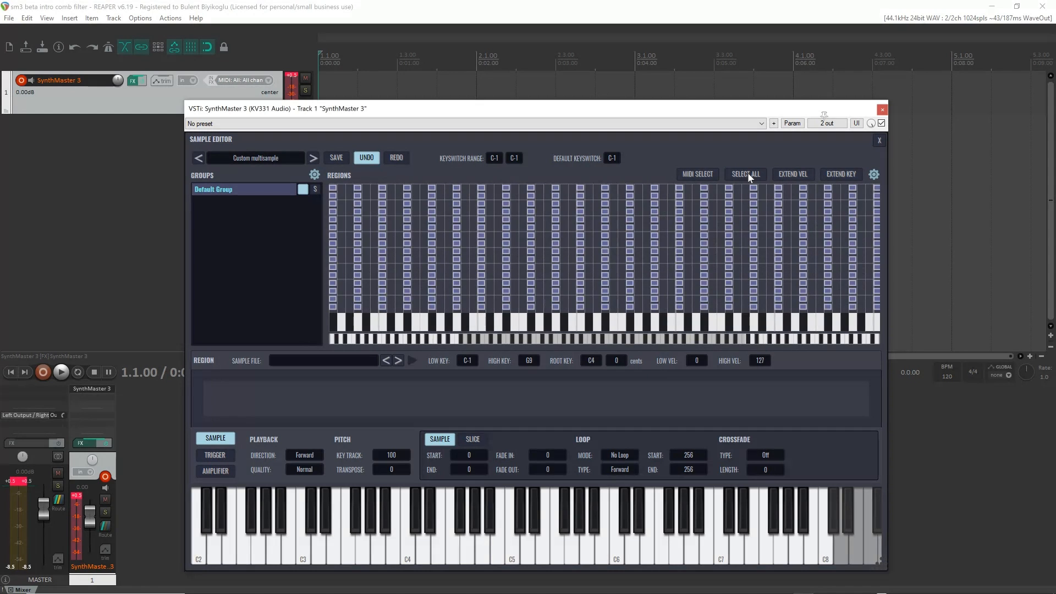
pyautogui.click(837, 174)
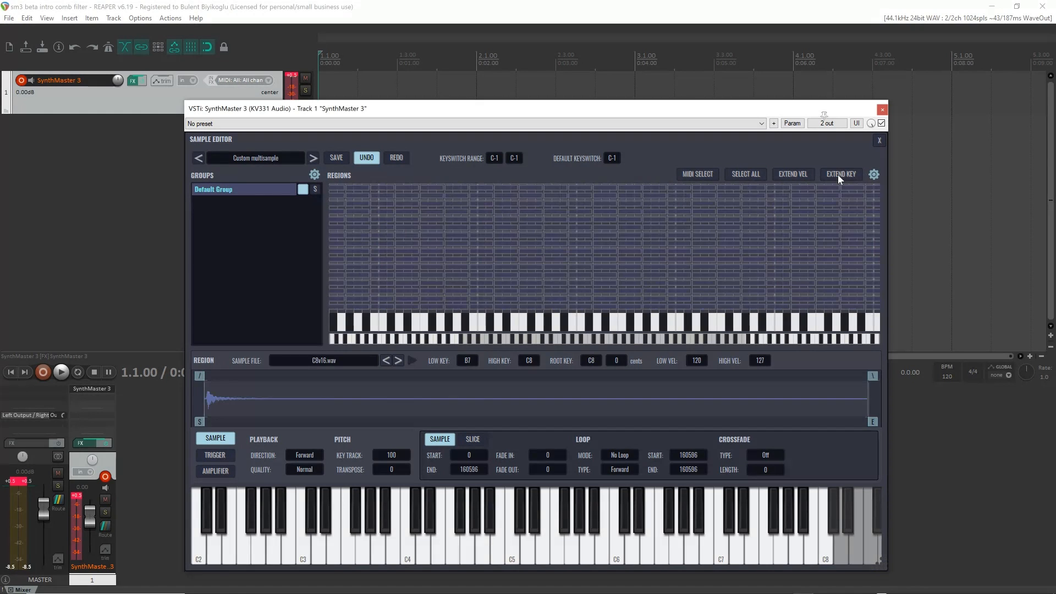
# - Select the F#2v13.wav region to view its sample, and audition the multisample from C4 down to C3
pyautogui.click(431, 211)
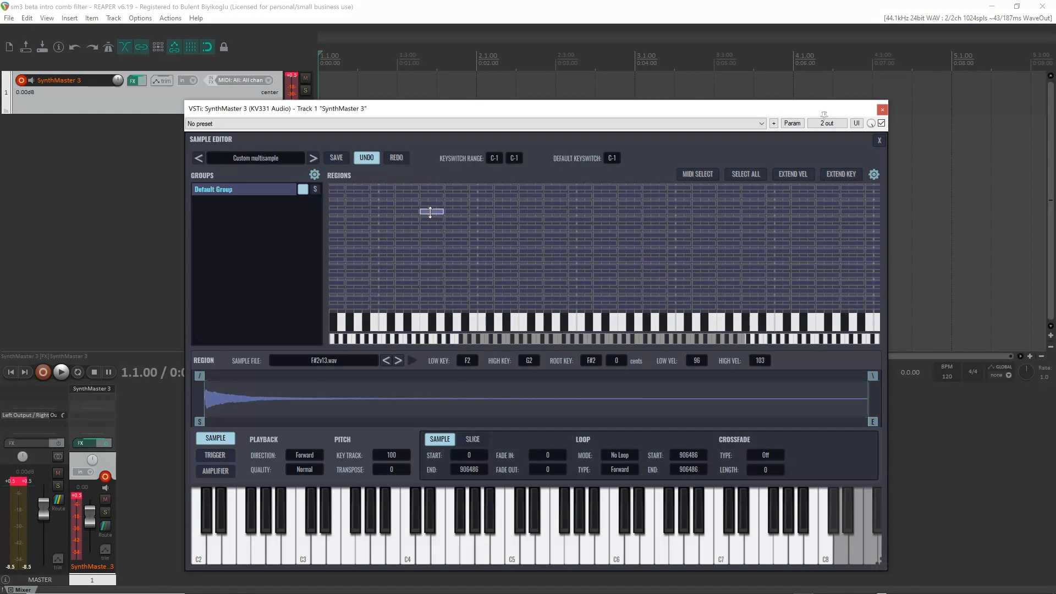
pyautogui.click(408, 536)
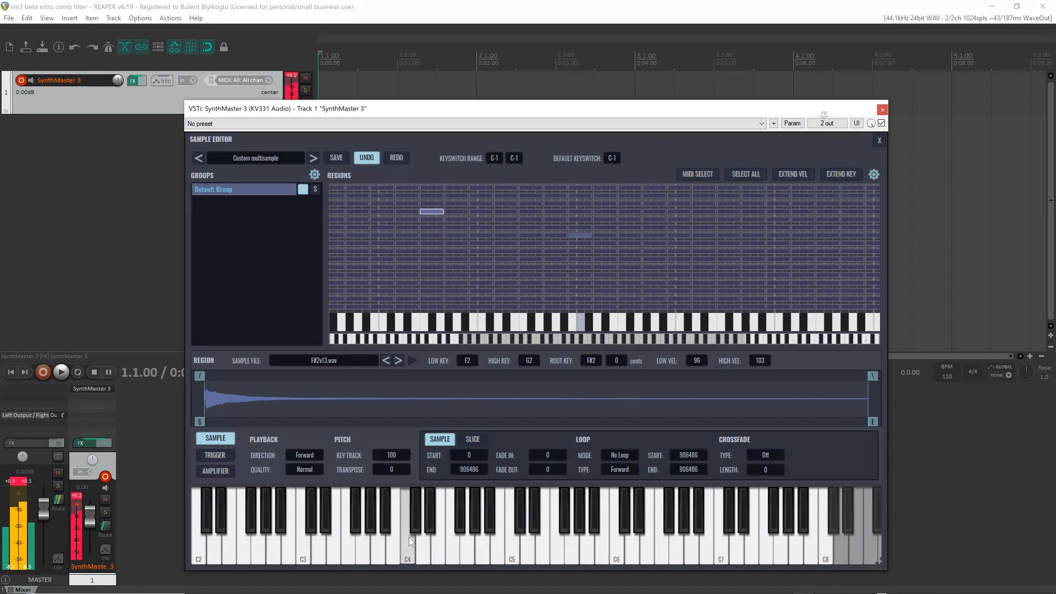
pyautogui.moveTo(408, 536); pyautogui.dragTo(302, 552)
# - View the multisample's save options without saving, and close the Sample Editor
pyautogui.click(334, 158)
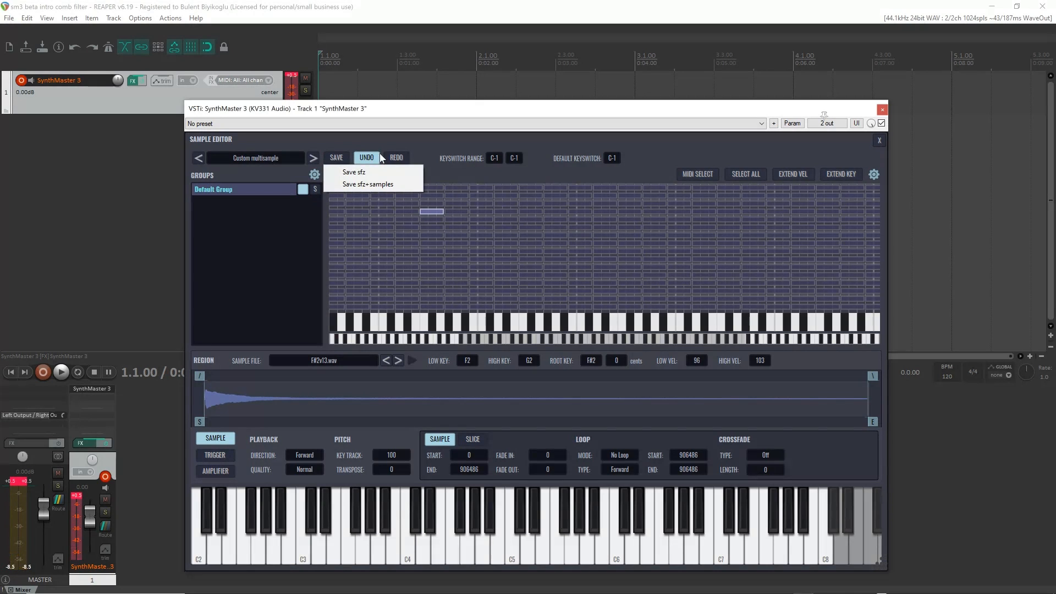
pyautogui.click(731, 145)
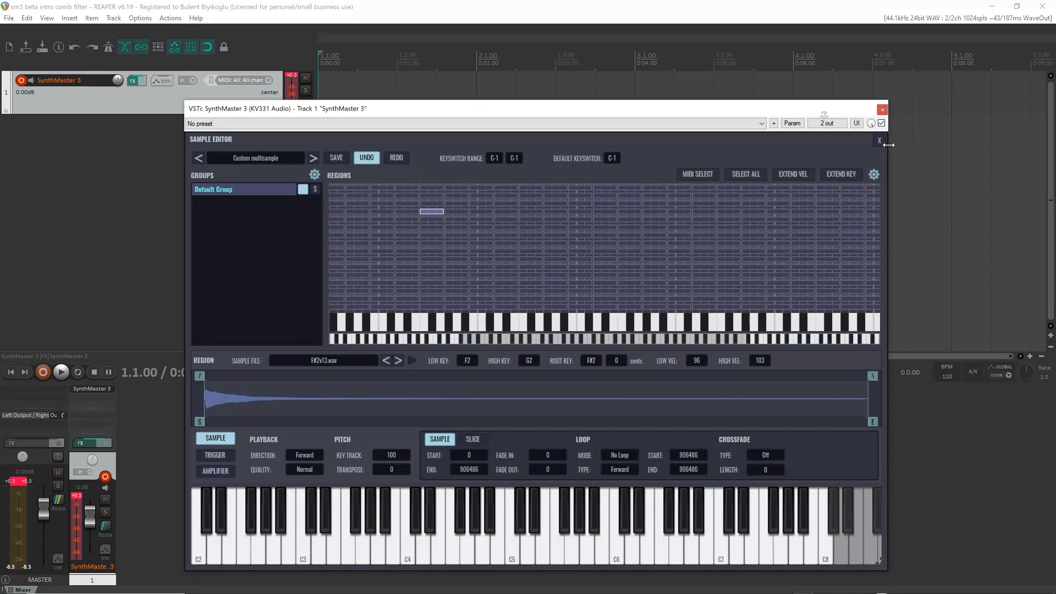
pyautogui.click(879, 140)
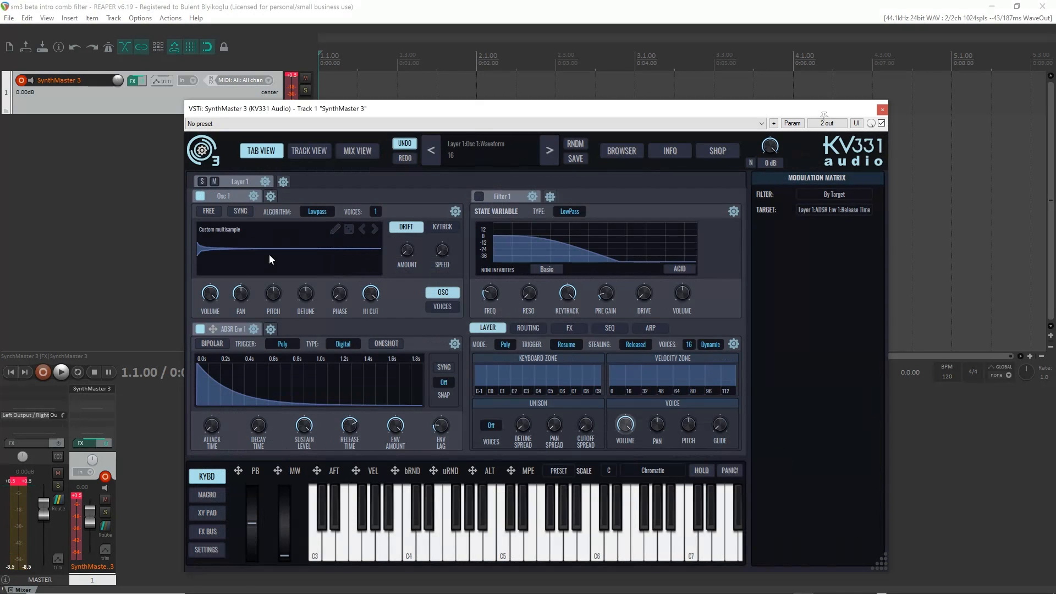
# - Save the REAPER project under the new name "sm3 beta piano multisample" in Downloads
pyautogui.click(8, 18)
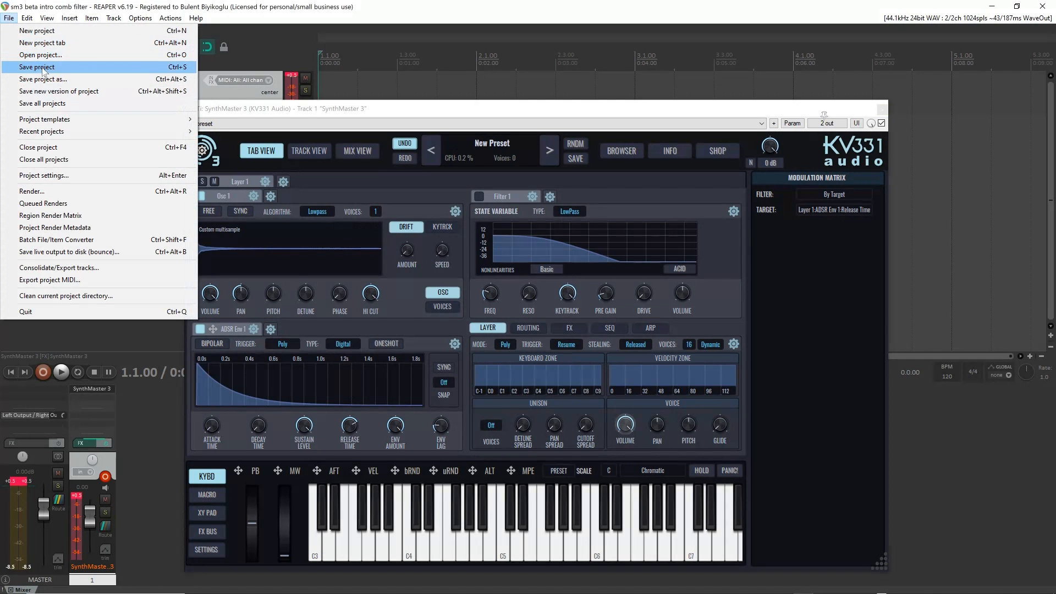
pyautogui.click(49, 78)
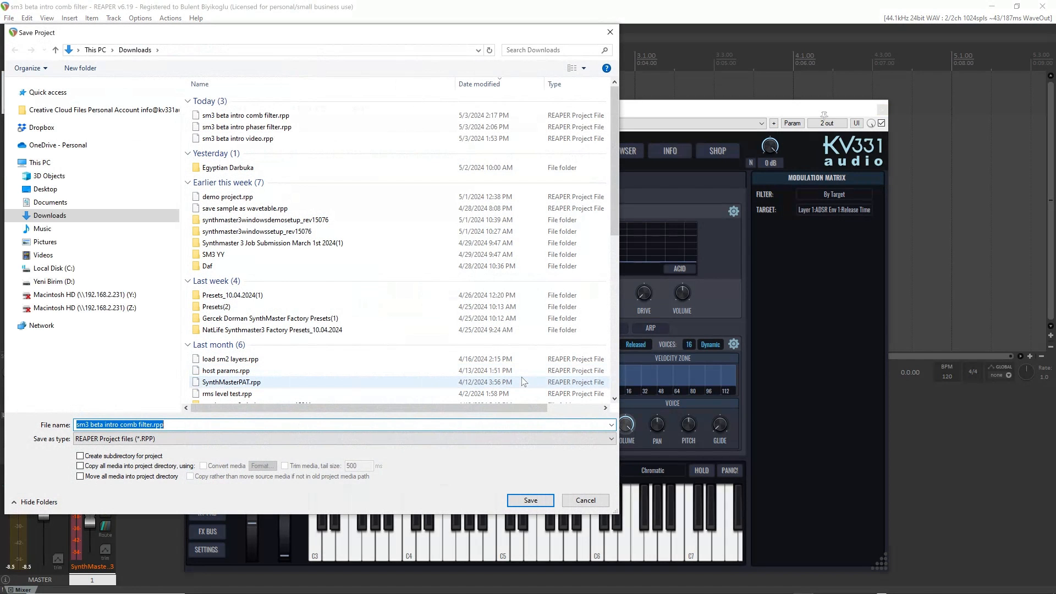
pyautogui.write('sm3 beta c')
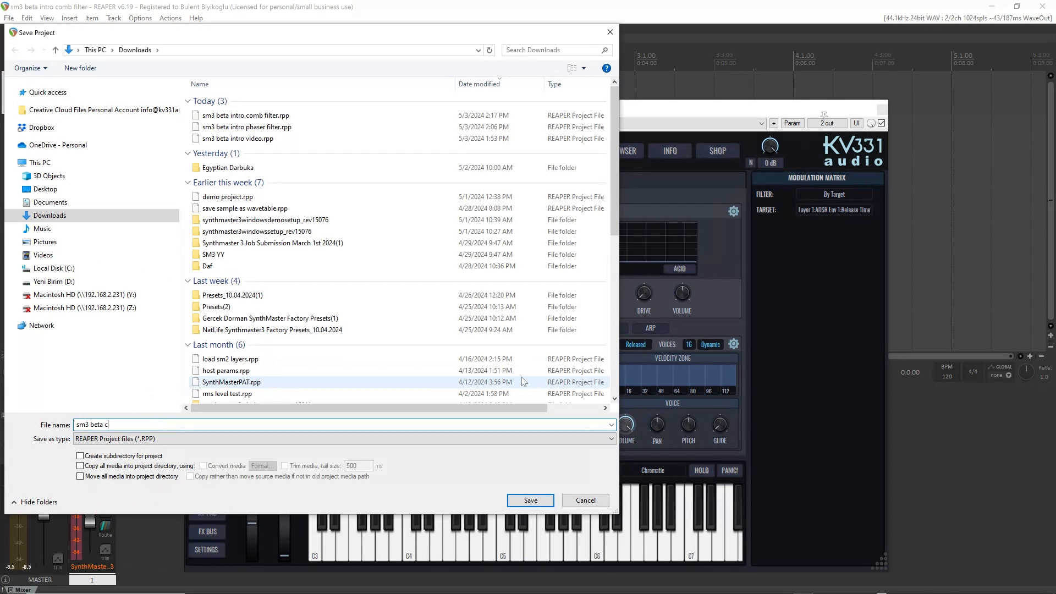
pyautogui.press('BackSpace')
pyautogui.write('piano multisample')
pyautogui.press('Return')
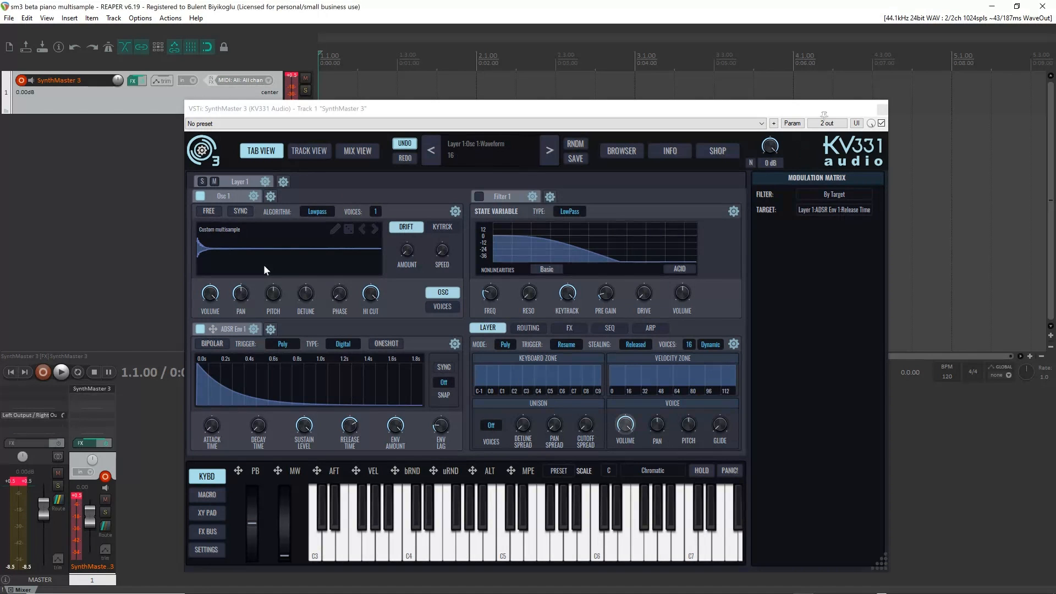
# - Start another new sample as the Osc 1 waveform, replacing the piano multisample
pyautogui.click(355, 187)
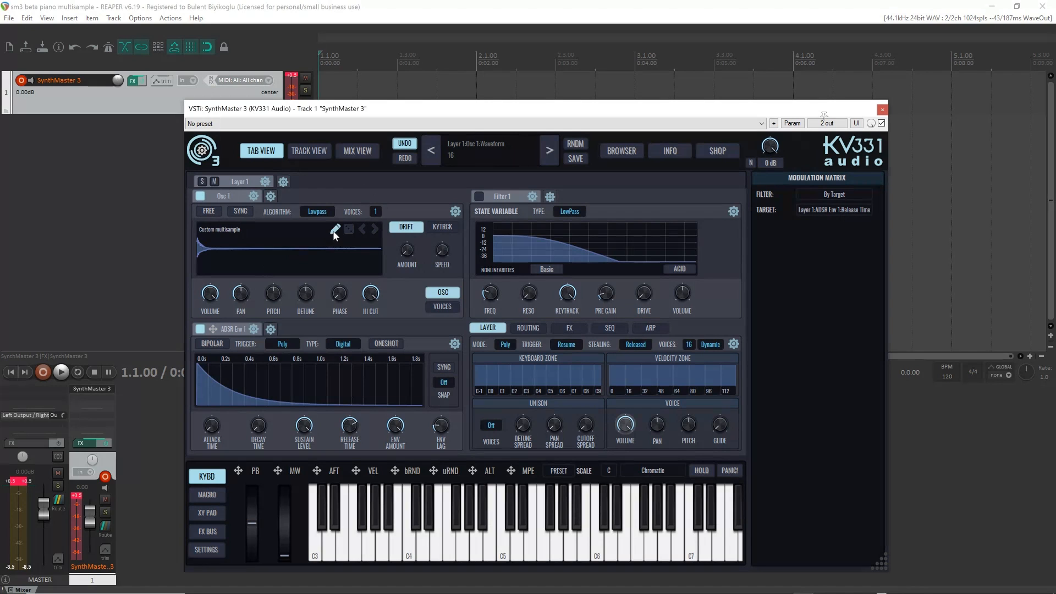
pyautogui.click(321, 229)
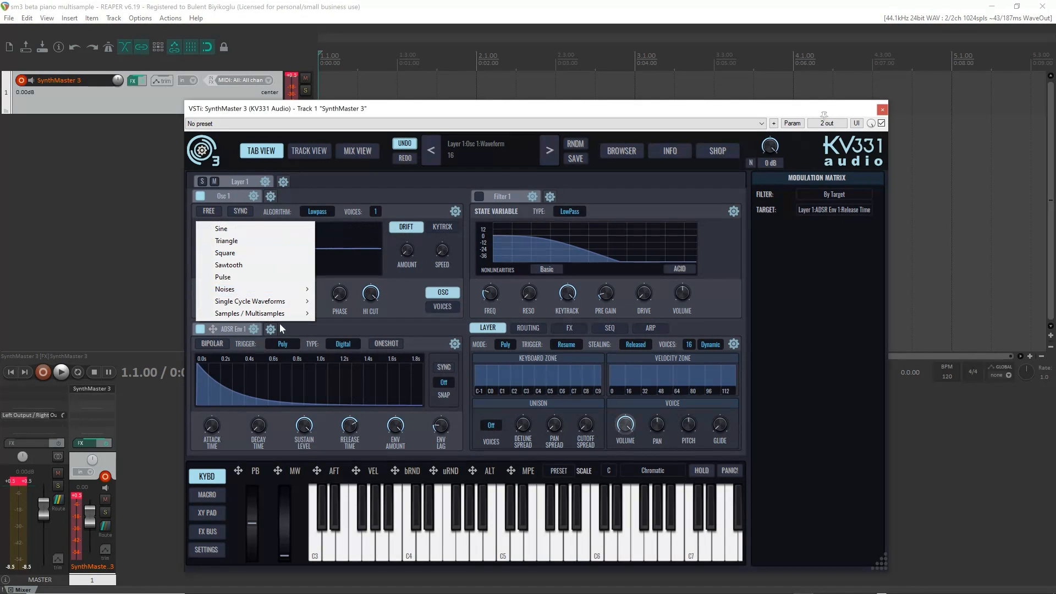
pyautogui.moveTo(295, 302)
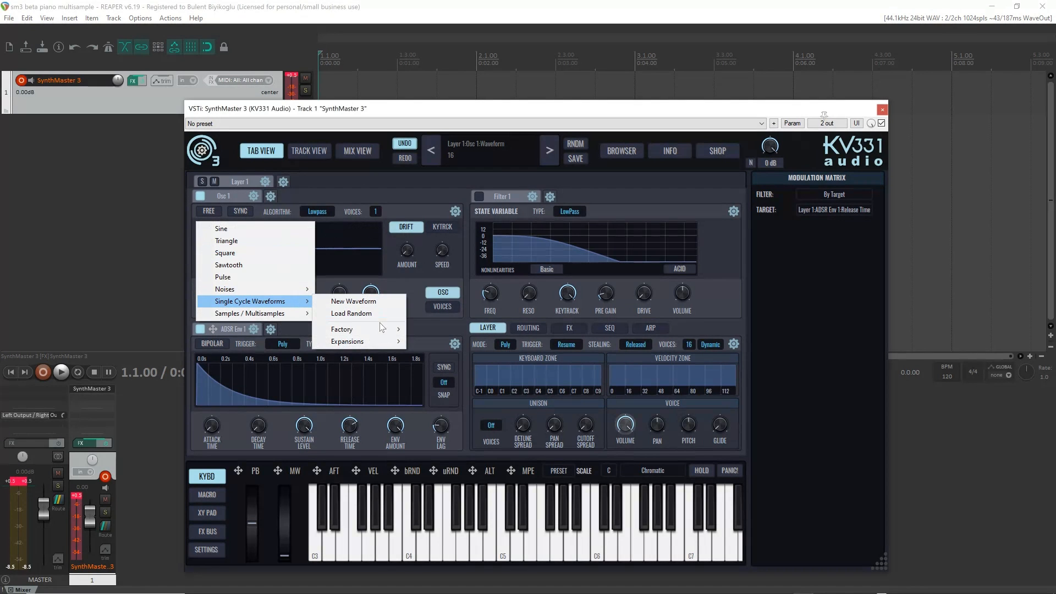
pyautogui.moveTo(384, 331)
pyautogui.moveTo(280, 317)
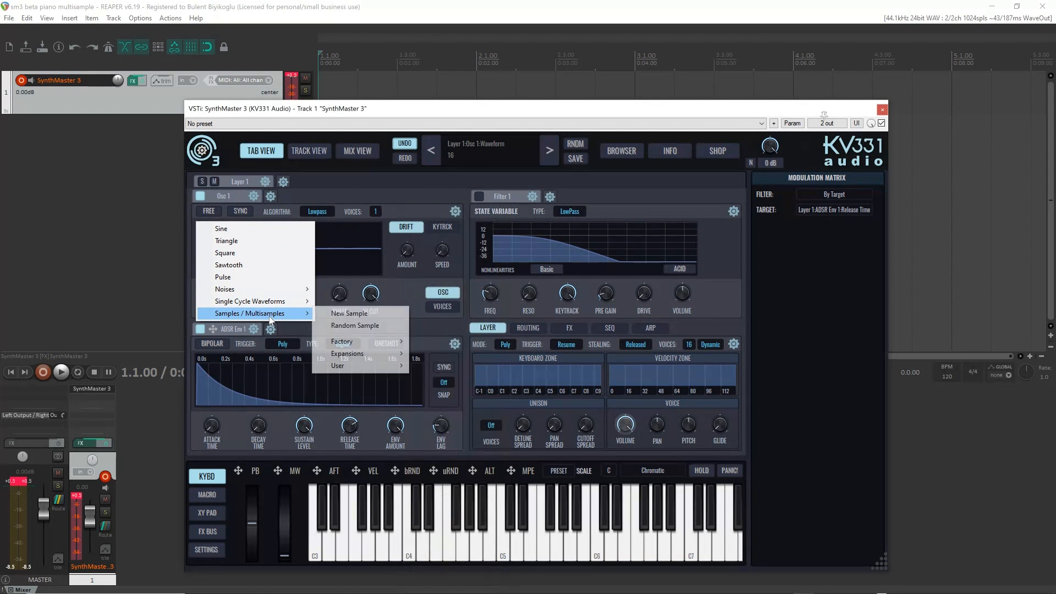
pyautogui.click(354, 316)
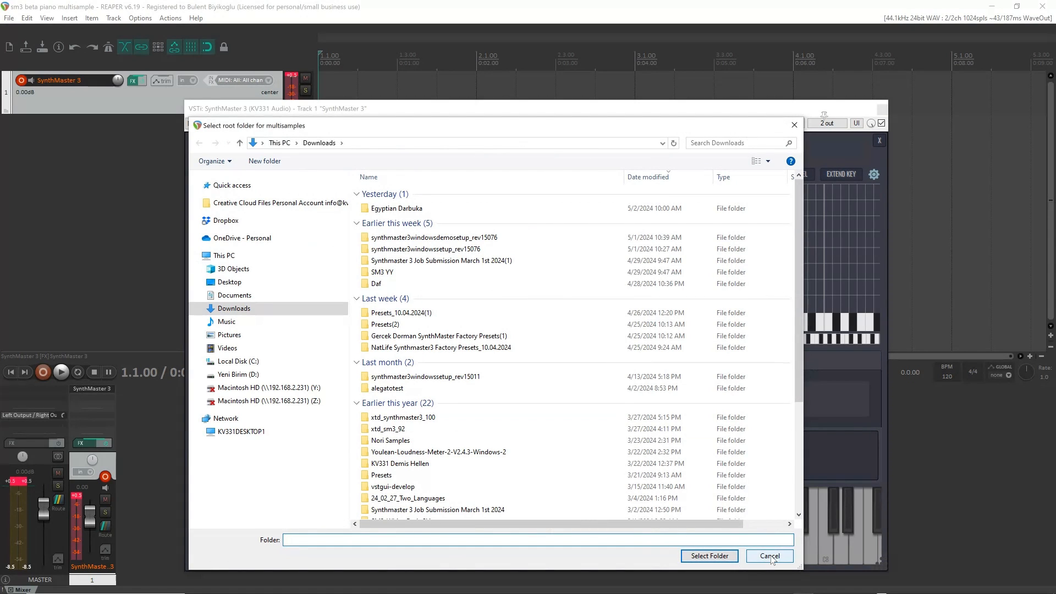
# - Create a folder named New Sample on drive D:, choose it as the multisample root folder, and skip the file import
pyautogui.click(248, 375)
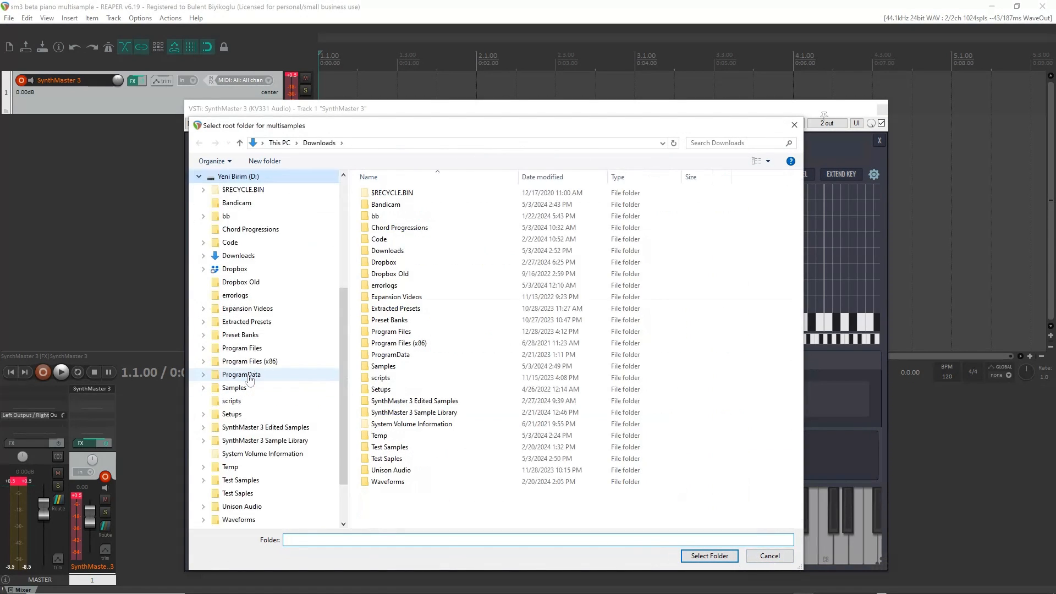
pyautogui.rightClick(427, 503)
pyautogui.moveTo(491, 483)
pyautogui.click(610, 329)
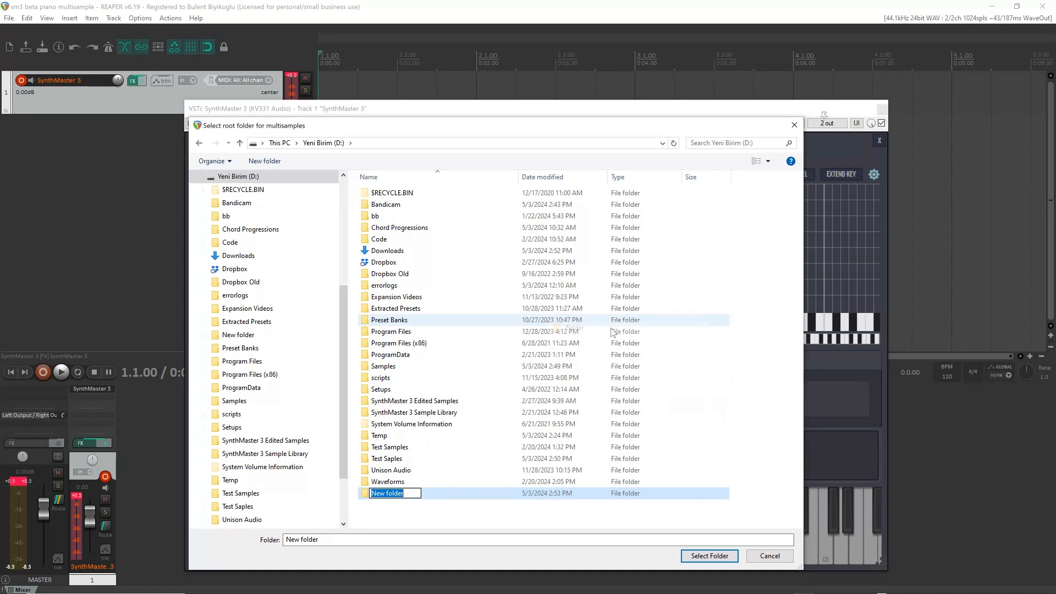
pyautogui.write('New Sa')
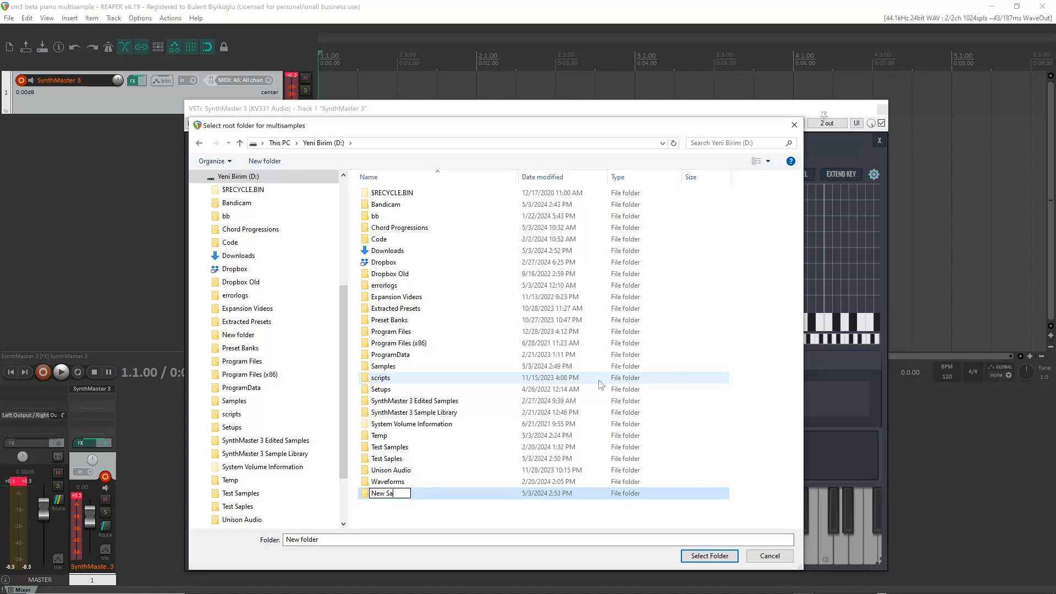
pyautogui.write('mple')
pyautogui.press('Return')
pyautogui.doubleClick(389, 493)
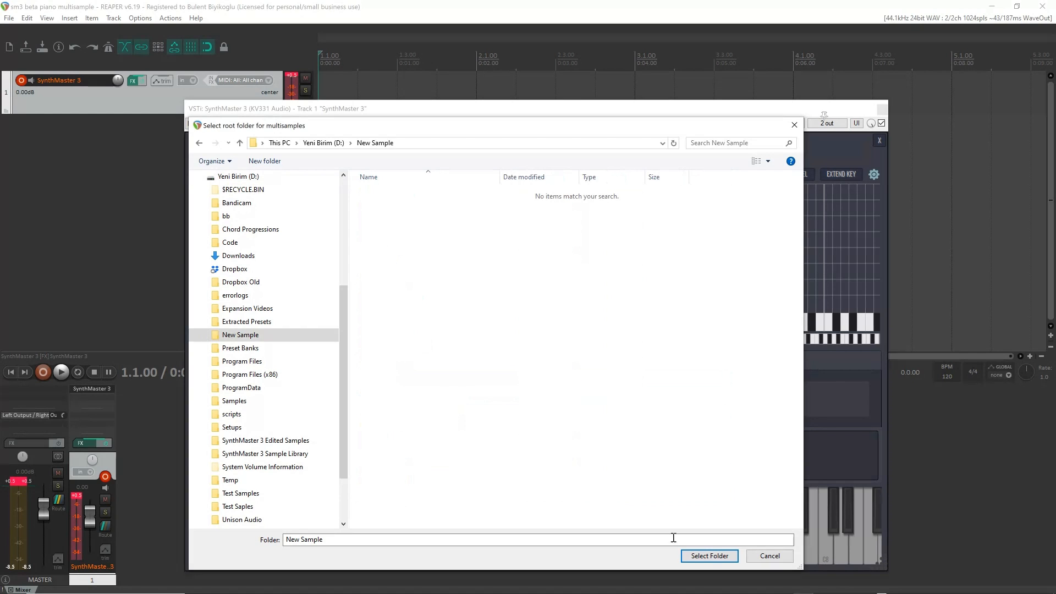
pyautogui.click(708, 555)
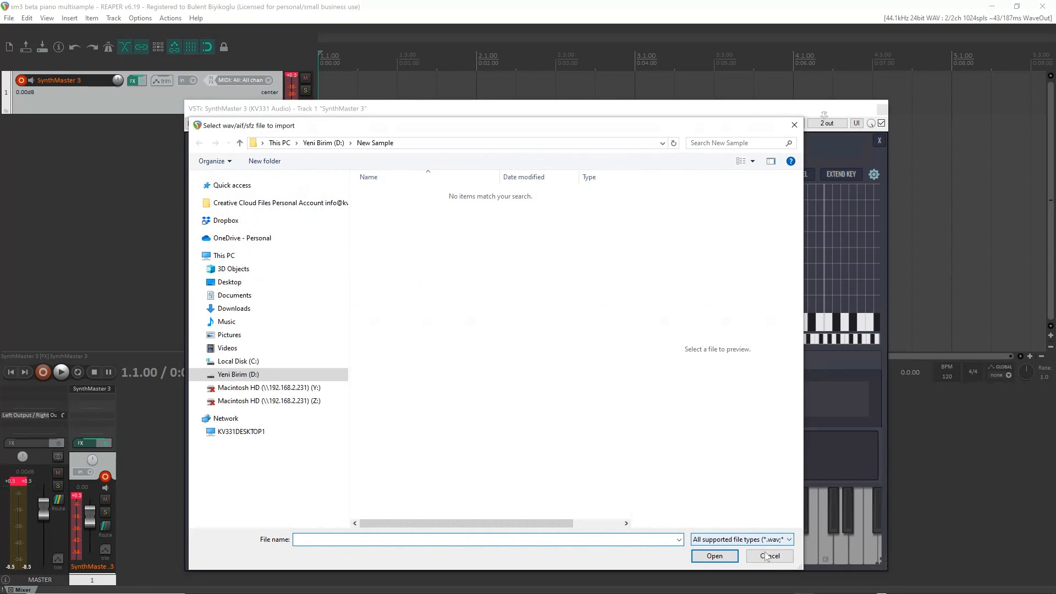
pyautogui.click(773, 559)
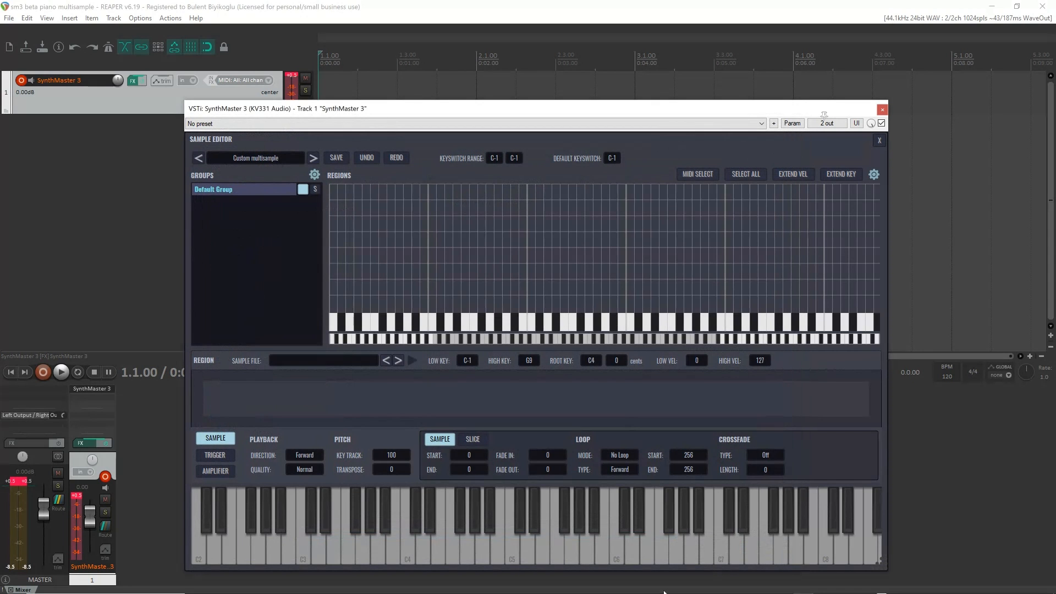
# - Switch to File Explorer, browse Downloads on drive D: to the inner Egyptian Darbuka's One Shot folder, and widen its Name column
pyautogui.moveTo(781, 587)
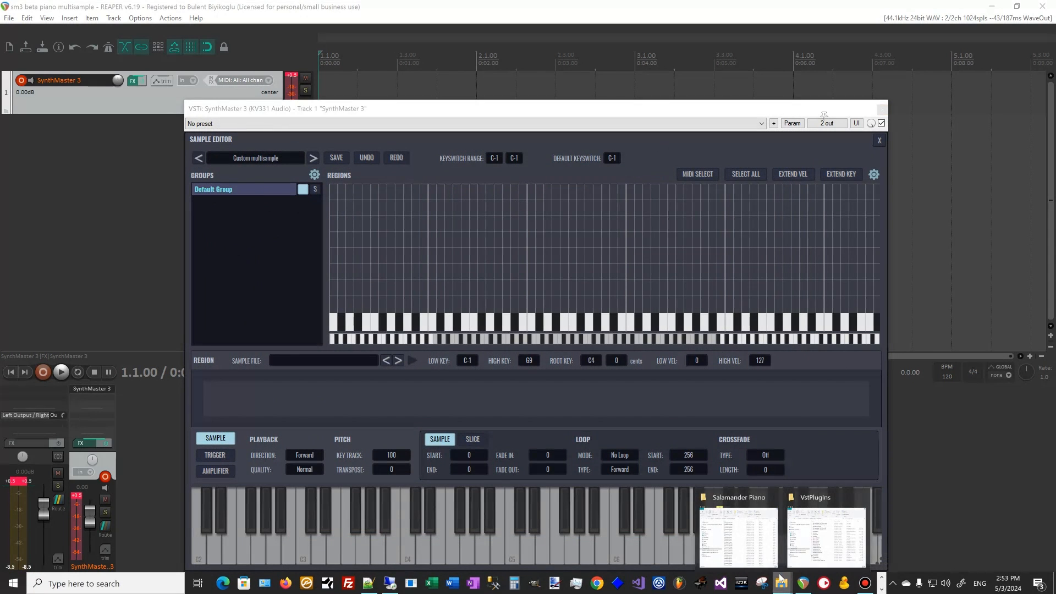
pyautogui.click(746, 553)
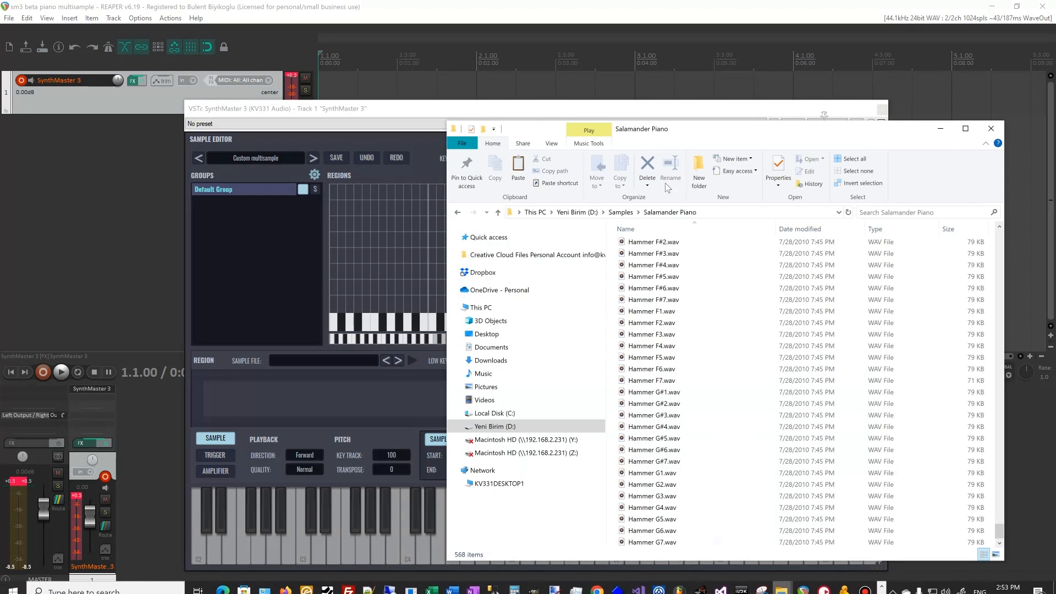
pyautogui.click(577, 212)
pyautogui.doubleClick(644, 303)
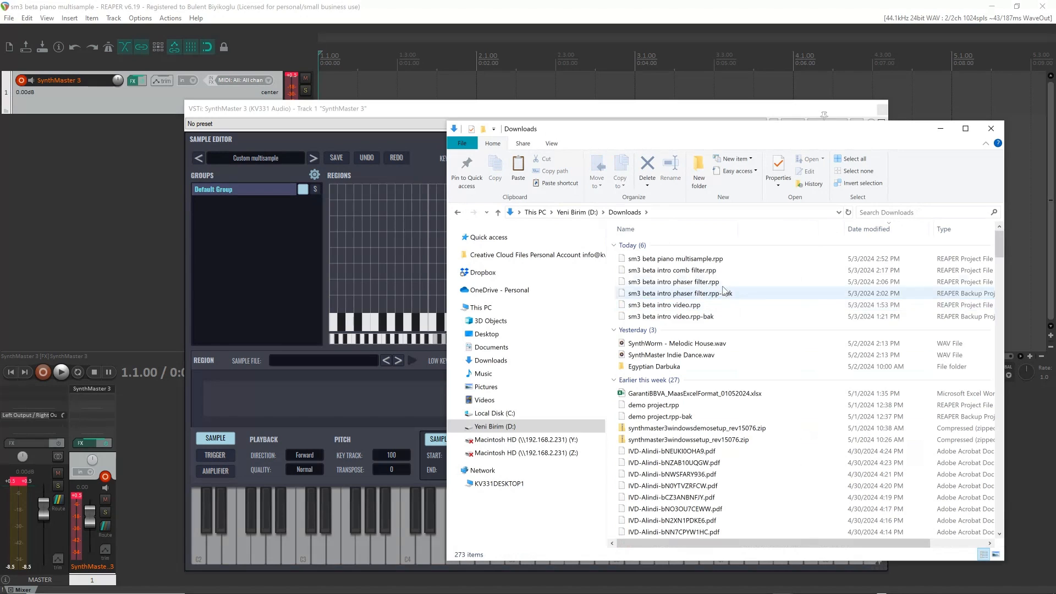
pyautogui.doubleClick(657, 366)
pyautogui.doubleClick(654, 258)
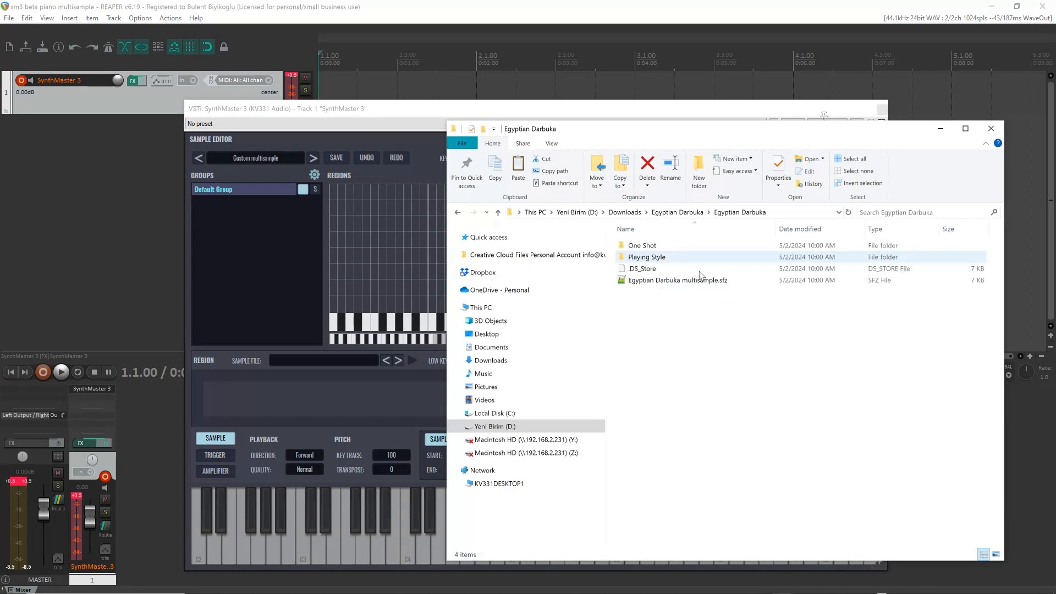
pyautogui.doubleClick(645, 247)
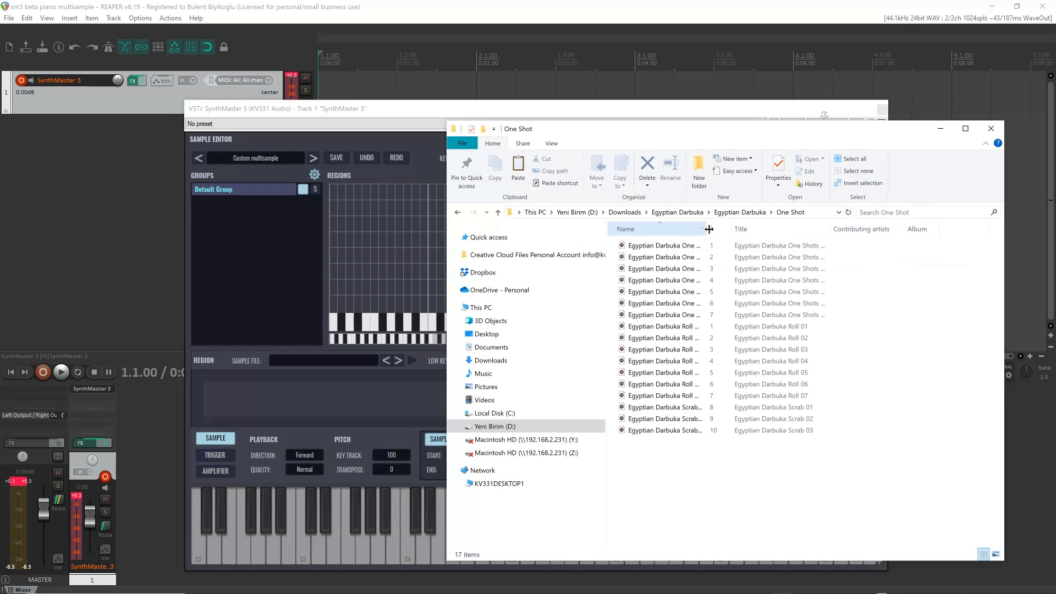
pyautogui.moveTo(706, 229); pyautogui.dragTo(812, 229)
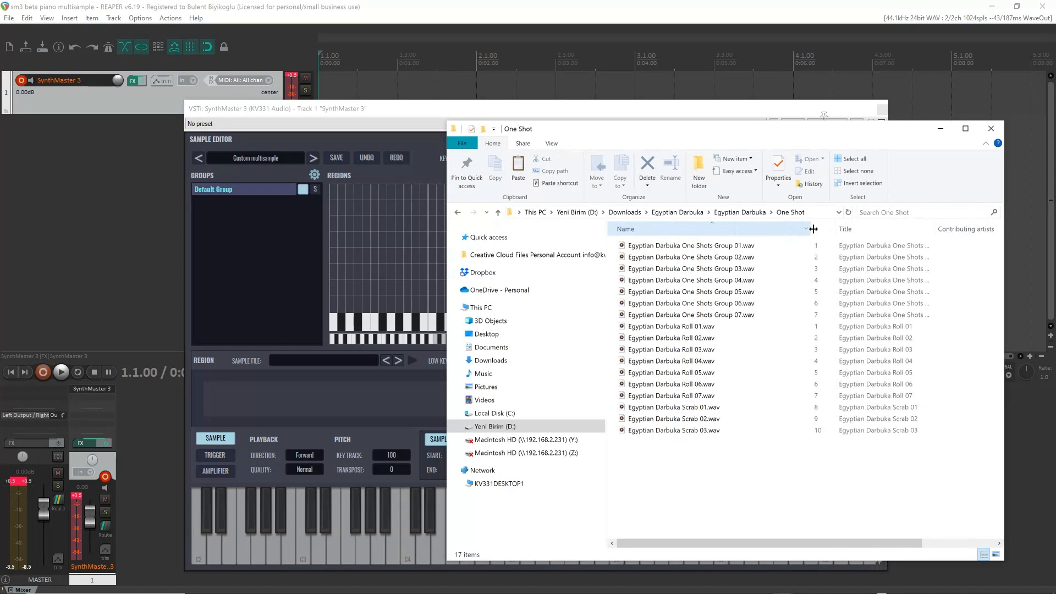
# - Try to add Egyptian Darbuka Roll 01.wav from File Explorer to the Sample Editor's regions grid
pyautogui.click(714, 245)
pyautogui.click(698, 326)
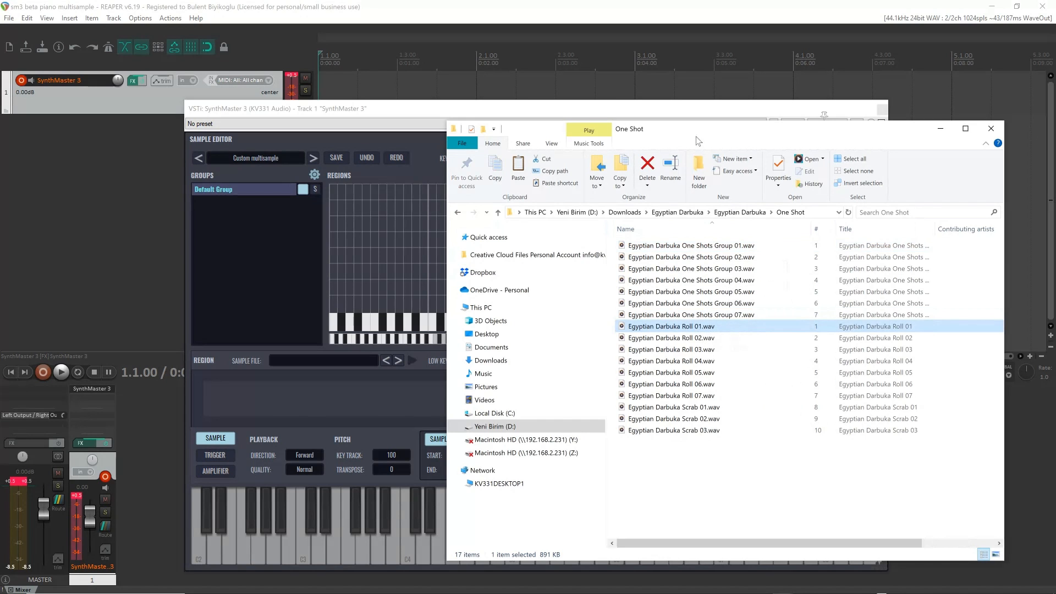
pyautogui.moveTo(699, 132); pyautogui.dragTo(859, 128)
pyautogui.moveTo(830, 325); pyautogui.dragTo(481, 186)
pyautogui.moveTo(463, 111)
pyautogui.mouseDown()
pyautogui.moveTo(345, 105)
pyautogui.moveTo(445, 104)
pyautogui.mouseUp()
pyautogui.moveTo(479, 327); pyautogui.dragTo(501, 342)
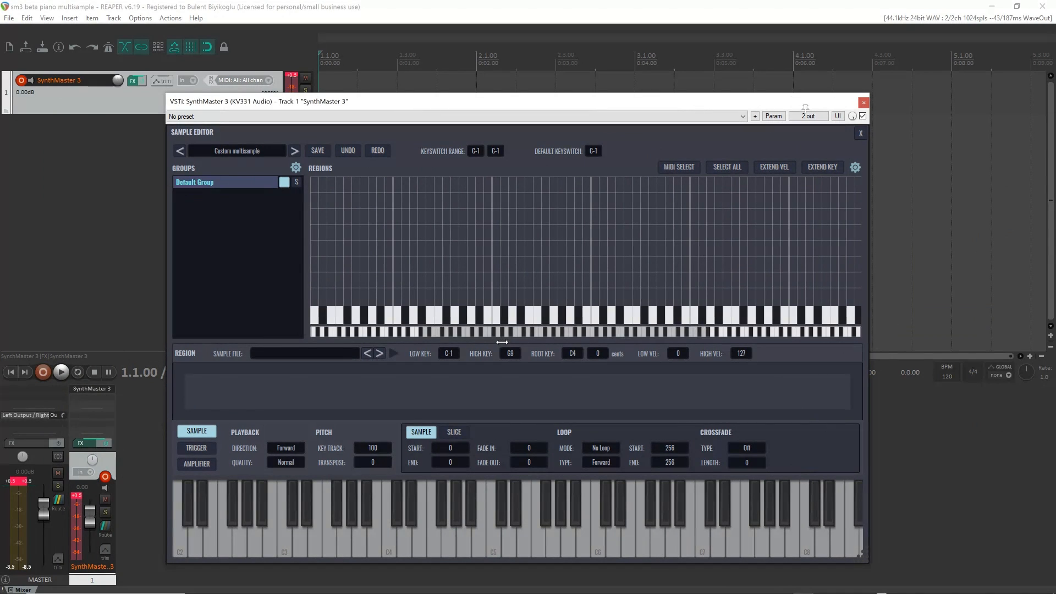
# - Close the Sample Editor and start another new sample as the Osc 1 waveform
pyautogui.click(859, 133)
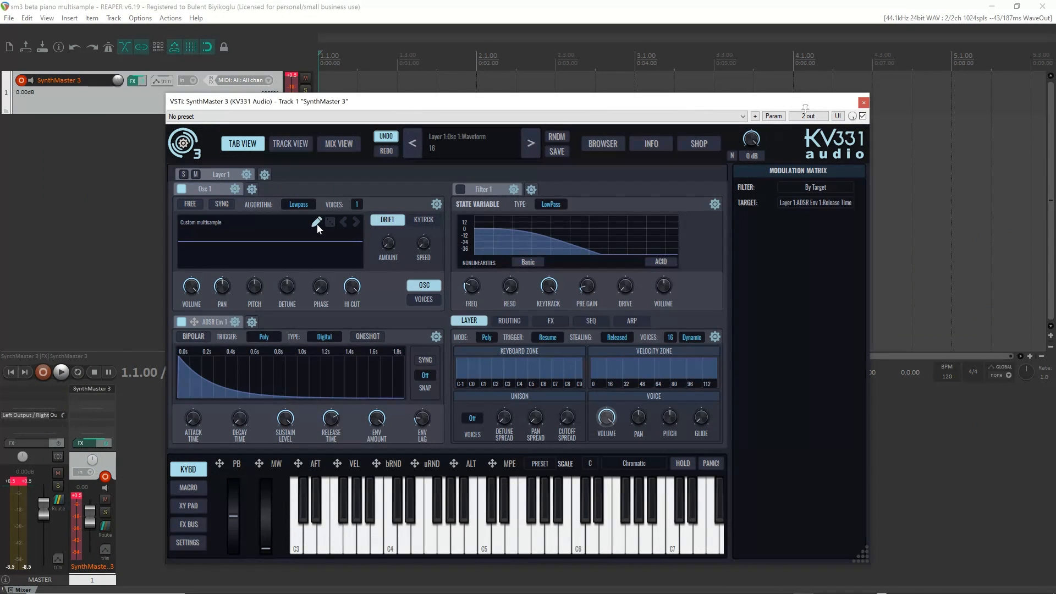
pyautogui.click(240, 235)
pyautogui.moveTo(261, 307)
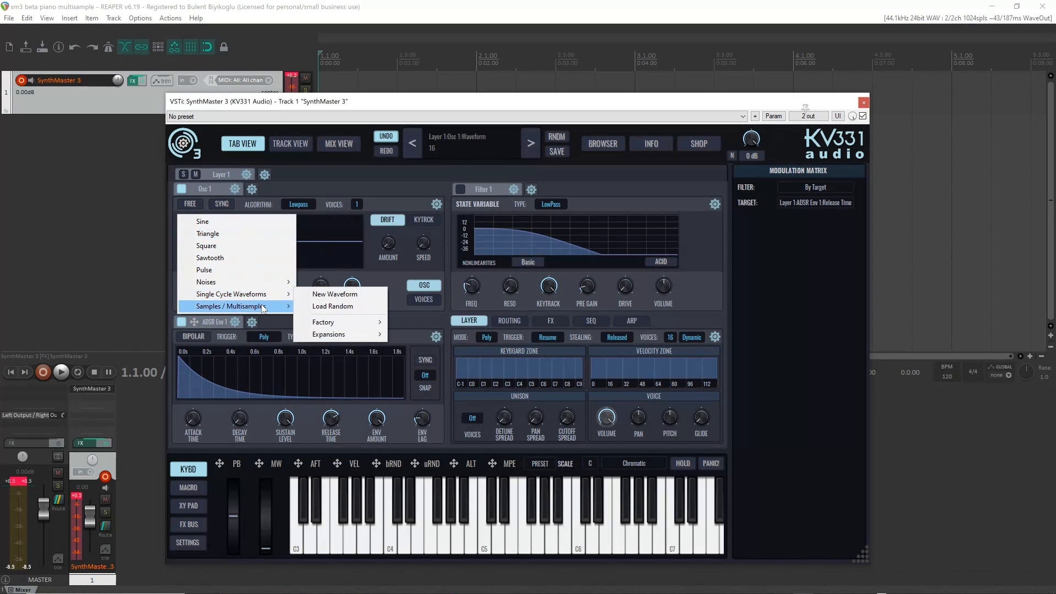
pyautogui.click(335, 306)
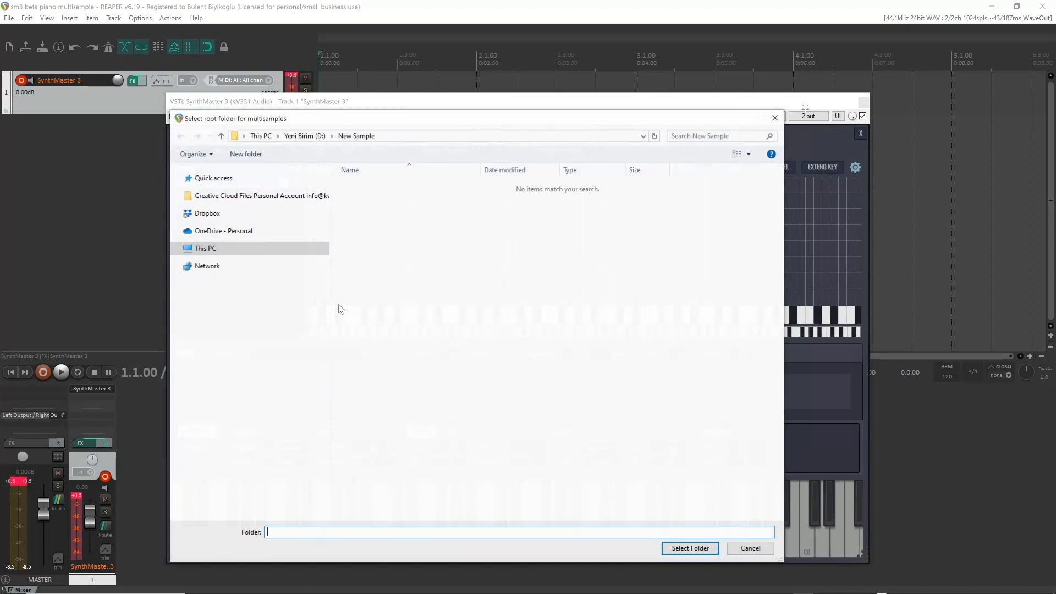
# - Choose the inner Egyptian Darbuka's One Shot folder in Downloads on drive D: as the multisample root folder
pyautogui.click(304, 136)
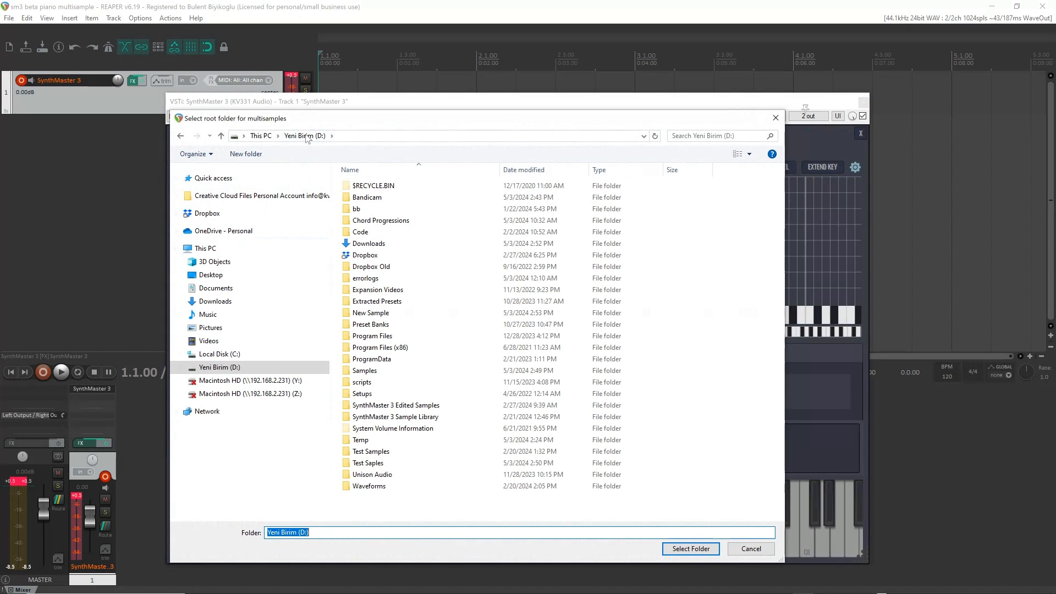
pyautogui.doubleClick(367, 243)
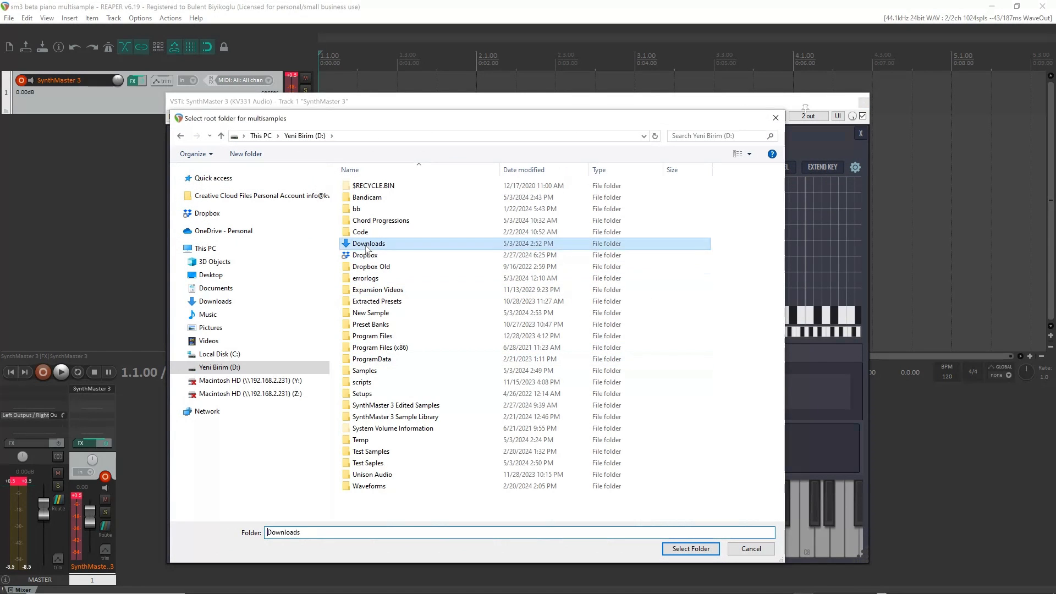
pyautogui.click(374, 201)
pyautogui.doubleClick(374, 201)
pyautogui.doubleClick(376, 197)
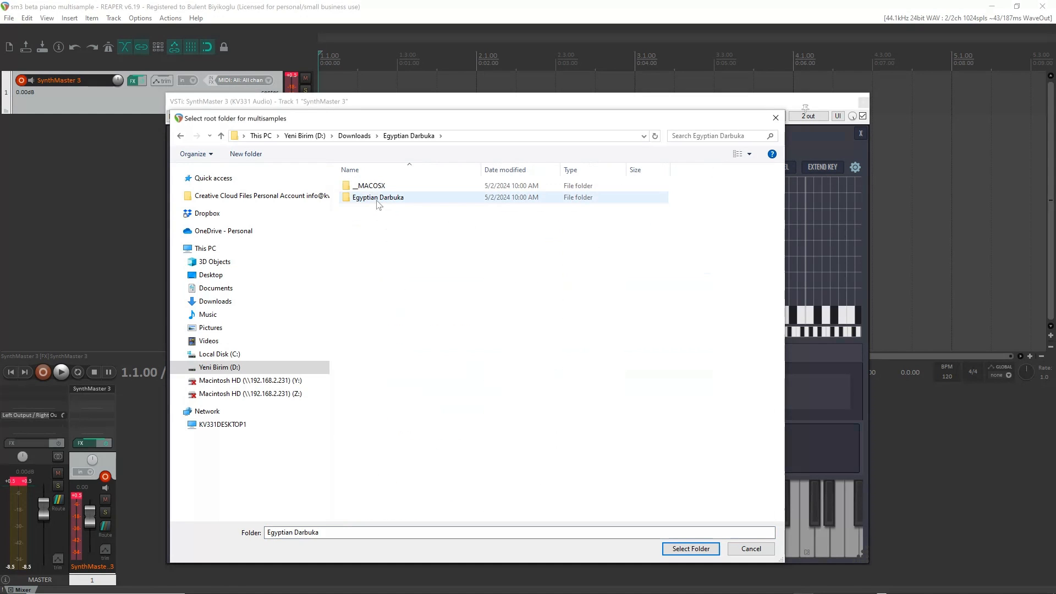
pyautogui.doubleClick(372, 186)
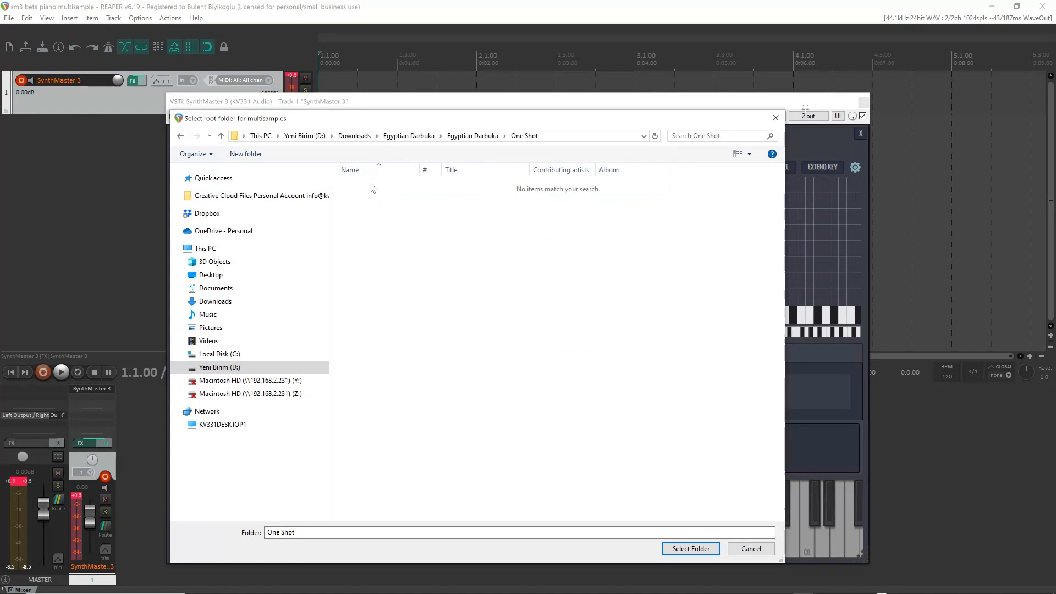
pyautogui.click(685, 550)
# - Import all the Egyptian Darbuka wav files from the One Shot folder into the multisample
pyautogui.click(324, 413)
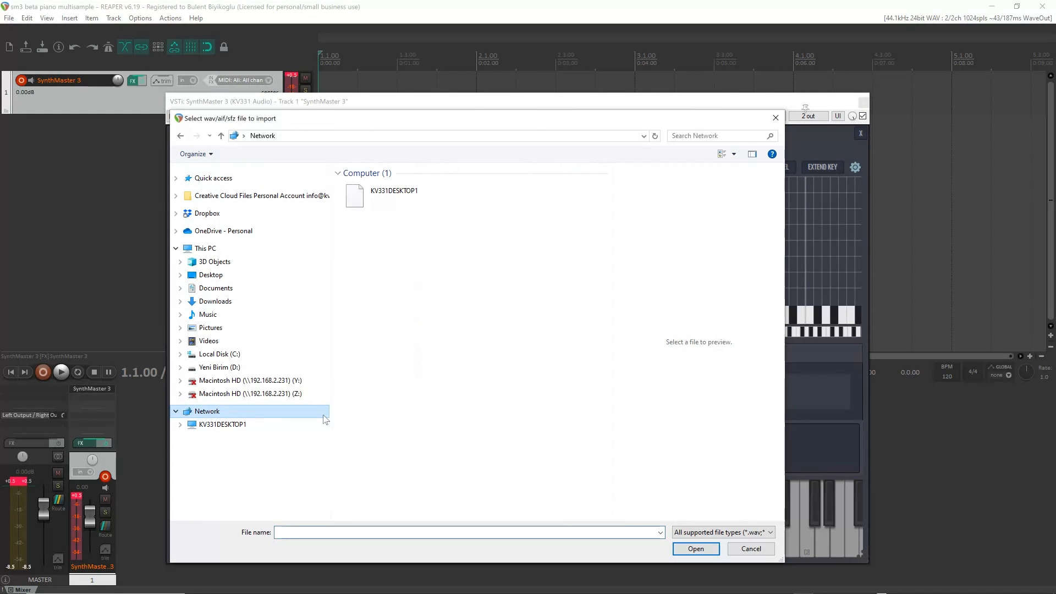
pyautogui.hotkey('alt', 'Left')
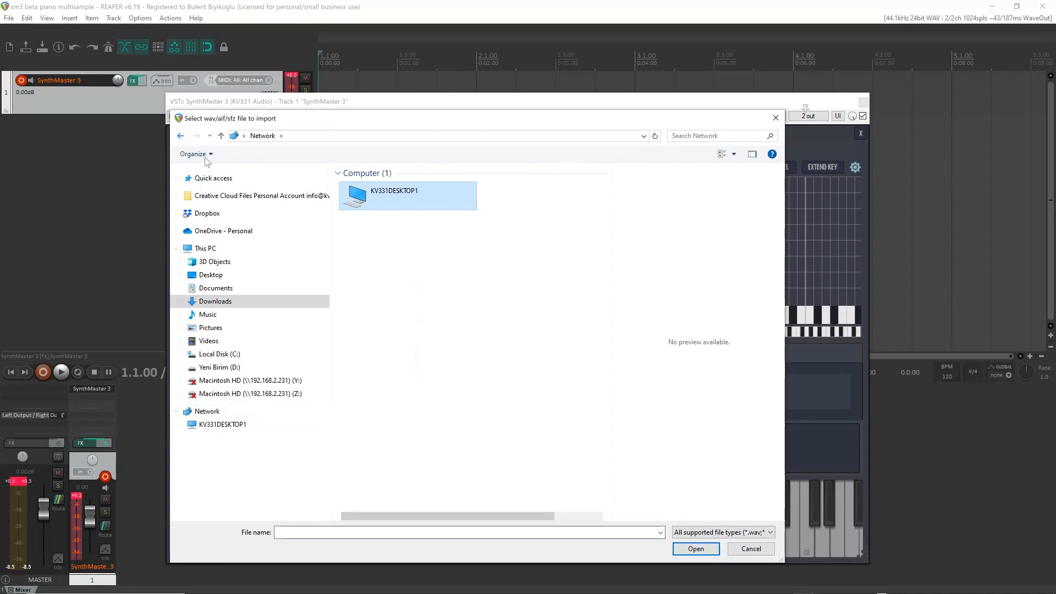
pyautogui.hotkey('ctrl', 'a')
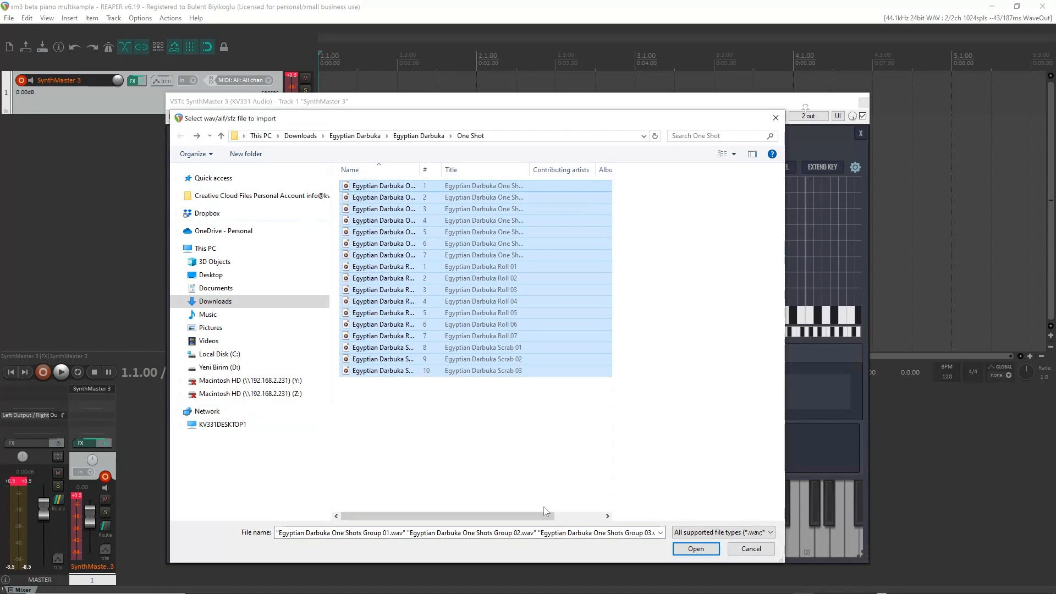
pyautogui.click(696, 549)
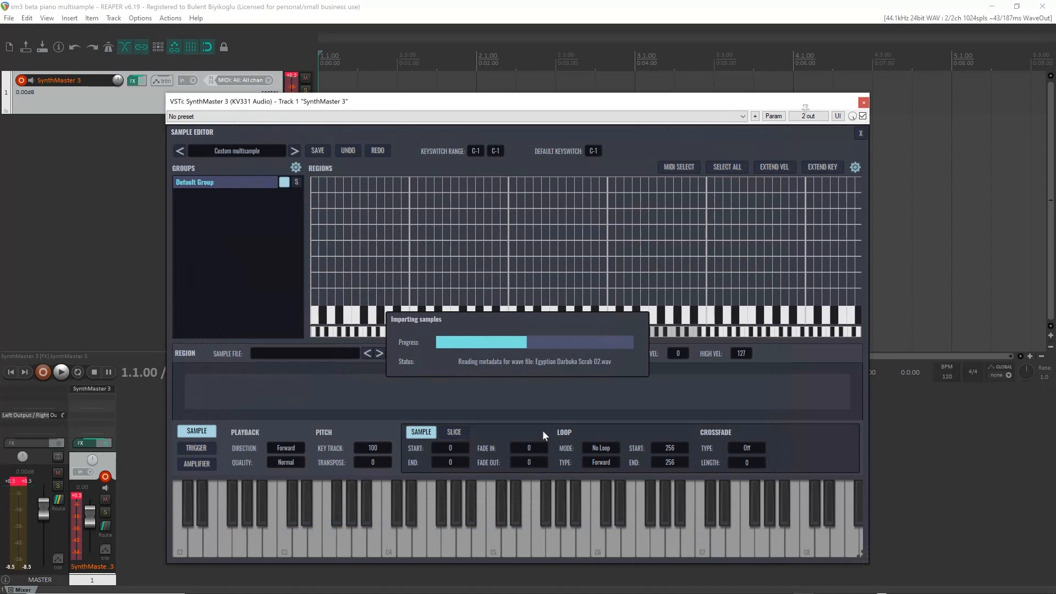
# - Select the Egyptian Darbuka One Shots Group 01.wav region and audition the imported samples on the keyboard
pyautogui.click(413, 218)
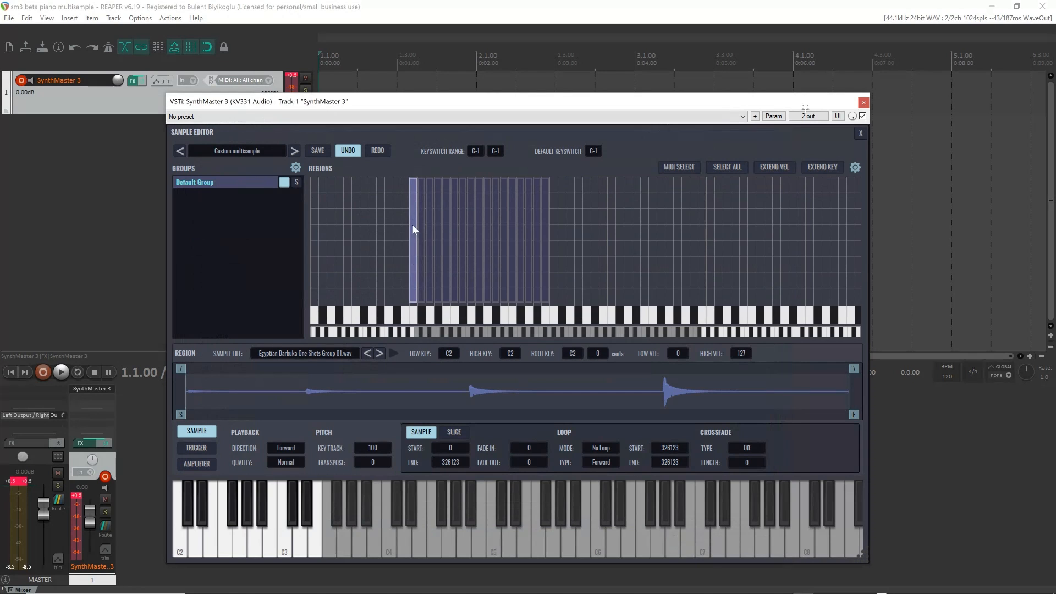
pyautogui.click(282, 543)
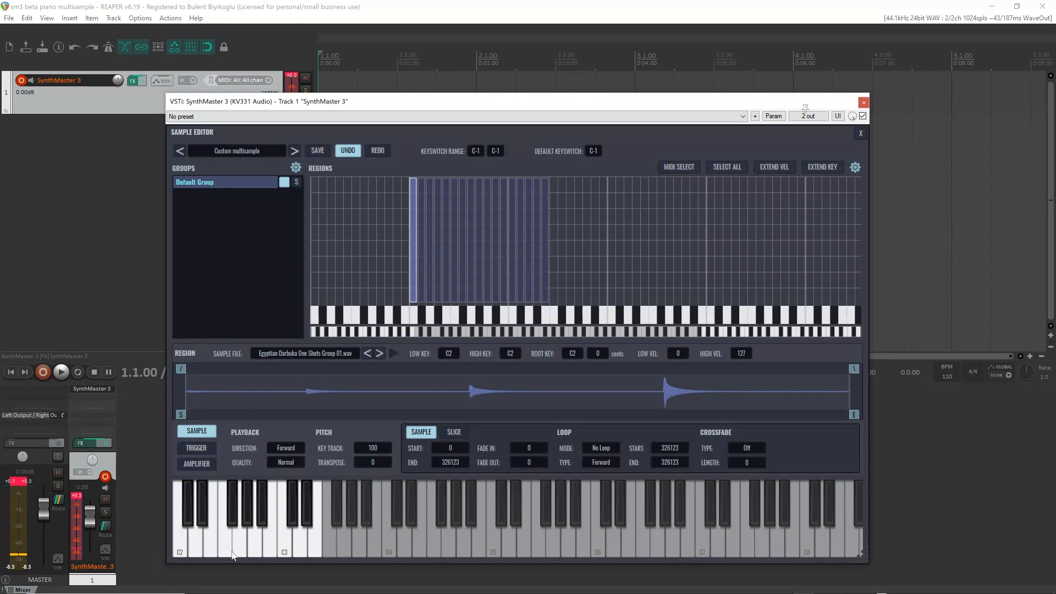
pyautogui.click(179, 546)
# - Set the Group 01 region's slice detection mode to User and separate its slices as velocity regions
pyautogui.click(455, 433)
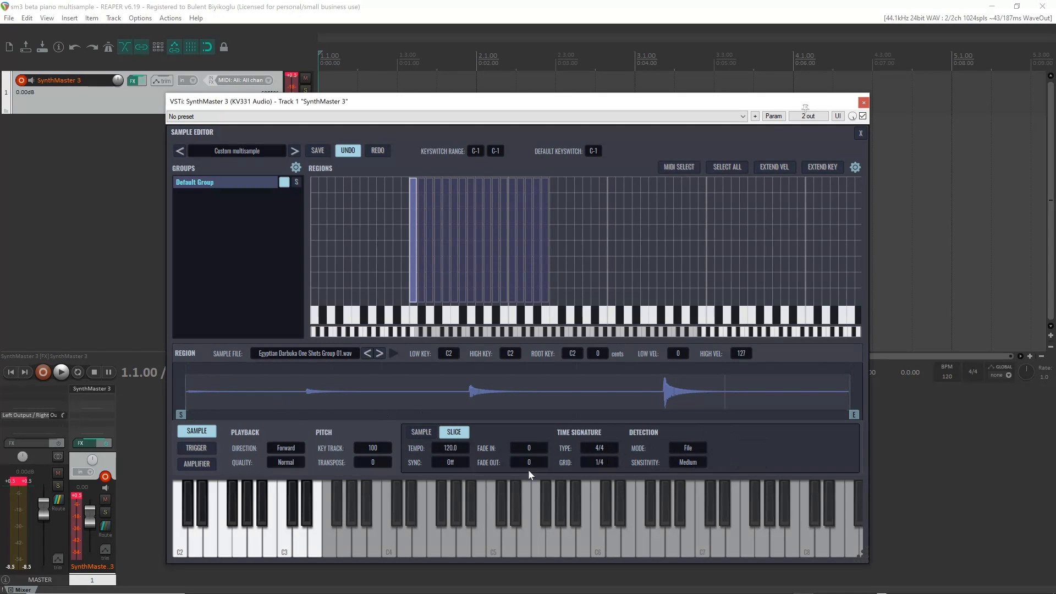
pyautogui.click(688, 448)
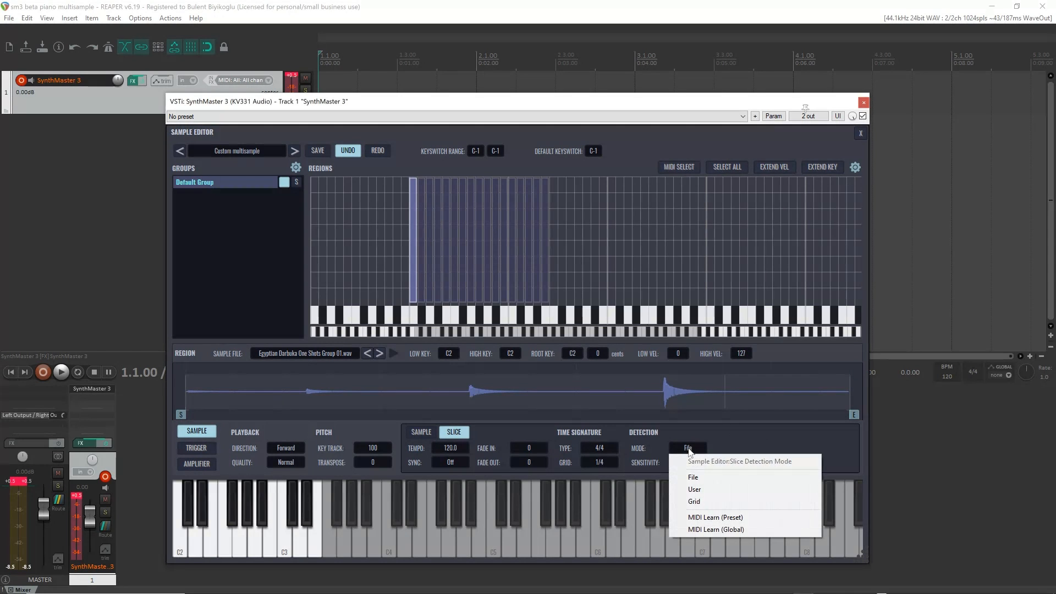
pyautogui.click(712, 487)
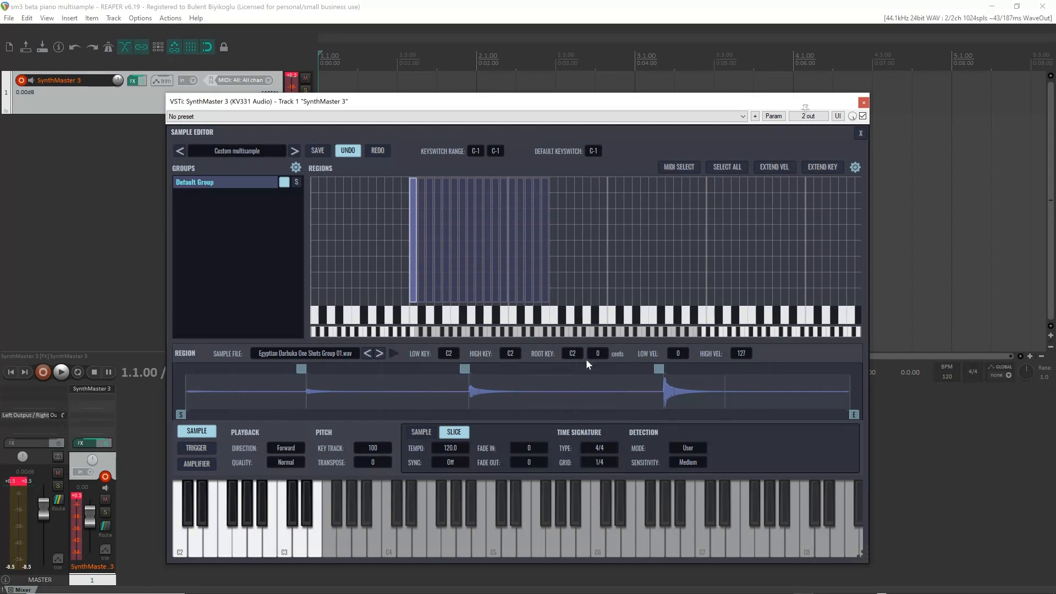
pyautogui.click(855, 167)
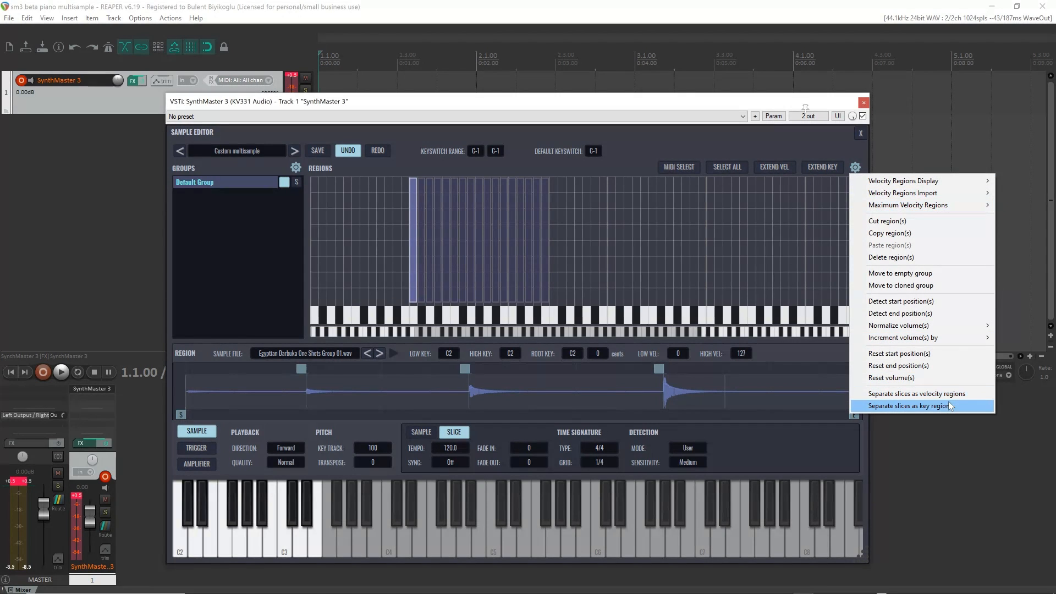
pyautogui.click(904, 396)
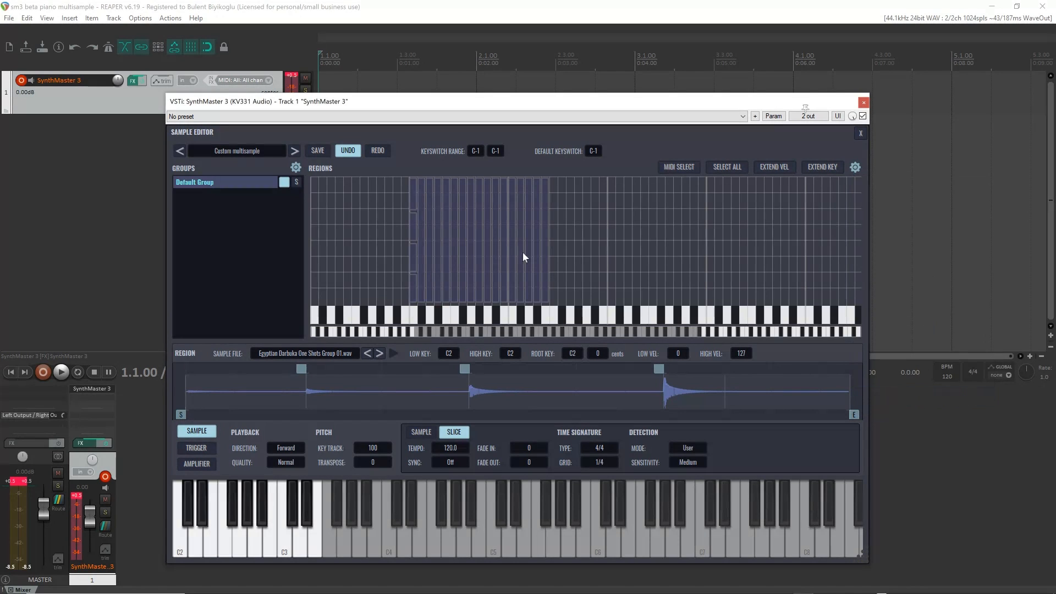
# - Examine the separated velocity regions on key C2, comparing each one's velocity range and start and end positions
pyautogui.click(412, 196)
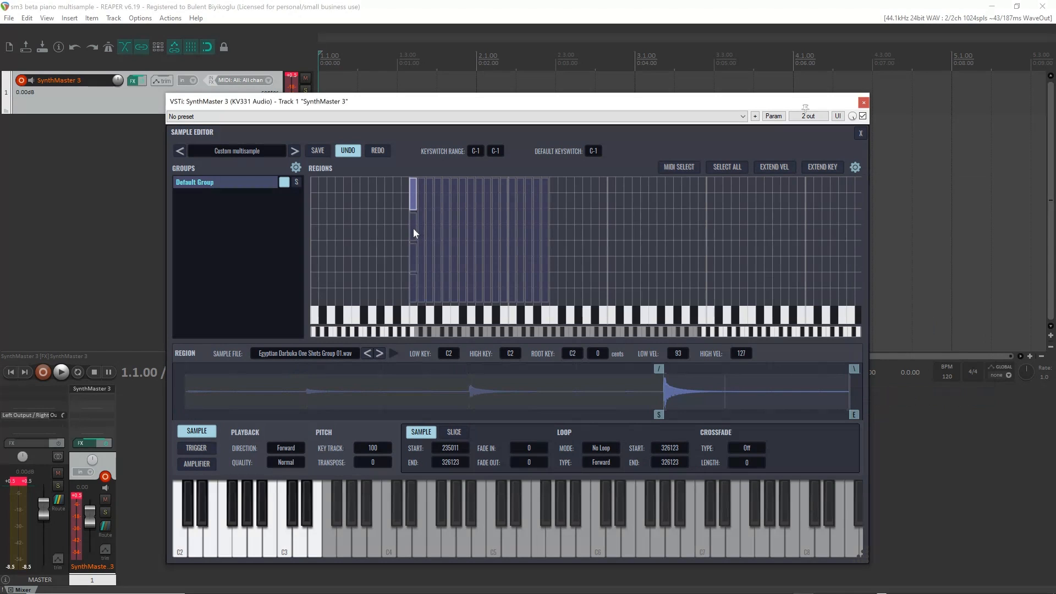
pyautogui.click(414, 227)
pyautogui.click(413, 255)
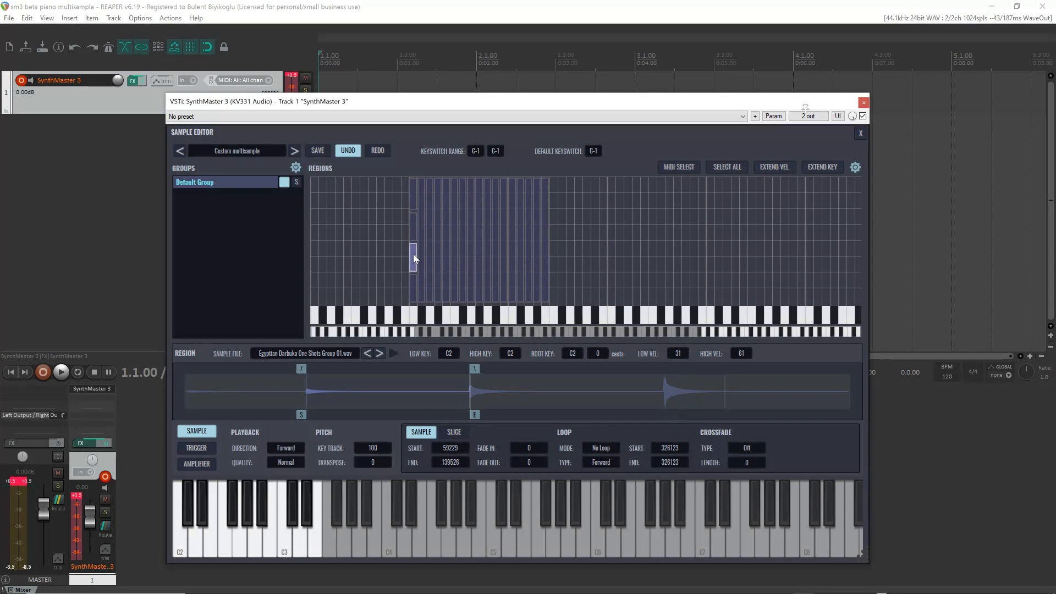
pyautogui.click(413, 288)
pyautogui.click(413, 197)
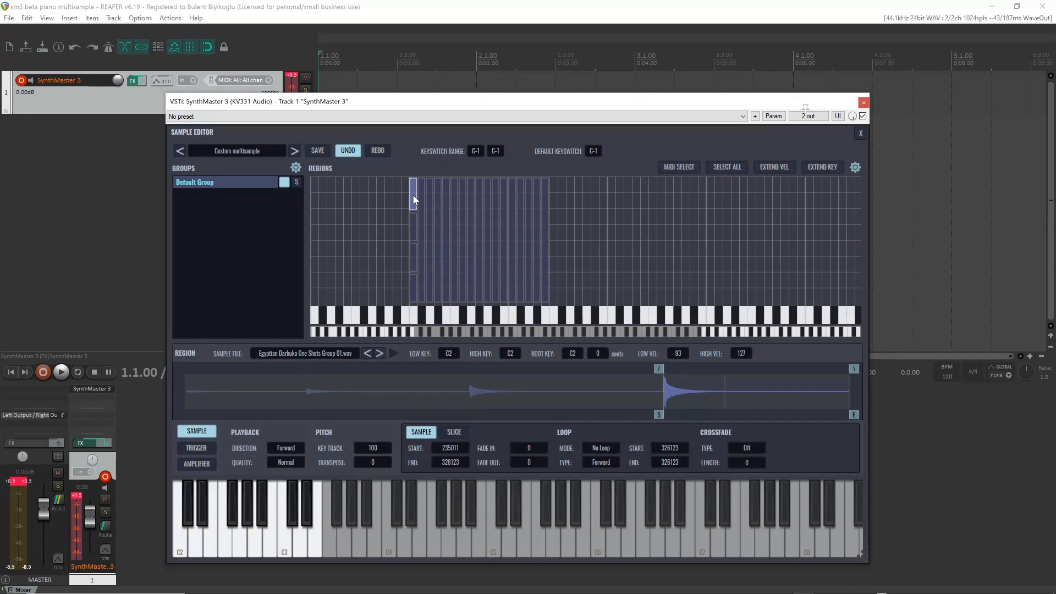
pyautogui.click(412, 235)
pyautogui.click(411, 259)
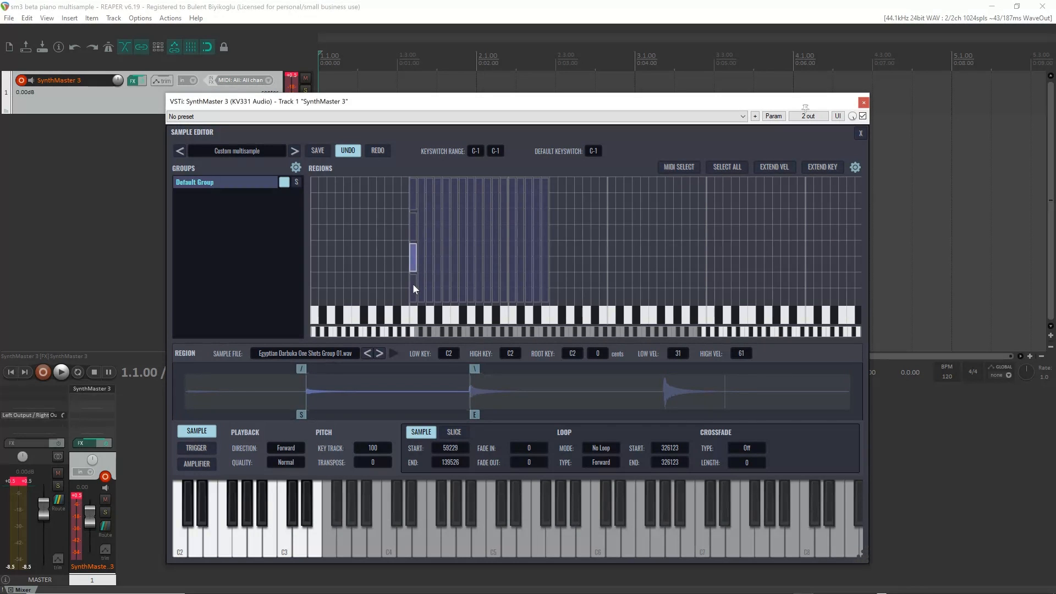
pyautogui.click(412, 284)
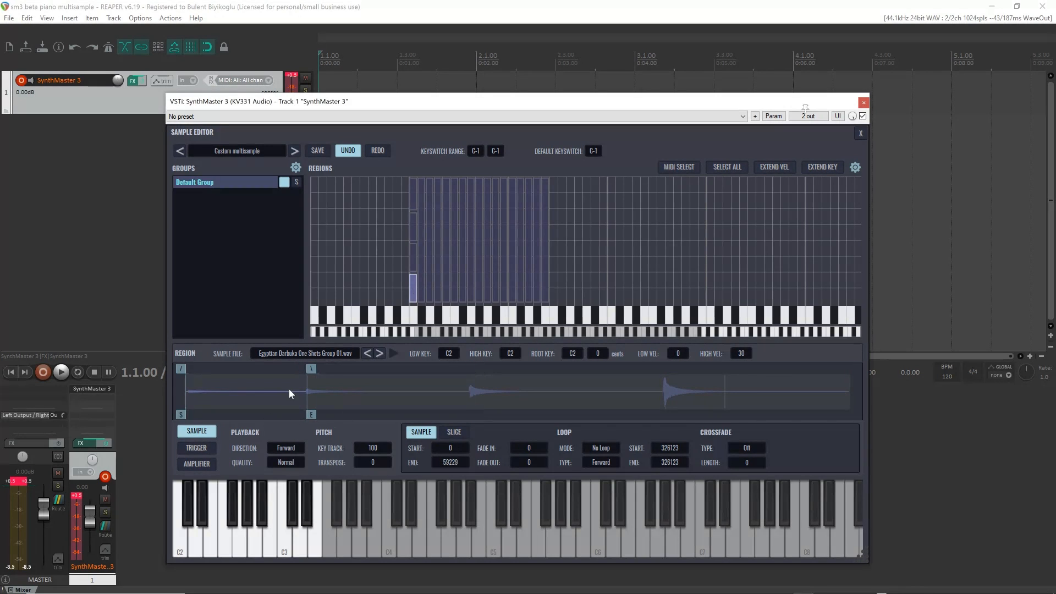
pyautogui.click(413, 195)
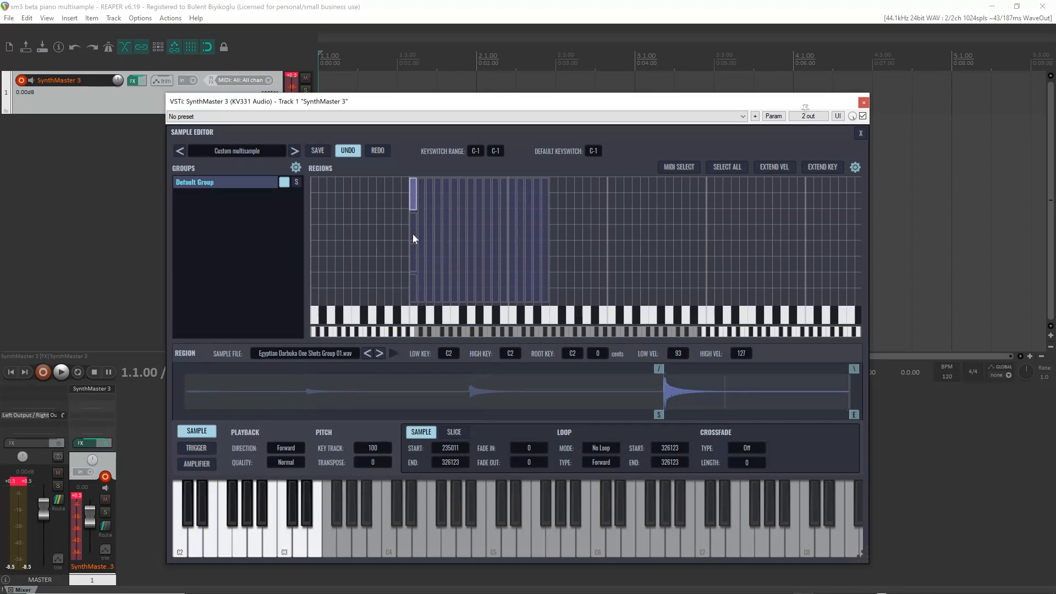
pyautogui.click(412, 256)
pyautogui.click(413, 286)
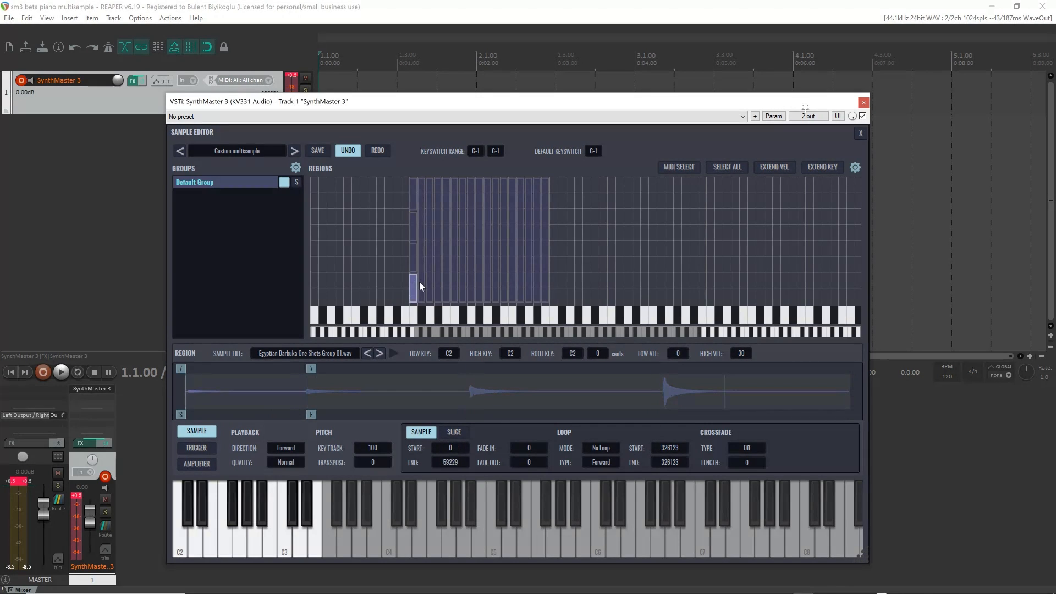
# - Slice the Egyptian Darbuka One Shots Group 02.wav region with User detection mode and separate the slices as velocity regions
pyautogui.click(421, 279)
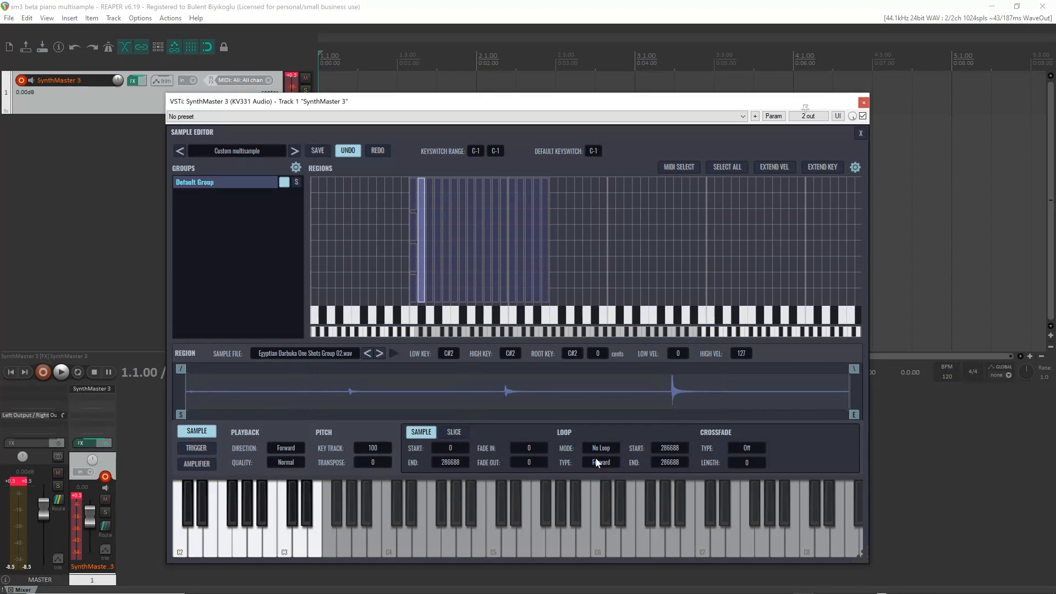
pyautogui.click(454, 432)
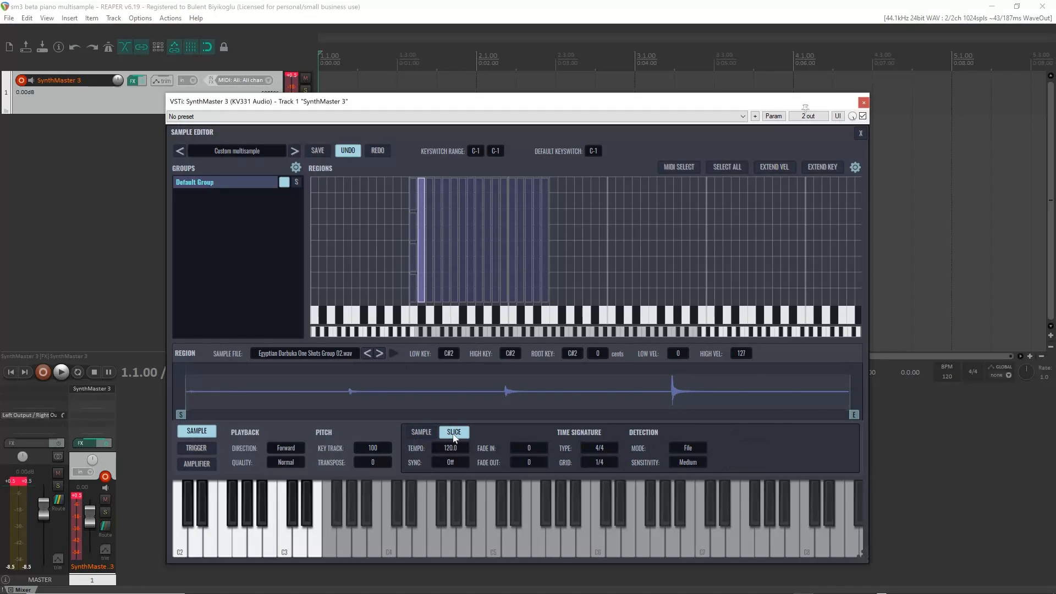
pyautogui.click(675, 447)
pyautogui.click(717, 489)
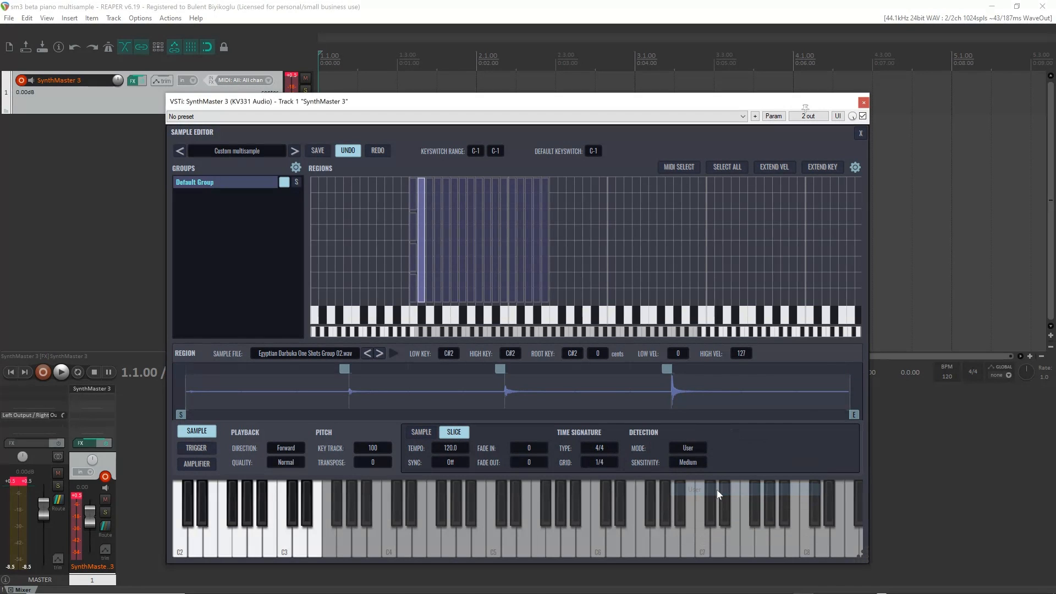
pyautogui.click(854, 167)
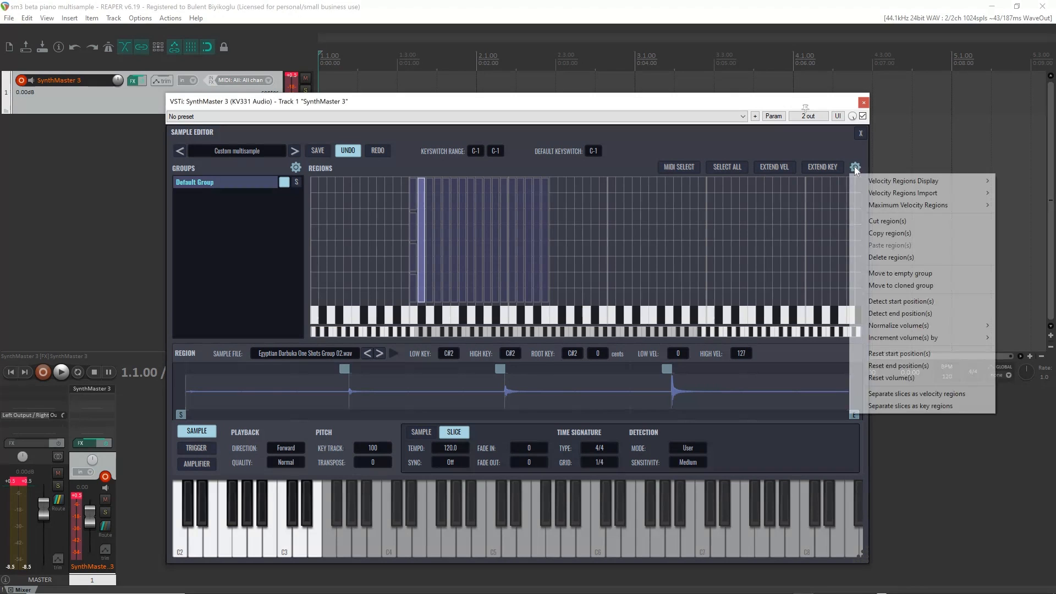
pyautogui.click(914, 394)
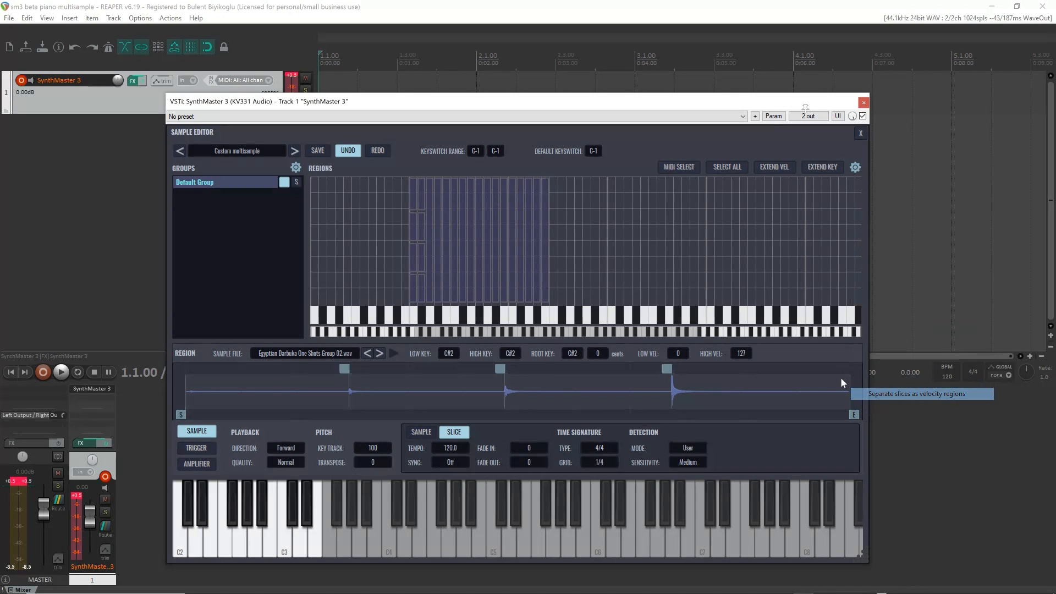
# - Select the Egyptian Darbuka One Shots Group 03.wav region, close the Sample Editor, and save the project as "sm3 beta darbuka multisample"
pyautogui.click(430, 245)
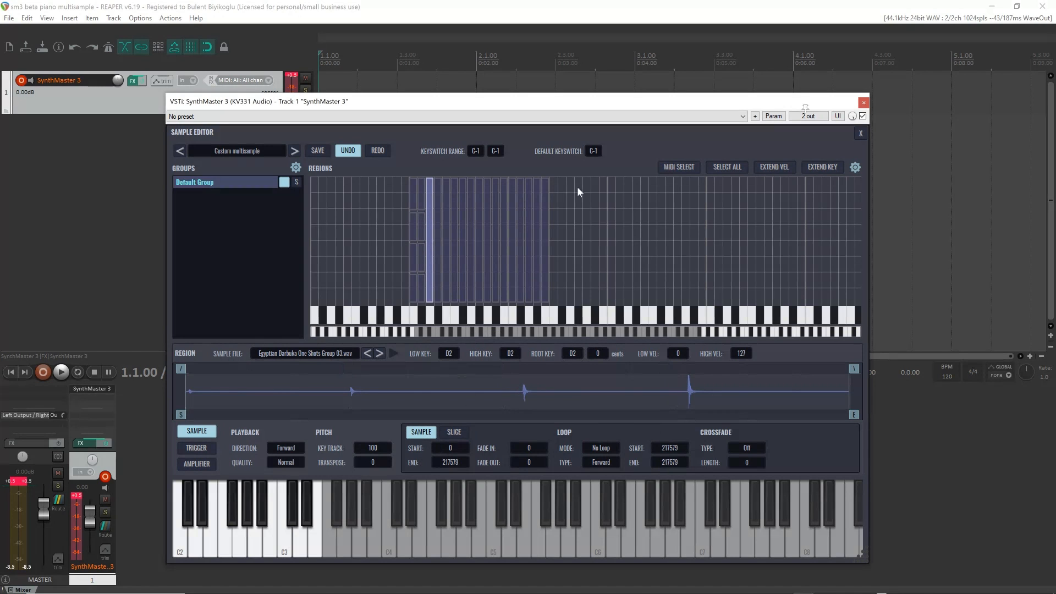
pyautogui.click(860, 132)
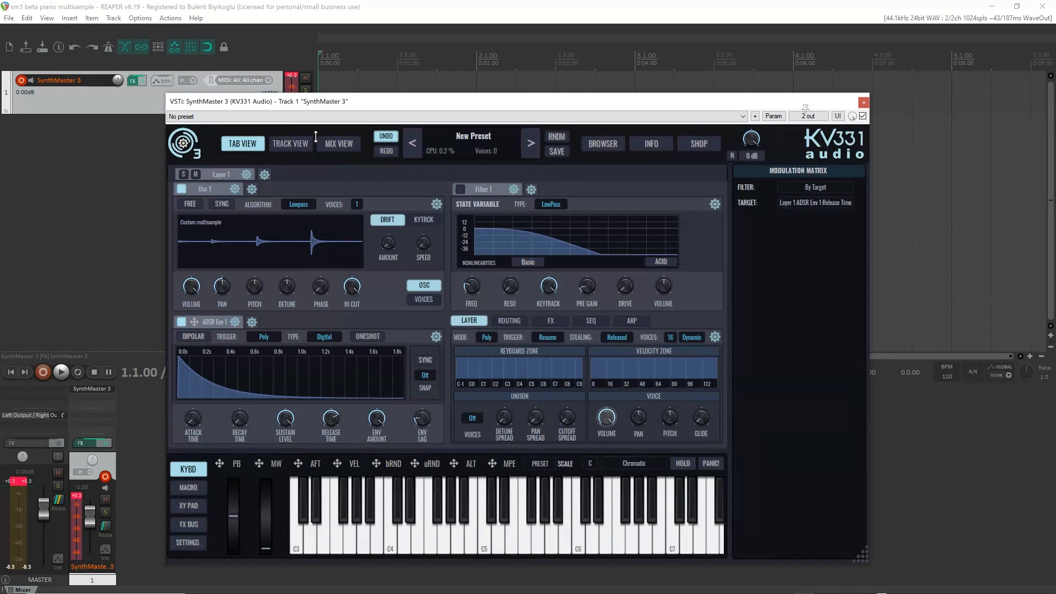
pyautogui.click(10, 18)
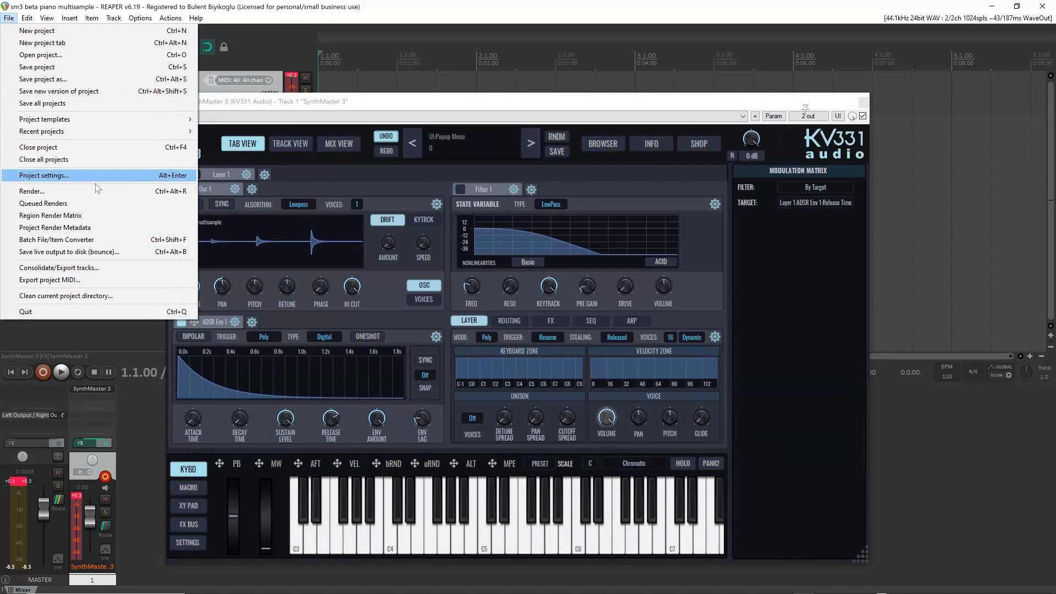
pyautogui.click(112, 80)
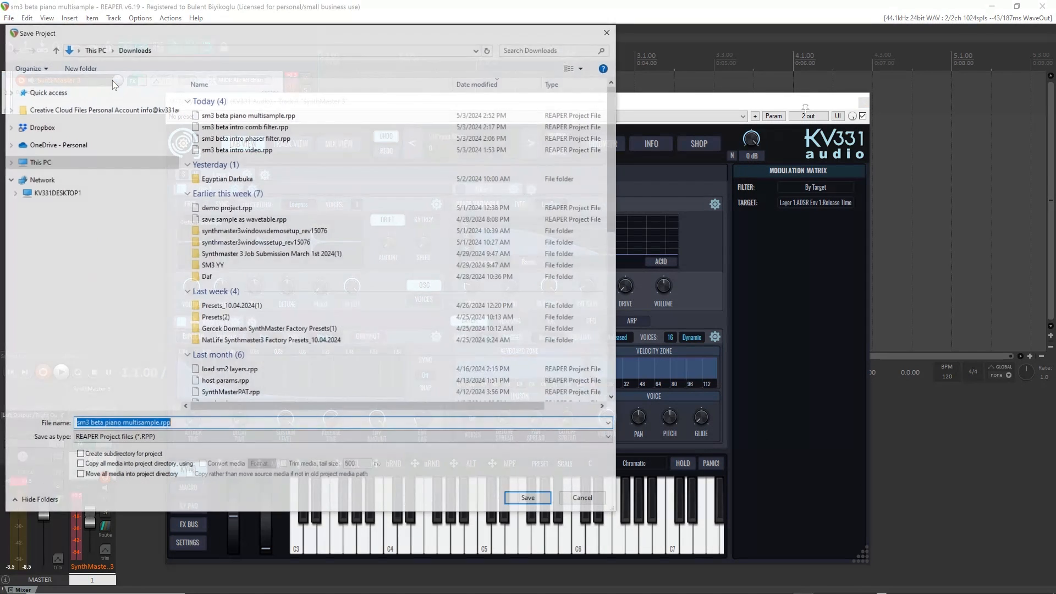
pyautogui.click(122, 425)
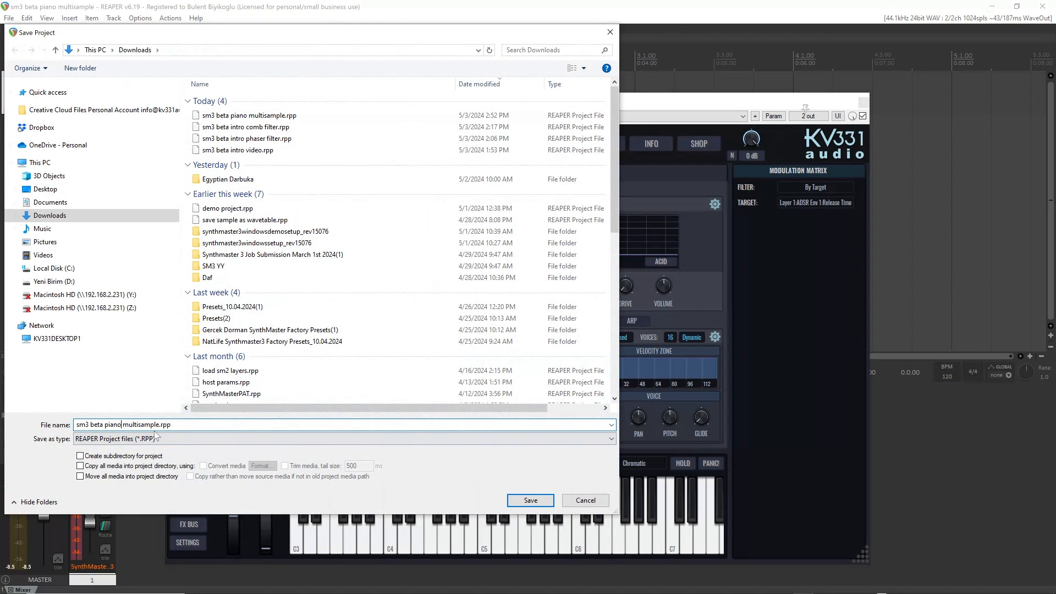
pyautogui.press('BackSpace')
pyautogui.press('BackSpace')
pyautogui.press('BackSpace')
pyautogui.press('BackSpace')
pyautogui.press('BackSpace')
pyautogui.press('BackSpace')
pyautogui.write('darbuka')
pyautogui.press('Return')
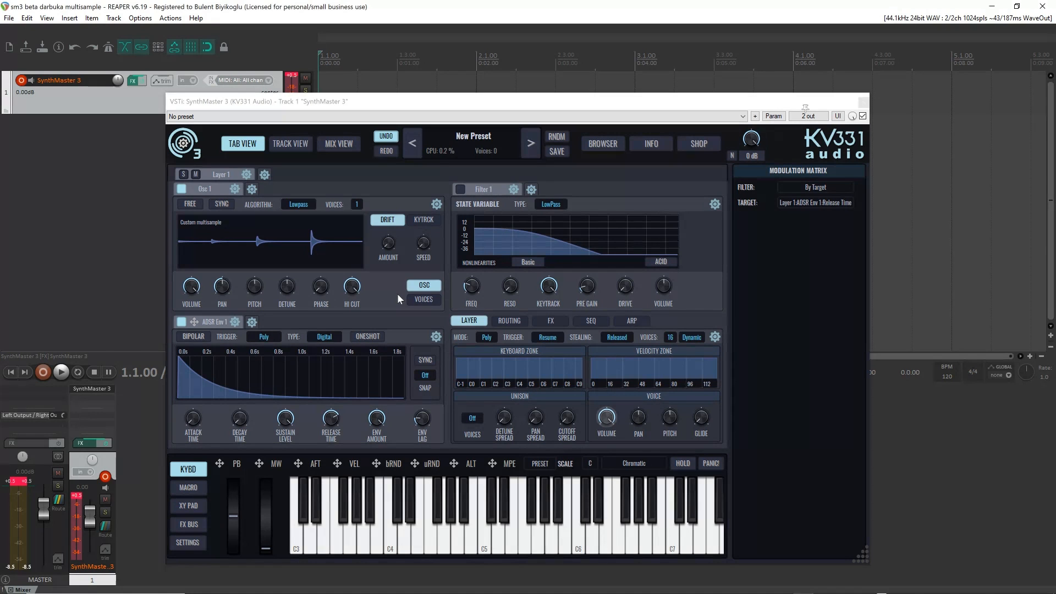
# - Show the layer's routing diagram, and filter the preset browser to product SynthMaster 3 and the first individual author listed
pyautogui.click(509, 321)
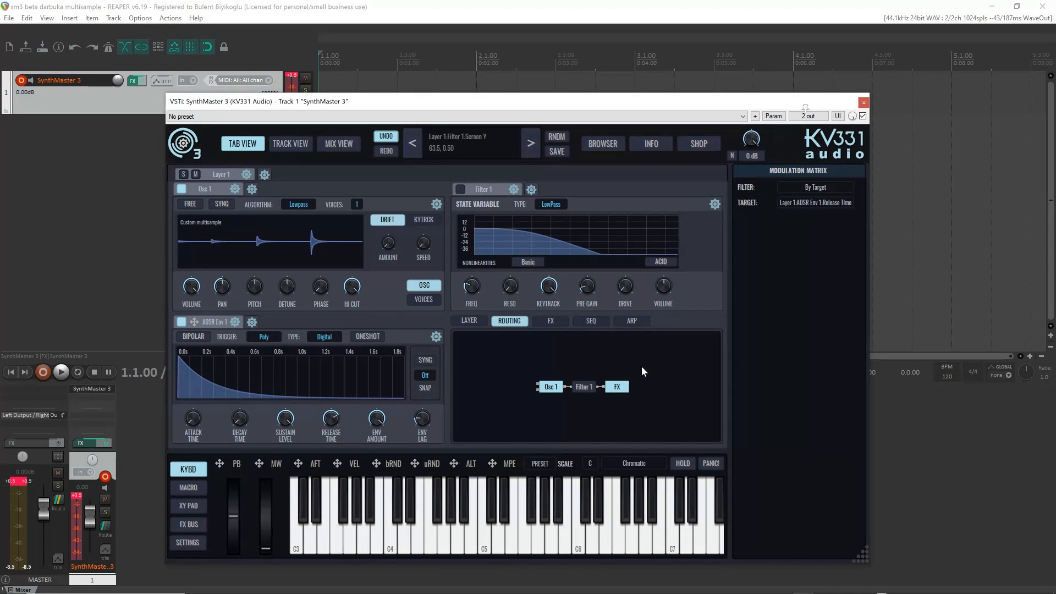
pyautogui.moveTo(423, 102); pyautogui.dragTo(443, 102)
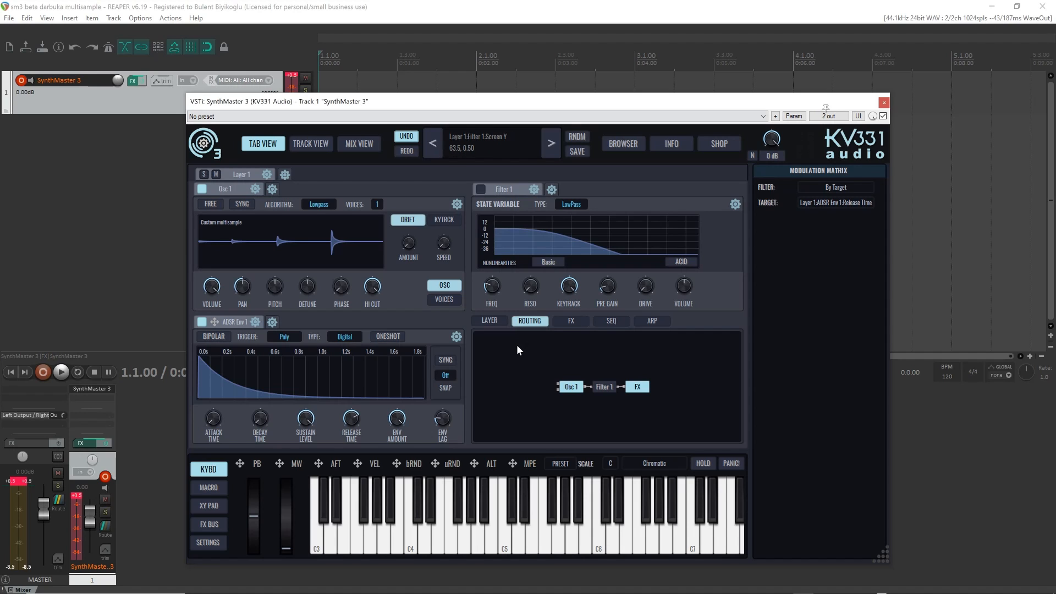
pyautogui.click(621, 145)
pyautogui.click(236, 194)
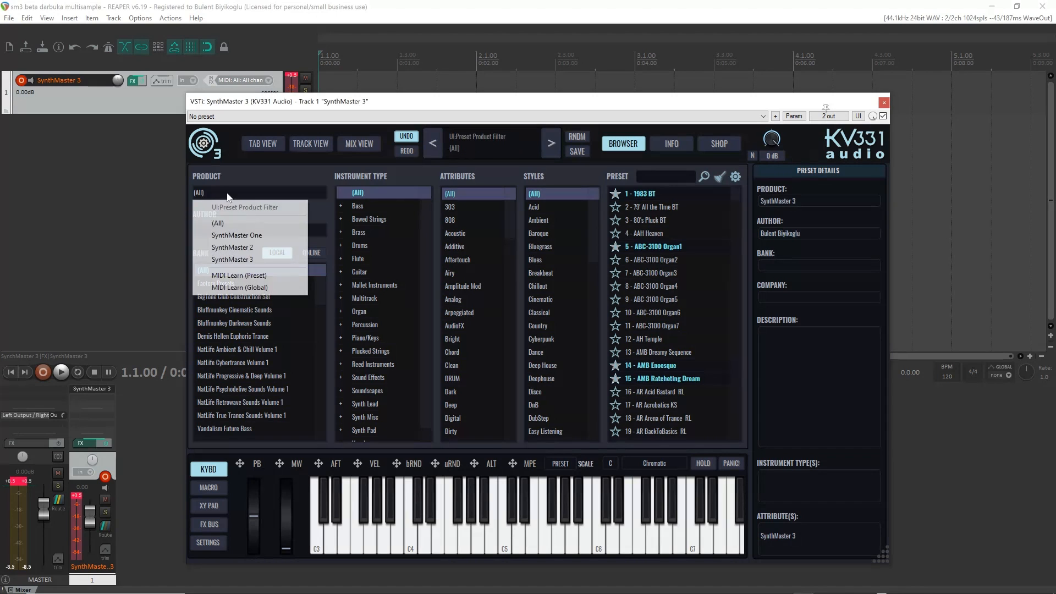
pyautogui.click(235, 242)
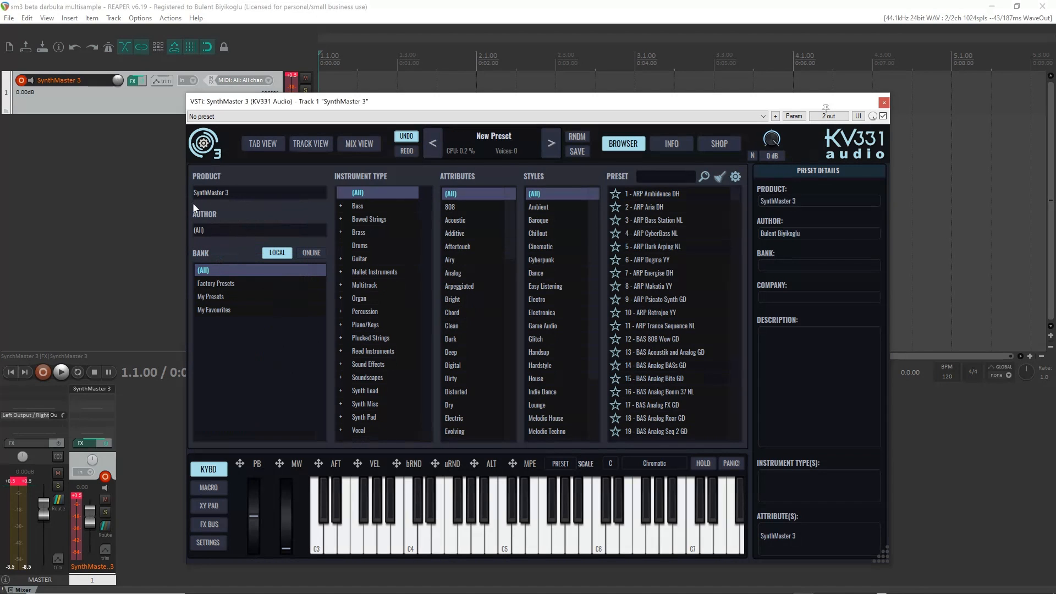
pyautogui.click(227, 229)
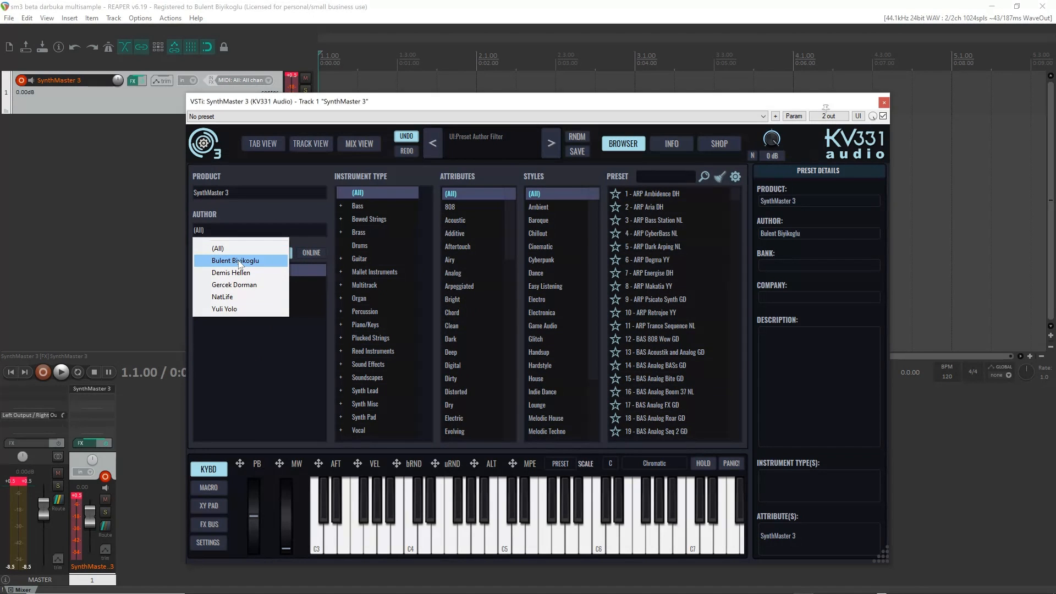
pyautogui.click(233, 261)
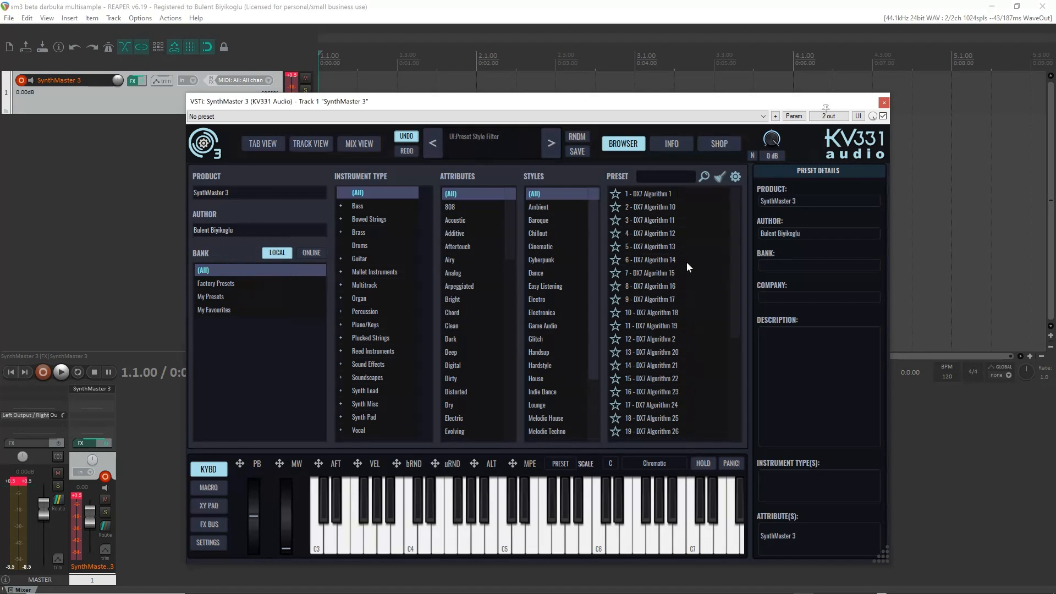
# - Load the DX7 Algorithm 20 preset and return to the tab view with its routing diagram
pyautogui.moveTo(735, 209)
pyautogui.mouseDown()
pyautogui.moveTo(727, 332)
pyautogui.moveTo(730, 215)
pyautogui.mouseUp()
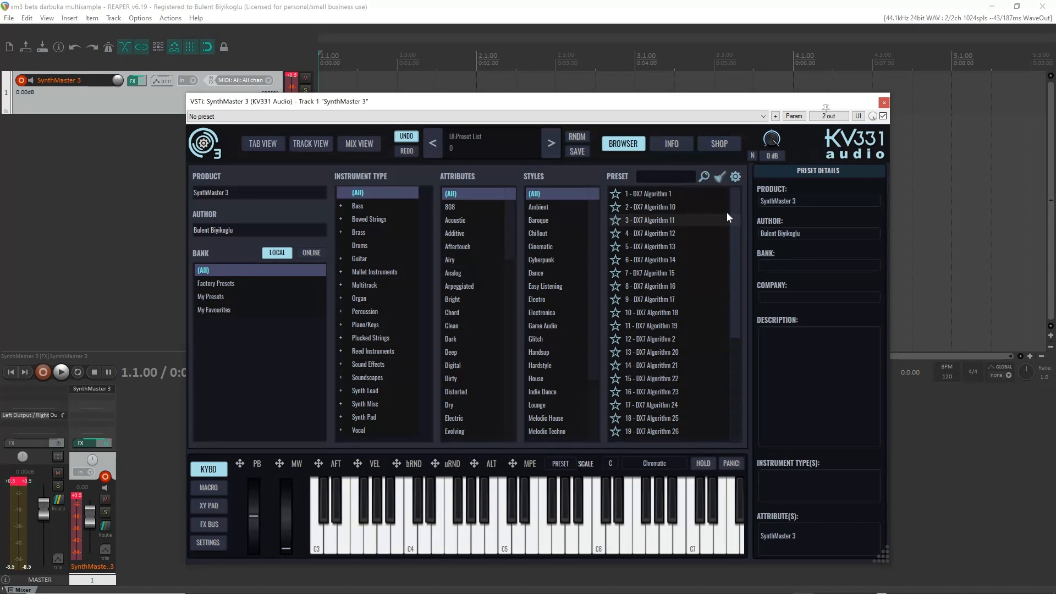
pyautogui.moveTo(732, 272); pyautogui.dragTo(736, 309)
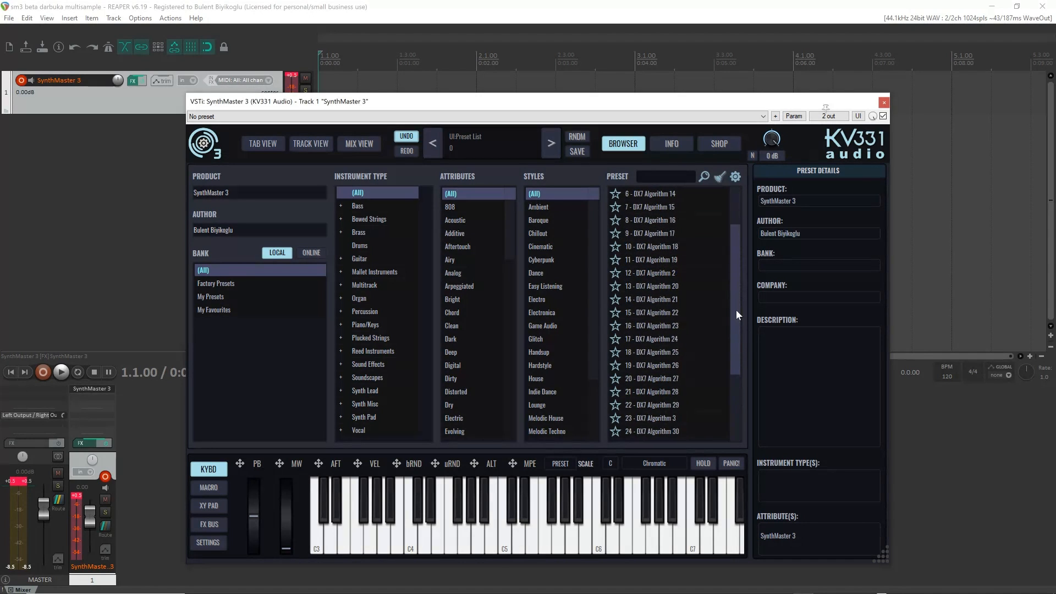
pyautogui.click(653, 287)
pyautogui.click(264, 144)
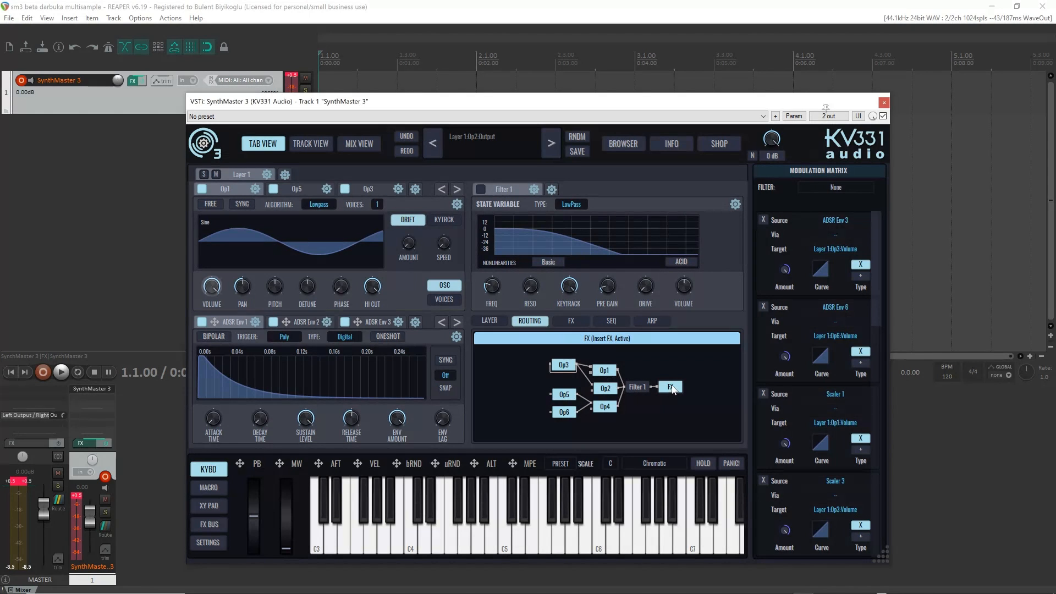
# - Make room before the FX module in the routing diagram and insert a new waveshaper between Filter 1 and FX
pyautogui.moveTo(697, 385); pyautogui.dragTo(708, 387)
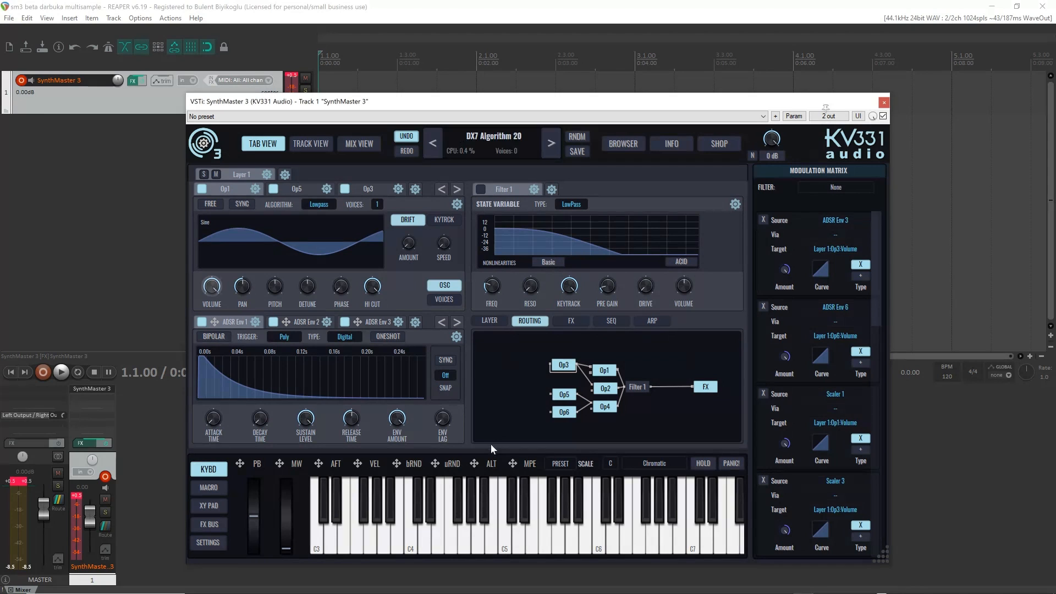
pyautogui.rightClick(497, 368)
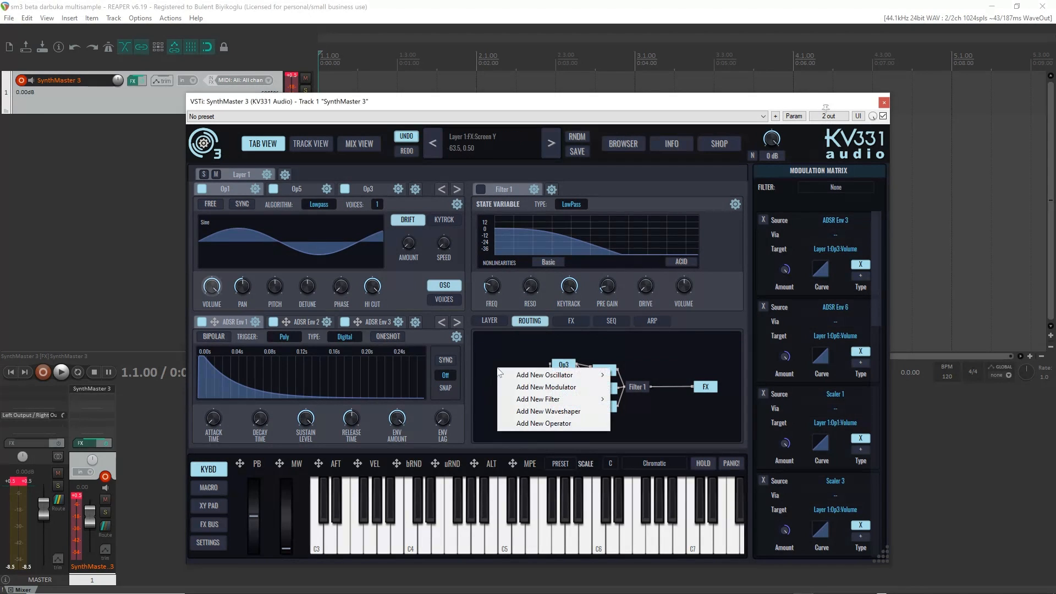
pyautogui.click(563, 412)
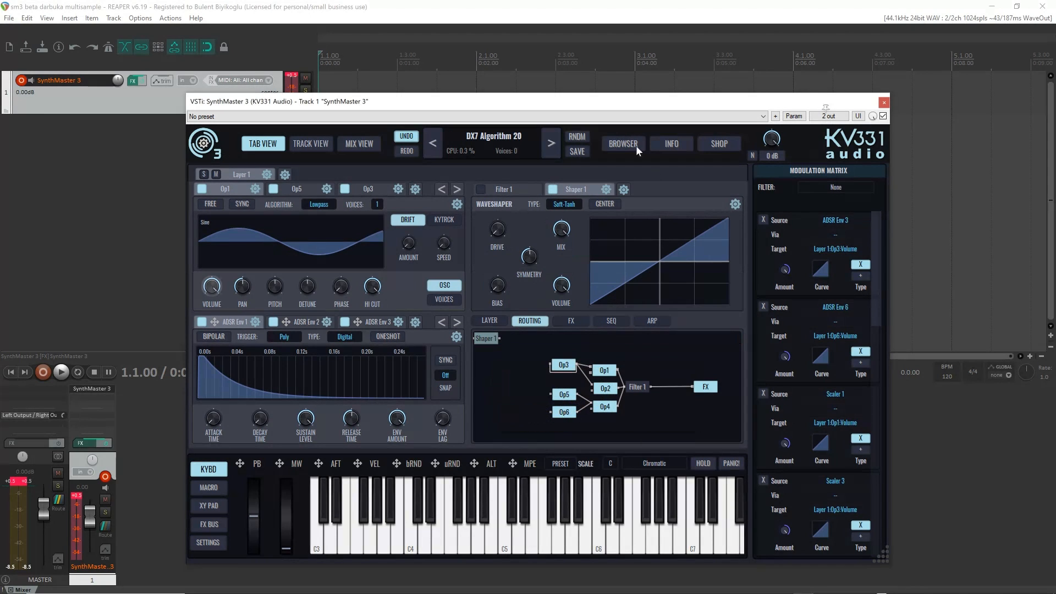
pyautogui.moveTo(484, 339); pyautogui.dragTo(674, 386)
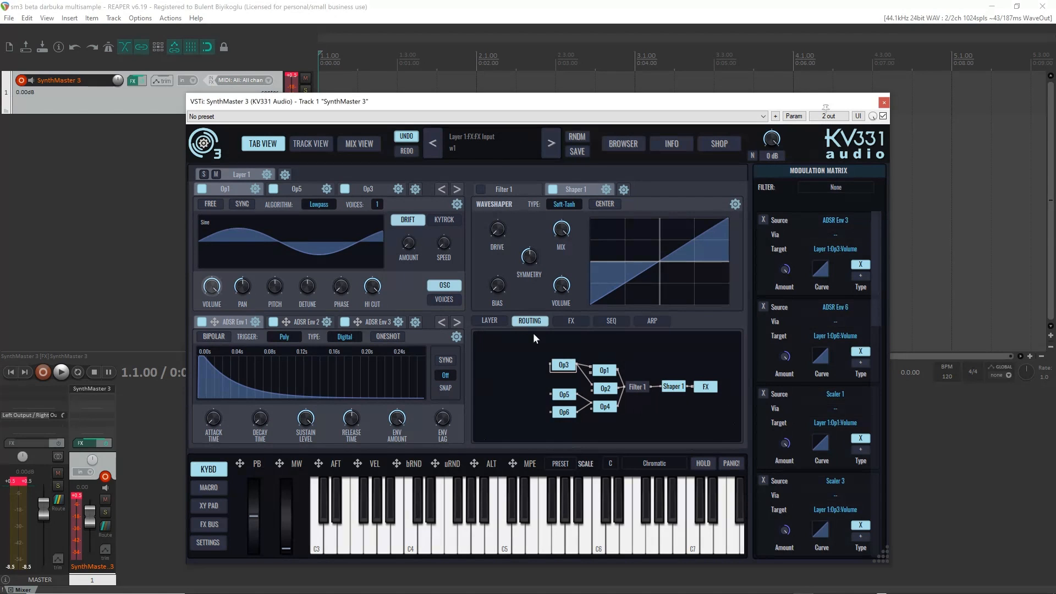
# - Bypass Shaper 1, FX, Op2 and Op4 in the routing diagram
pyautogui.click(672, 386)
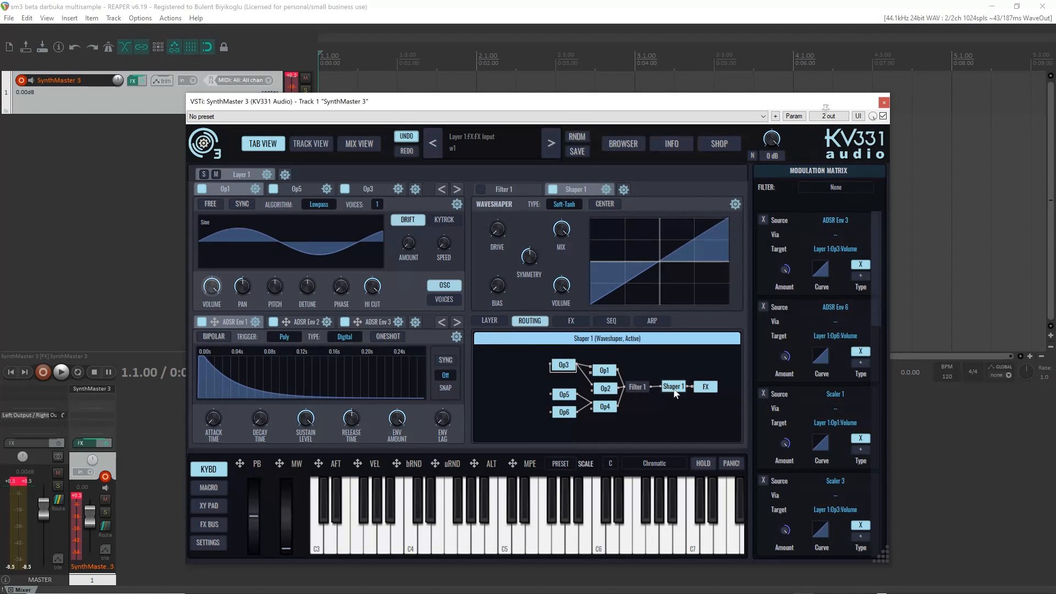
pyautogui.click(712, 389)
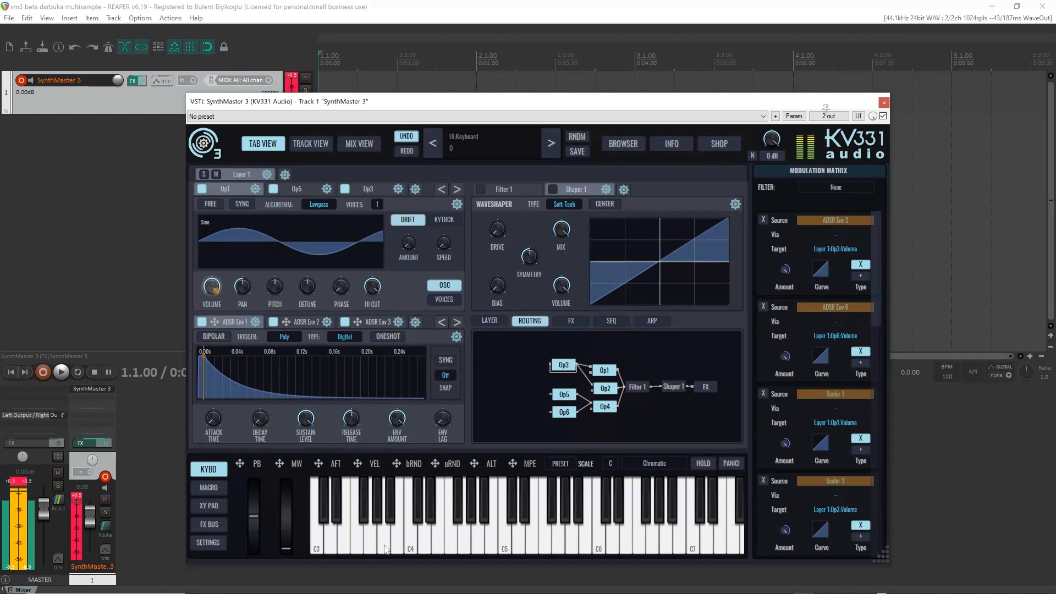
pyautogui.click(608, 390)
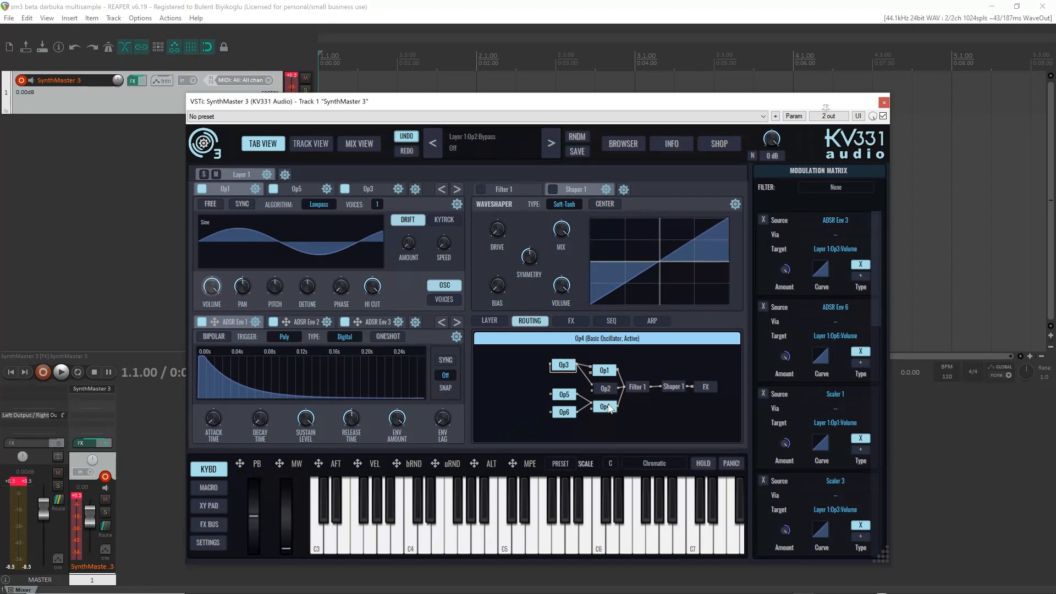
pyautogui.click(609, 411)
# - Display the Op3 and Op5 modulator settings, and activate Filter 1 in the routing diagram
pyautogui.click(564, 367)
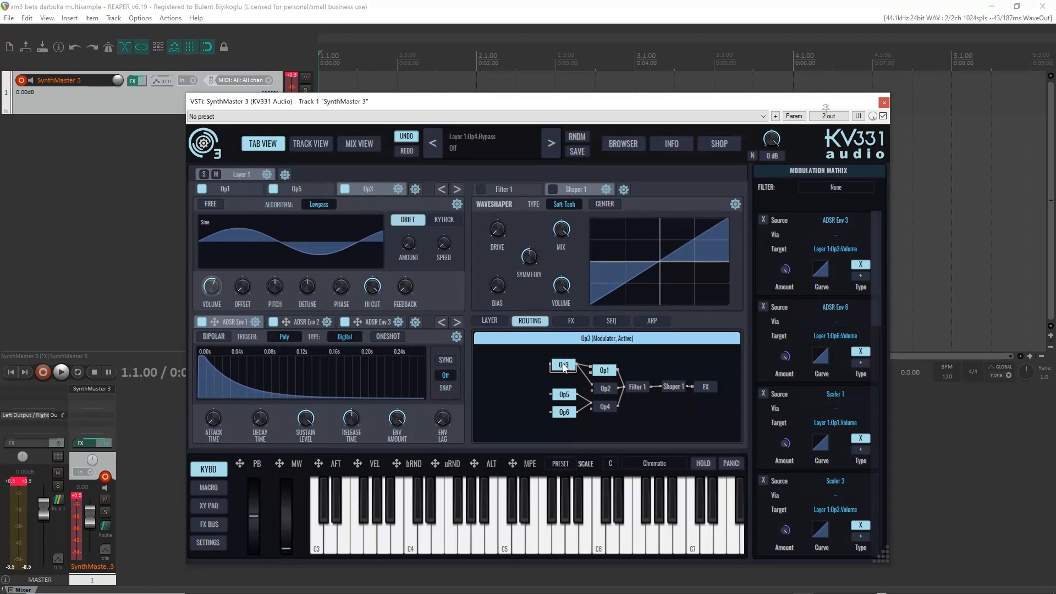
pyautogui.click(565, 396)
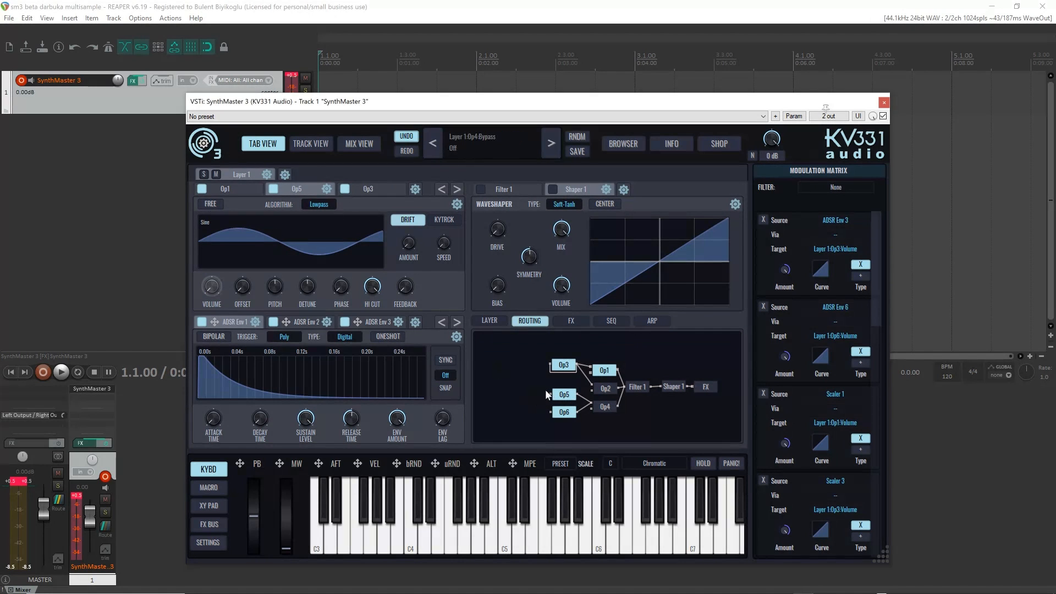
pyautogui.click(637, 386)
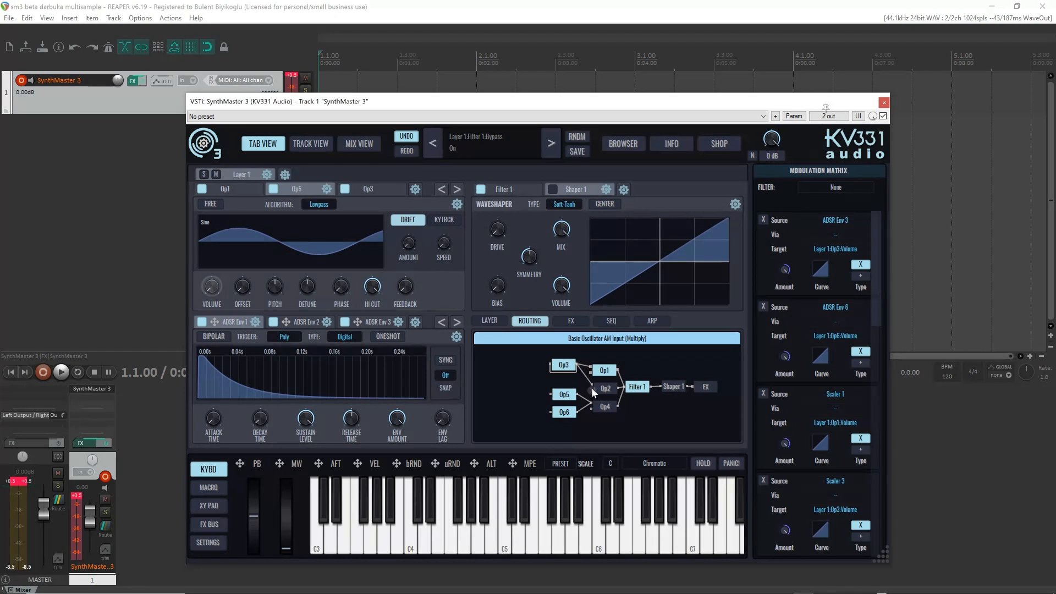
# - Examine the operators, Filter 1 and Shaper 1 from the routing diagram, and the Via source options of the ADSR Env 3 modulation entry
pyautogui.click(564, 366)
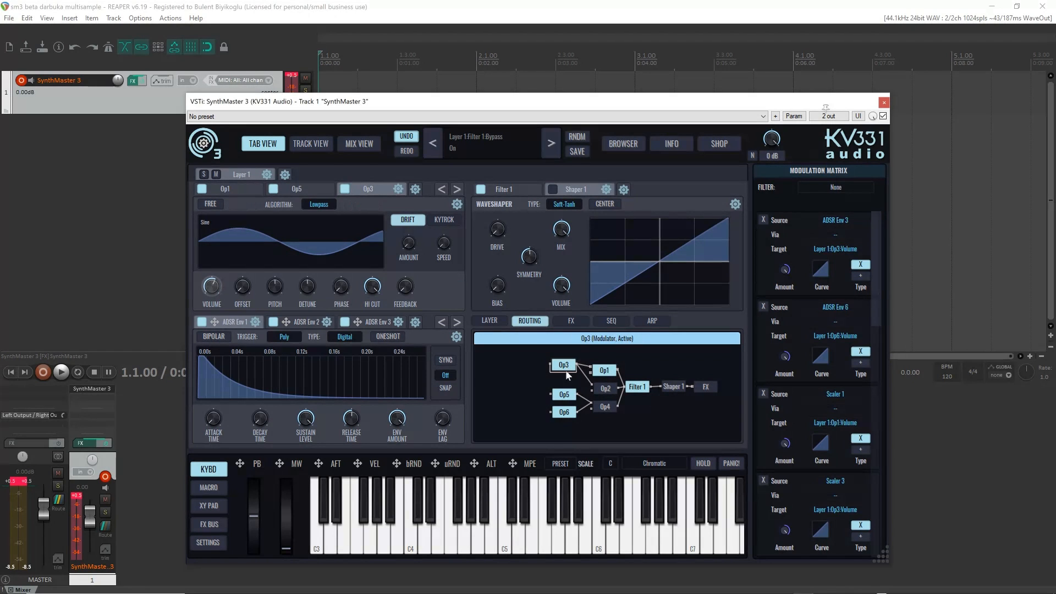
pyautogui.click(572, 399)
pyautogui.click(569, 411)
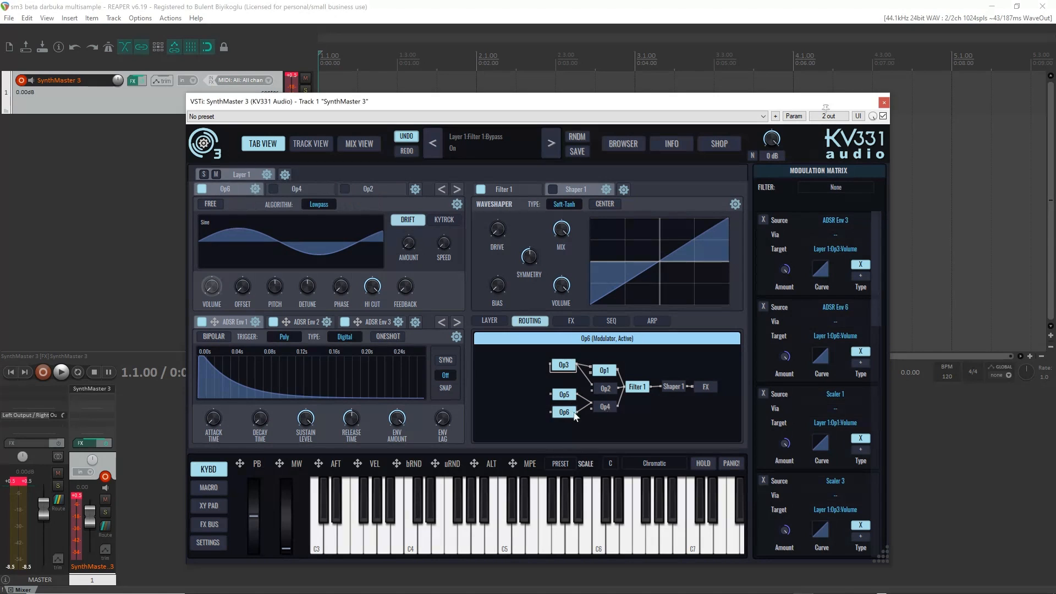
pyautogui.click(609, 406)
pyautogui.click(610, 387)
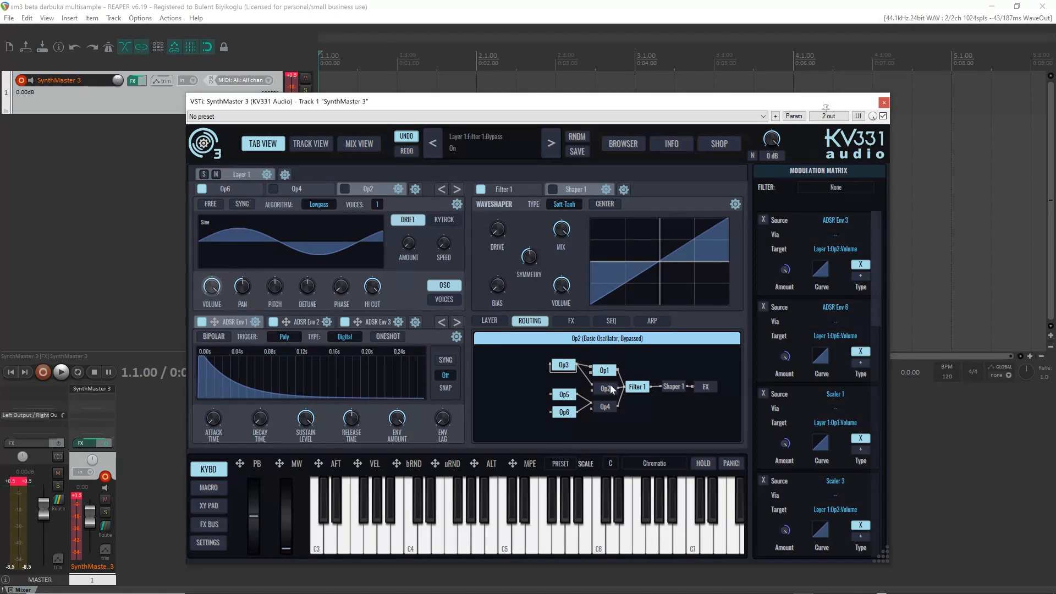
pyautogui.click(641, 389)
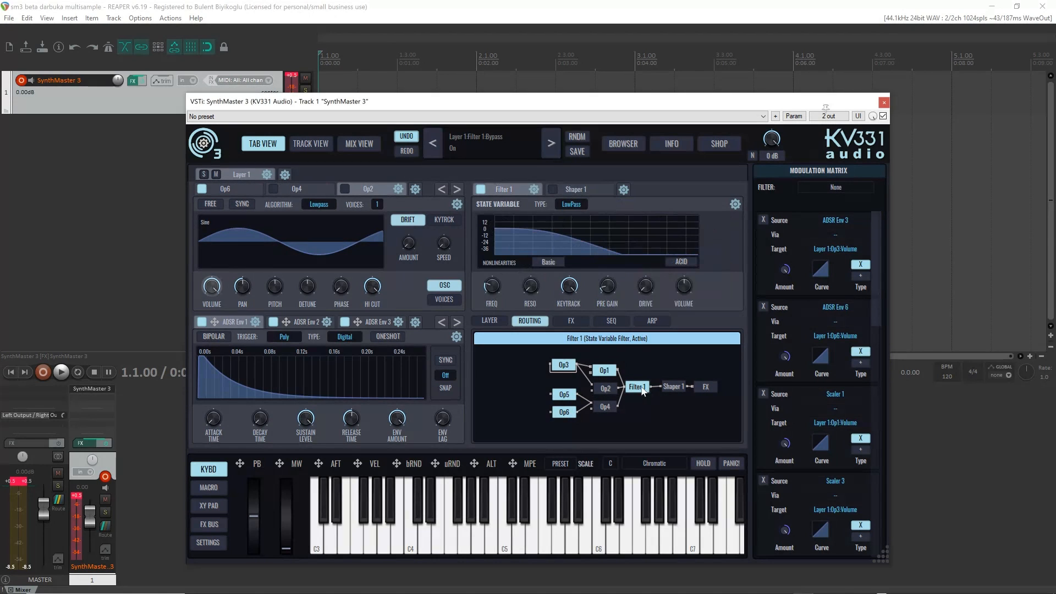
pyautogui.click(676, 386)
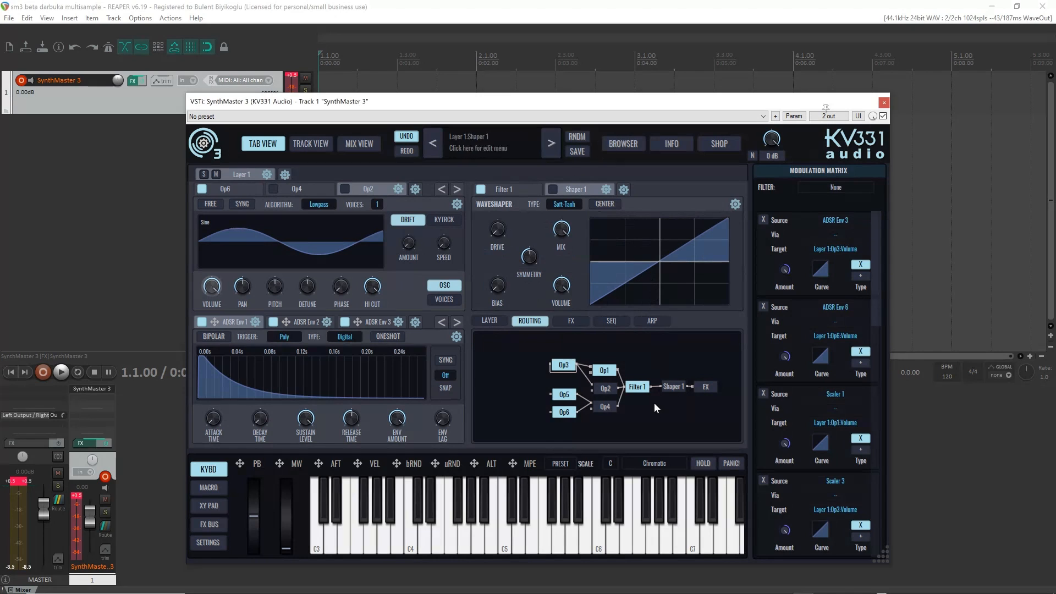
pyautogui.click(638, 387)
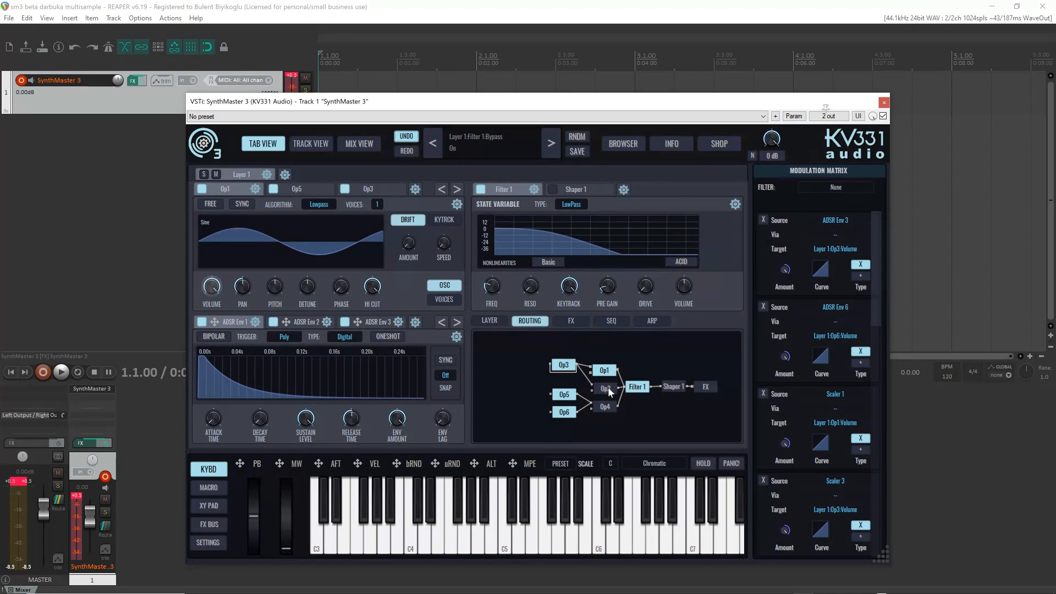
pyautogui.click(607, 406)
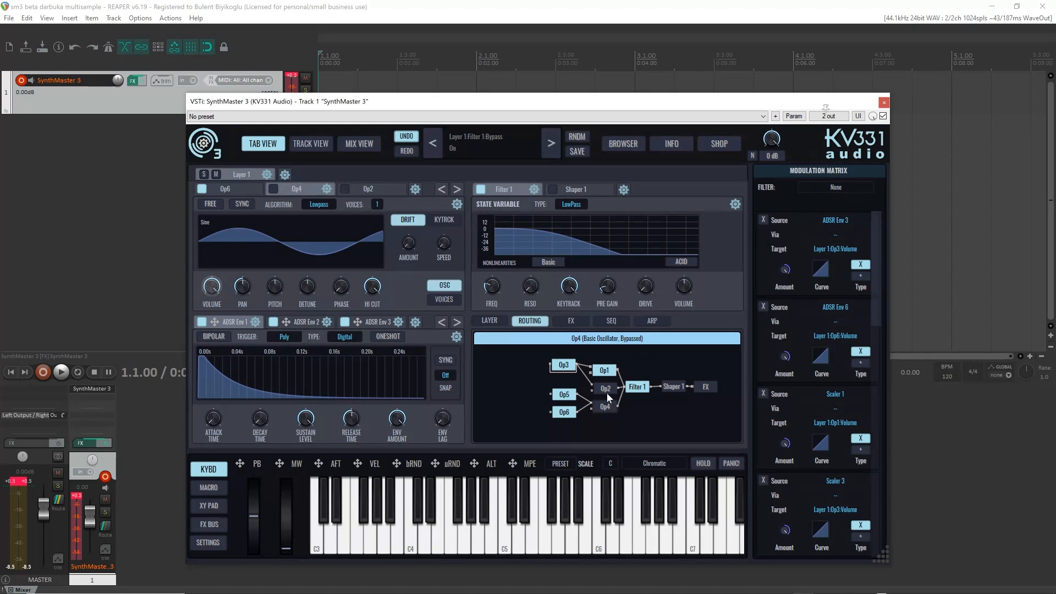
pyautogui.click(605, 371)
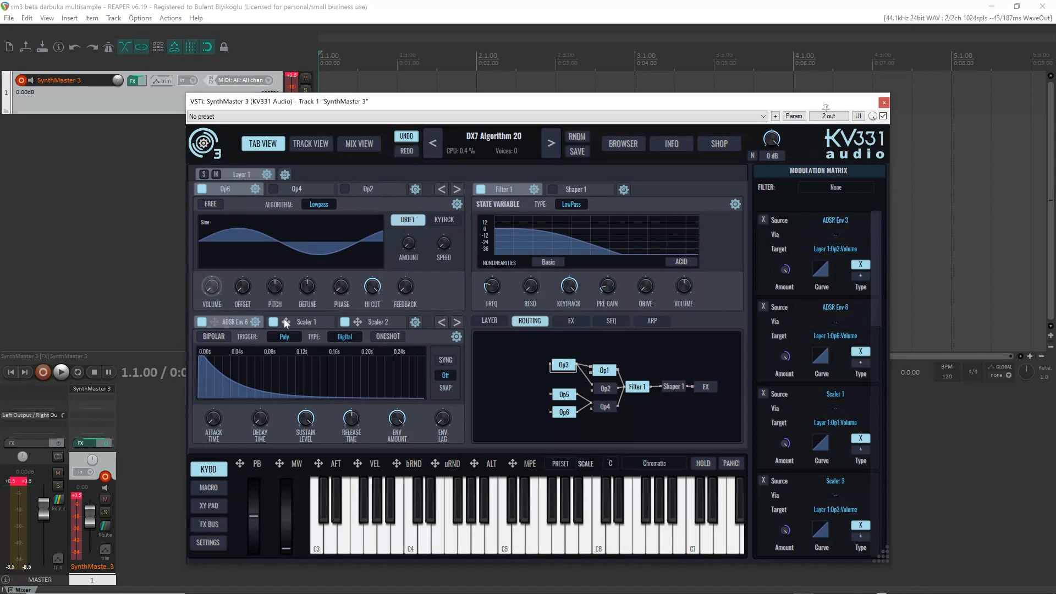
pyautogui.click(807, 233)
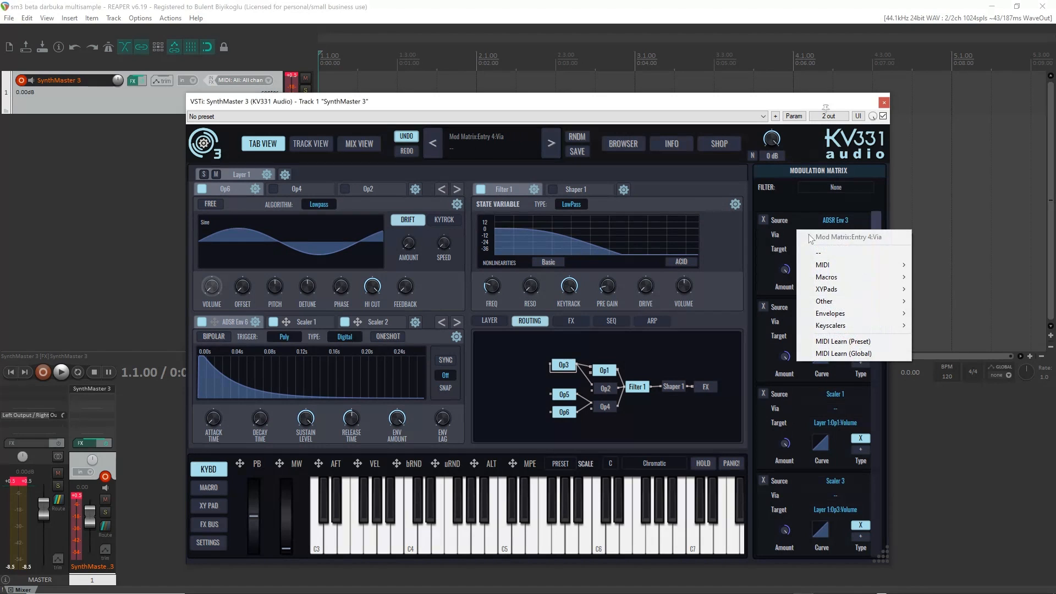
pyautogui.click(765, 265)
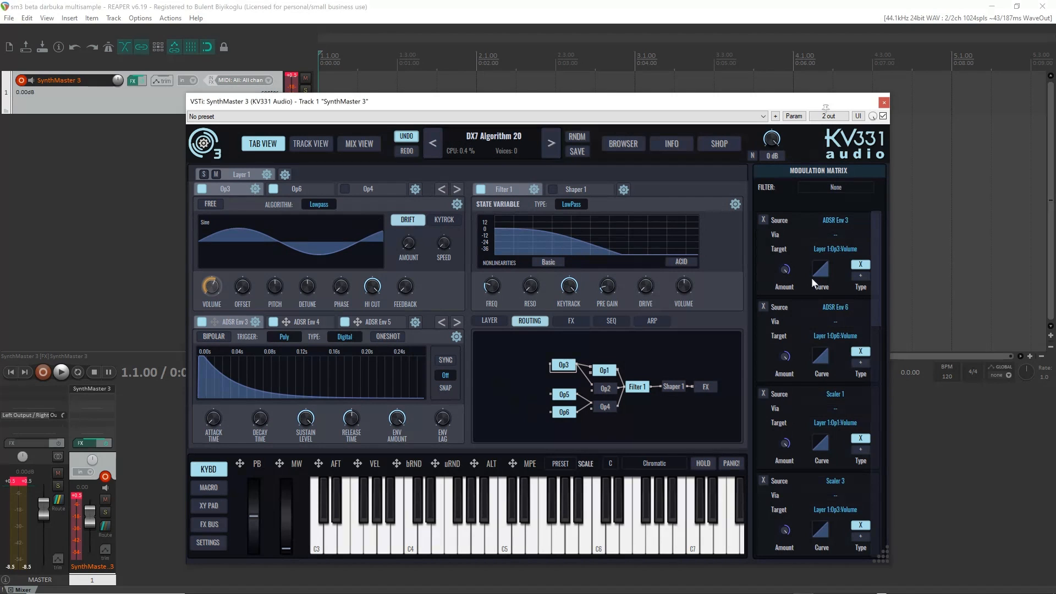
# - Examine the Scaler 4 and ADSR Env 1 modulation entries with their linked modules, and view the pitch options of Op1
pyautogui.moveTo(880, 252); pyautogui.dragTo(879, 400)
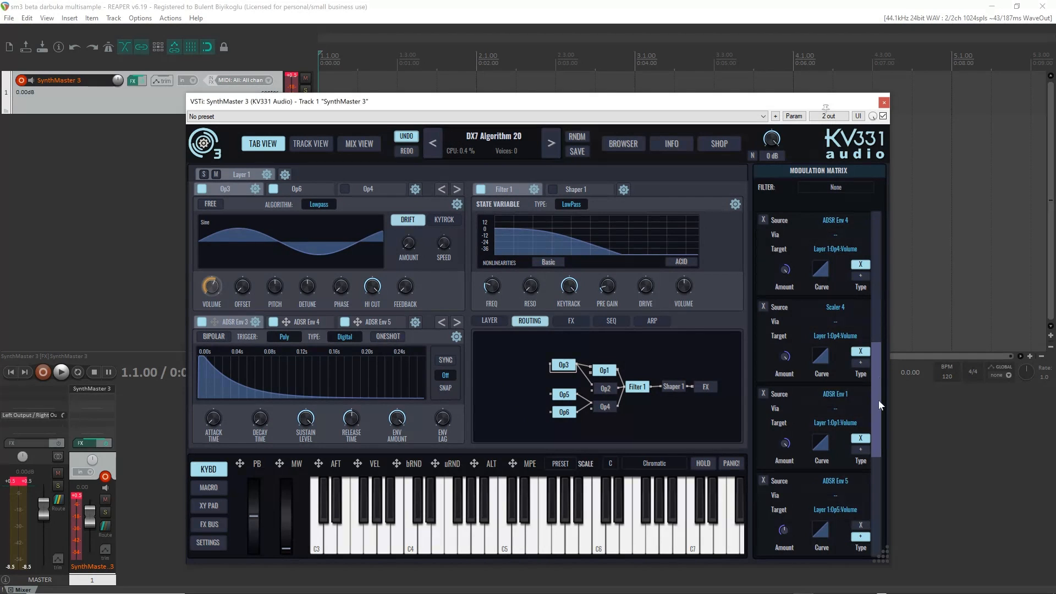
pyautogui.click(764, 342)
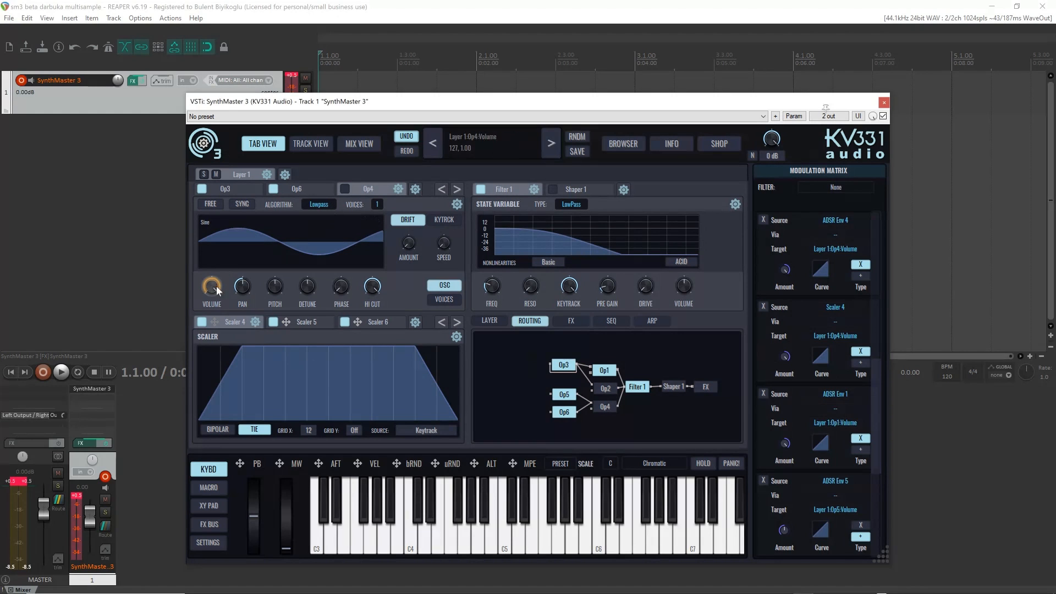
pyautogui.moveTo(765, 436)
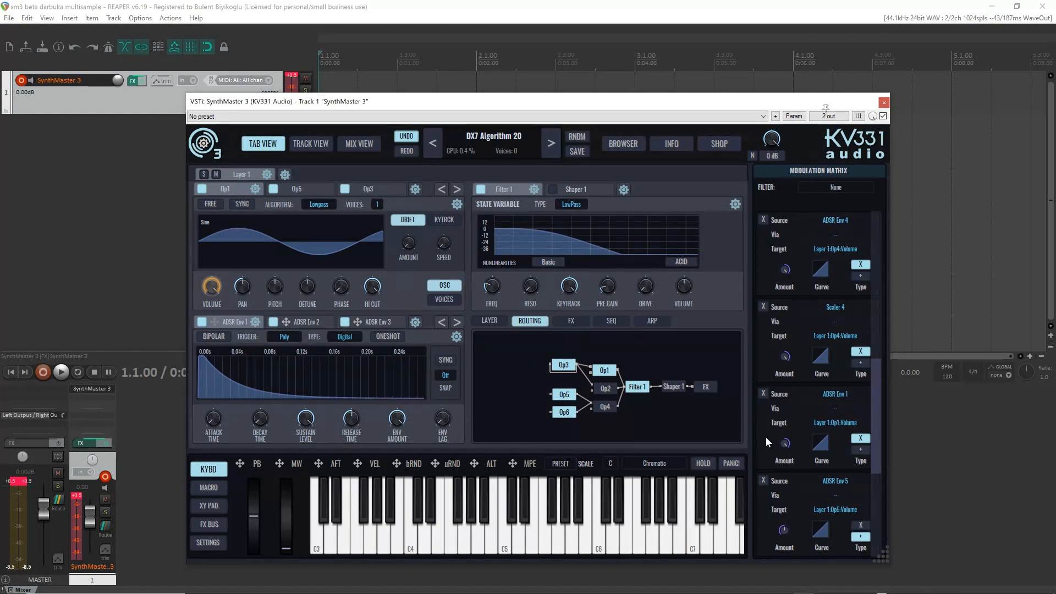
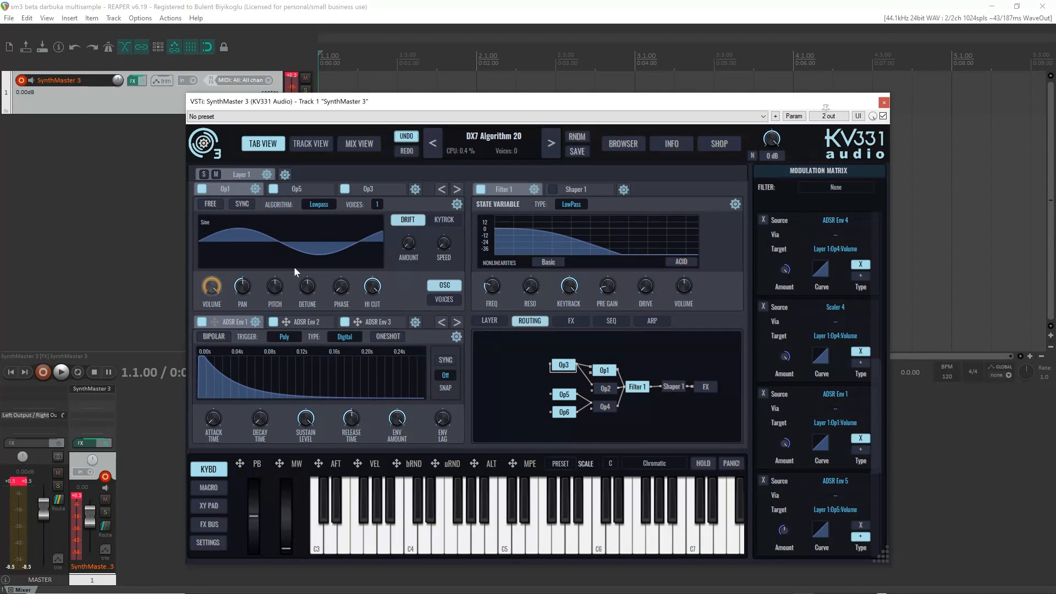
pyautogui.rightClick(274, 288)
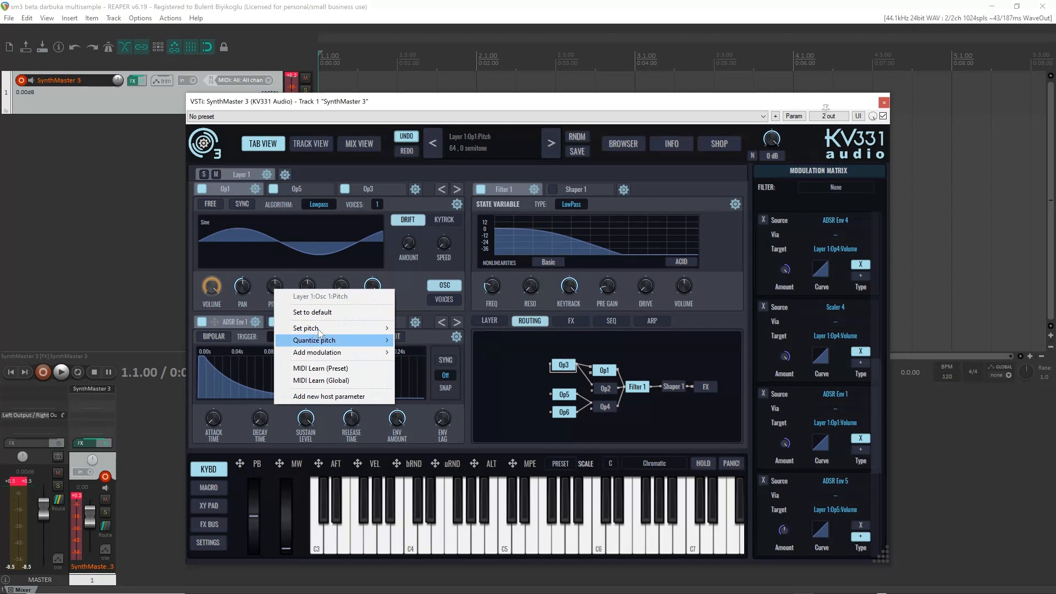
pyautogui.click(403, 285)
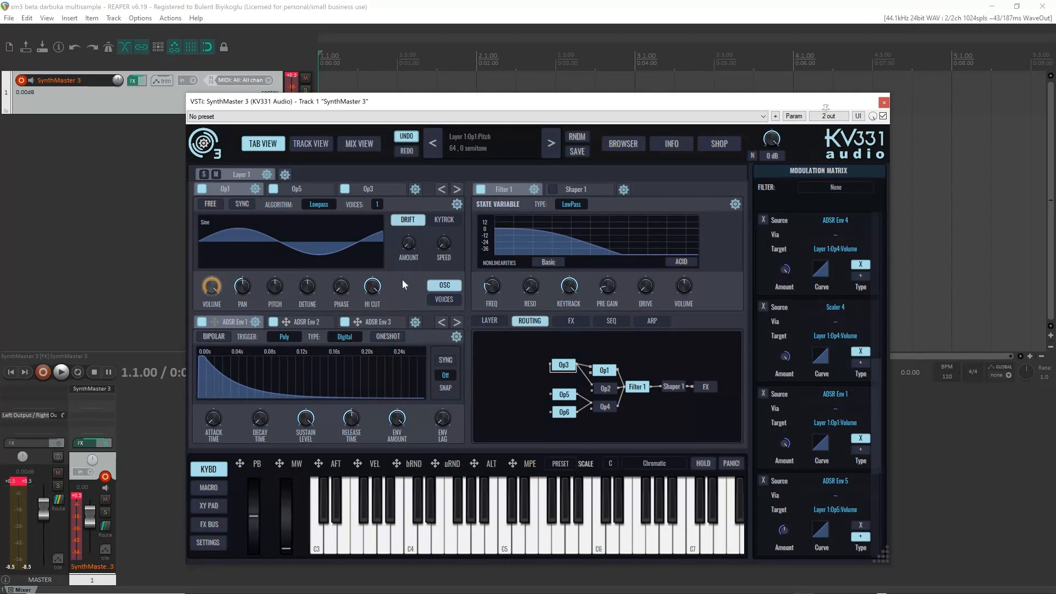
# - Lengthen ADSR Env 1's decay, lower its sustain level, and set its release time to about 2.1 s
pyautogui.click(244, 324)
pyautogui.moveTo(259, 425); pyautogui.dragTo(259, 378)
pyautogui.moveTo(319, 454); pyautogui.dragTo(319, 461)
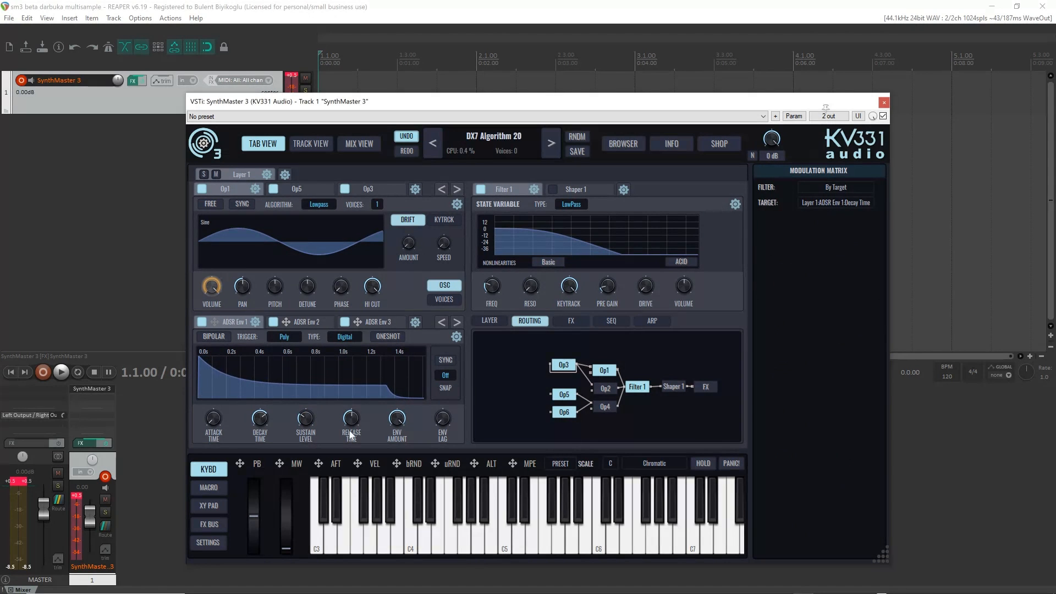
pyautogui.moveTo(350, 426); pyautogui.dragTo(346, 393)
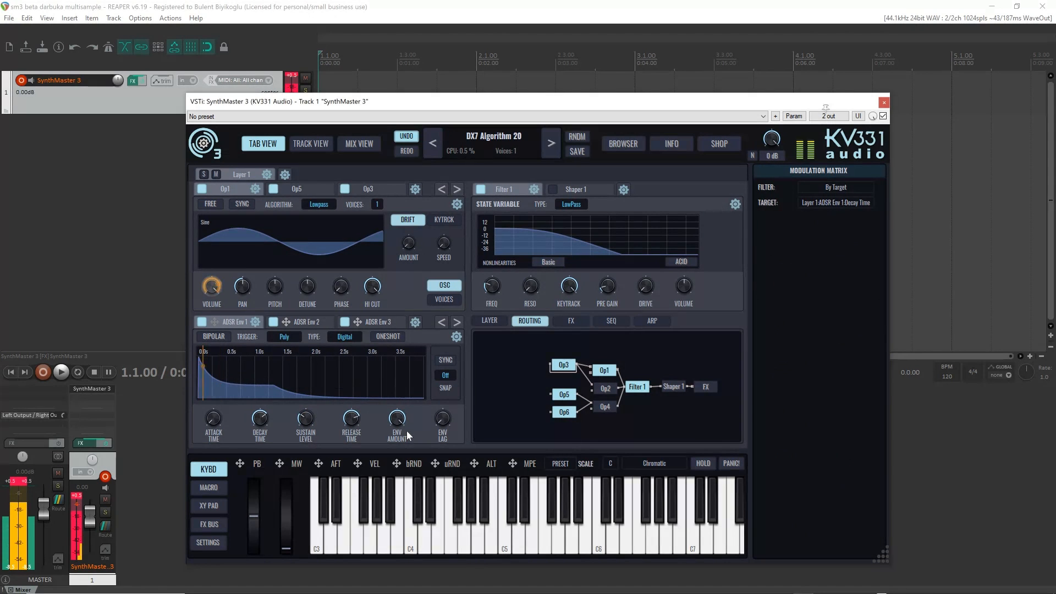
# - Display ADSR Env 3 from Op3's volume modulations, lengthen its release and decay, and lower its sustain level to about 0.36
pyautogui.click(367, 190)
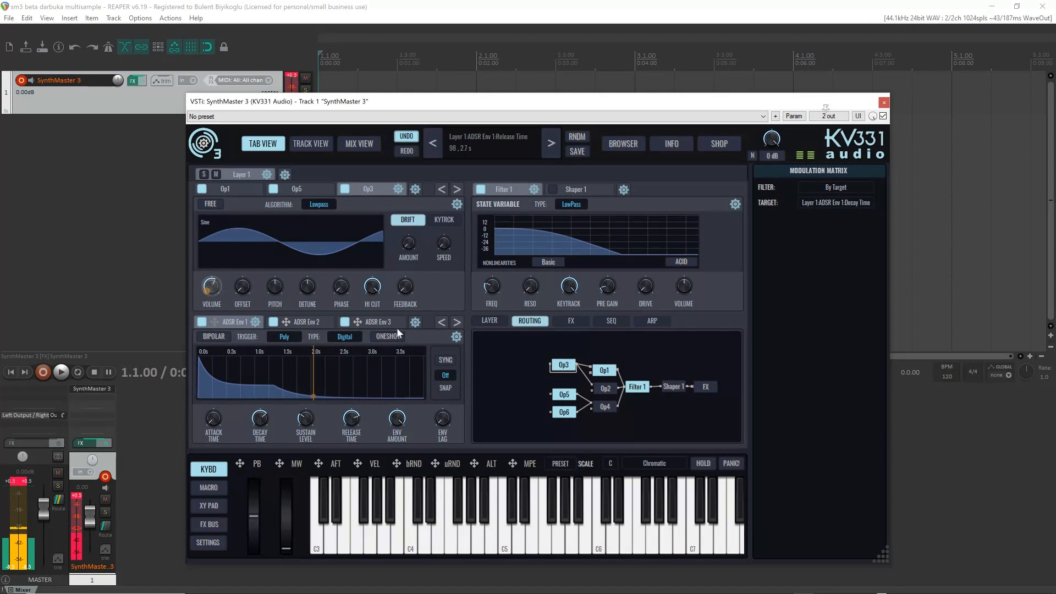
pyautogui.click(212, 289)
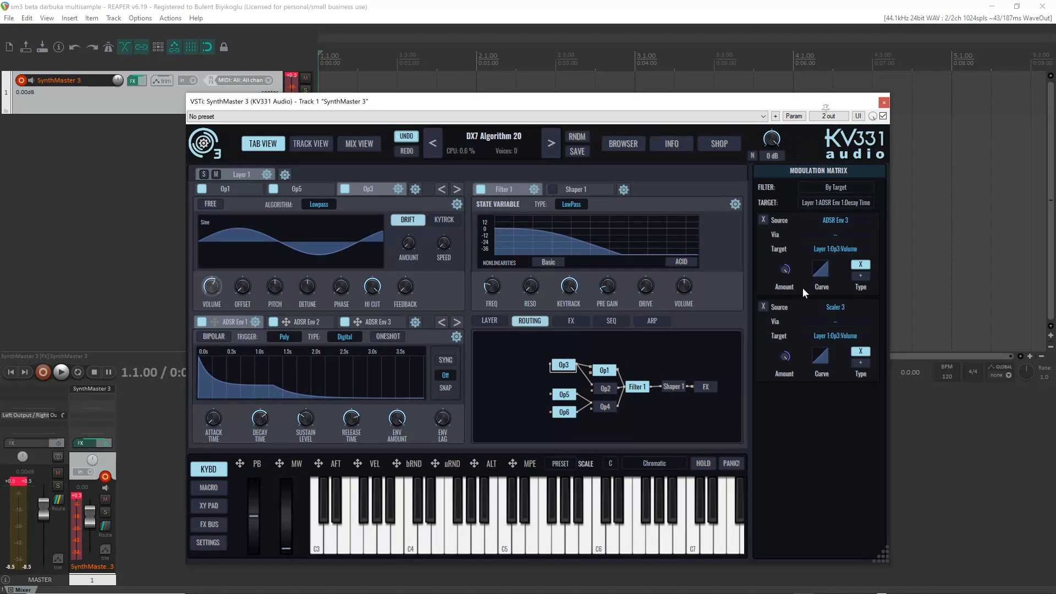
pyautogui.click(766, 254)
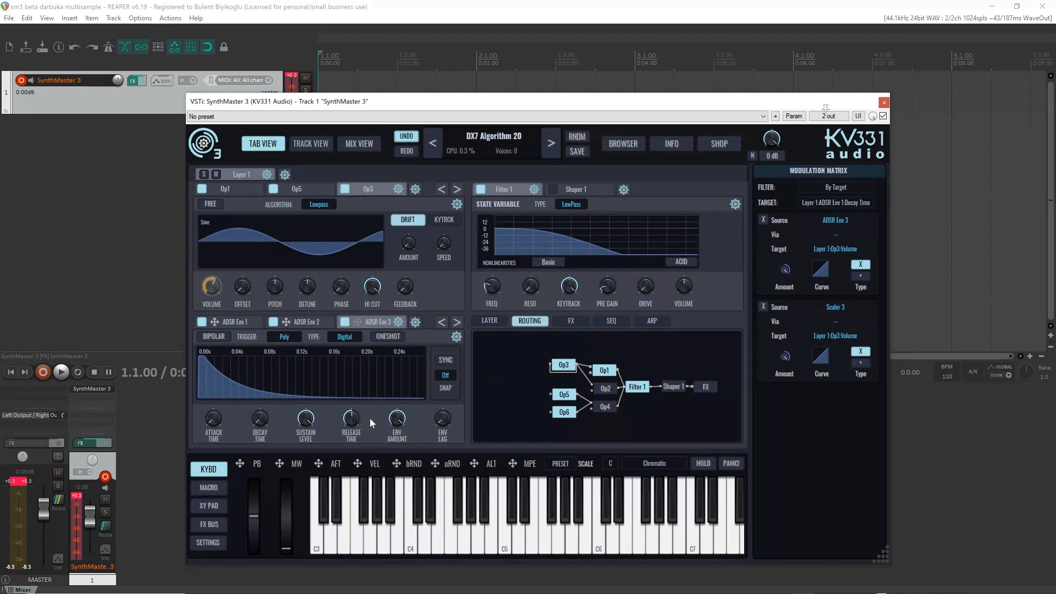
pyautogui.moveTo(358, 414); pyautogui.dragTo(357, 387)
pyautogui.moveTo(261, 421); pyautogui.dragTo(265, 371)
pyautogui.moveTo(306, 416); pyautogui.dragTo(323, 458)
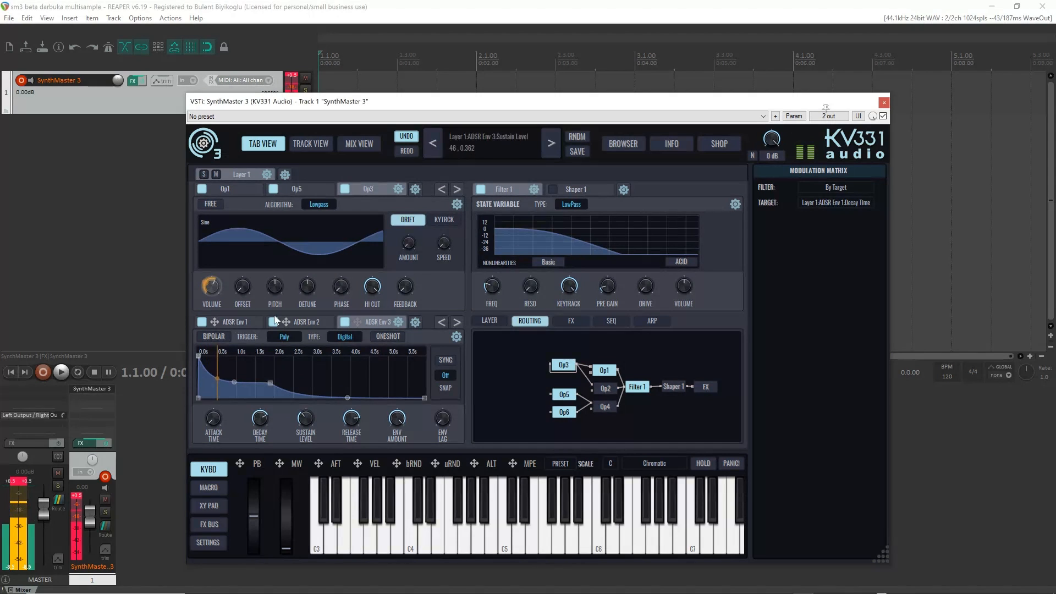
# - Set Op3's pitch to 1 octave and 0 semitones
pyautogui.scroll(1, 274, 285)
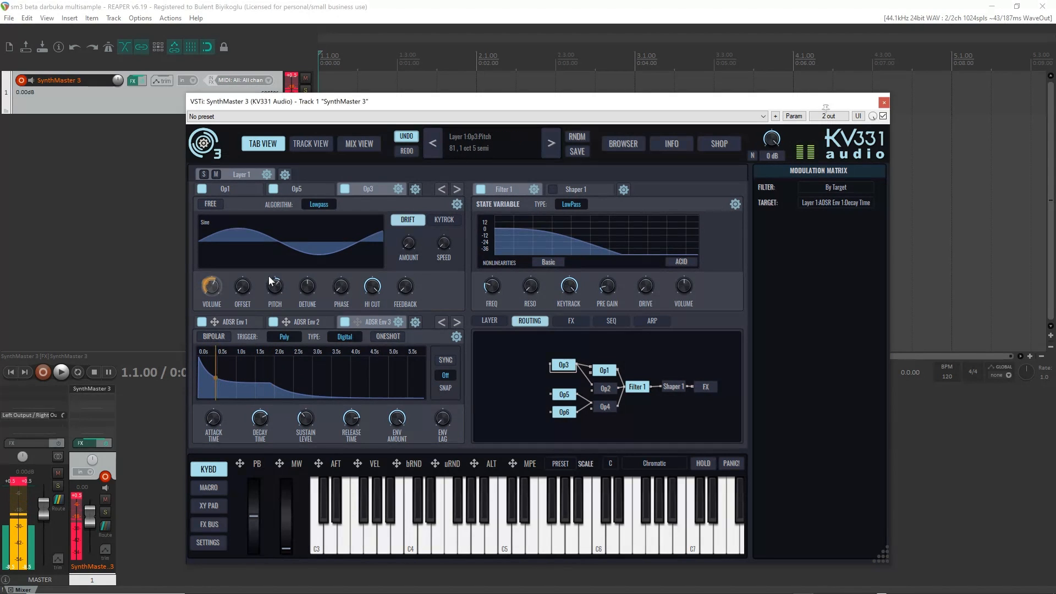
pyautogui.rightClick(276, 291)
pyautogui.moveTo(336, 327)
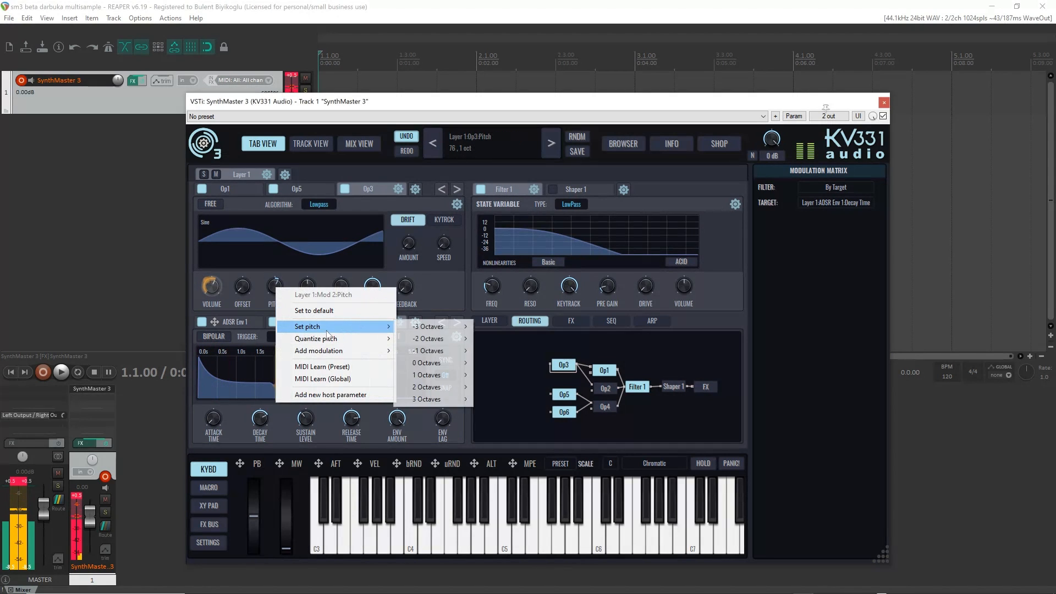
pyautogui.moveTo(448, 362)
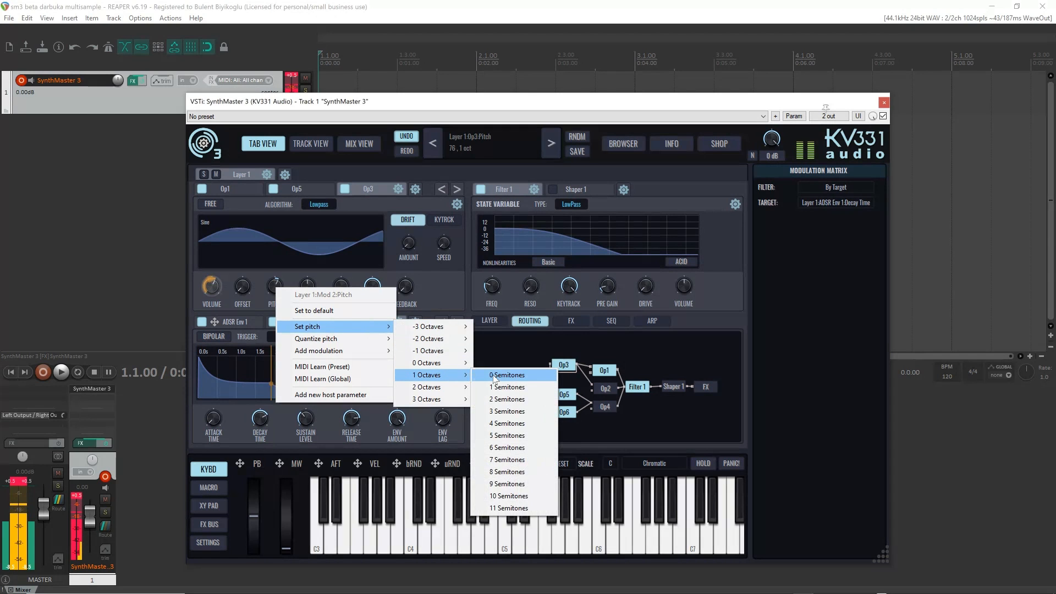
pyautogui.click(492, 374)
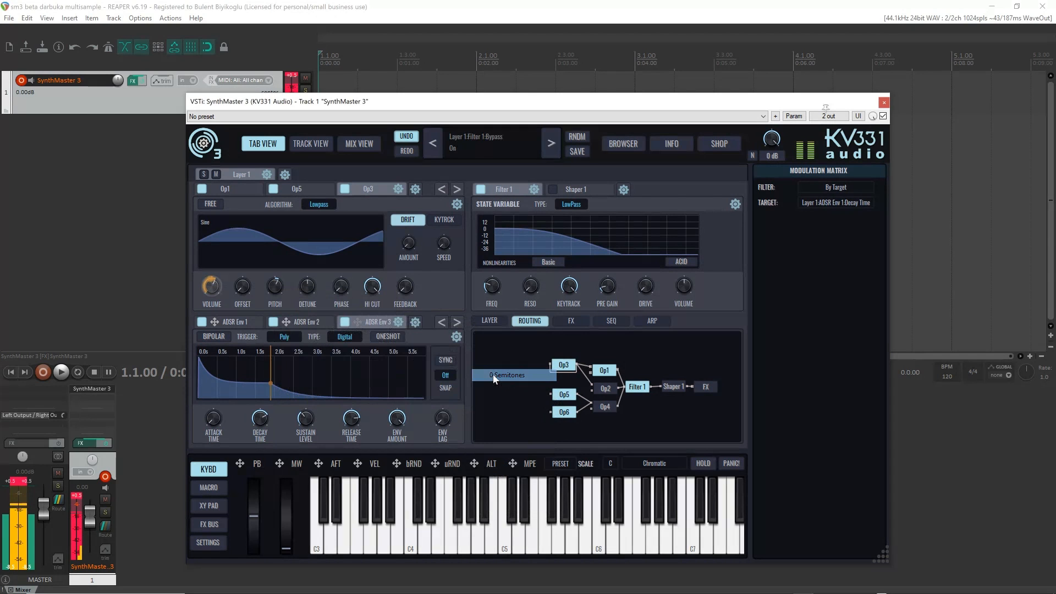
# - Set Op3's pitch to 2 octaves and 0 semitones
pyautogui.rightClick(275, 287)
pyautogui.moveTo(329, 326)
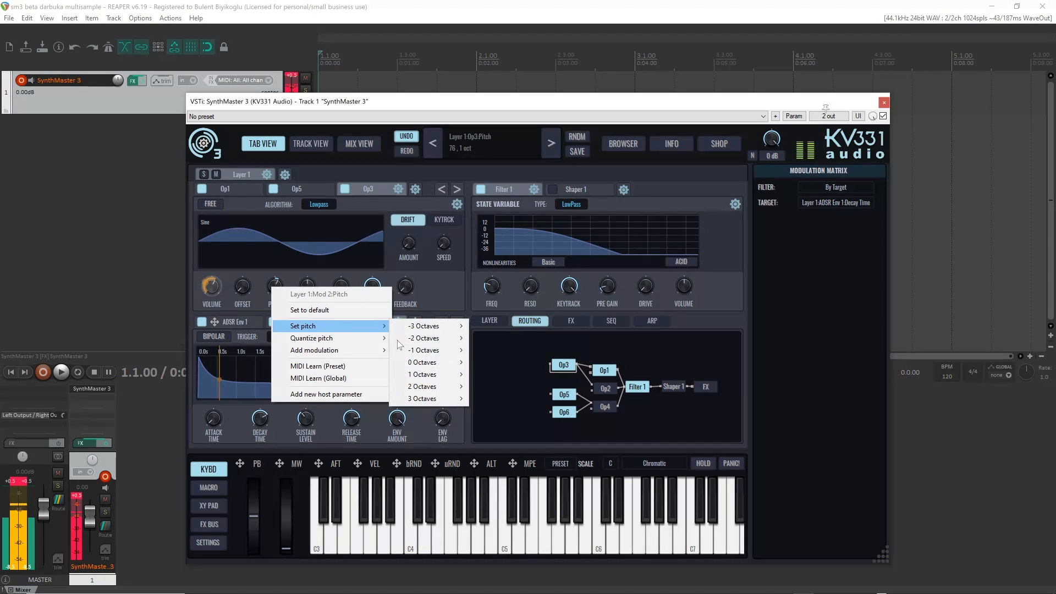
pyautogui.moveTo(450, 392)
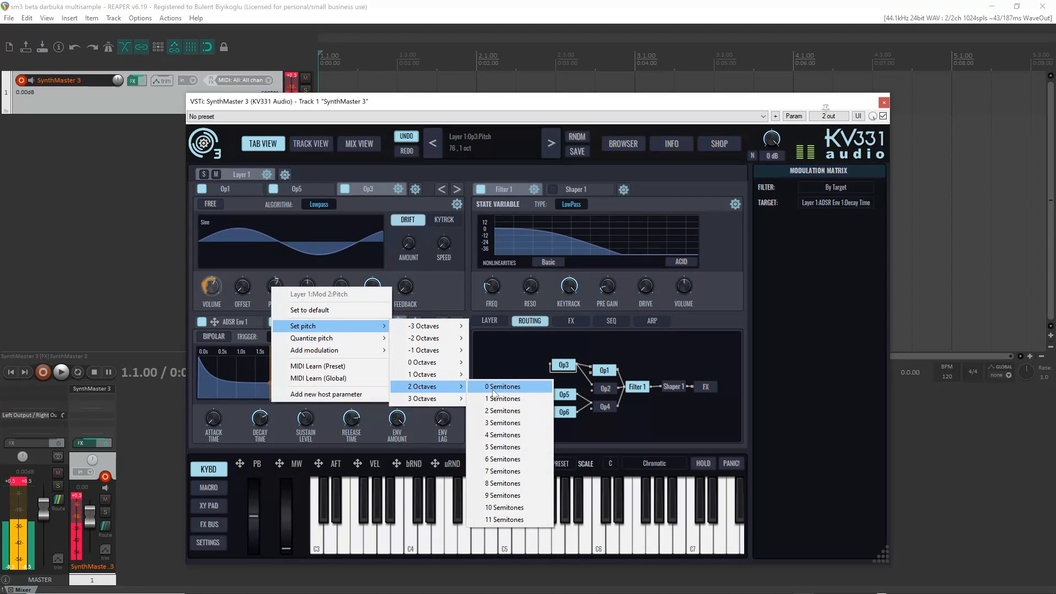
pyautogui.click(492, 388)
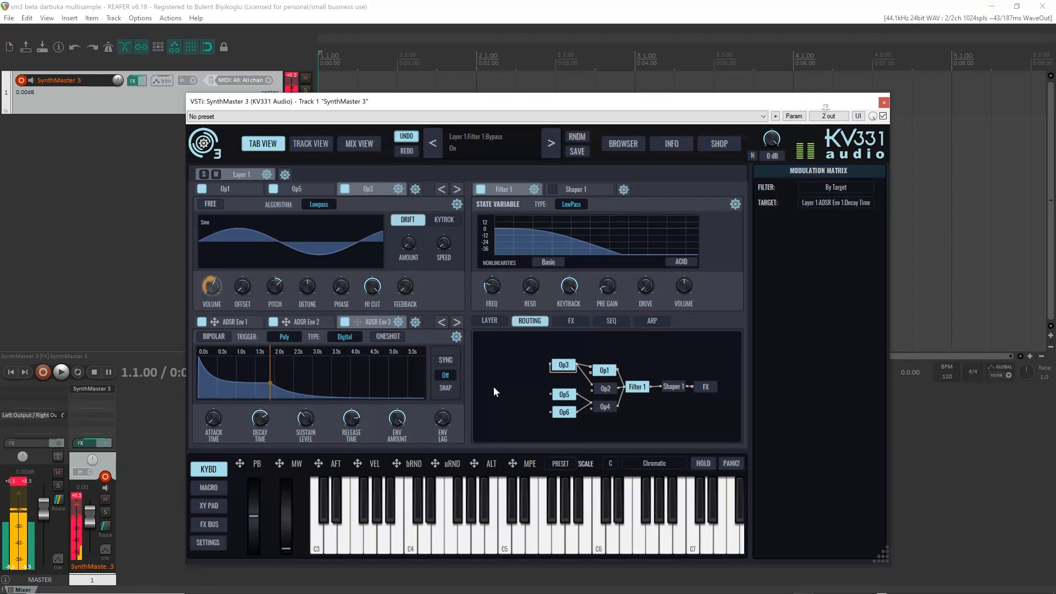
# - Activate Op2 in the routing diagram and set its pitch to -1 octave
pyautogui.click(604, 389)
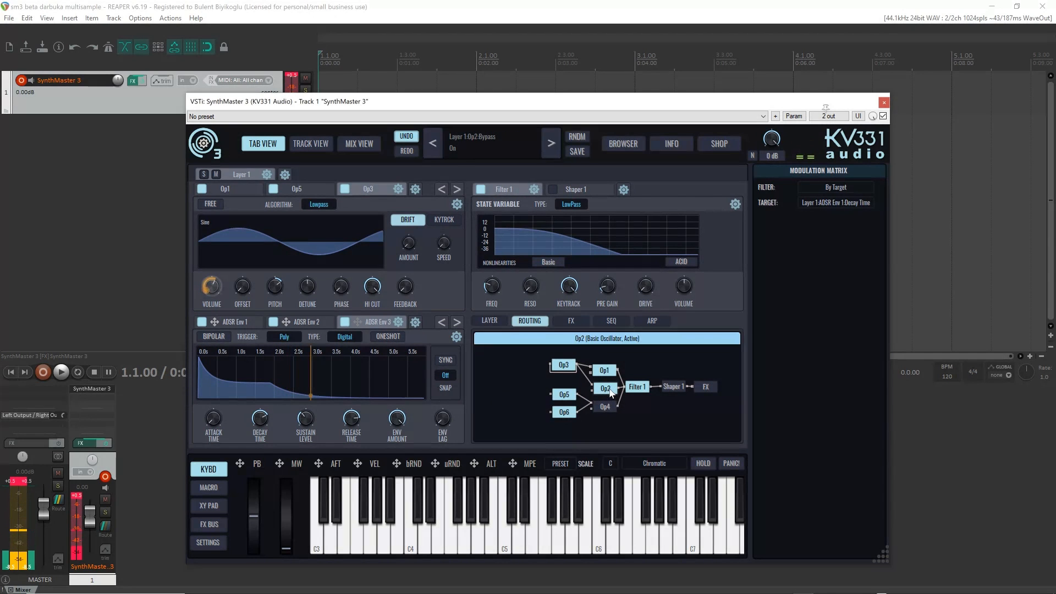
pyautogui.click(608, 388)
pyautogui.rightClick(277, 288)
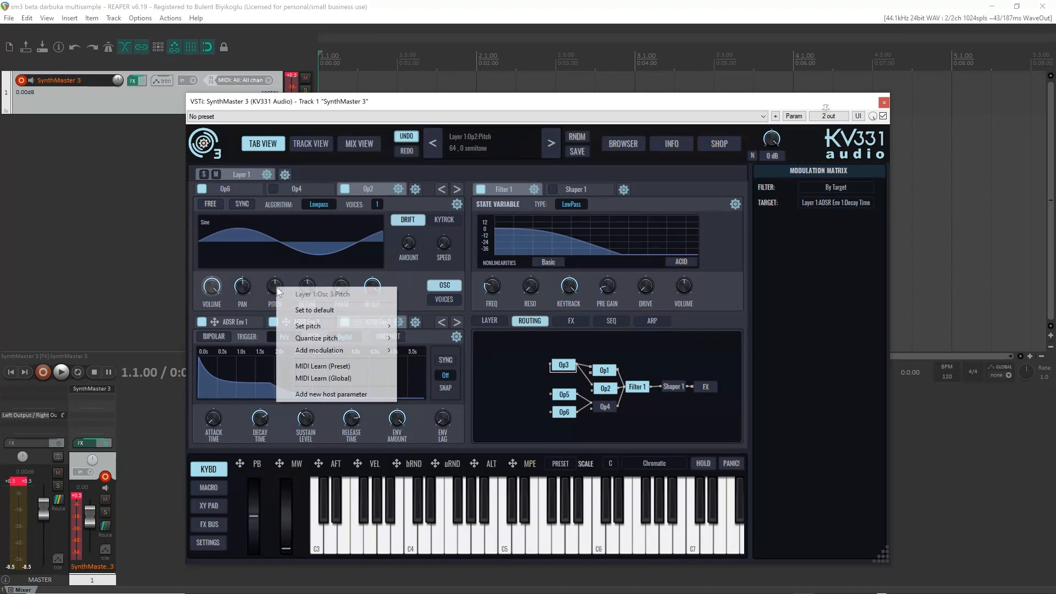
pyautogui.moveTo(342, 328)
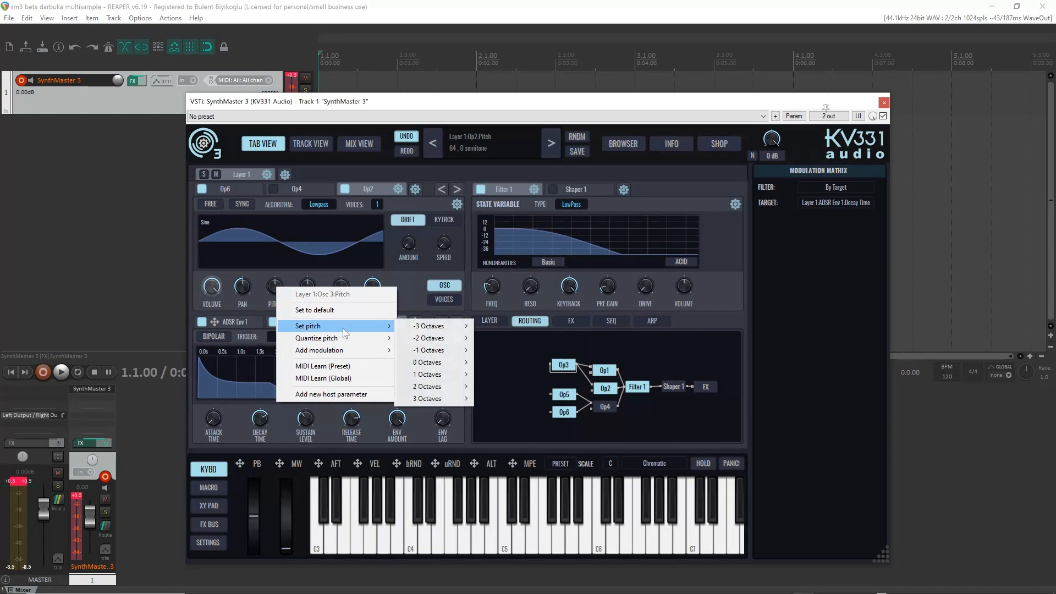
pyautogui.moveTo(449, 351)
pyautogui.click(509, 350)
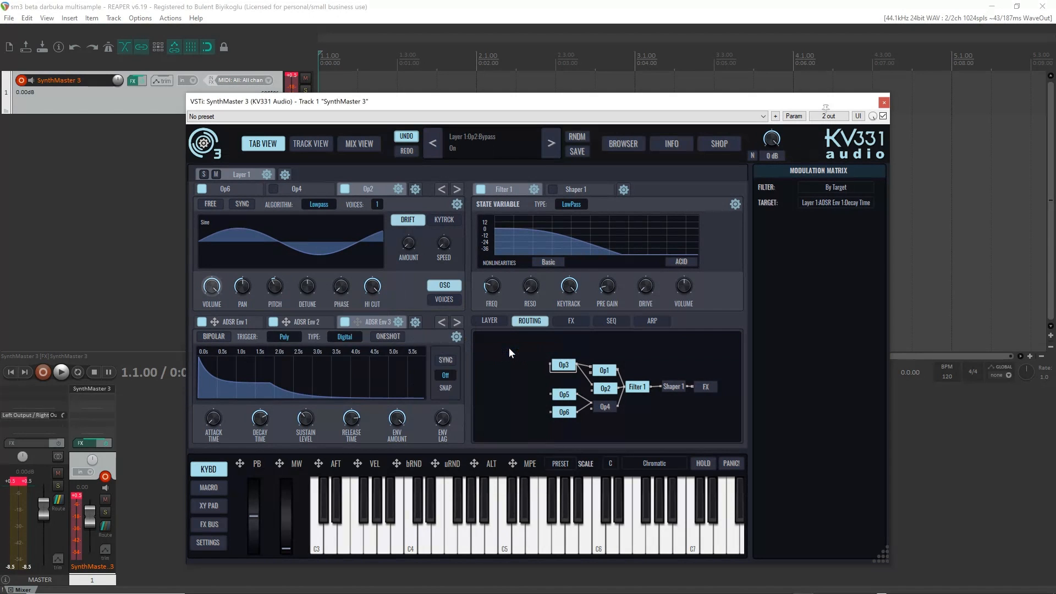
# - Display ADSR Env 2 from Op2's volume modulations, then lengthen its decay and release, lower its sustain to about 0.25, and soften its decay curve
pyautogui.click(209, 289)
pyautogui.click(766, 346)
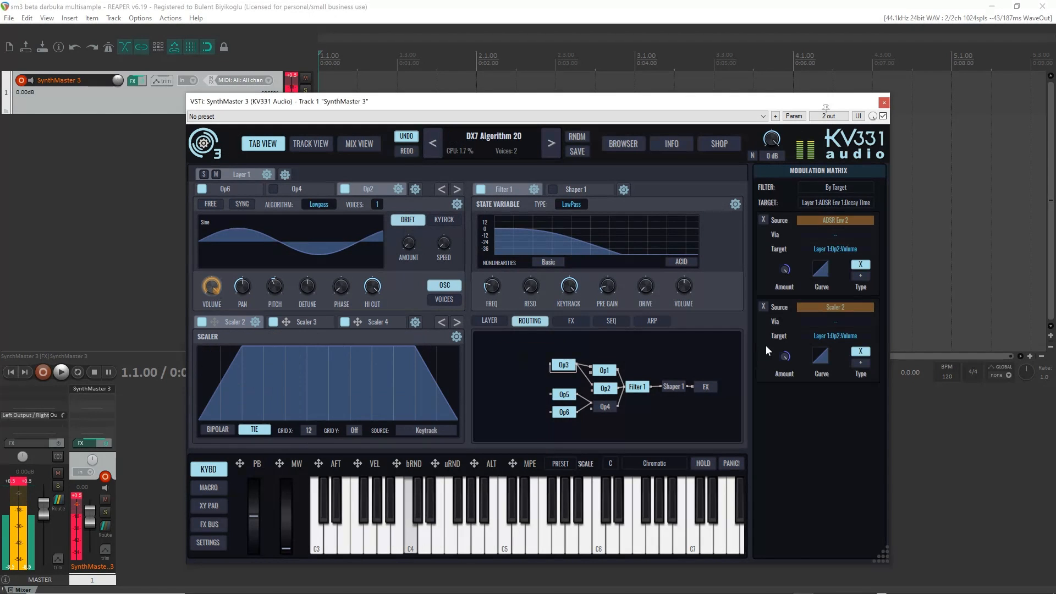
pyautogui.click(766, 266)
pyautogui.moveTo(265, 390); pyautogui.dragTo(265, 362)
pyautogui.moveTo(310, 440); pyautogui.dragTo(326, 455)
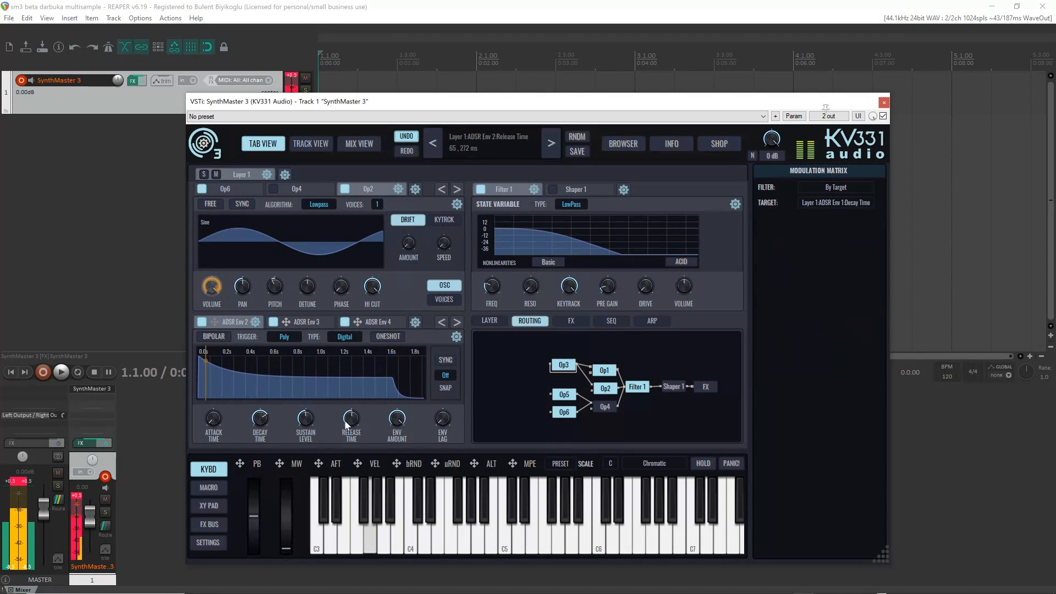
pyautogui.moveTo(351, 422); pyautogui.dragTo(354, 395)
pyautogui.moveTo(296, 421); pyautogui.dragTo(298, 439)
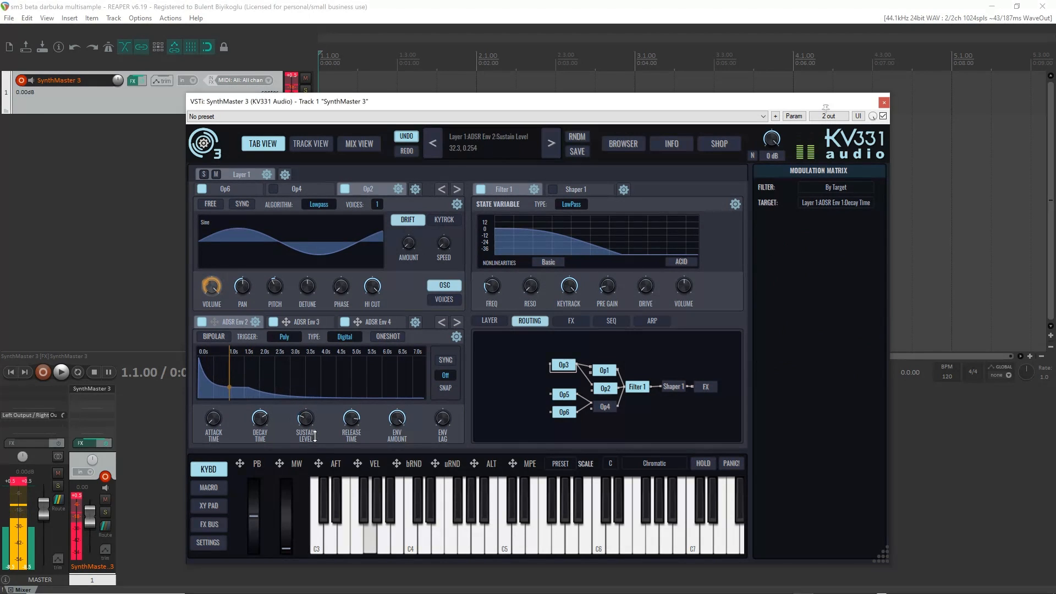
pyautogui.moveTo(214, 383)
pyautogui.mouseDown()
pyautogui.moveTo(222, 368)
pyautogui.moveTo(223, 377)
pyautogui.mouseUp()
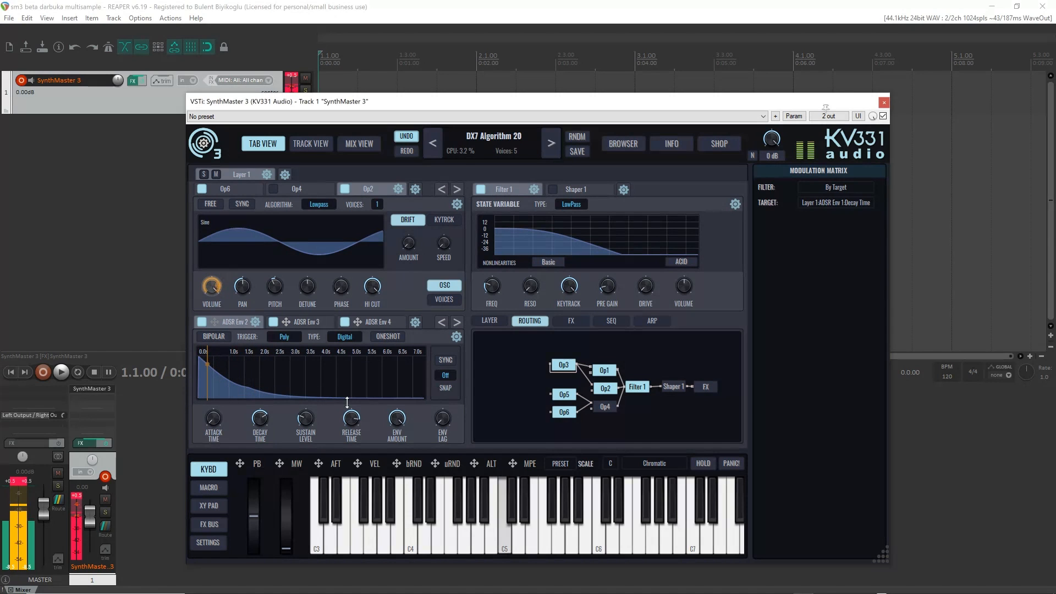
# - Activate Op4 in the routing diagram and raise its pitch to about 8 semitones
pyautogui.click(604, 407)
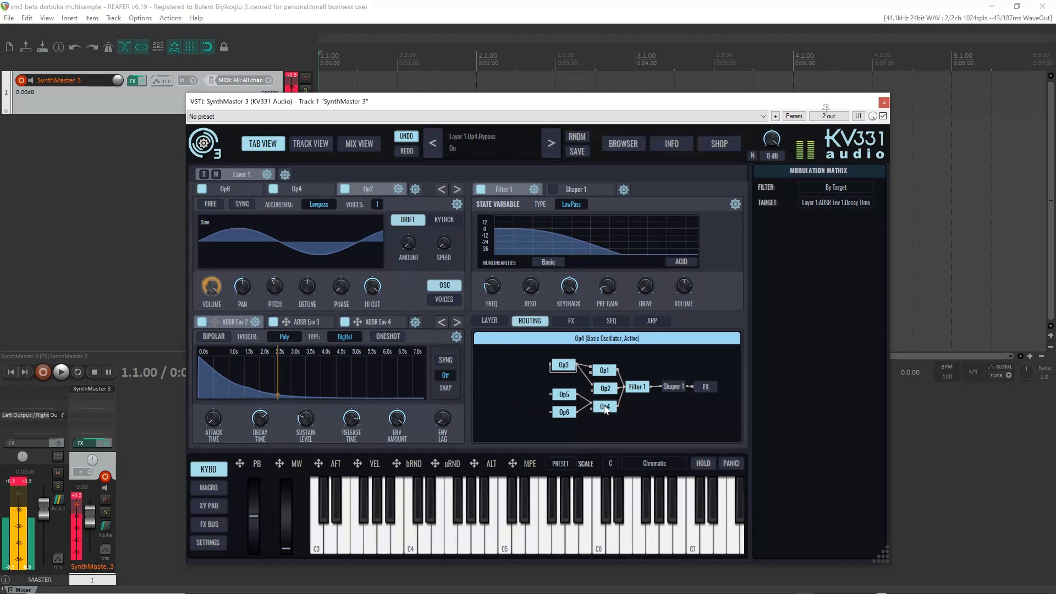
pyautogui.click(605, 406)
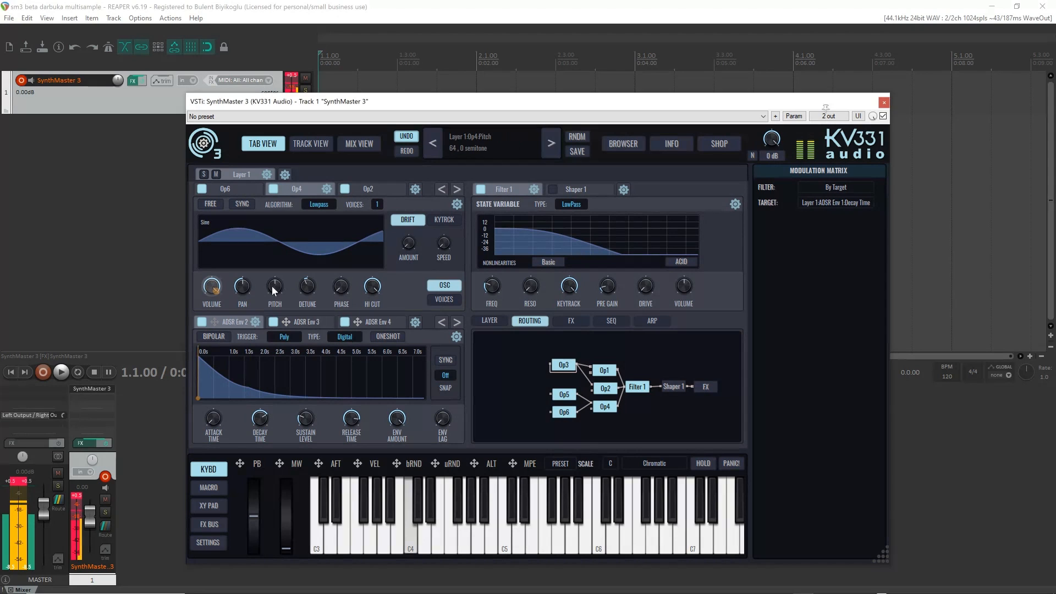
pyautogui.moveTo(272, 286); pyautogui.dragTo(266, 281)
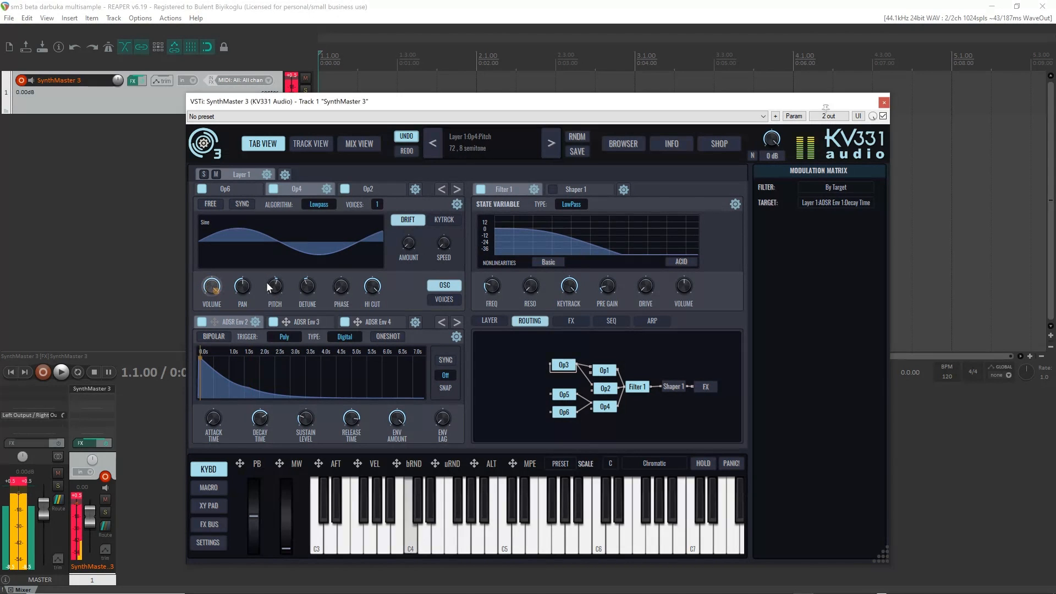
# - Display ADSR Env 4 from Op4's volume modulations, lengthen its decay and release times, and lower its sustain level
pyautogui.click(209, 291)
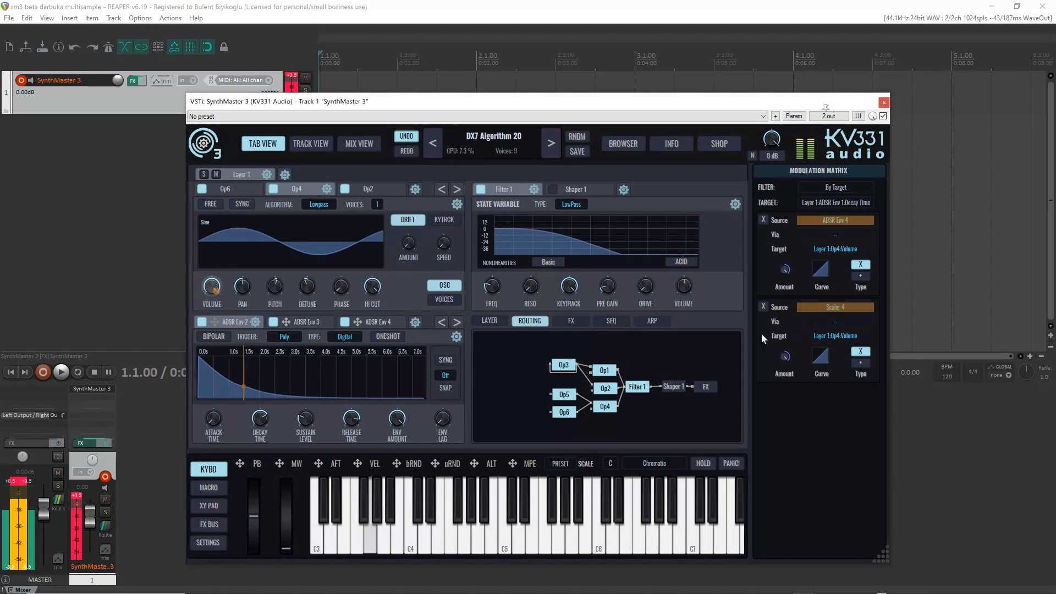
pyautogui.click(771, 255)
pyautogui.moveTo(259, 416); pyautogui.dragTo(262, 357)
pyautogui.moveTo(305, 416); pyautogui.dragTo(317, 460)
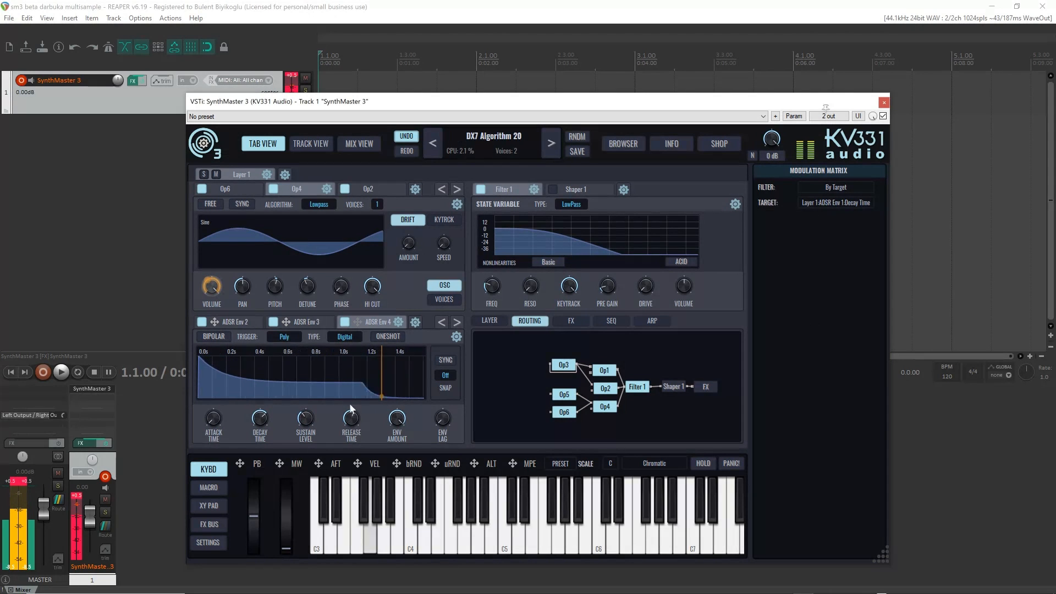
pyautogui.moveTo(350, 404); pyautogui.dragTo(344, 405)
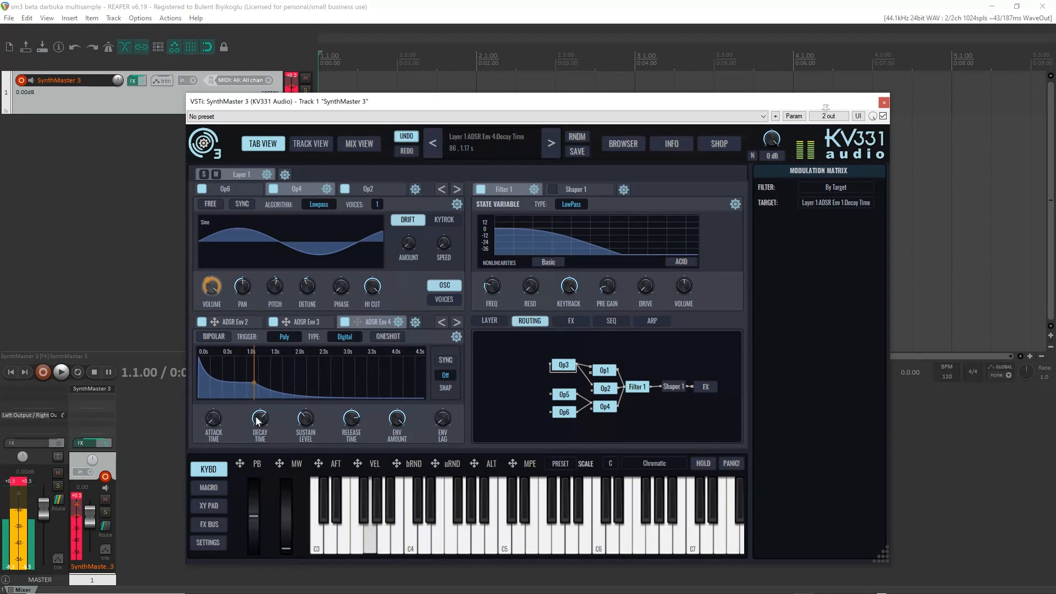
pyautogui.moveTo(256, 416); pyautogui.dragTo(258, 411)
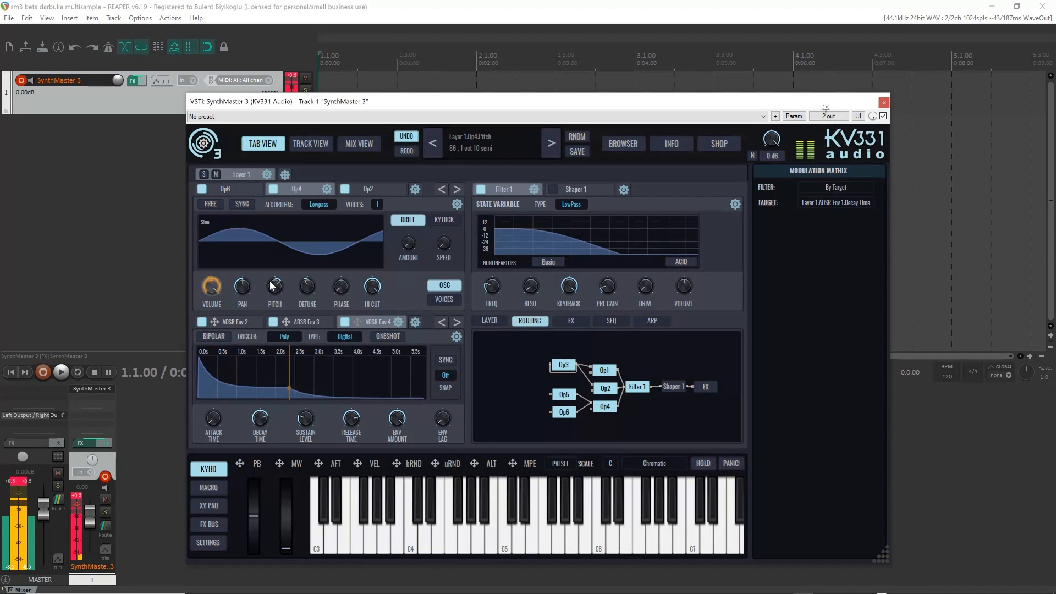
# - Set Op4's pitch to about 1 octave, and raise Op3's feedback to roughly halfway
pyautogui.scroll(1, 273, 286)
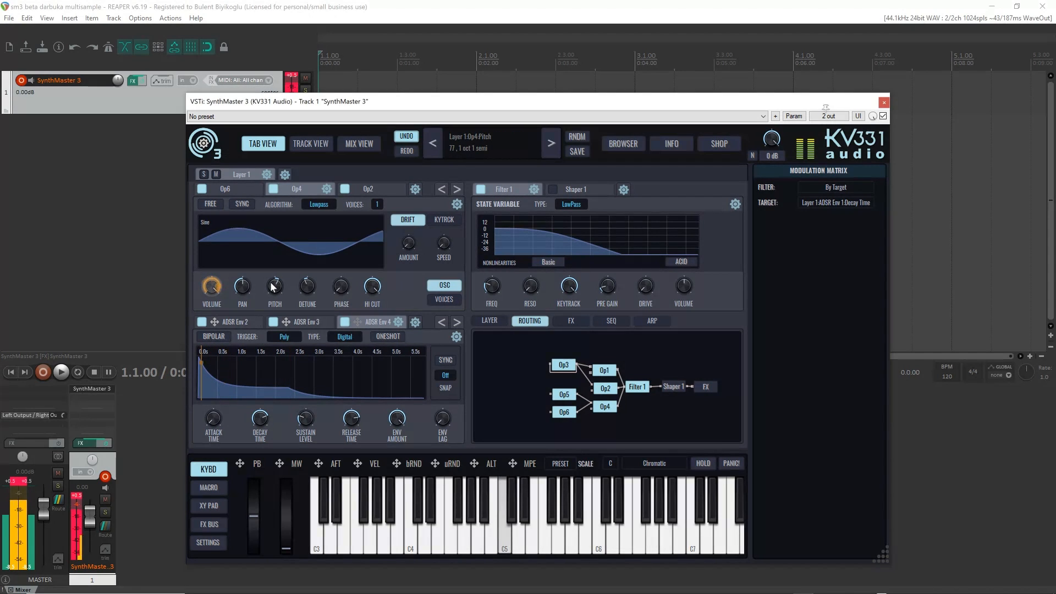
pyautogui.scroll(-1, 273, 287)
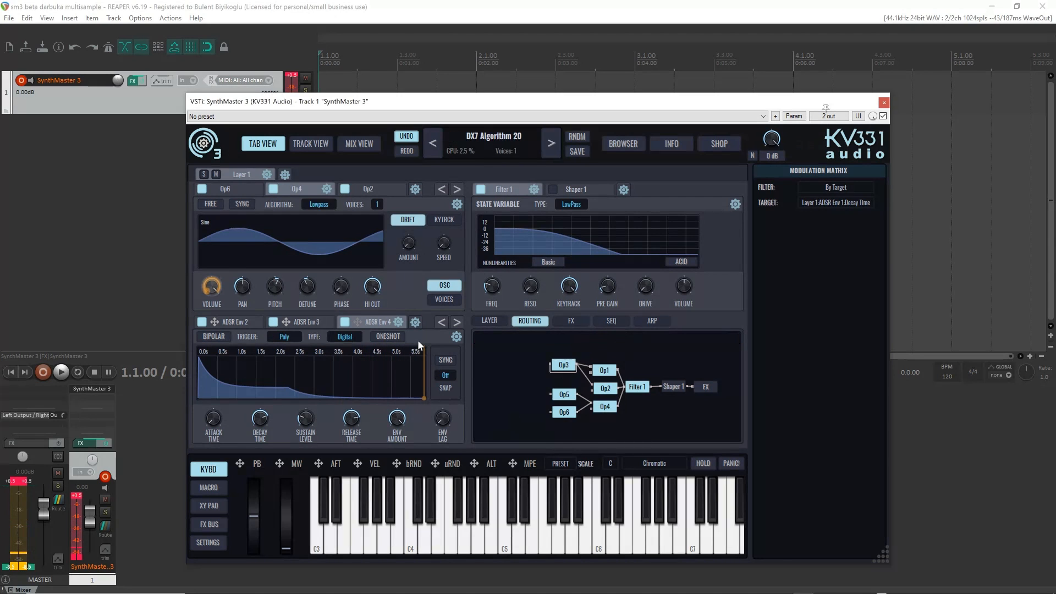
pyautogui.click(564, 366)
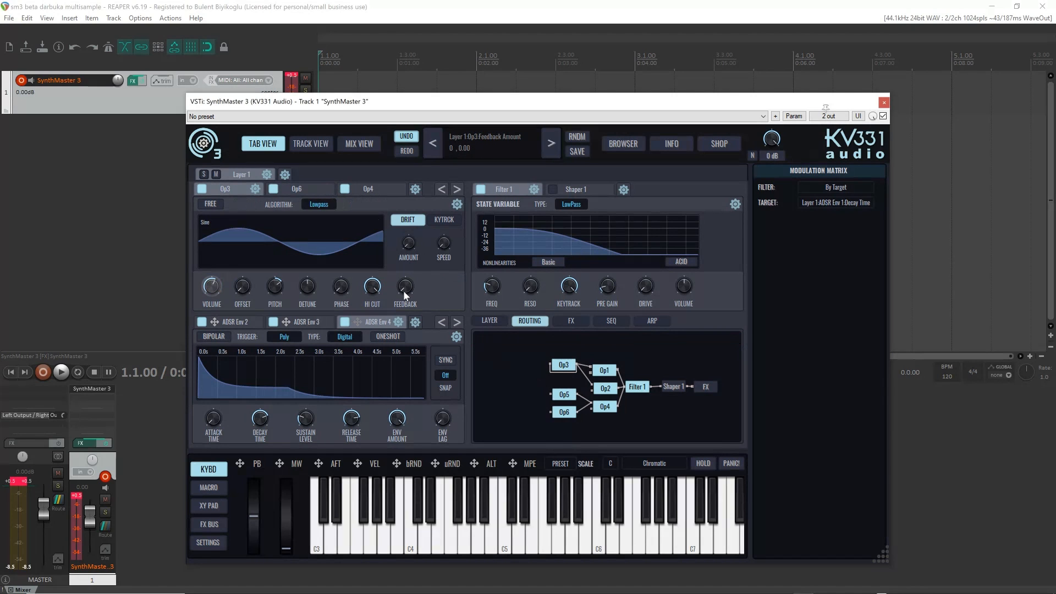
pyautogui.moveTo(403, 290); pyautogui.dragTo(401, 246)
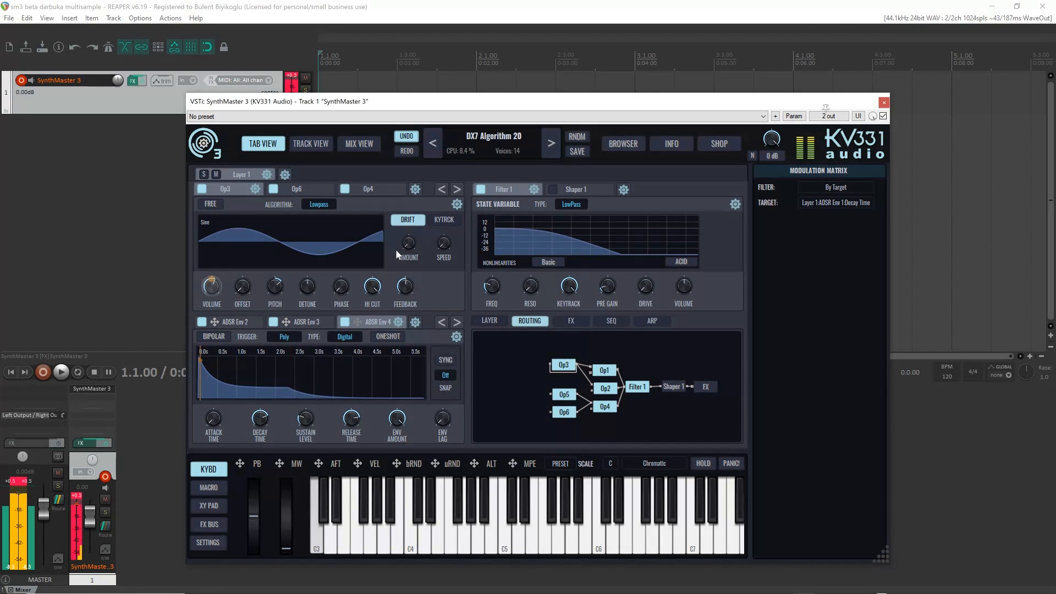
# - Enable Shaper 1 in place of Filter 1 and slightly raise the drive of its Soft-Tanh waveshaper
pyautogui.rightClick(604, 188)
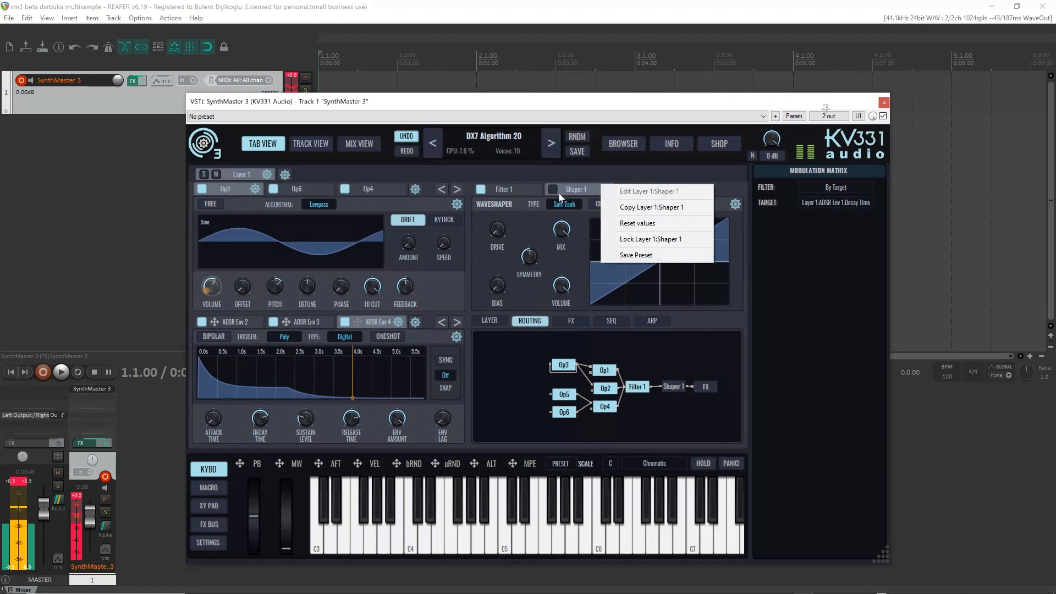
pyautogui.click(555, 191)
pyautogui.click(481, 190)
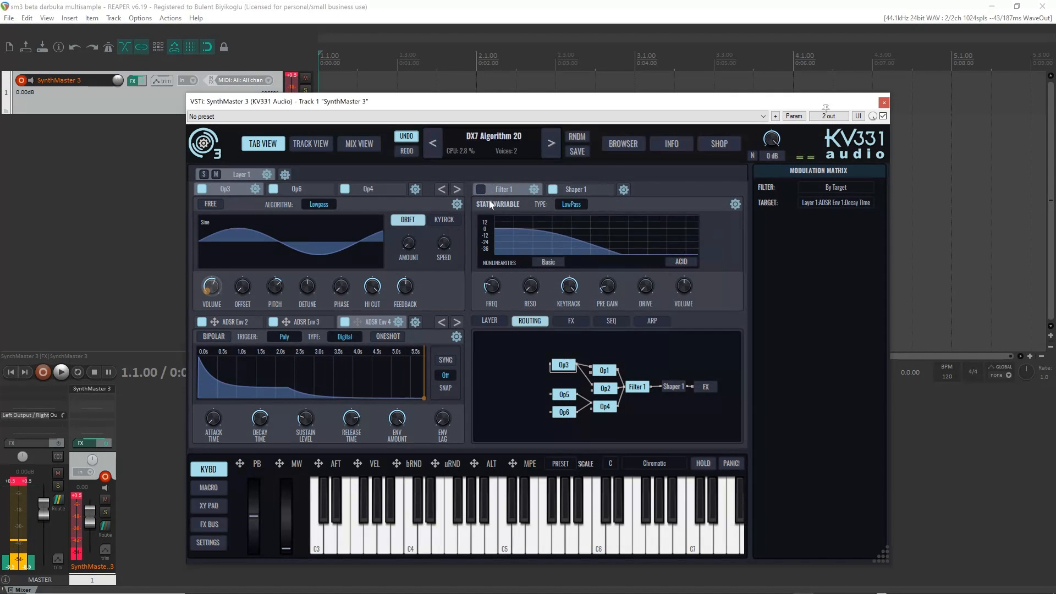
pyautogui.click(584, 191)
pyautogui.scroll(3, 498, 218)
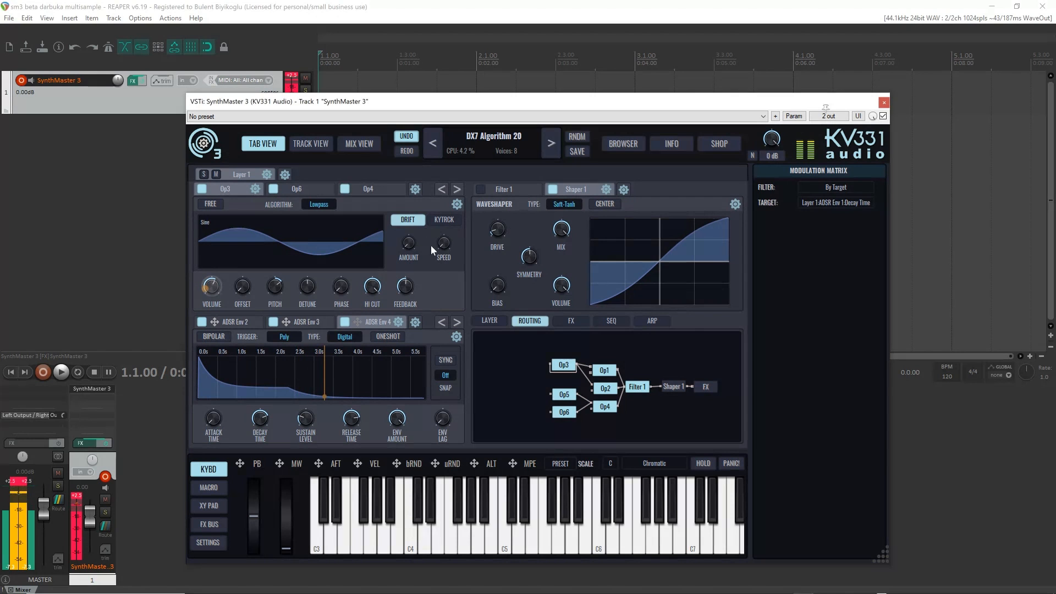
# - Save the REAPER project under the new name "sm3 beta fm routing" in the Downloads folder
pyautogui.click(12, 20)
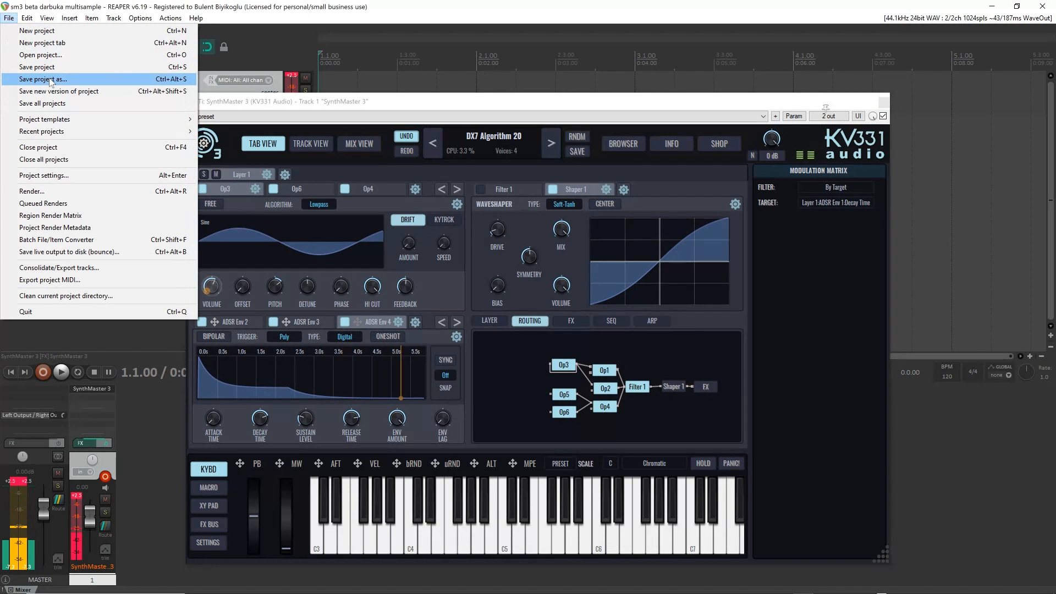
pyautogui.click(48, 77)
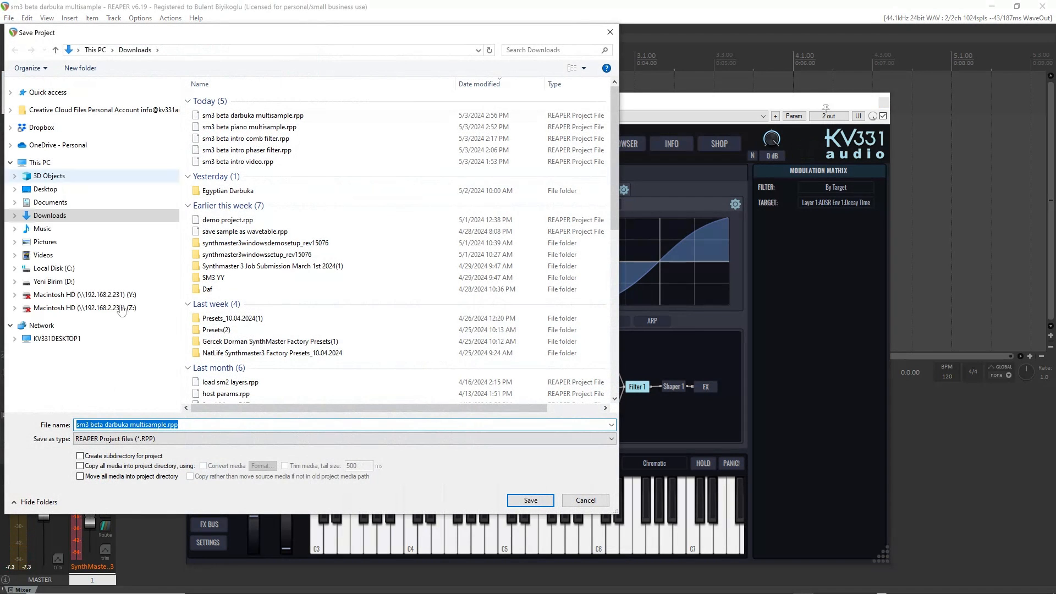
pyautogui.click(164, 423)
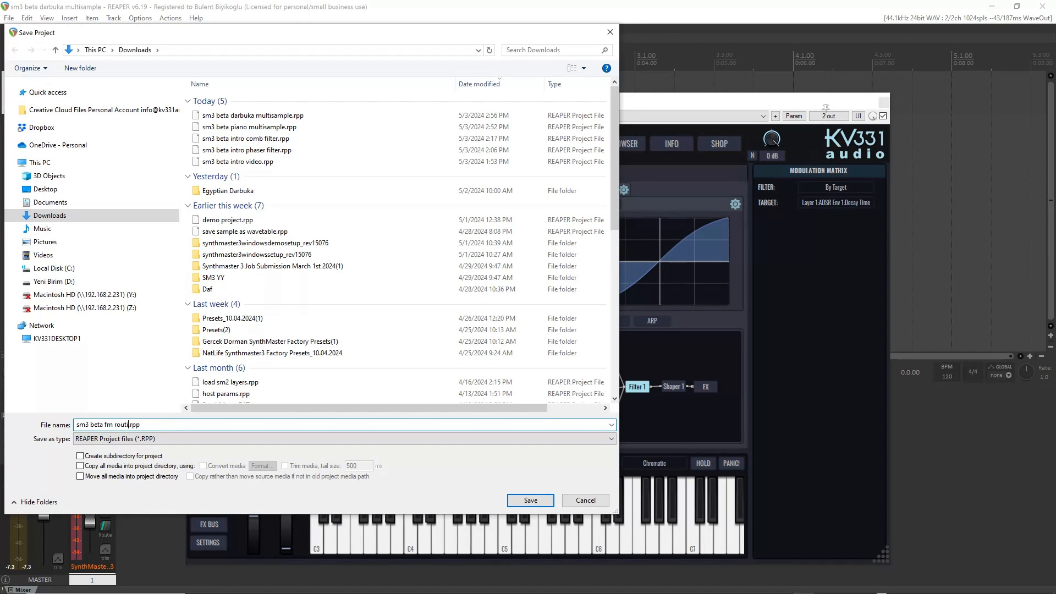
pyautogui.press('Return')
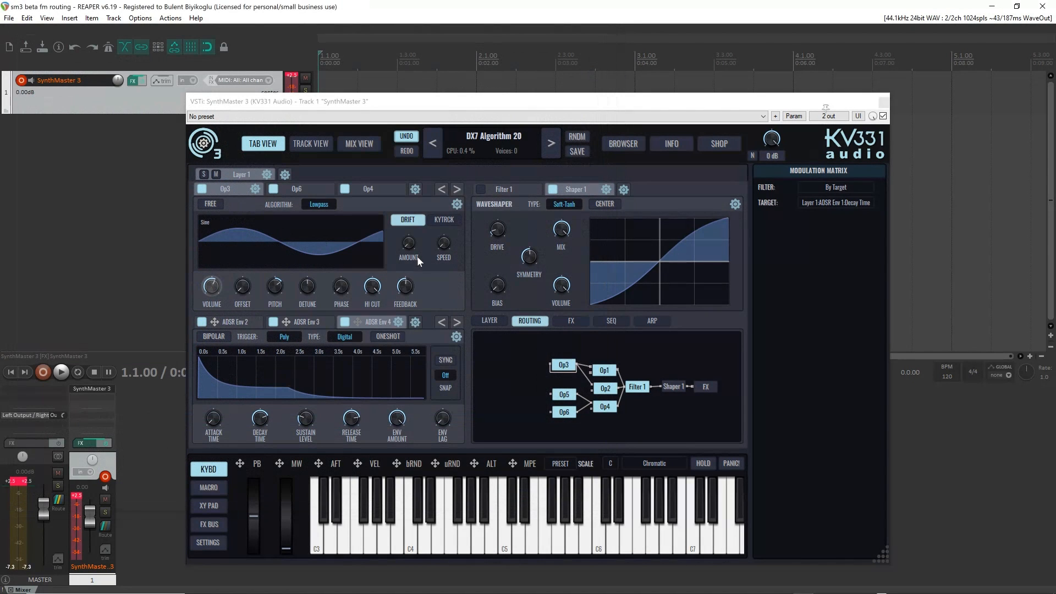